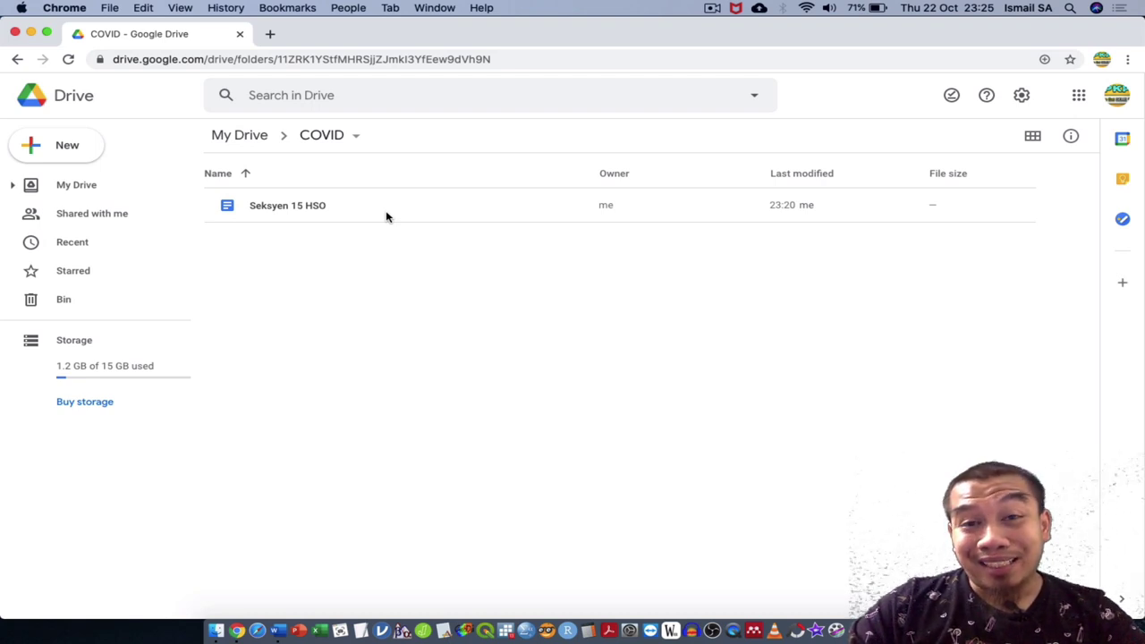
# Step: Open the Seksyen 15 HSO document from the COVID folder
pyautogui.click(331, 213)
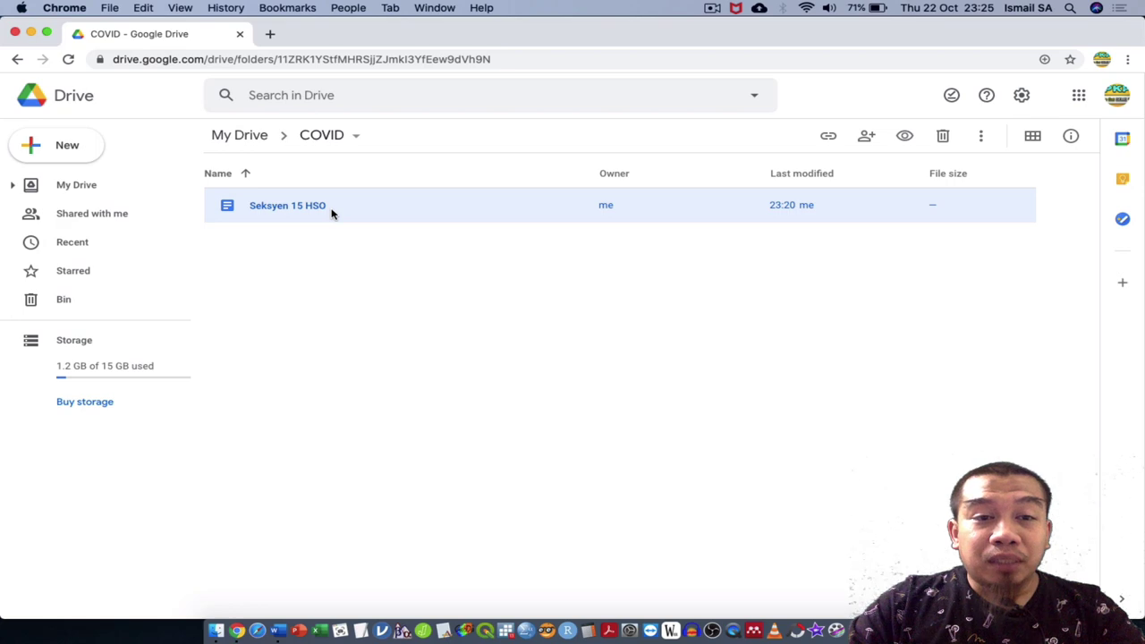
pyautogui.doubleClick(331, 212)
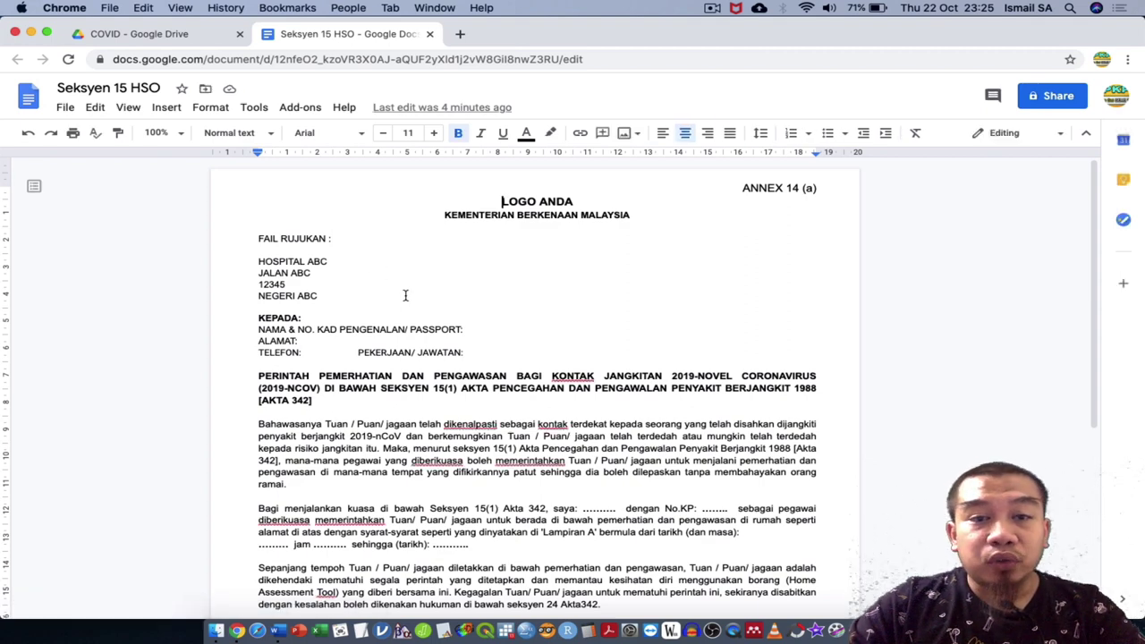
pyautogui.hotkey('ctrl', 'shift', 'f')
pyautogui.press('super+equal')
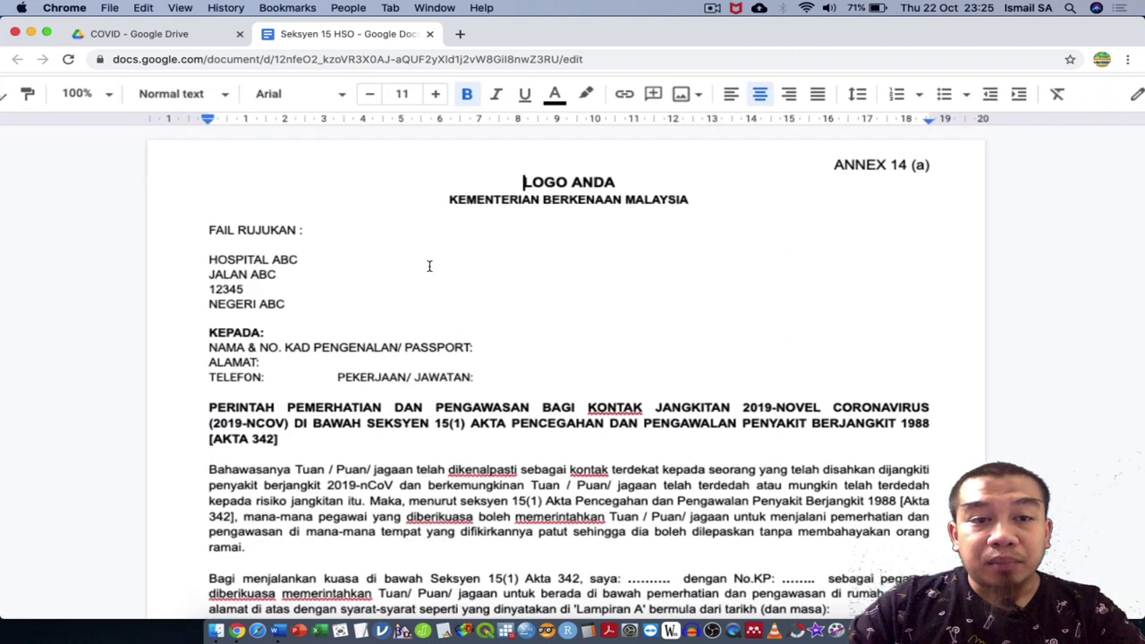
pyautogui.hotkey('ctrl', 'shift', 'f')
pyautogui.press('super+minus')
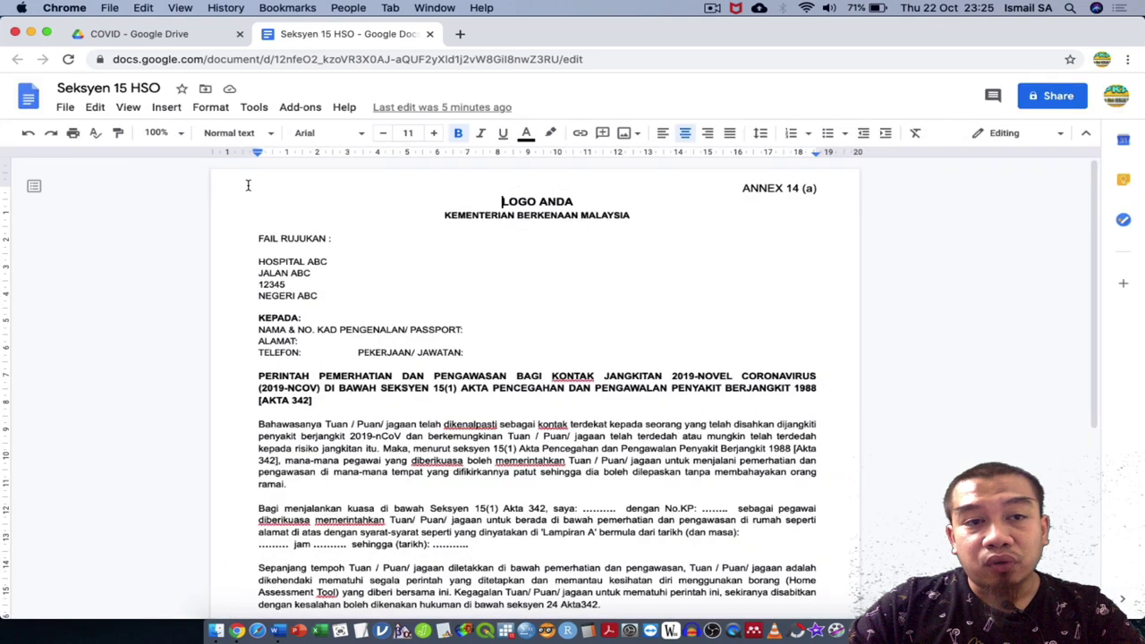
# Step: Add the placeholder <<RUJUKAN>> after the FAIL RUJUKAN label in the letter header
pyautogui.click(345, 234)
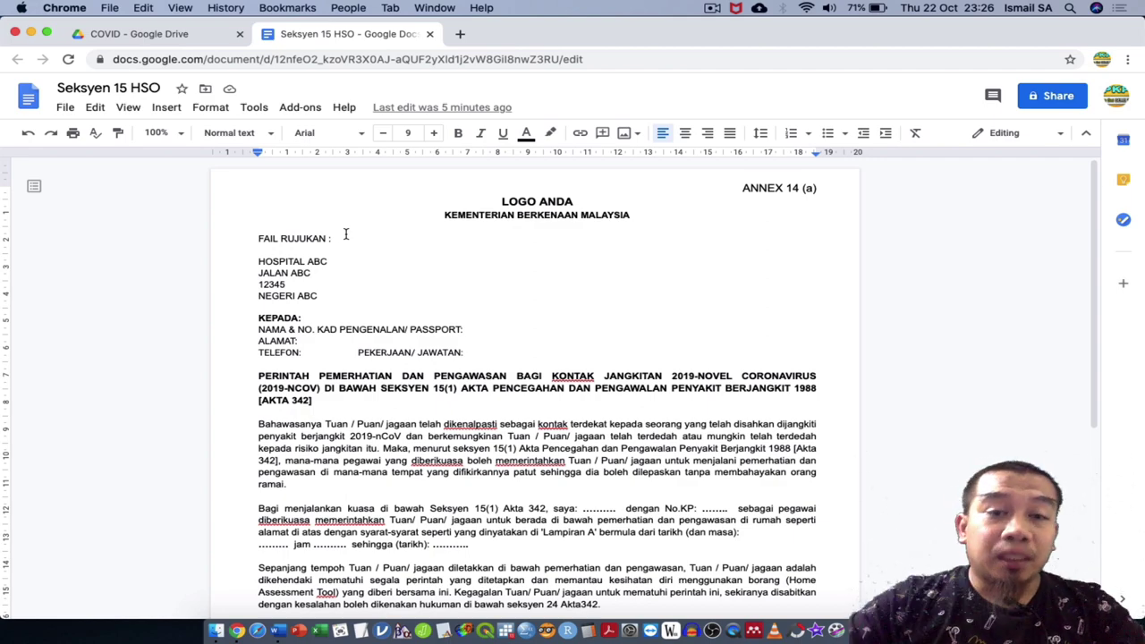
pyautogui.scroll(5, 336, 263)
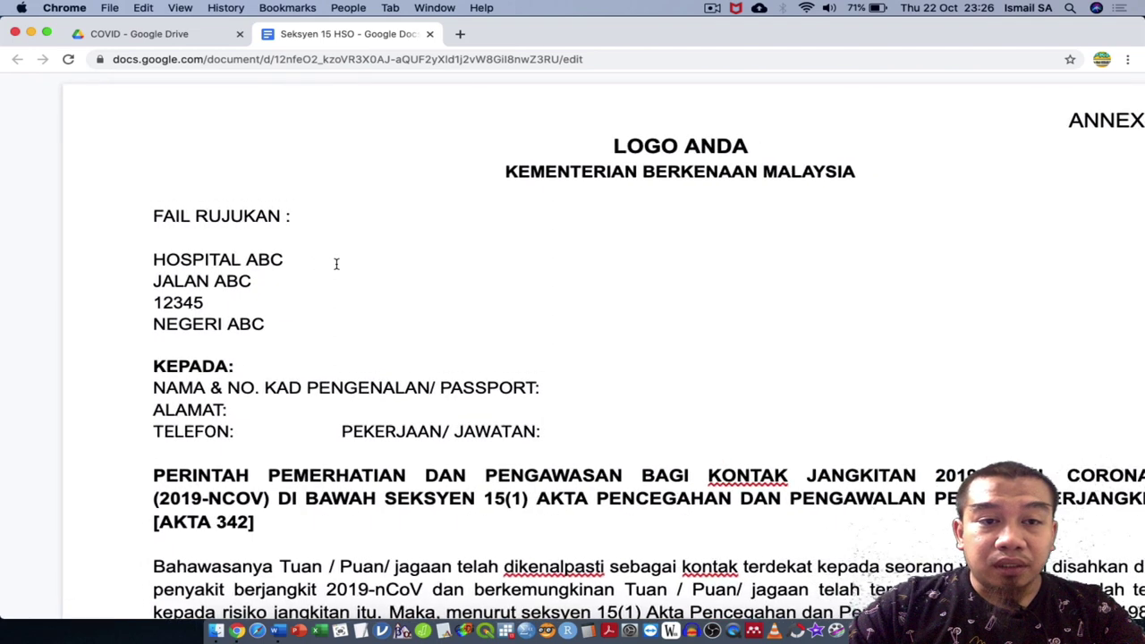
pyautogui.hscroll(2, 336, 263)
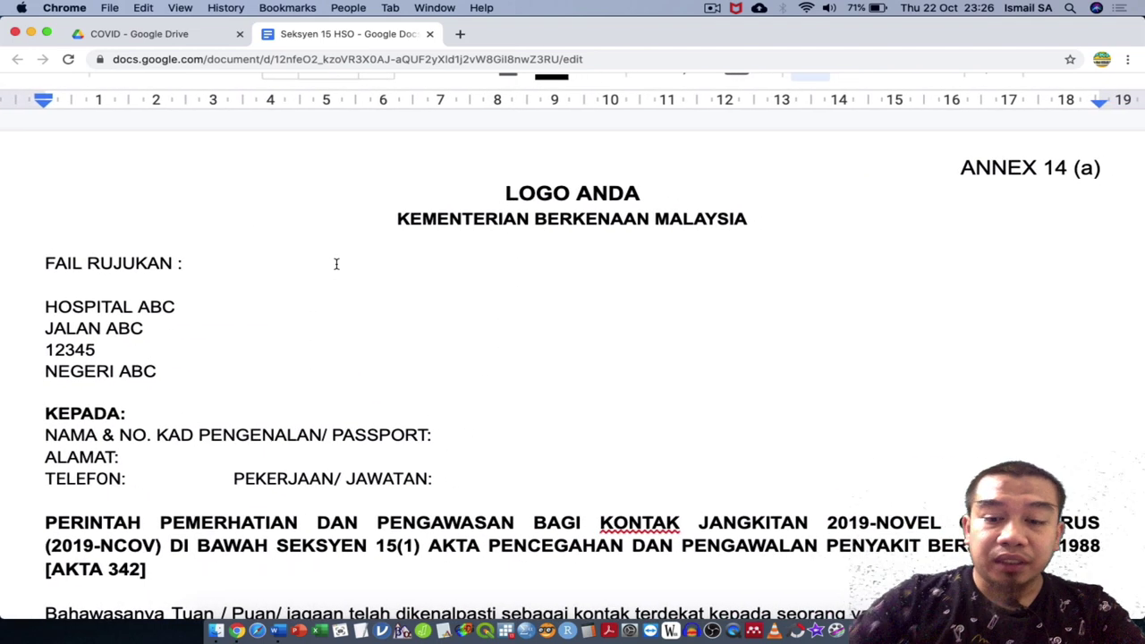
pyautogui.write('<<RU')
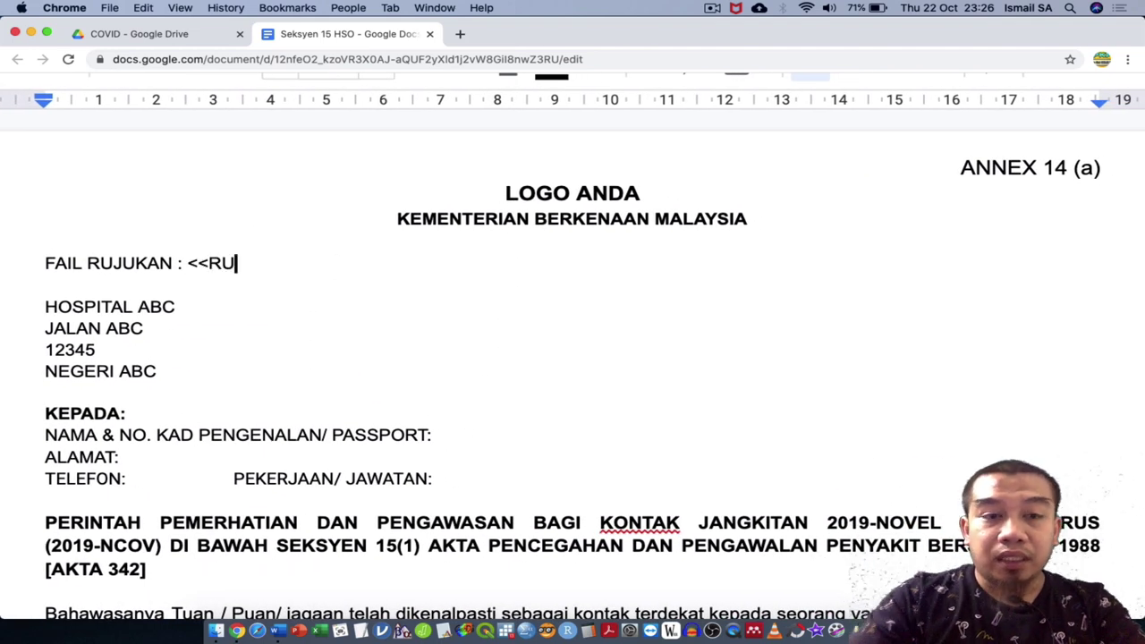
pyautogui.write('JUKAN>>')
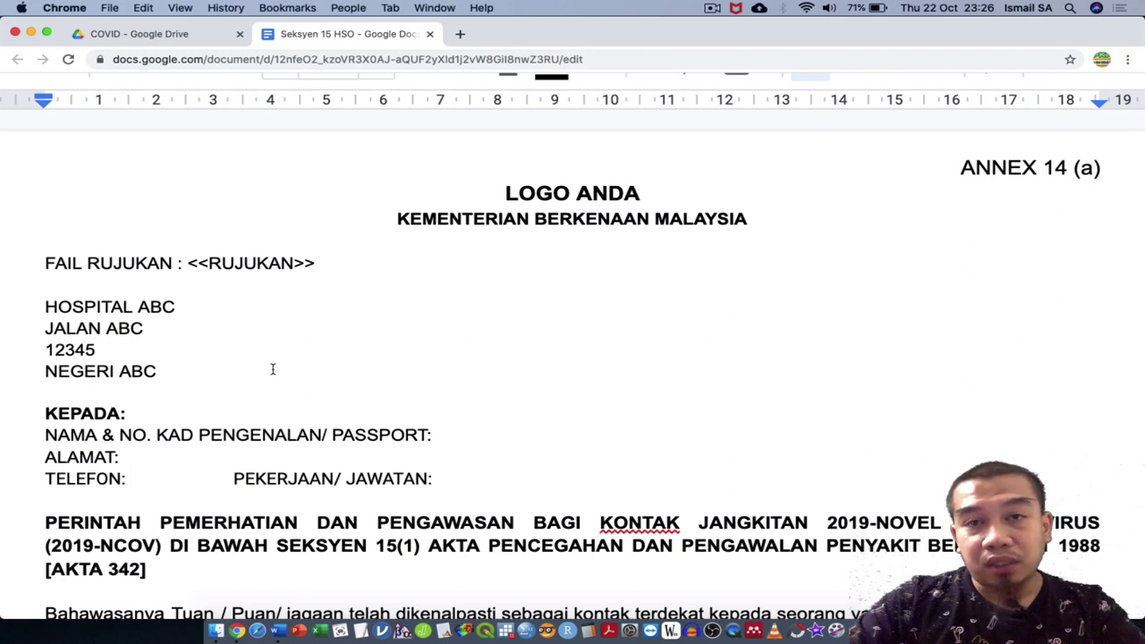
# Step: Split the name and ID label onto two lines, dropping the ampersand, and make the first line "NAMA: <<NAMA>>"
pyautogui.click(454, 442)
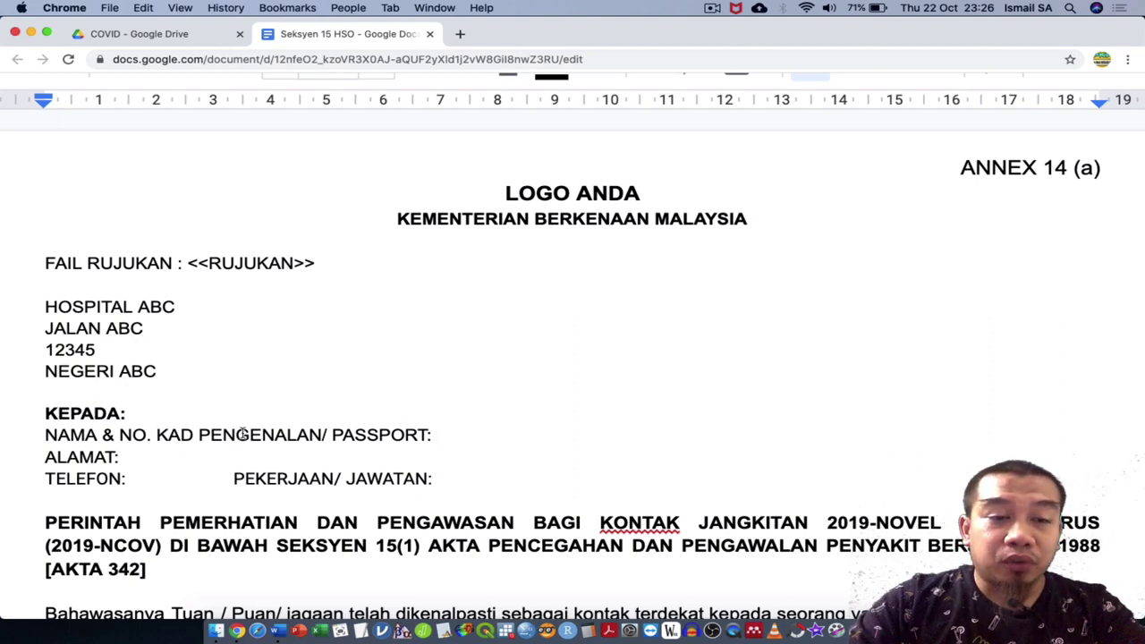
pyautogui.click(121, 435)
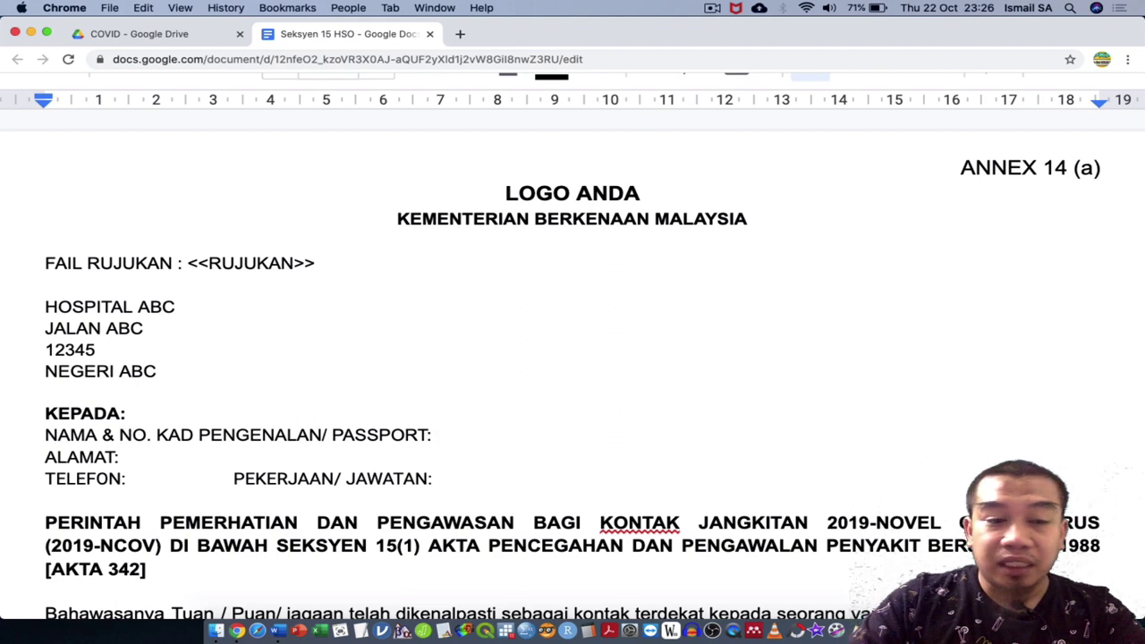
pyautogui.press('Return')
pyautogui.press('Left')
pyautogui.press('BackSpace')
pyautogui.press('BackSpace')
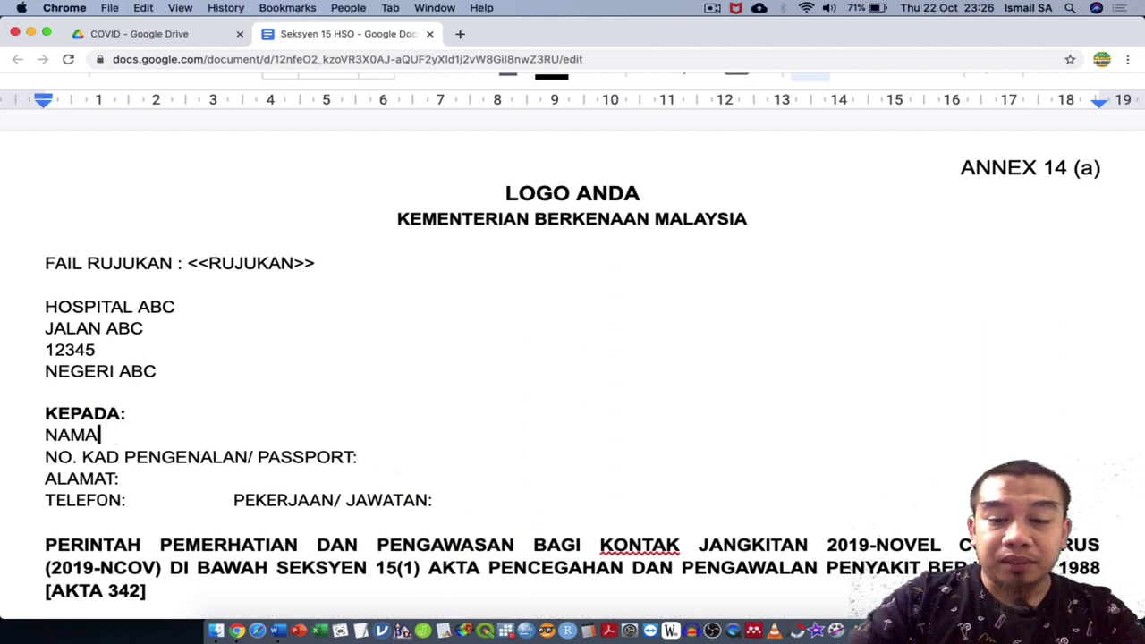
pyautogui.write(': <<')
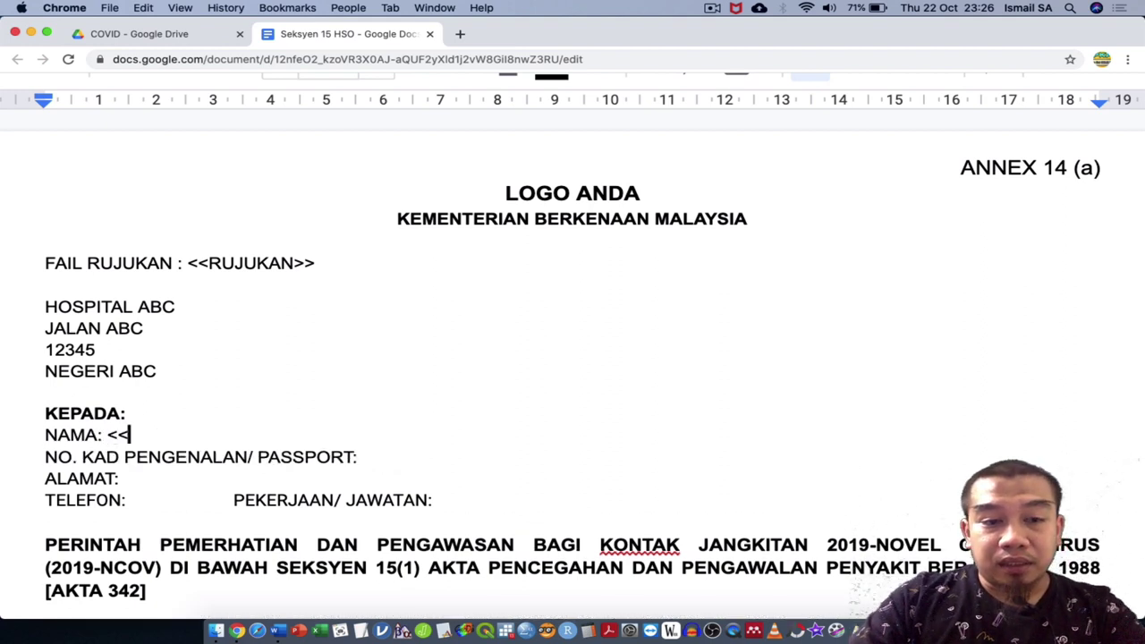
pyautogui.write('NAMA>>')
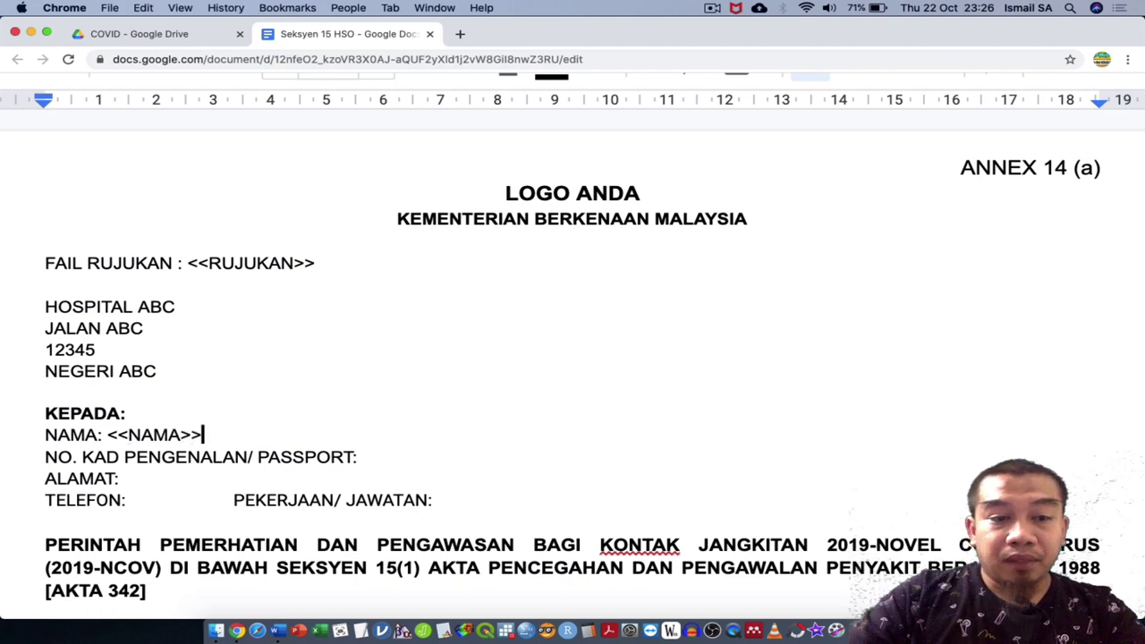
# Step: Add a bold <<NO IC>> placeholder after the NO. KAD PENGENALAN/ PASSPORT label
pyautogui.click(373, 456)
pyautogui.write('<<NO IC')
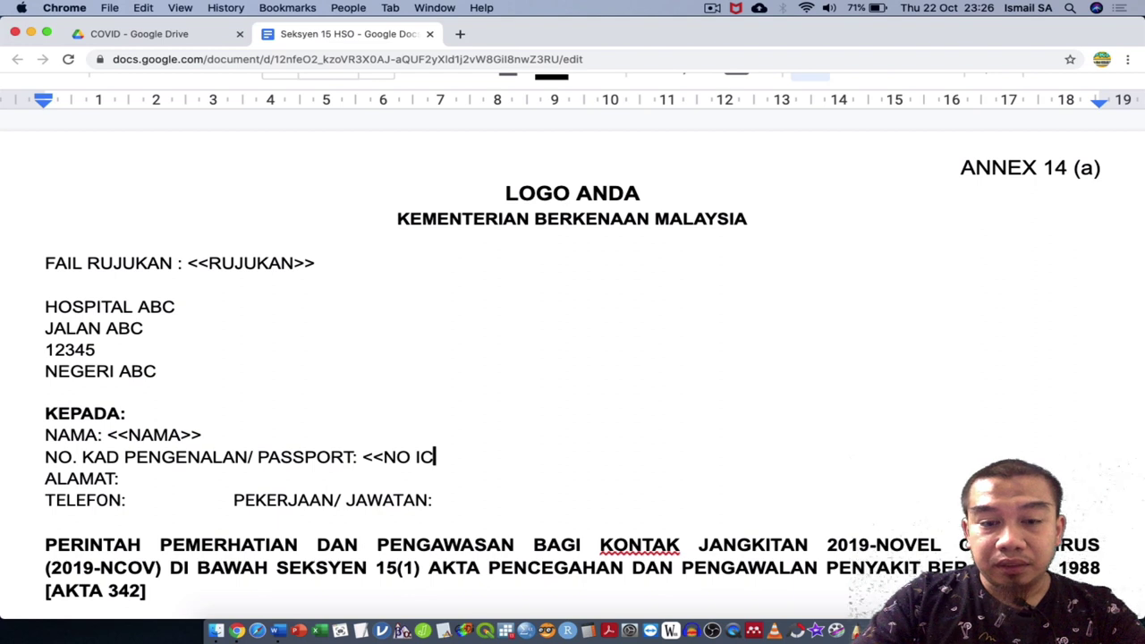
pyautogui.write('>>')
pyautogui.keyDown('shift'); pyautogui.click(361, 456); pyautogui.keyUp('shift')
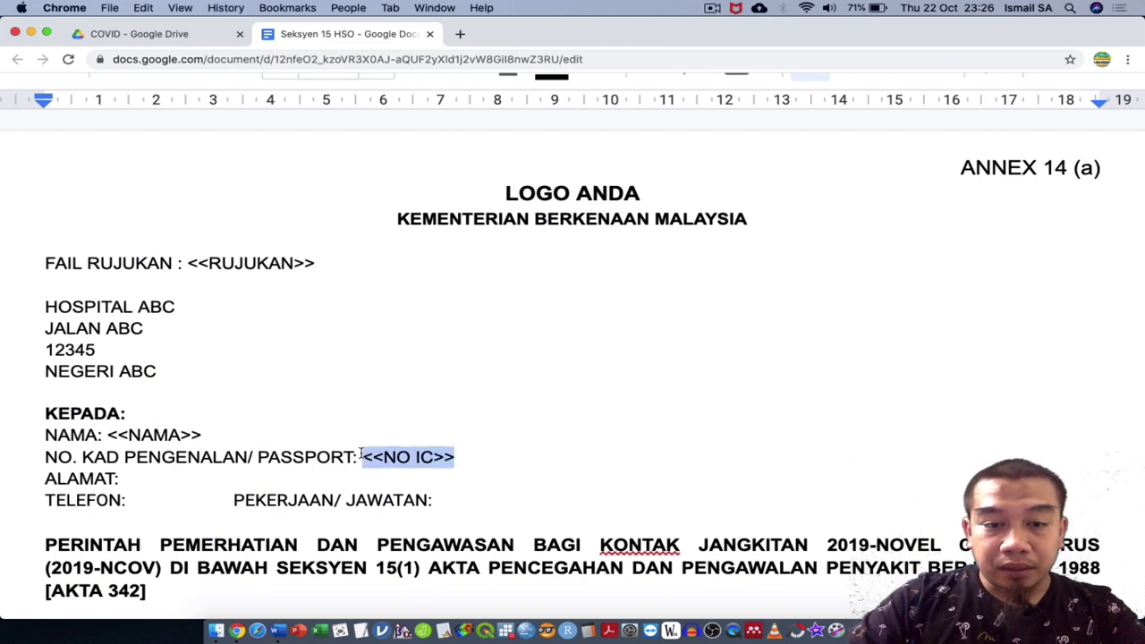
pyautogui.press('super+b')
# Step: Make the <<NAMA>> placeholder on the name line bold
pyautogui.click(261, 436)
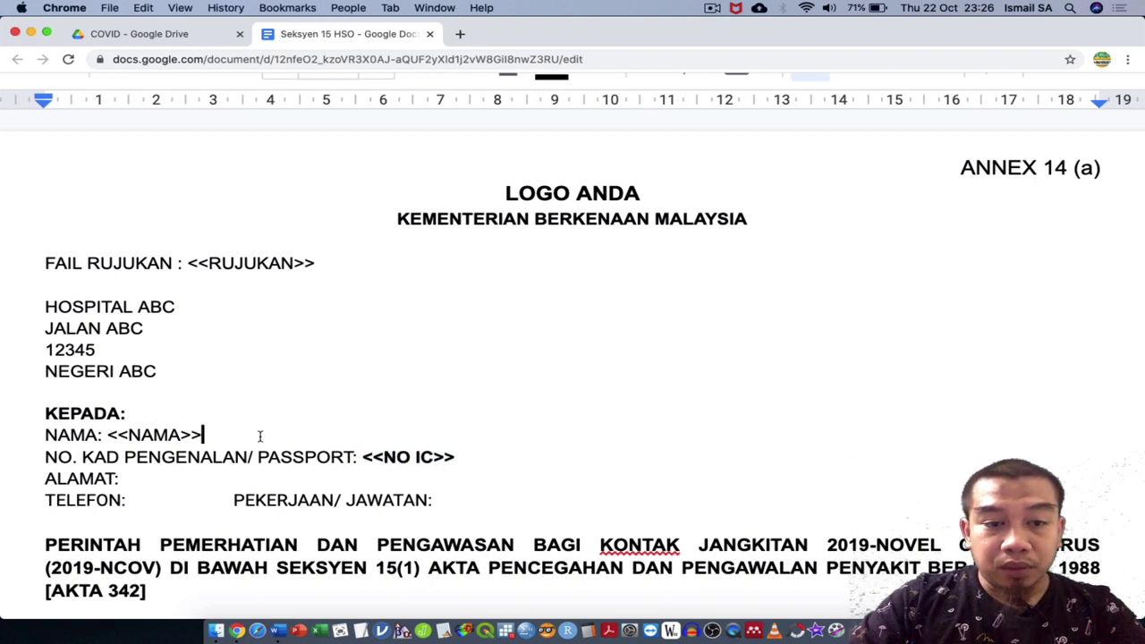
pyautogui.moveTo(260, 435); pyautogui.dragTo(109, 433)
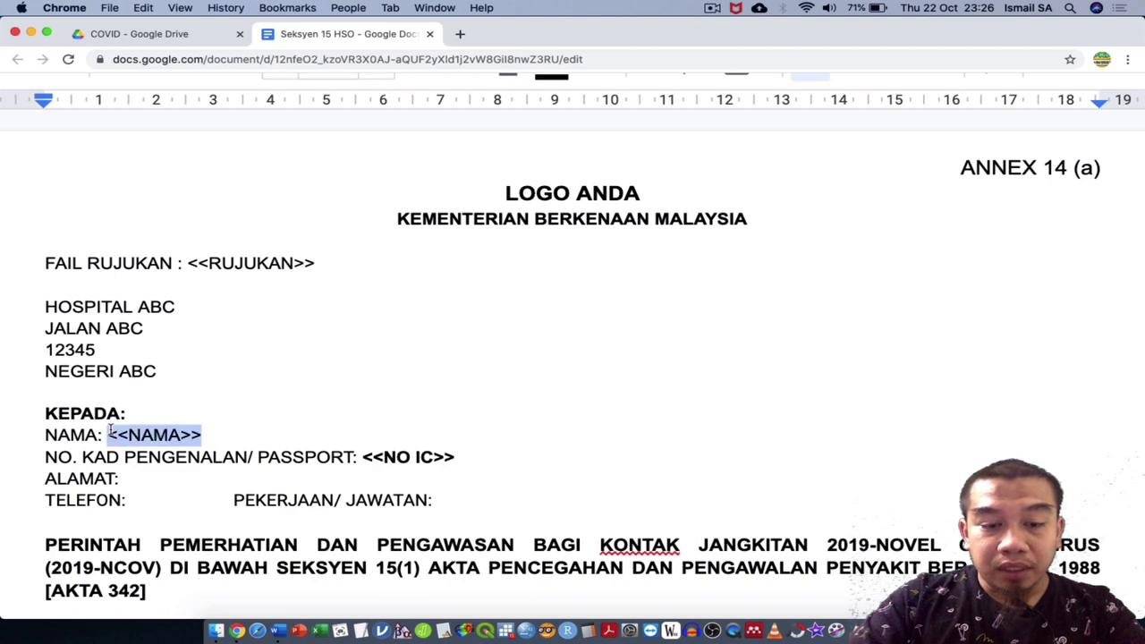
pyautogui.press('super+b')
# Step: Add a bold <<ALAMAT>> placeholder after the ALAMAT label
pyautogui.scroll(-2, 256, 437)
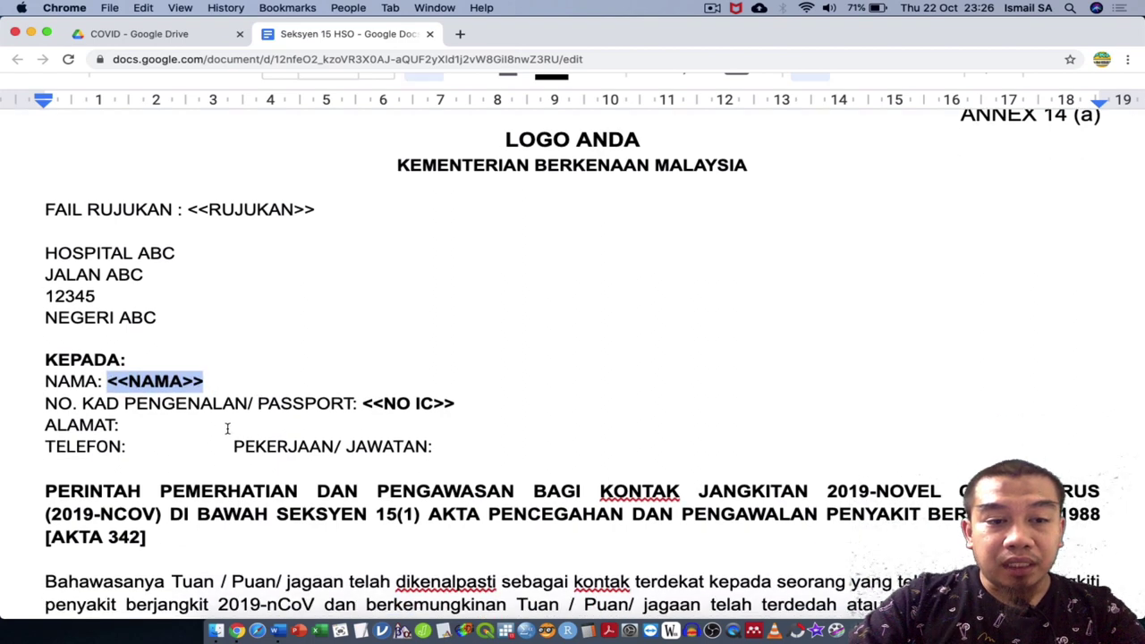
pyautogui.click(228, 428)
pyautogui.write('<<')
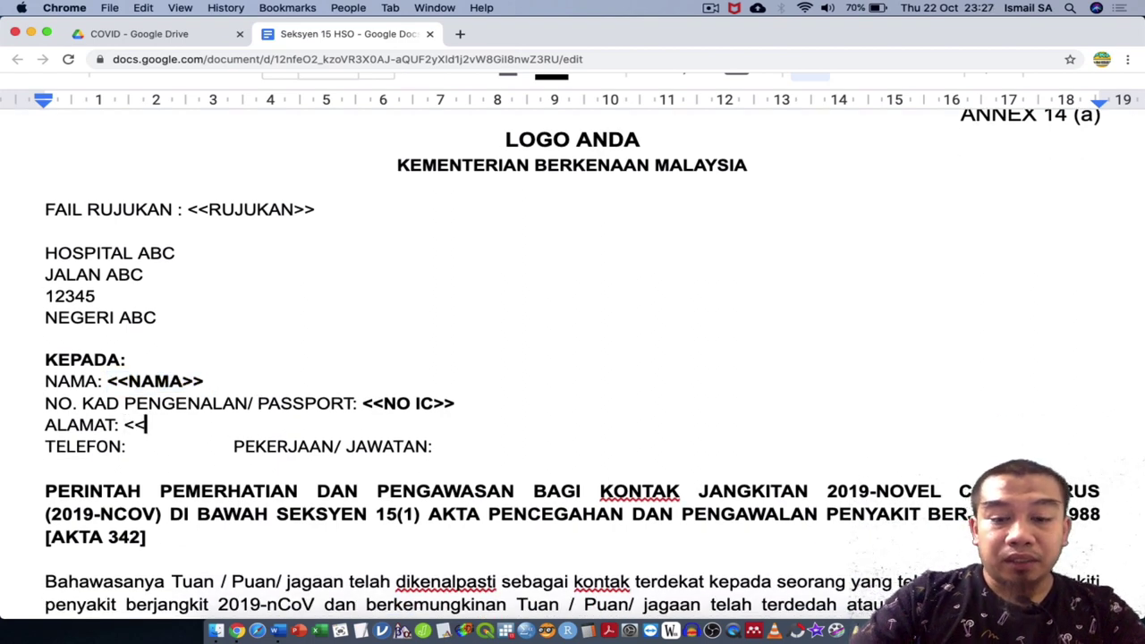
pyautogui.write('ALAMAT>>')
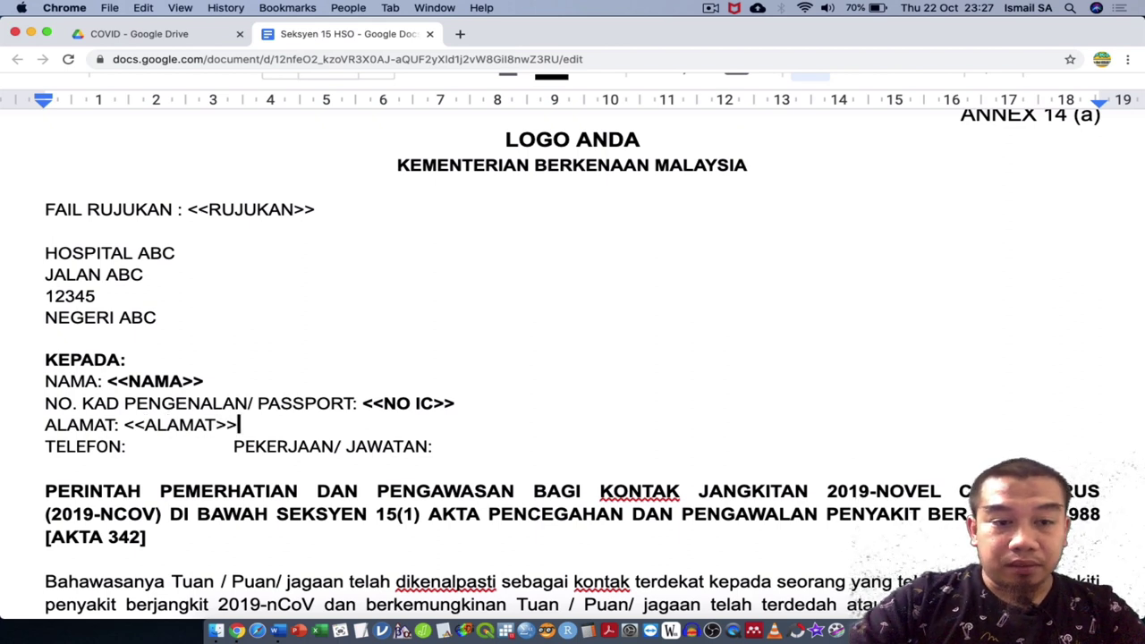
pyautogui.keyDown('shift'); pyautogui.click(124, 425); pyautogui.keyUp('shift')
pyautogui.press('super+b')
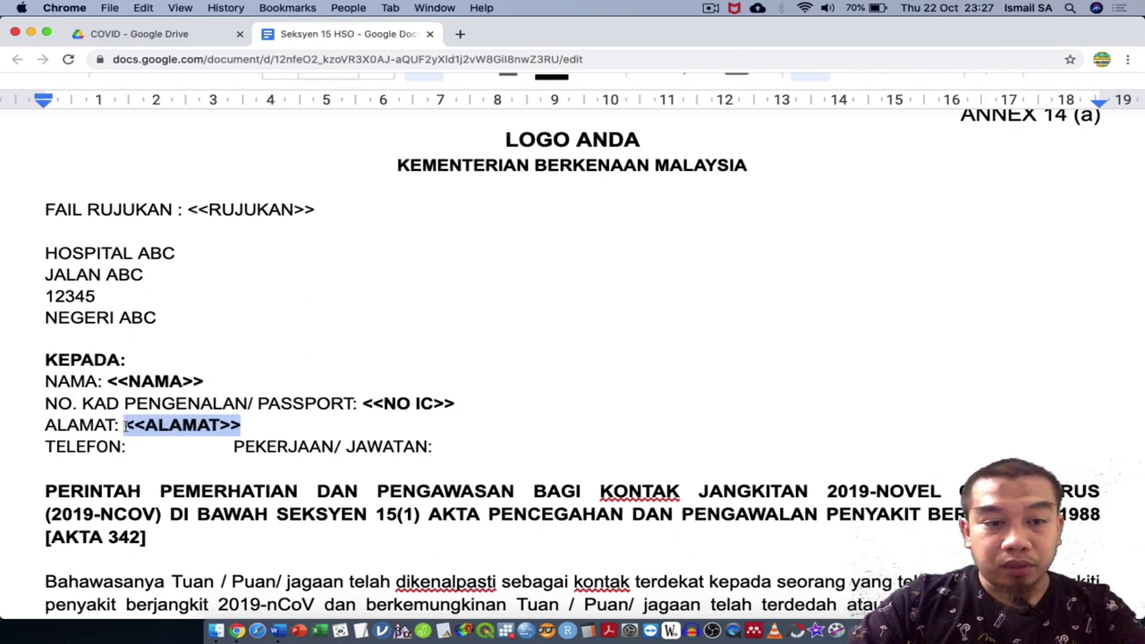
# Step: Add a bold <<MOBILE>> placeholder after the TELEFON label
pyautogui.click(143, 446)
pyautogui.press('BackSpace')
pyautogui.press('BackSpace')
pyautogui.press('BackSpace')
pyautogui.press('BackSpace')
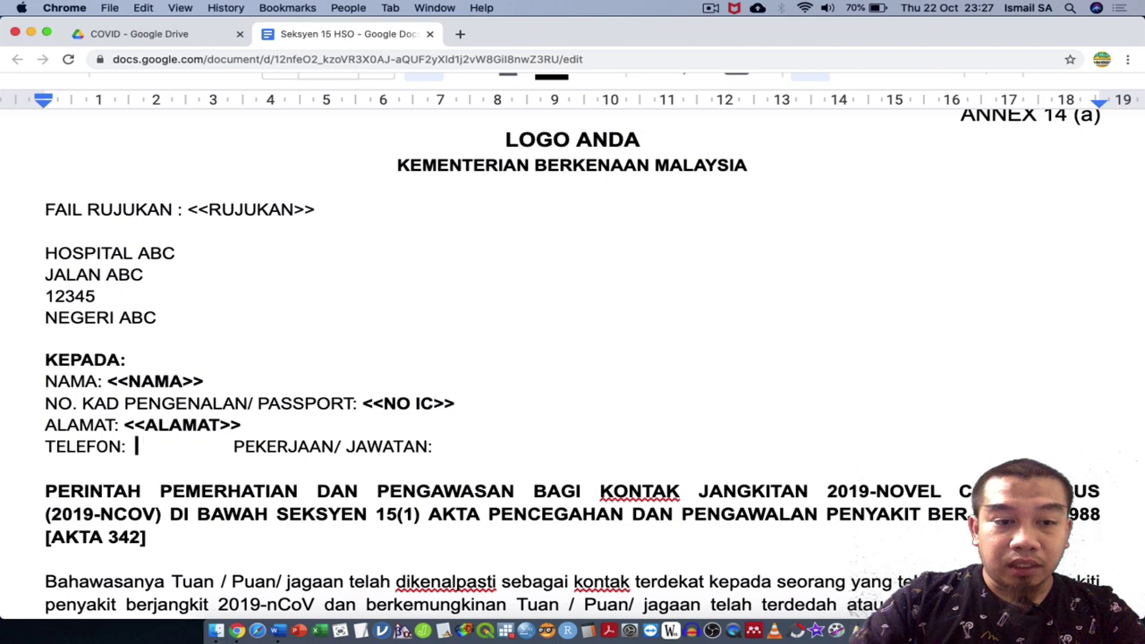
pyautogui.write('<<')
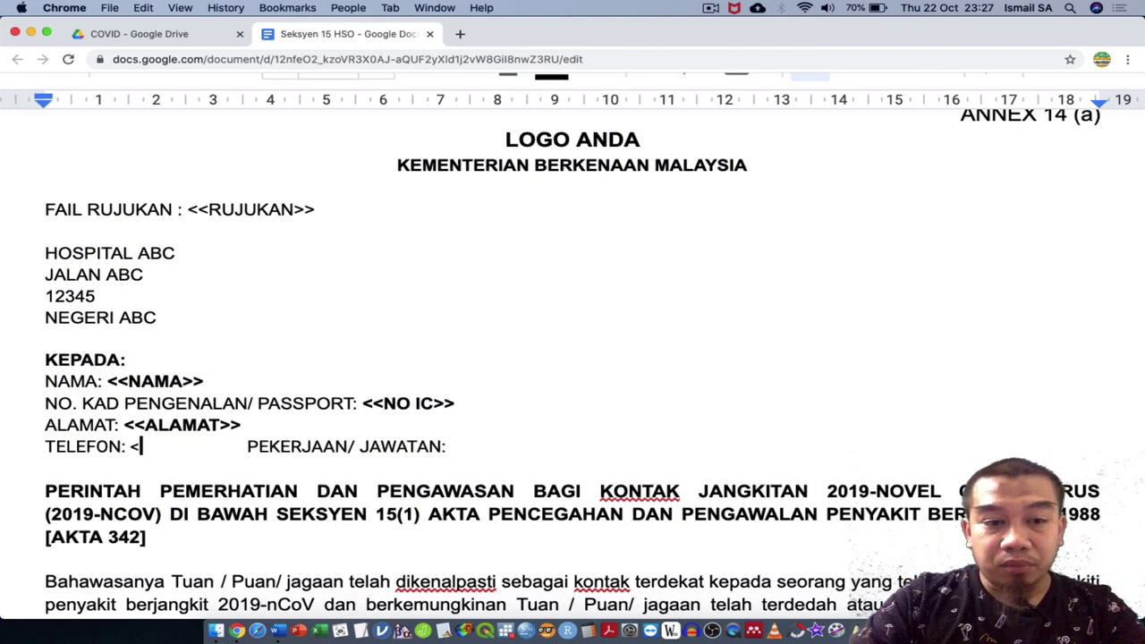
pyautogui.write('MONILE')
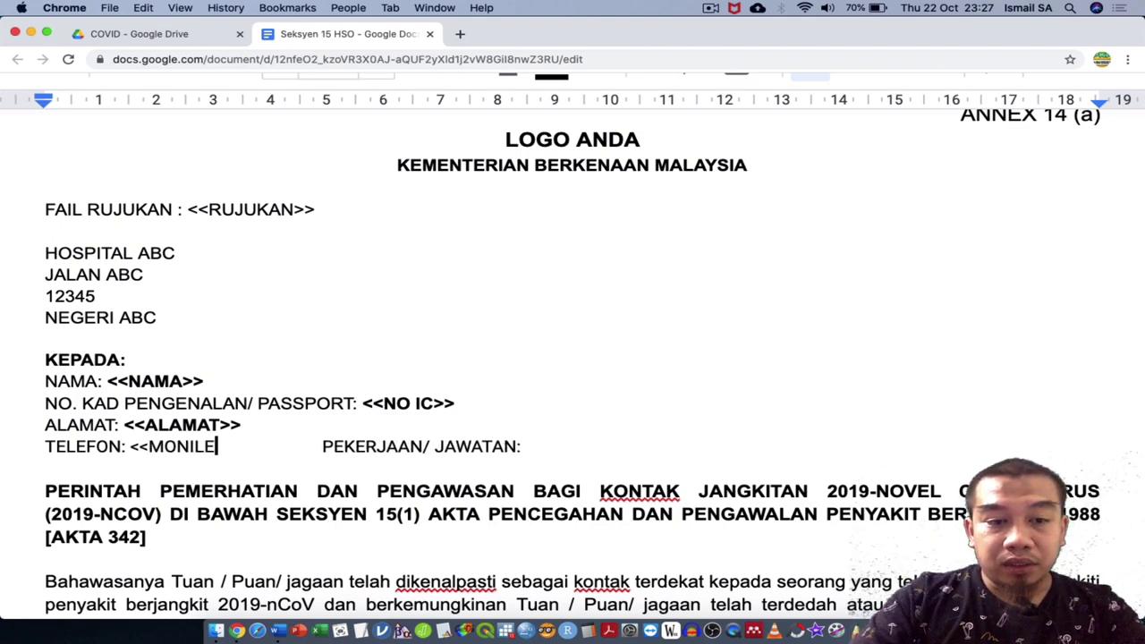
pyautogui.press('BackSpace')
pyautogui.press('BackSpace')
pyautogui.press('BackSpace')
pyautogui.press('BackSpace')
pyautogui.write('BILE')
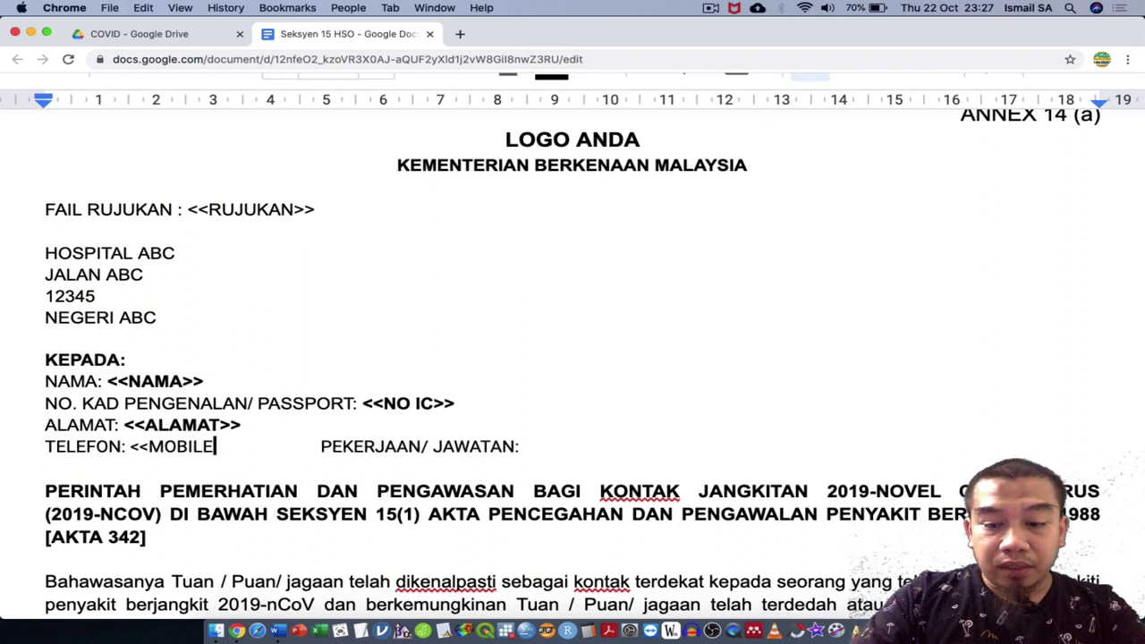
pyautogui.write('>>')
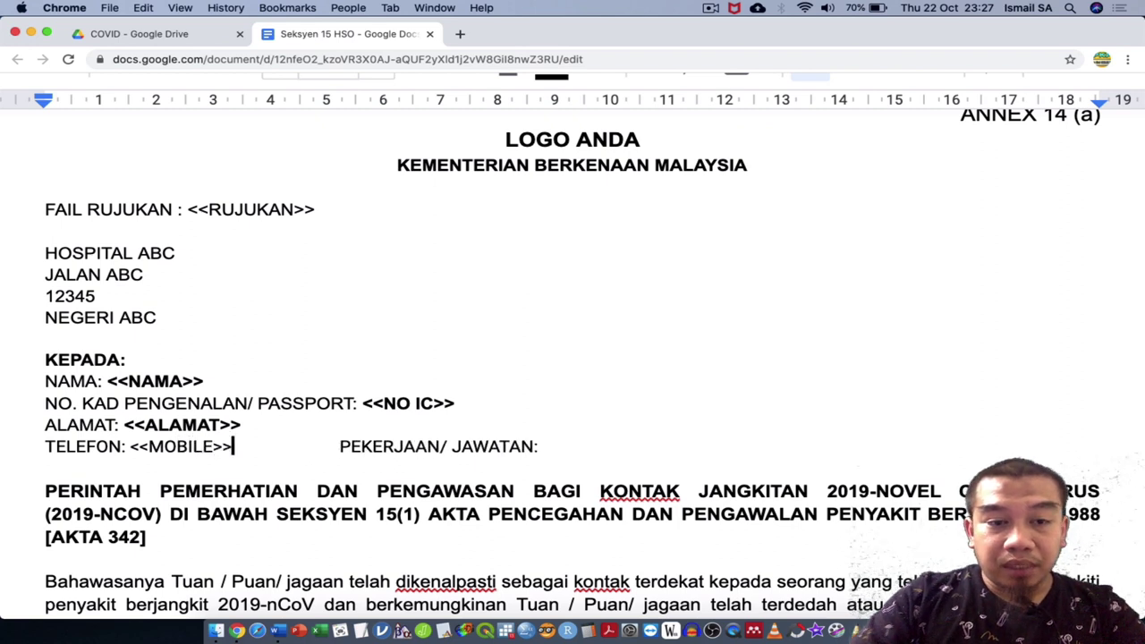
pyautogui.keyDown('shift'); pyautogui.click(129, 446); pyautogui.keyUp('shift')
pyautogui.hotkey('ctrl', 'b')
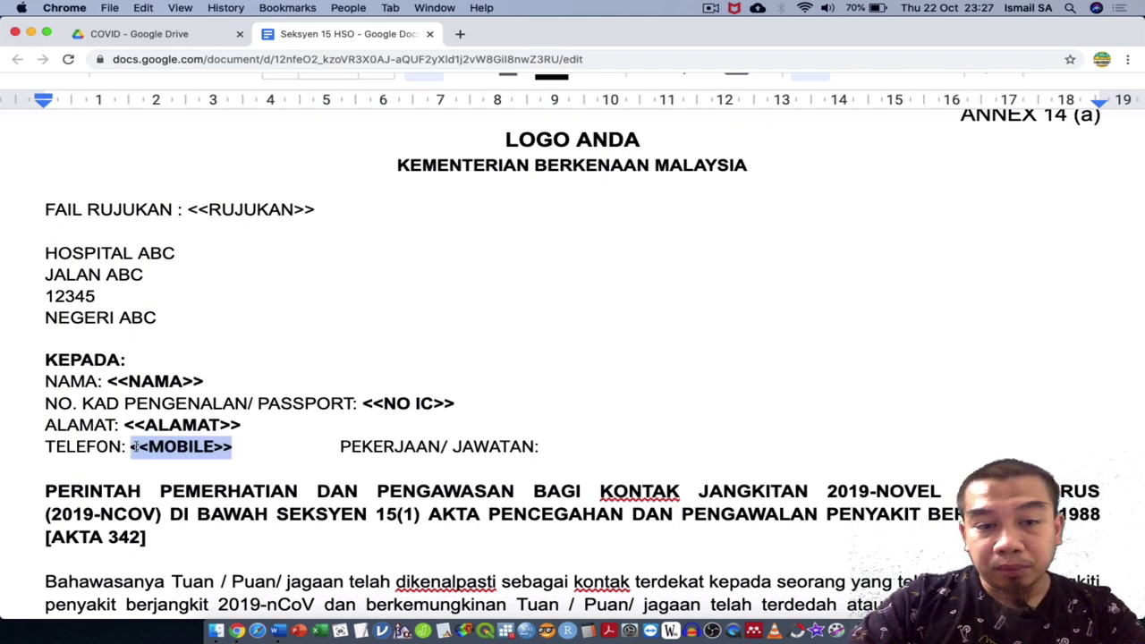
# Step: Move the PEKERJAAN/ JAWATAN label onto its own line and add a bold <<KERJAYA>> placeholder after it
pyautogui.click(338, 446)
pyautogui.press('Return')
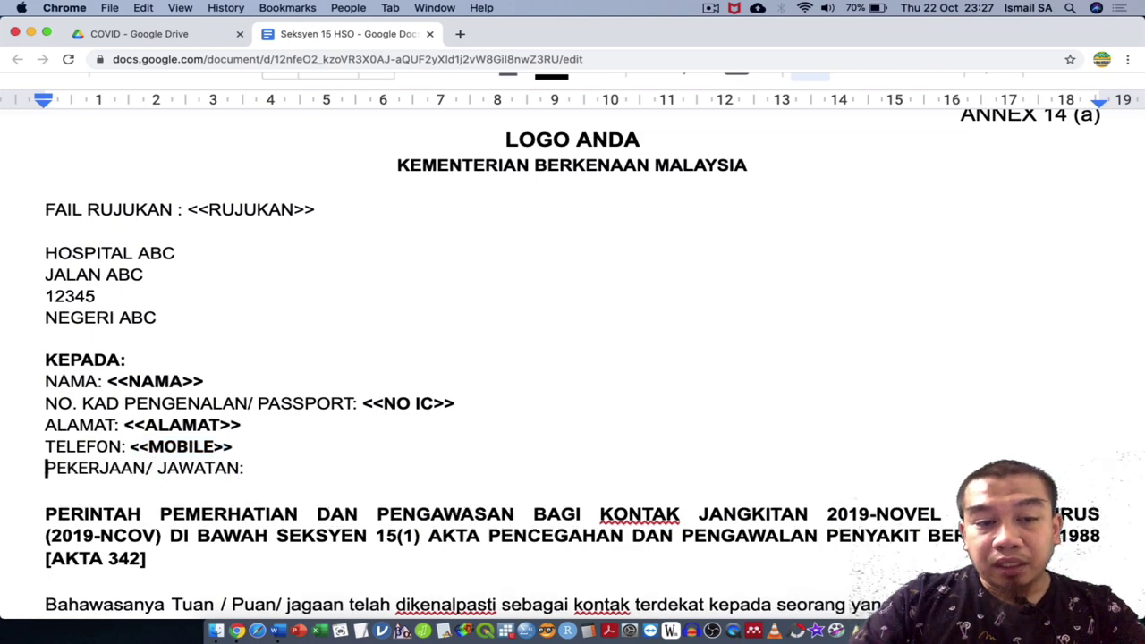
pyautogui.press('Down')
pyautogui.press('Left')
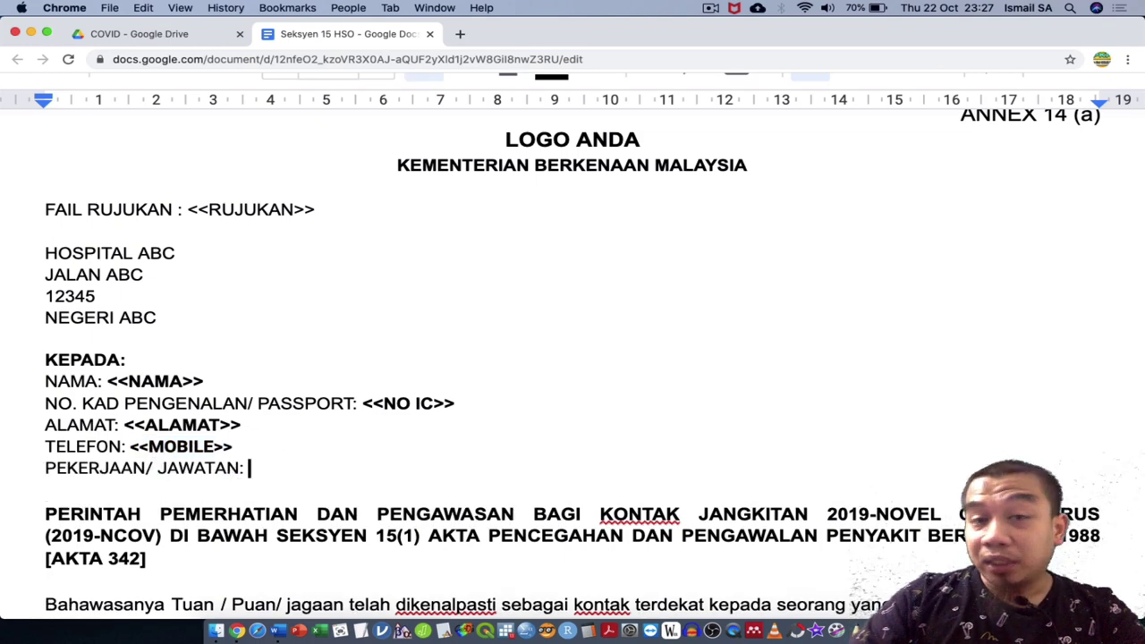
pyautogui.write('<<>>')
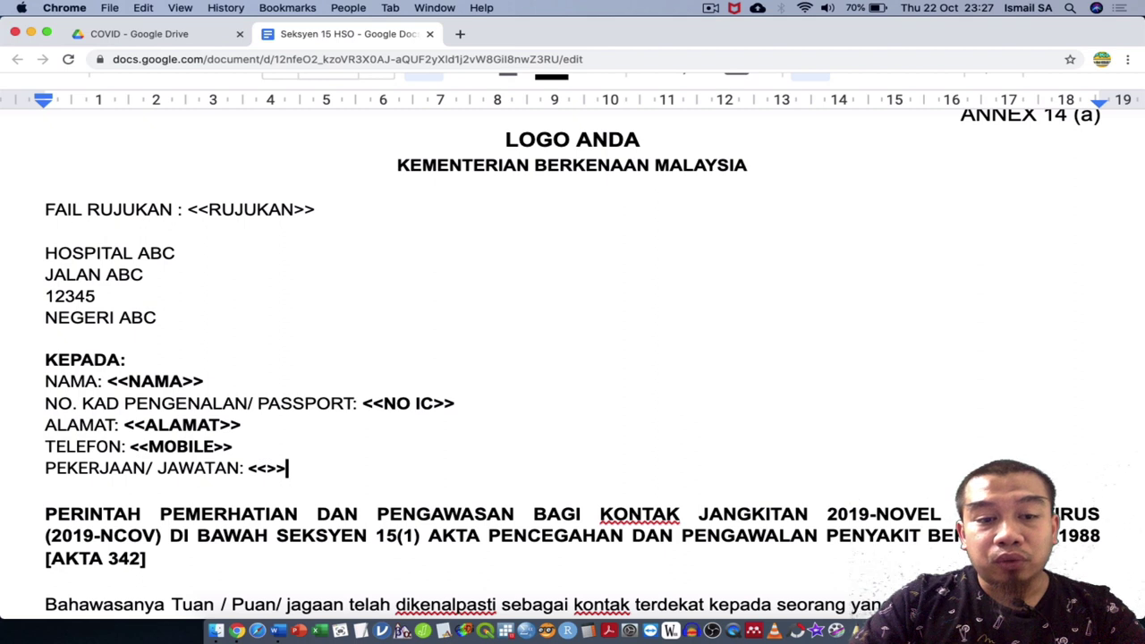
pyautogui.press('Left')
pyautogui.press('Left')
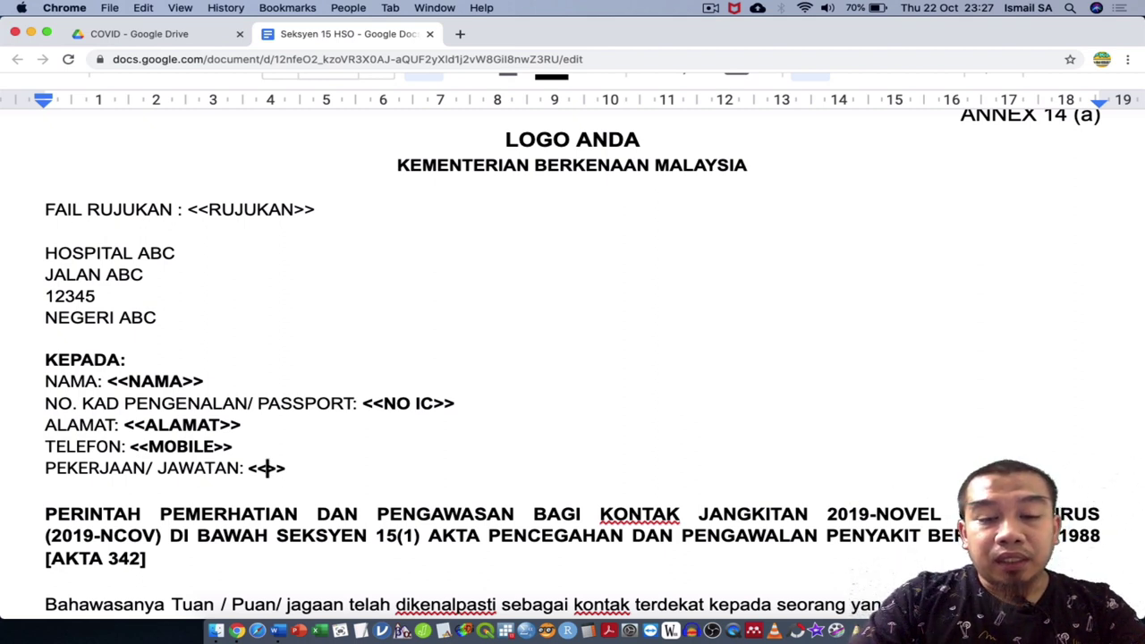
pyautogui.write('KERJAYA')
# Step: Replace the dotted blank after "saya:" in the Seksyen 15(1) Akta 342 paragraph with a bold <<NAMA PEGAWAI>> placeholder
pyautogui.scroll(-5, 573, 357)
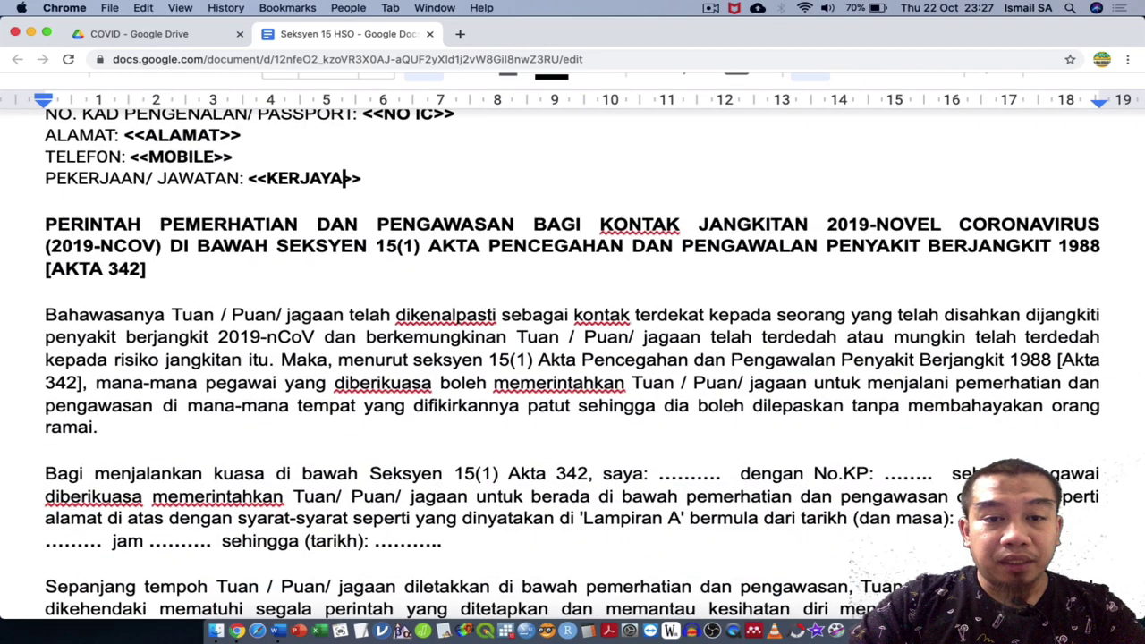
pyautogui.scroll(-1, 573, 358)
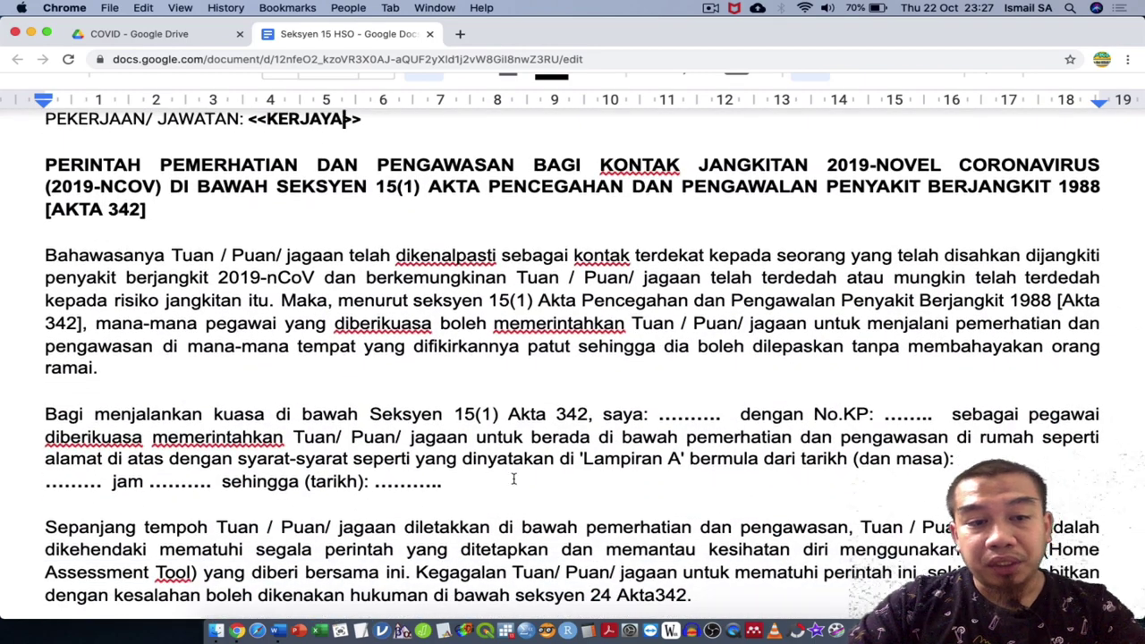
pyautogui.moveTo(721, 414); pyautogui.dragTo(656, 414)
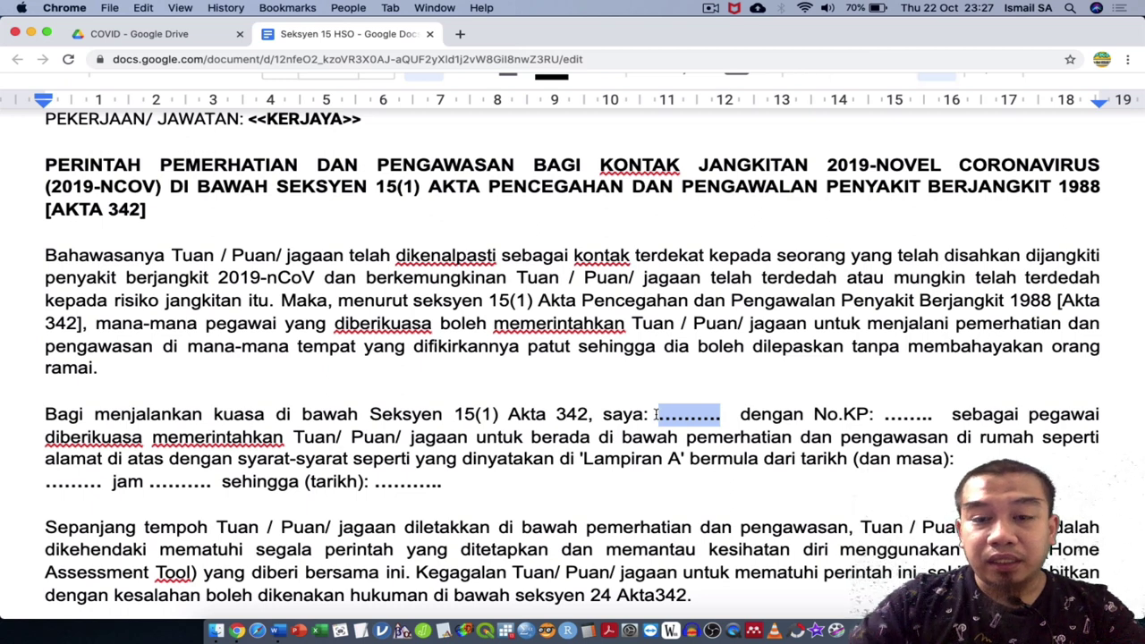
pyautogui.write('<<NAMA')
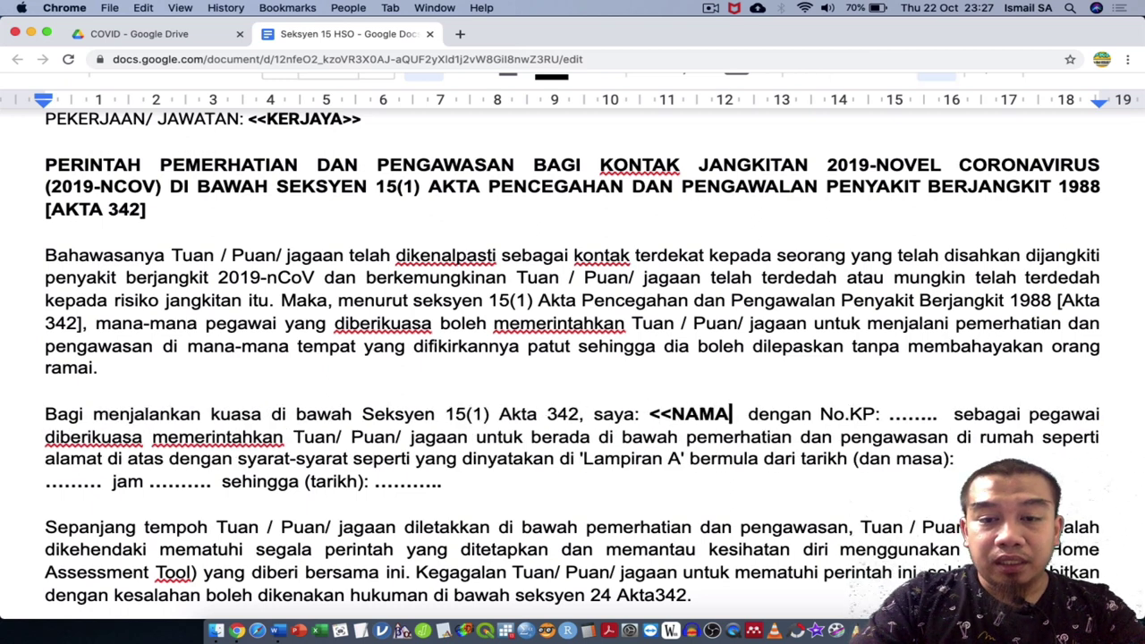
pyautogui.write(' PEGAWAI ')
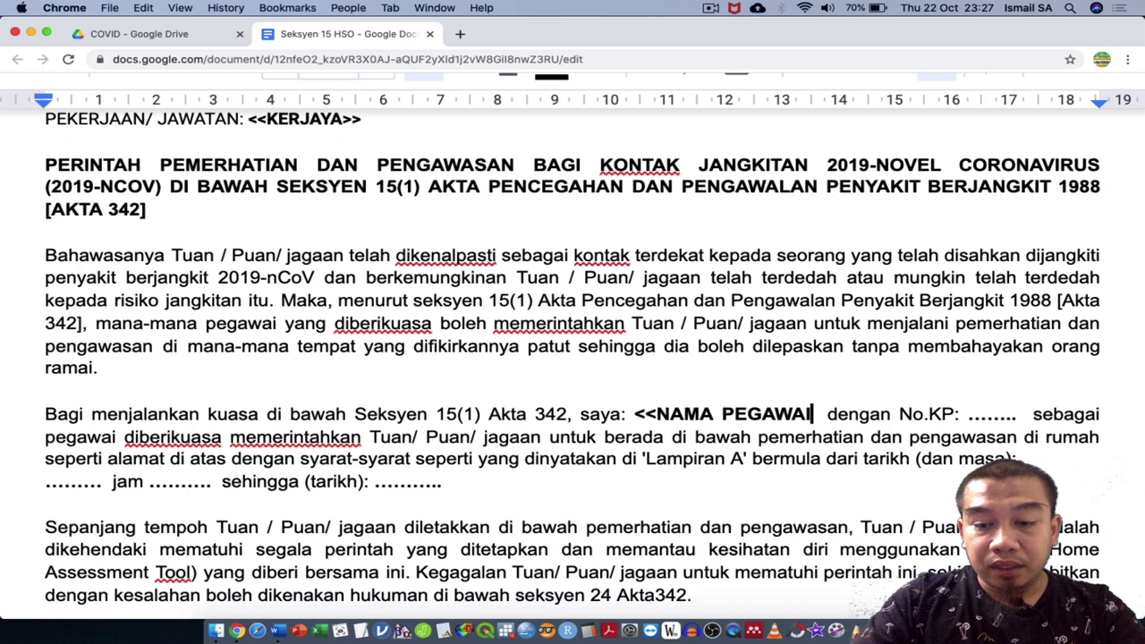
pyautogui.write('>>')
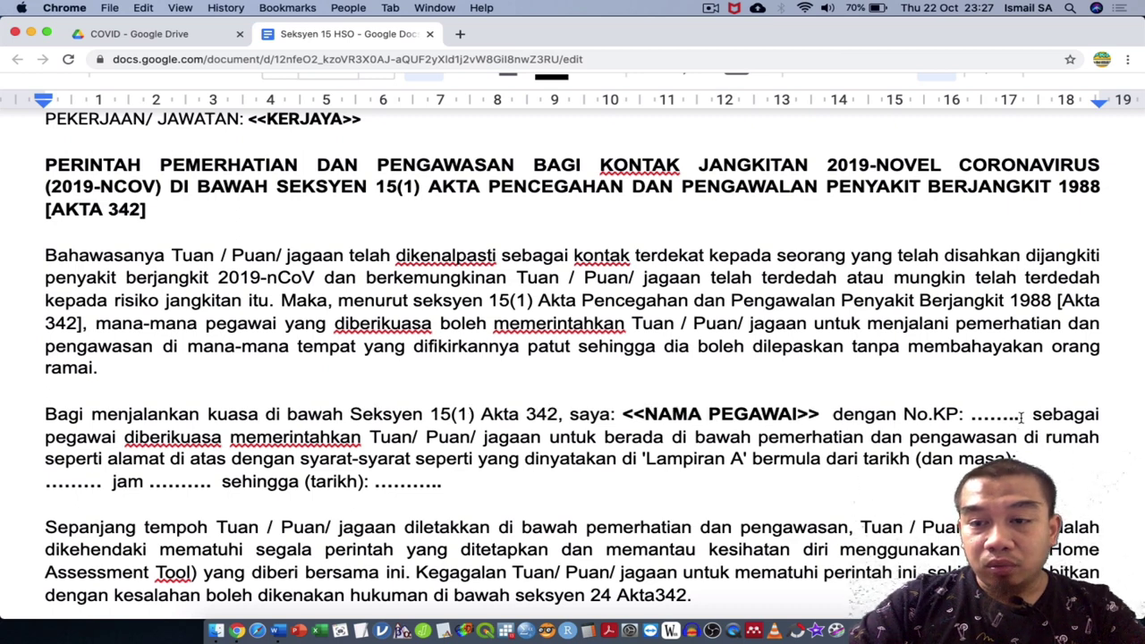
# Step: Replace the dotted blank after "dengan No.KP:" with a bold <<NO IC PEG>> placeholder
pyautogui.moveTo(1021, 418); pyautogui.dragTo(973, 420)
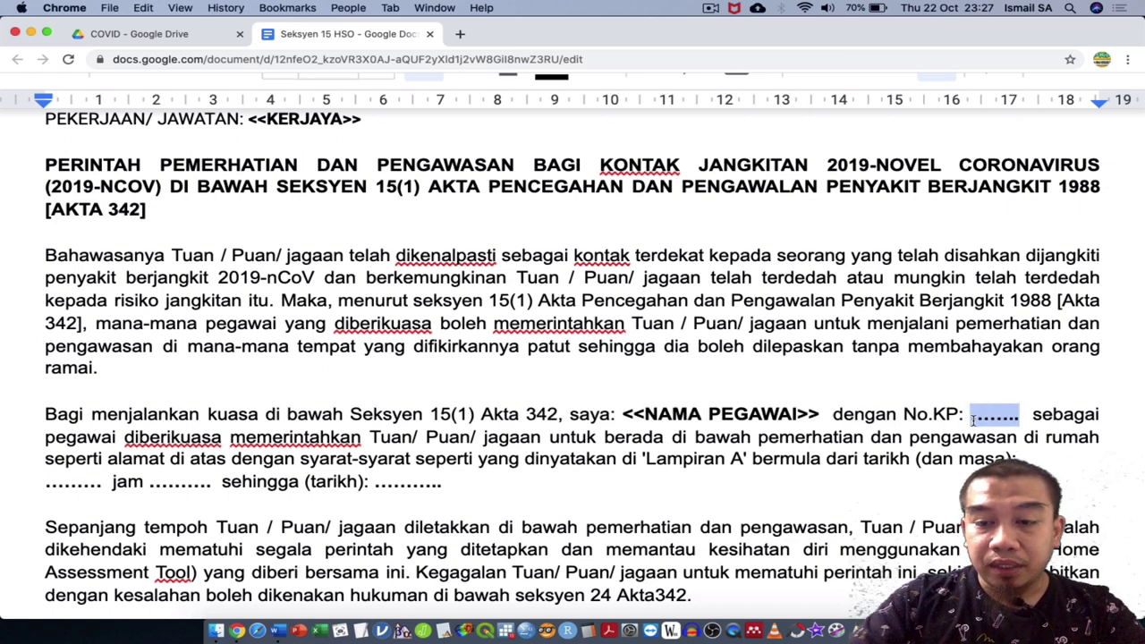
pyautogui.write('<<NO I')
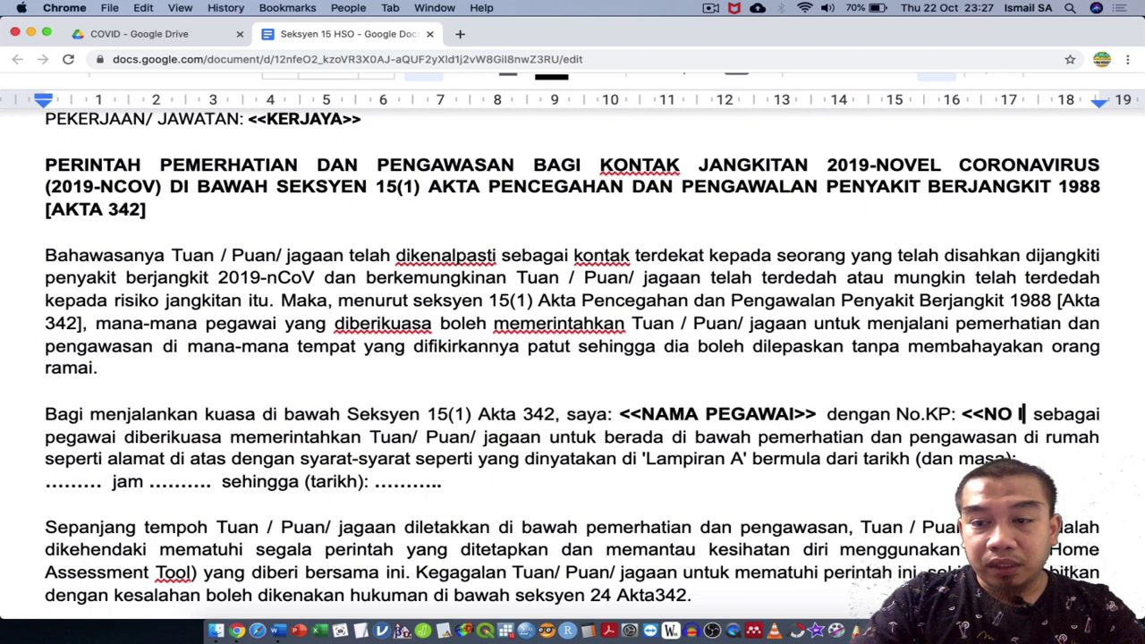
pyautogui.write('C PEG>>')
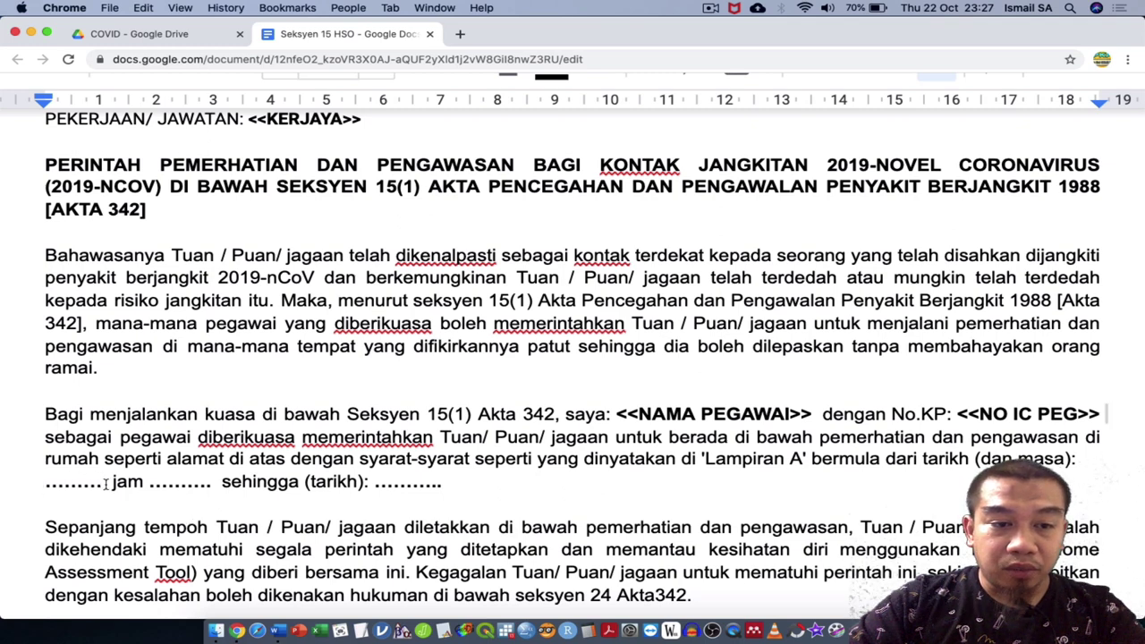
# Step: Replace the dotted start-date blank before "jam" with a bold <<TARIKH MULA>> placeholder
pyautogui.moveTo(105, 483); pyautogui.dragTo(52, 484)
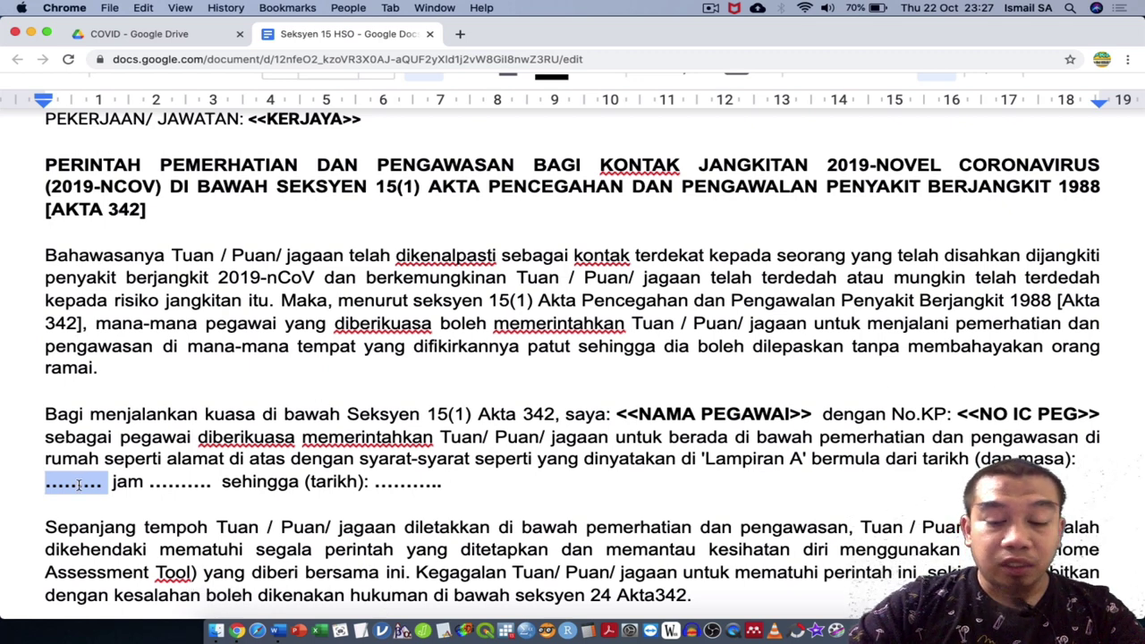
pyautogui.write('<<TARIK')
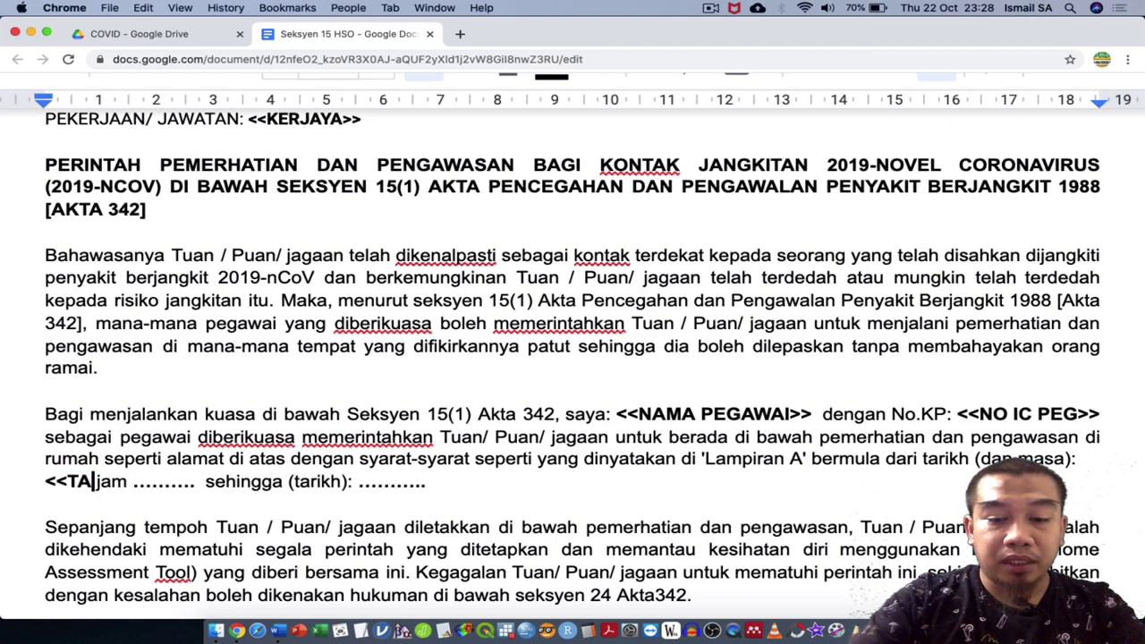
pyautogui.write('H MULA')
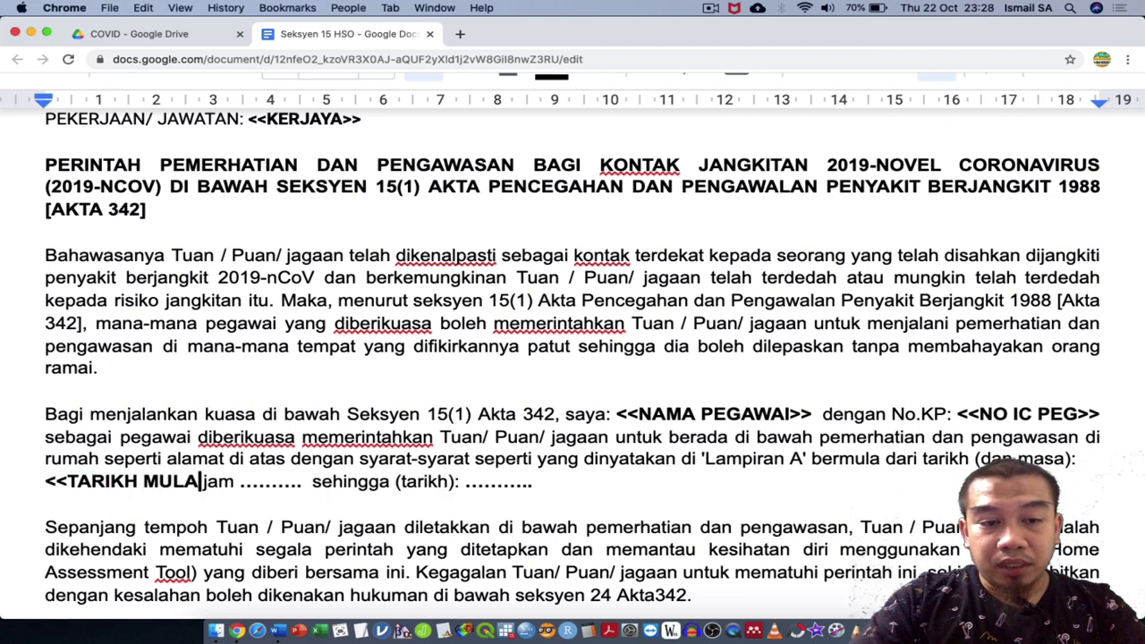
pyautogui.write('>>')
# Step: Replace the dotted blank after "jam" with a bold <<MASA>> placeholder, keeping a space before "sehingga"
pyautogui.press('Right')
pyautogui.press('Right')
pyautogui.press('Right')
pyautogui.press('Right')
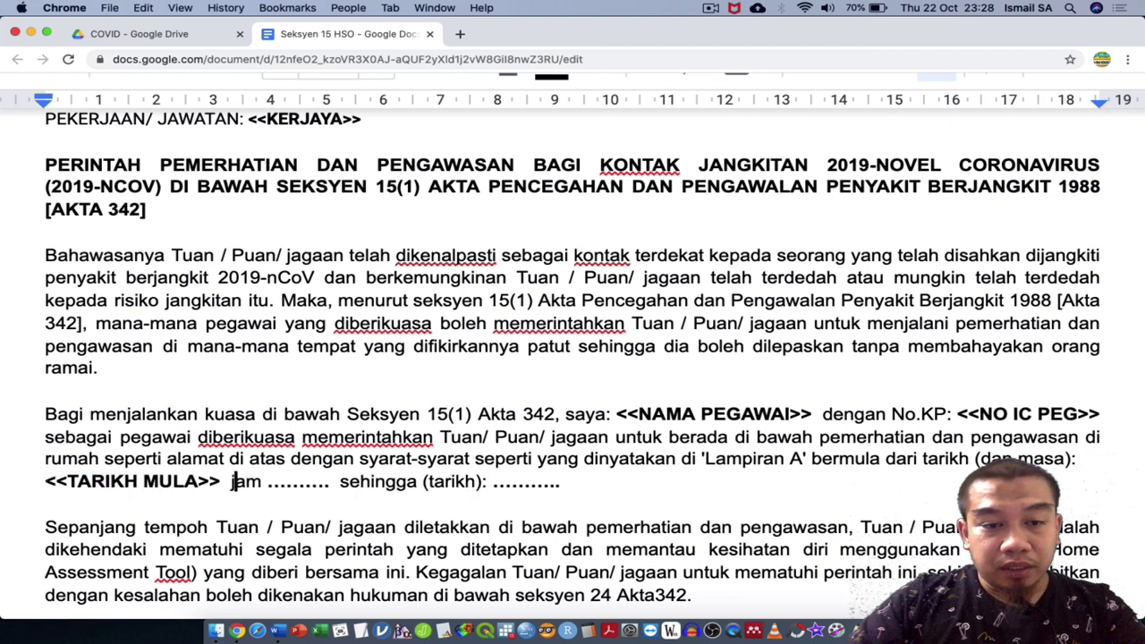
pyautogui.hotkey('shift', 'Right')
pyautogui.hotkey('shift', 'Right')
pyautogui.hotkey('shift', 'Right')
pyautogui.hotkey('shift', 'Right')
pyautogui.hotkey('shift', 'Right')
pyautogui.hotkey('shift', 'Right')
pyautogui.hotkey('shift', 'Right')
pyautogui.hotkey('shift', 'Right')
pyautogui.hotkey('shift', 'Right')
pyautogui.hotkey('shift', 'Right')
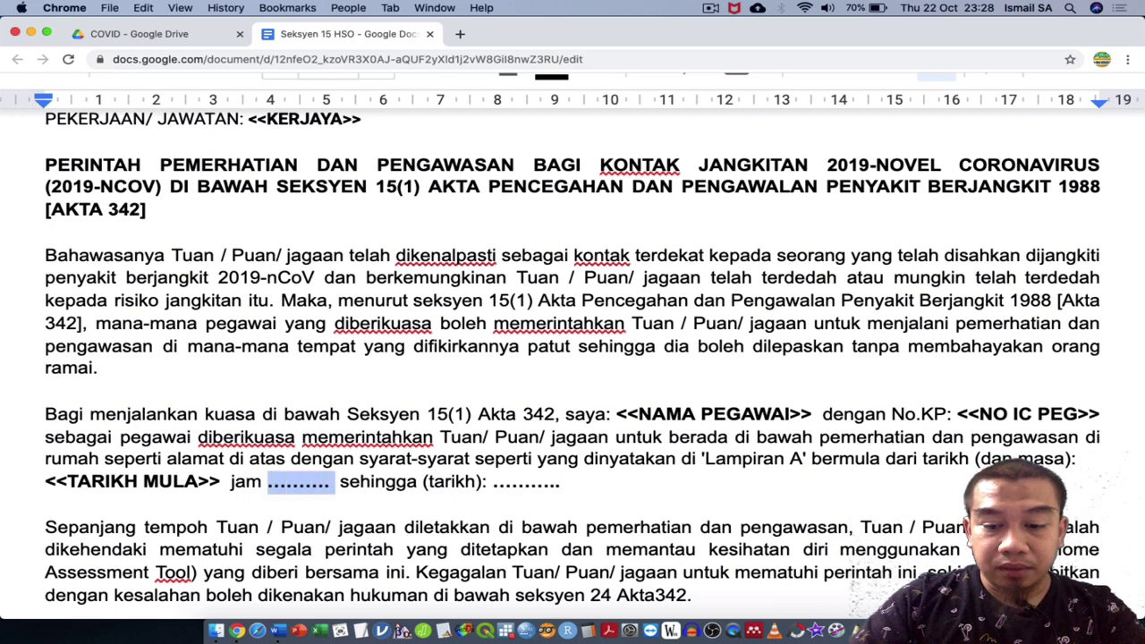
pyautogui.hotkey('shift', 'Left')
pyautogui.write('<')
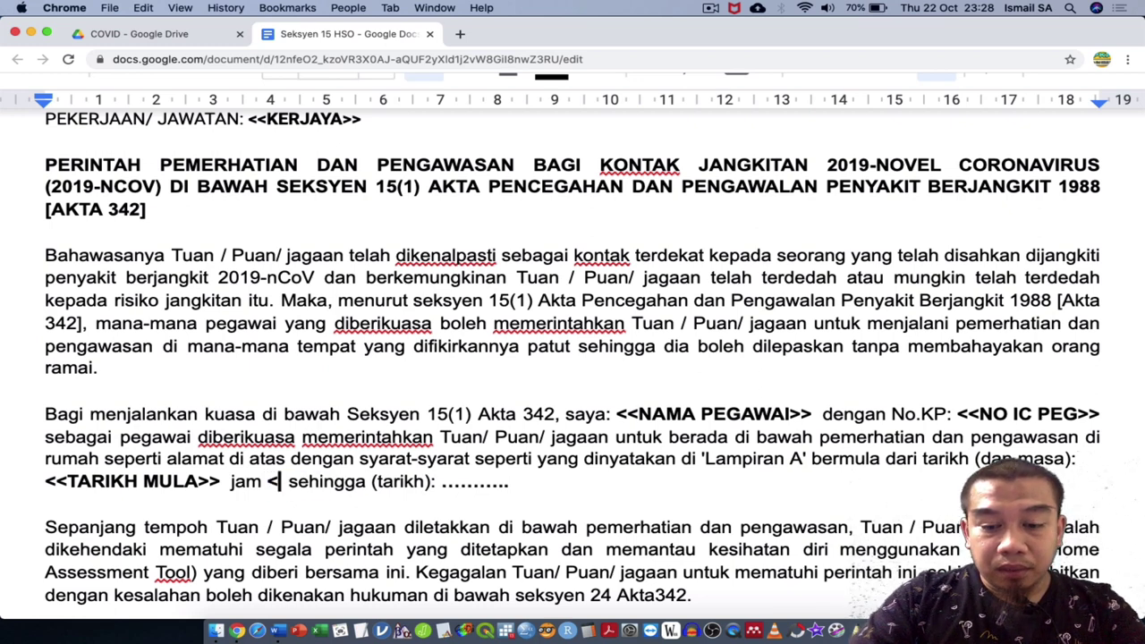
pyautogui.write('<MASA>>')
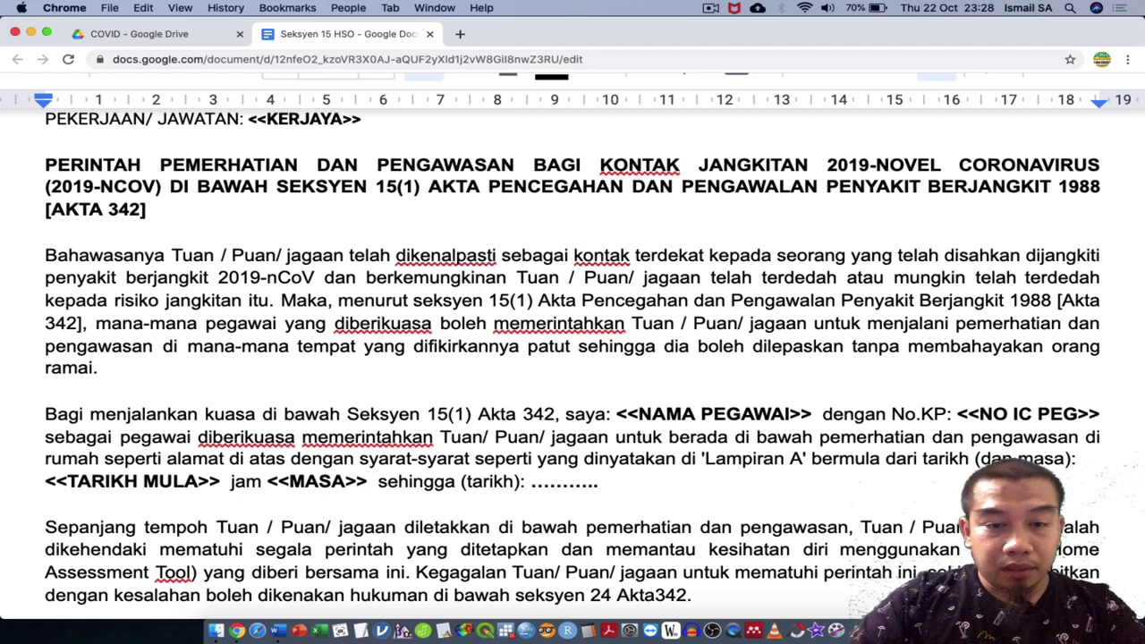
# Step: Replace the dotted blank after "sehingga (tarikh):" with a bold <<TARIKH AKHIR>> placeholder
pyautogui.press('Right')
pyautogui.press('Right')
pyautogui.press('Right')
pyautogui.press('Right')
pyautogui.press('Right')
pyautogui.press('Right')
pyautogui.press('Right')
pyautogui.press('Right')
pyautogui.press('Right')
pyautogui.press('Right')
pyautogui.press('Right')
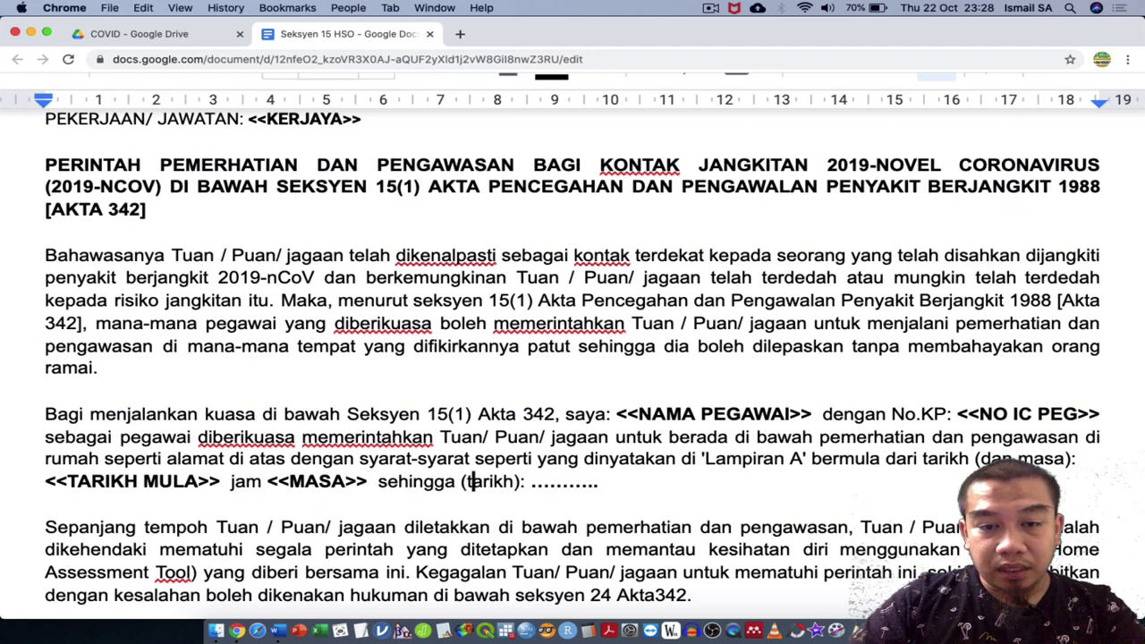
pyautogui.press('Right')
pyautogui.press('Right')
pyautogui.press('Right')
pyautogui.press('Right')
pyautogui.press('Right')
pyautogui.press('Right')
pyautogui.press('Right')
pyautogui.press('Right')
pyautogui.hotkey('shift', 'Right')
pyautogui.hotkey('shift', 'Right')
pyautogui.hotkey('shift', 'Right')
pyautogui.hotkey('shift', 'Right')
pyautogui.hotkey('shift', 'Right')
pyautogui.hotkey('shift', 'Right')
pyautogui.hotkey('shift', 'Right')
pyautogui.hotkey('shift', 'Right')
pyautogui.hotkey('shift', 'Right')
pyautogui.hotkey('shift', 'Right')
pyautogui.hotkey('shift', 'Right')
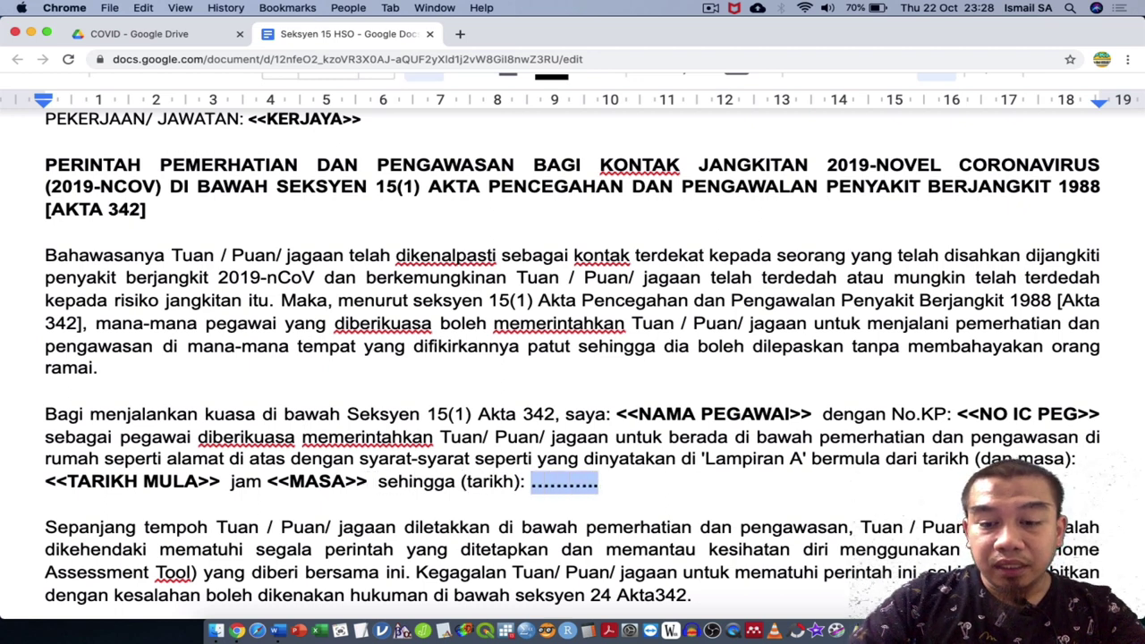
pyautogui.write('<<')
pyautogui.write('TARIKH')
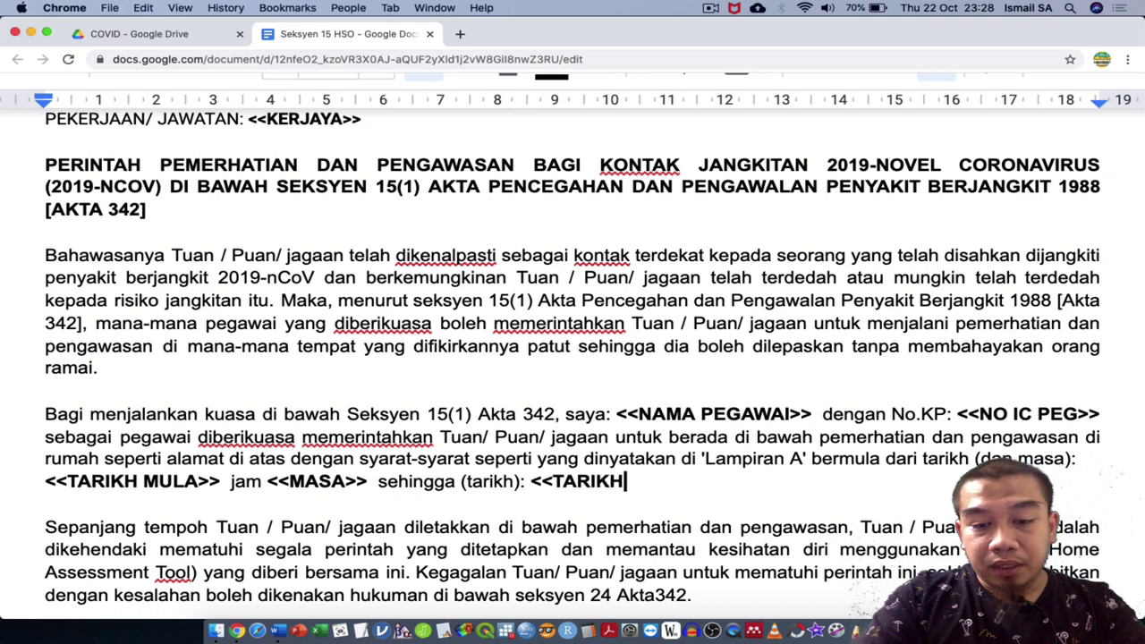
pyautogui.write(' AKHIR>>')
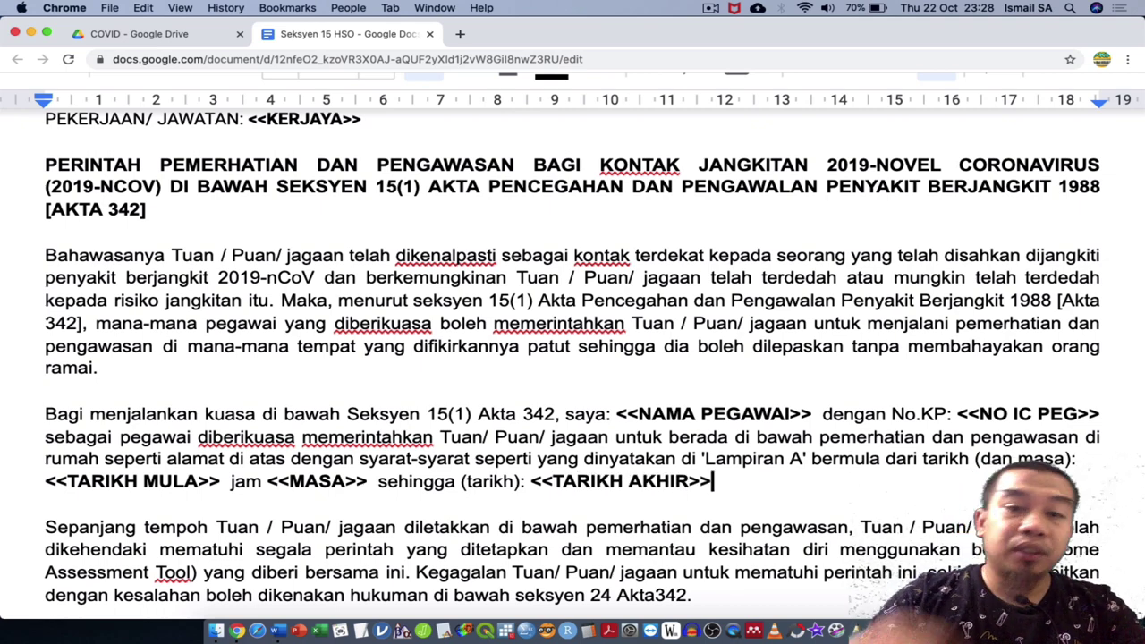
# Step: Enter <<NAMA>> in the cell beside Nama in the Pegawai Yang Diberikuasa section of the table
pyautogui.scroll(10, 573, 367)
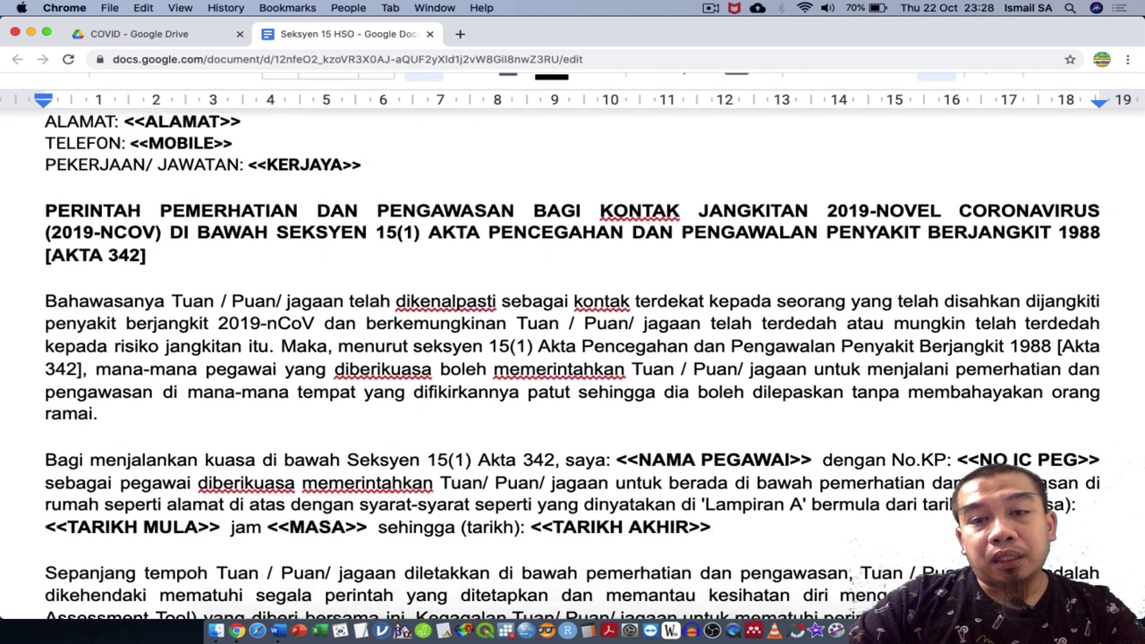
pyautogui.scroll(3, 572, 366)
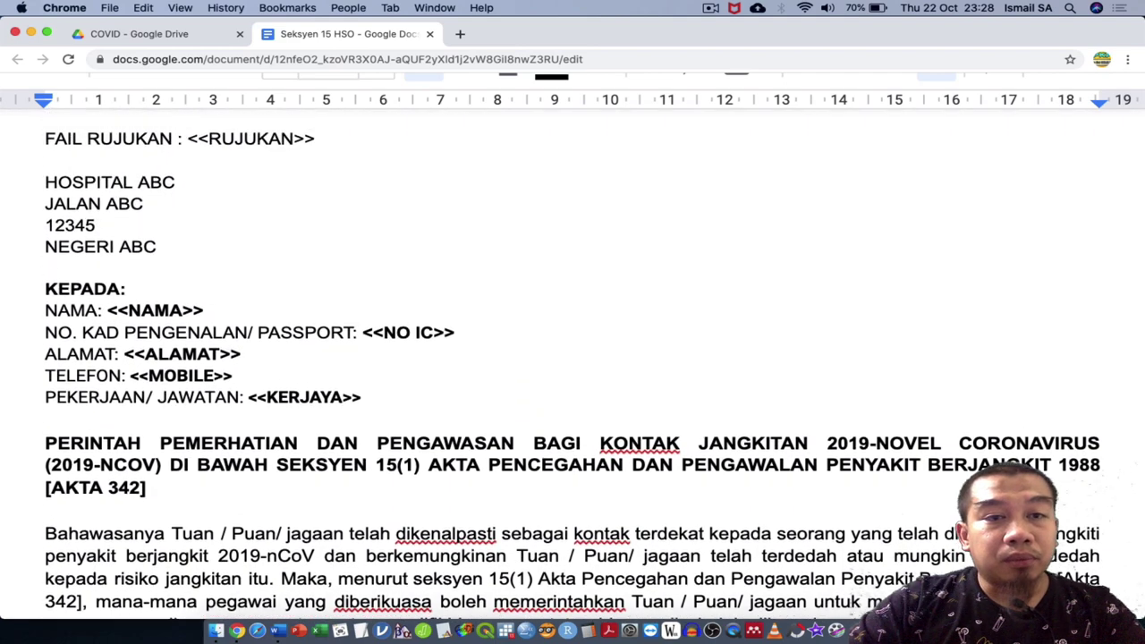
pyautogui.scroll(-5, 573, 367)
pyautogui.scroll(-8, 573, 367)
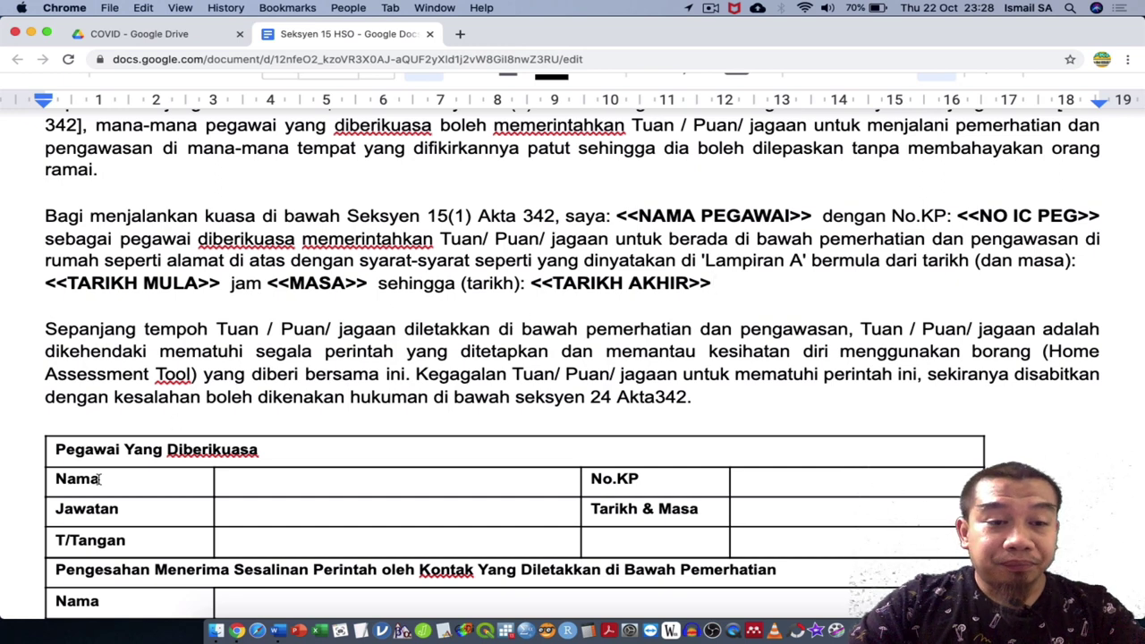
pyautogui.click(131, 485)
pyautogui.press('Tab')
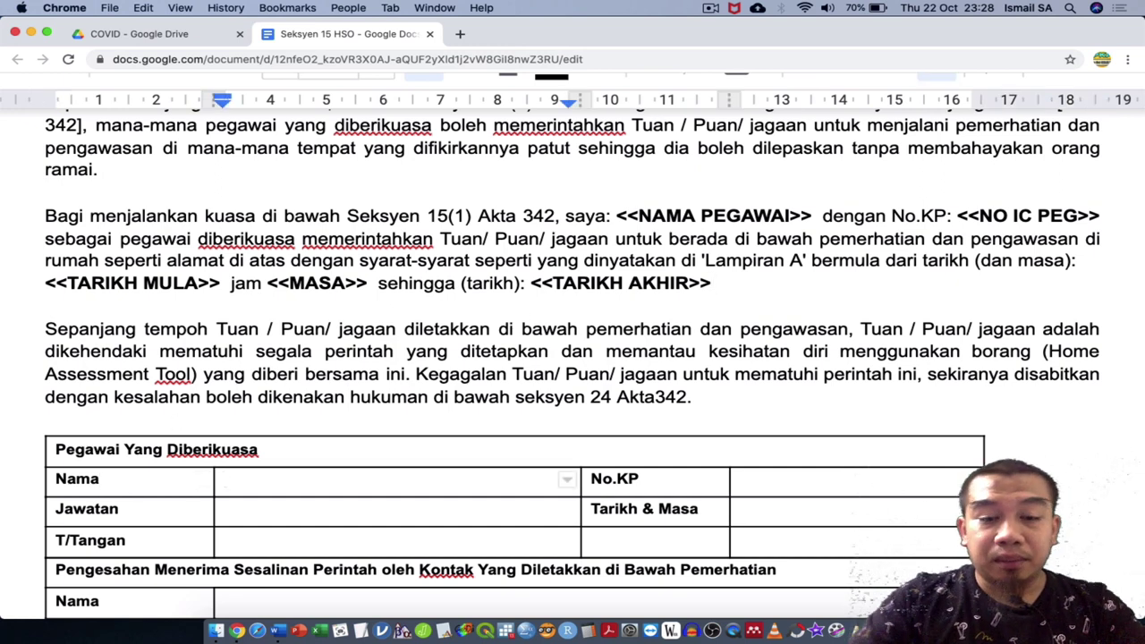
pyautogui.write('<<NAMA>>')
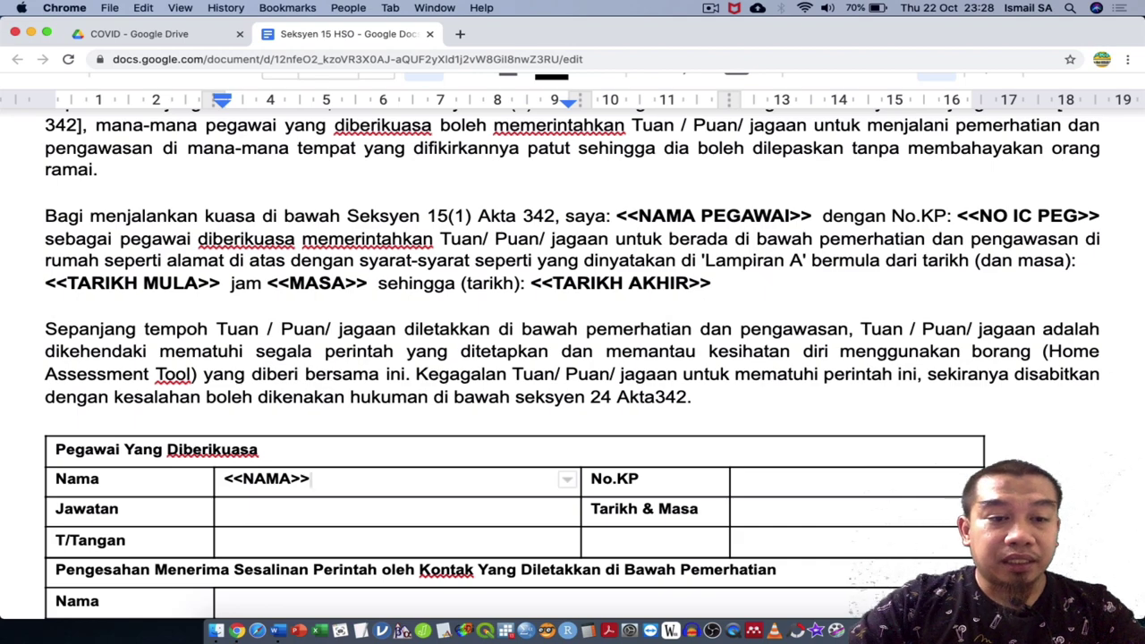
# Step: Change the placeholder beside Nama in the Pegawai Yang Diberikuasa section to <<NAMA PAGAWAI>>
pyautogui.scroll(10, 573, 365)
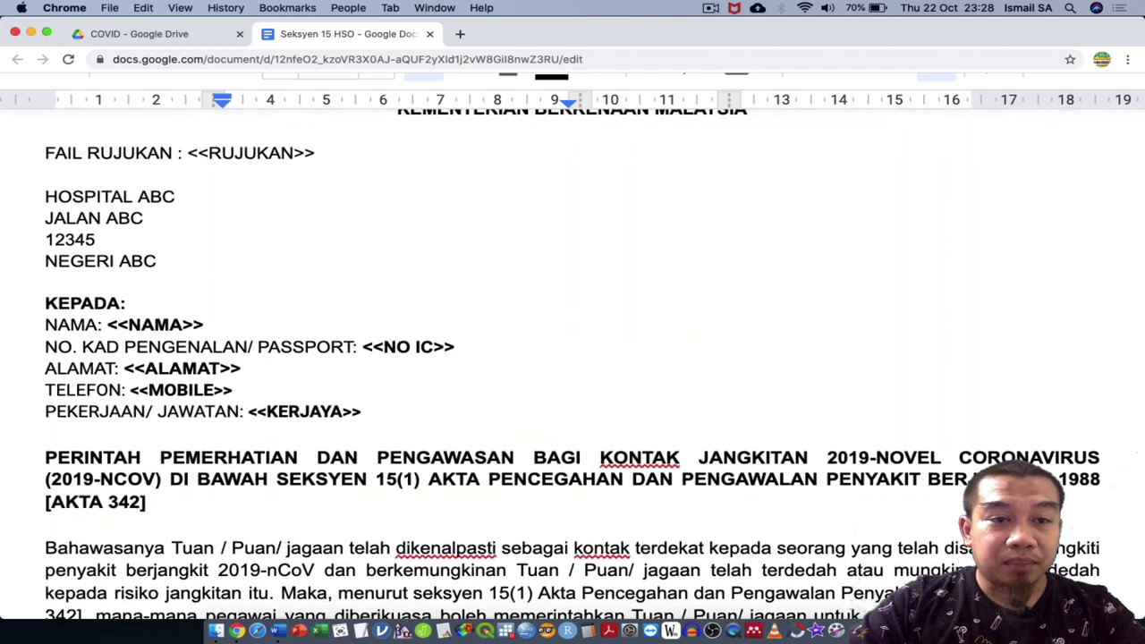
pyautogui.scroll(-8, 159, 324)
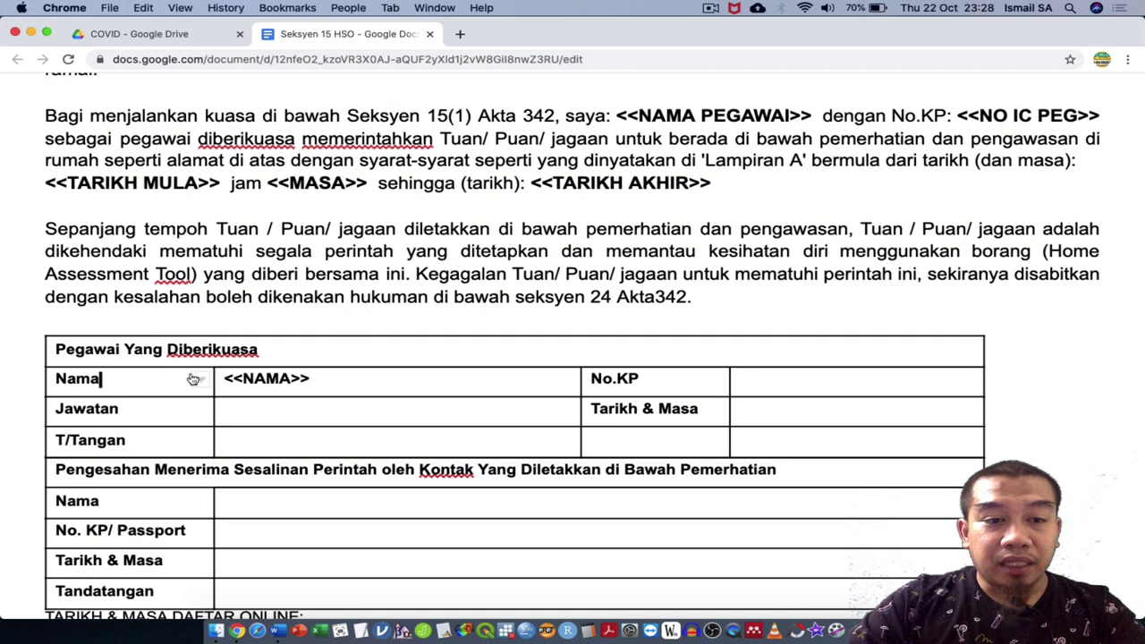
pyautogui.hotkey('shift', 'Home')
pyautogui.write('<<')
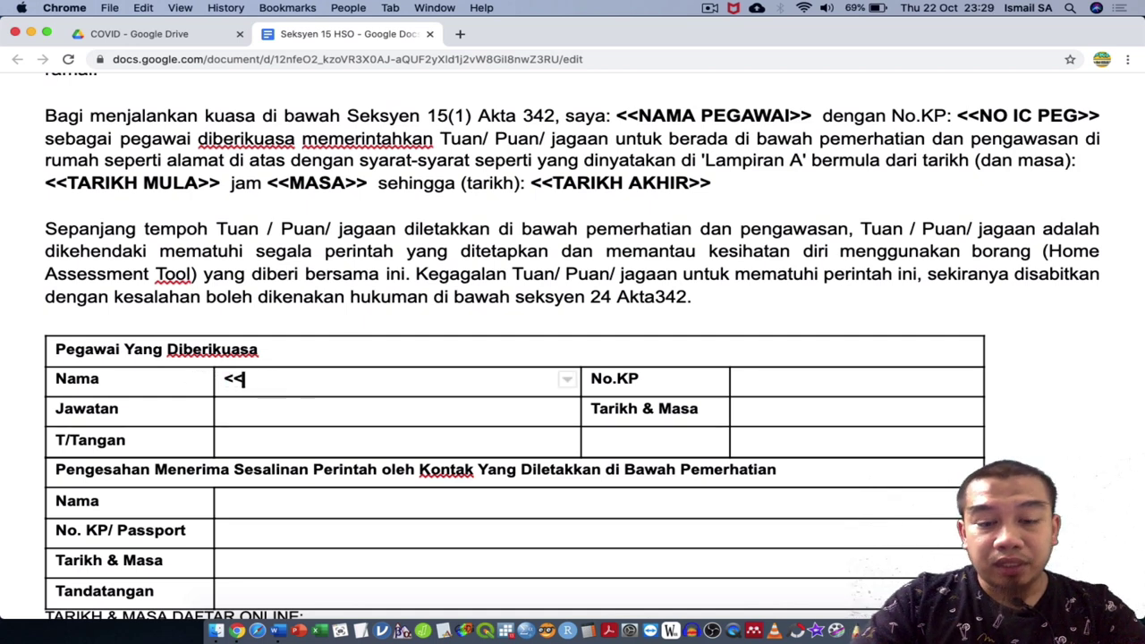
pyautogui.write('NAMA PAGAWAI>>')
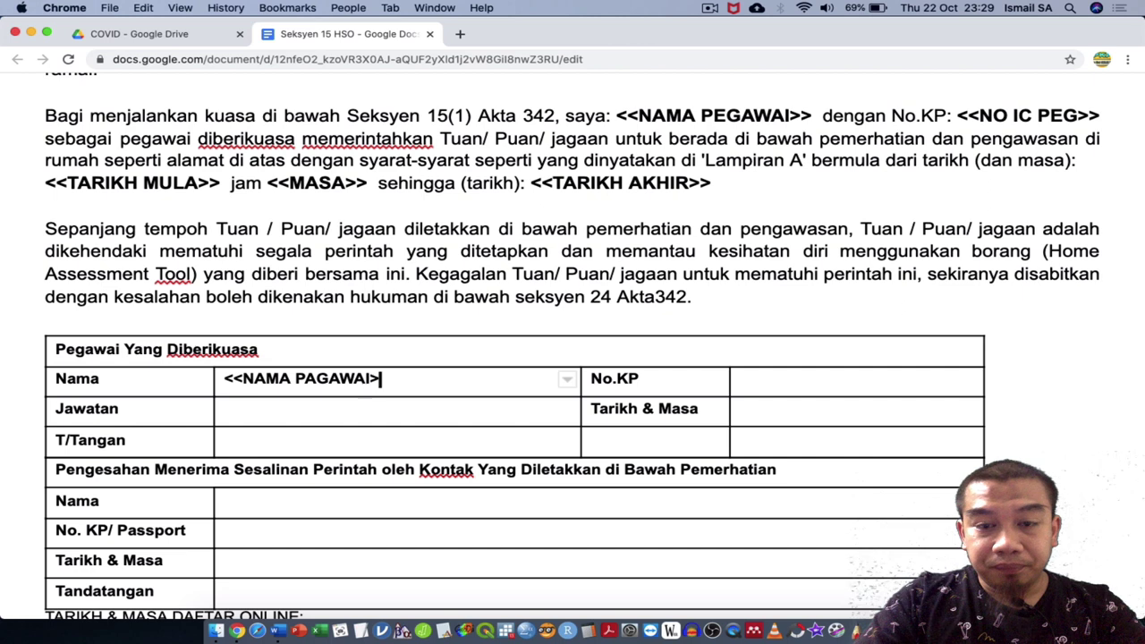
# Step: Enter the <<NO IC PEG>> placeholder in the cell beside No.KP in the Pegawai Yang Diberikuasa section
pyautogui.press('Tab')
pyautogui.press('Tab')
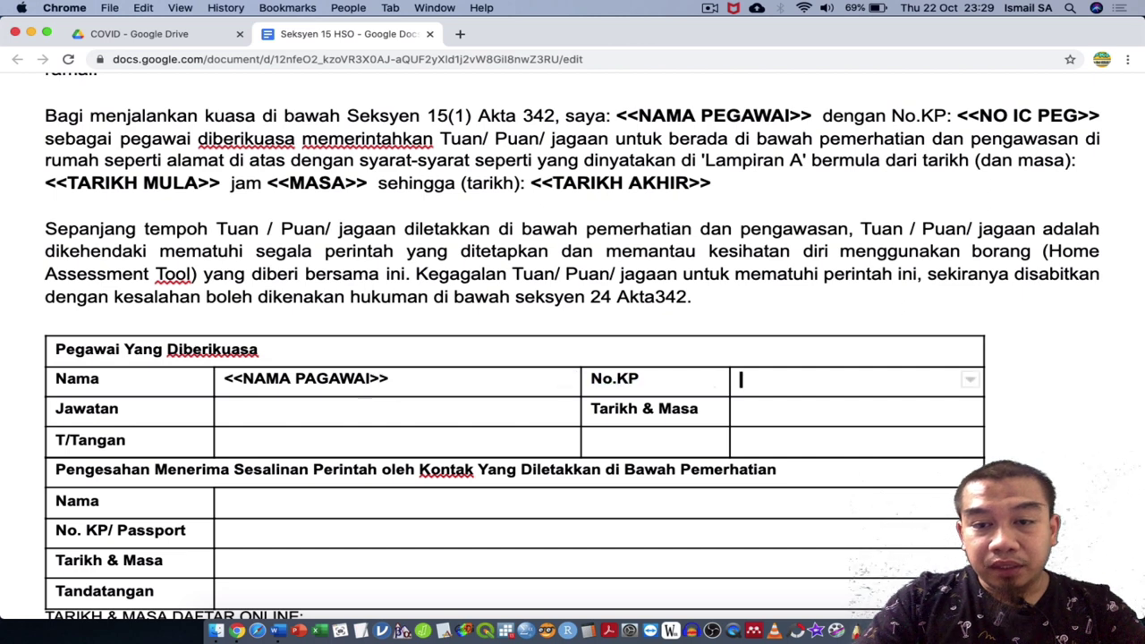
pyautogui.write('<<NO I')
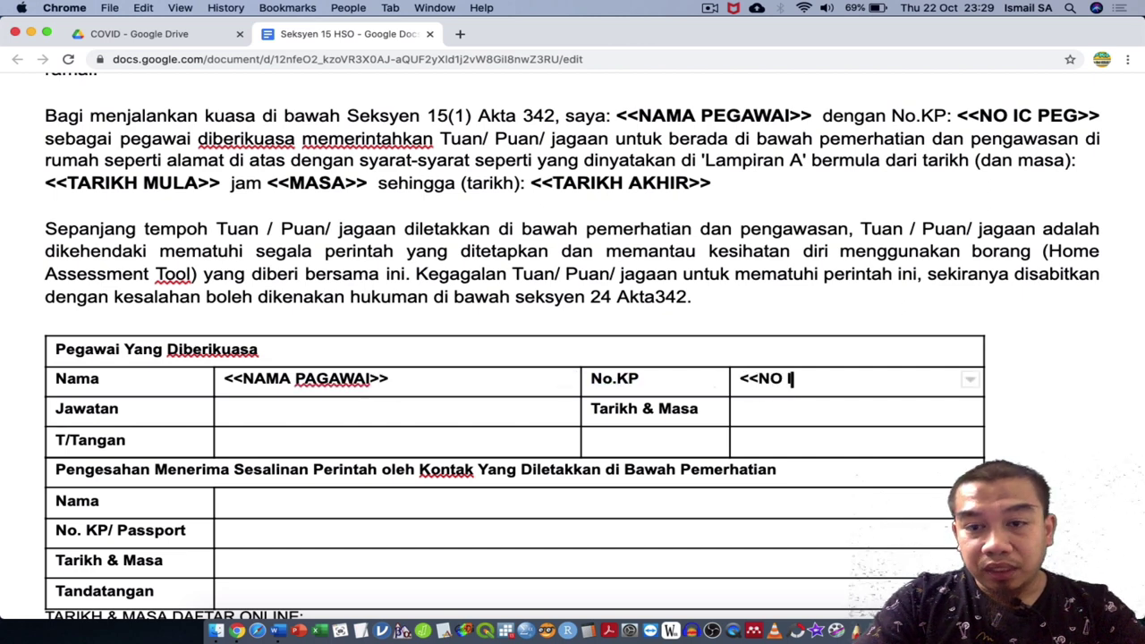
pyautogui.write('C PEG>>')
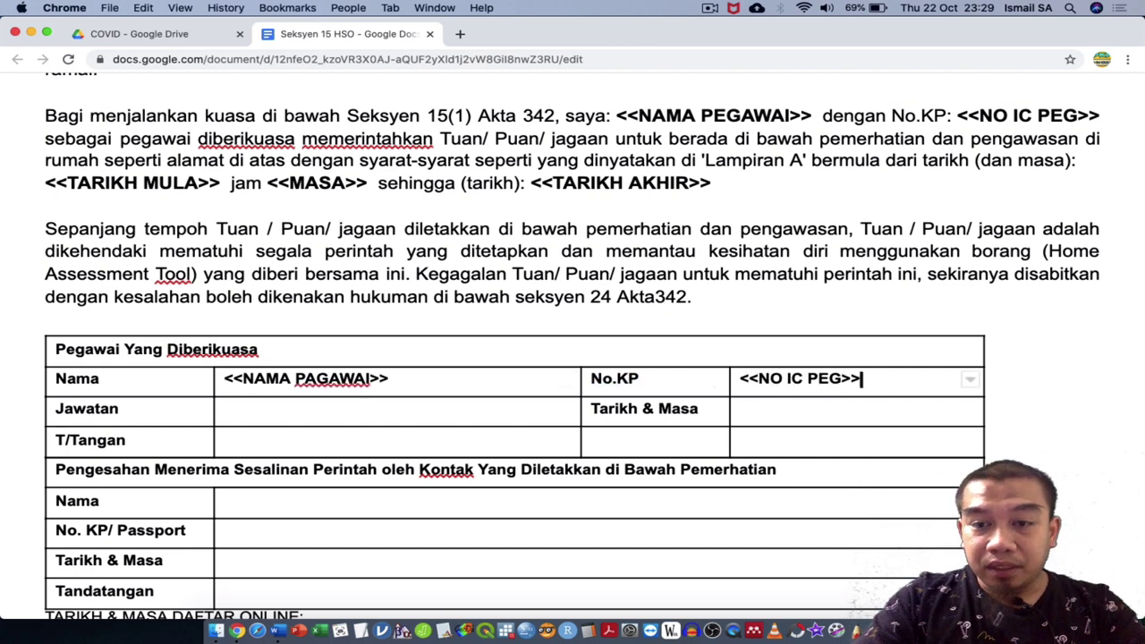
# Step: Enter PEG. KESIHATAN/ PKP/ PPKP in the cell beside Jawatan in the Pegawai Yang Diberikuasa section
pyautogui.press('Tab')
pyautogui.press('Tab')
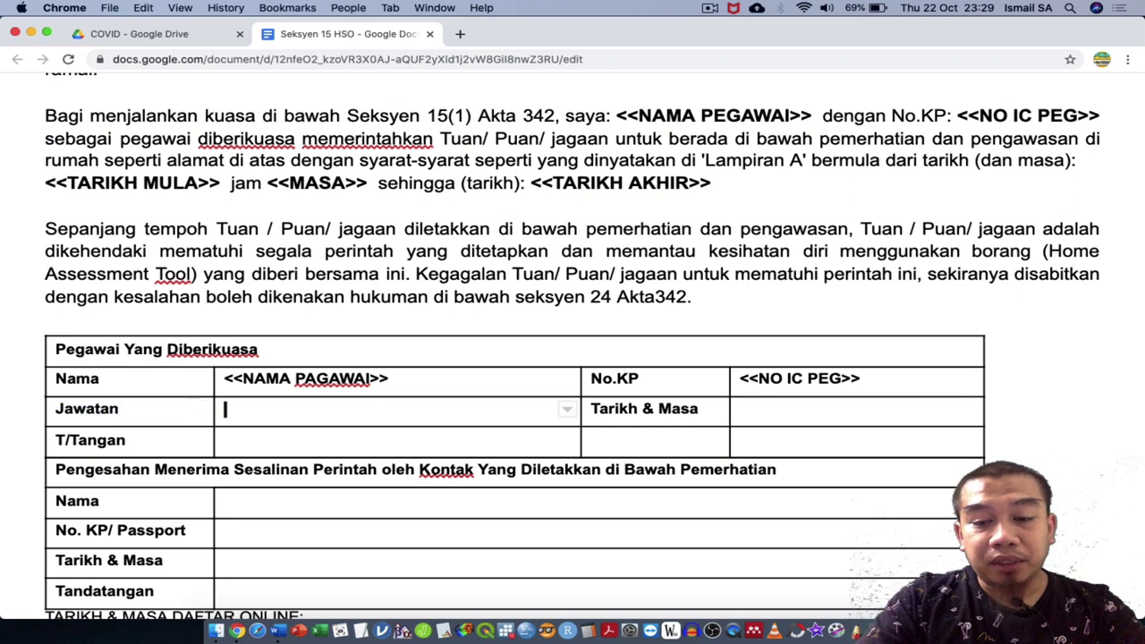
pyautogui.write('PEG')
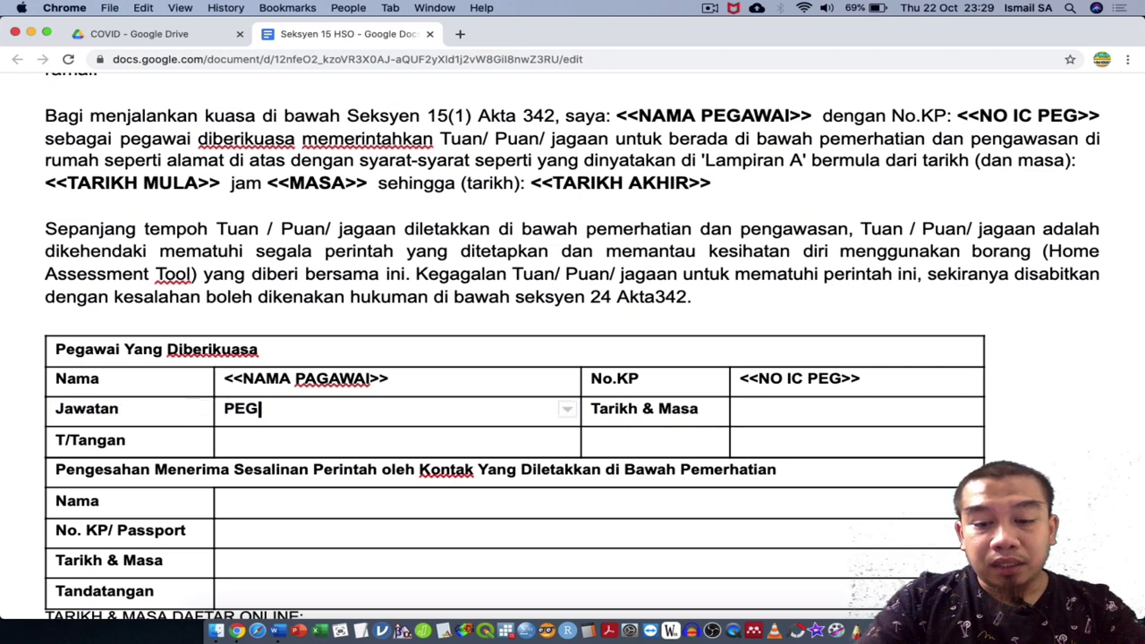
pyautogui.write('. KESI')
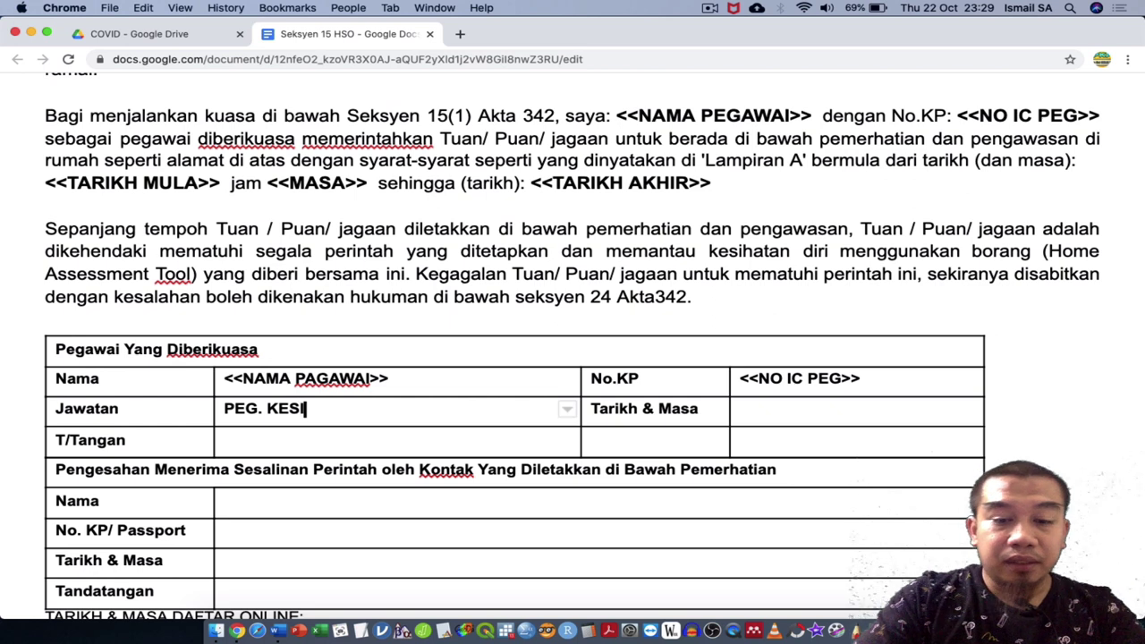
pyautogui.write('HATAN/ ')
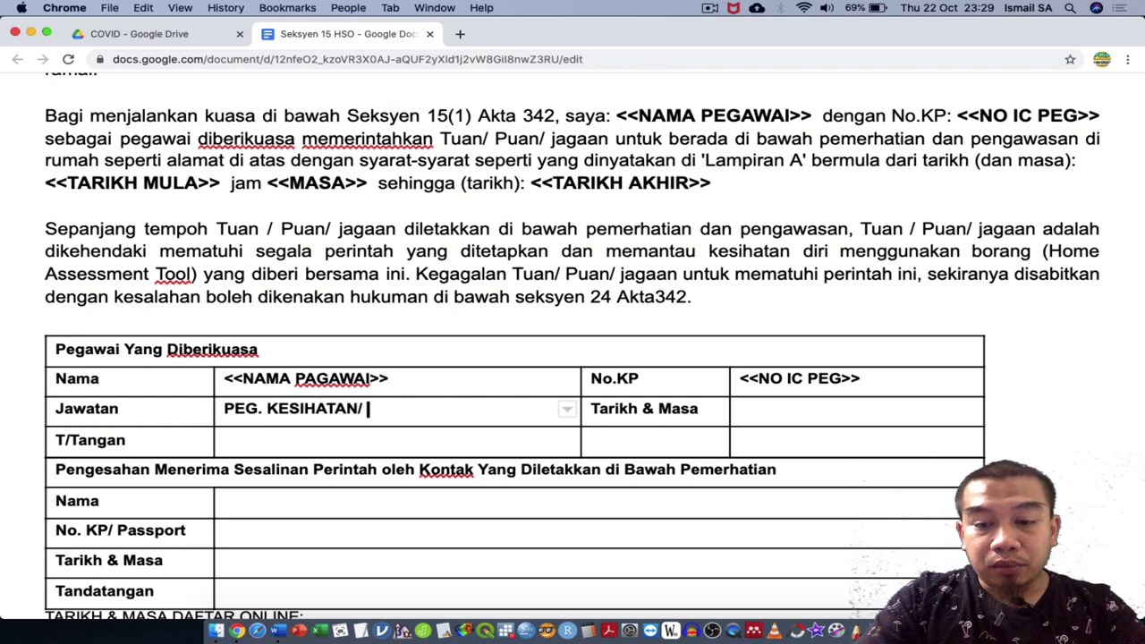
pyautogui.write('PKP/ PPKP')
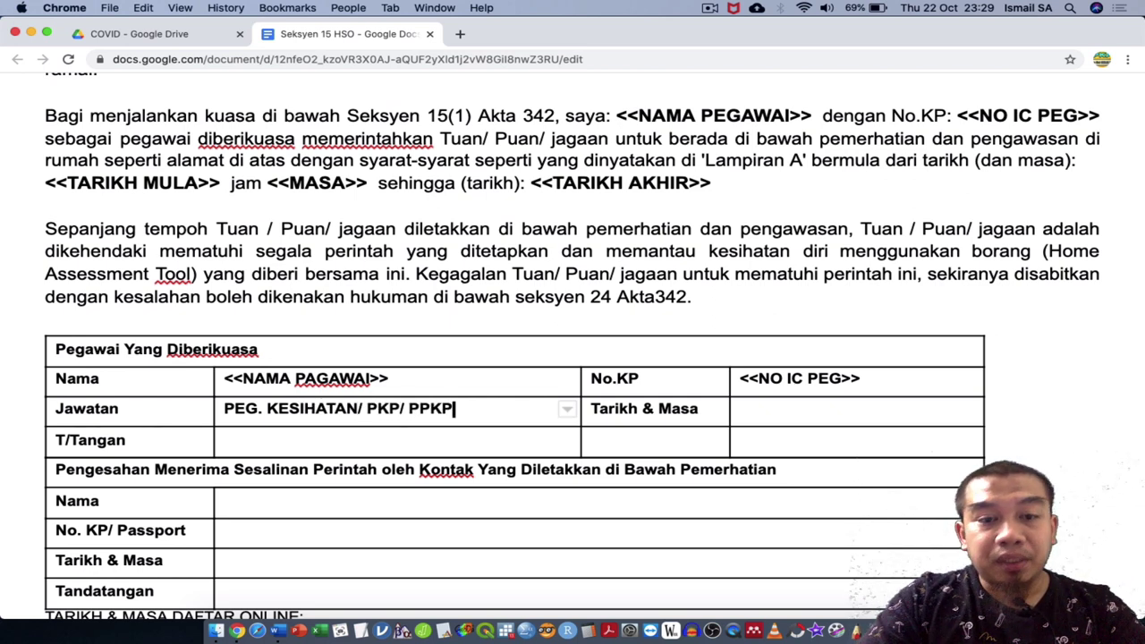
# Step: Enter <<TARIK MULA>> PADA in the cell beside Tarikh & Masa in the Pegawai Yang Diberikuasa section
pyautogui.press('Tab')
pyautogui.press('Tab')
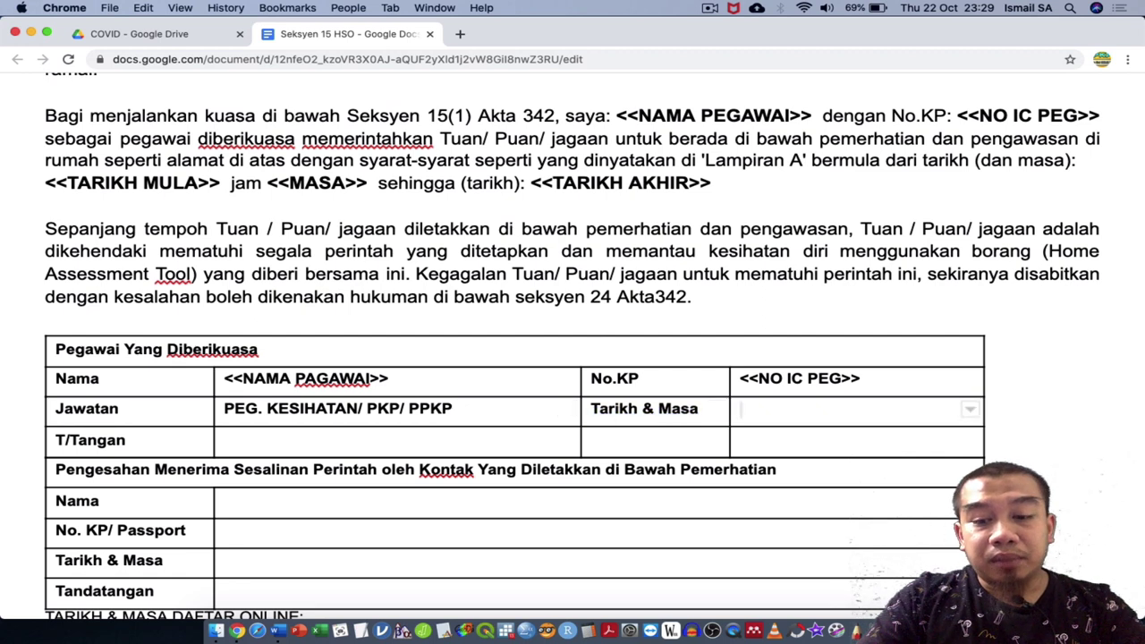
pyautogui.write('<')
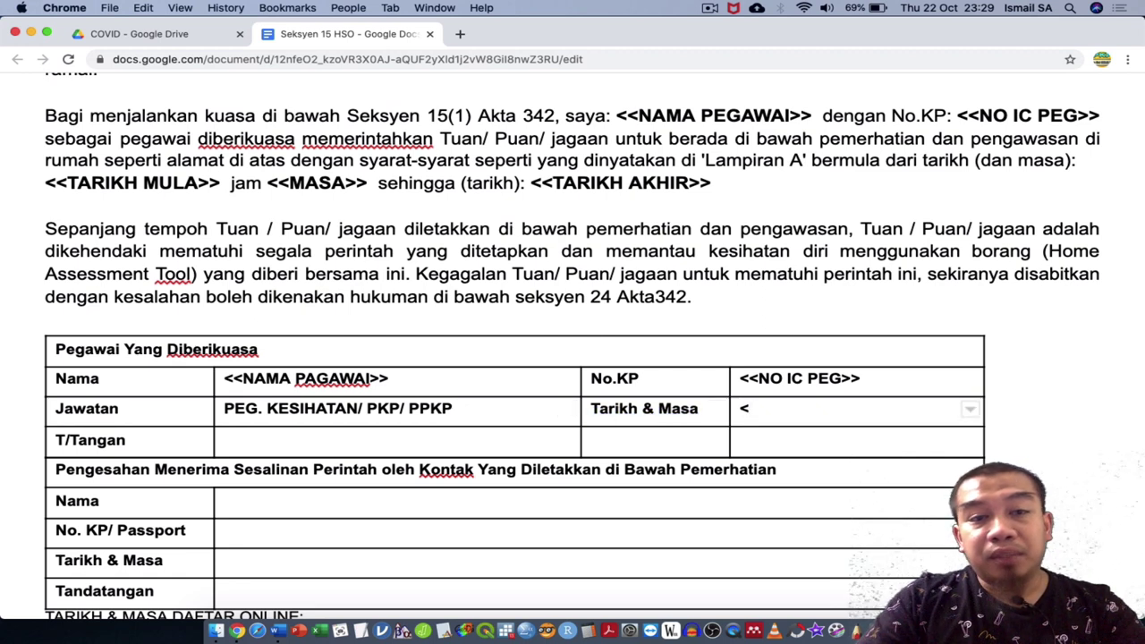
pyautogui.write('<')
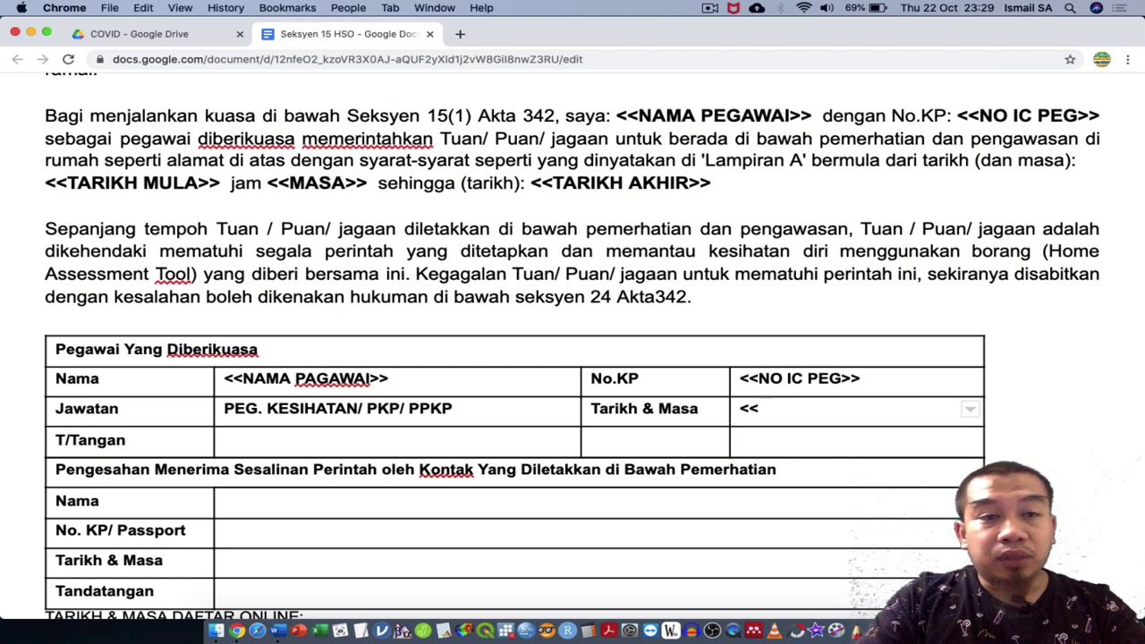
pyautogui.write('TARIK MU')
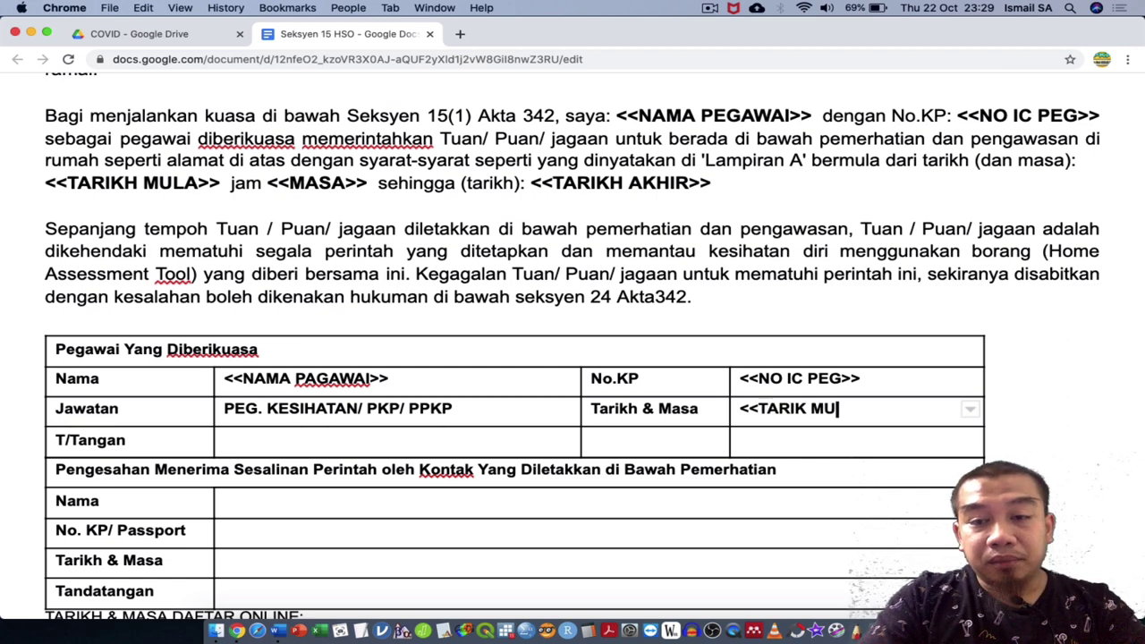
pyautogui.write('LA>> ')
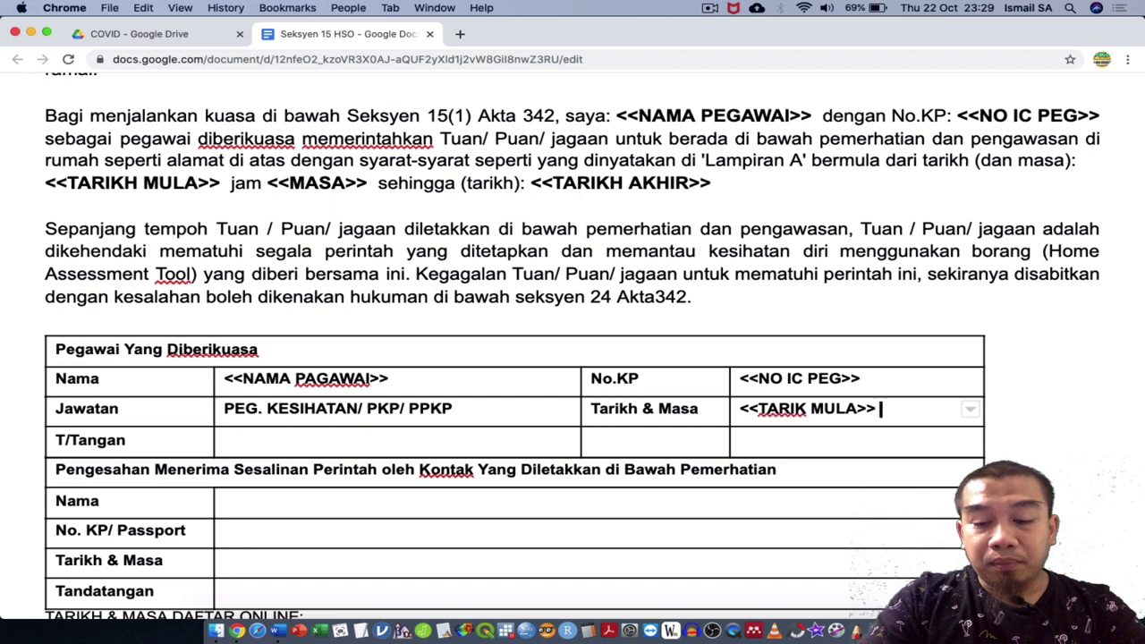
pyautogui.write('PADA')
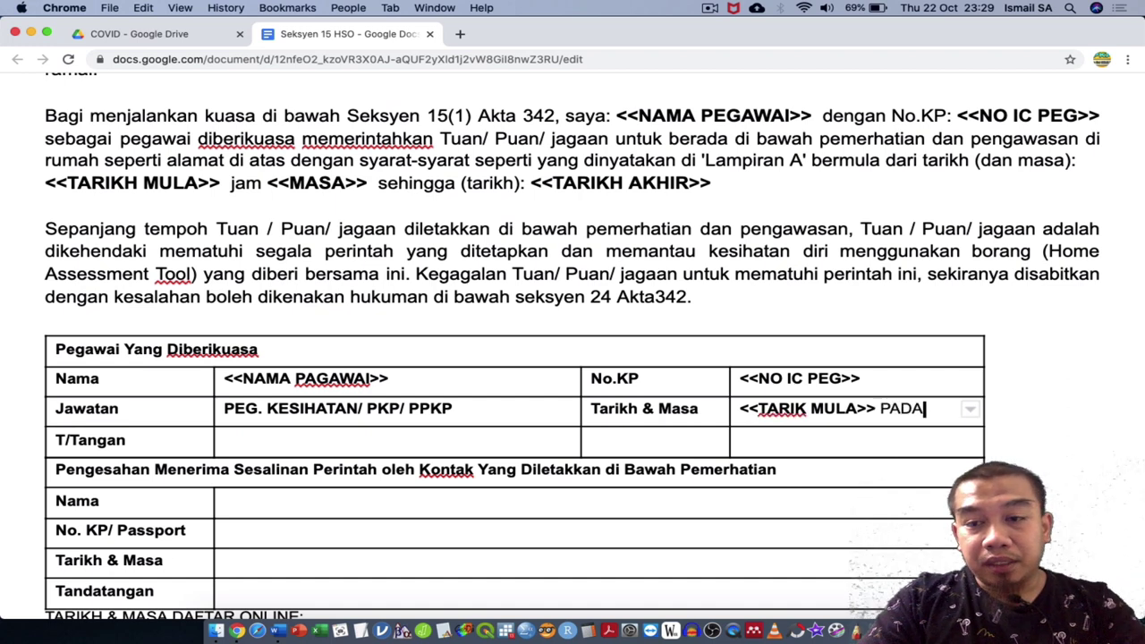
# Step: Try to put <<MASA on its own line below the date placeholder in the officer's Tarikh & Masa cell
pyautogui.write(' <<')
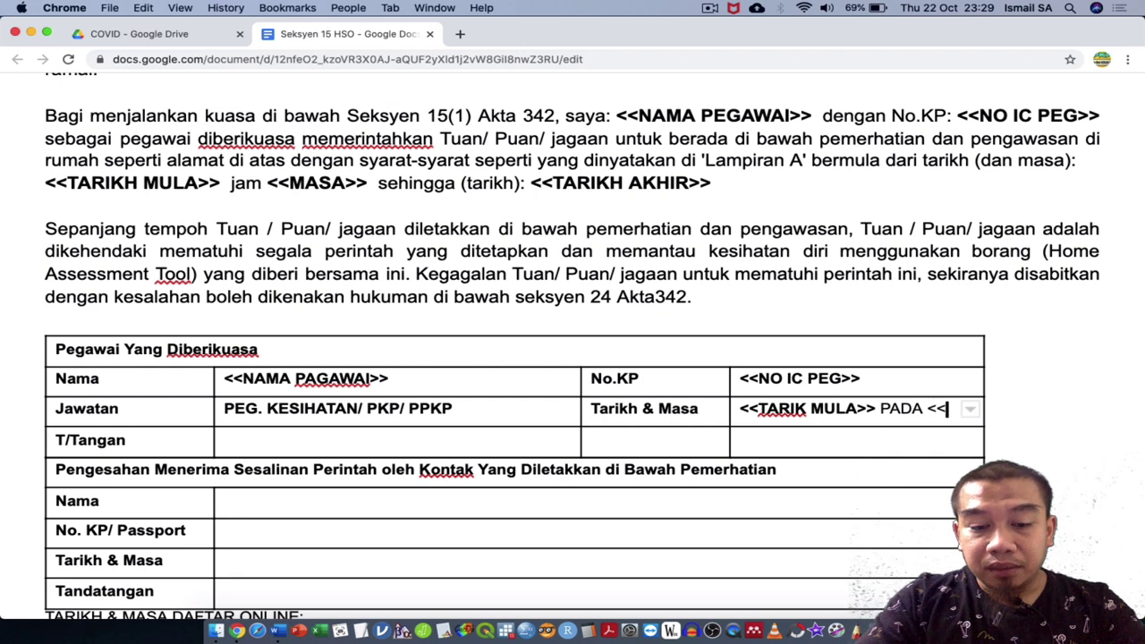
pyautogui.write('MASA')
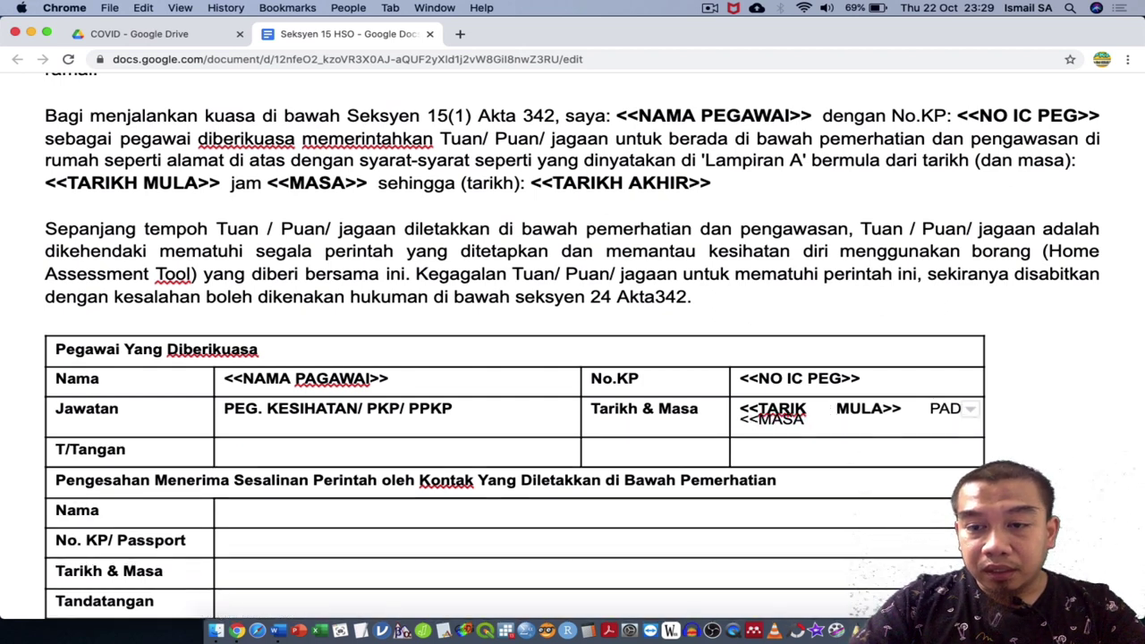
pyautogui.press('Return')
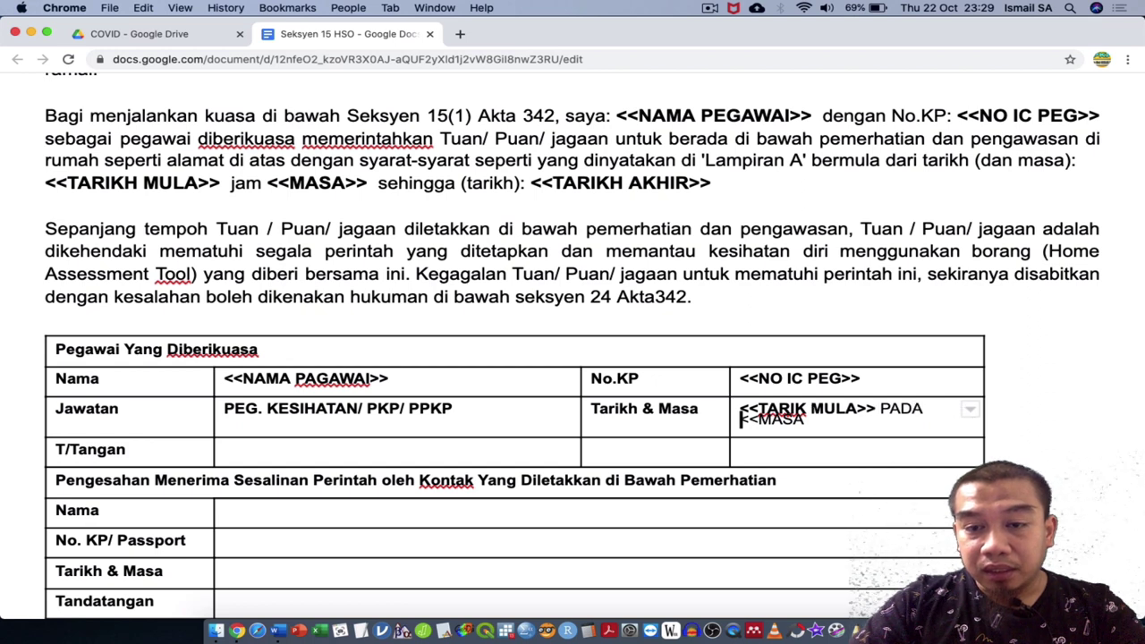
pyautogui.press('BackSpace')
pyautogui.hotkey('shift', 'Return')
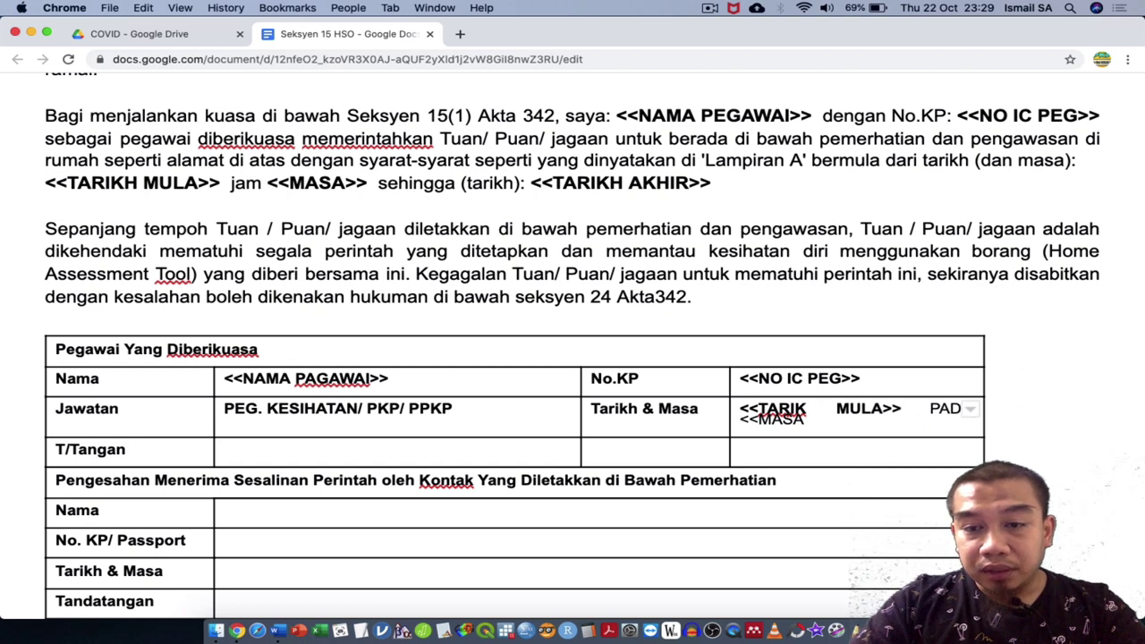
pyautogui.press('BackSpace')
pyautogui.press('Return')
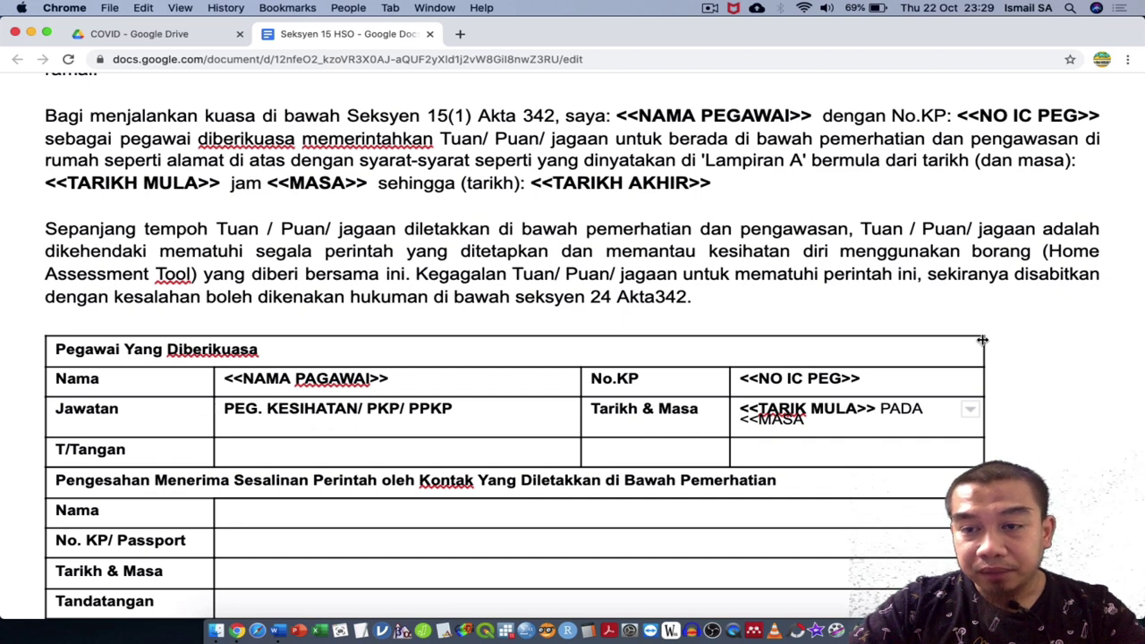
# Step: Widen the table's last column outward and delete the separate <<MASA line from the officer's Tarikh & Masa cell
pyautogui.moveTo(984, 340); pyautogui.dragTo(1069, 342)
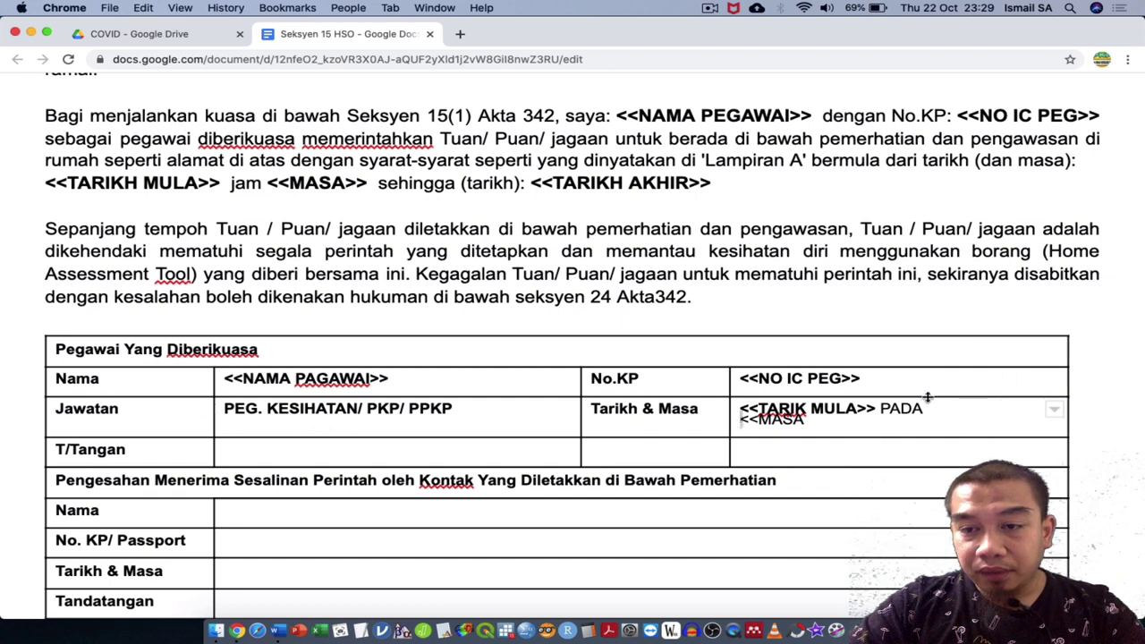
pyautogui.click(878, 421)
pyautogui.press('BackSpace')
pyautogui.press('BackSpace')
pyautogui.press('BackSpace')
pyautogui.press('BackSpace')
pyautogui.press('BackSpace')
pyautogui.press('BackSpace')
pyautogui.press('BackSpace')
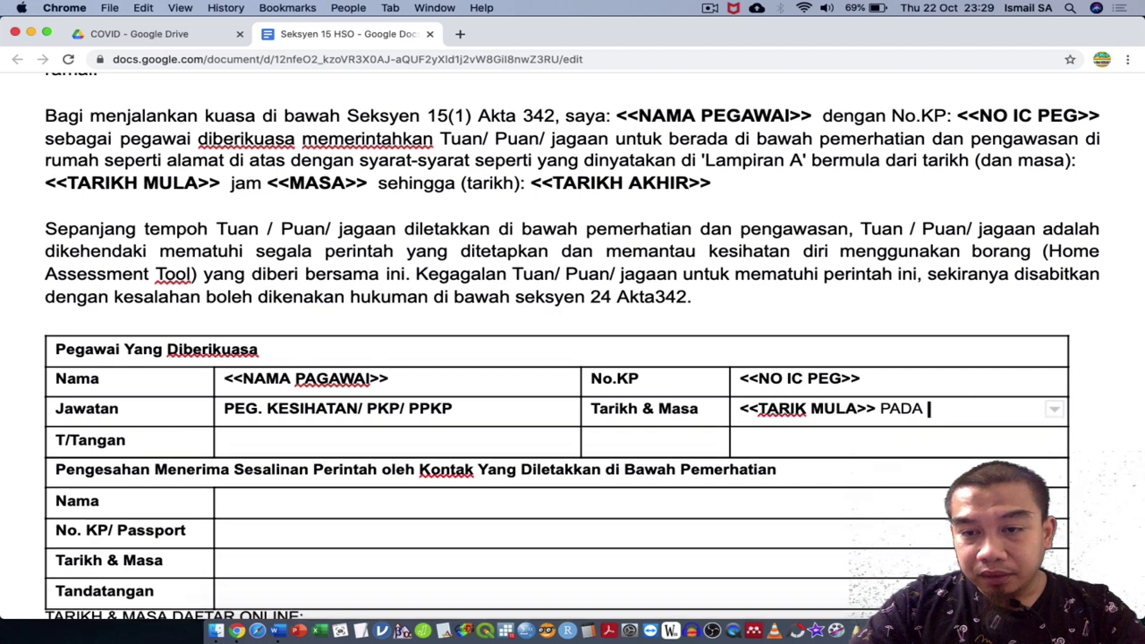
# Step: Add a bold <<MASA>> placeholder after PADA in the officer's Tarikh & Masa cell
pyautogui.write('<<MASAS')
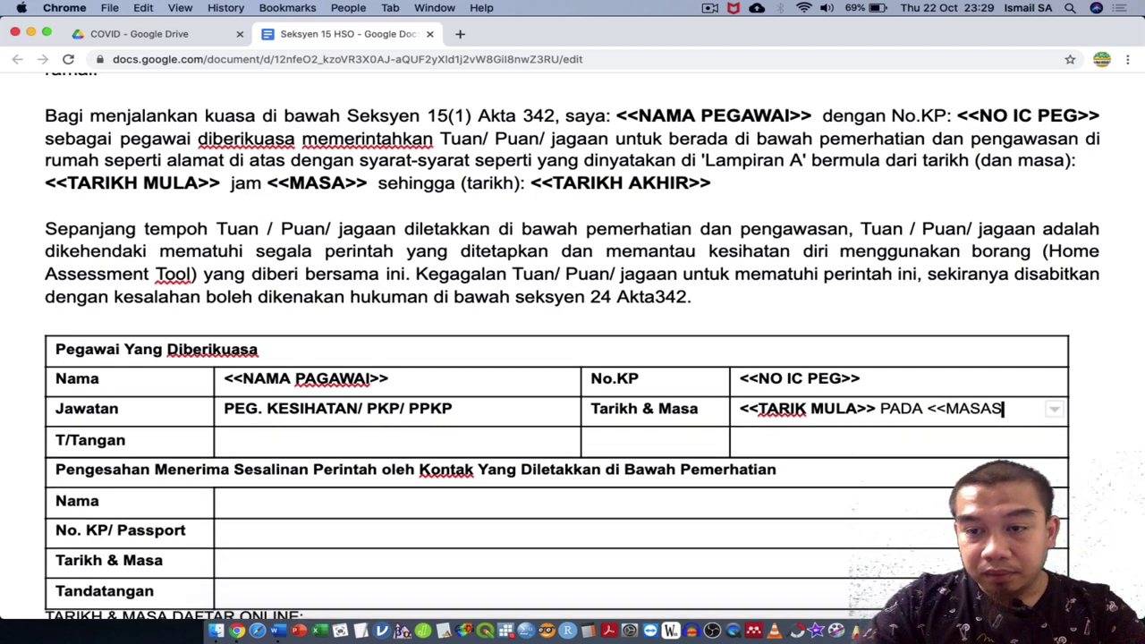
pyautogui.press('BackSpace')
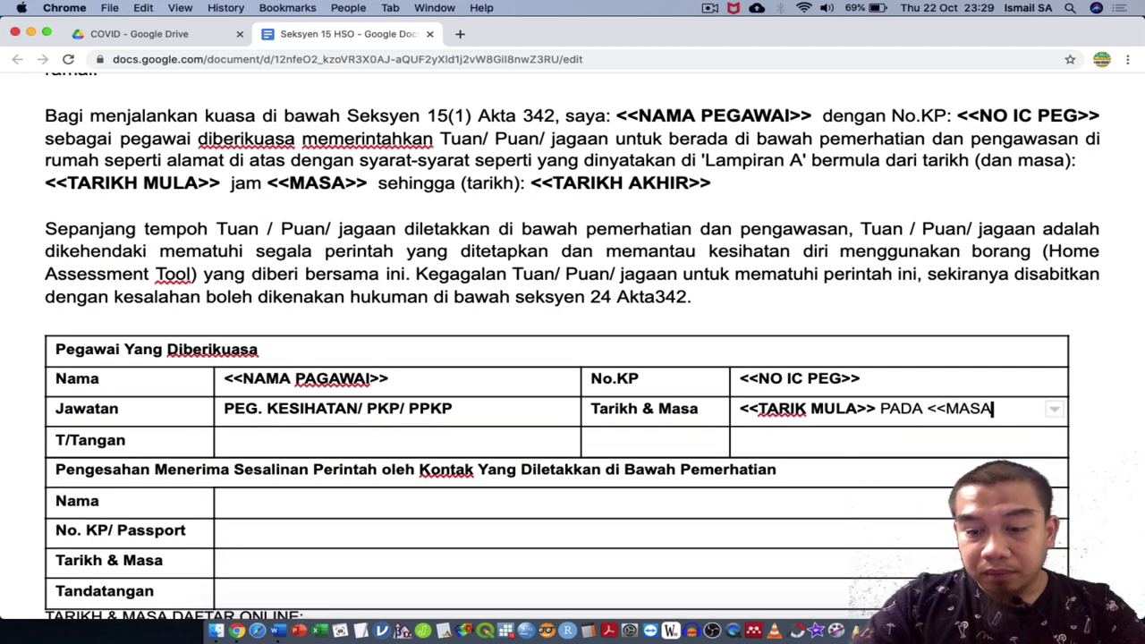
pyautogui.write('>>')
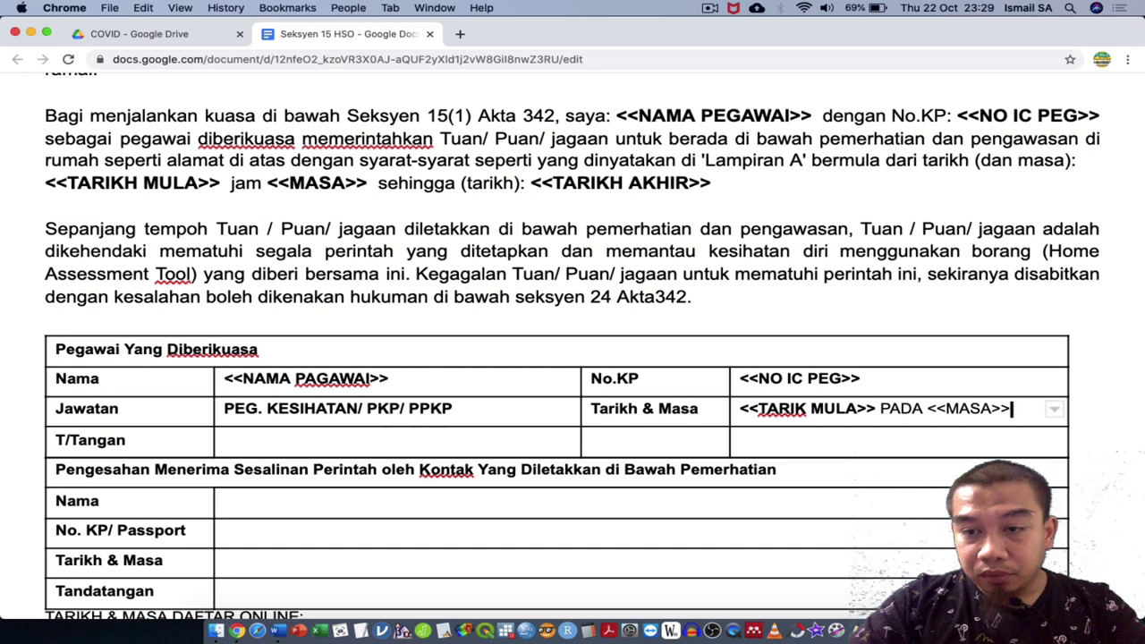
pyautogui.keyDown('shift'); pyautogui.click(926, 410); pyautogui.keyUp('shift')
pyautogui.hotkey('ctrl', 'b')
pyautogui.press('Tab')
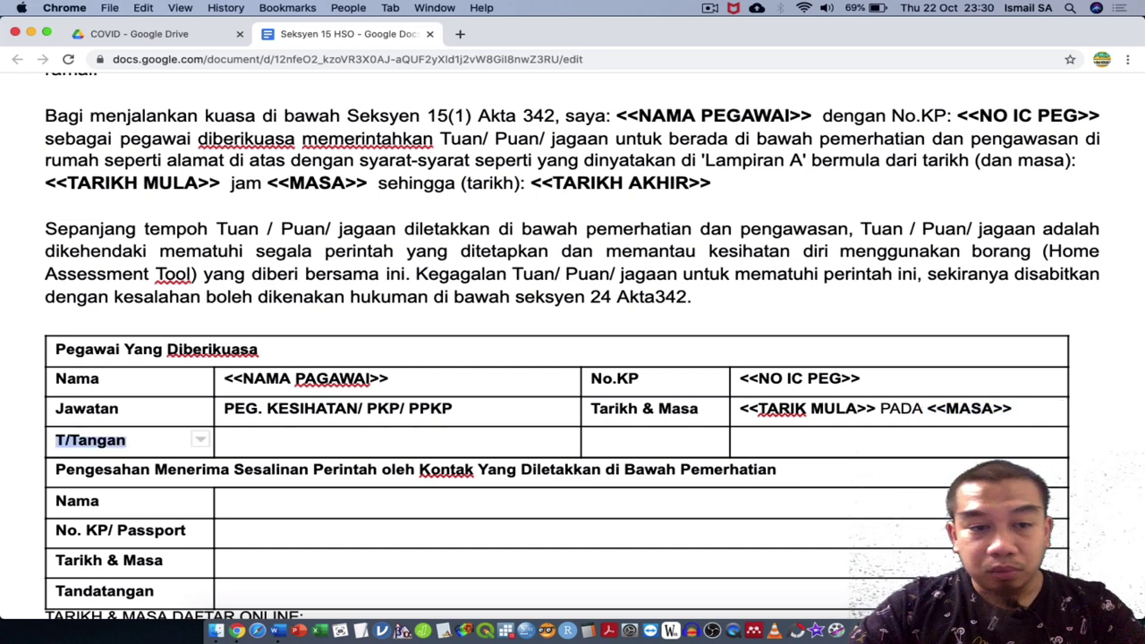
pyautogui.press('Tab')
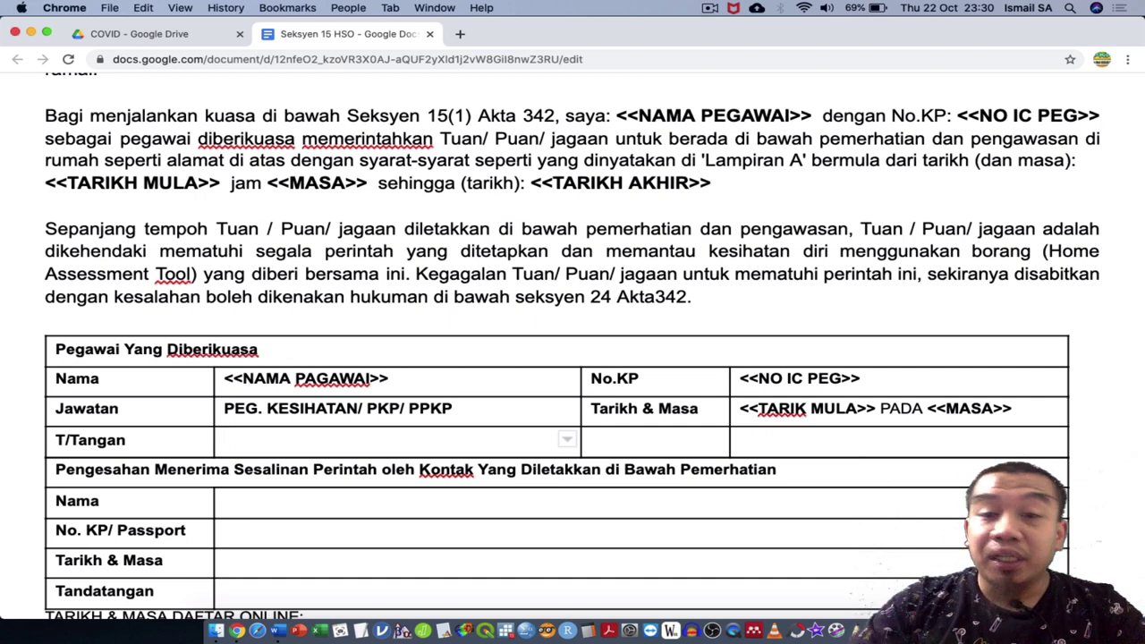
# Step: Enter <<NAMA> in the cell beside Nama in the Pengesahan Menerima Sesalinan Perintah section
pyautogui.scroll(-3, 699, 488)
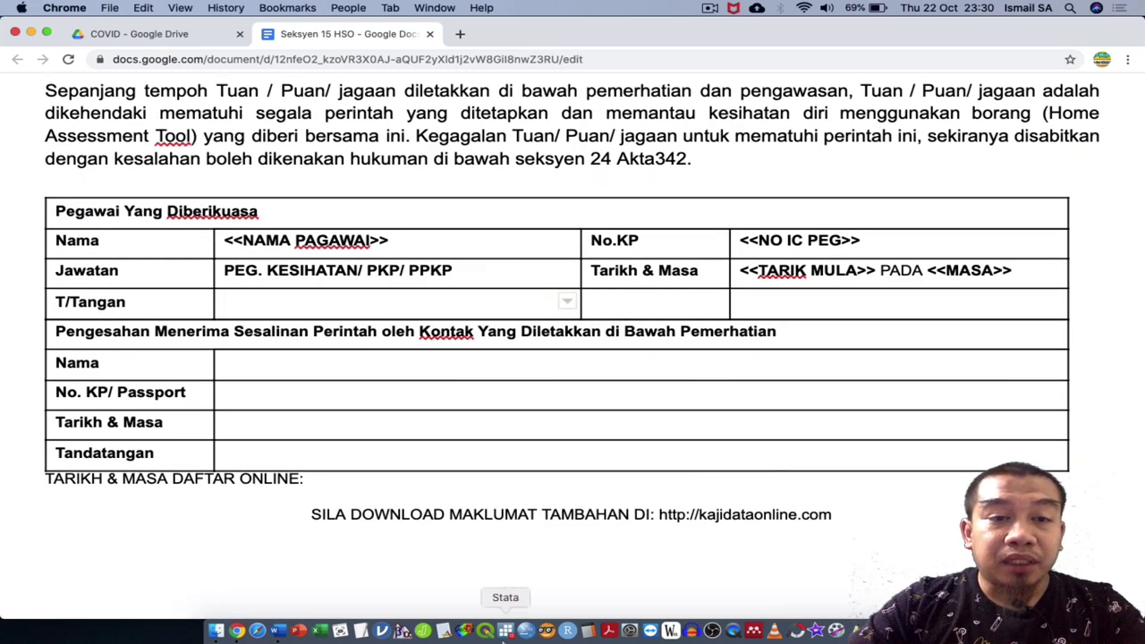
pyautogui.click(303, 372)
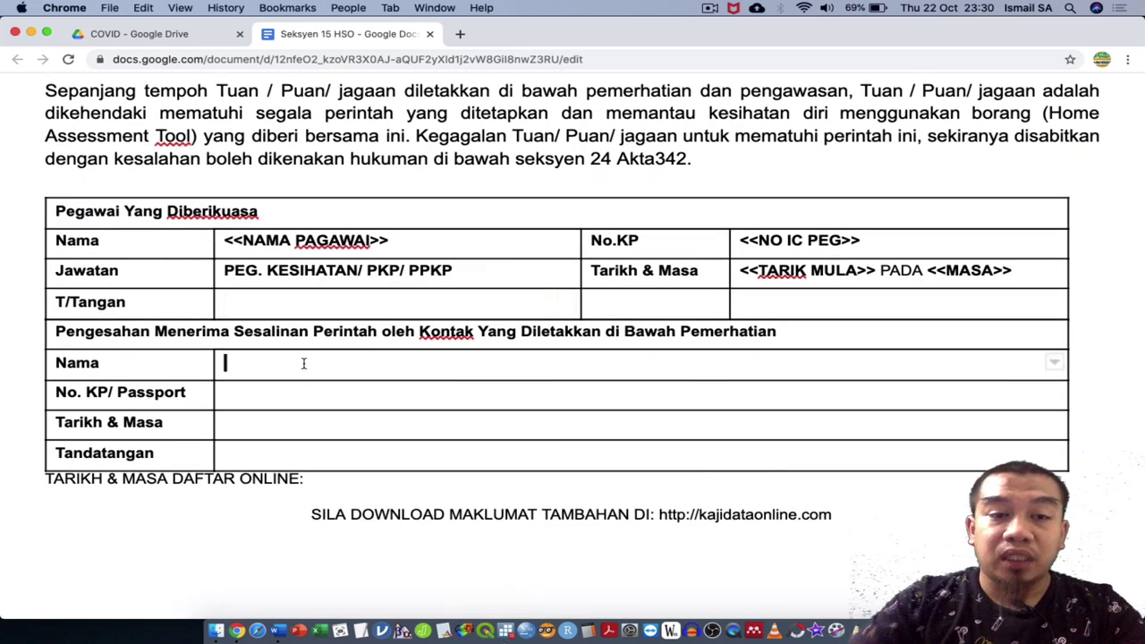
pyautogui.write('<<NAMA>')
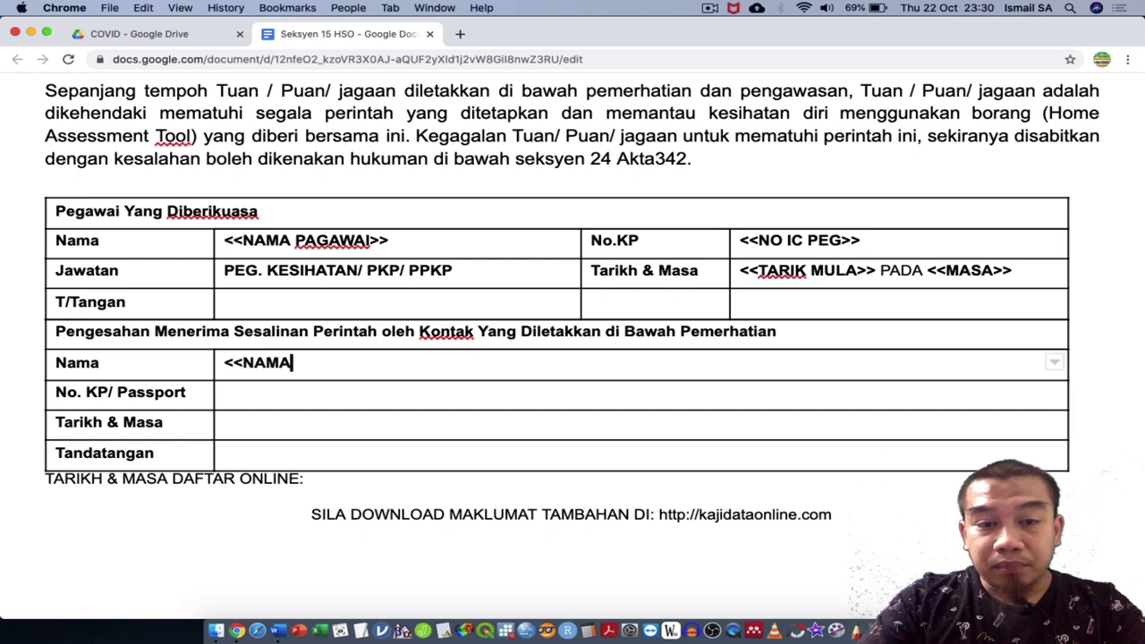
# Step: Enter the <<NO IC>> placeholder in the cell beside No. KP/ Passport in the Pengesahan section
pyautogui.press('Tab')
pyautogui.press('Tab')
pyautogui.write('<')
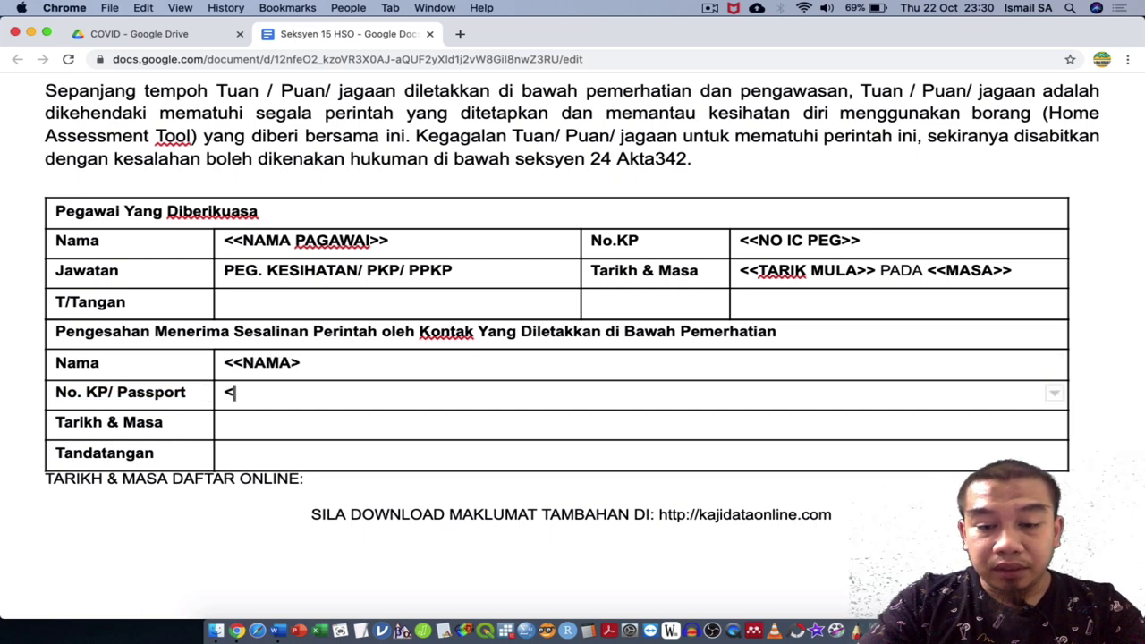
pyautogui.write('<N')
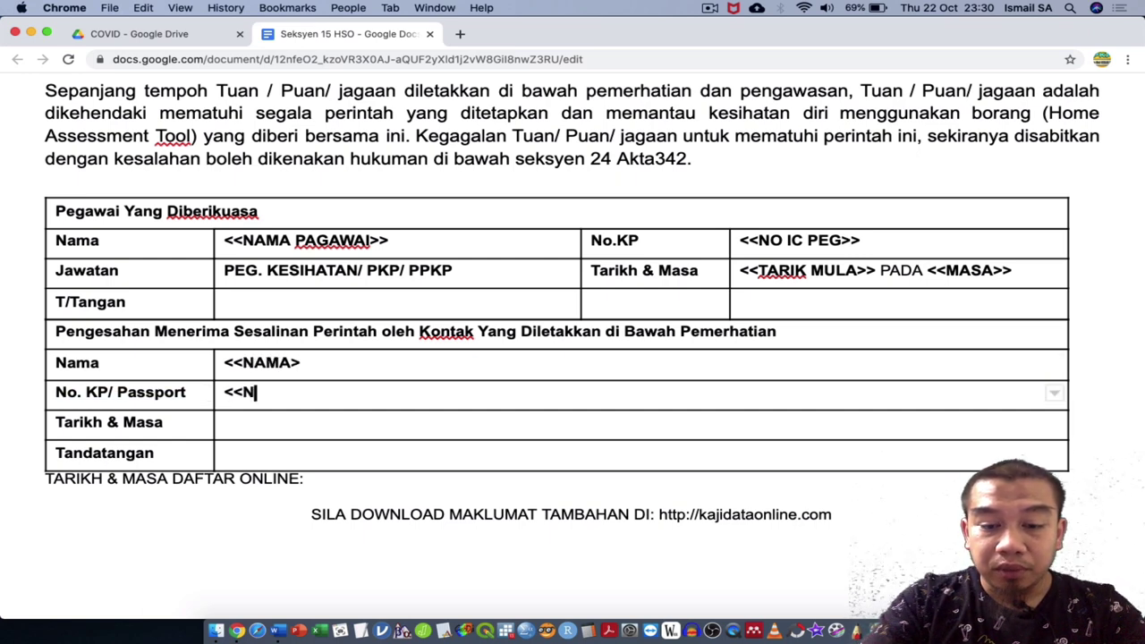
pyautogui.write('O IC>>')
# Step: Enter <<TARIKH MULA>> PADA <<MASA>> in the cell beside Tarikh & Masa in the Pengesahan section
pyautogui.press('Tab')
pyautogui.press('Tab')
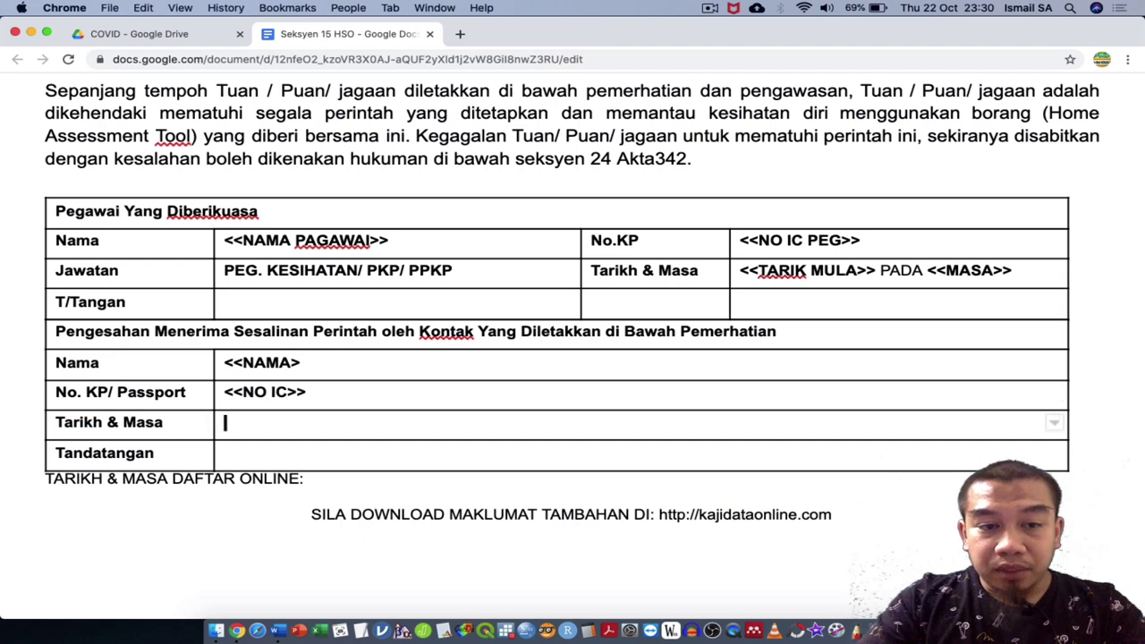
pyautogui.write('<<')
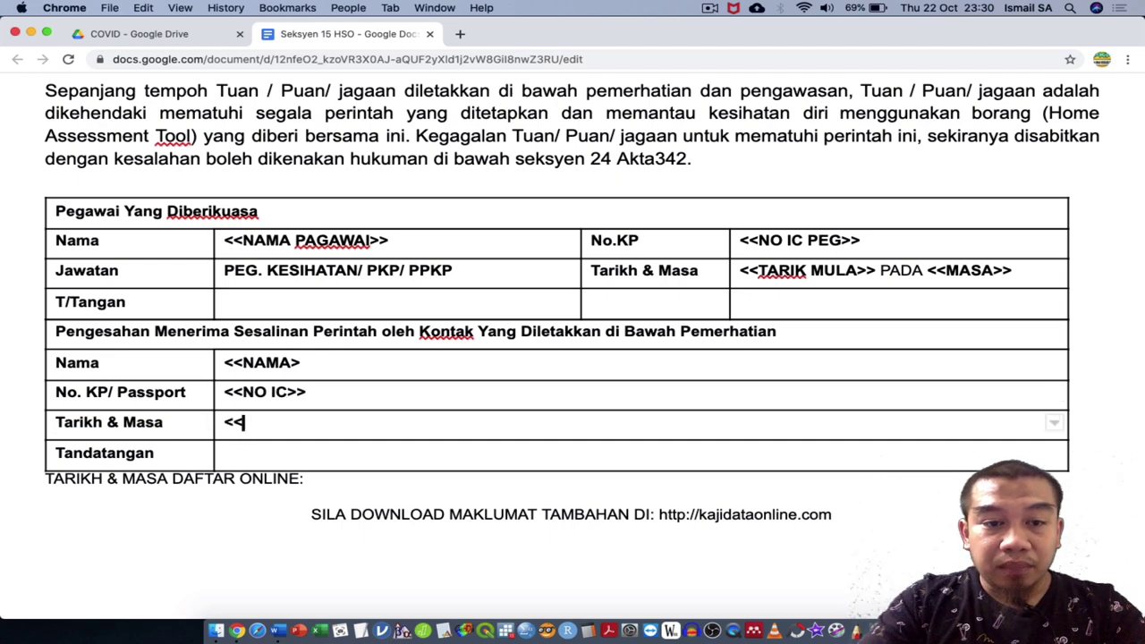
pyautogui.scroll(2, 573, 313)
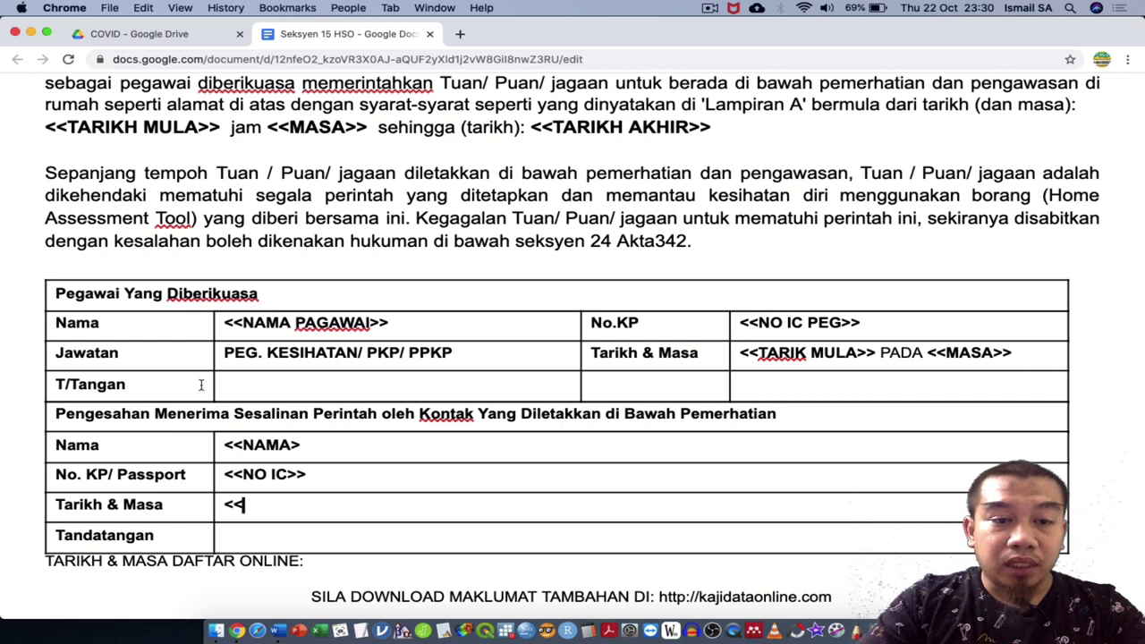
pyautogui.write('TARIKH ')
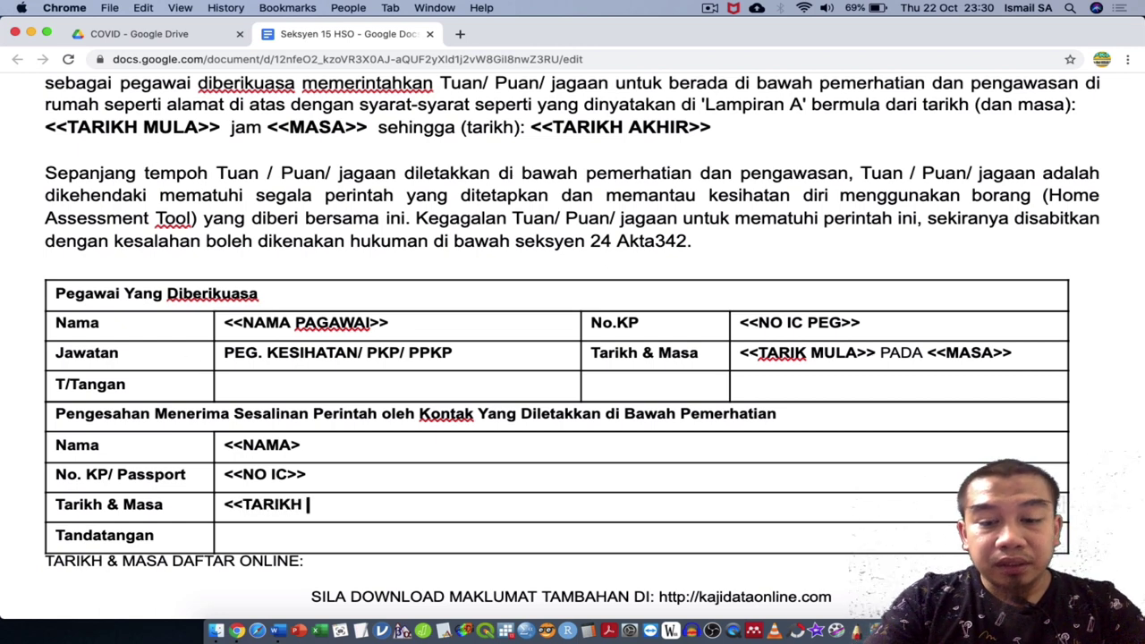
pyautogui.write('MULA>>')
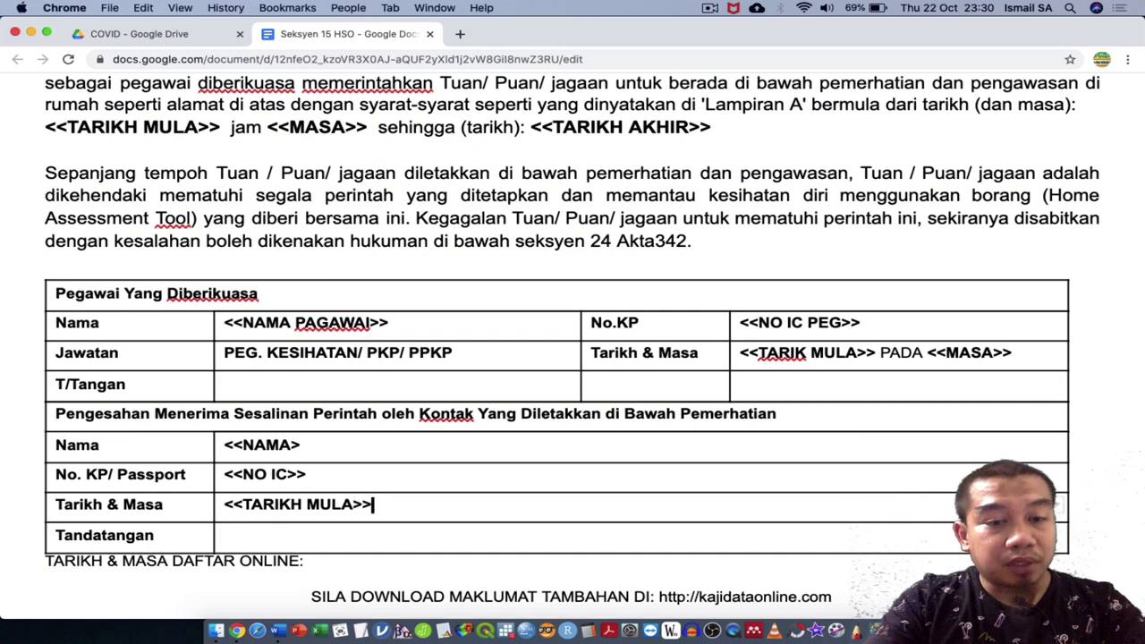
pyautogui.write(' PADA ')
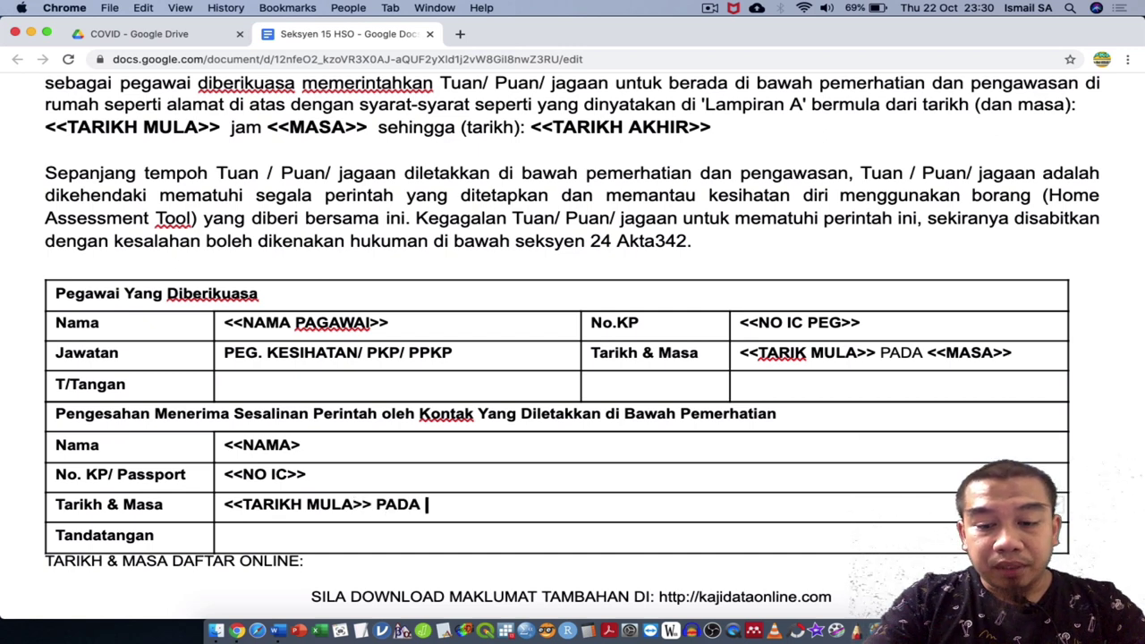
pyautogui.write('<<MASA>>')
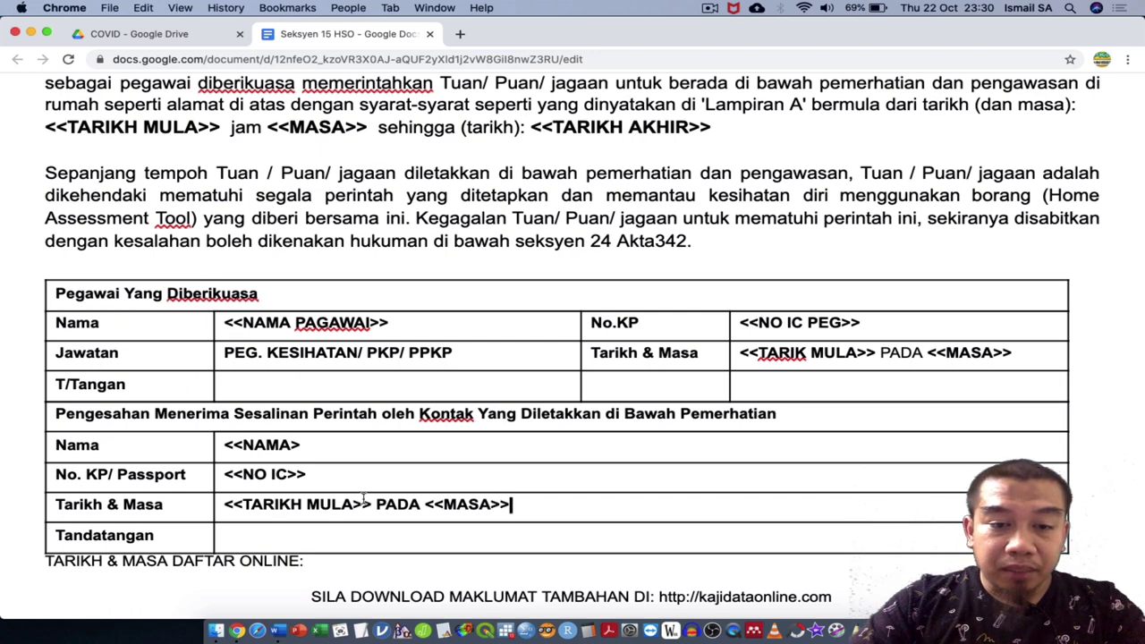
# Step: Remove the bold formatting from the word PADA in the contact's Tarikh & Masa cell
pyautogui.click(421, 506)
pyautogui.moveTo(418, 506); pyautogui.dragTo(379, 503)
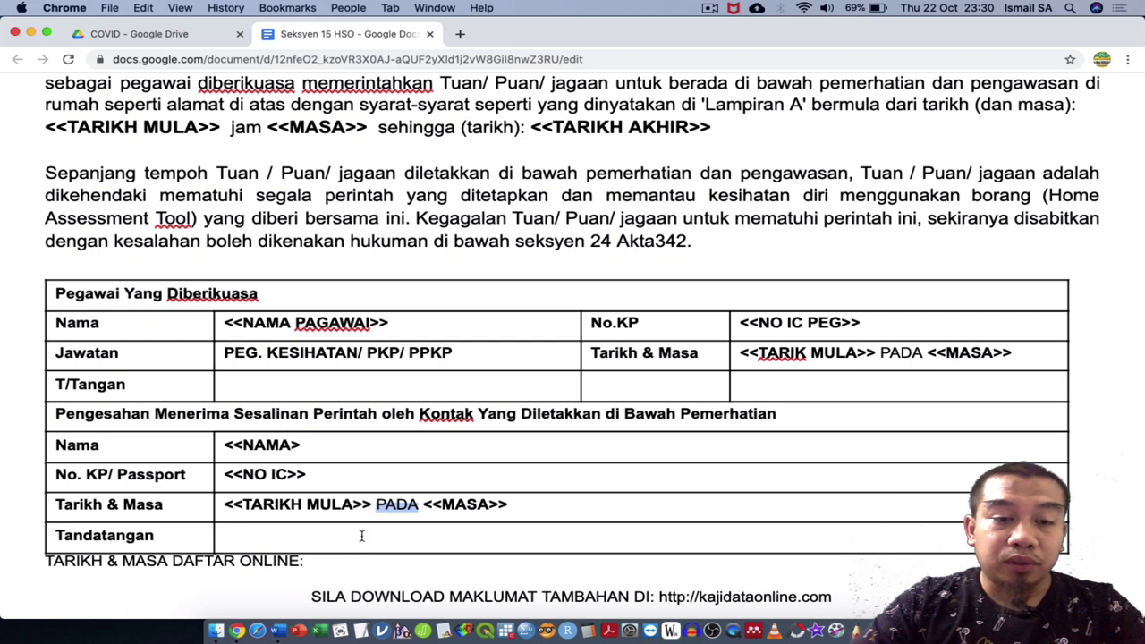
# Step: Copy <<TARIKH MULA>> PADA <<MASA>> from the contact's Tarikh & Masa cell to after TARIKH & MASA DAFTAR ONLINE below the table
pyautogui.click(349, 560)
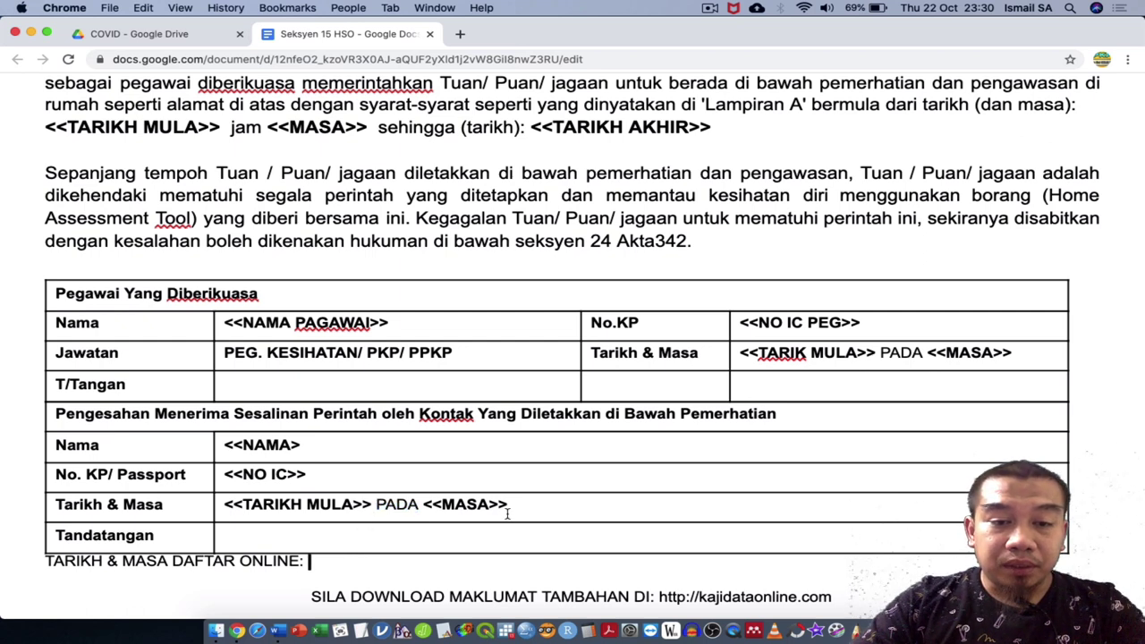
pyautogui.moveTo(507, 504); pyautogui.dragTo(228, 506)
pyautogui.click(313, 562)
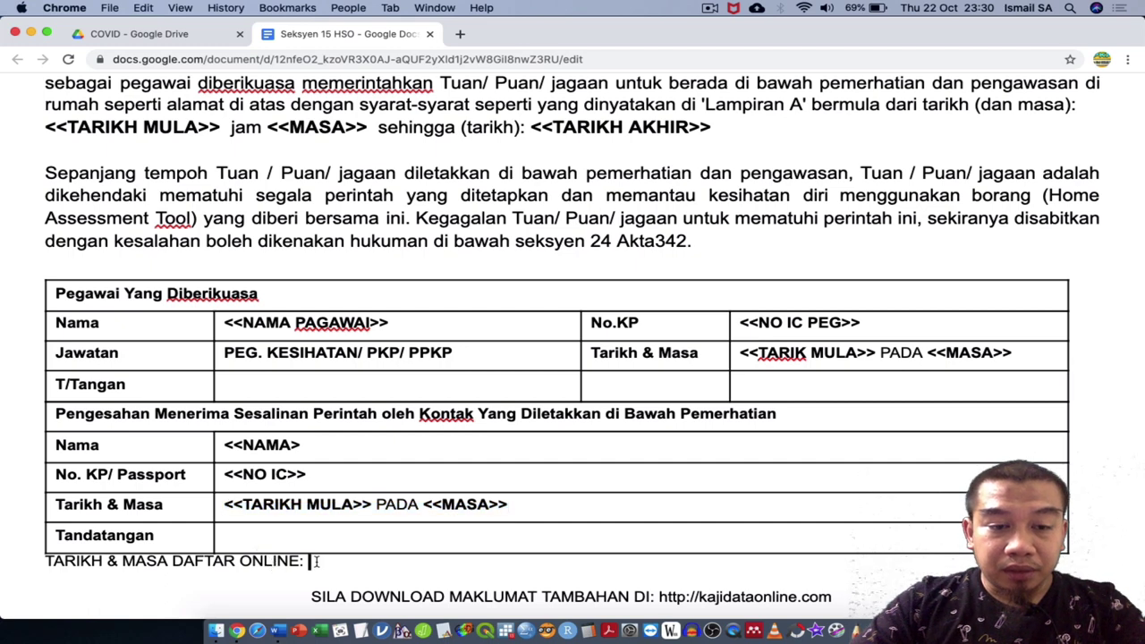
pyautogui.hotkey('ctrl', 'v')
pyautogui.scroll(-10, 322, 562)
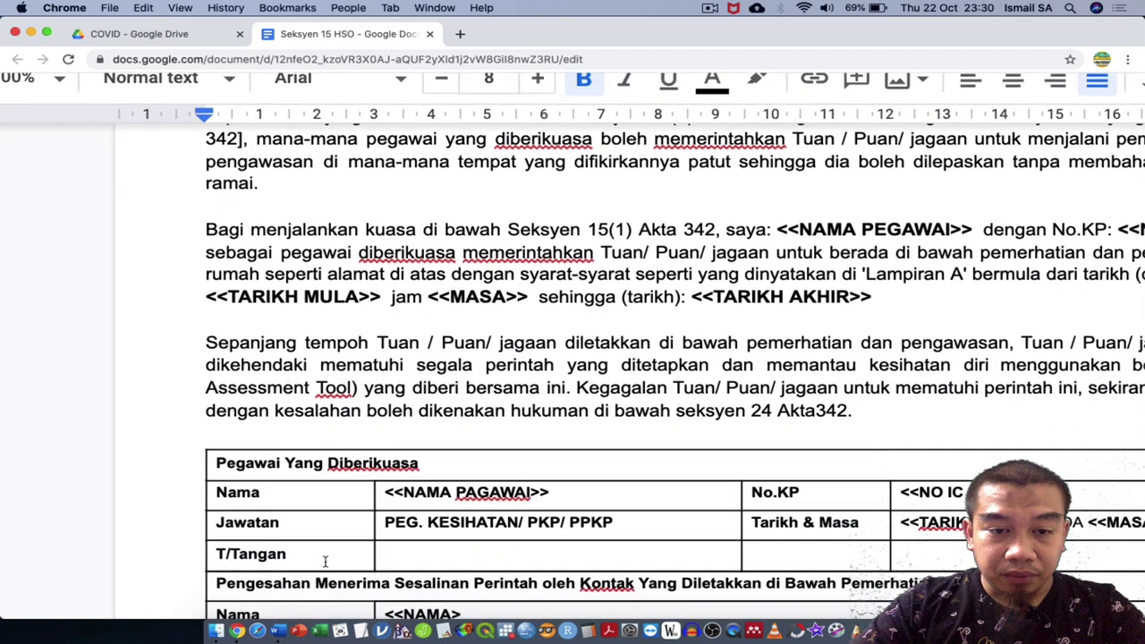
pyautogui.scroll(-1, 325, 562)
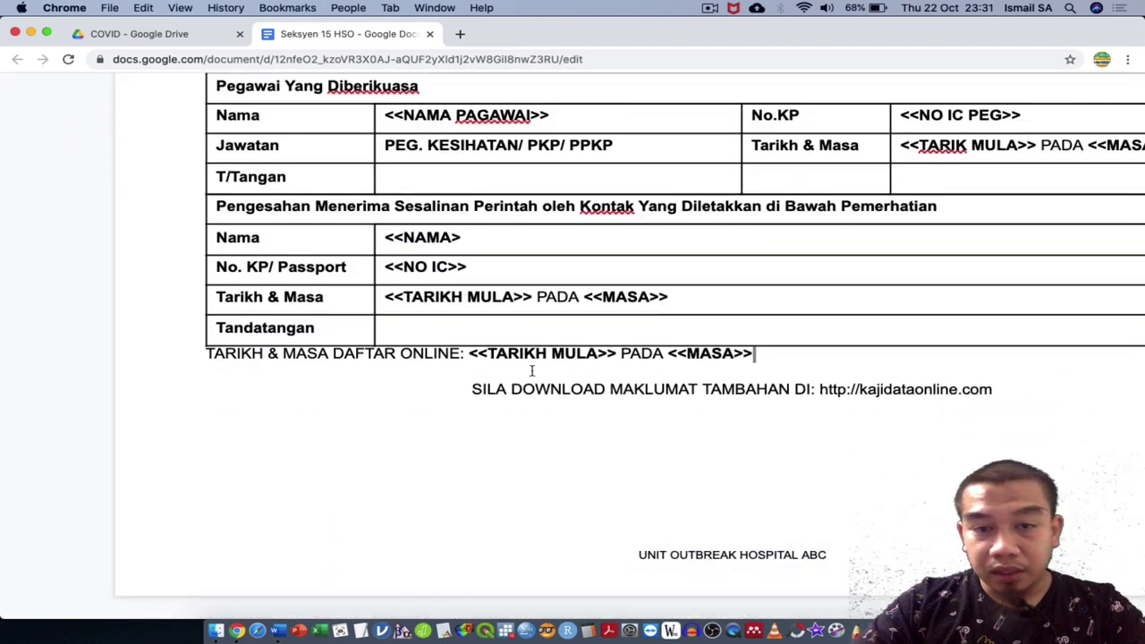
# Step: Remove the bold formatting from the whole placeholder text after TARIKH & MASA DAFTAR ONLINE
pyautogui.keyDown('shift'); pyautogui.click(469, 351); pyautogui.keyUp('shift')
pyautogui.hotkey('ctrl', 'b')
pyautogui.hotkey('ctrl', 'b')
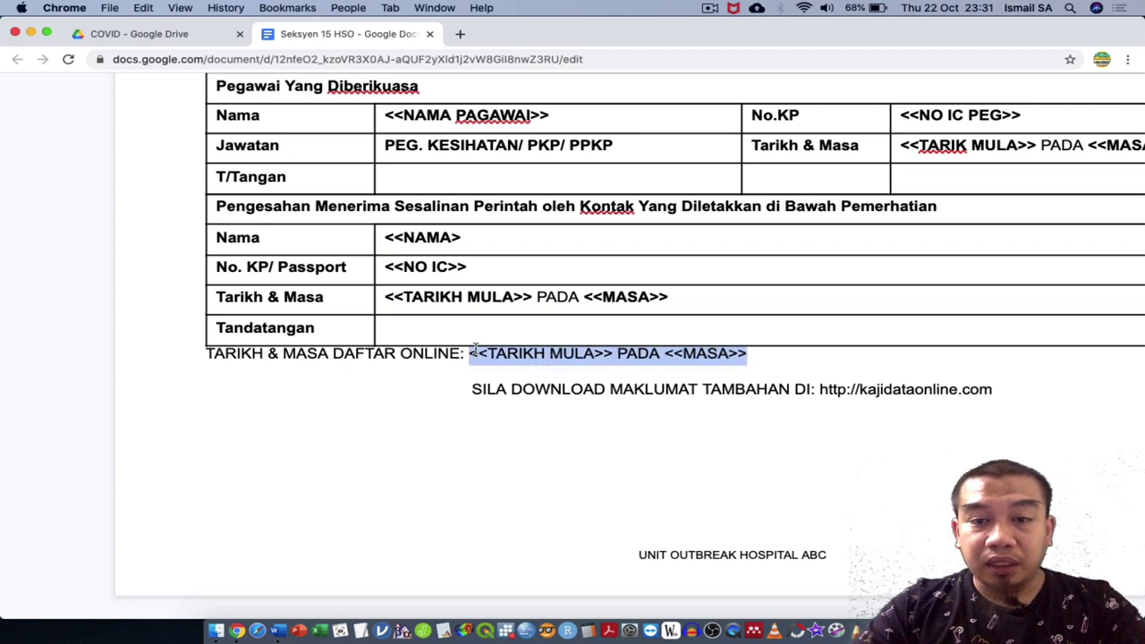
pyautogui.scroll(2, 556, 409)
pyautogui.scroll(5, 556, 409)
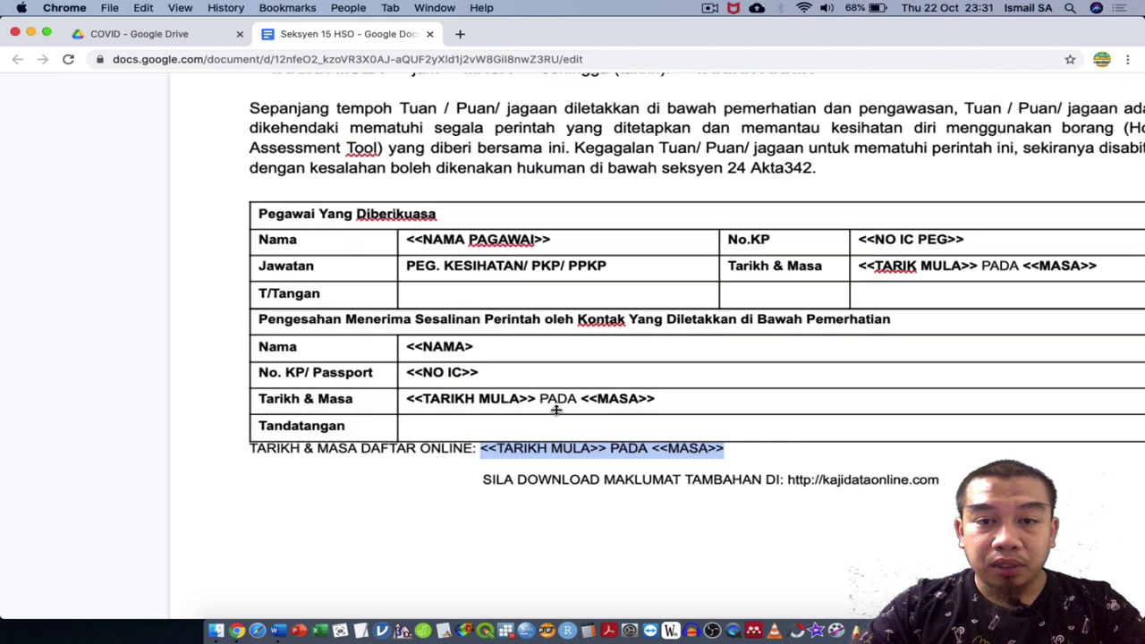
pyautogui.scroll(10, 677, 345)
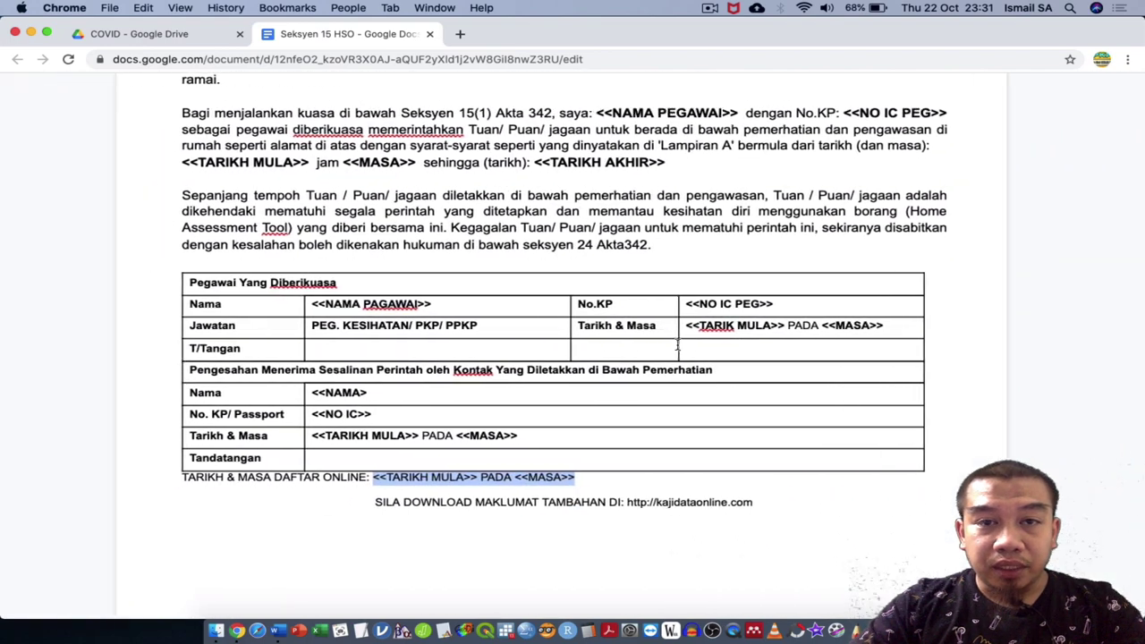
pyautogui.scroll(3, 678, 345)
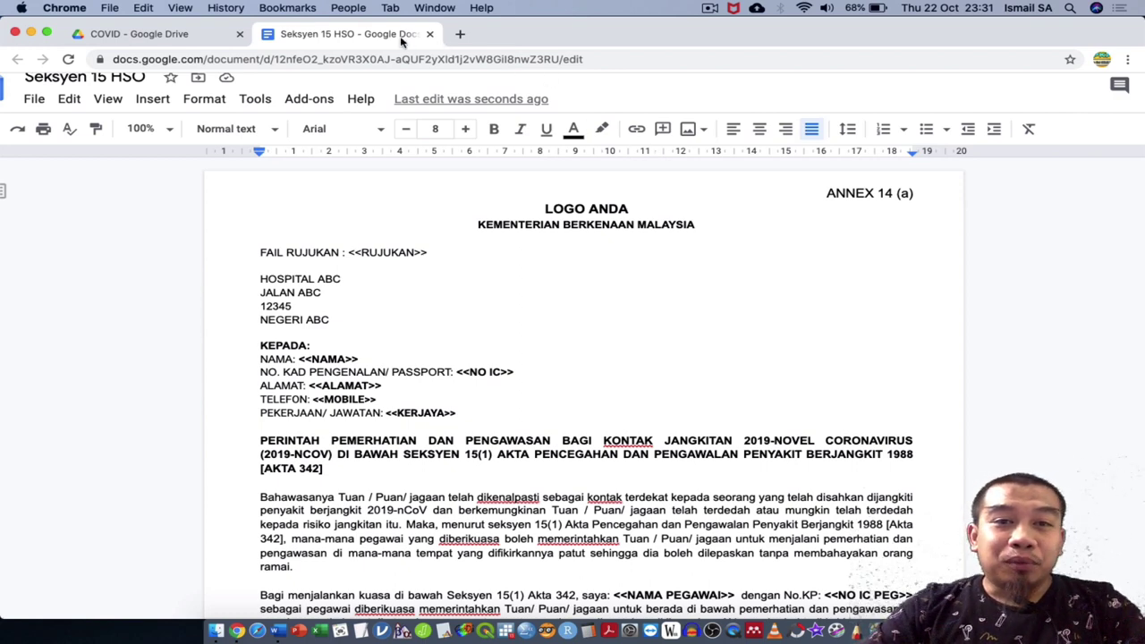
# Step: Separate the letter and Google Drive into two windows and create a blank Google Form in the COVID folder
pyautogui.moveTo(408, 43); pyautogui.dragTo(570, 45)
pyautogui.press('super+w')
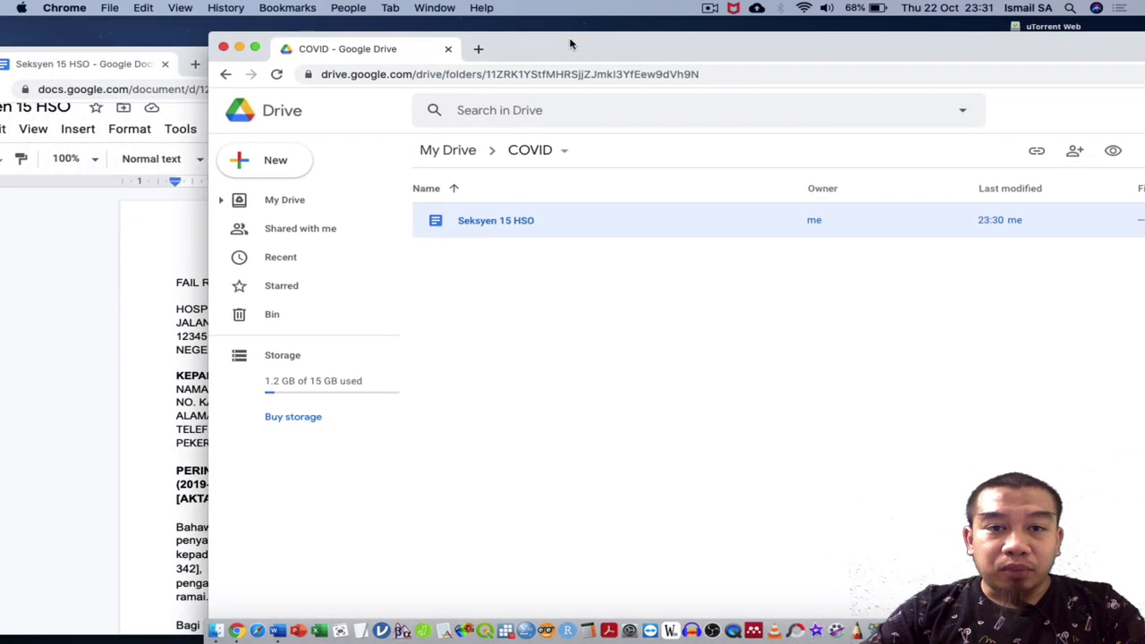
pyautogui.click(253, 159)
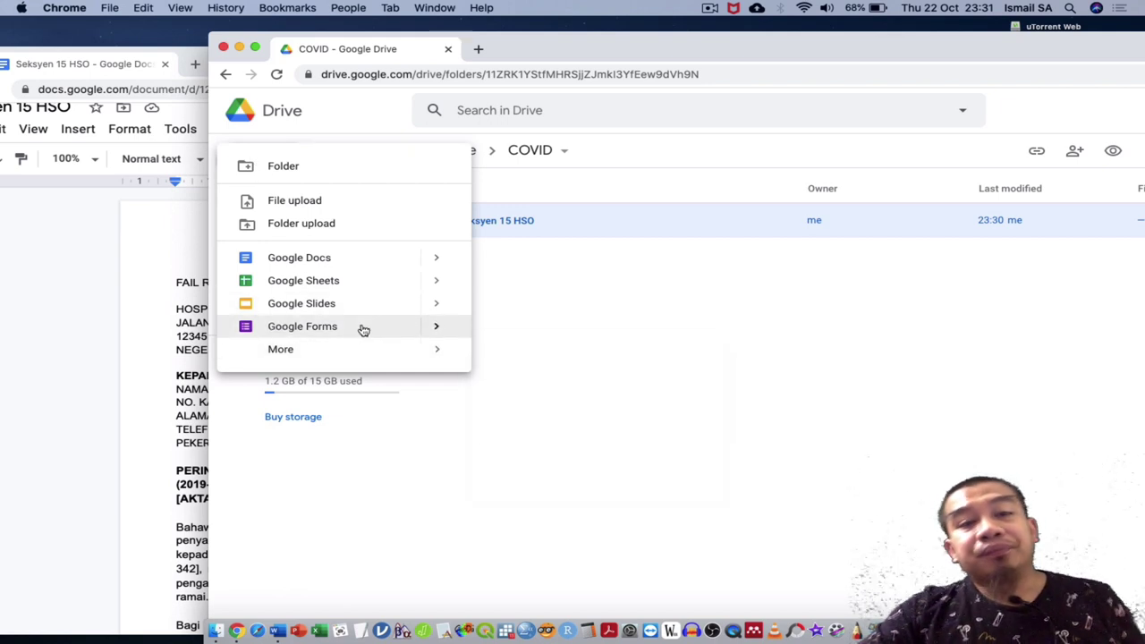
pyautogui.click(363, 330)
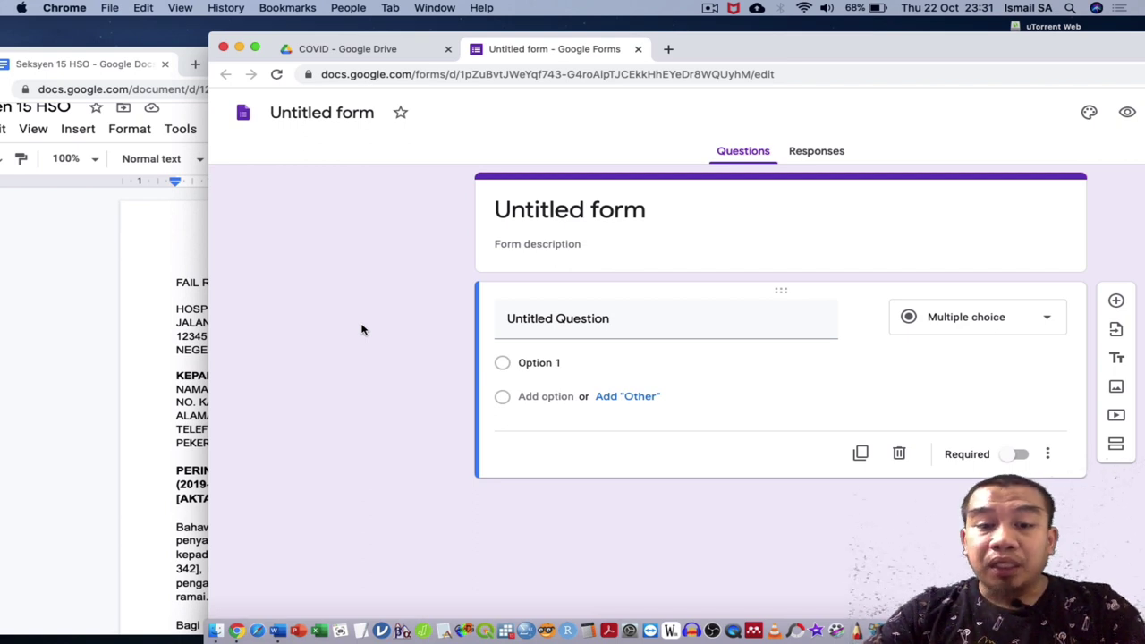
# Step: Rename the untitled form as HSO Database Patient
pyautogui.click(358, 115)
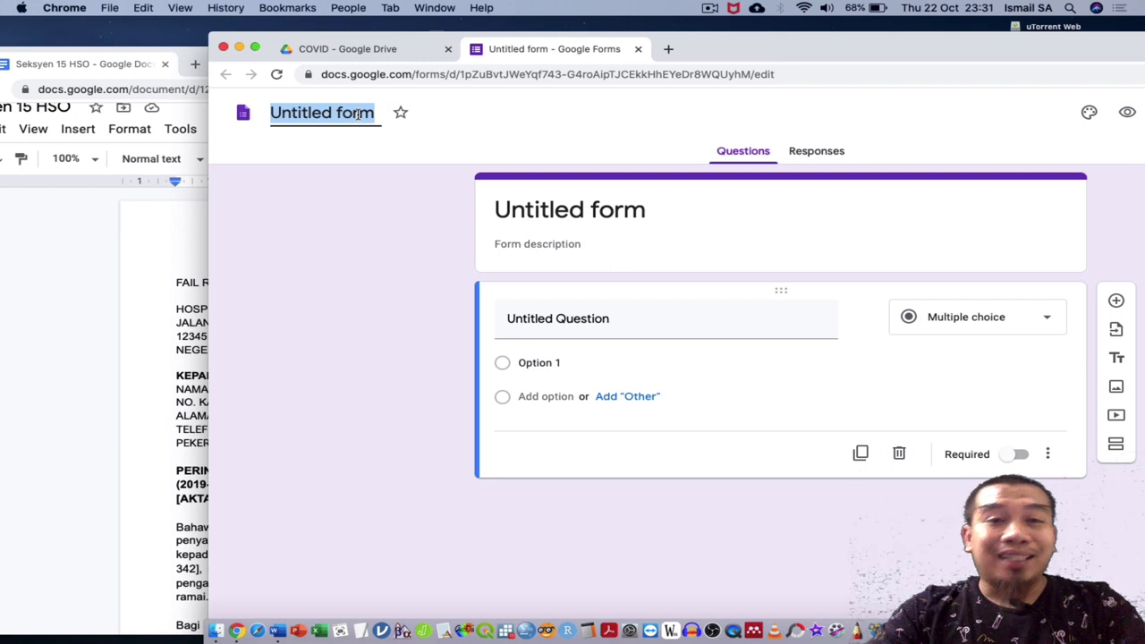
pyautogui.write('HSO')
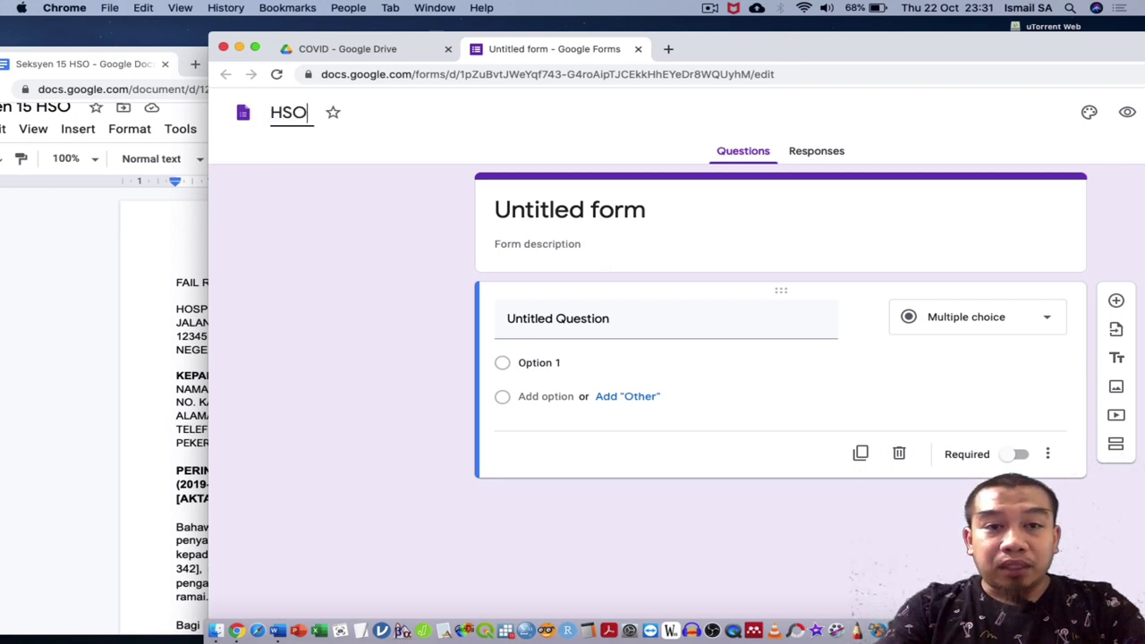
pyautogui.write(' Database ')
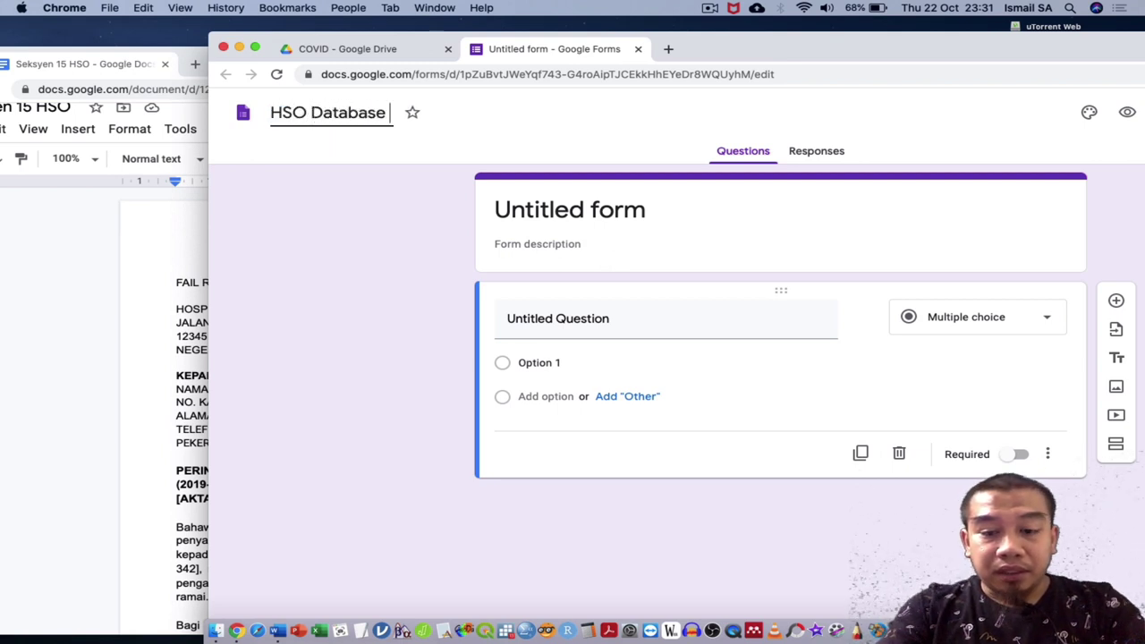
pyautogui.write('Patient')
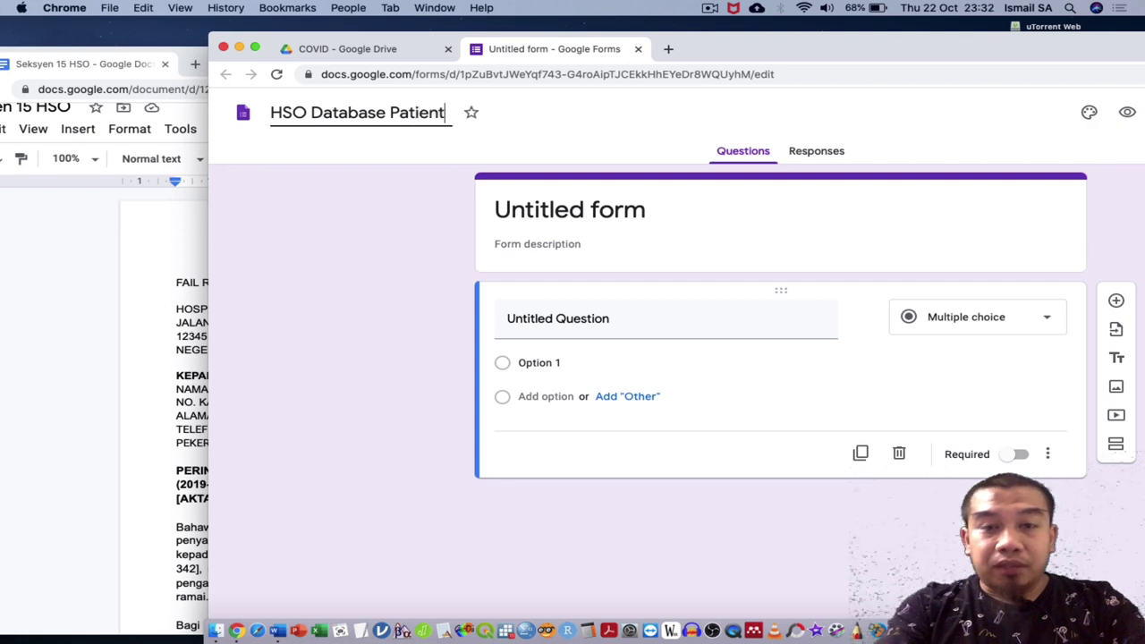
pyautogui.press('Return')
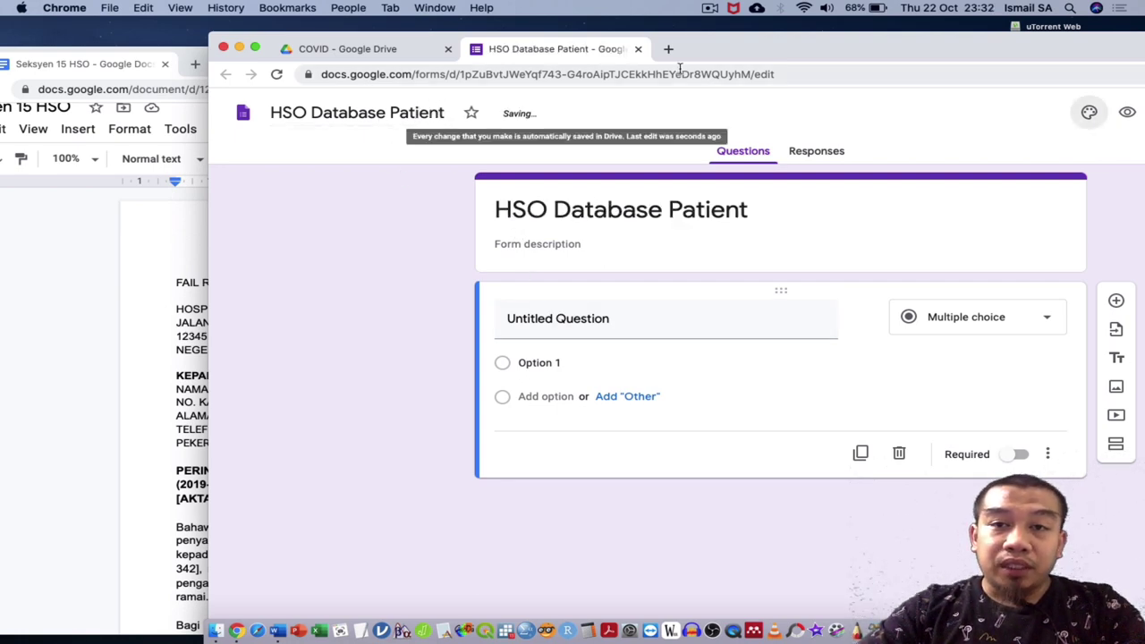
# Step: Shift the form window to expose the letter's placeholders and title the first question NAMA PEGAWAI
pyautogui.moveTo(698, 51); pyautogui.dragTo(812, 60)
pyautogui.click(692, 324)
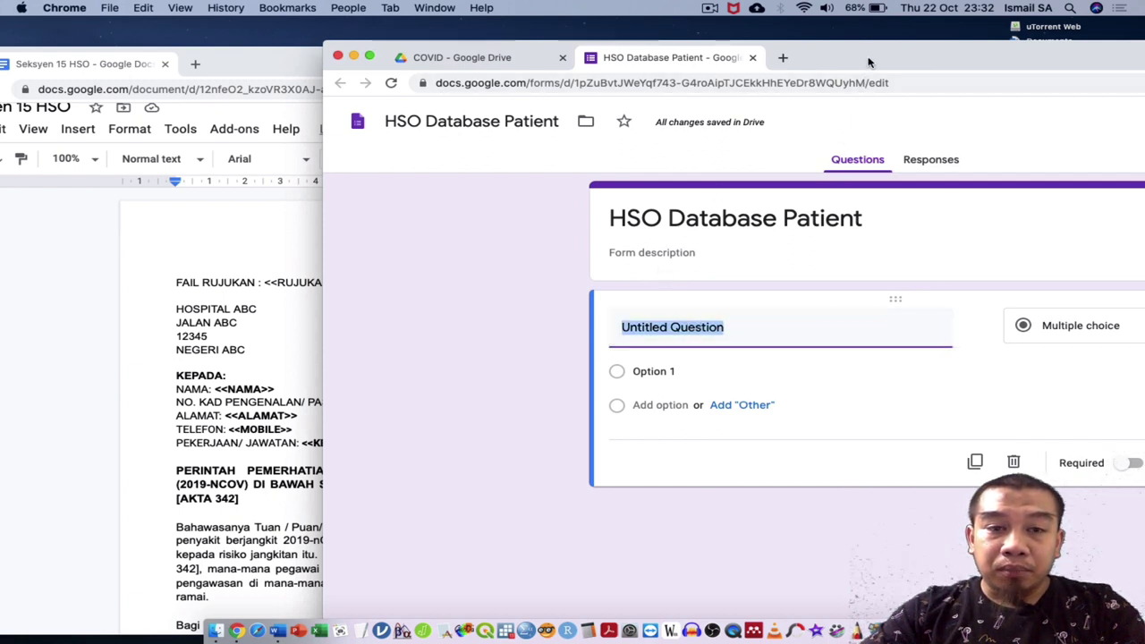
pyautogui.moveTo(868, 62); pyautogui.dragTo(817, 68)
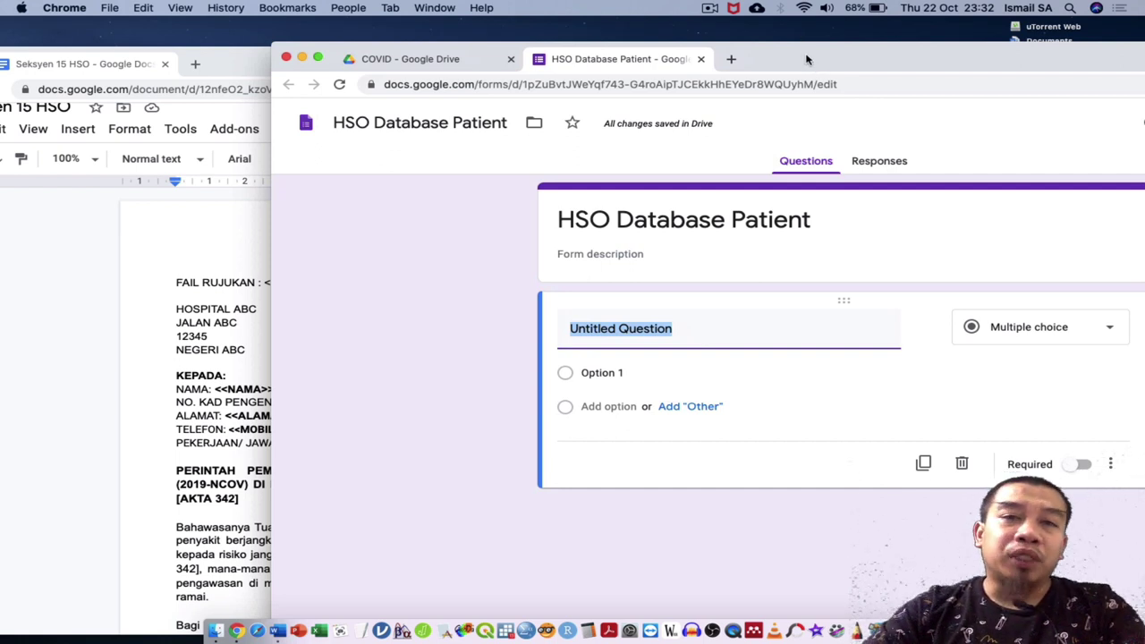
pyautogui.moveTo(803, 56)
pyautogui.mouseDown()
pyautogui.moveTo(739, 35)
pyautogui.moveTo(707, 52)
pyautogui.moveTo(844, 62)
pyautogui.moveTo(813, 54)
pyautogui.mouseUp()
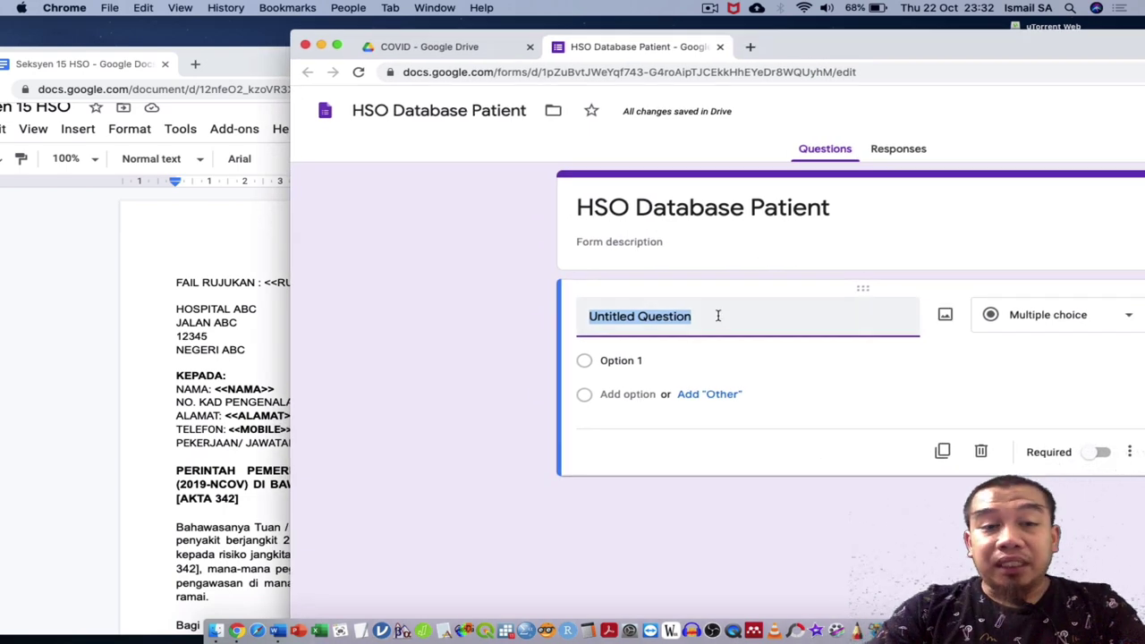
pyautogui.write('N')
pyautogui.press('BackSpace')
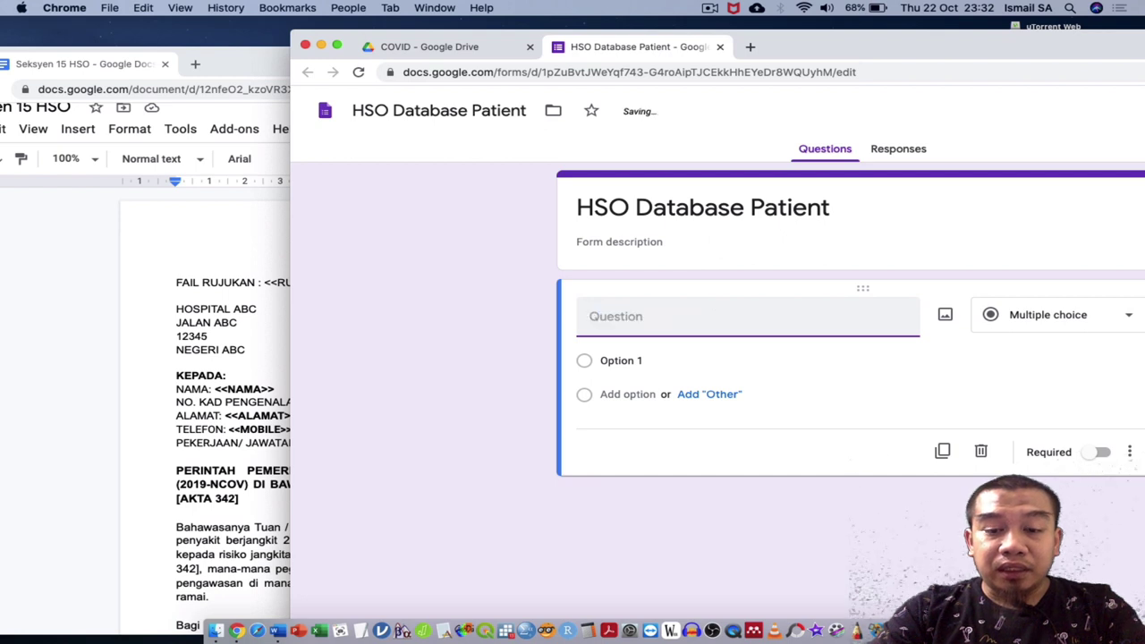
pyautogui.write('NAMA PEGAWAI')
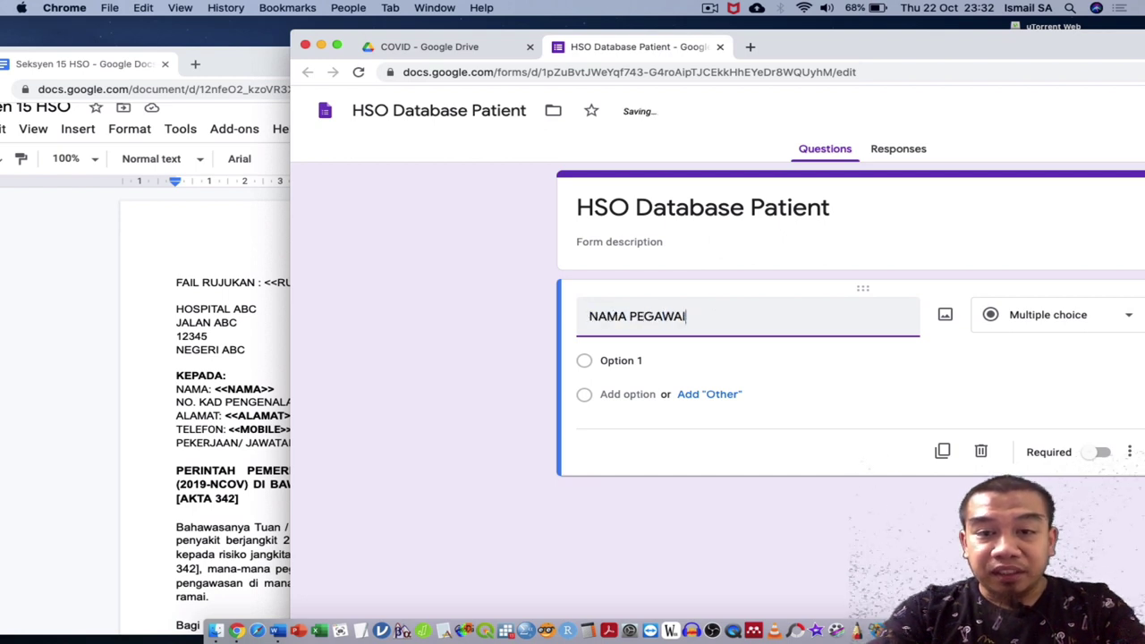
# Step: Give the NAMA PEGAWAI question the options PEGAWAI ABC and PEGAWAI DEF and make it required
pyautogui.click(800, 365)
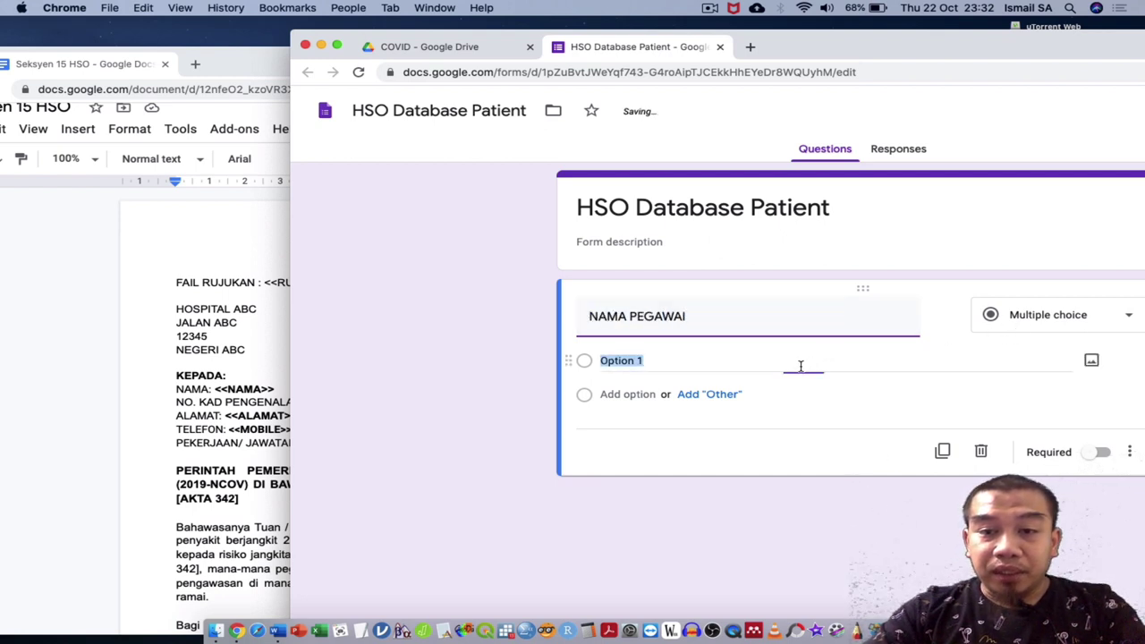
pyautogui.write('PEGAWAI ')
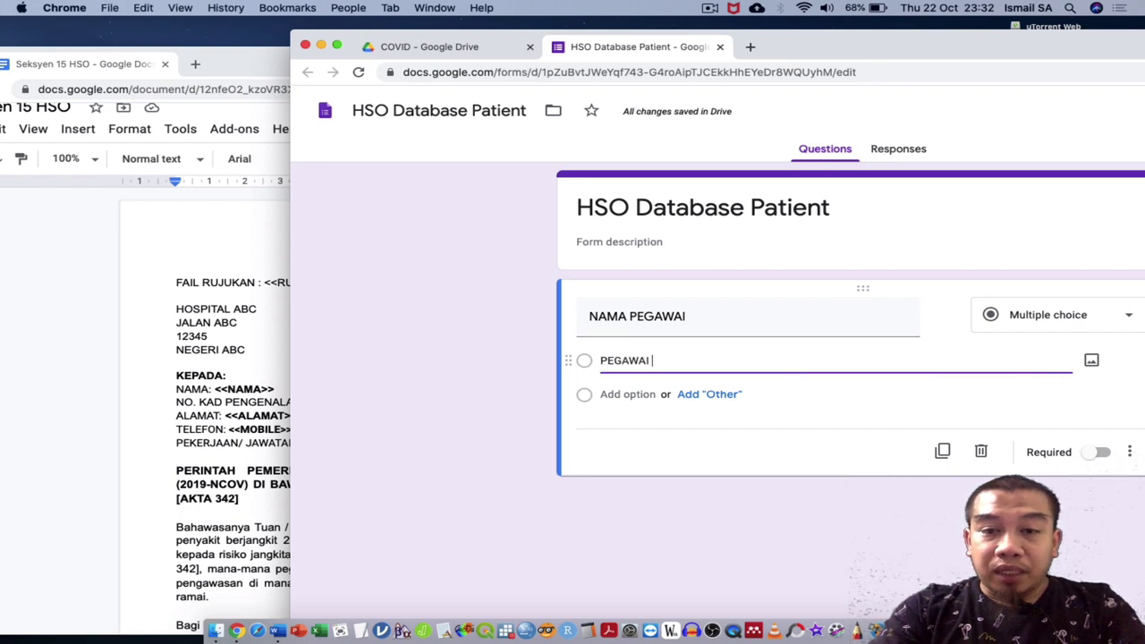
pyautogui.write('ABA')
pyautogui.press('Tab')
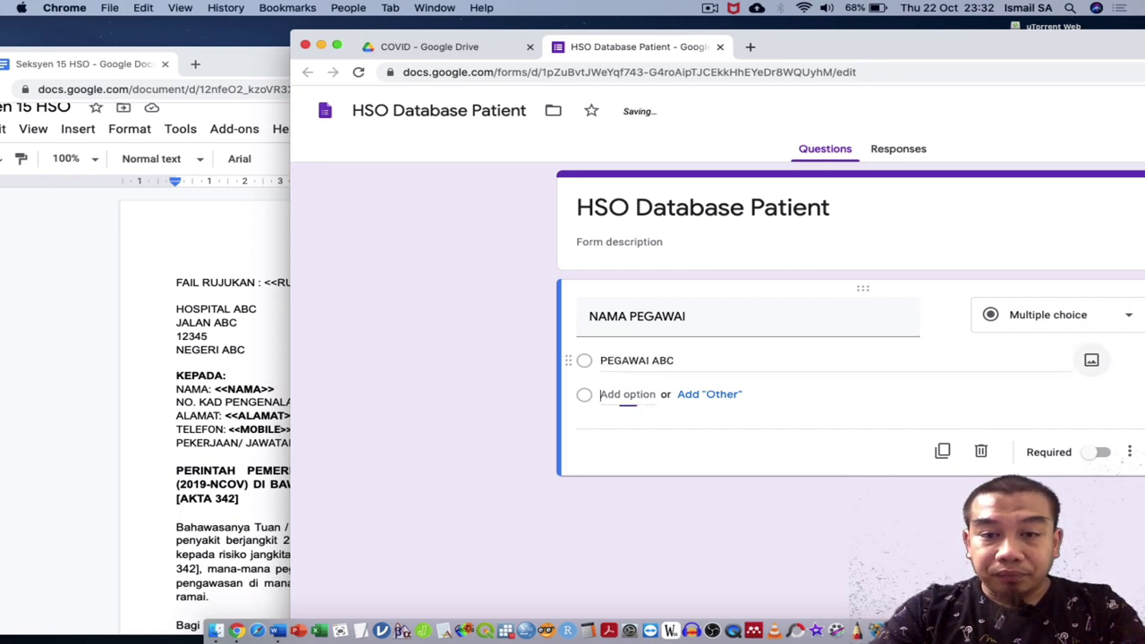
pyautogui.write('PEGAW')
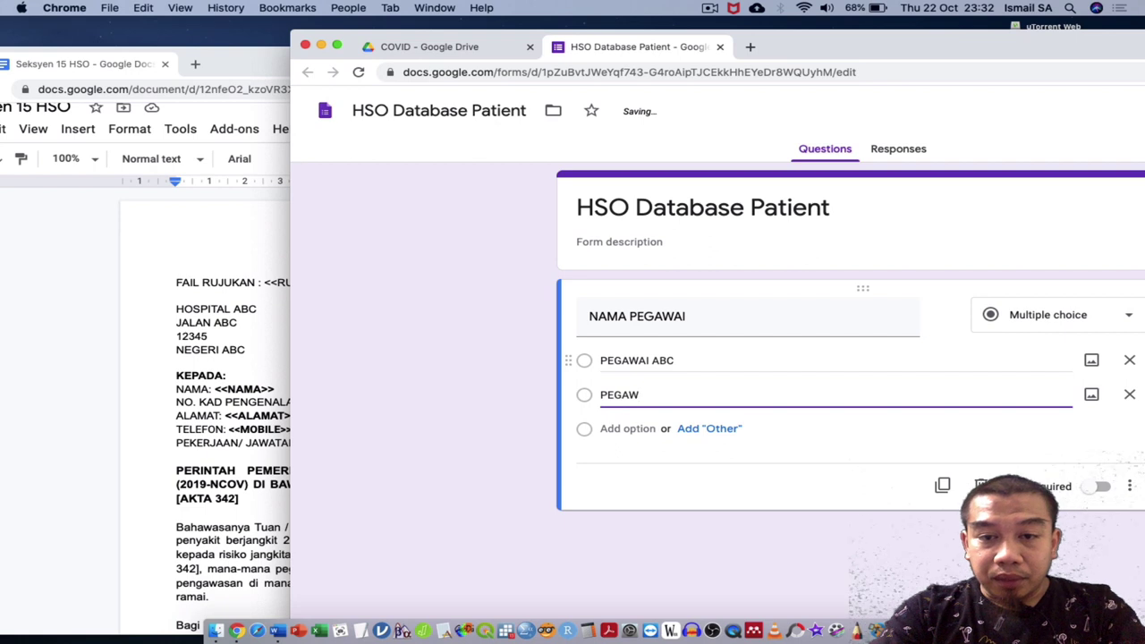
pyautogui.write('AI')
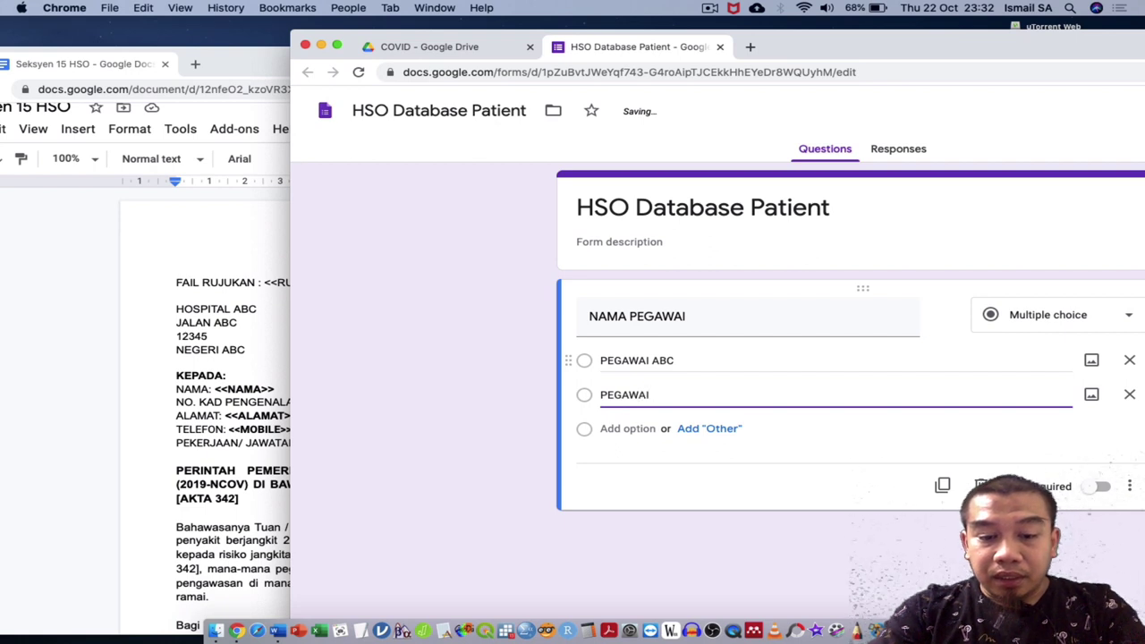
pyautogui.write(' DEF')
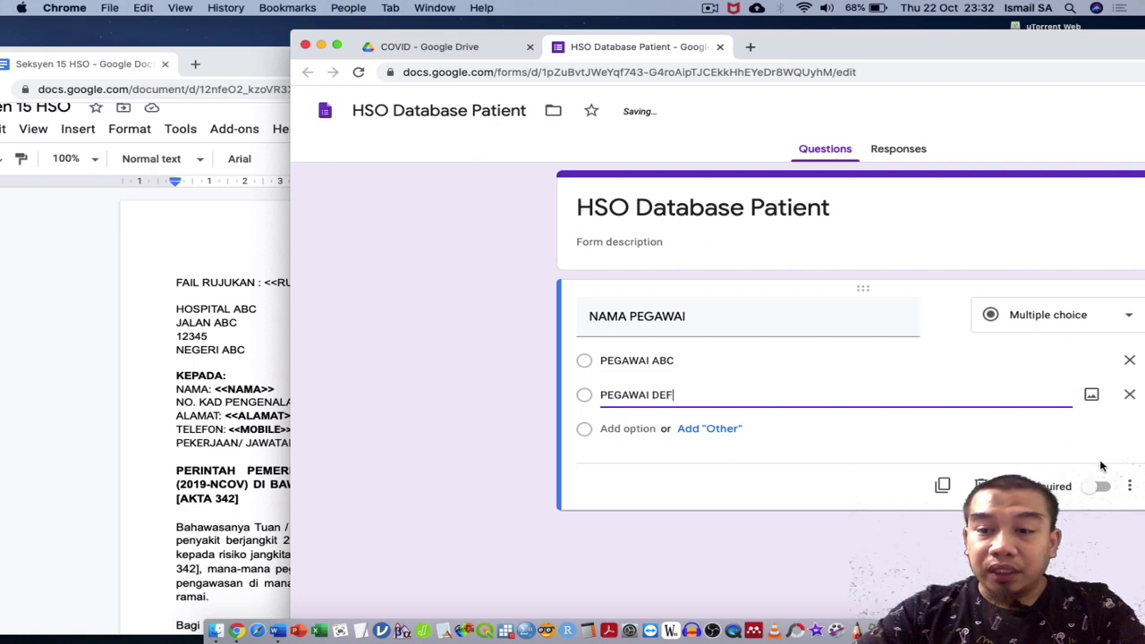
pyautogui.click(1101, 492)
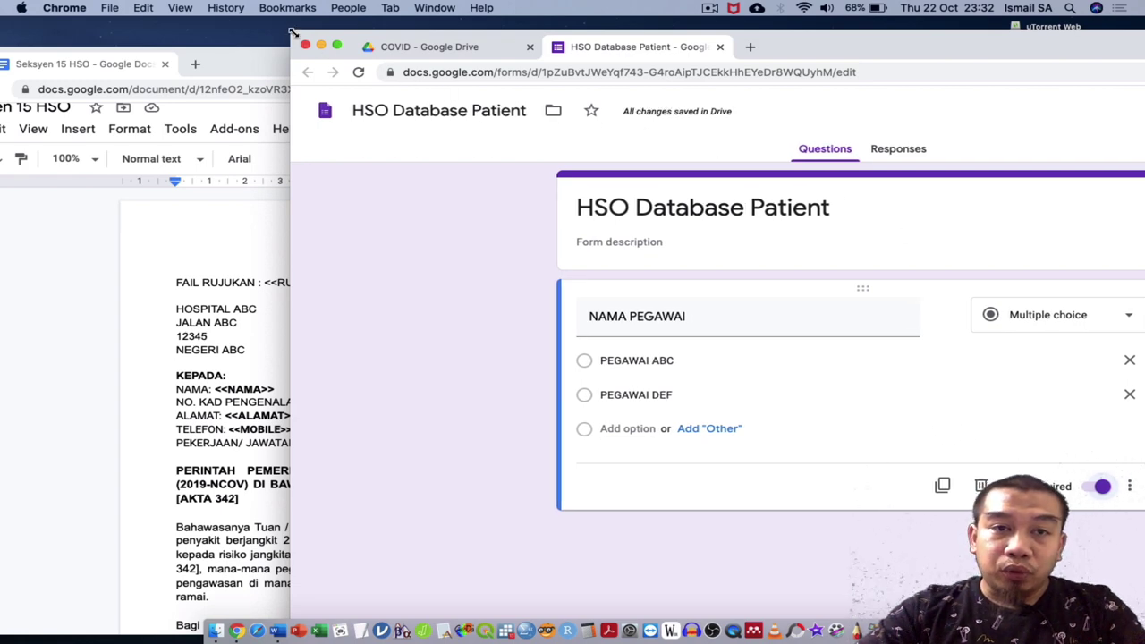
# Step: Duplicate the NAMA PEGAWAI question and retitle the copy NO RUJUKAN
pyautogui.moveTo(316, 34); pyautogui.dragTo(663, 52)
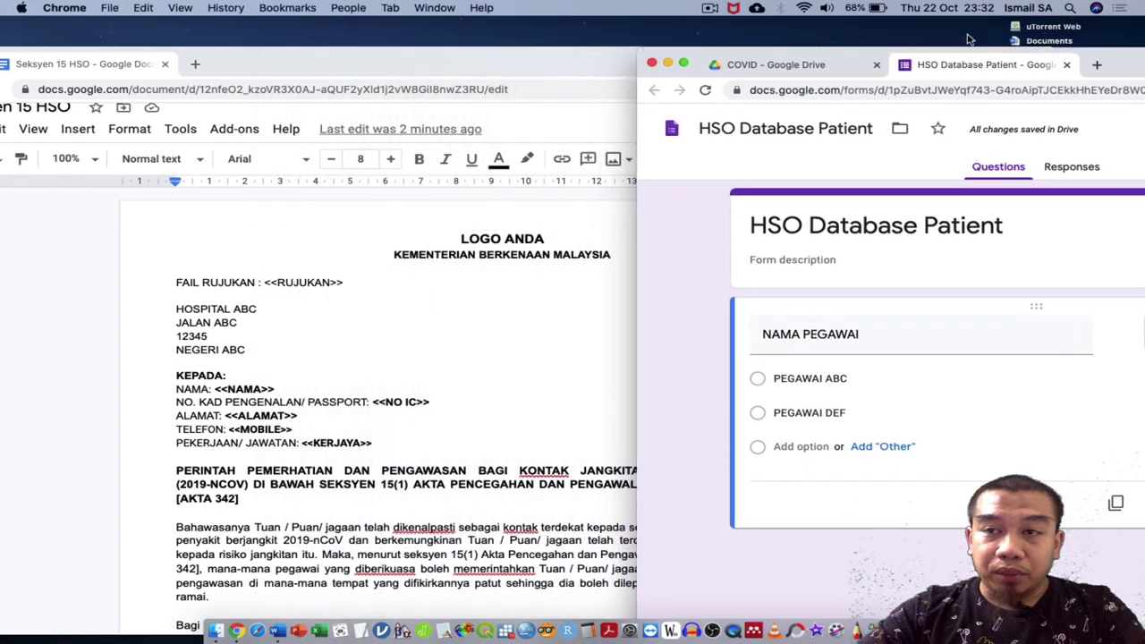
pyautogui.moveTo(1124, 59); pyautogui.dragTo(830, 45)
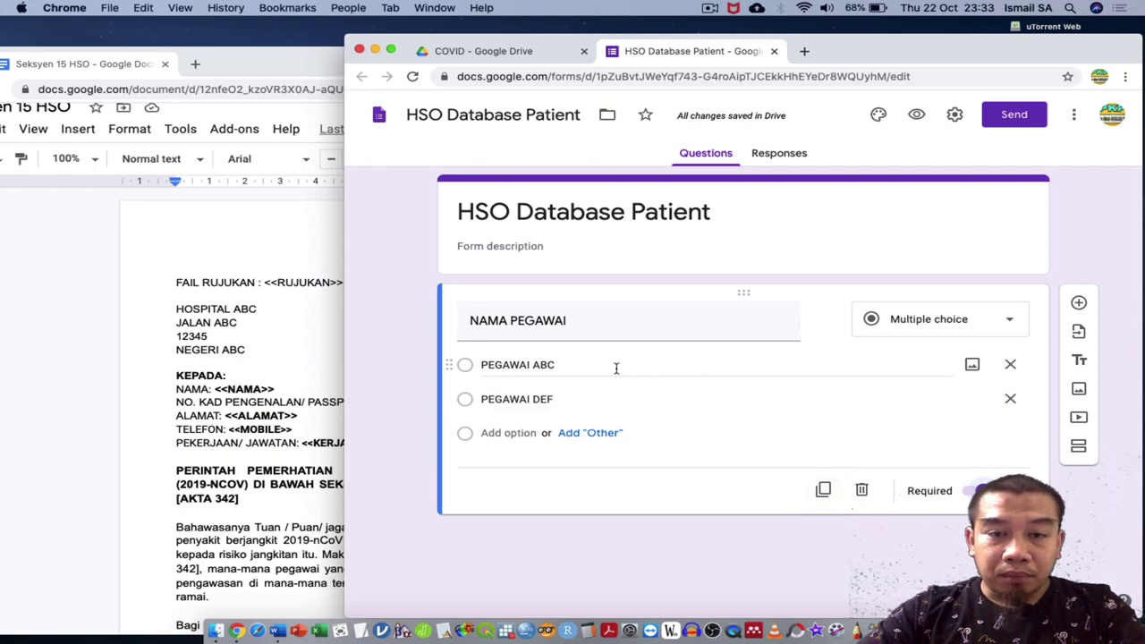
pyautogui.click(824, 490)
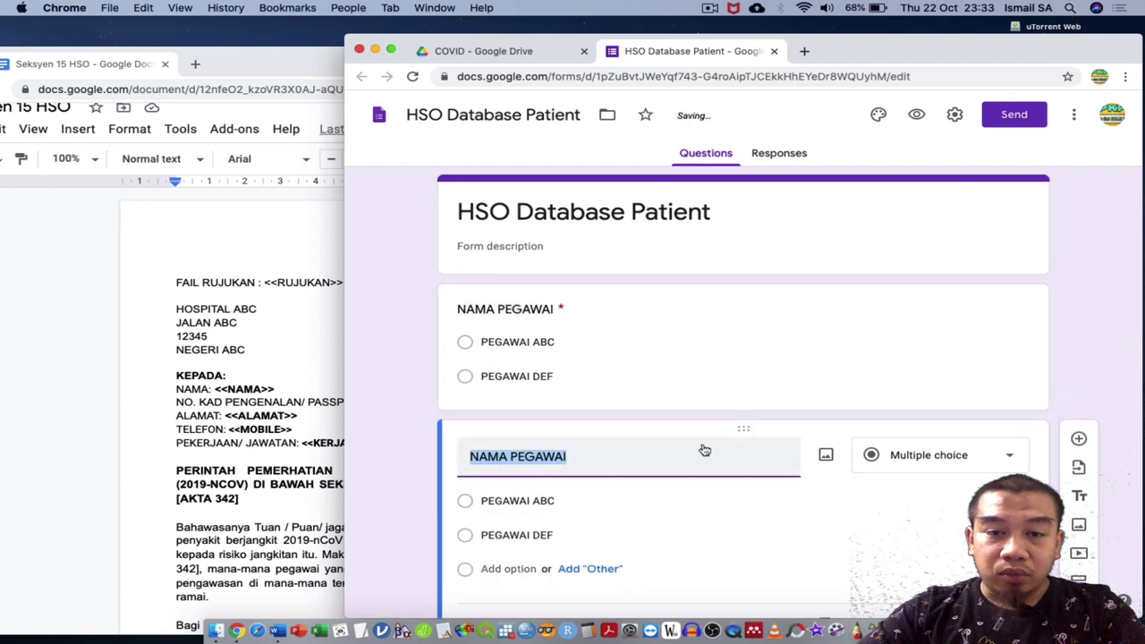
pyautogui.write('NORUL')
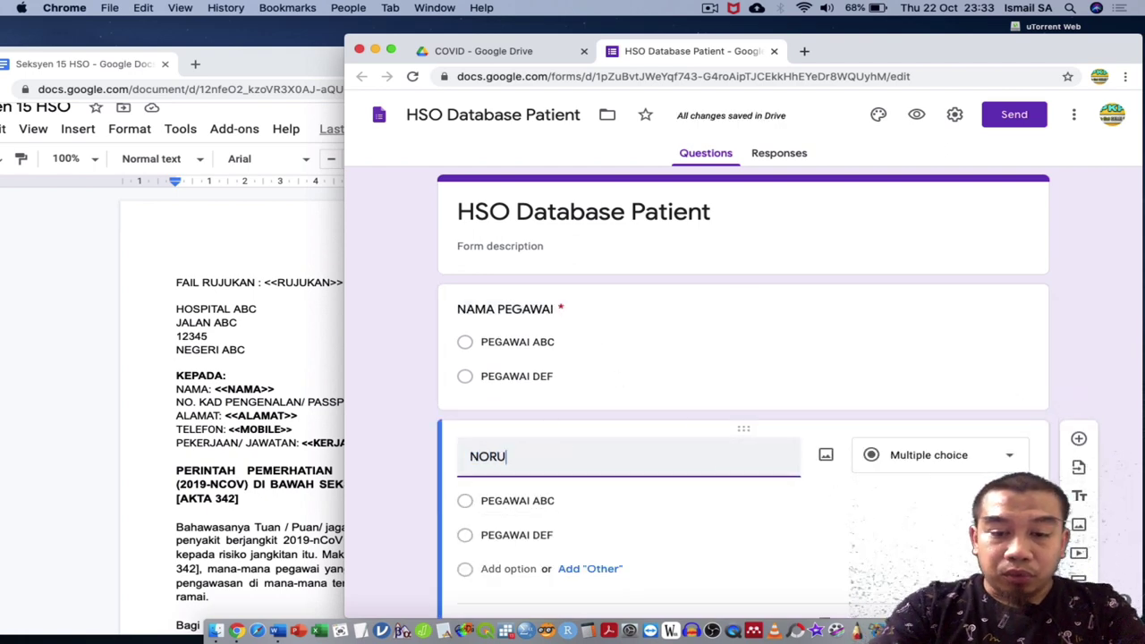
pyautogui.press('BackSpace')
pyautogui.press('BackSpace')
pyautogui.write('RUJUKAN')
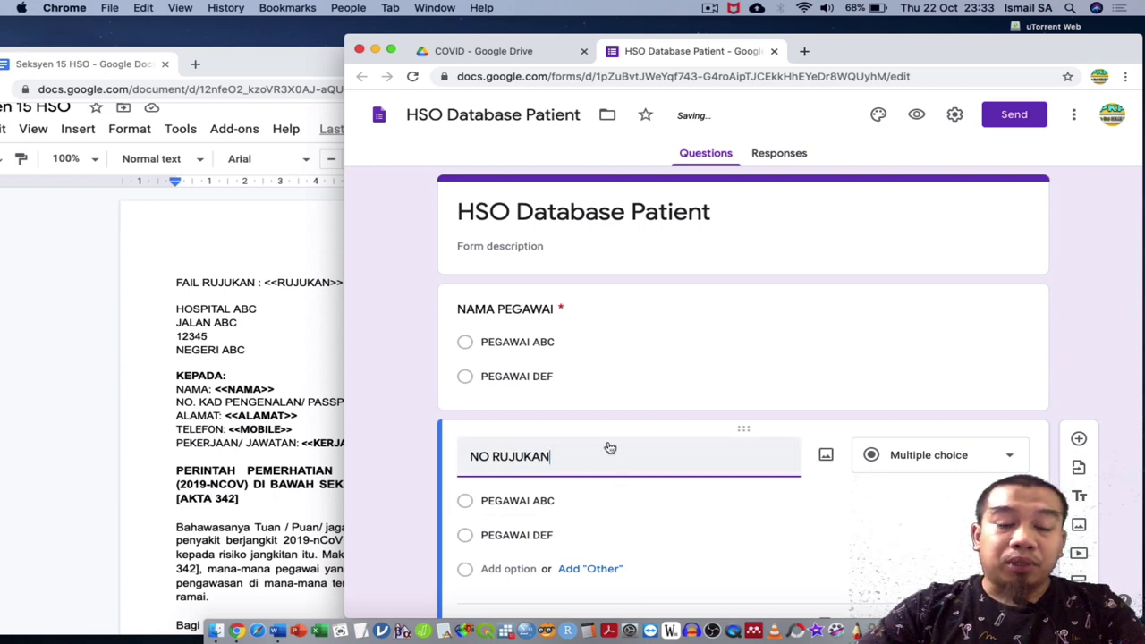
pyautogui.scroll(-2, 623, 505)
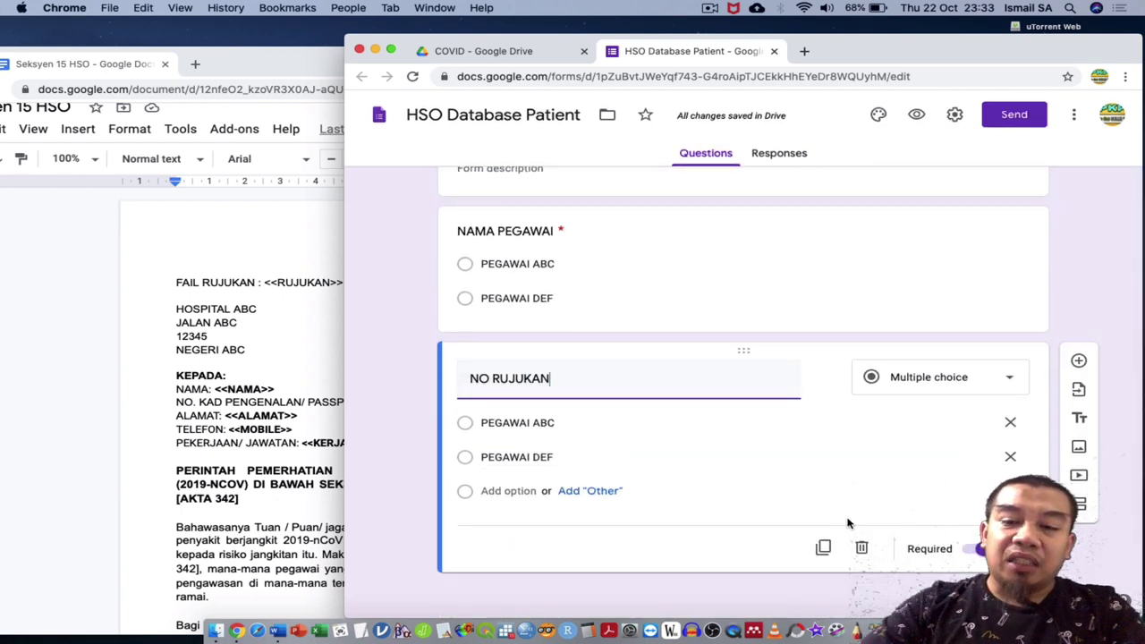
# Step: Delete the NO RUJUKAN question, then duplicate NAMA PEGAWAI and turn the copy into a short-answer question titled NAMA
pyautogui.click(863, 548)
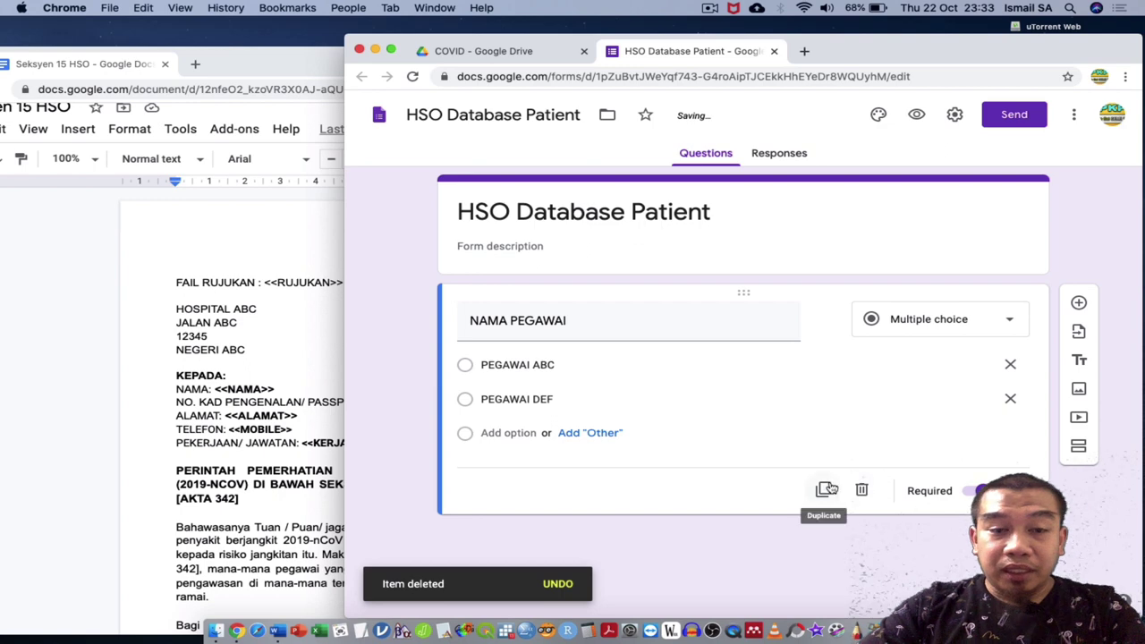
pyautogui.scroll(-2, 680, 453)
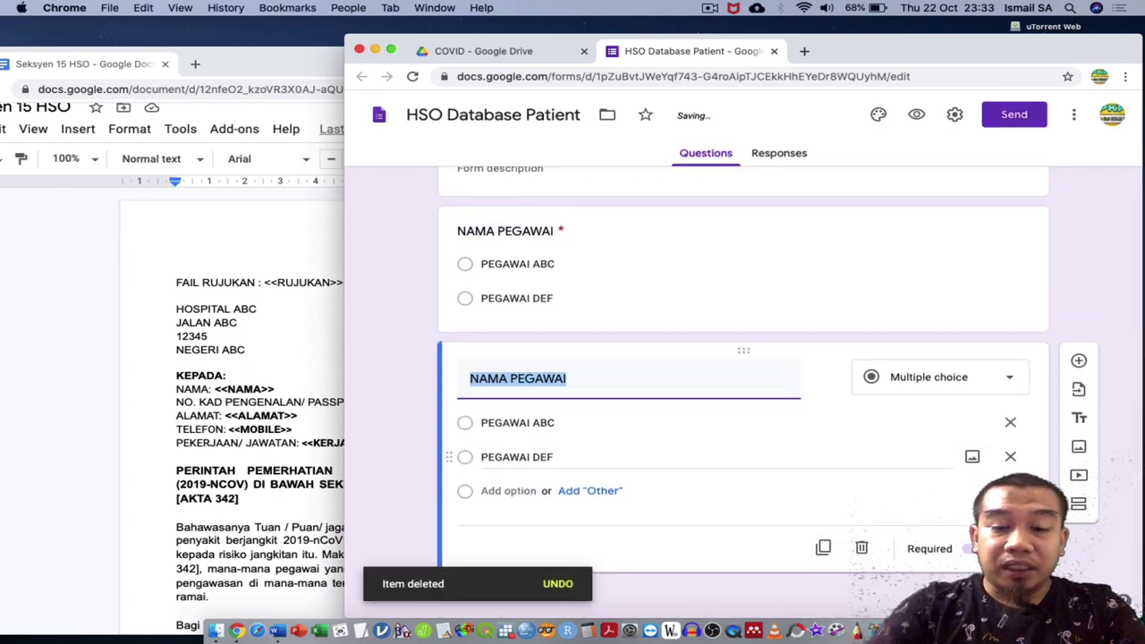
pyautogui.write('NAMA')
pyautogui.click(906, 377)
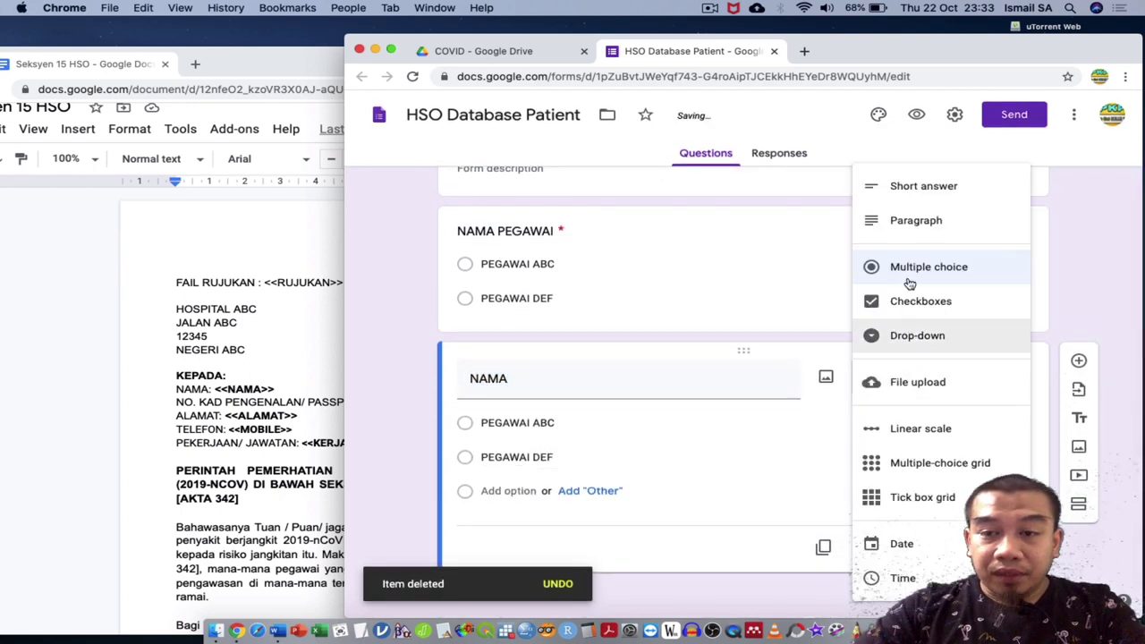
pyautogui.click(922, 192)
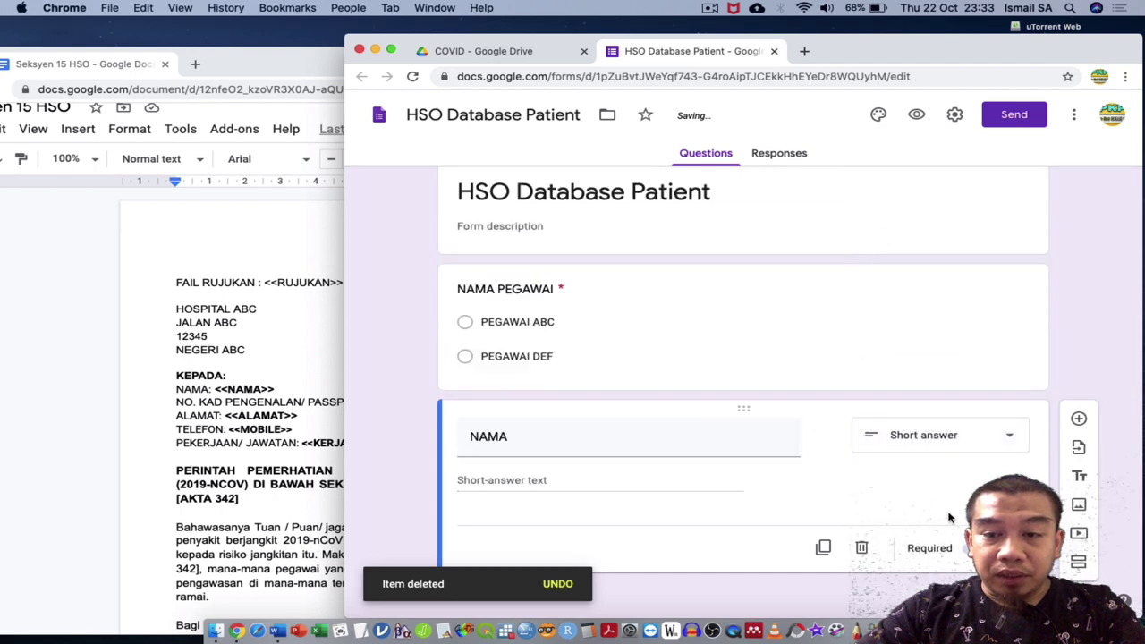
# Step: Duplicate the NAMA question, retitle the copy KAD PENGENALAN and give it response validation of type Text, Contains
pyautogui.click(823, 547)
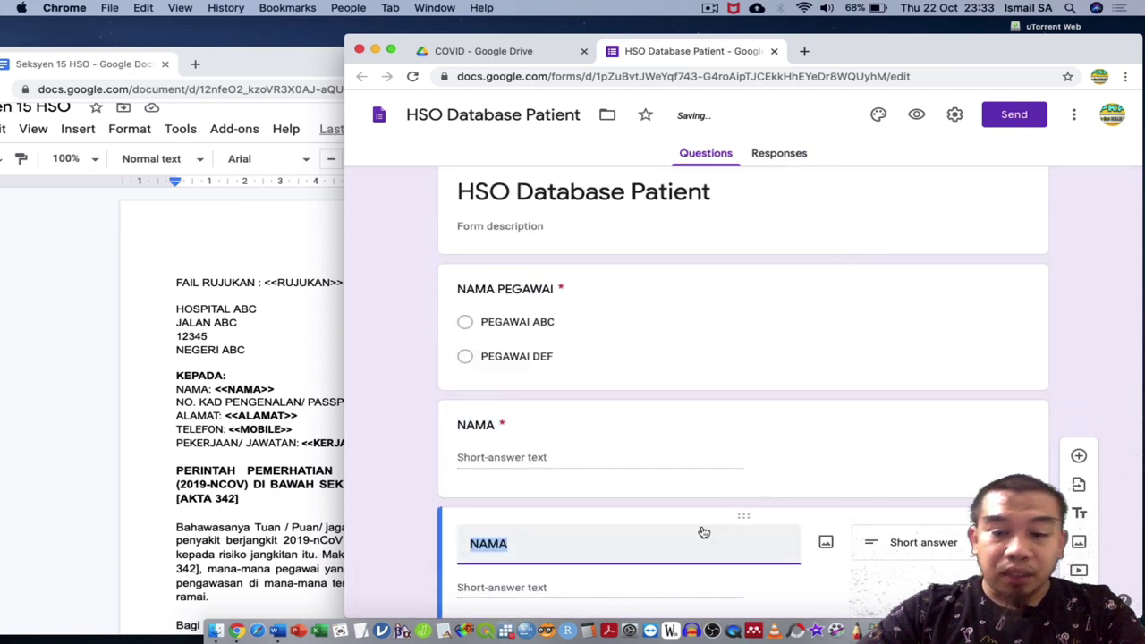
pyautogui.write('KAD PENGENAA')
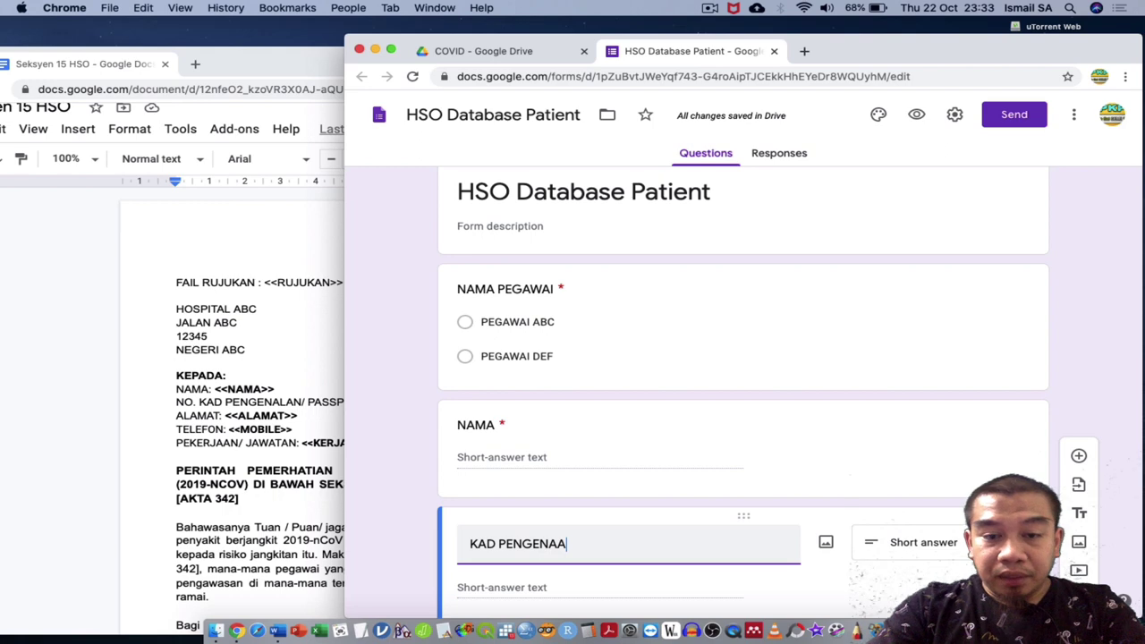
pyautogui.press('BackSpace')
pyautogui.write('LAN')
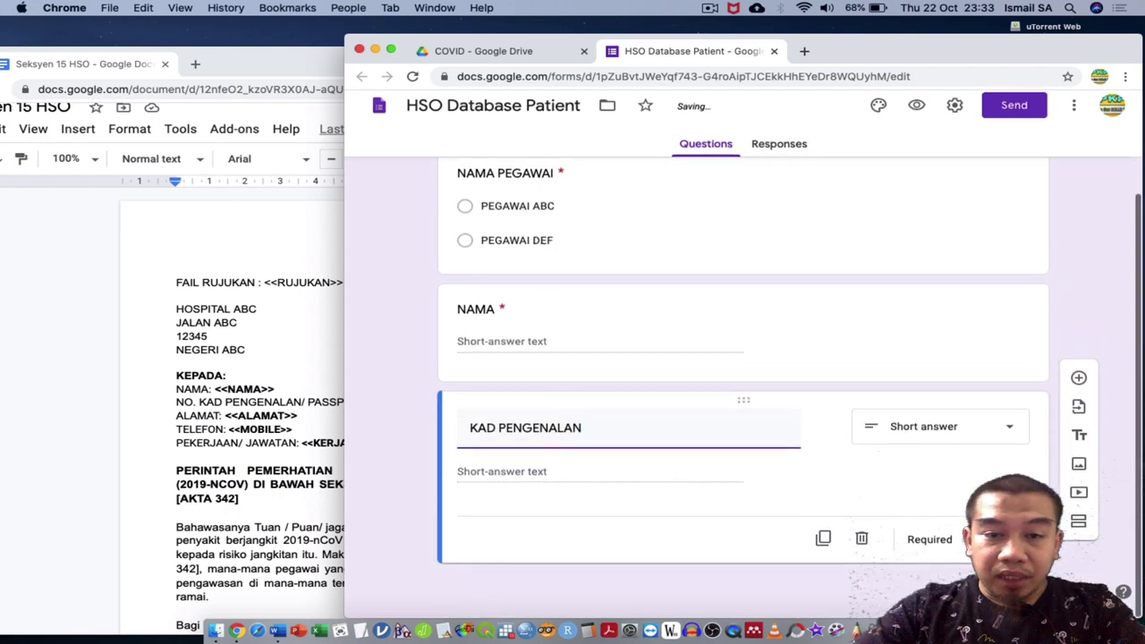
pyautogui.click(508, 565)
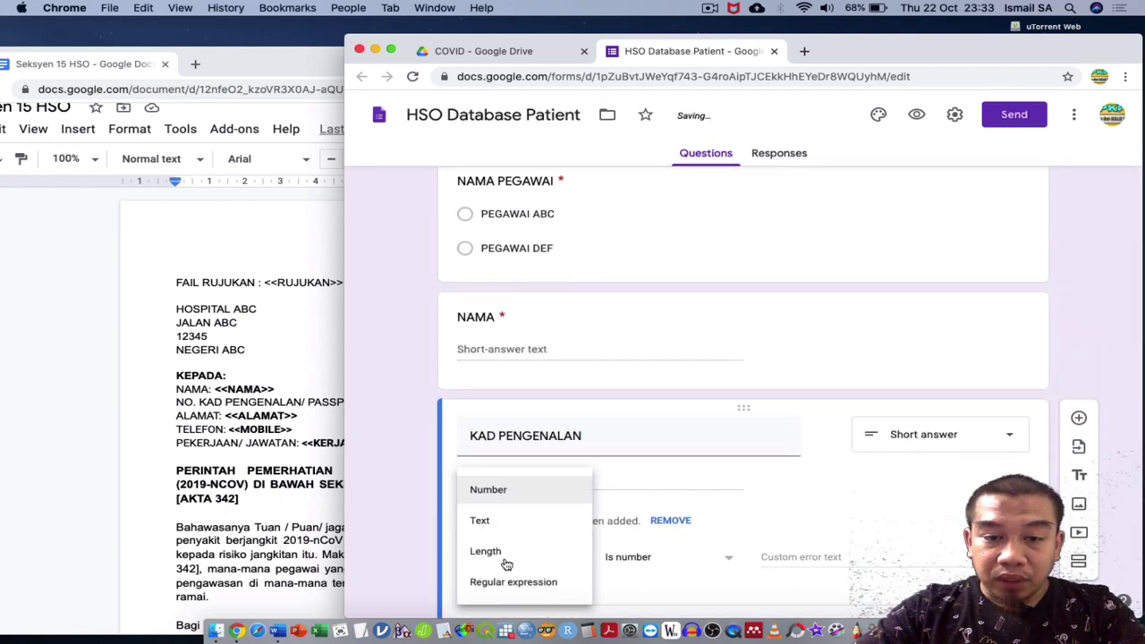
pyautogui.click(506, 528)
pyautogui.scroll(-2, 626, 550)
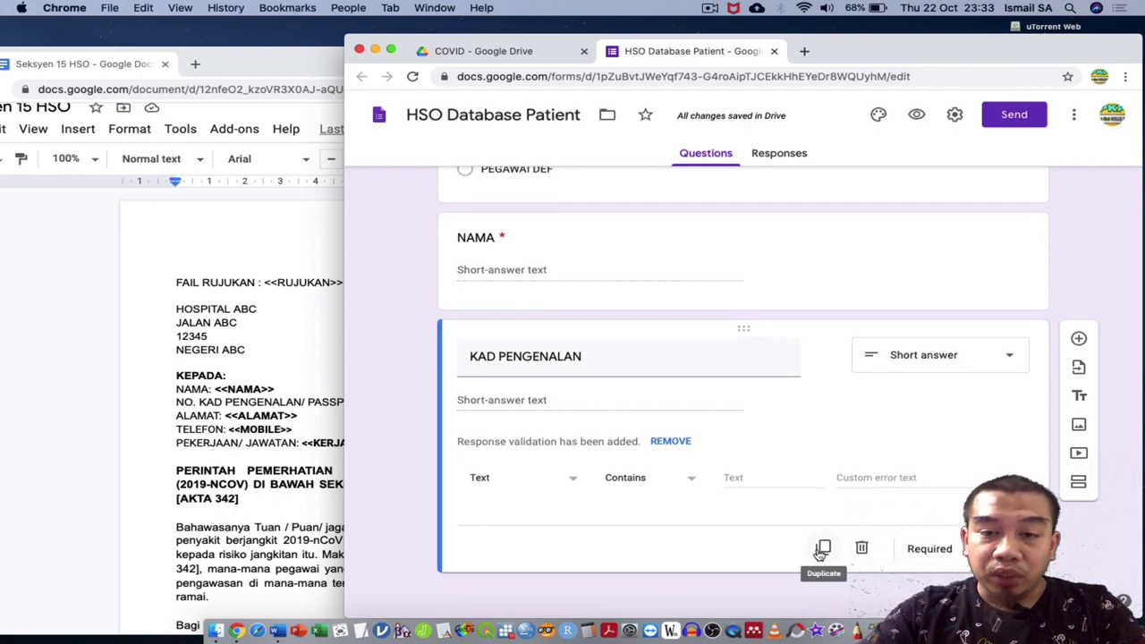
# Step: Duplicate the KAD PENGENALAN question, retitle the copy ALAMAT and make it a Paragraph question
pyautogui.click(821, 549)
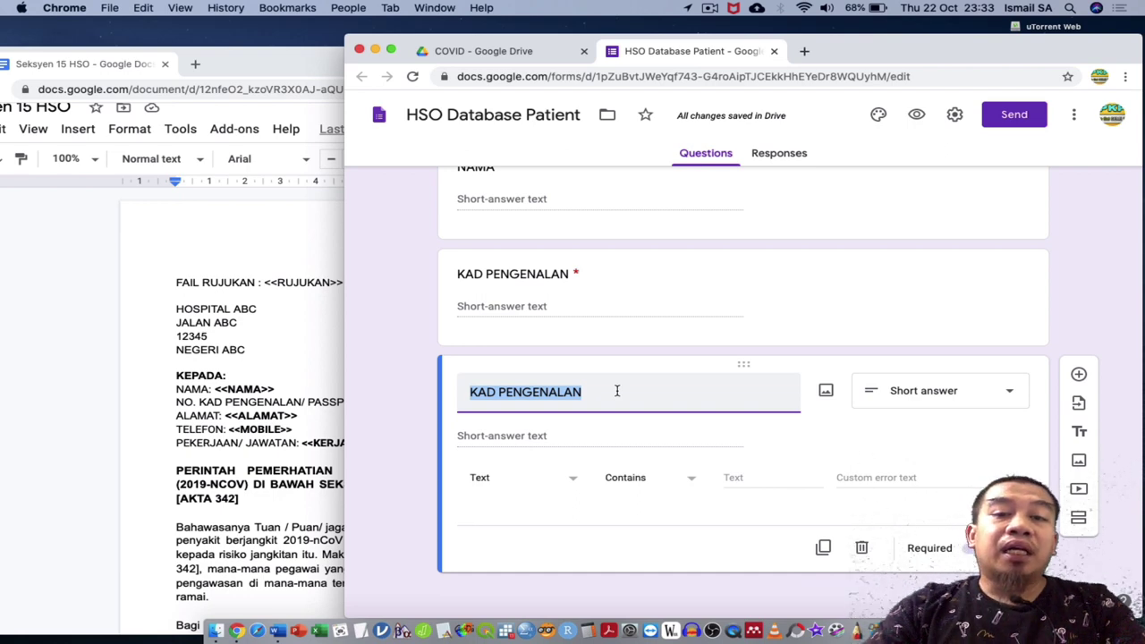
pyautogui.write('ALAMA')
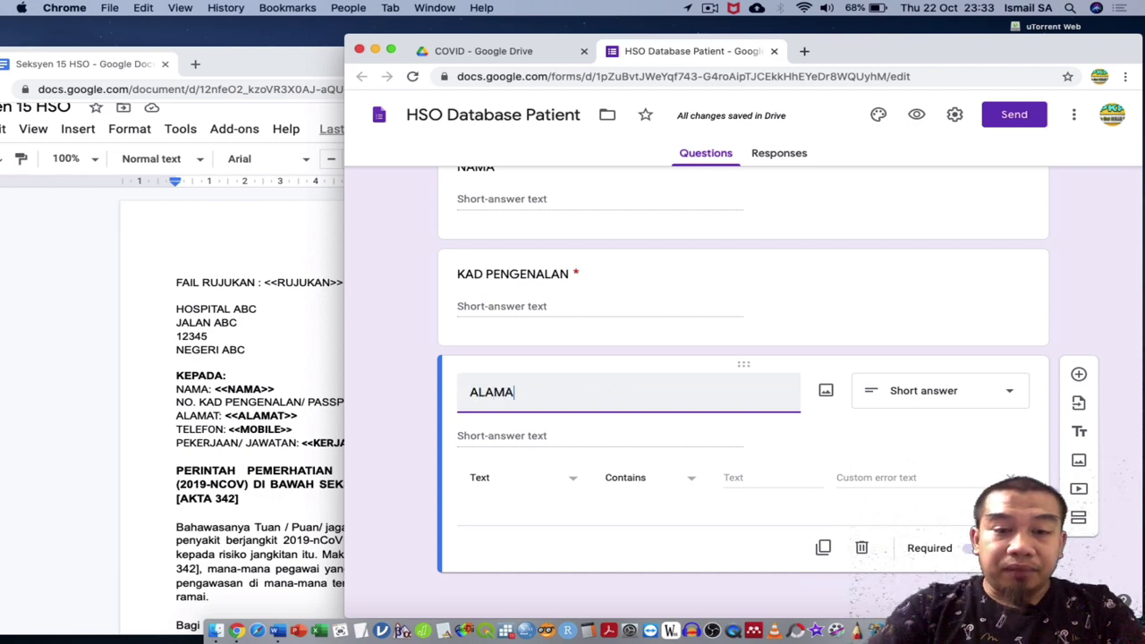
pyautogui.write('T')
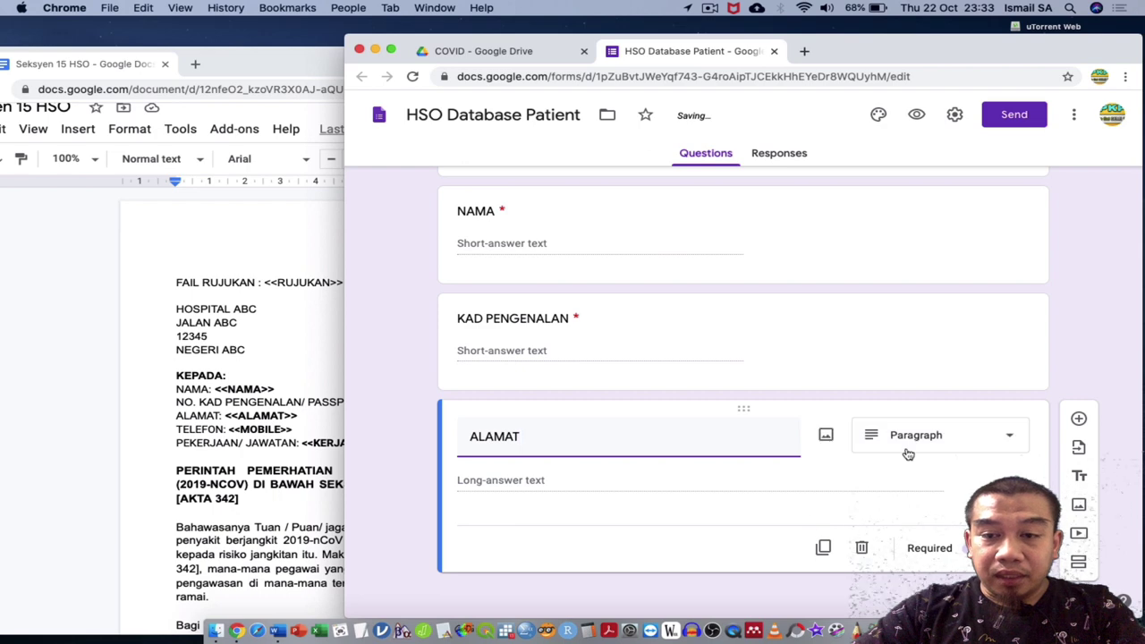
pyautogui.click(909, 454)
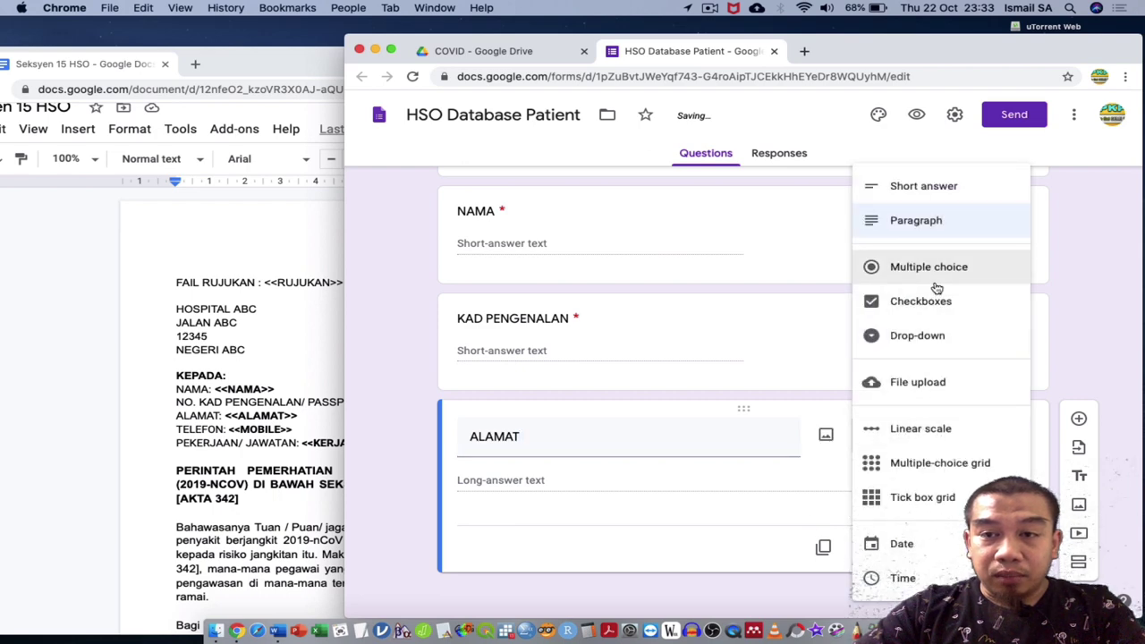
pyautogui.click(939, 221)
# Step: Duplicate the ALAMAT question as a short-answer question titled TELEFON with response validation of type Text, Contains
pyautogui.click(814, 558)
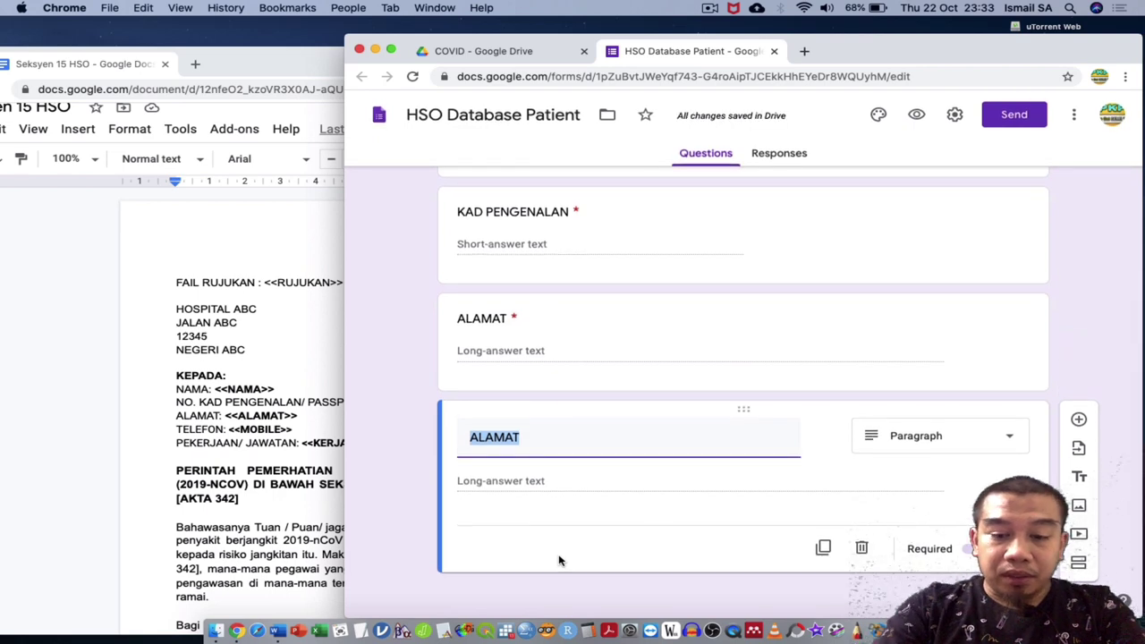
pyautogui.write('TELEFON')
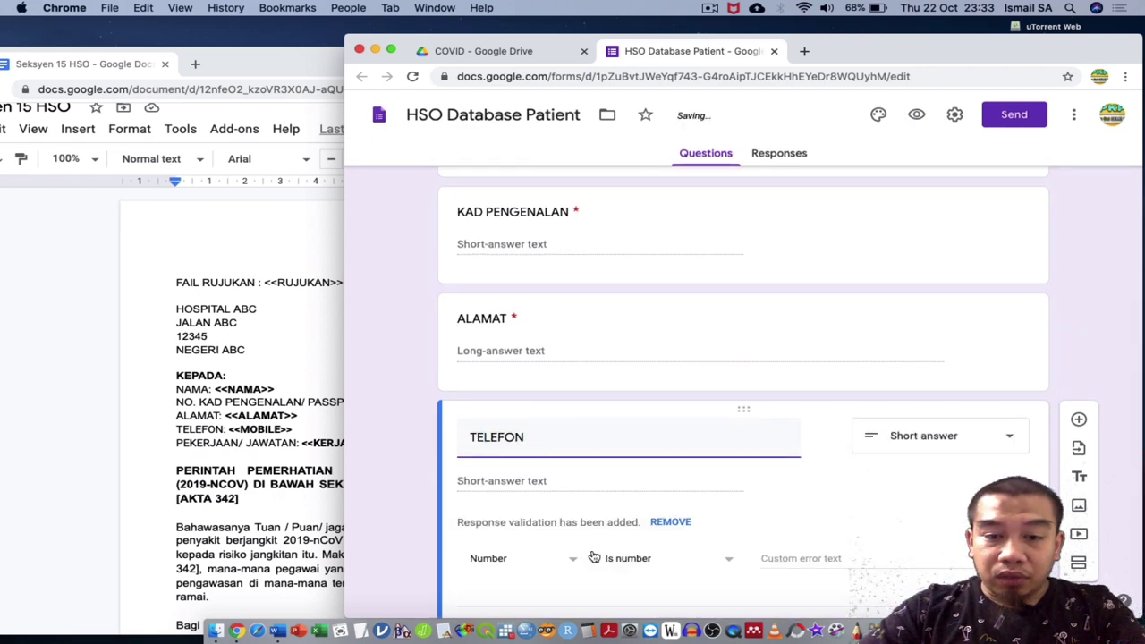
pyautogui.scroll(-2, 549, 564)
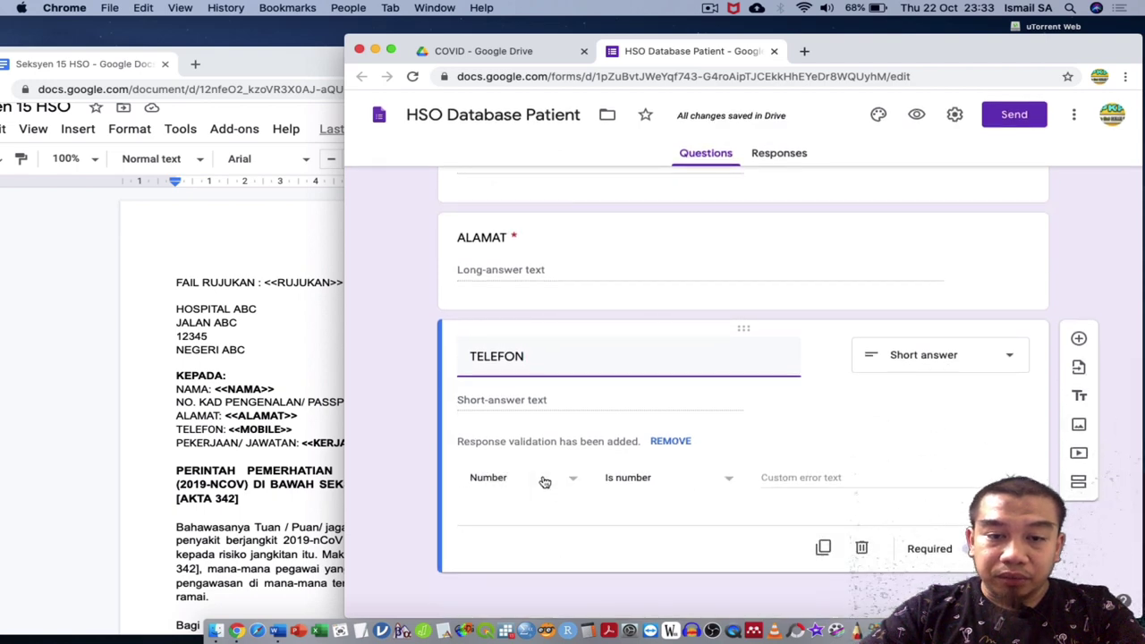
pyautogui.click(543, 479)
pyautogui.click(524, 532)
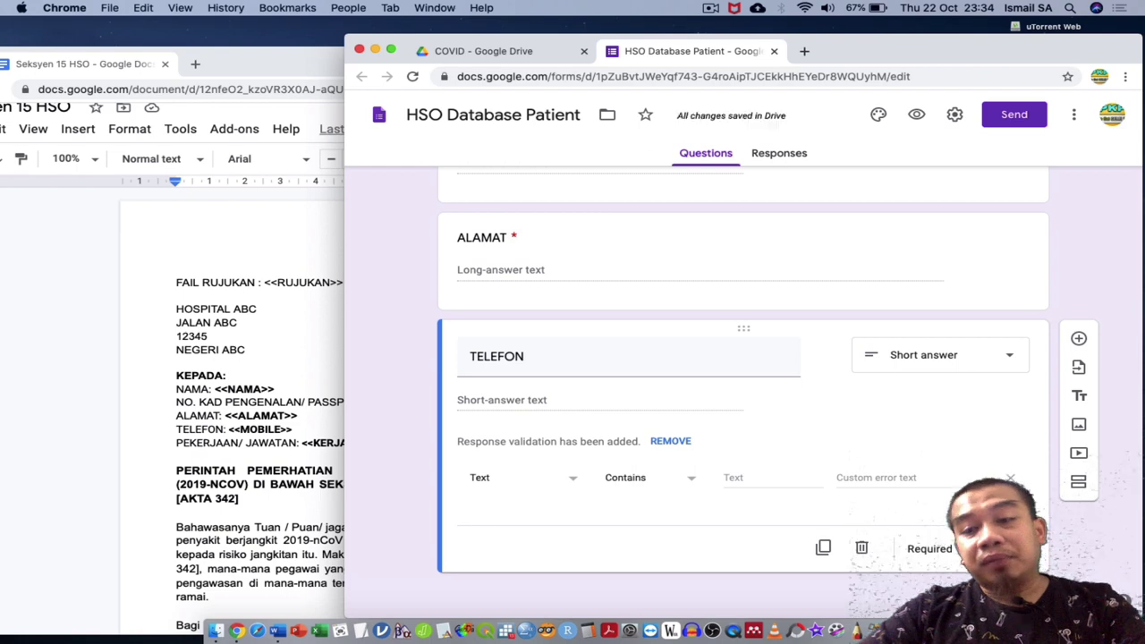
# Step: Add a description to the TELEFON question that reads "Contoh:" followed by a sample phone number
pyautogui.click(984, 554)
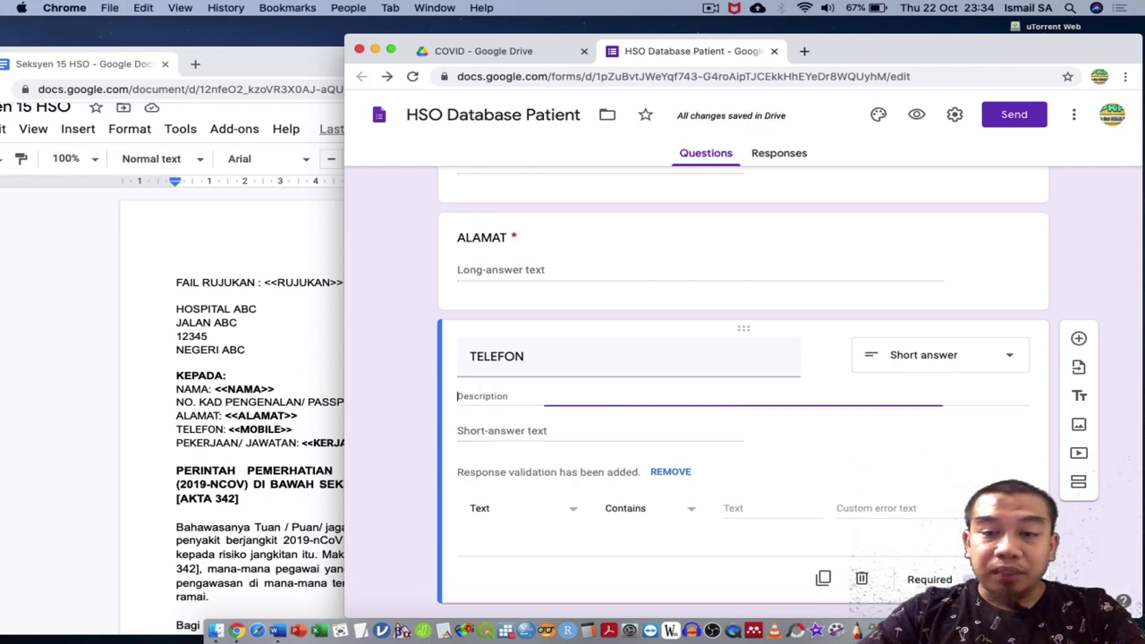
pyautogui.write('contoh')
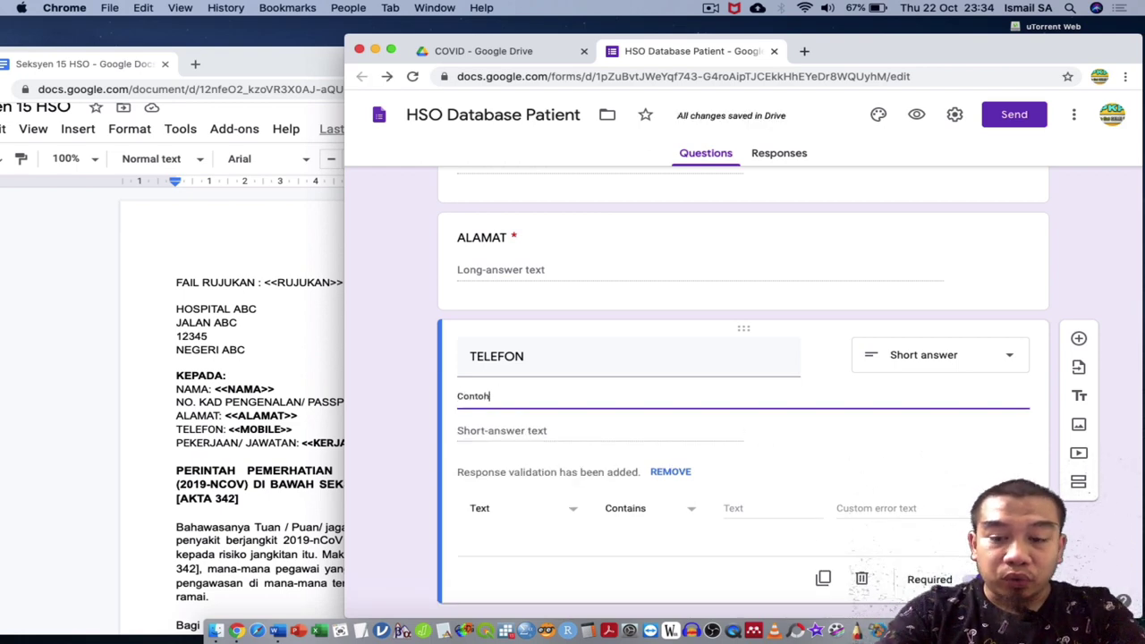
pyautogui.write(': 012')
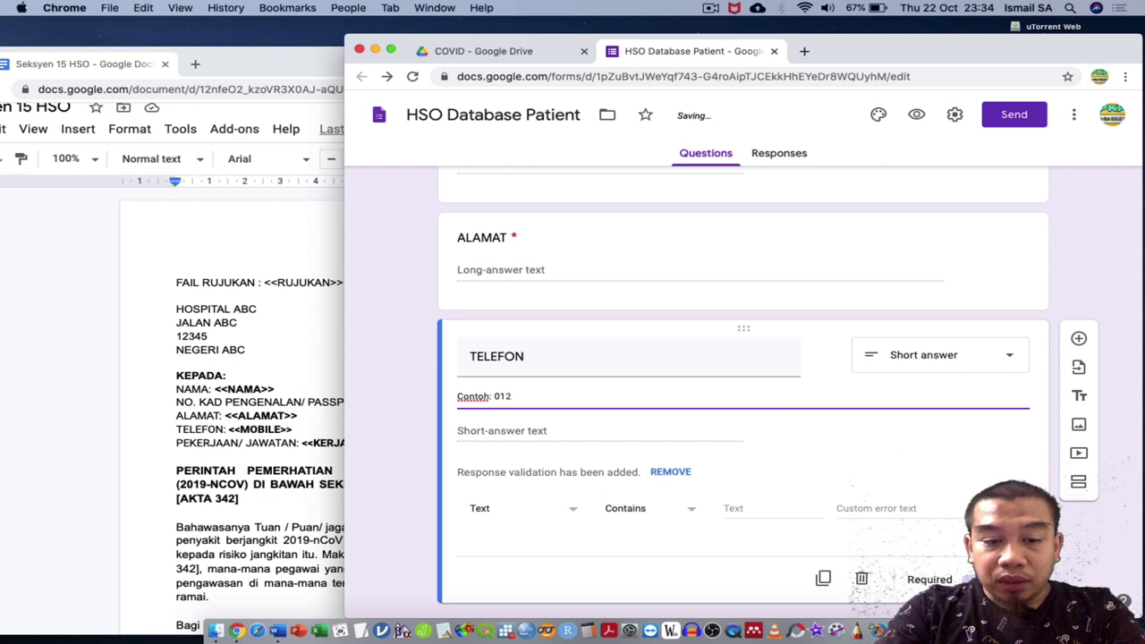
pyautogui.write('78')
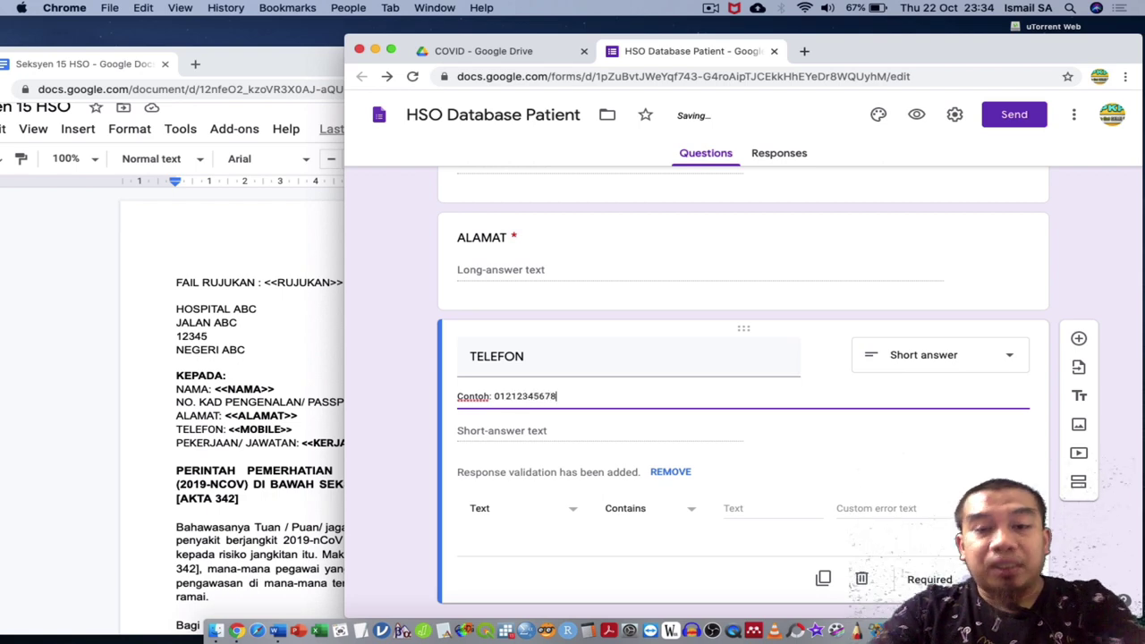
pyautogui.scroll(-1, 742, 403)
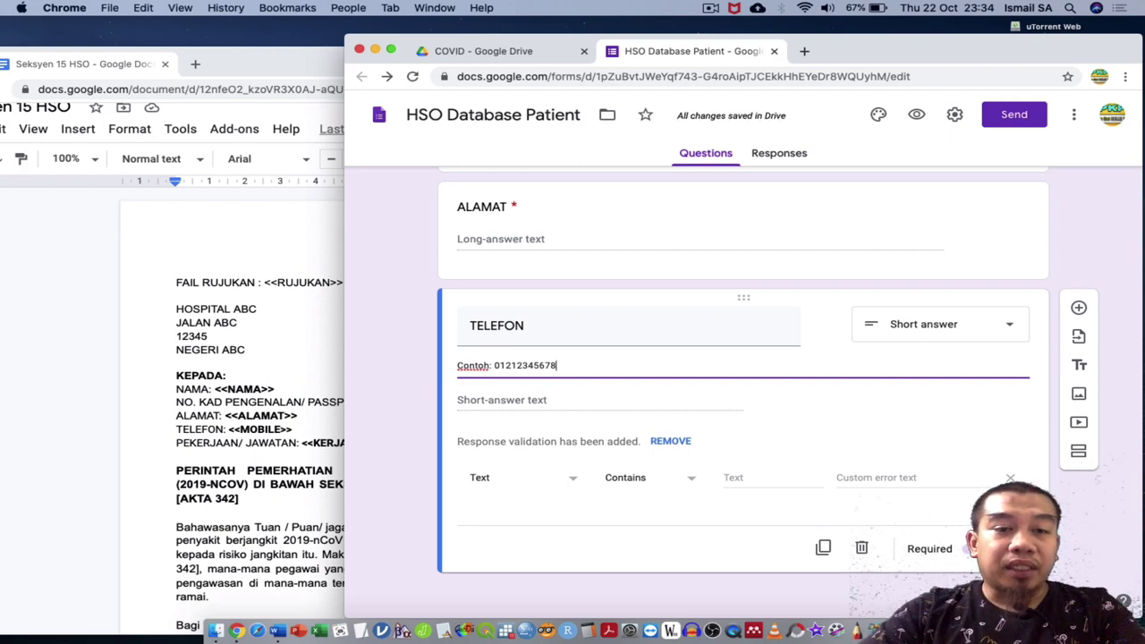
# Step: Add a description to the ALAMAT question reading "Contoh:" followed by a sample address with house number, street, housing estate, district and state
pyautogui.click(712, 244)
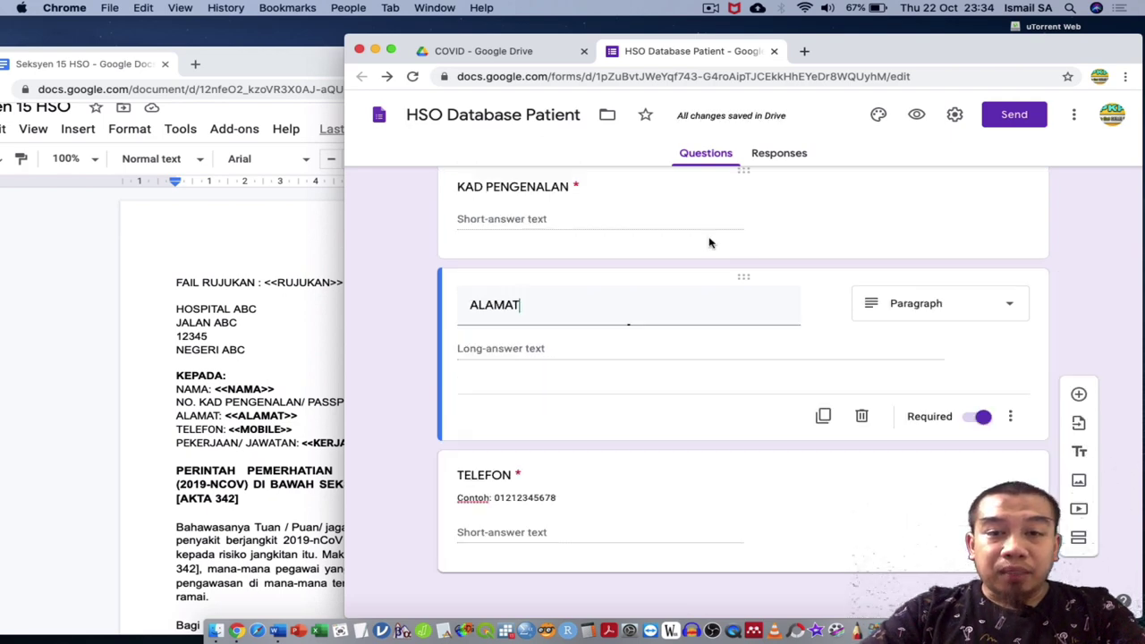
pyautogui.click(1011, 428)
pyautogui.click(1002, 471)
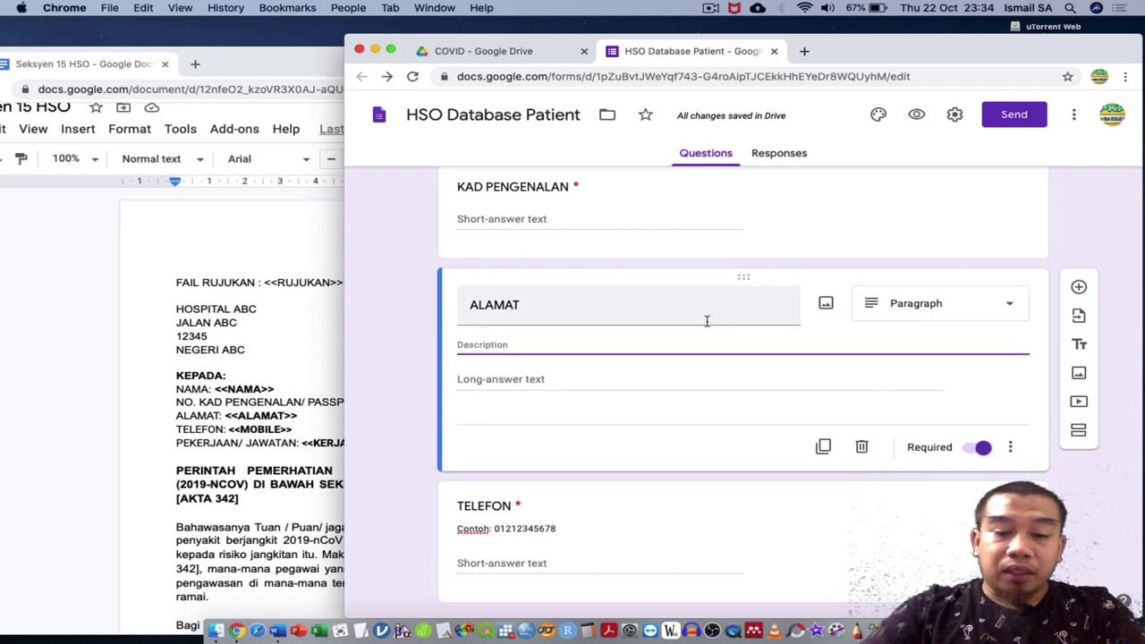
pyautogui.write('Contoh: ')
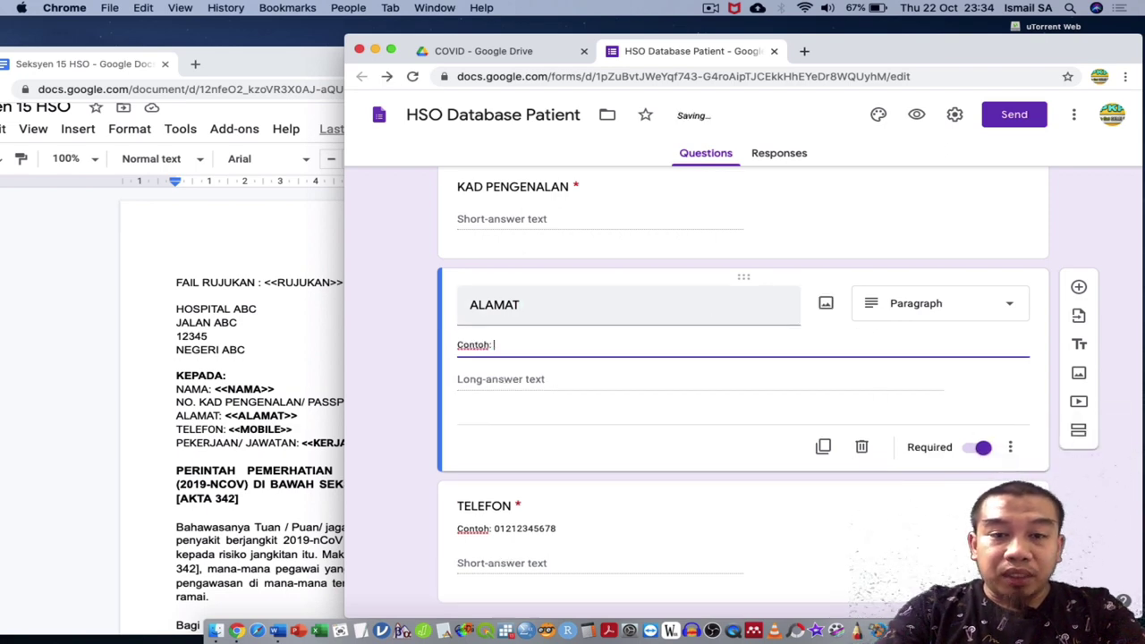
pyautogui.write('No ')
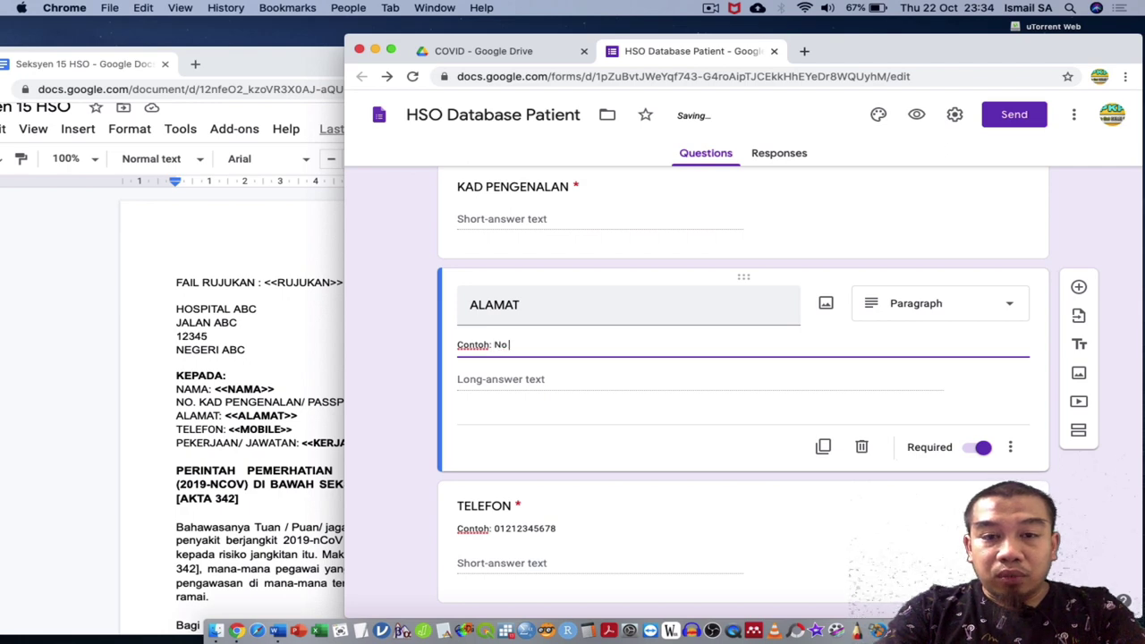
pyautogui.write('123, ja')
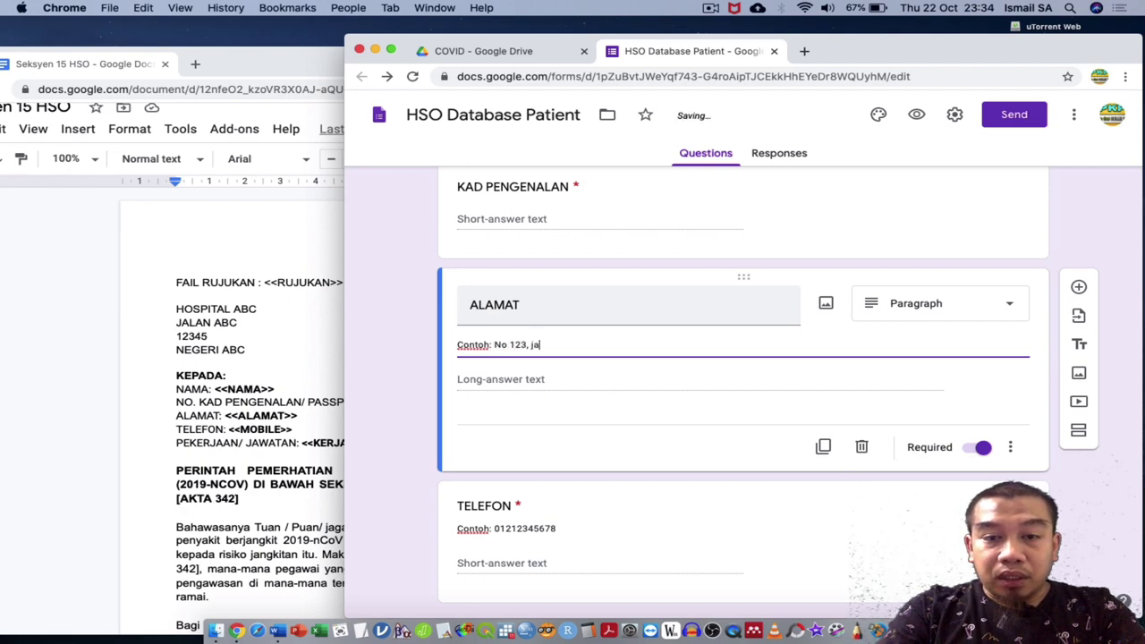
pyautogui.write('lan Abc, Taman DEF, Da')
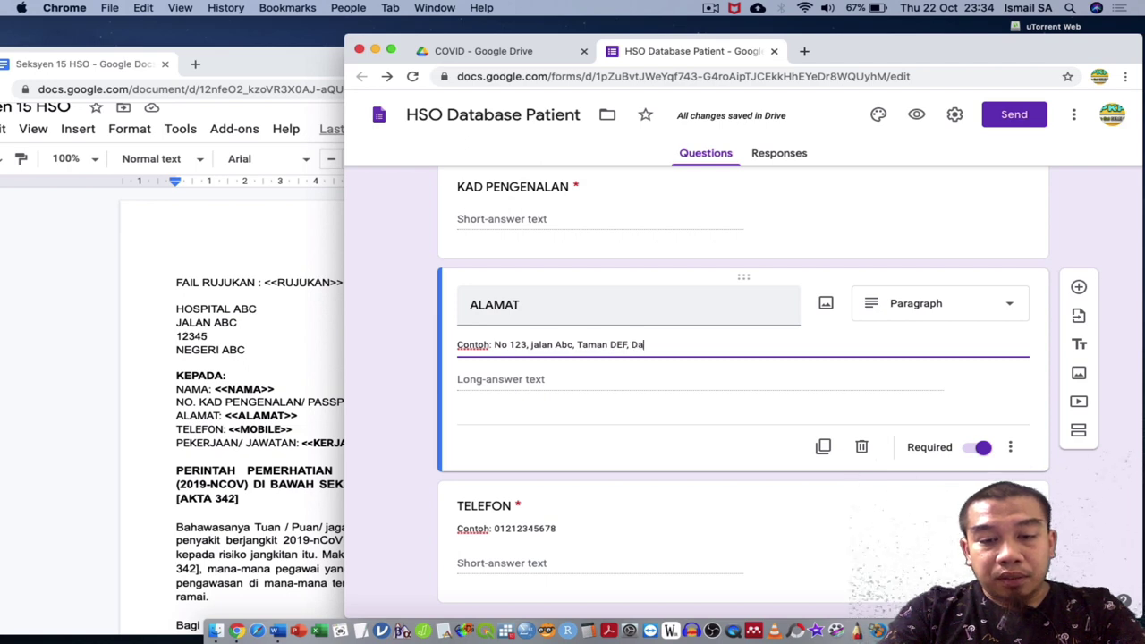
pyautogui.press('BackSpace')
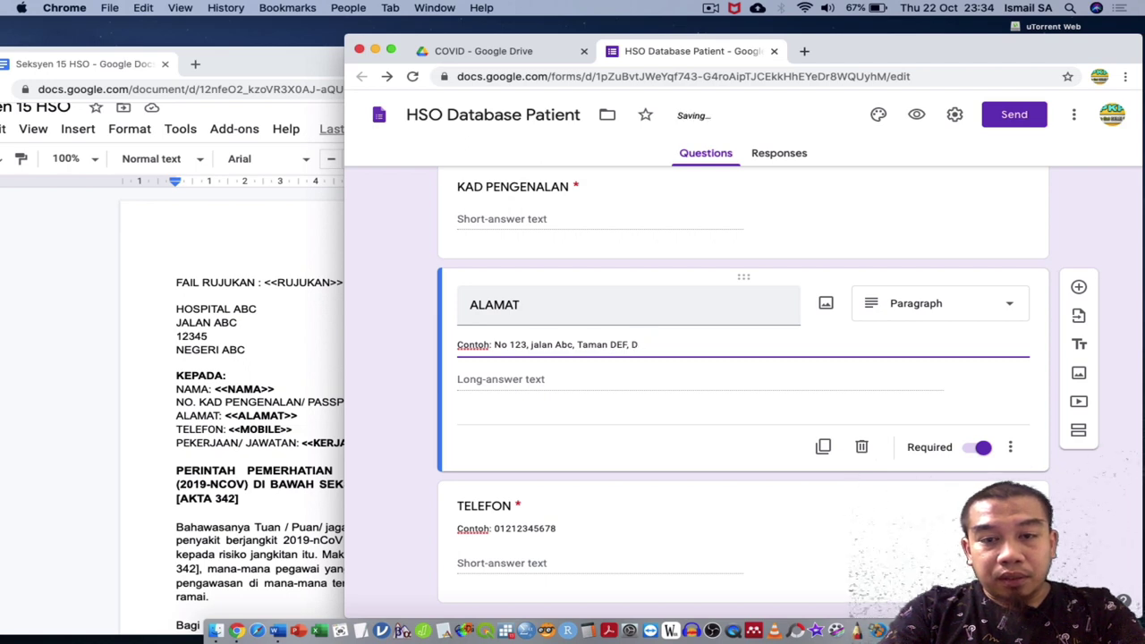
pyautogui.write('Daerah')
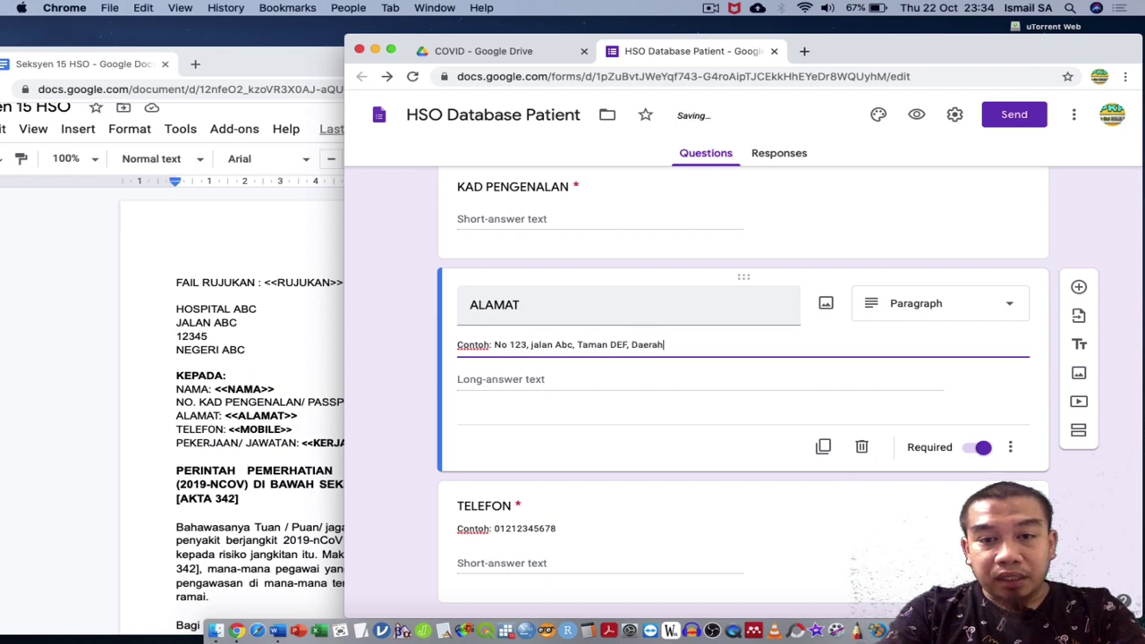
pyautogui.write(' ABC, Ne')
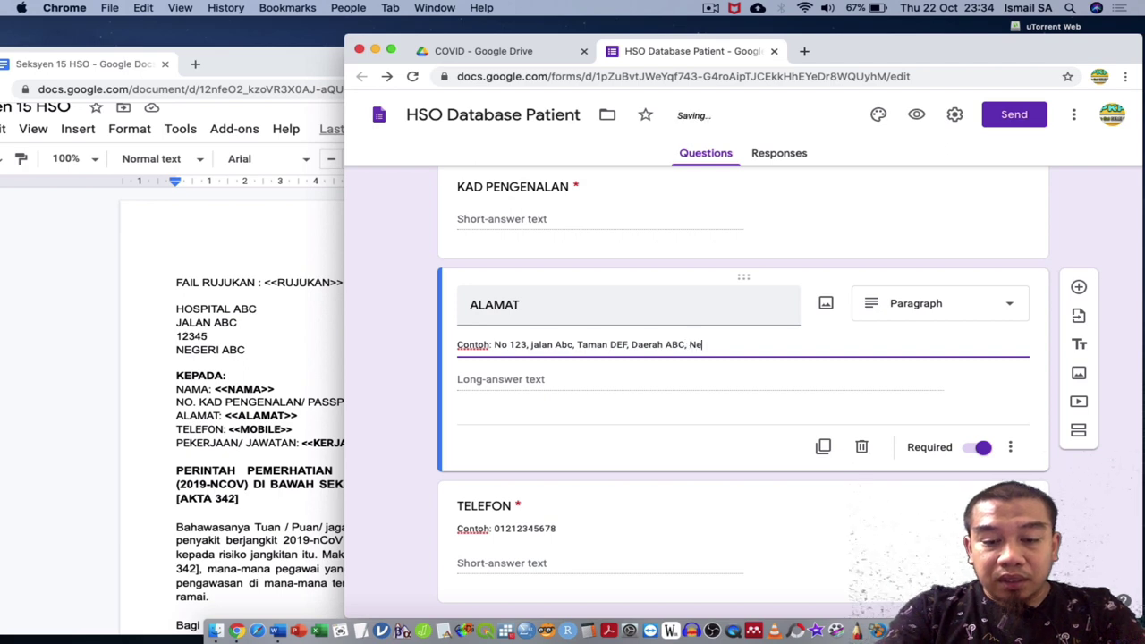
pyautogui.write('geri ABC')
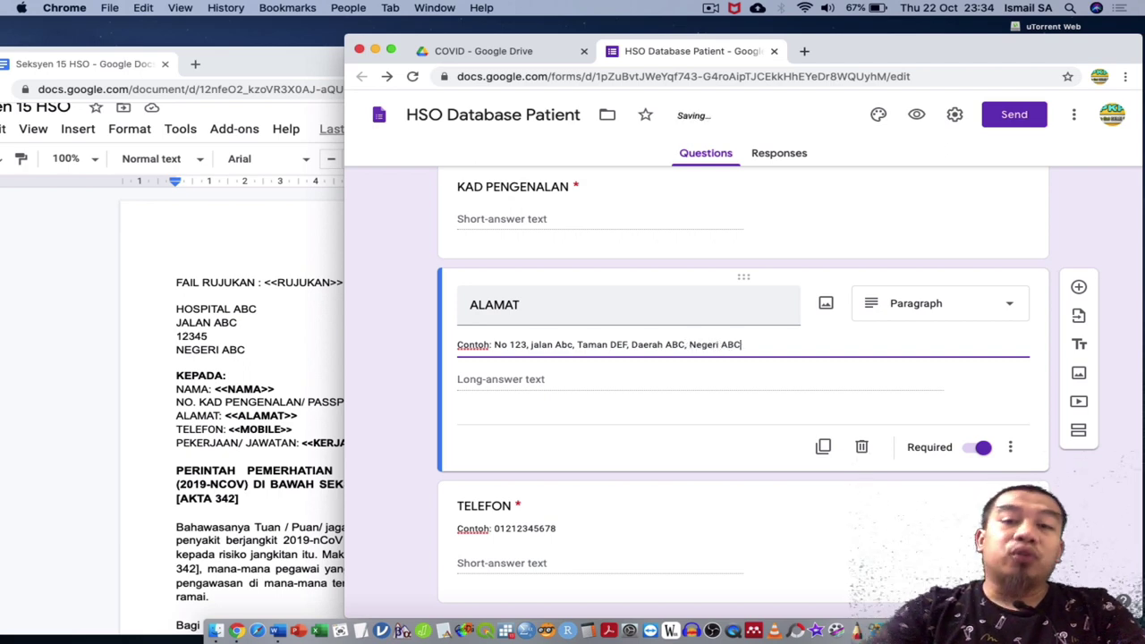
# Step: Duplicate the TELEFON question and retitle the copy PEKERJAAN
pyautogui.scroll(-1, 536, 366)
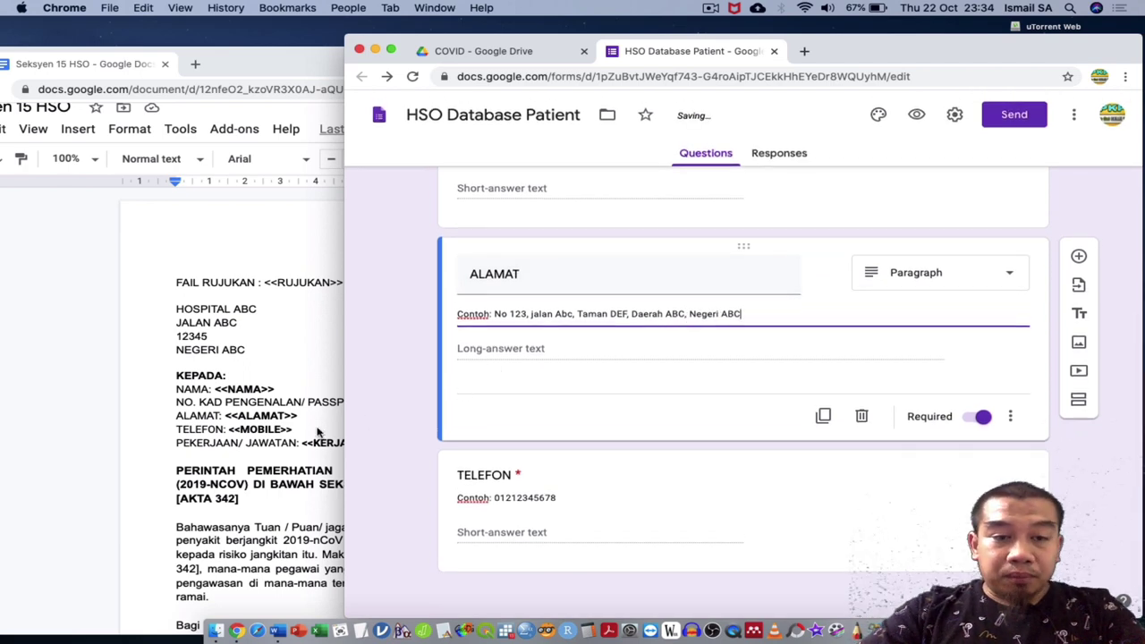
pyautogui.click(620, 499)
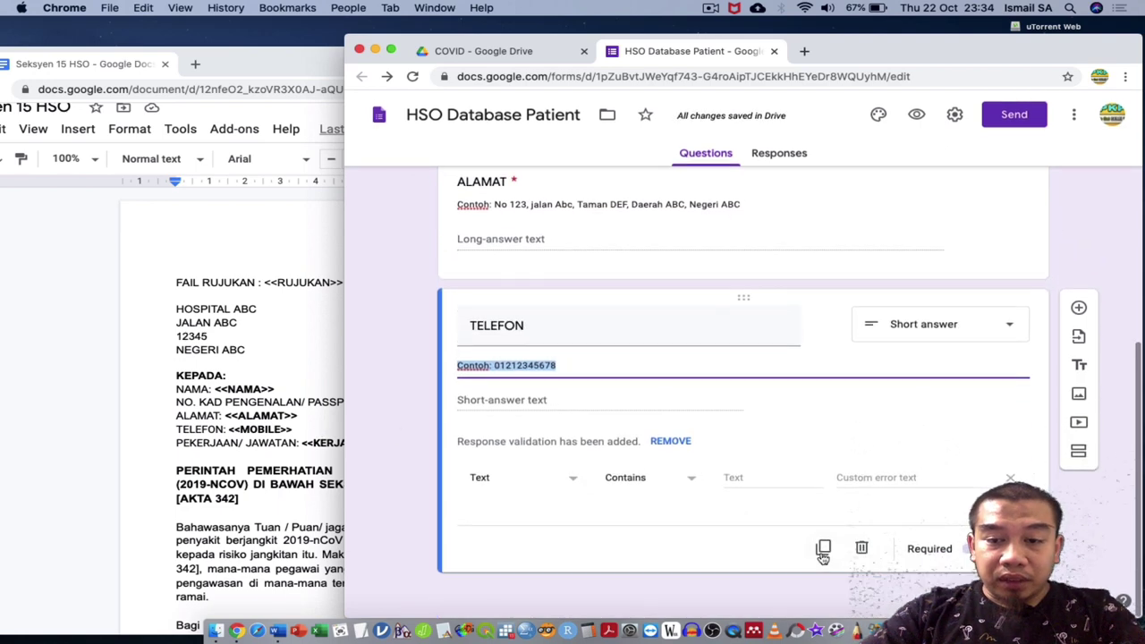
pyautogui.click(823, 549)
pyautogui.write('PEKERJAAN')
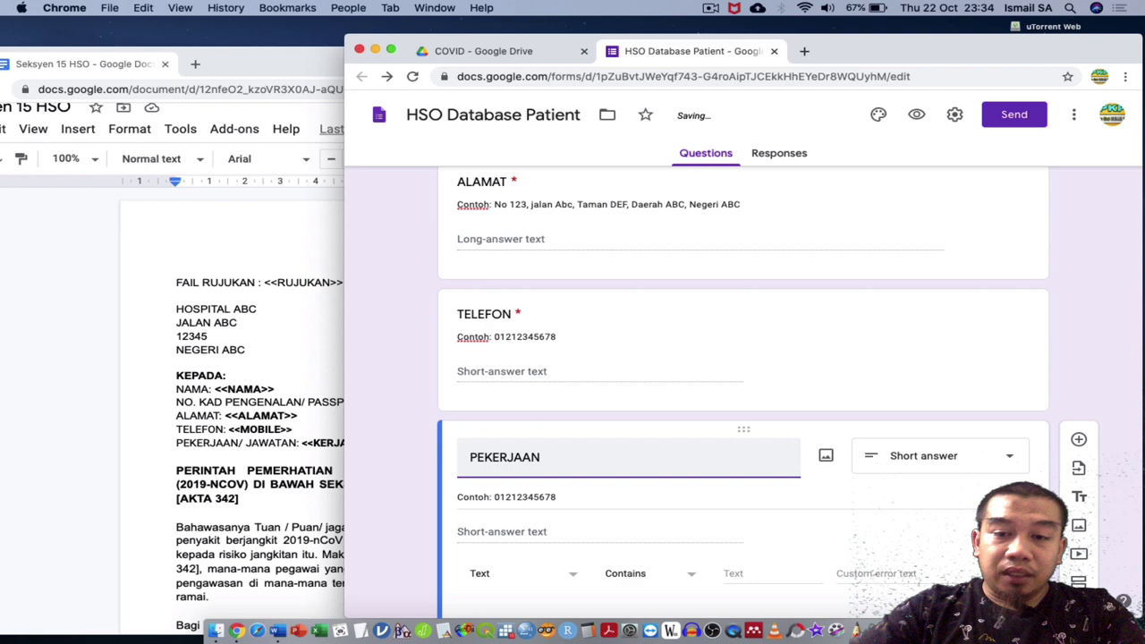
# Step: Change the PEKERJAAN question to multiple choice and clear its copied description
pyautogui.scroll(-2, 743, 403)
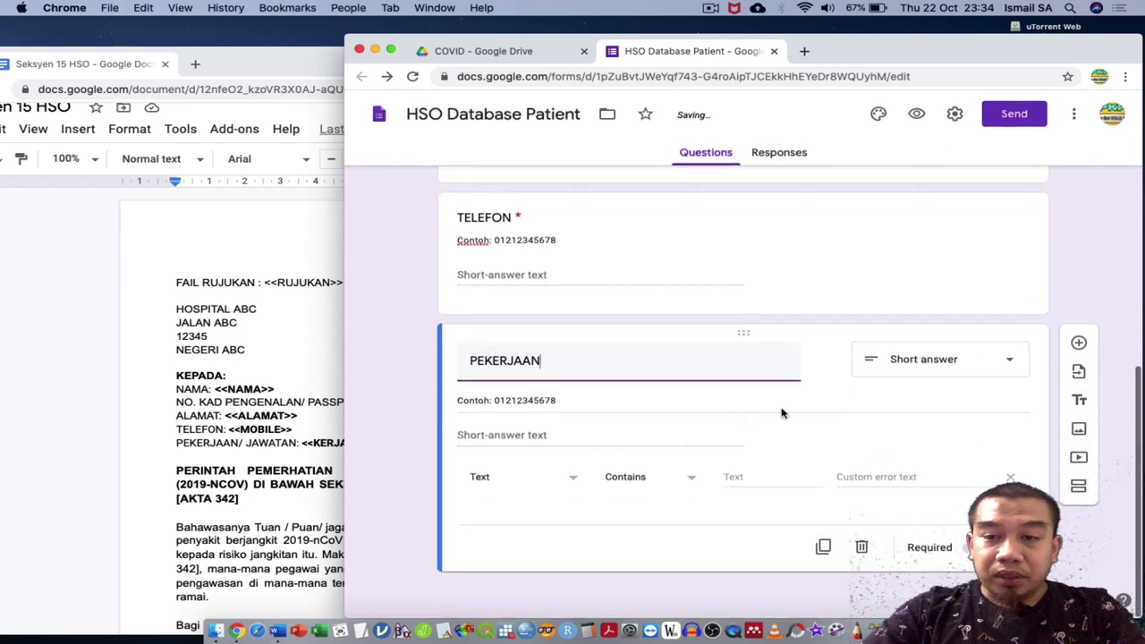
pyautogui.click(933, 359)
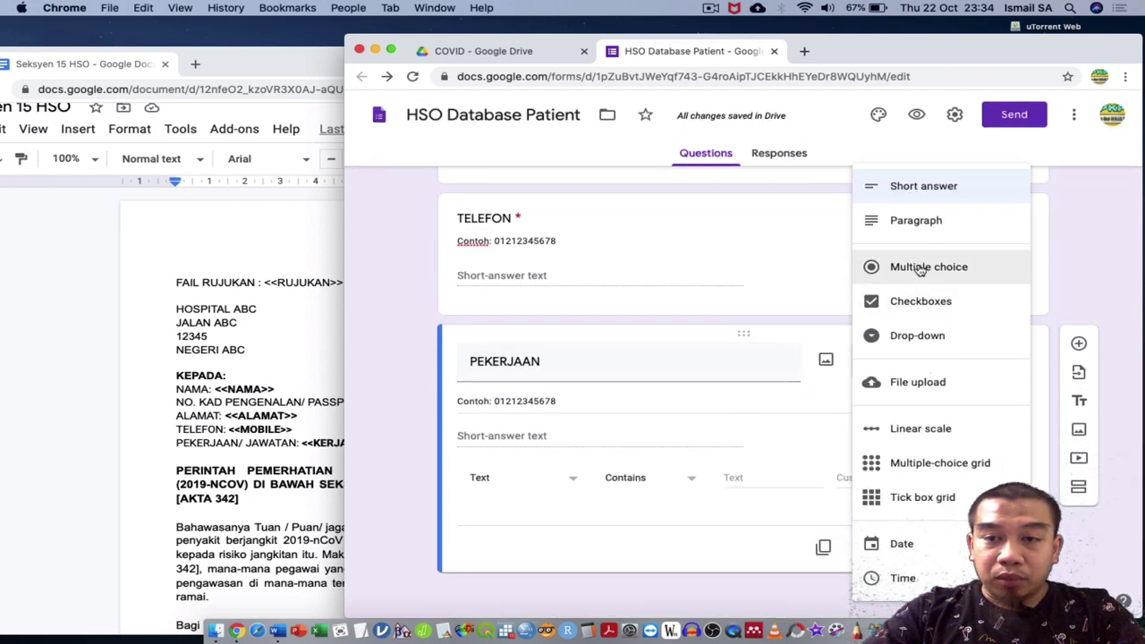
pyautogui.click(903, 266)
pyautogui.tripleClick(558, 422)
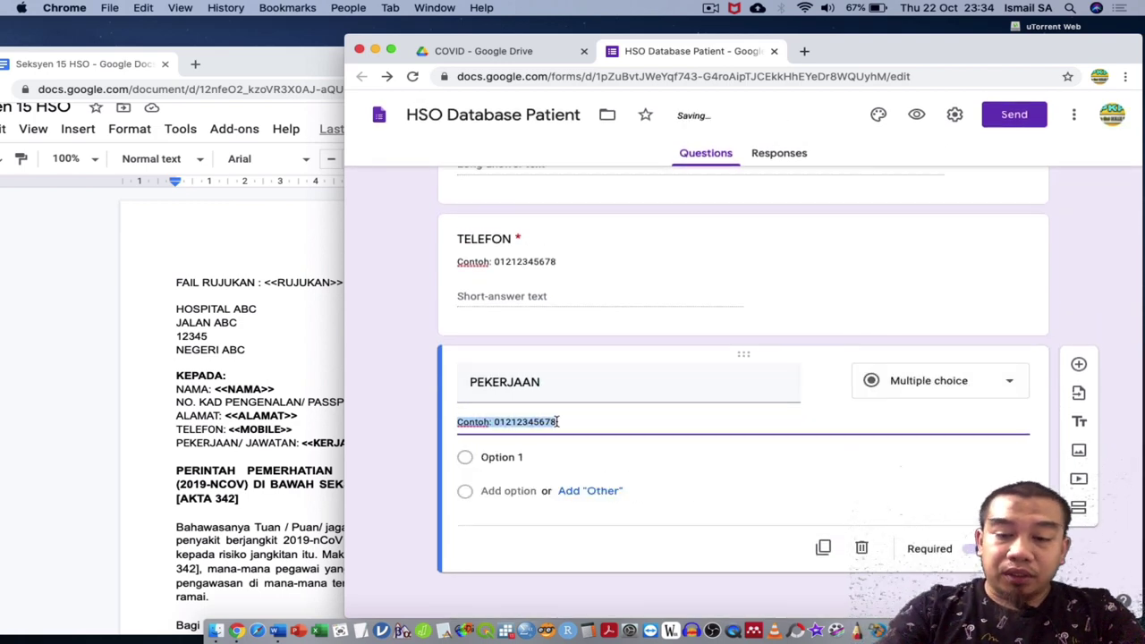
pyautogui.press('BackSpace')
pyautogui.press('BackSpace')
# Step: Give the PEKERJAAN question the options PEGAWAI AWAM and PEKERJA SWASTA plus an "Other" option
pyautogui.click(571, 459)
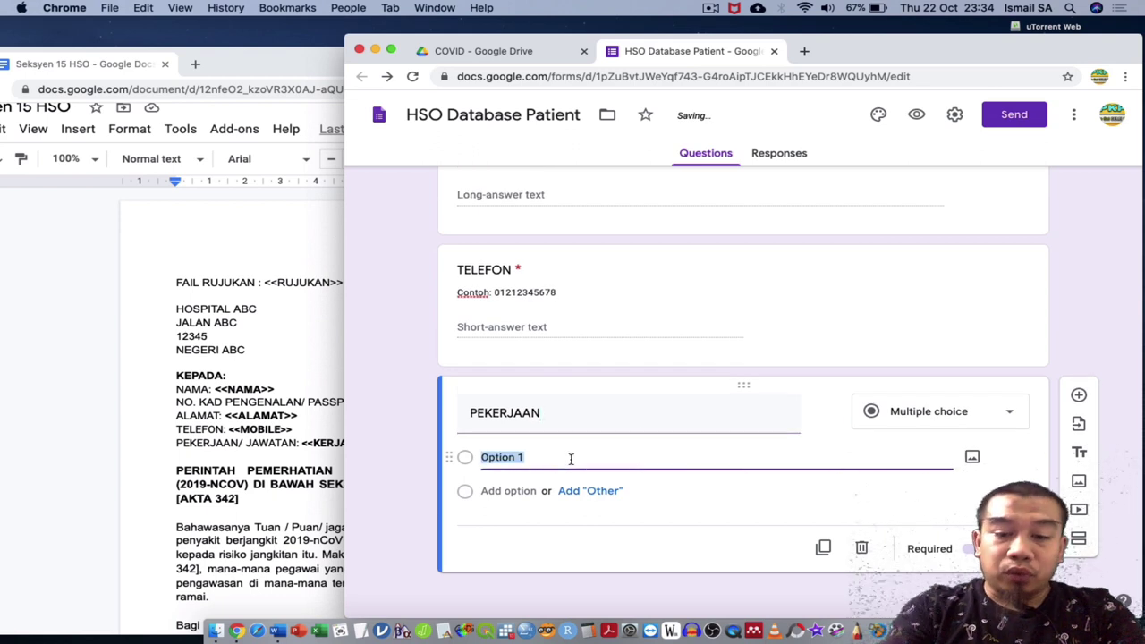
pyautogui.write('PEGAWAI AW')
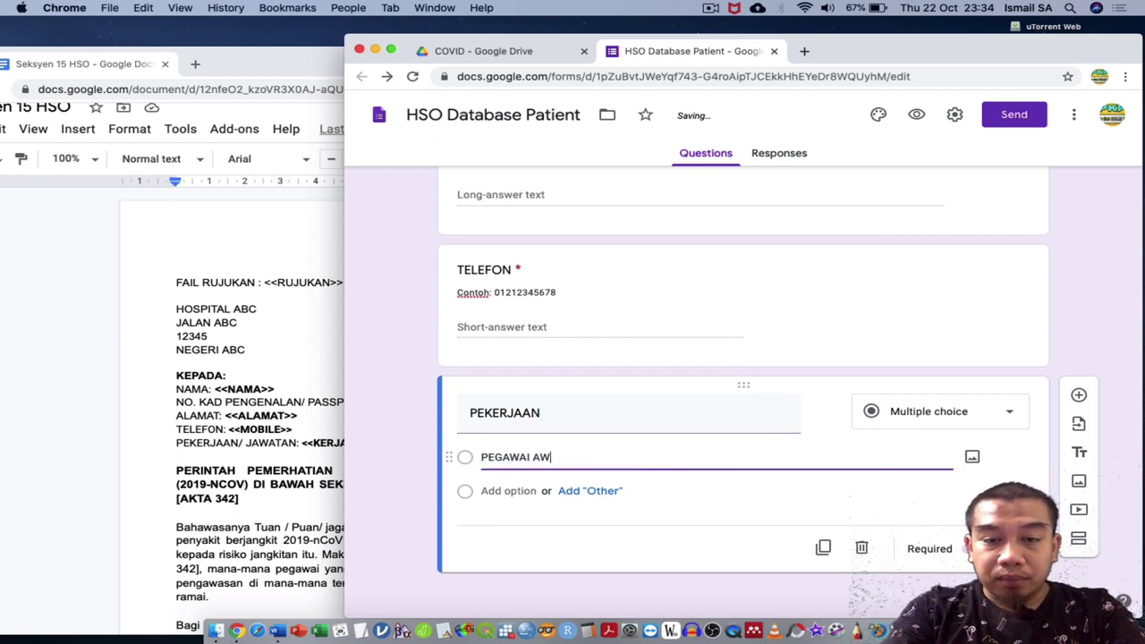
pyautogui.write('AM')
pyautogui.press('Return')
pyautogui.write('PE')
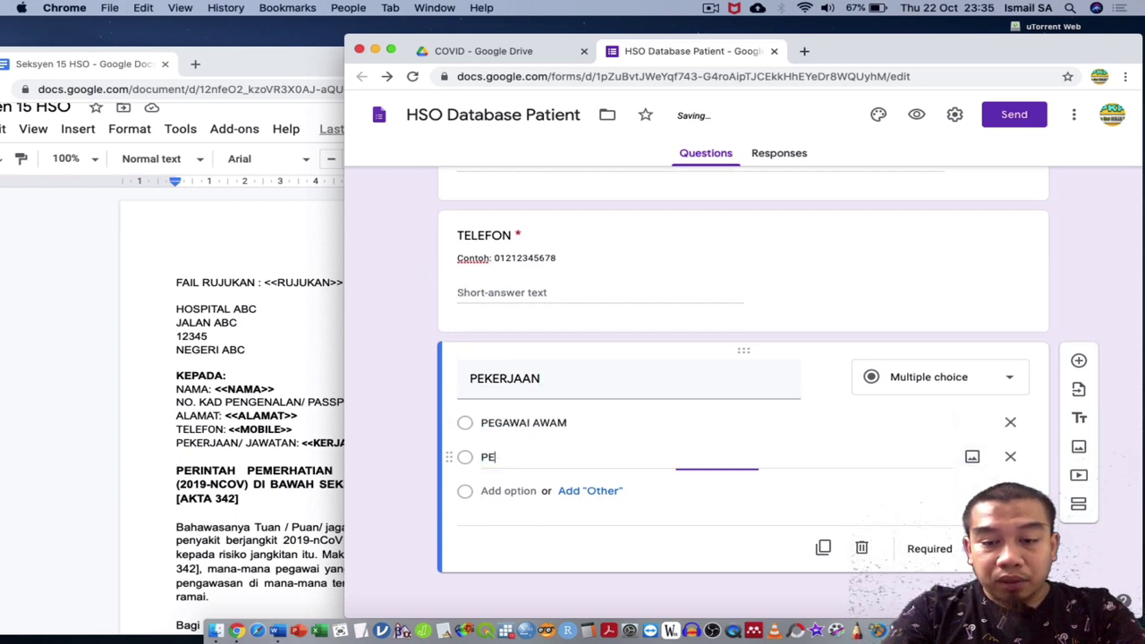
pyautogui.write('KERJA SWASTA')
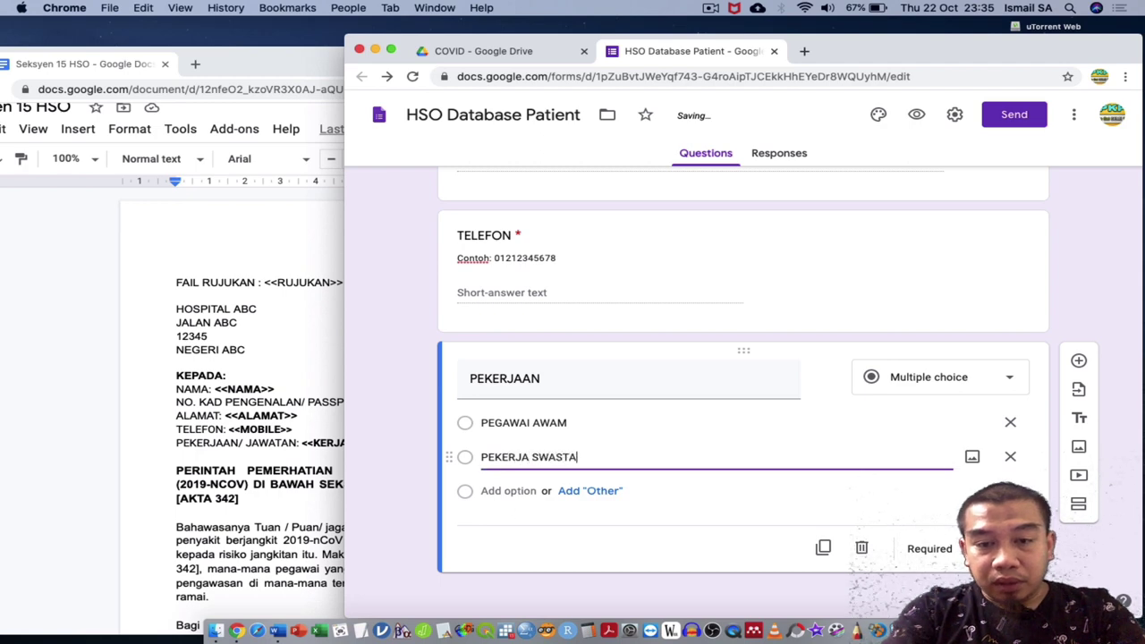
pyautogui.click(589, 491)
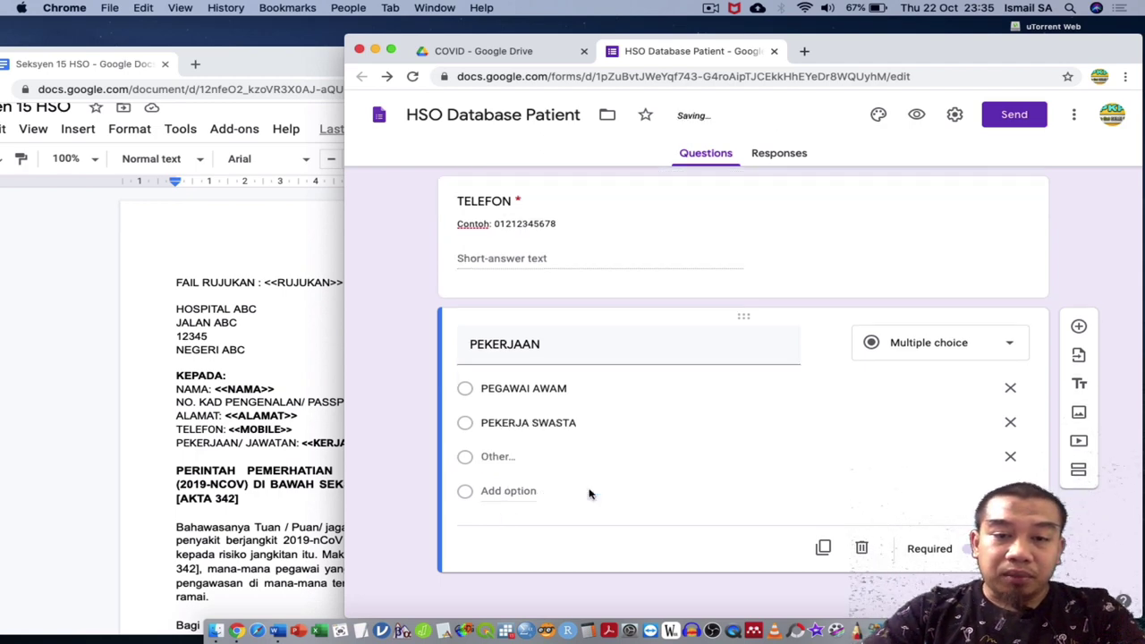
# Step: Duplicate the PEKERJAAN question, check the letter template for the remaining placeholders, and set the copy's type to Date
pyautogui.click(821, 548)
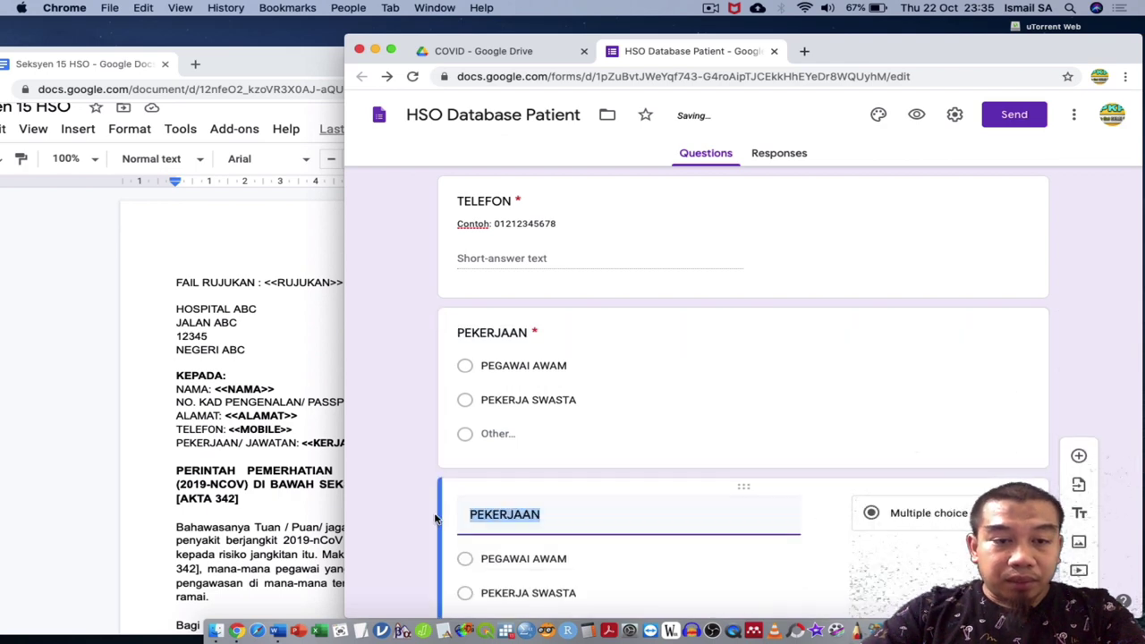
pyautogui.scroll(-7, 271, 524)
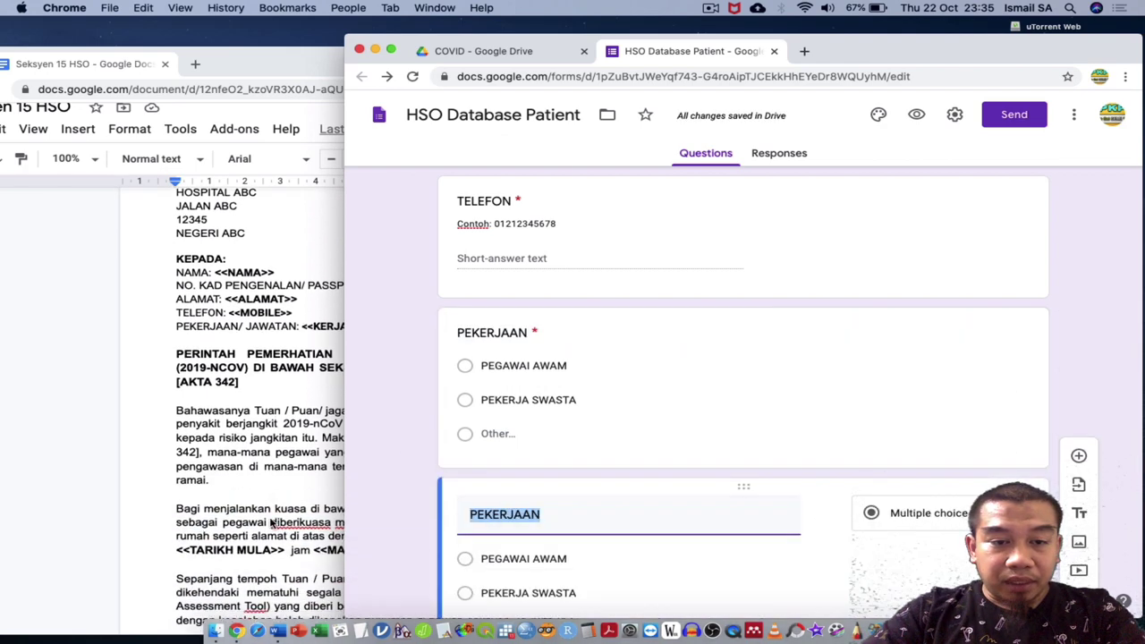
pyautogui.click(288, 402)
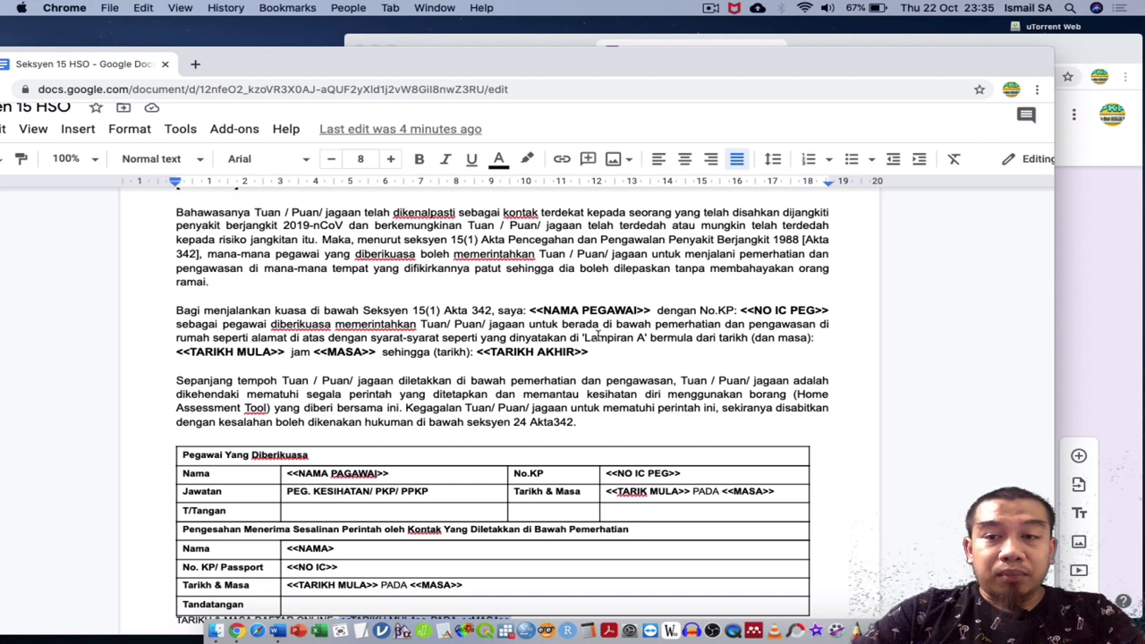
pyautogui.click(1114, 259)
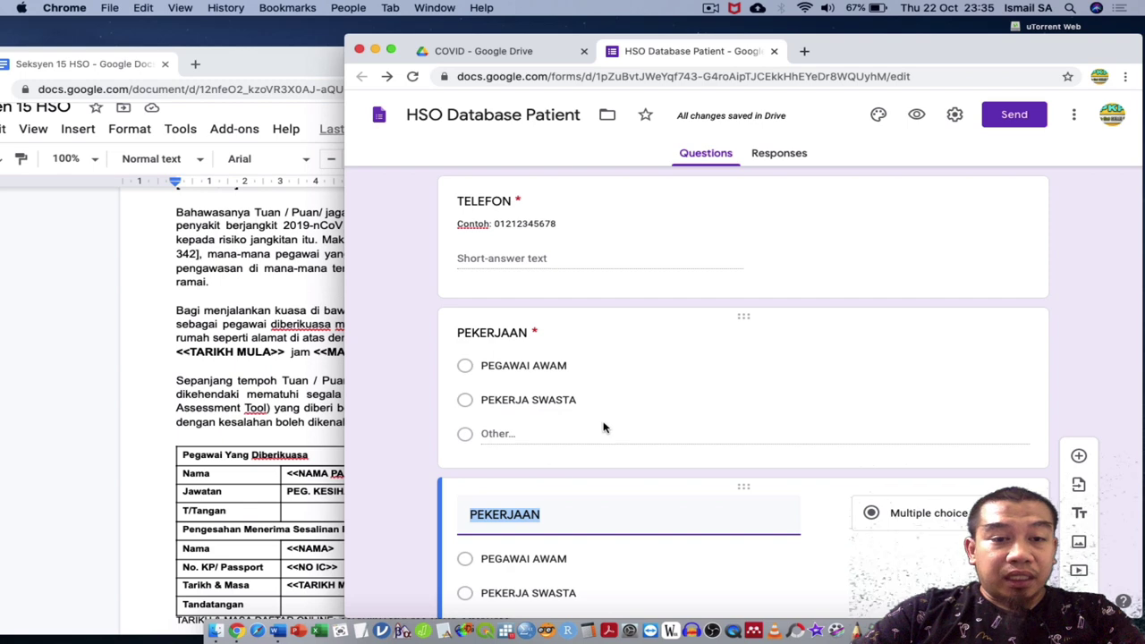
pyautogui.click(907, 521)
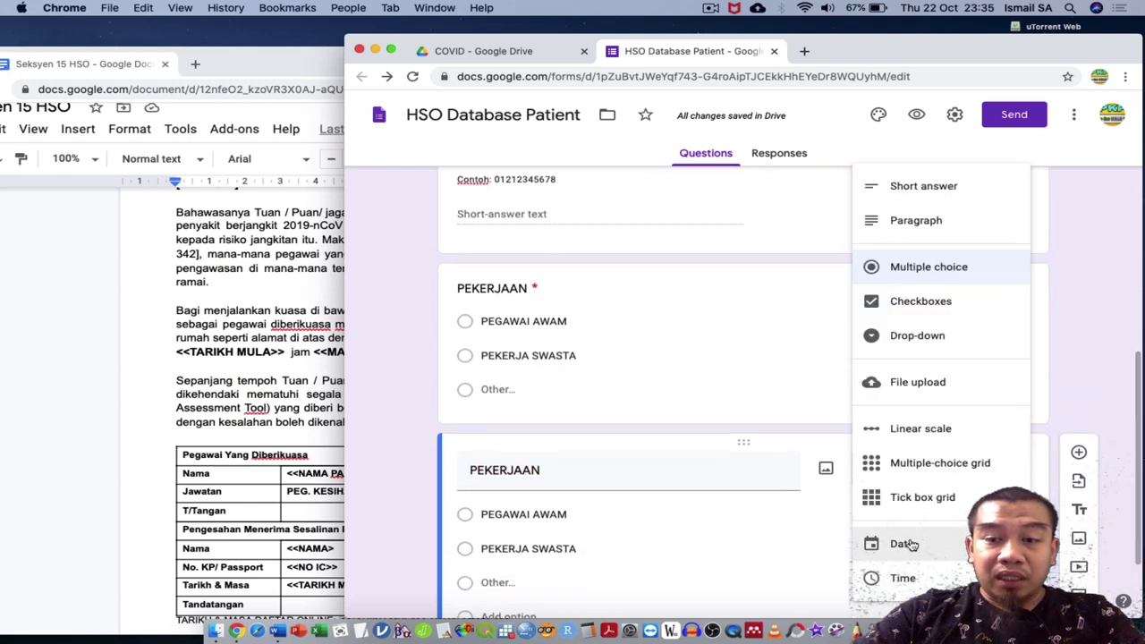
pyautogui.click(899, 544)
# Step: Retitle the new date question TARIKH MULA
pyautogui.tripleClick(640, 479)
pyautogui.write('DAT')
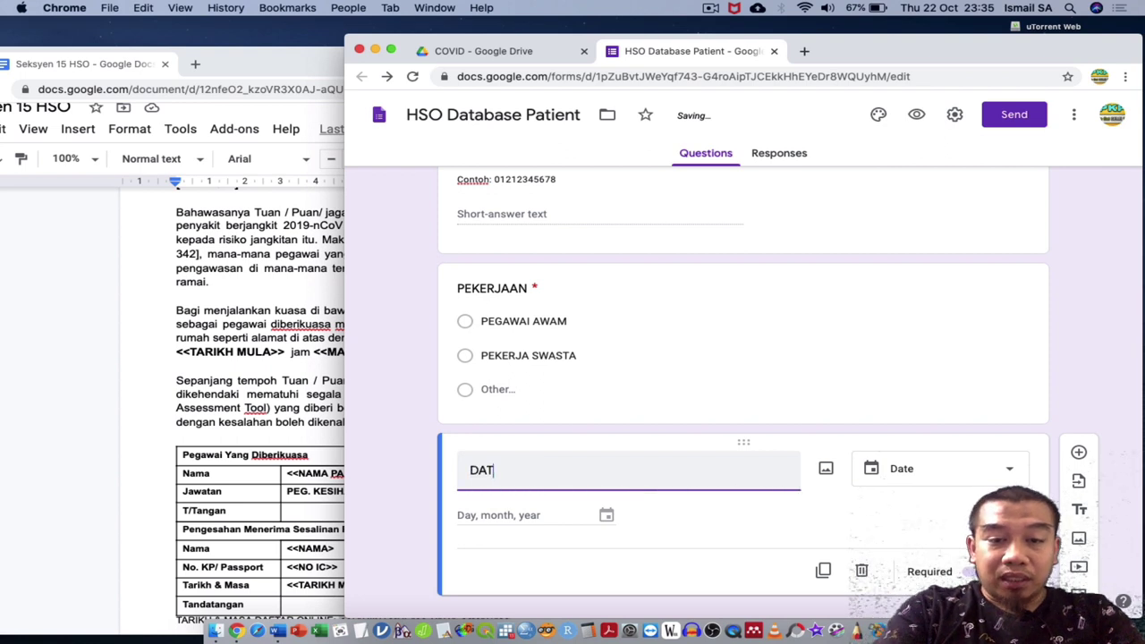
pyautogui.press('BackSpace')
pyautogui.press('BackSpace')
pyautogui.press('BackSpace')
pyautogui.write('TARIKH ')
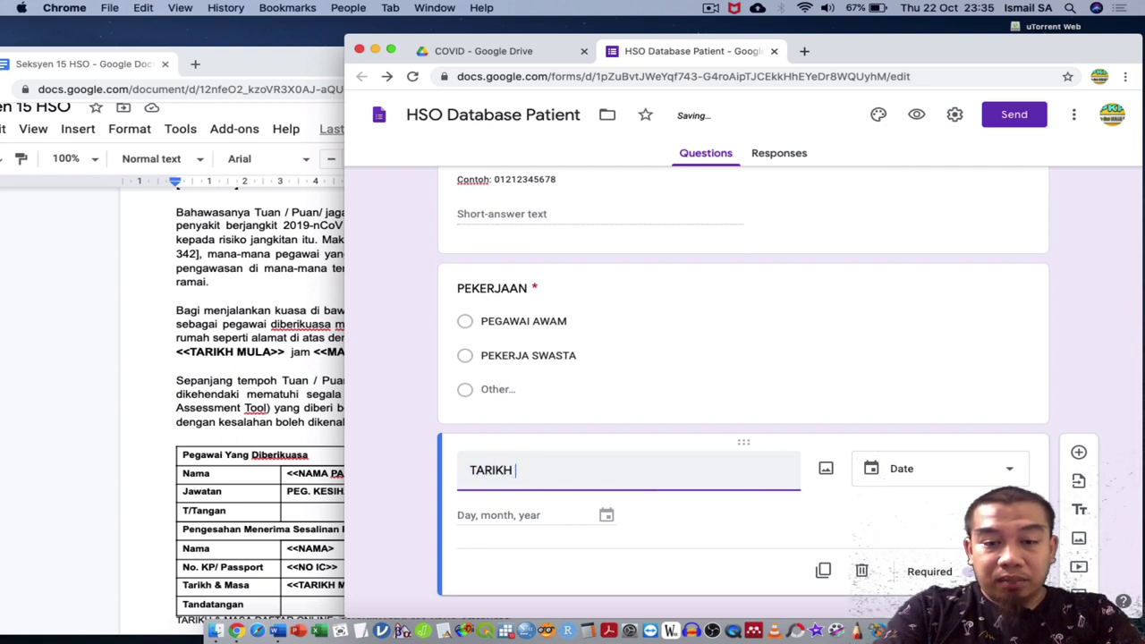
pyautogui.write('MULA')
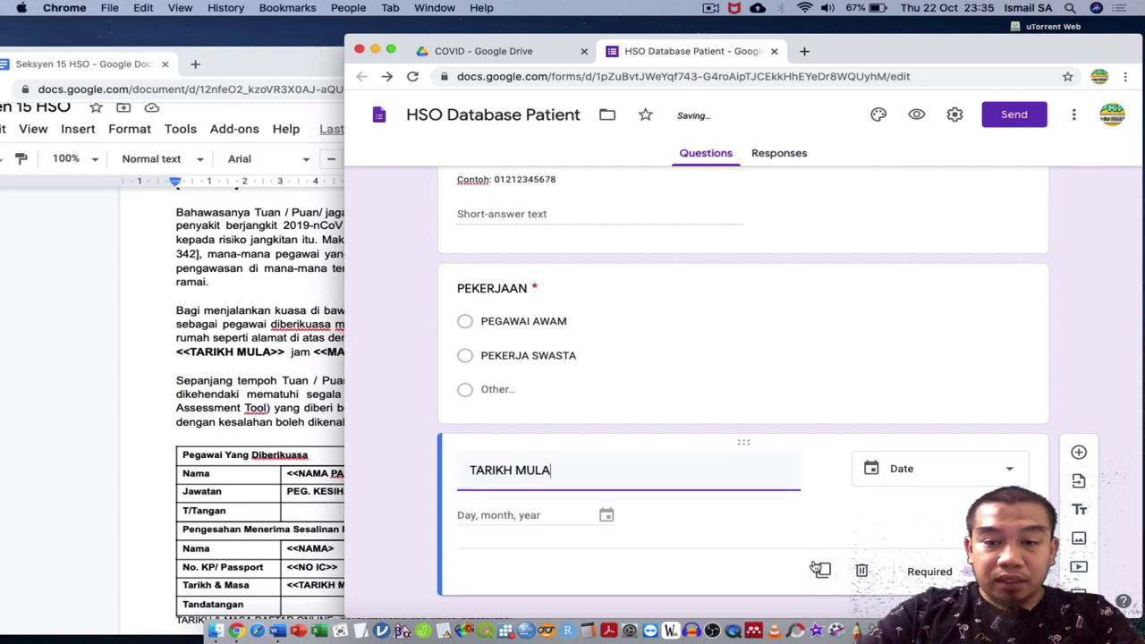
# Step: Duplicate the TARIKH MULA question and set the copy's type to Time
pyautogui.click(821, 570)
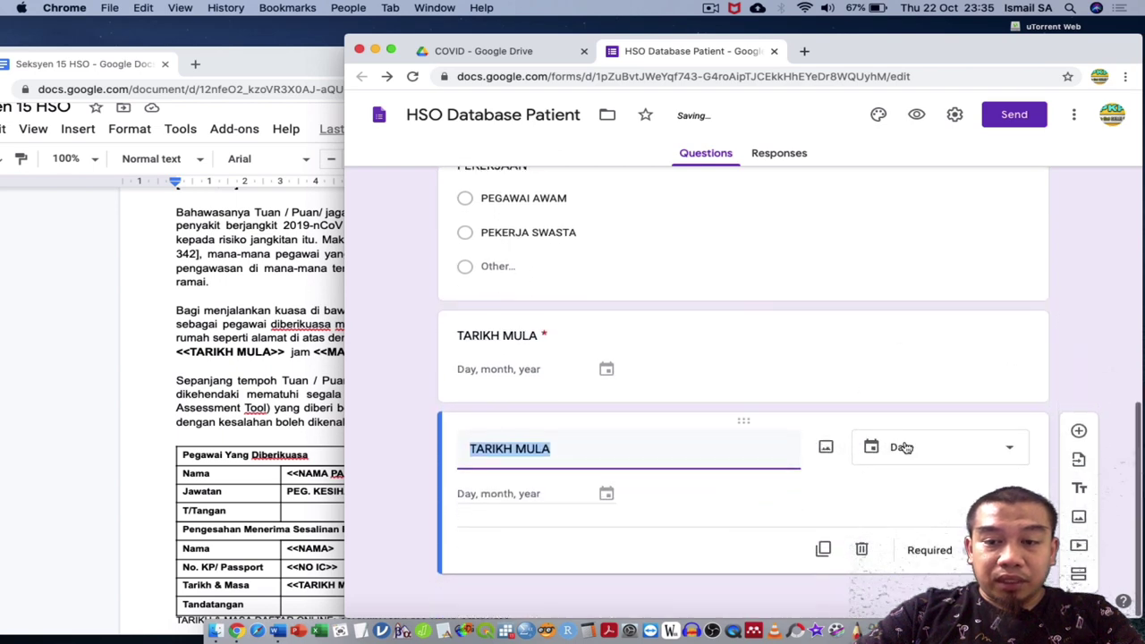
pyautogui.click(902, 449)
pyautogui.click(903, 521)
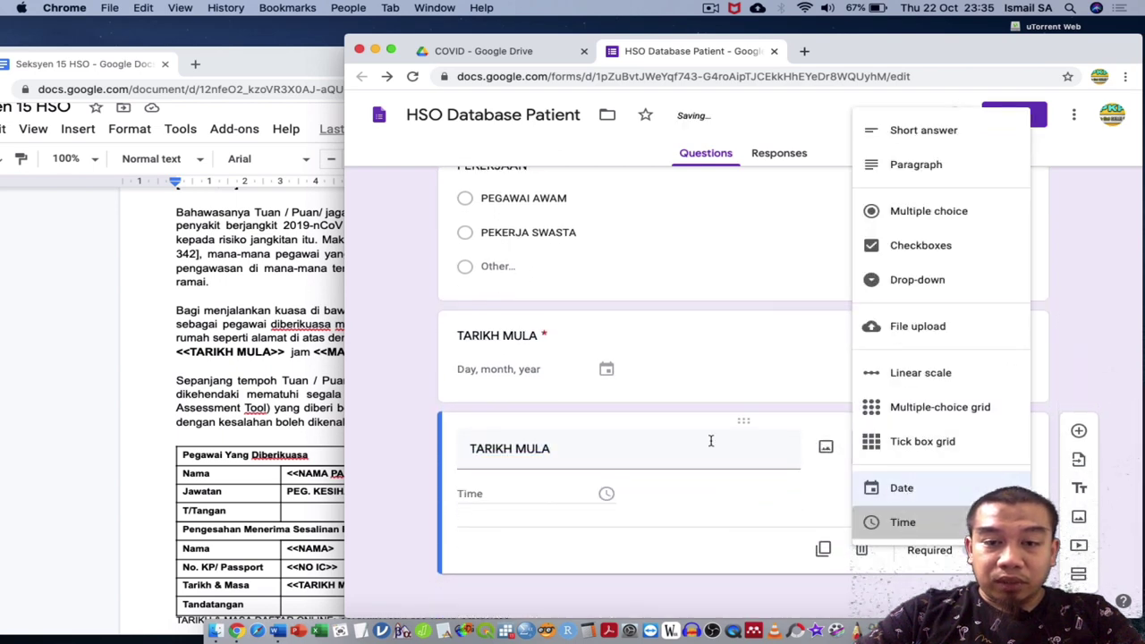
pyautogui.tripleClick(621, 442)
# Step: Include the time in the original TARIKH MULA date question
pyautogui.click(645, 356)
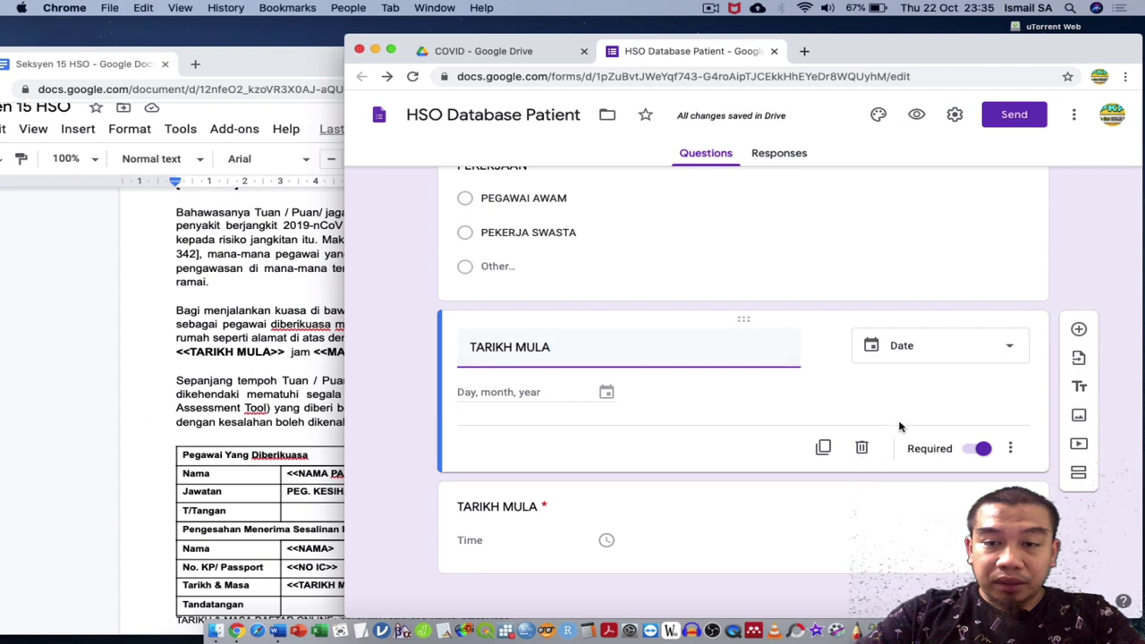
pyautogui.click(1013, 449)
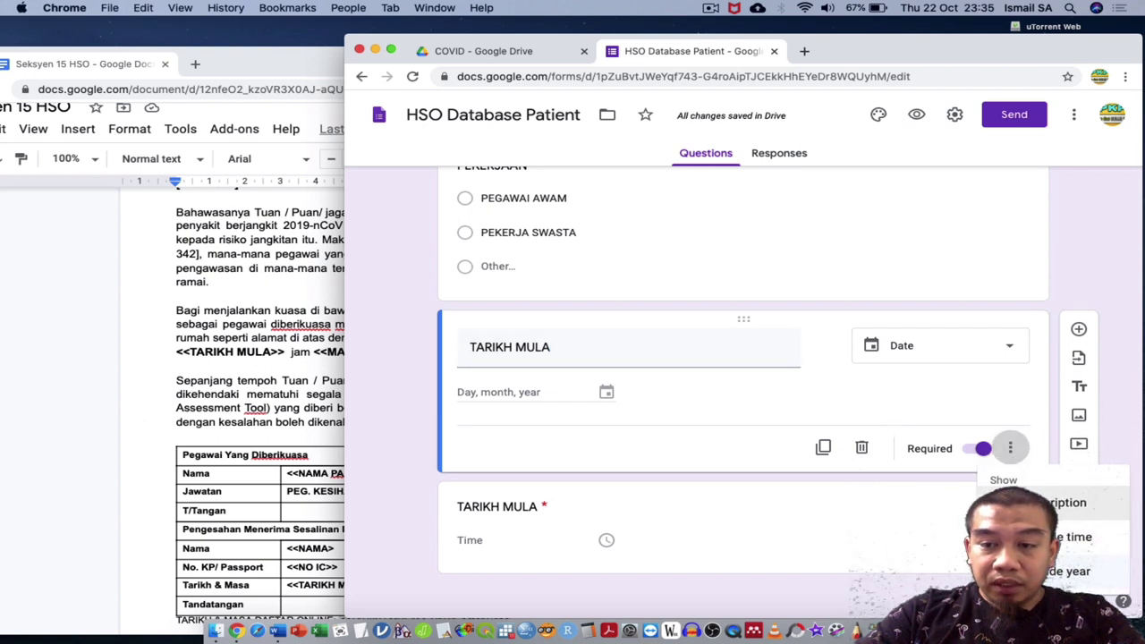
pyautogui.click(1042, 537)
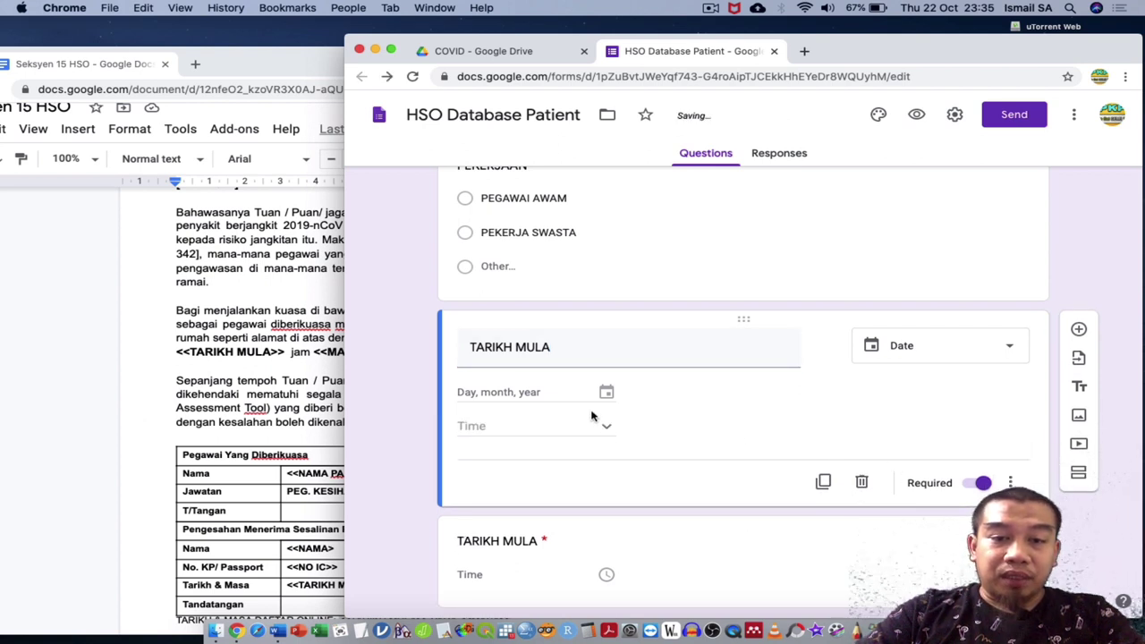
# Step: Retitle the duplicated TARIKH MULA time question TARIKH AKHIR and change its type to Date
pyautogui.scroll(-1, 593, 414)
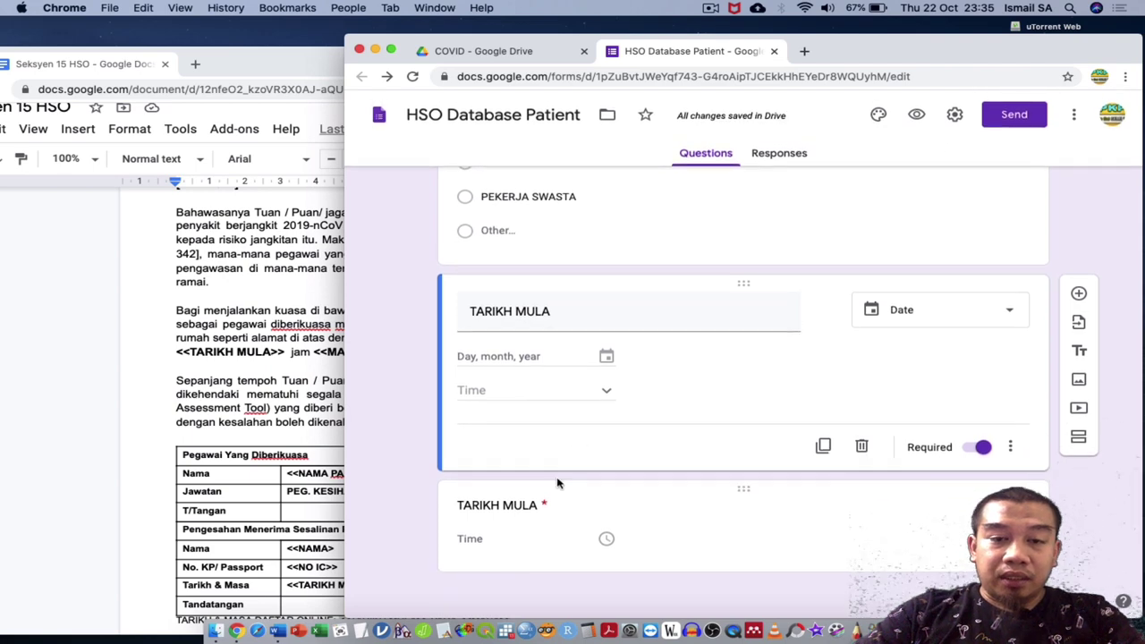
pyautogui.click(540, 506)
pyautogui.press('Right')
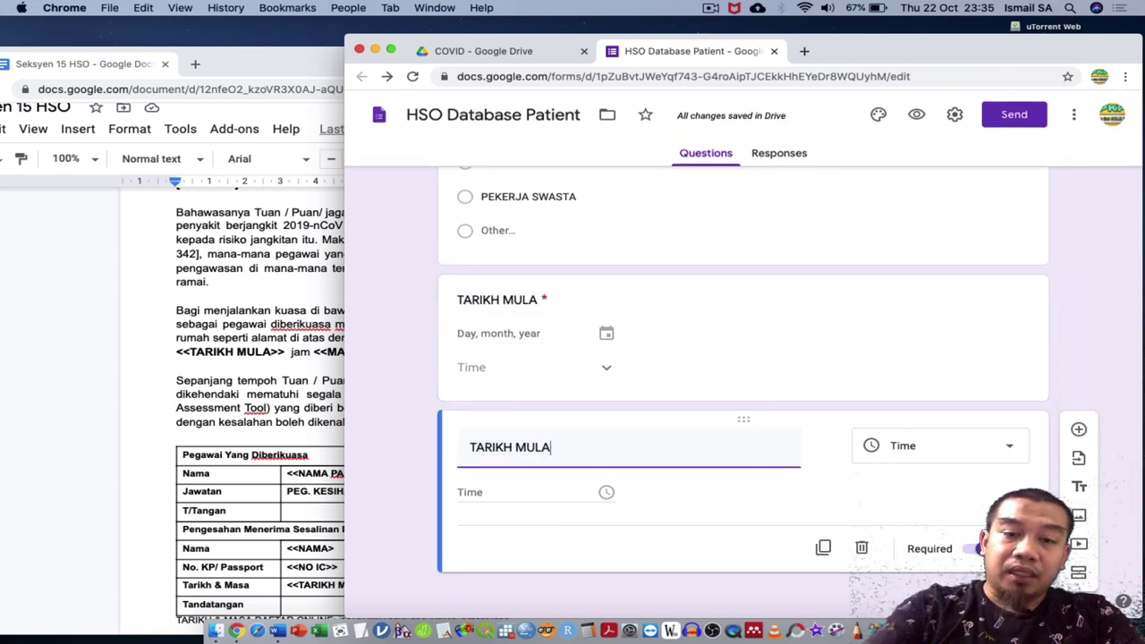
pyautogui.press('BackSpace')
pyautogui.press('BackSpace')
pyautogui.press('BackSpace')
pyautogui.press('BackSpace')
pyautogui.write('AKHIR')
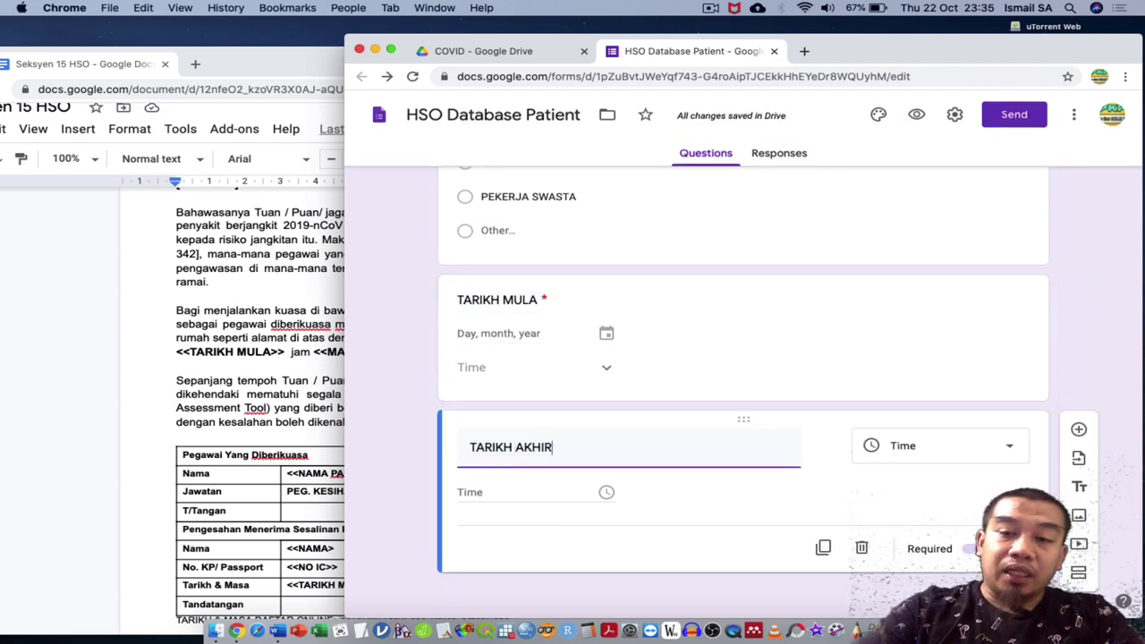
pyautogui.click(923, 445)
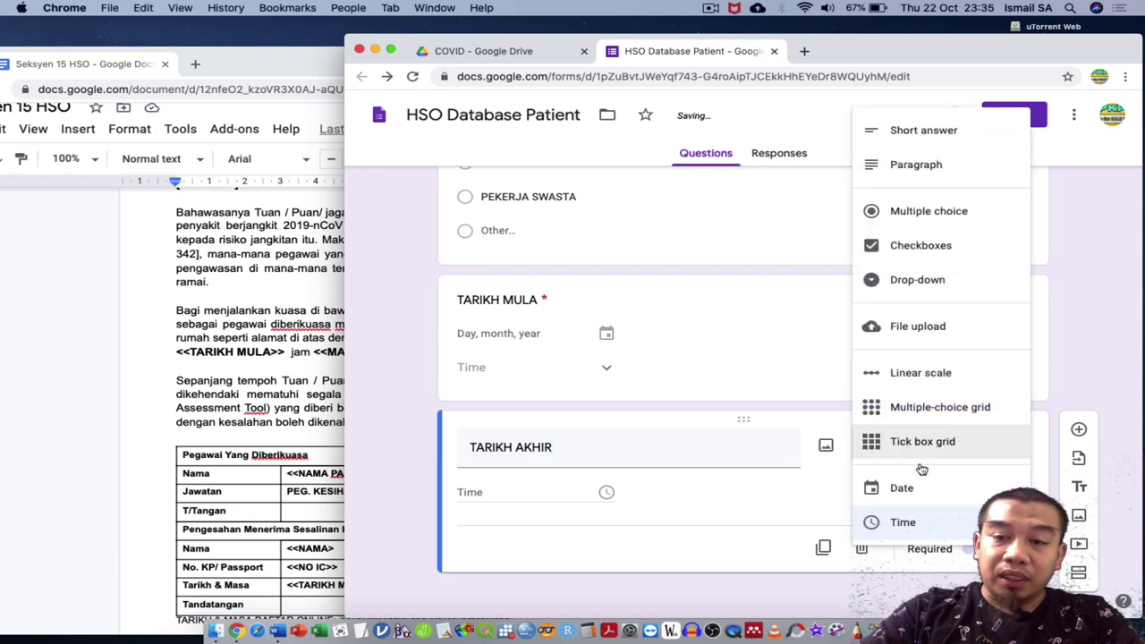
pyautogui.click(916, 486)
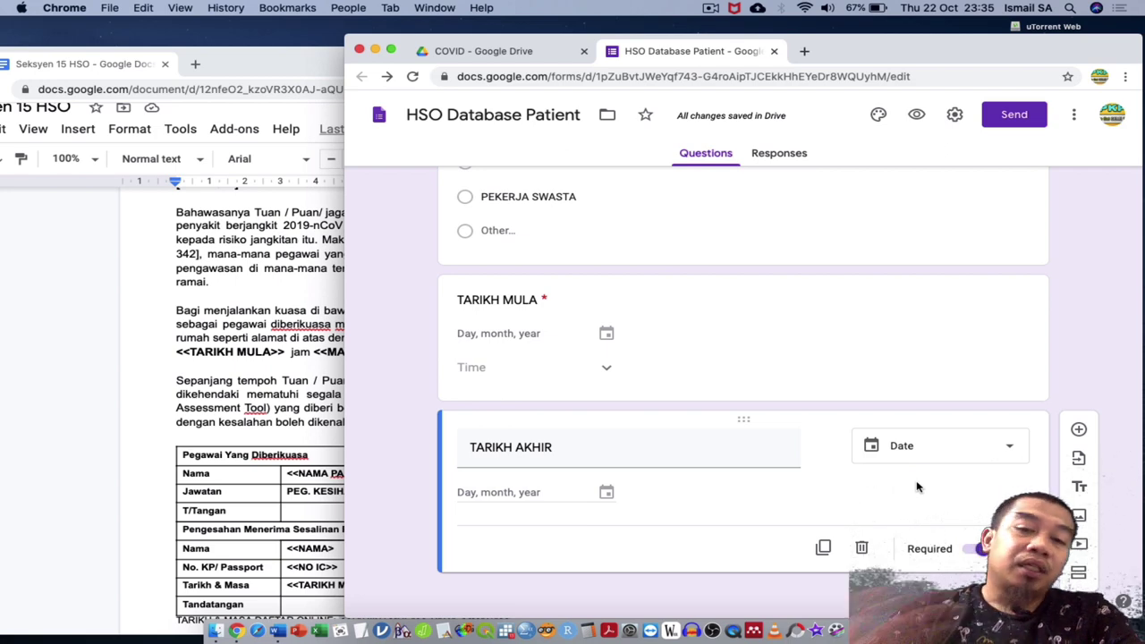
# Step: Check the officer placeholders in the letter, and append a hyphen and the officer's ID number to the PEGAWAI ABC option under NAMA PEGAWAI
pyautogui.click(318, 481)
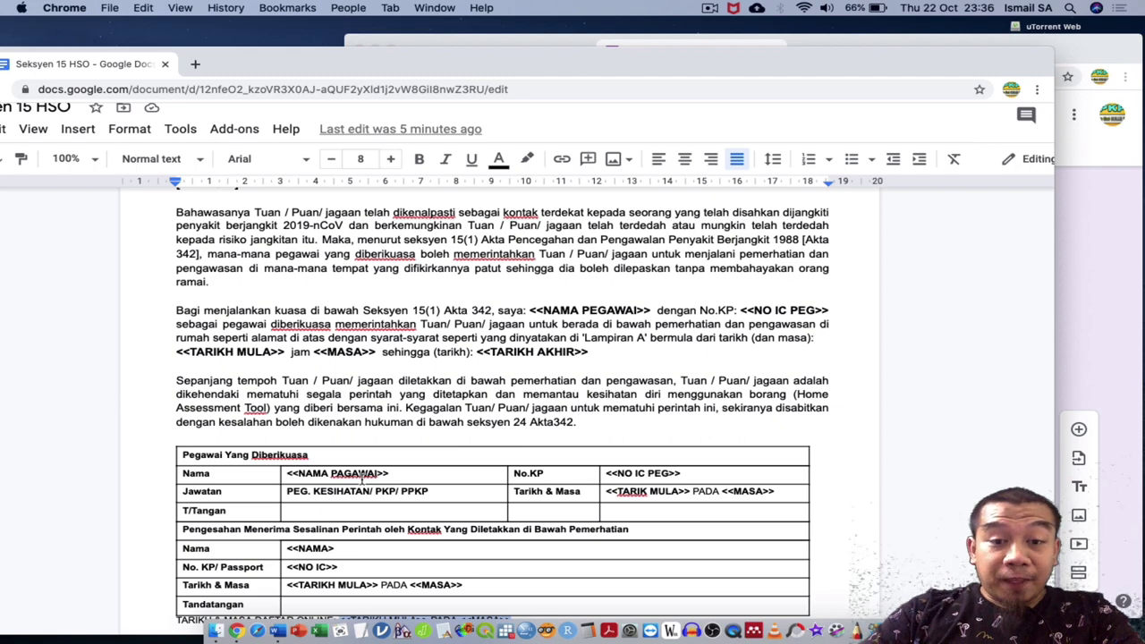
pyautogui.scroll(-2, 362, 478)
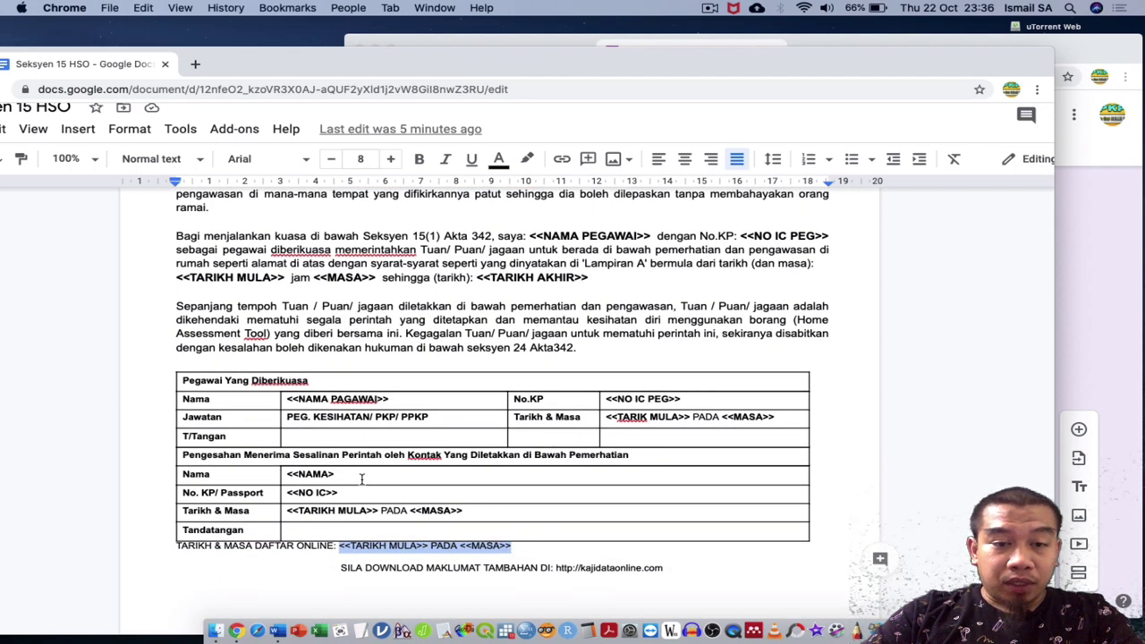
pyautogui.click(1127, 403)
pyautogui.scroll(15, 804, 417)
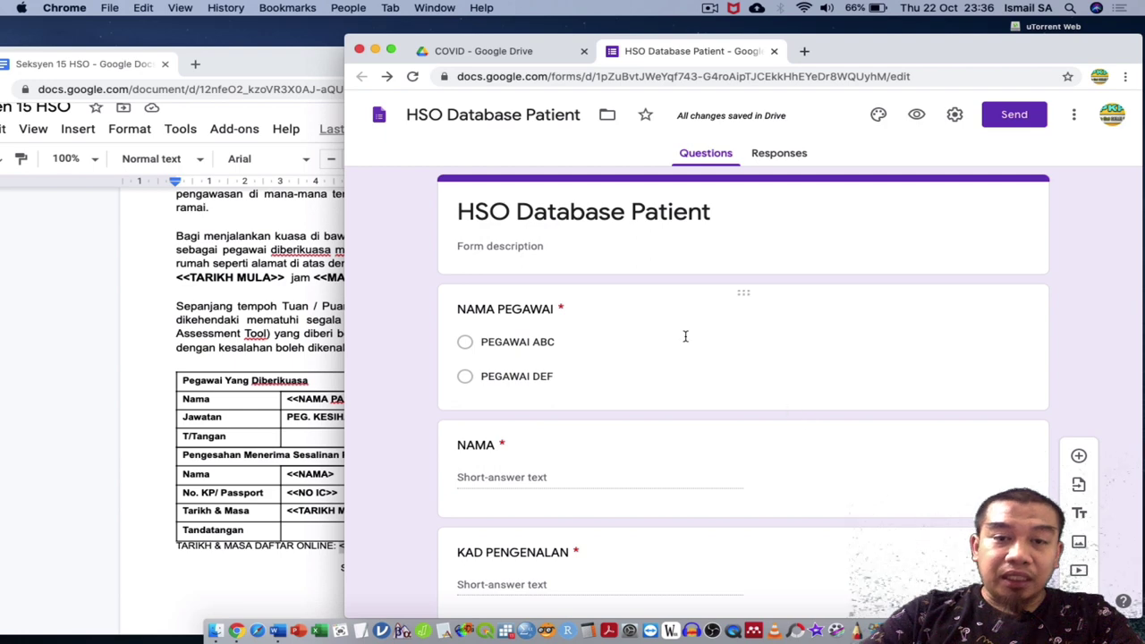
pyautogui.click(633, 338)
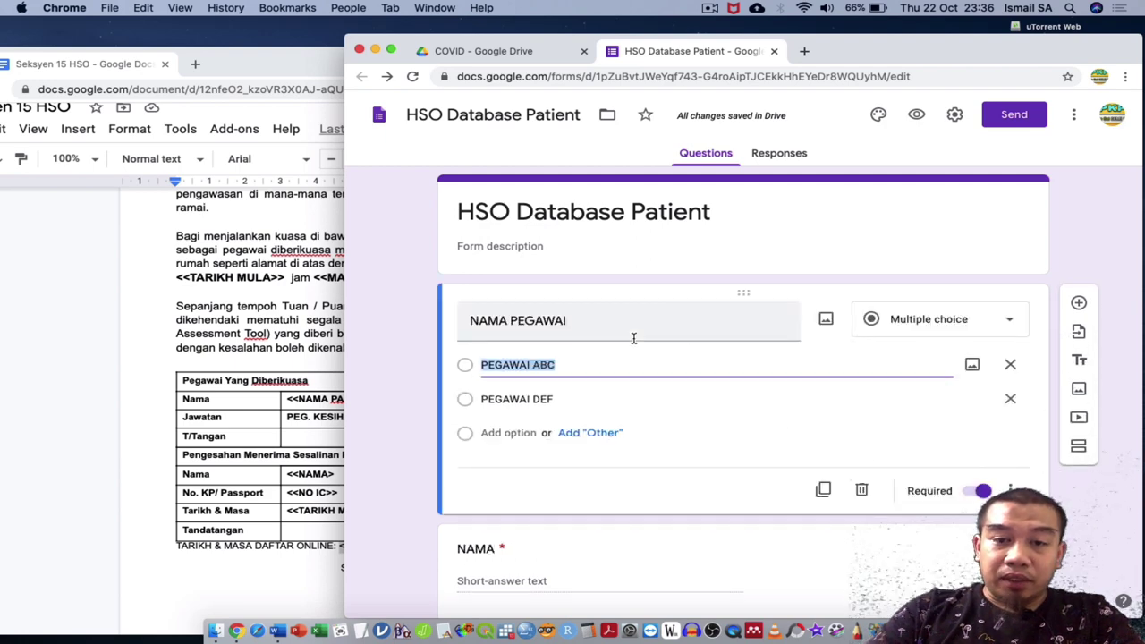
pyautogui.press('Right')
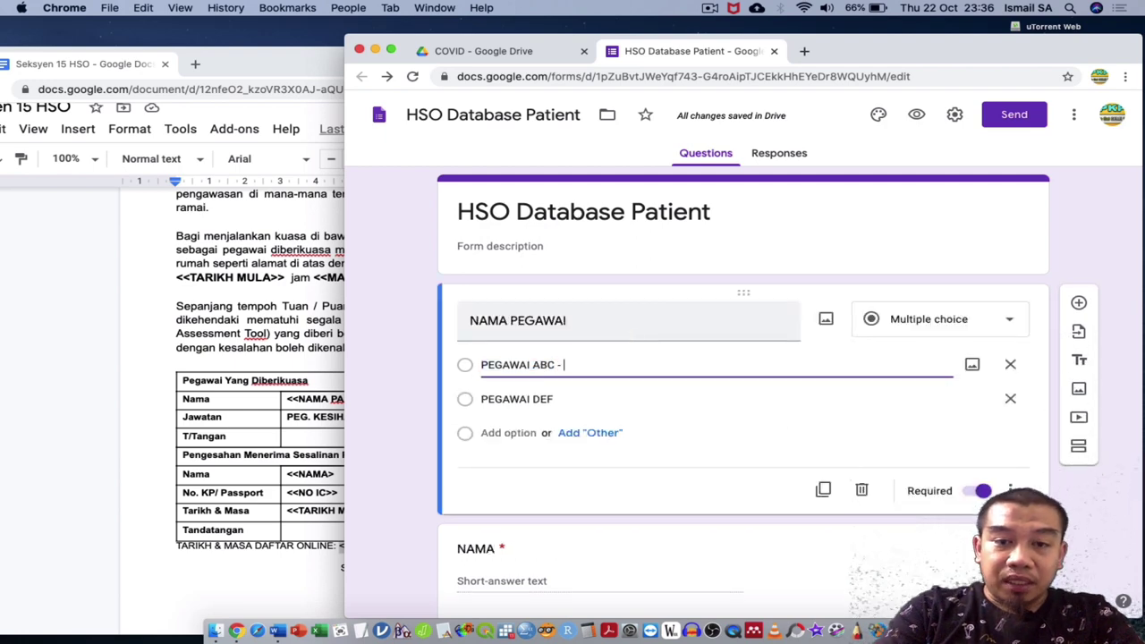
pyautogui.write('1234')
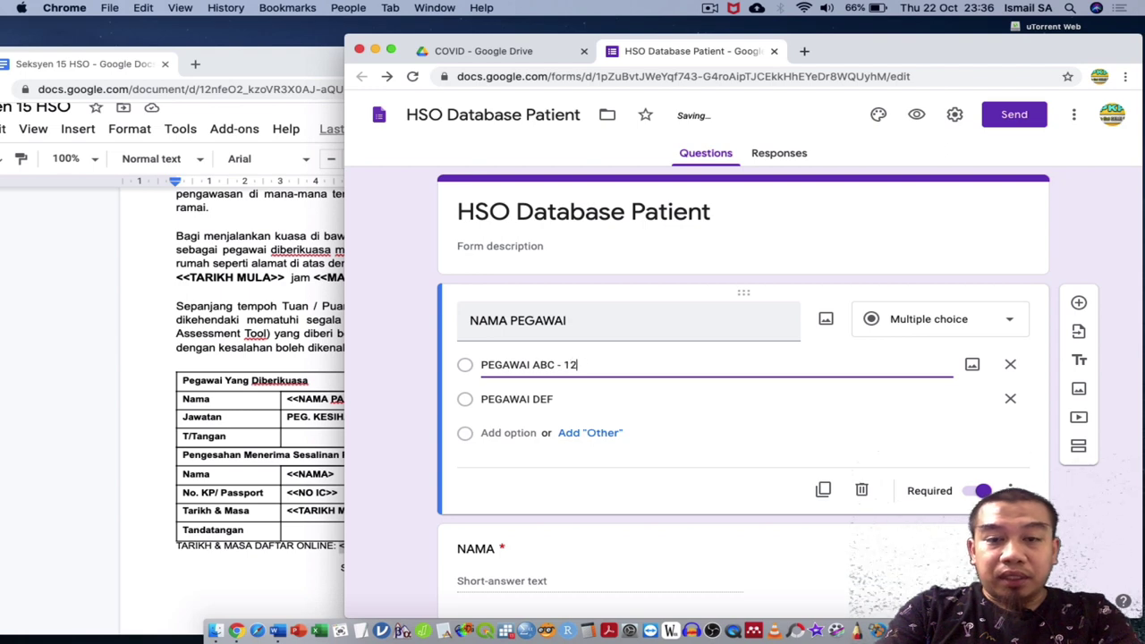
# Step: Append a hyphen and the officer's ID number to the PEGAWAI DEF option under NAMA PEGAWAI
pyautogui.click(596, 399)
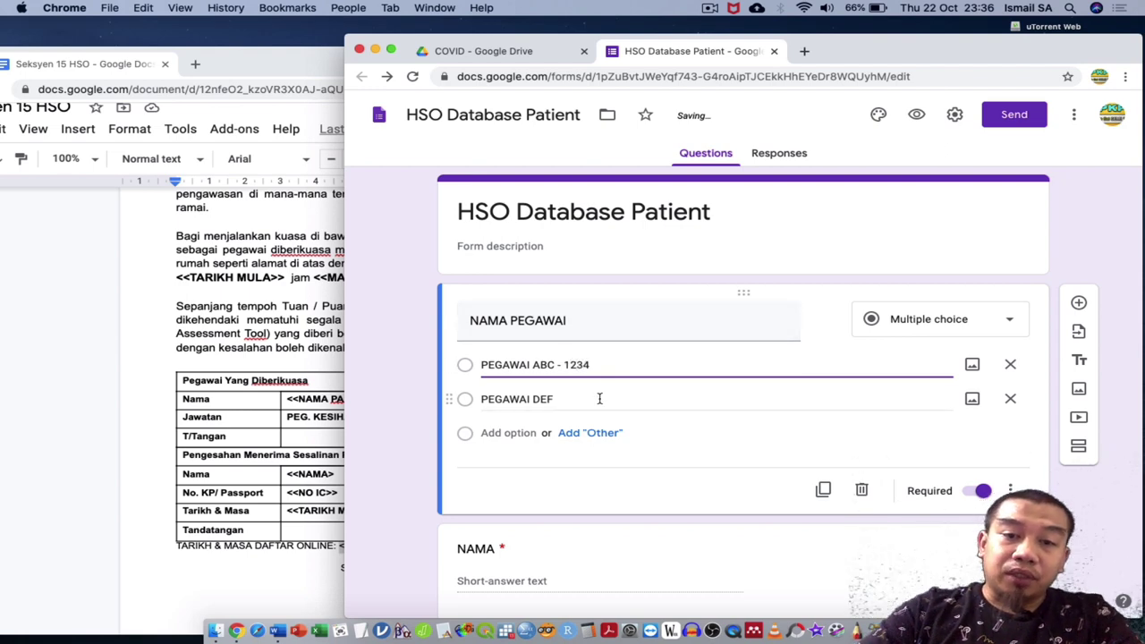
pyautogui.press('Right')
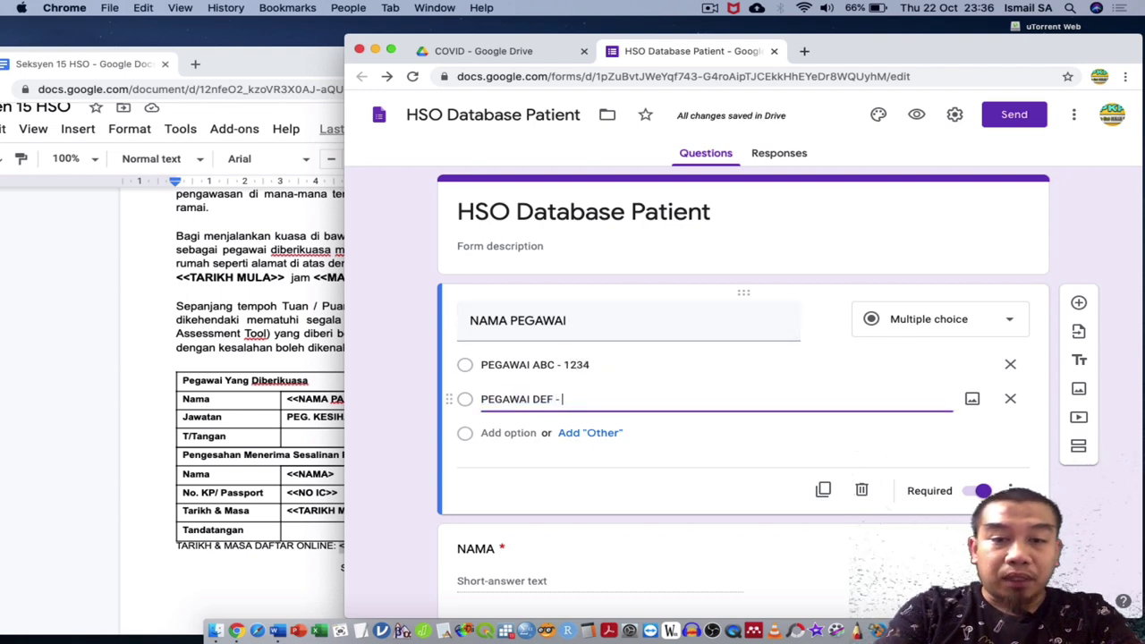
pyautogui.write('- 99')
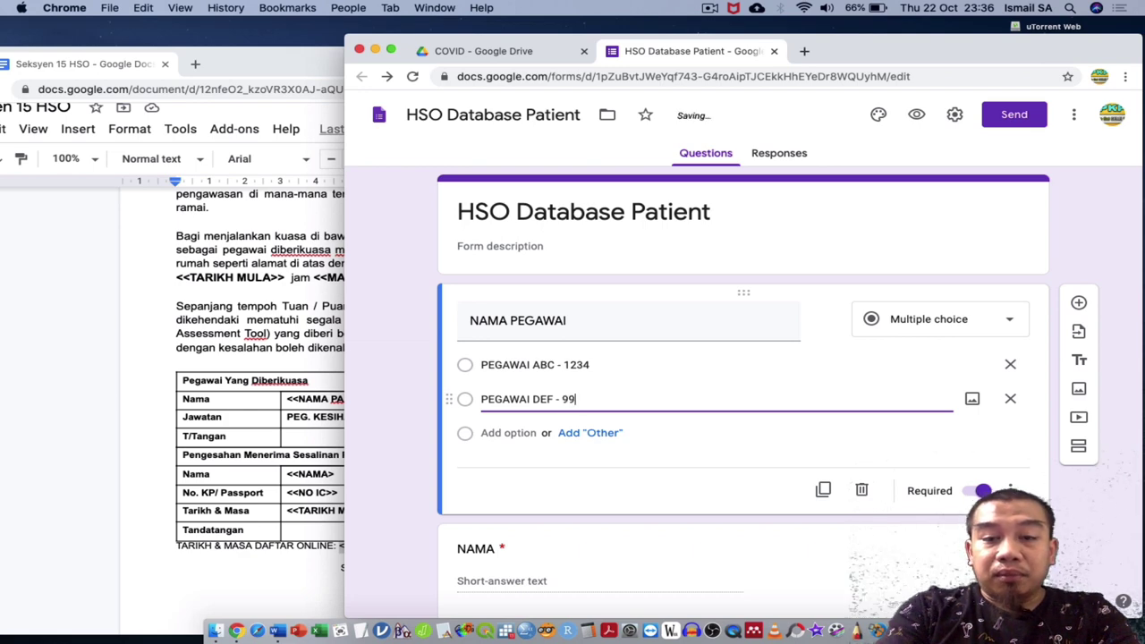
pyautogui.press('BackSpace')
pyautogui.write('876')
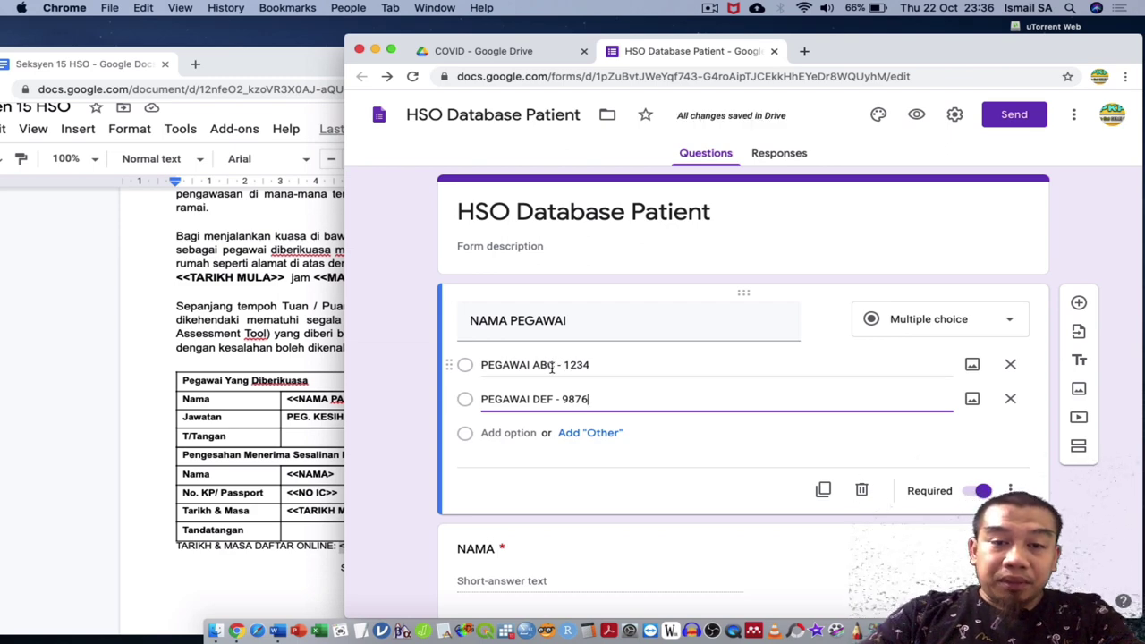
# Step: Review the <<...>> placeholders throughout the Seksyen 15 HSO letter against the form's questions, and return to the form
pyautogui.click(299, 407)
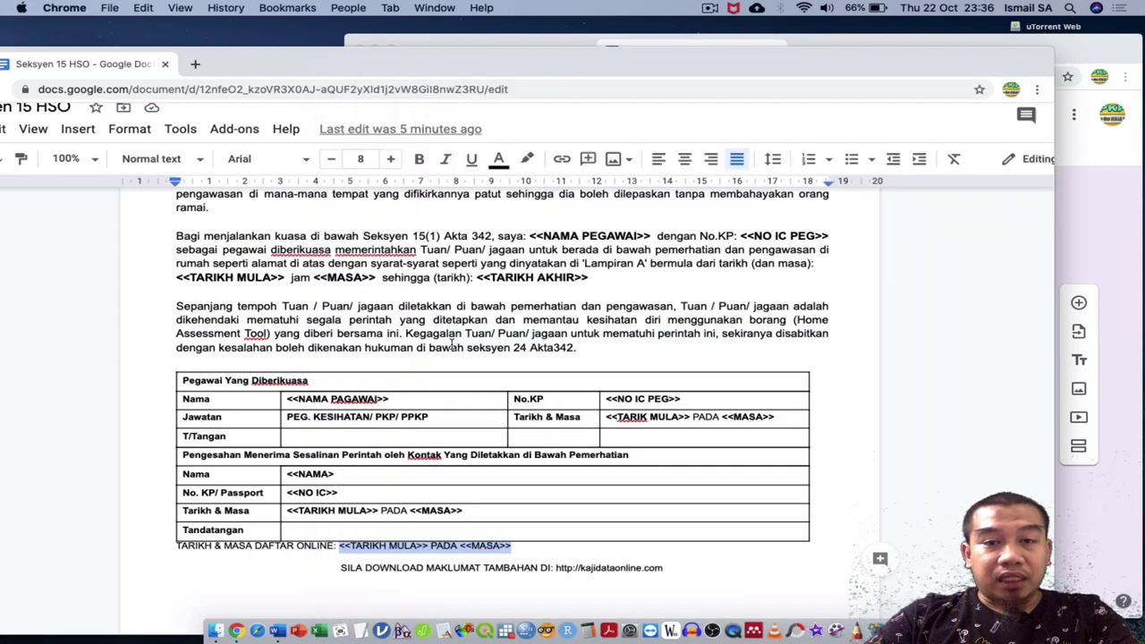
pyautogui.scroll(5, 471, 342)
pyautogui.scroll(3, 472, 342)
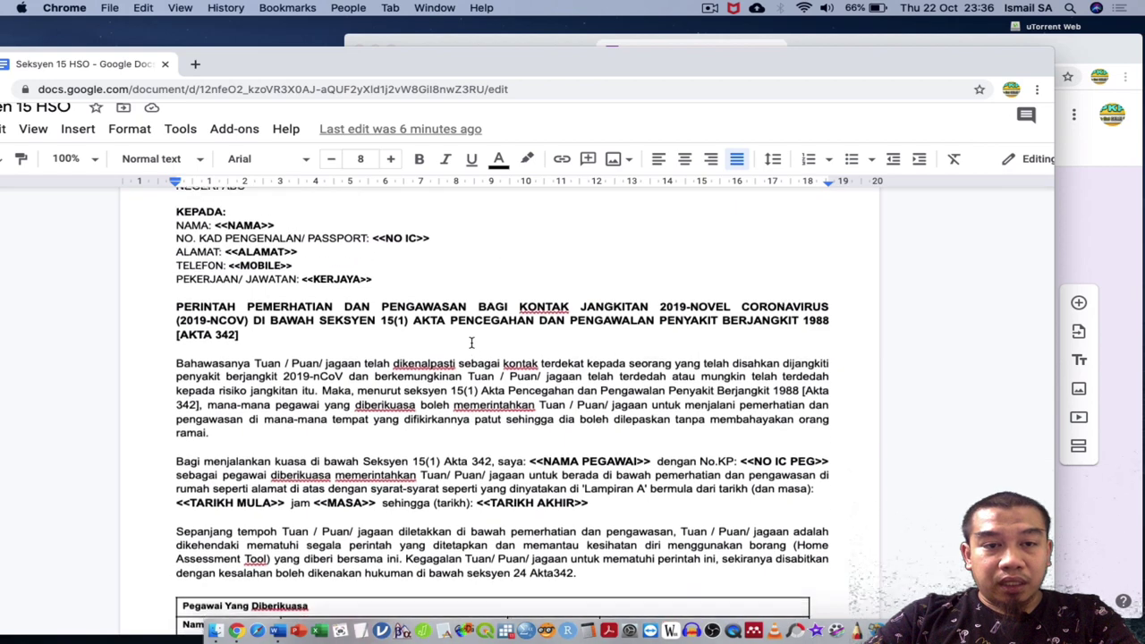
pyautogui.scroll(3, 472, 342)
pyautogui.scroll(2, 471, 343)
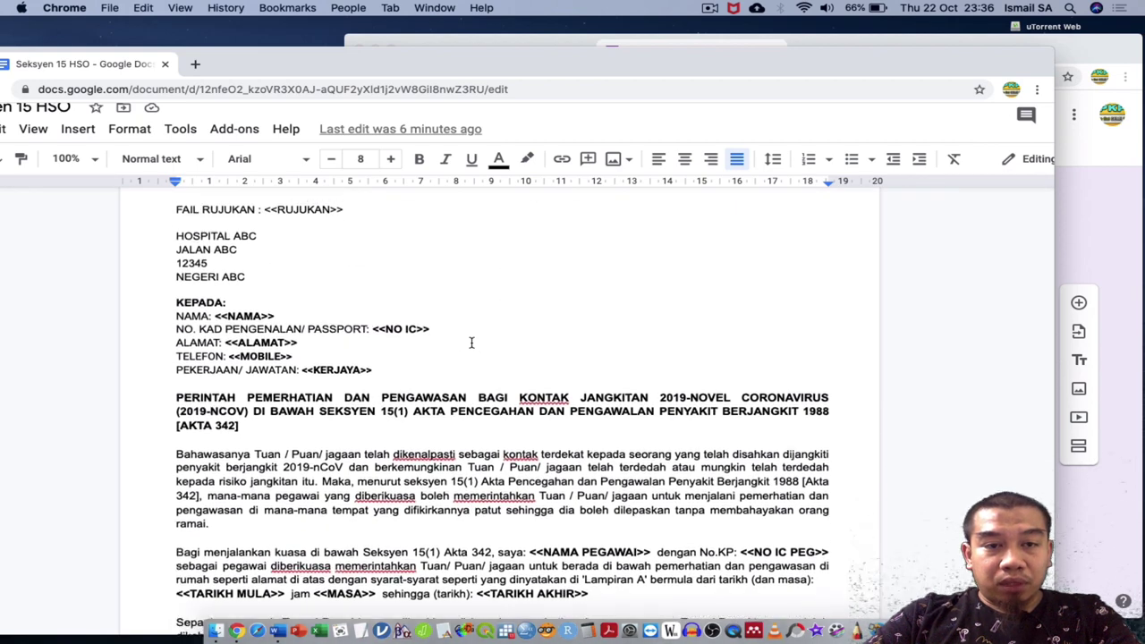
pyautogui.scroll(-4, 471, 342)
pyautogui.scroll(-7, 472, 342)
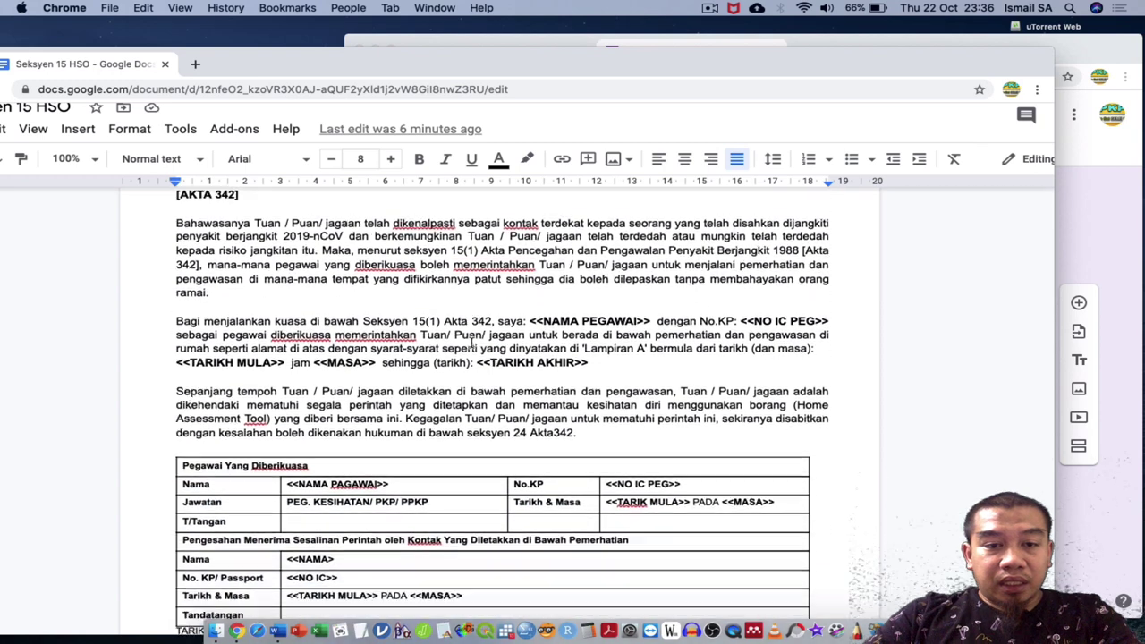
pyautogui.click(1078, 512)
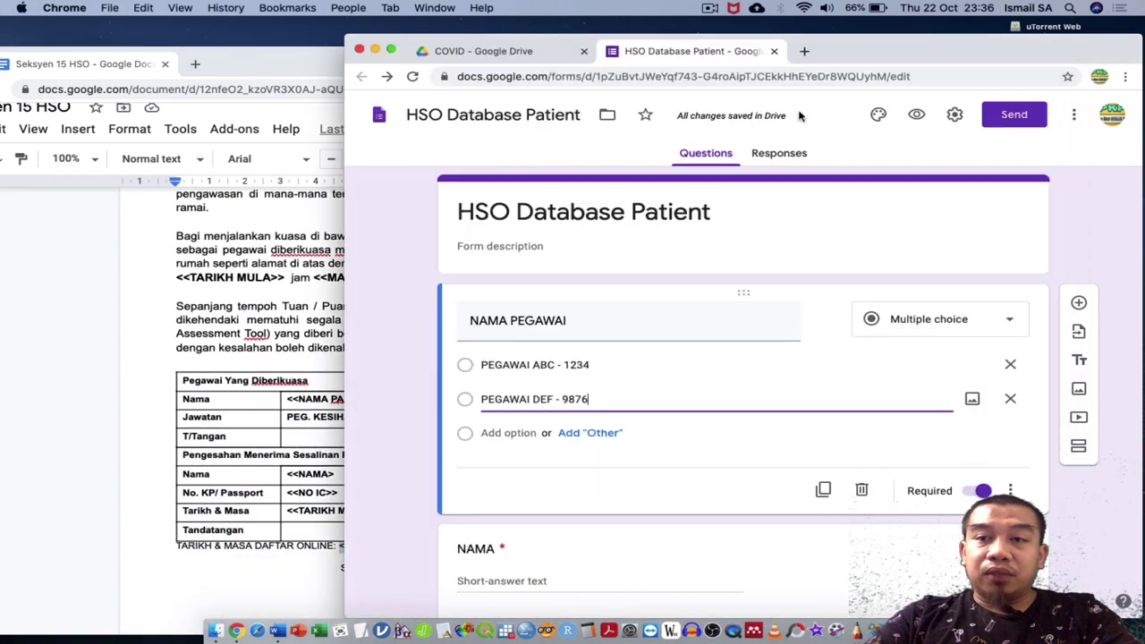
# Step: Preview the HSO Database Patient form, check its questions from NAMA PEGAWAI to TARIKH AKHIR, and close the preview
pyautogui.click(917, 116)
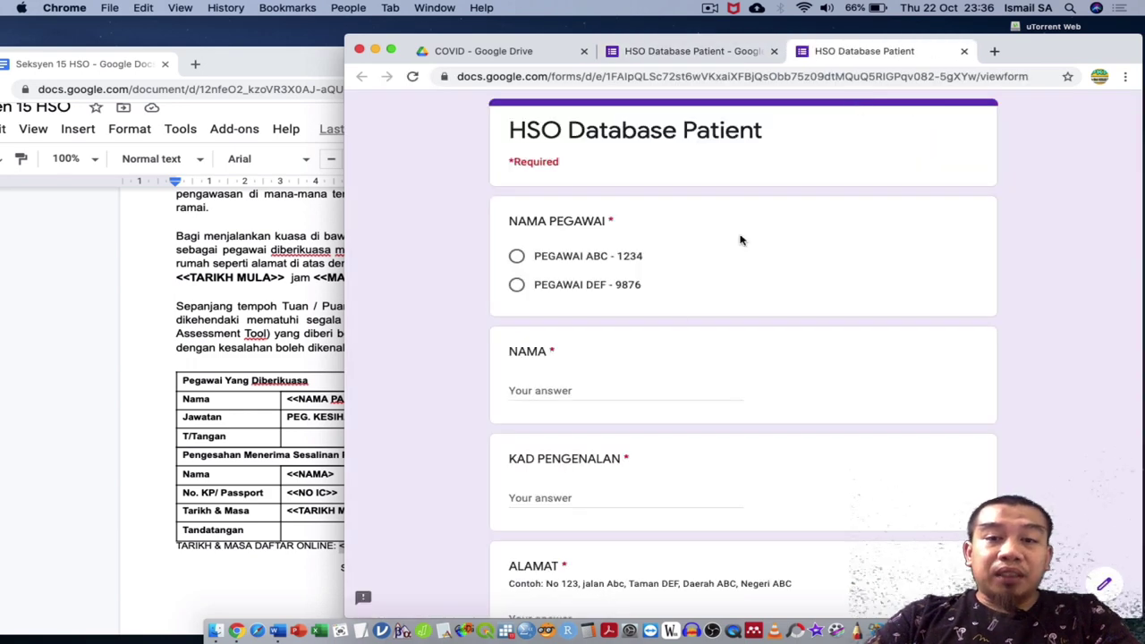
pyautogui.scroll(-10, 675, 324)
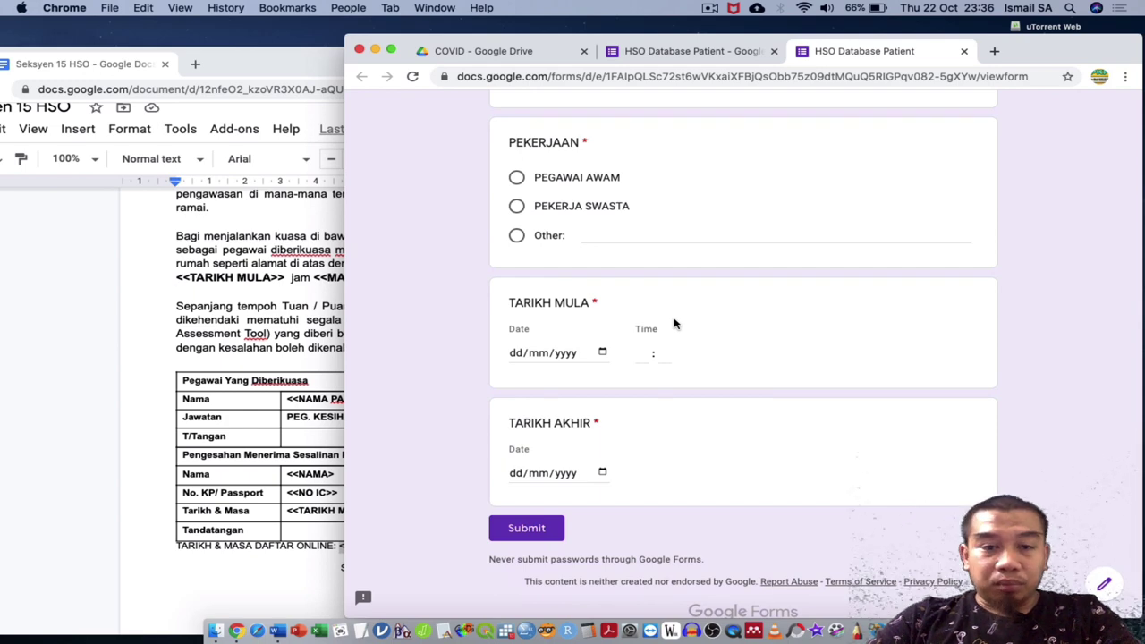
pyautogui.scroll(10, 675, 324)
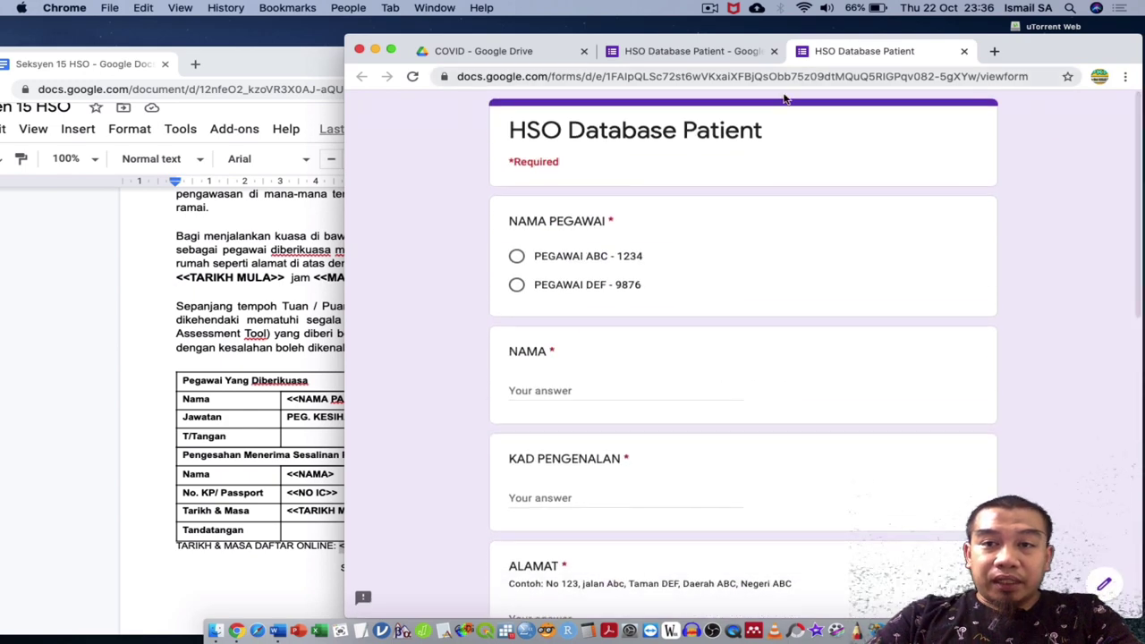
pyautogui.click(964, 51)
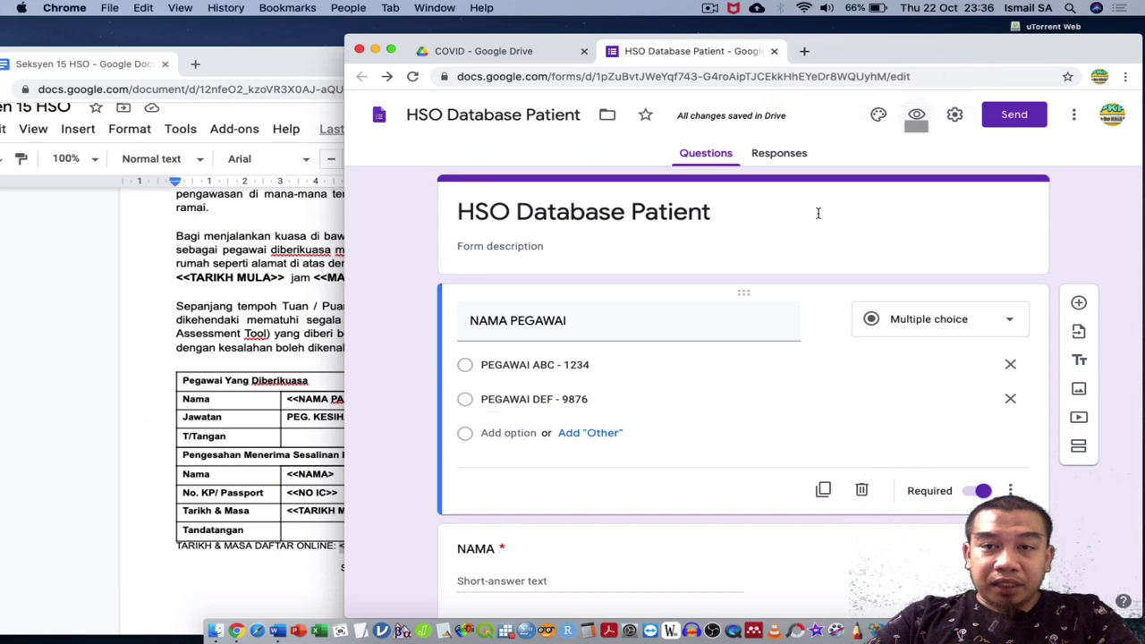
# Step: Link the form's responses to a newly created spreadsheet, keeping the suggested name
pyautogui.click(779, 154)
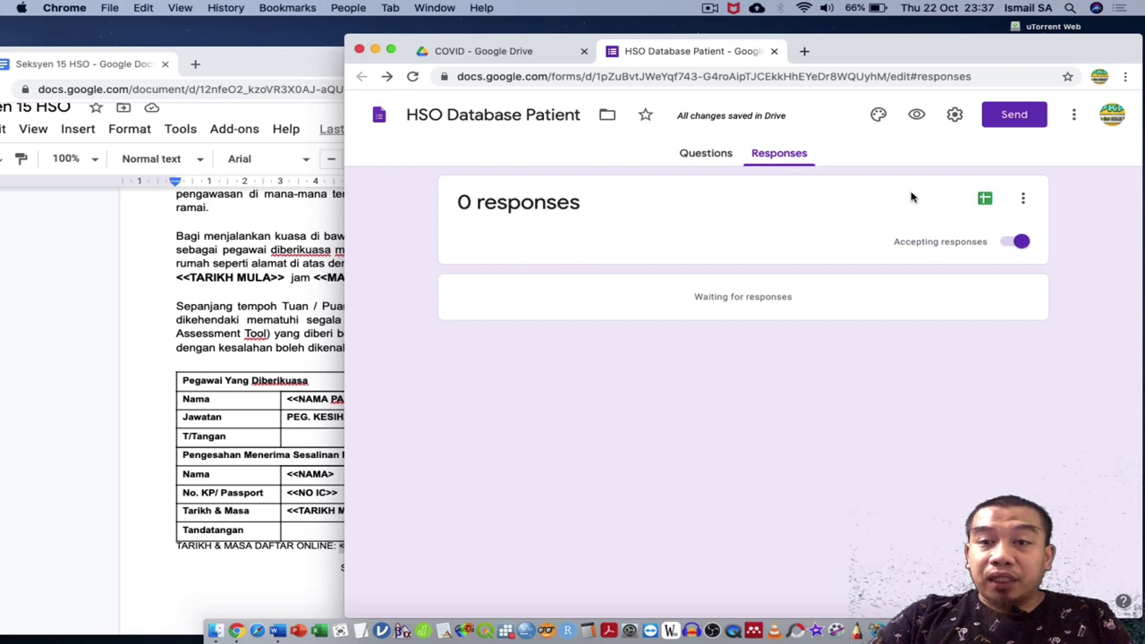
pyautogui.click(1022, 197)
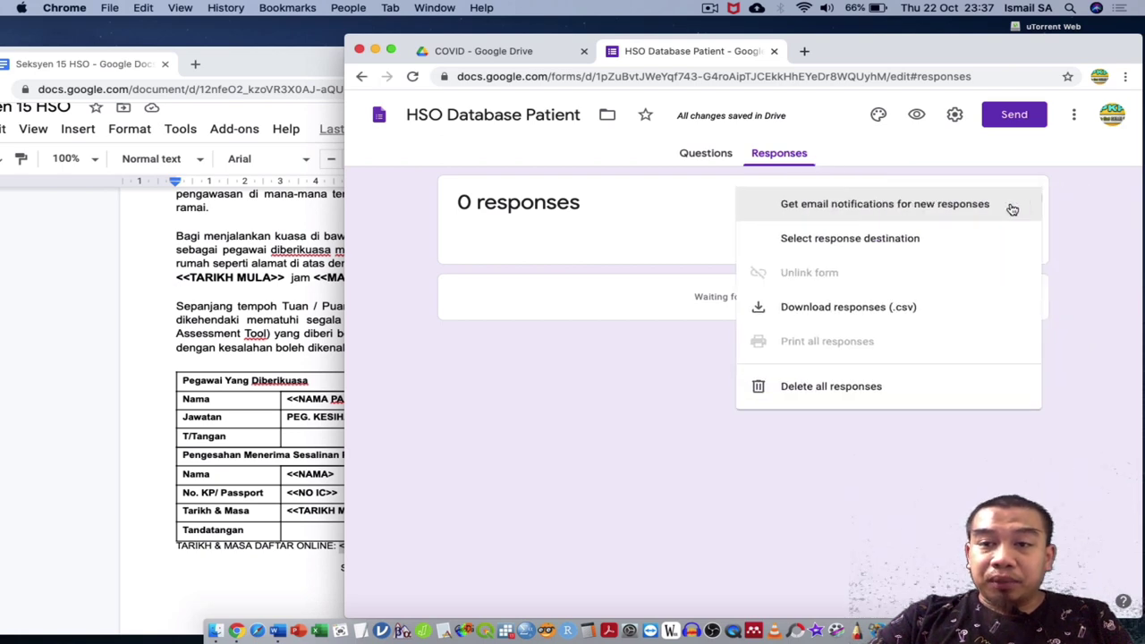
pyautogui.click(945, 241)
pyautogui.click(928, 289)
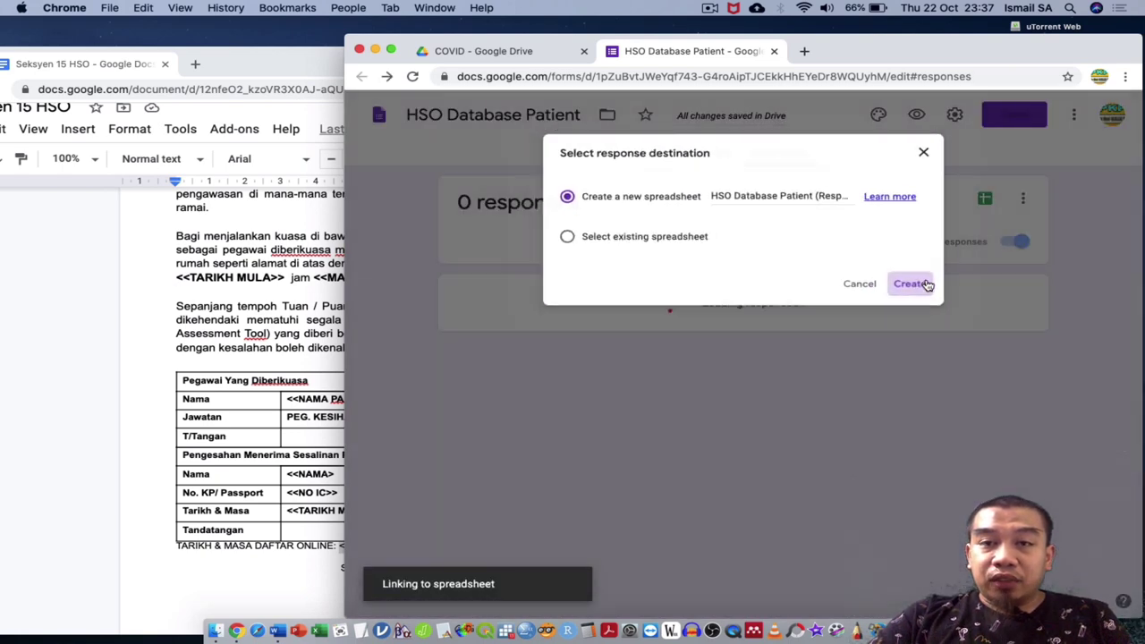
# Step: Open the HSO Database Patient (Responses) spreadsheet from the COVID folder in Google Drive and reposition the browser window
pyautogui.click(555, 59)
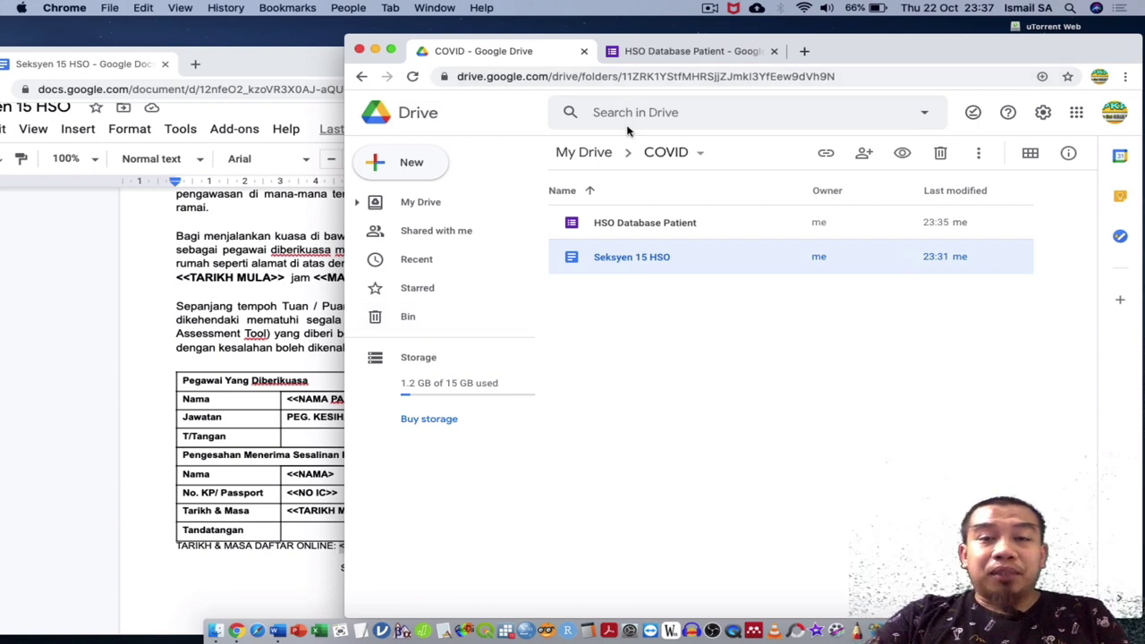
pyautogui.click(665, 257)
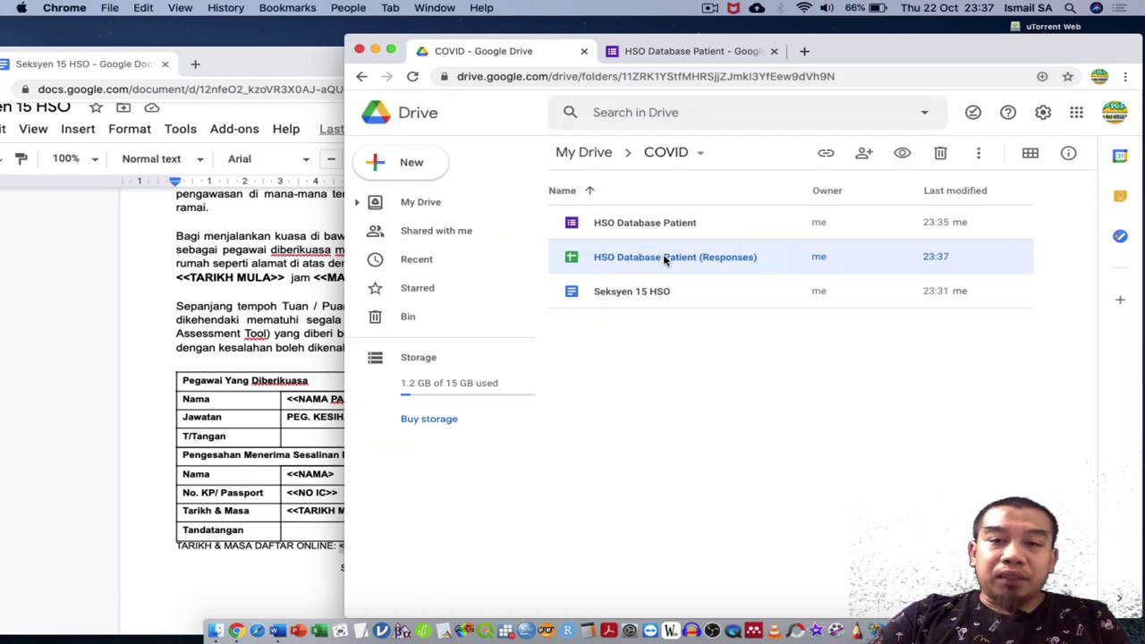
pyautogui.doubleClick(664, 258)
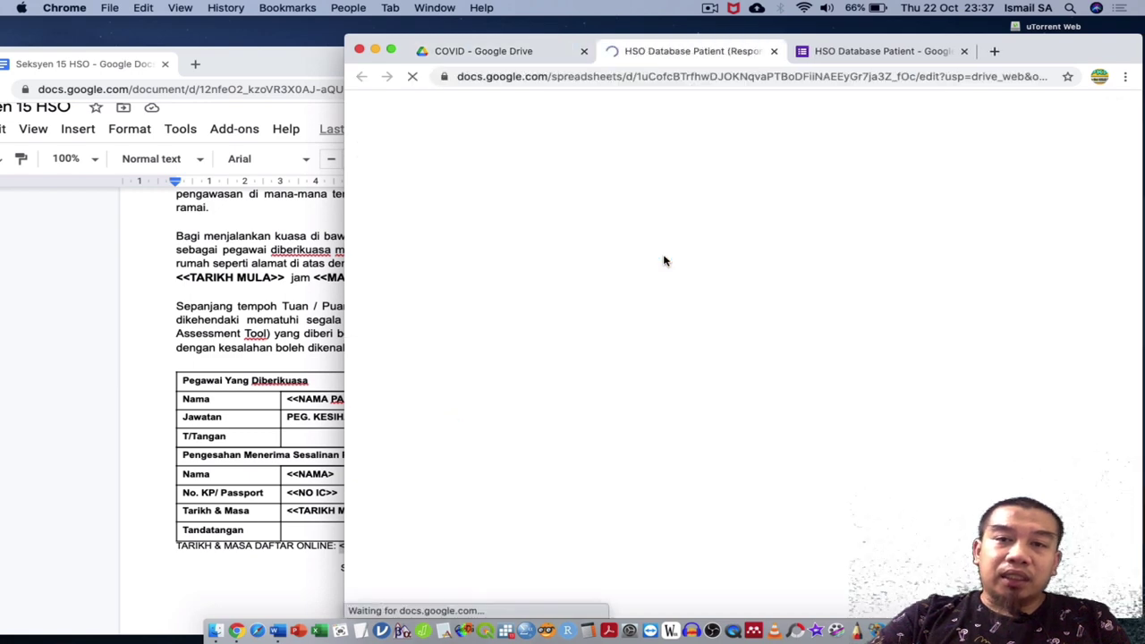
pyautogui.scroll(-20, 416, 546)
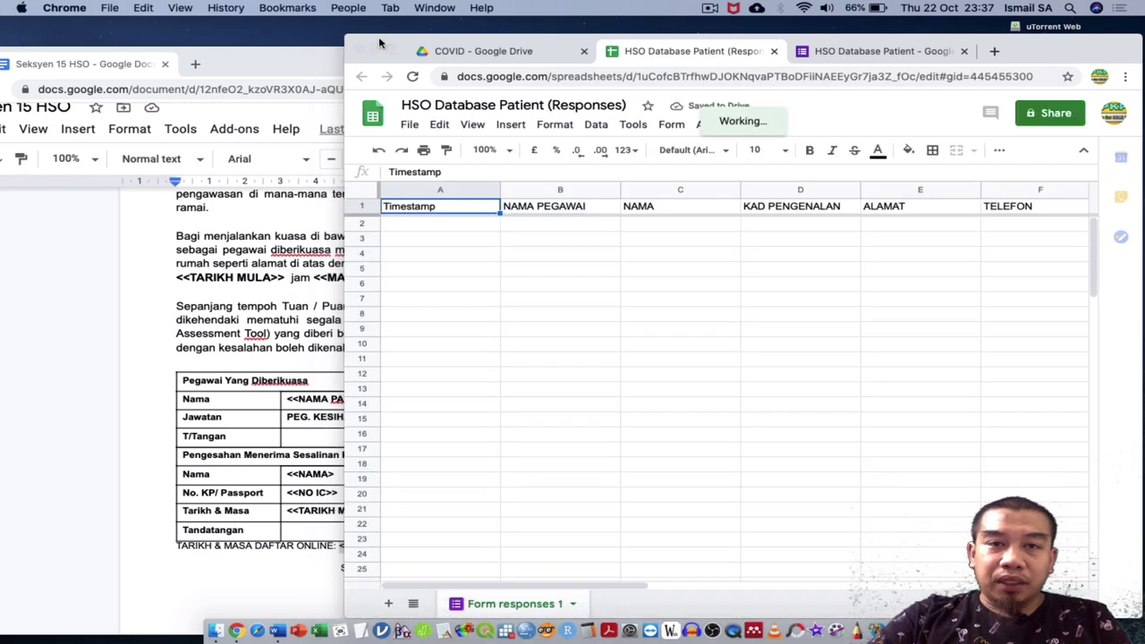
pyautogui.click(383, 31)
pyautogui.moveTo(360, 41)
pyautogui.mouseDown()
pyautogui.moveTo(345, 40)
pyautogui.moveTo(352, 21)
pyautogui.mouseUp()
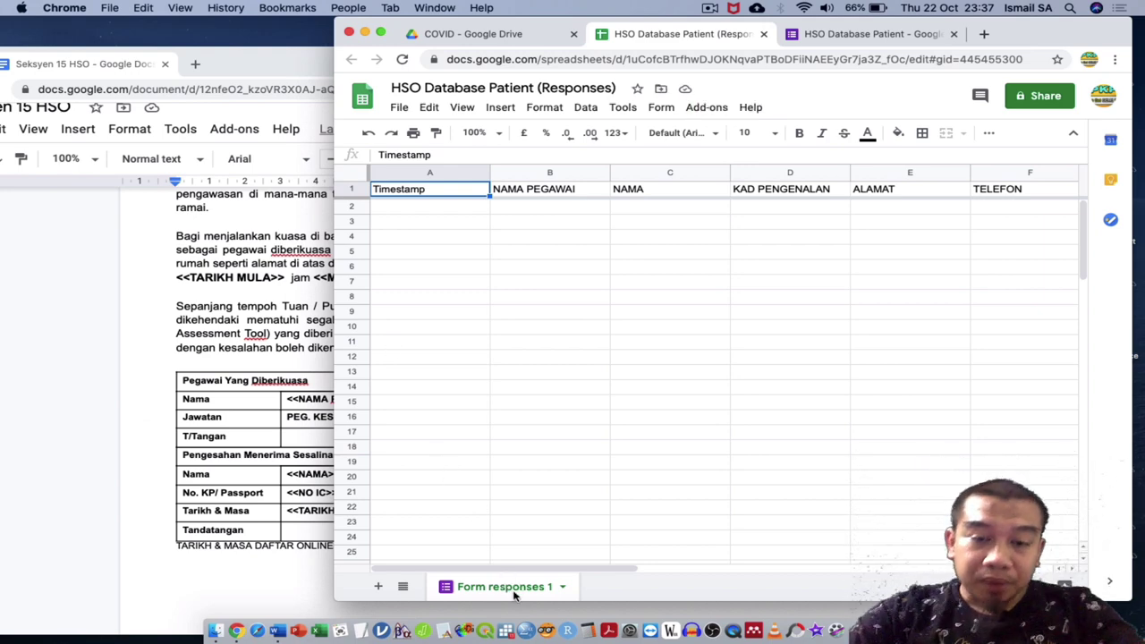
# Step: Add a new sheet to the responses spreadsheet and rename it import
pyautogui.click(379, 587)
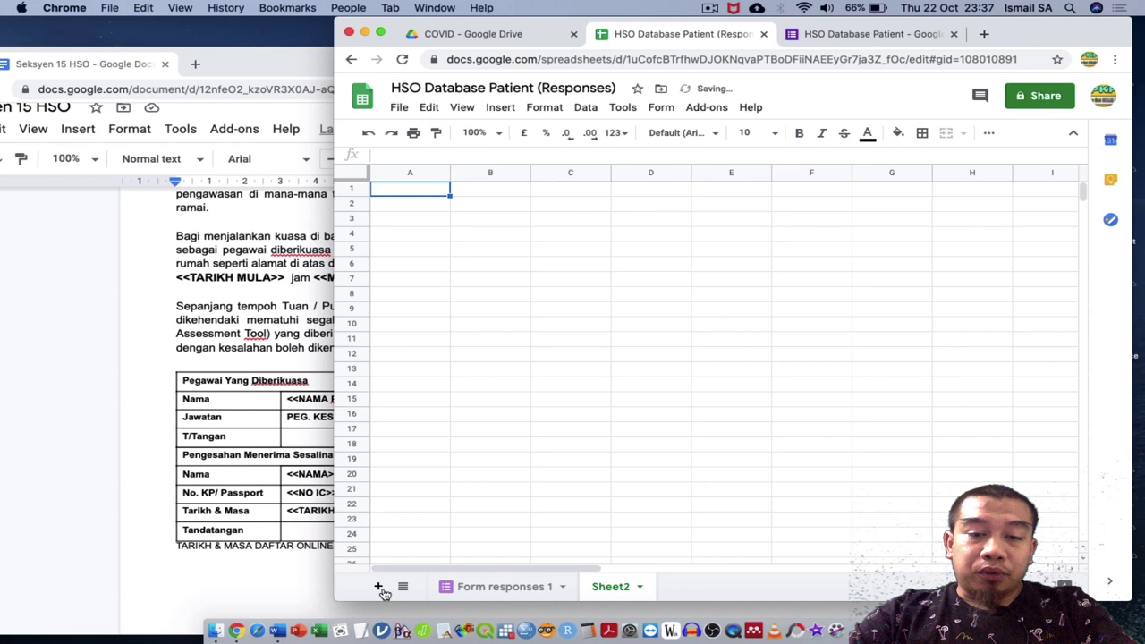
pyautogui.doubleClick(623, 589)
pyautogui.write('im')
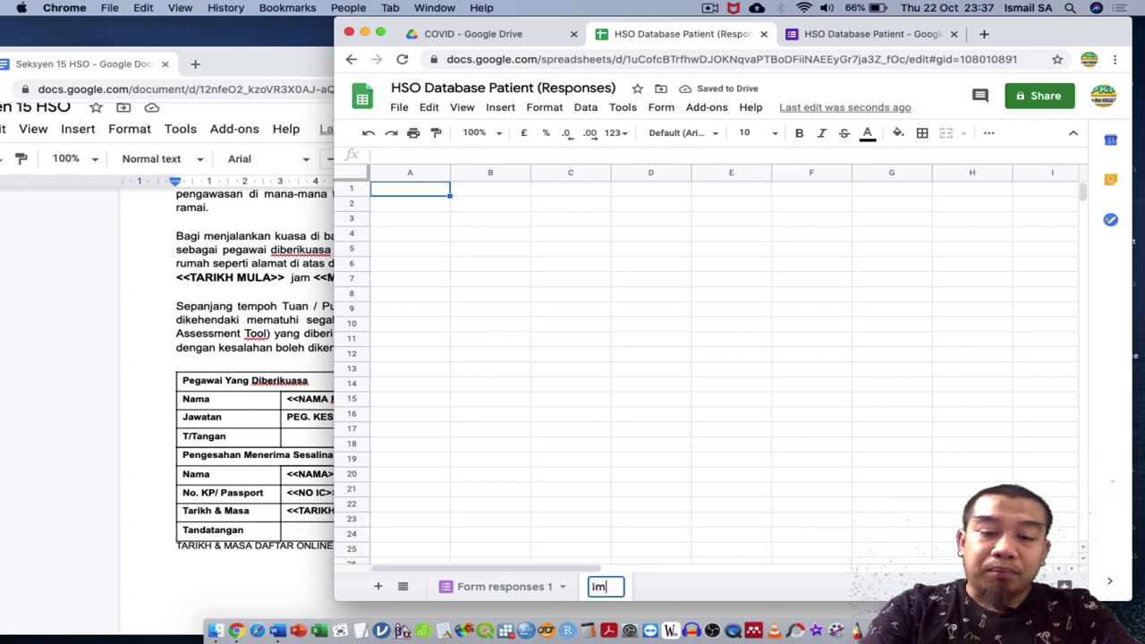
pyautogui.write('port')
pyautogui.press('Return')
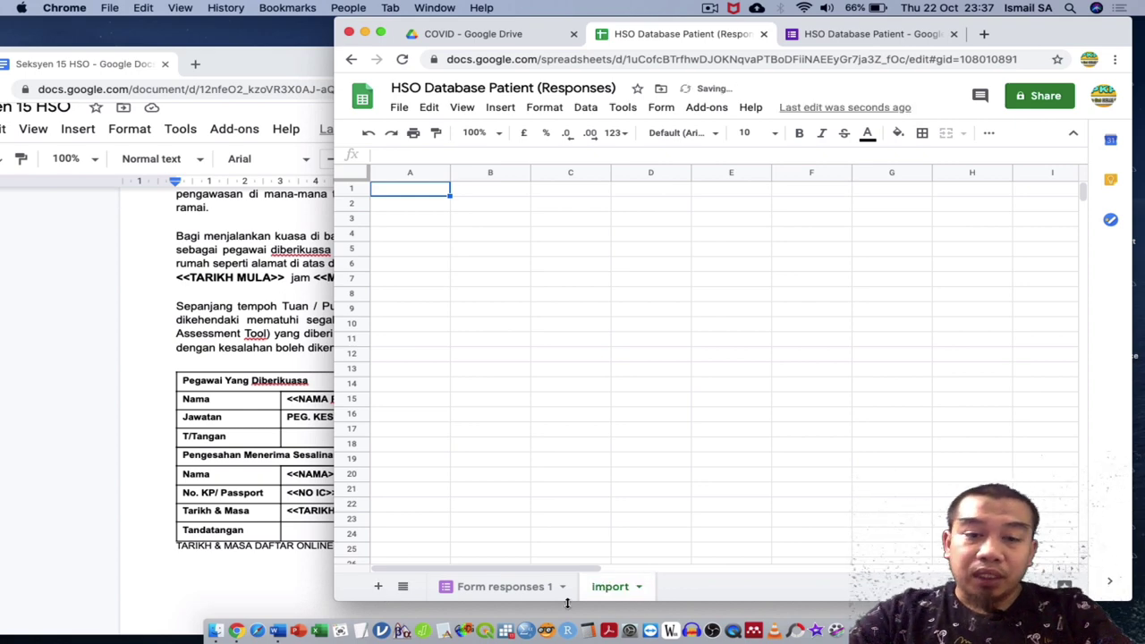
# Step: Begin an =importrange( formula in cell A1 of the import sheet
pyautogui.click(531, 597)
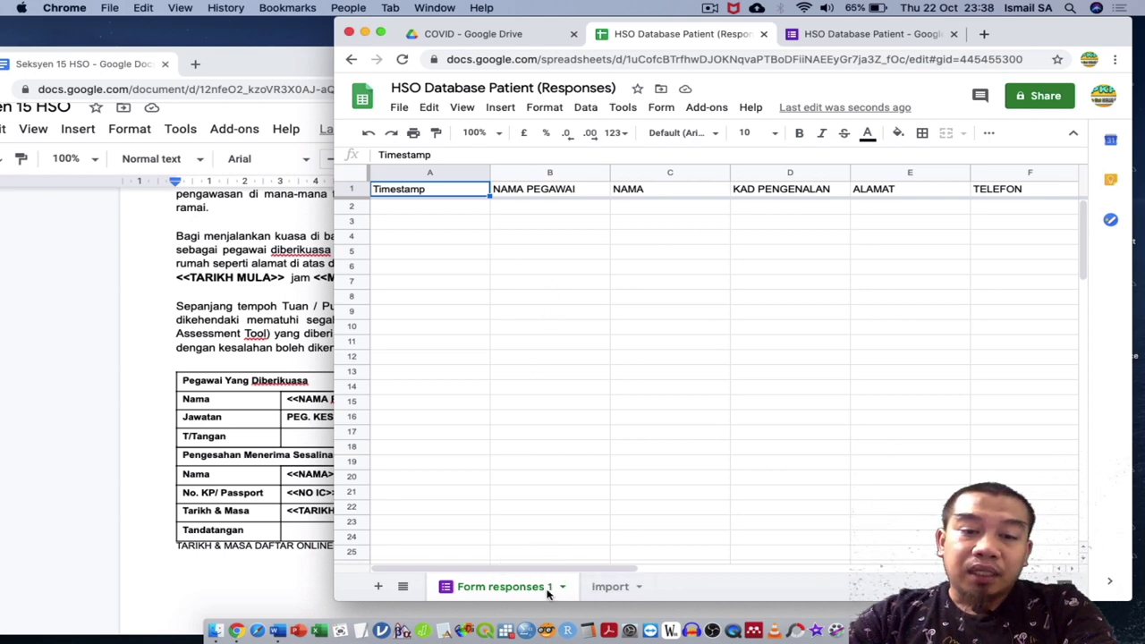
pyautogui.click(601, 587)
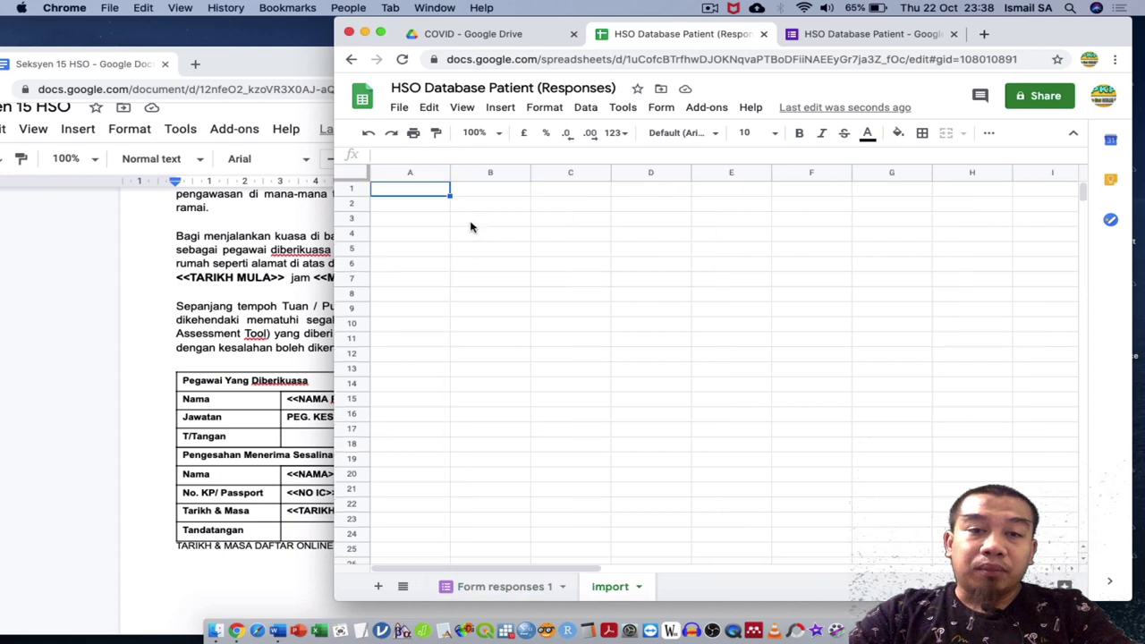
pyautogui.scroll(5, 435, 168)
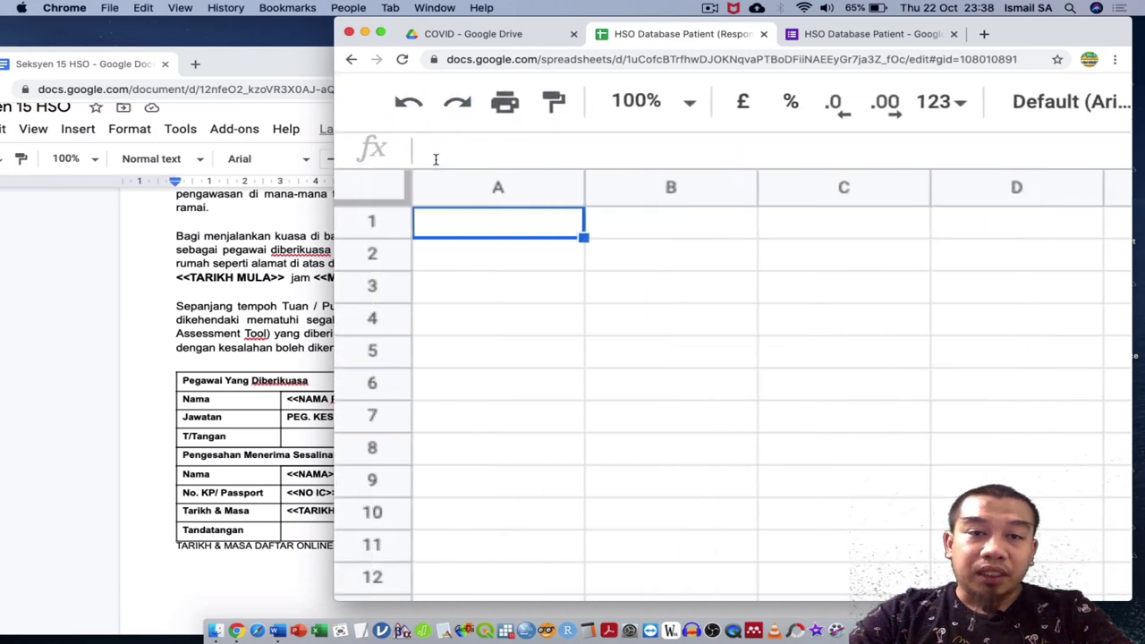
pyautogui.click(468, 148)
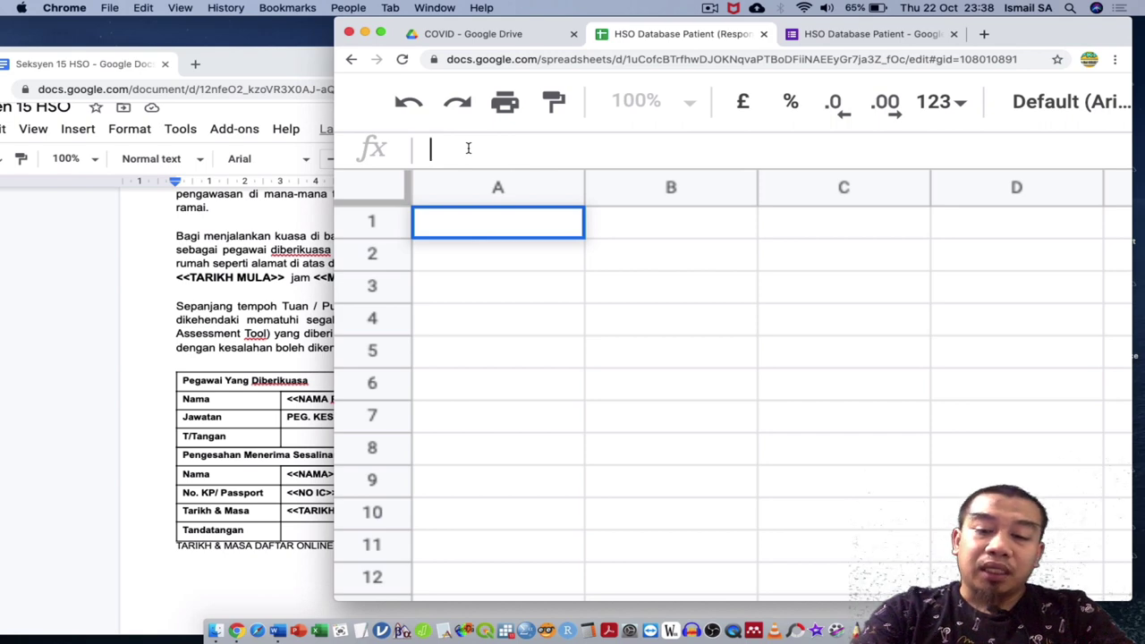
pyautogui.write('=importra')
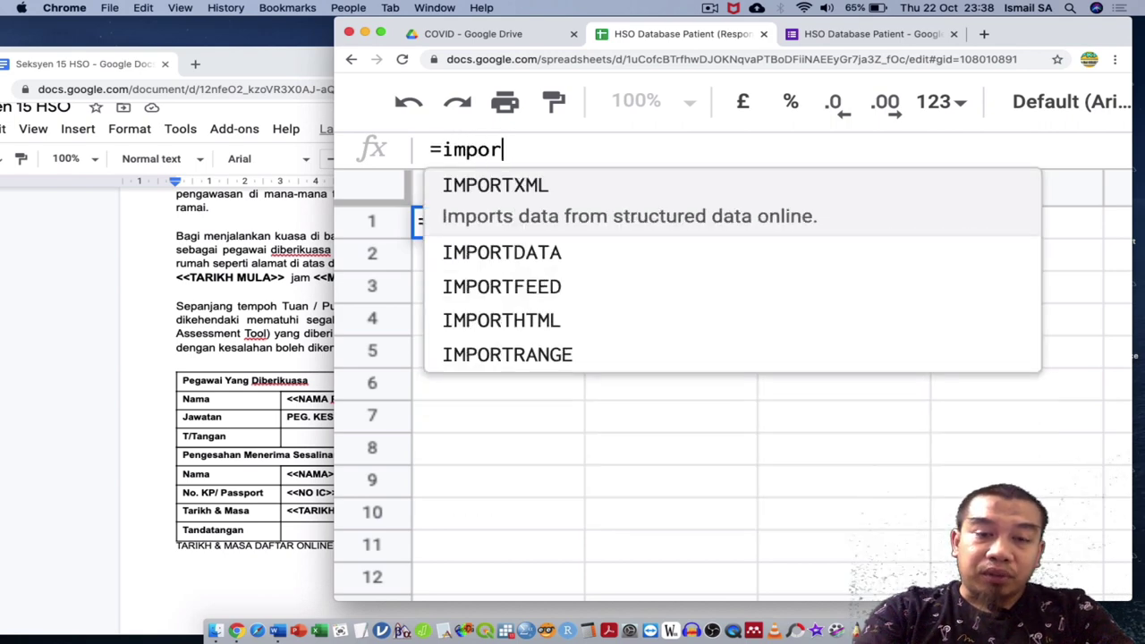
pyautogui.write('nge(')
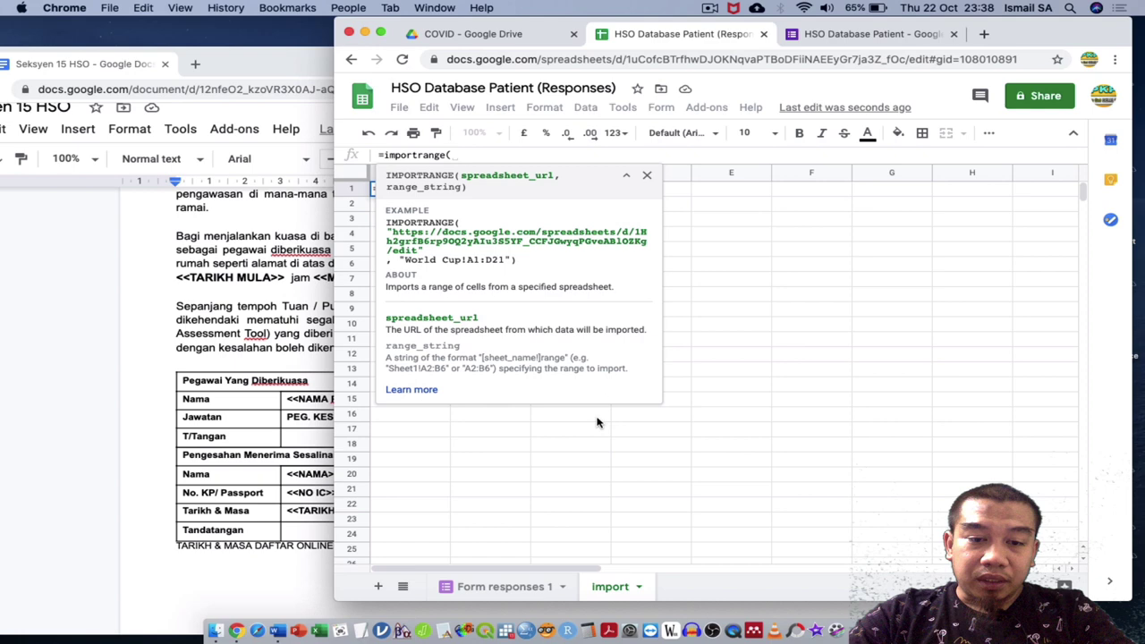
# Step: Copy the URL of the Form responses 1 sheet and insert it in double quotes as the IMPORTRANGE formula's spreadsheet URL
pyautogui.click(505, 586)
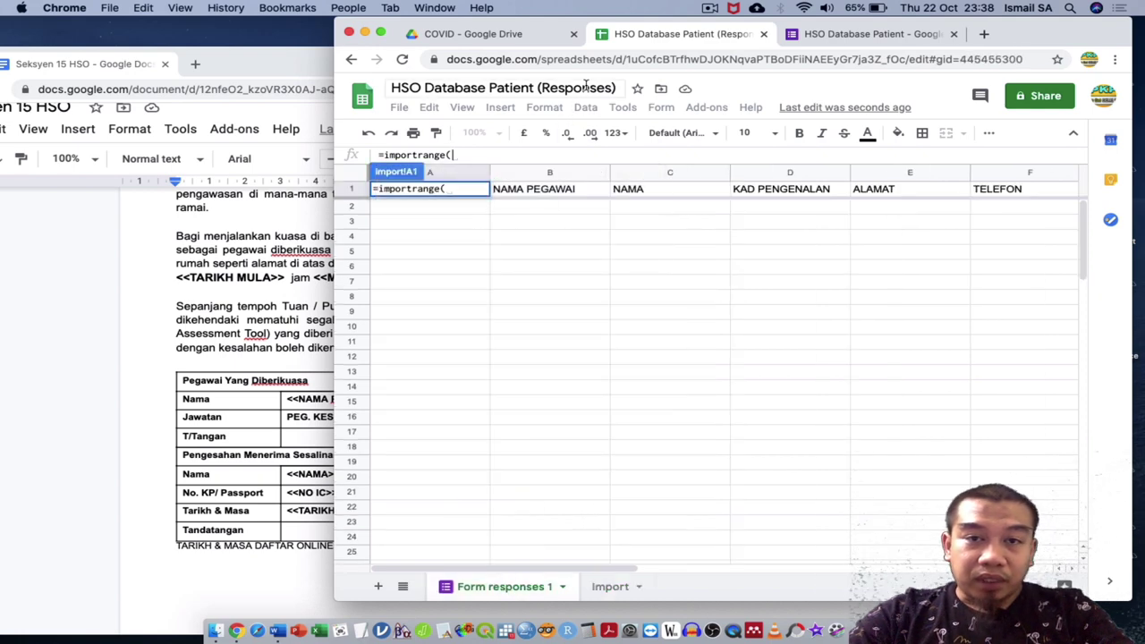
pyautogui.click(595, 57)
pyautogui.press('super+c')
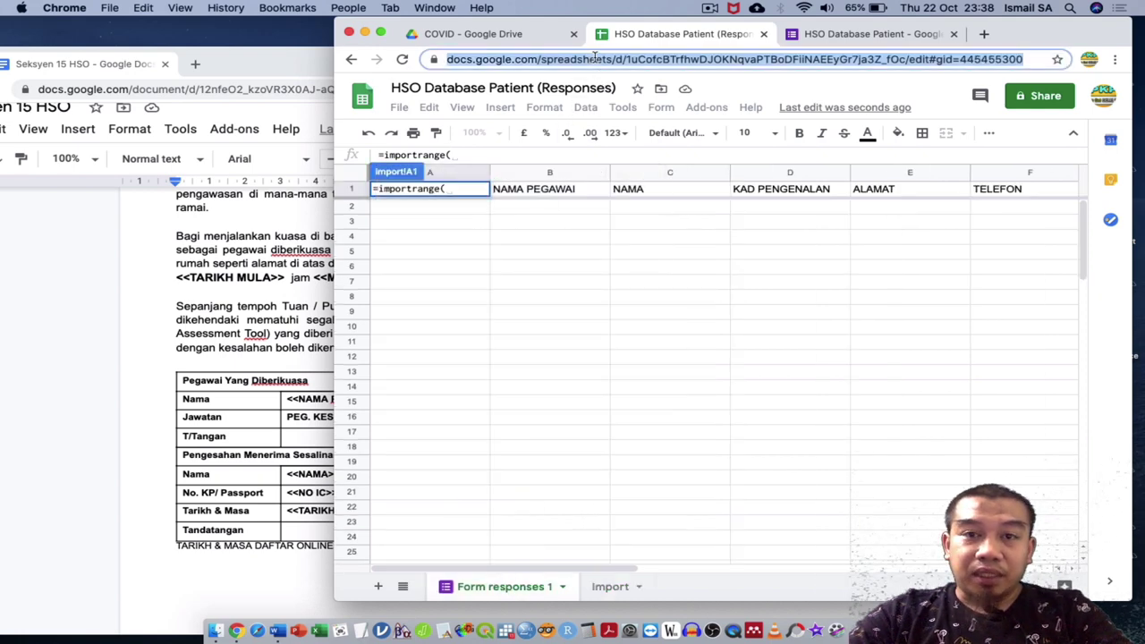
pyautogui.click(608, 586)
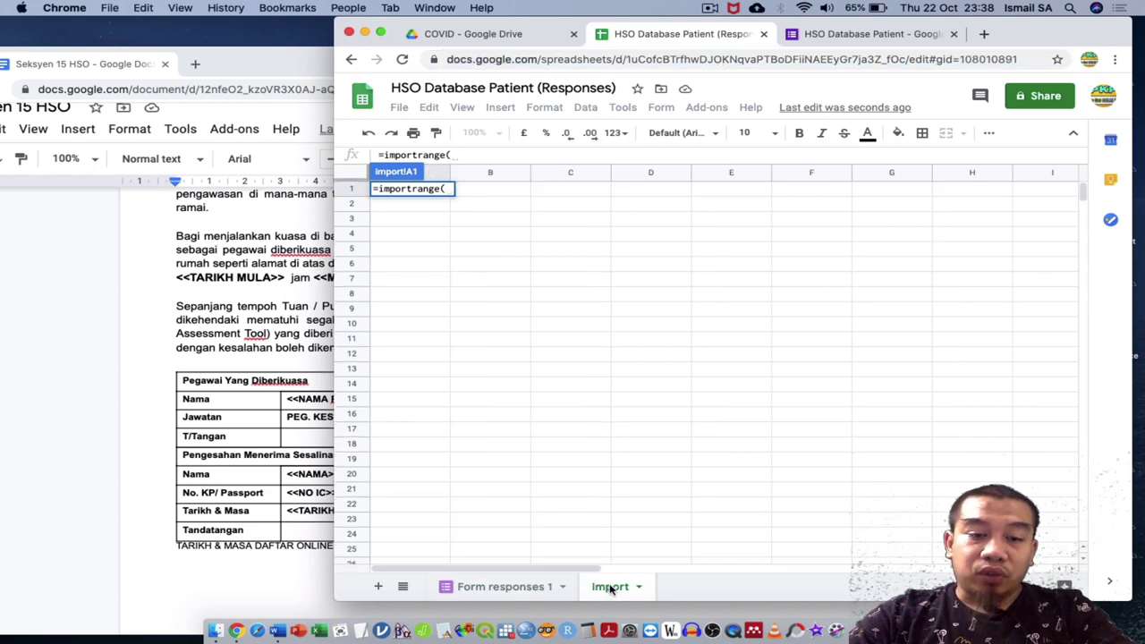
pyautogui.write('""')
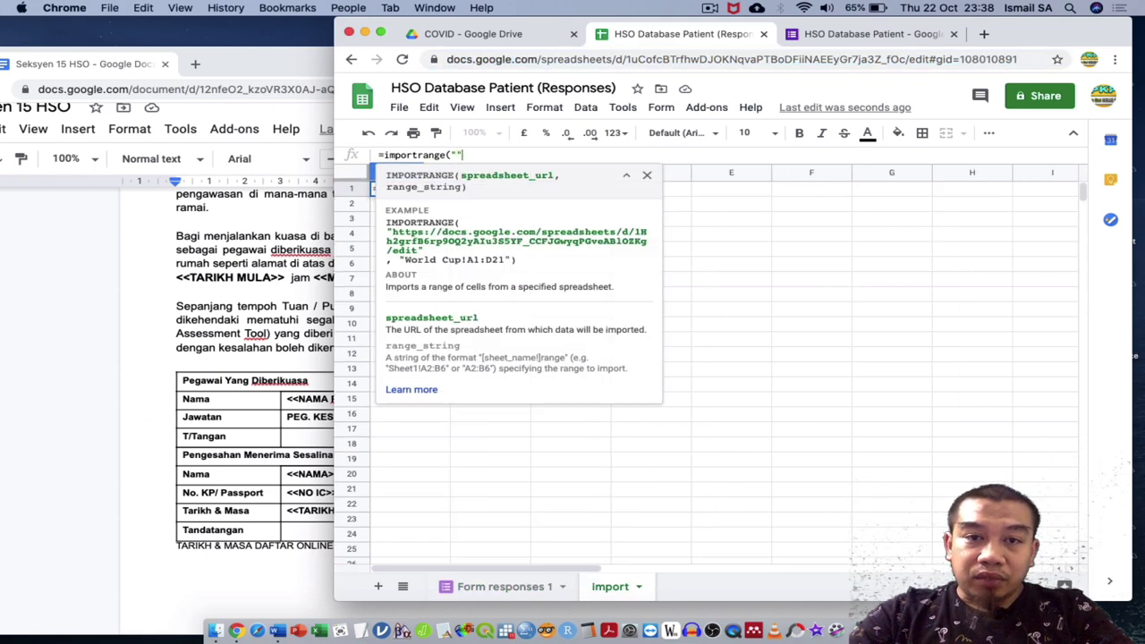
pyautogui.press('super+v')
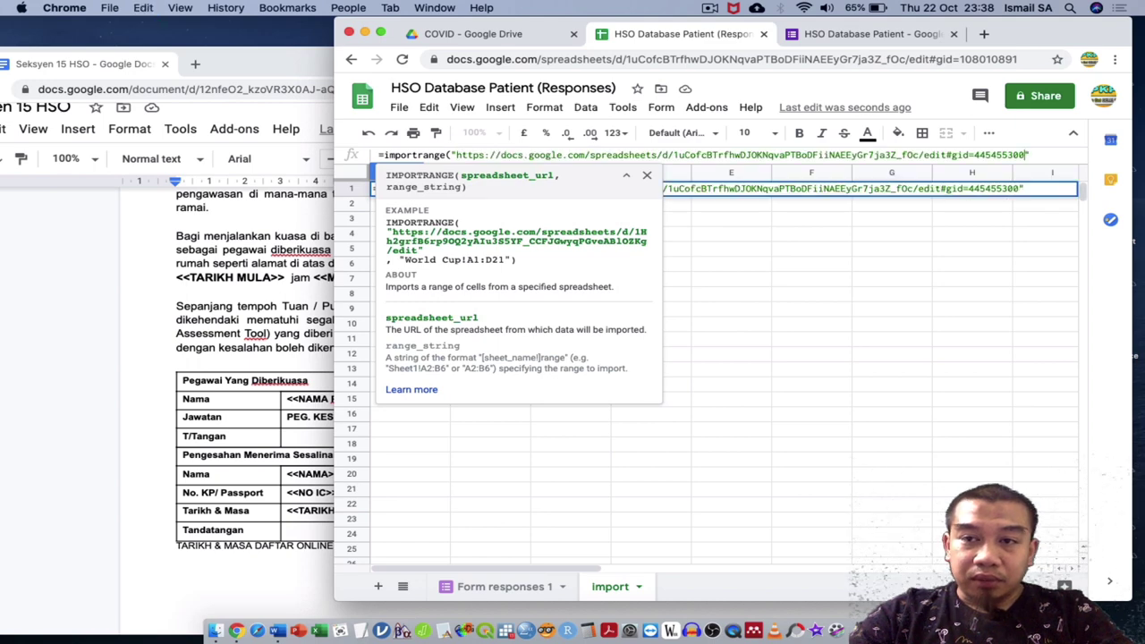
pyautogui.keyDown('ctrl'); pyautogui.scroll(5, 604, 593); pyautogui.keyUp('ctrl')
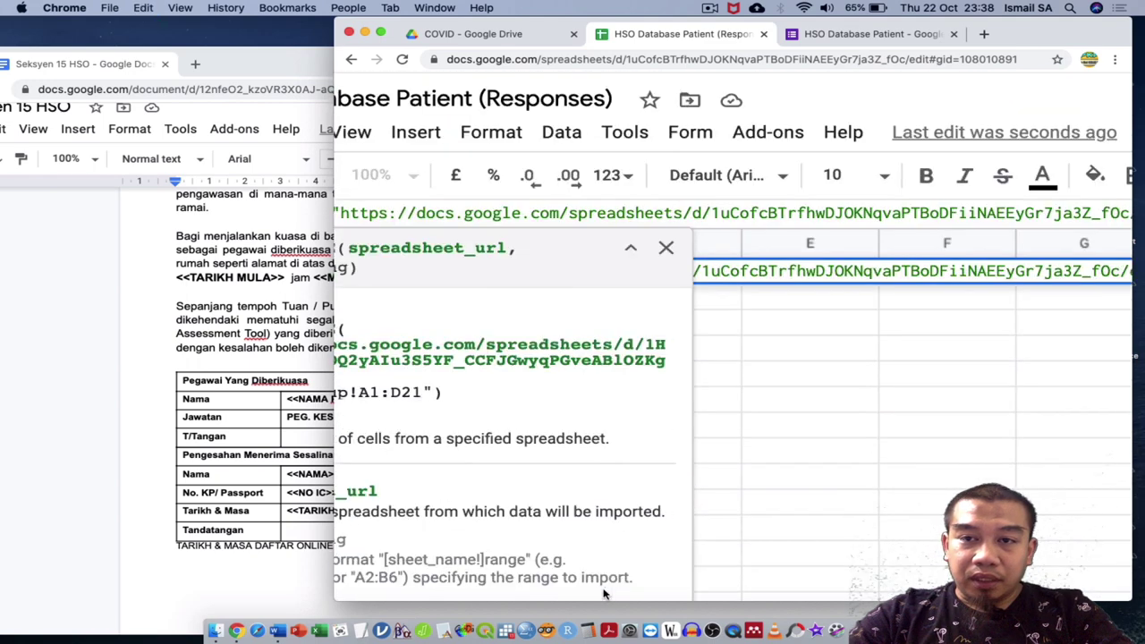
pyautogui.hscroll(5, 603, 593)
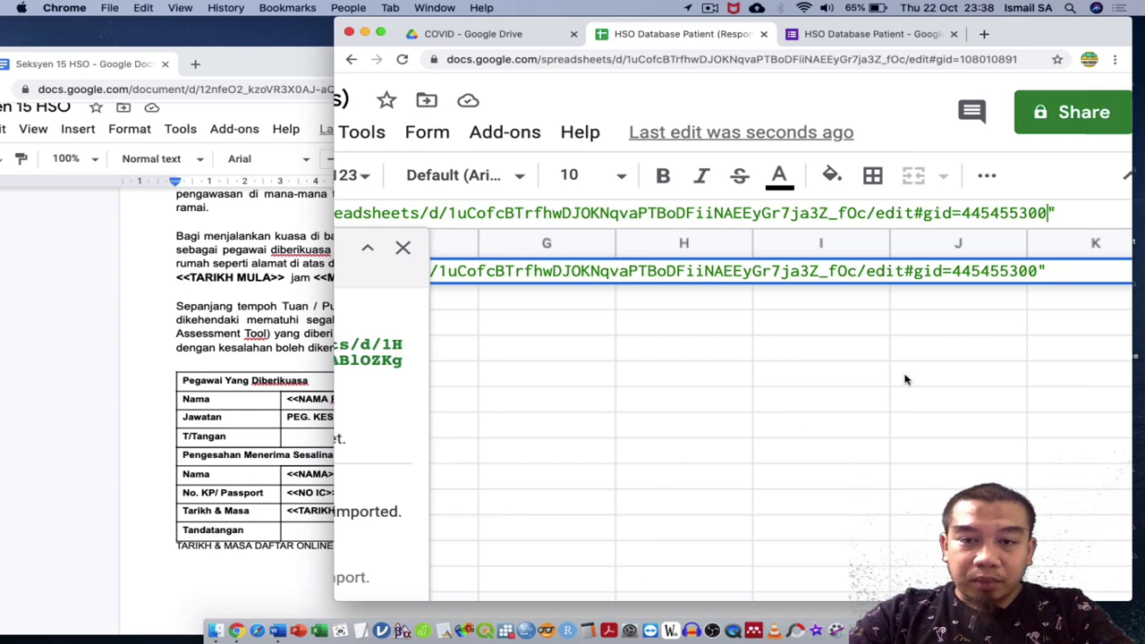
pyautogui.write(',')
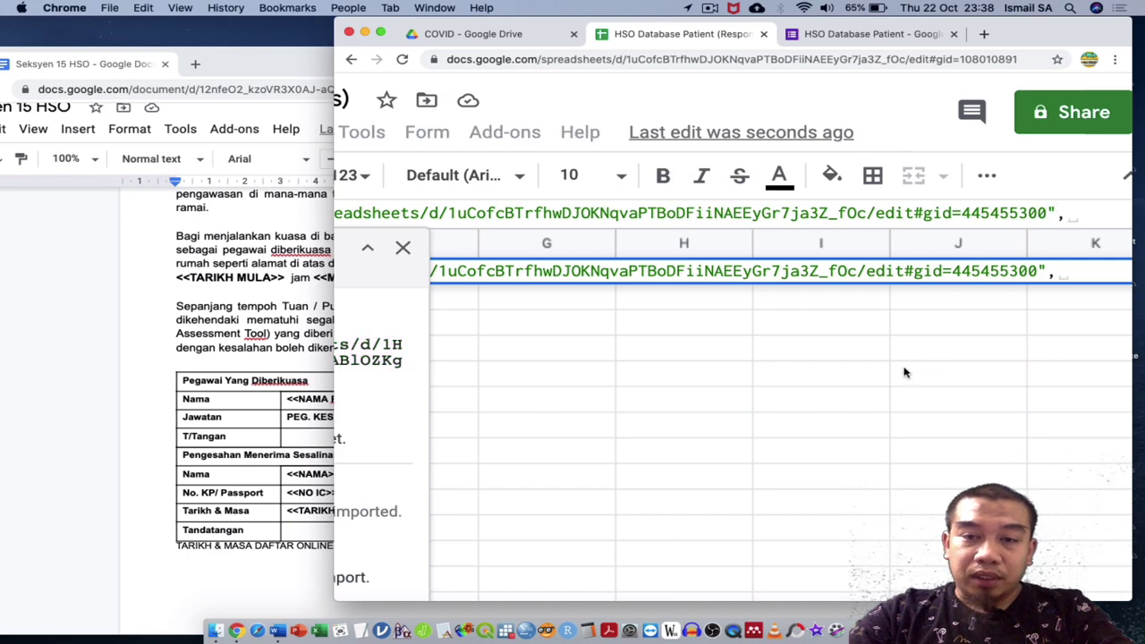
pyautogui.click(772, 407)
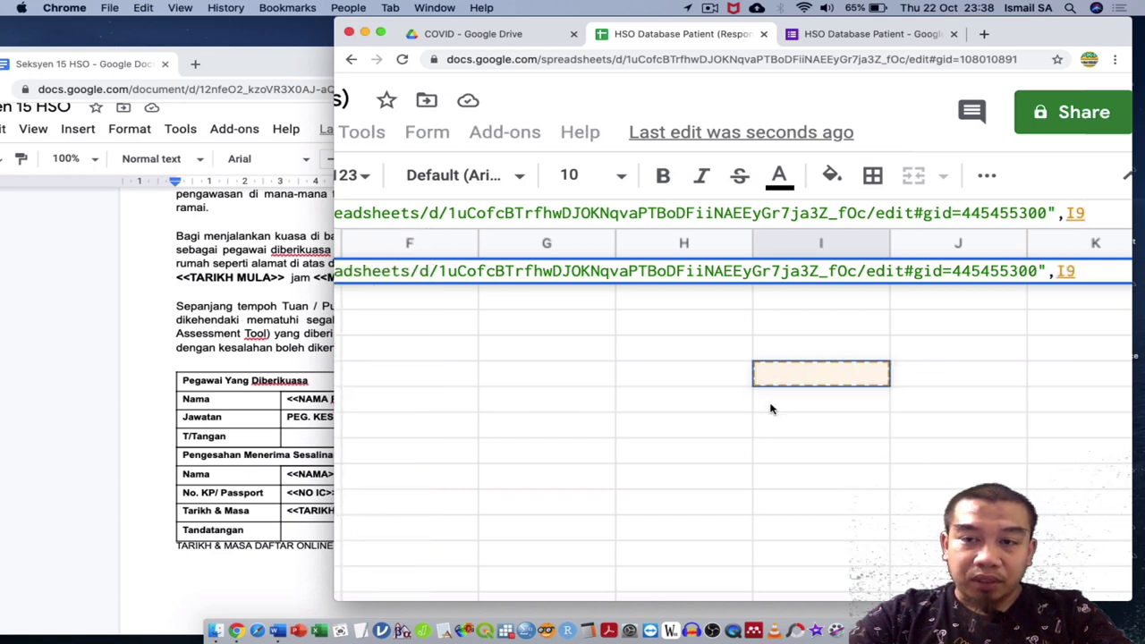
pyautogui.press('BackSpace')
pyautogui.press('BackSpace')
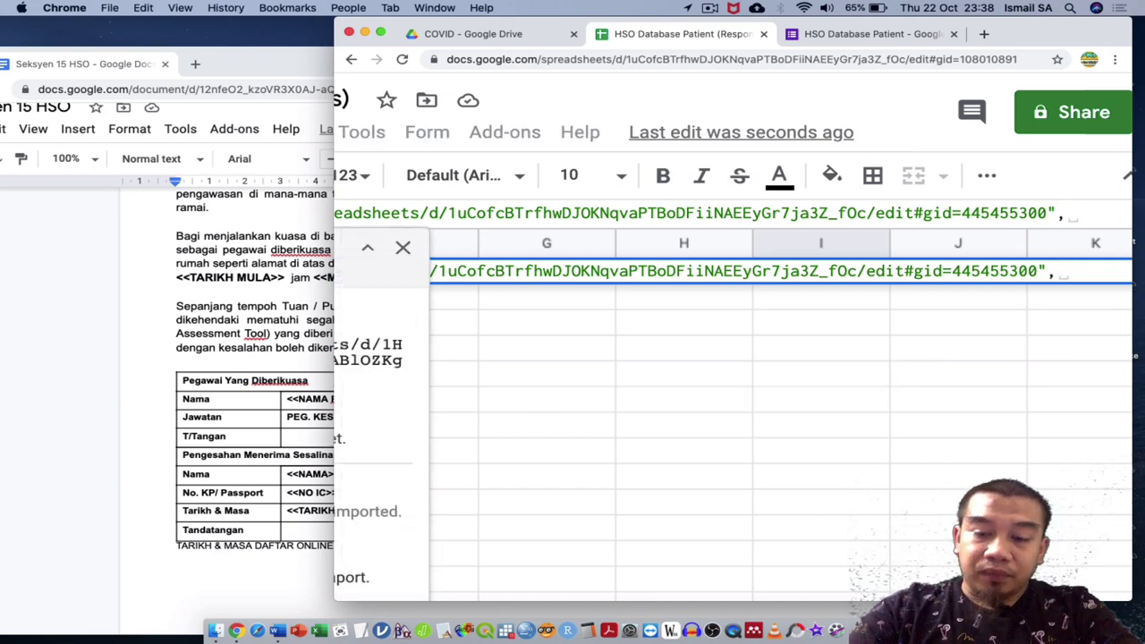
pyautogui.press('Escape')
# Step: Copy the full URL of the Form responses 1 sheet again
pyautogui.click(506, 586)
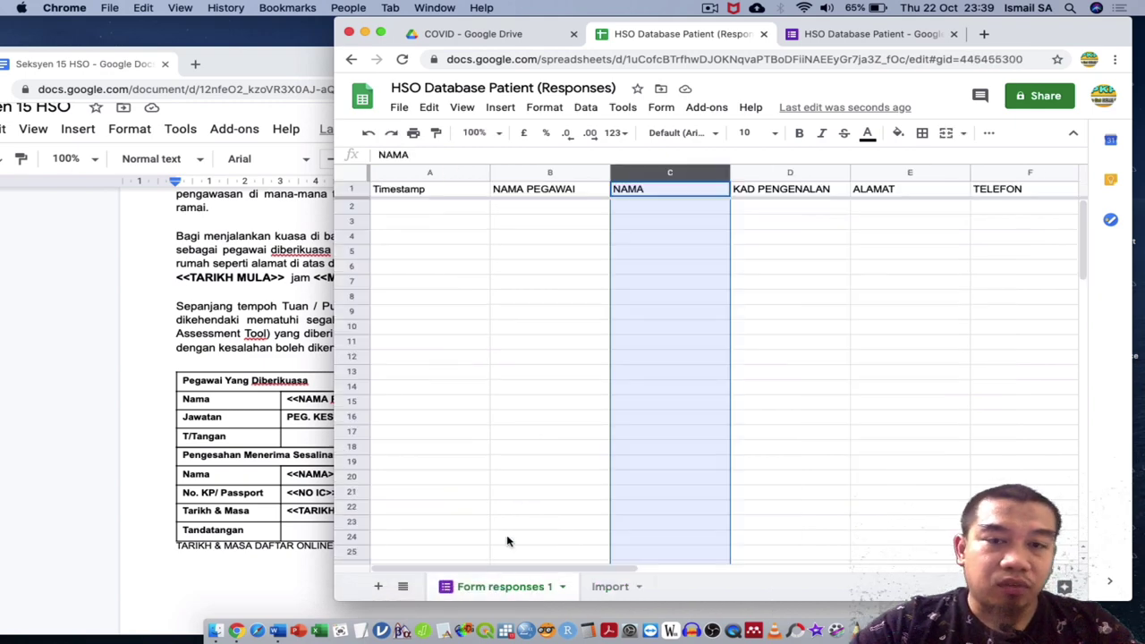
pyautogui.click(669, 61)
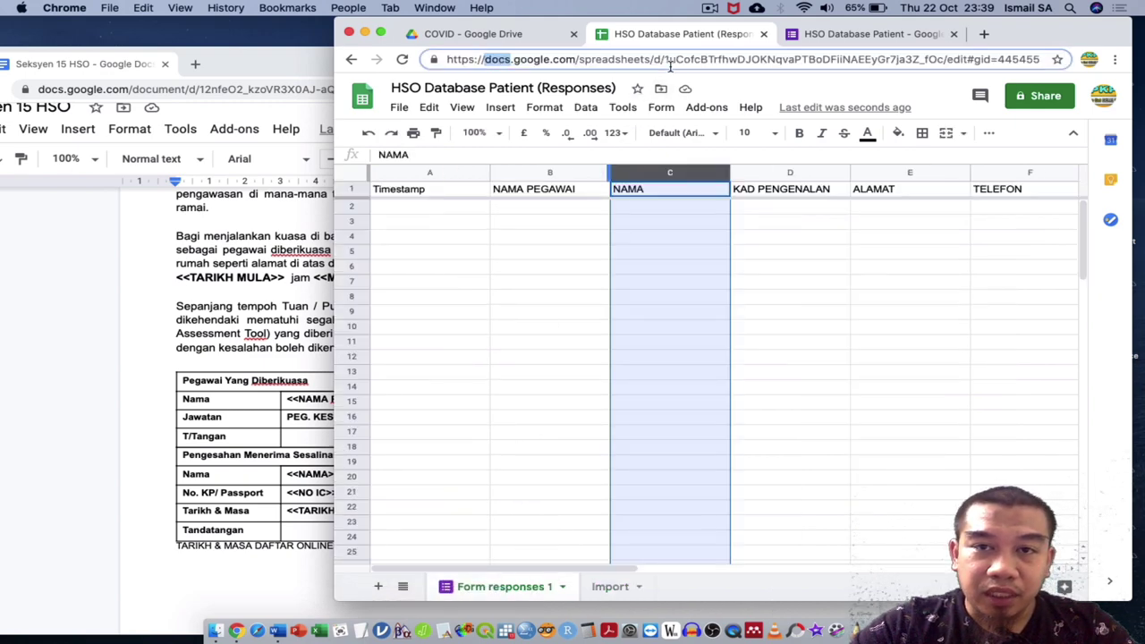
pyautogui.press('super+a')
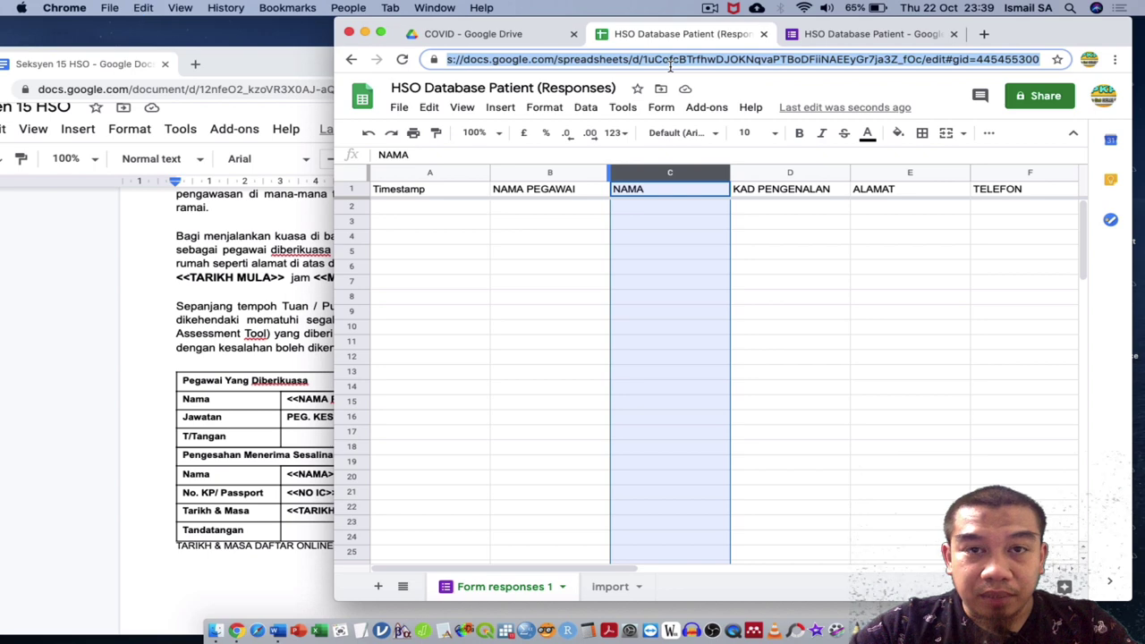
# Step: Start an =importrange( formula in cell A1 of the import sheet with the copied URL in double quotes as its first argument
pyautogui.click(608, 586)
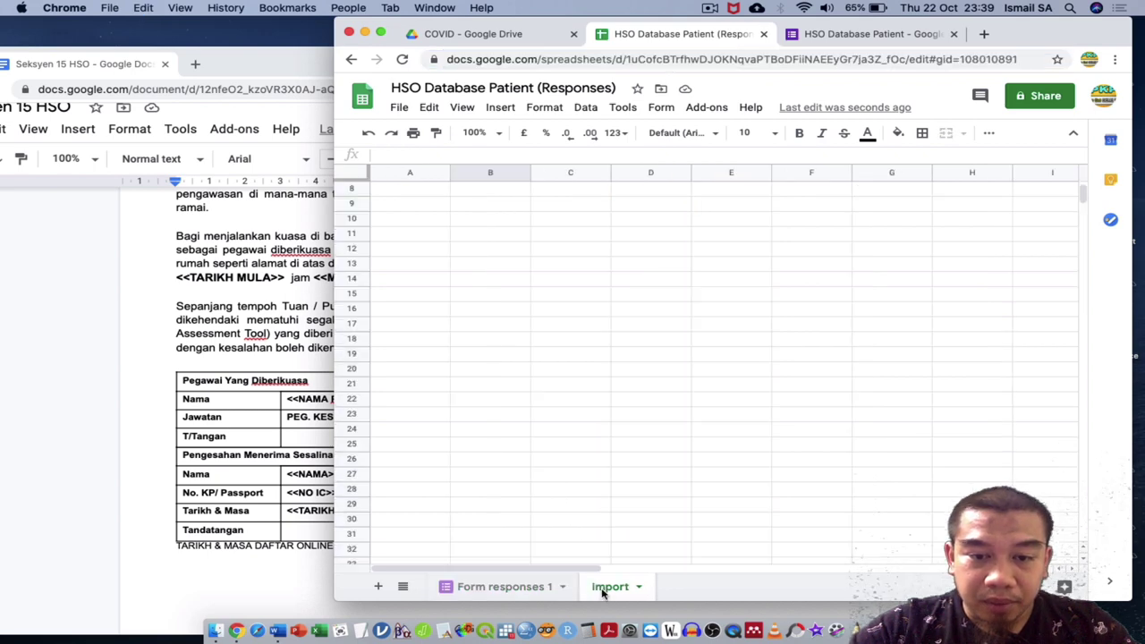
pyautogui.click(439, 156)
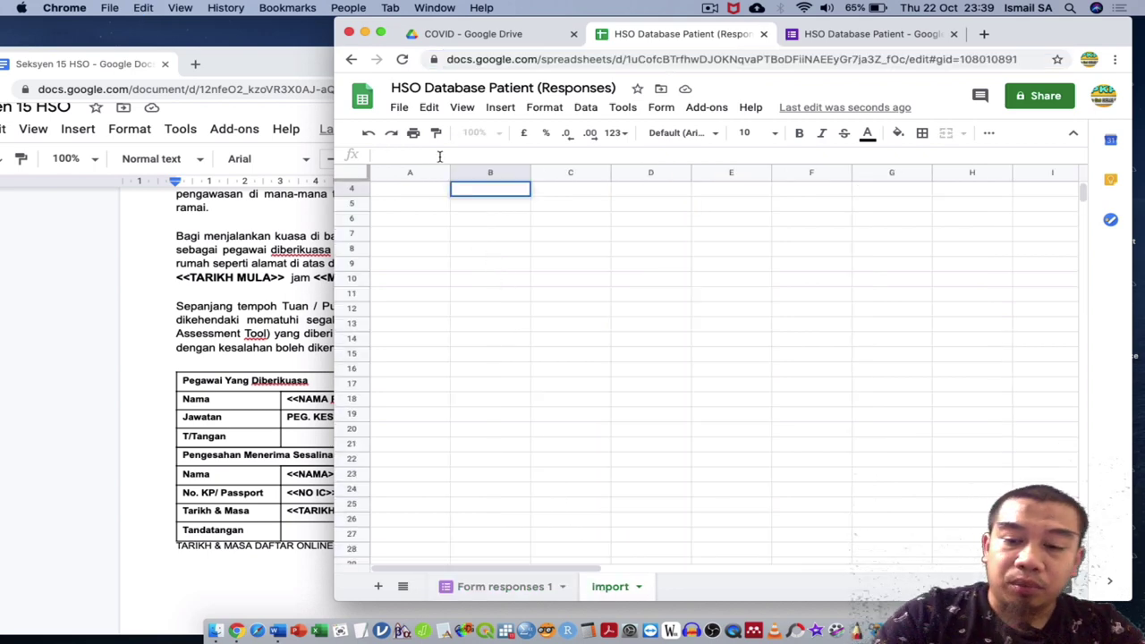
pyautogui.scroll(2, 440, 312)
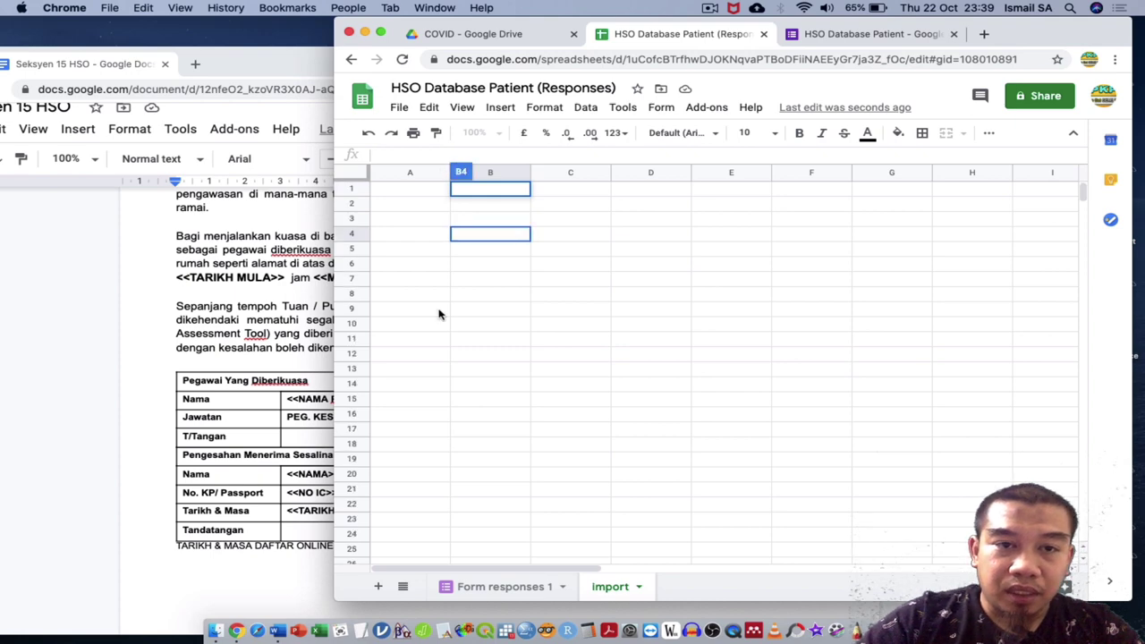
pyautogui.click(410, 191)
pyautogui.click(412, 155)
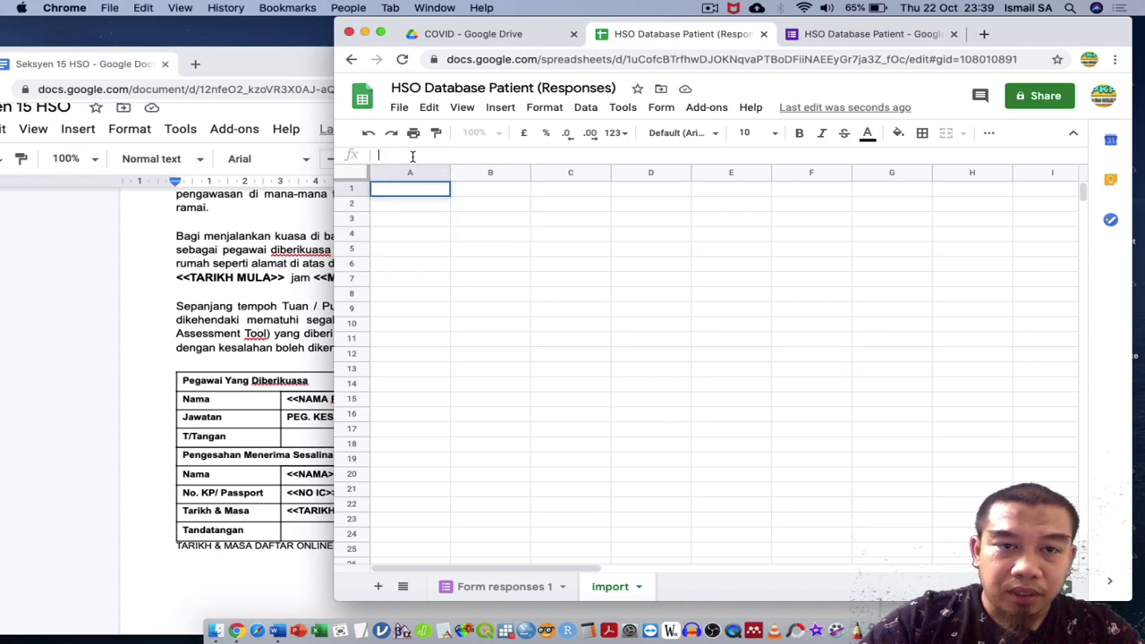
pyautogui.write('=')
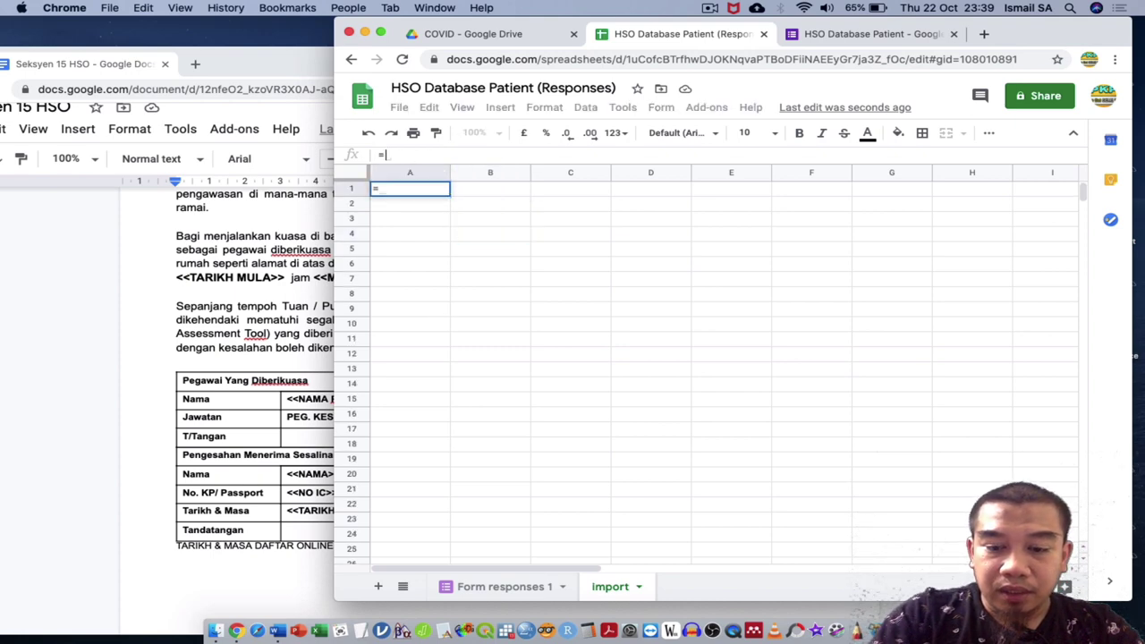
pyautogui.write('importra')
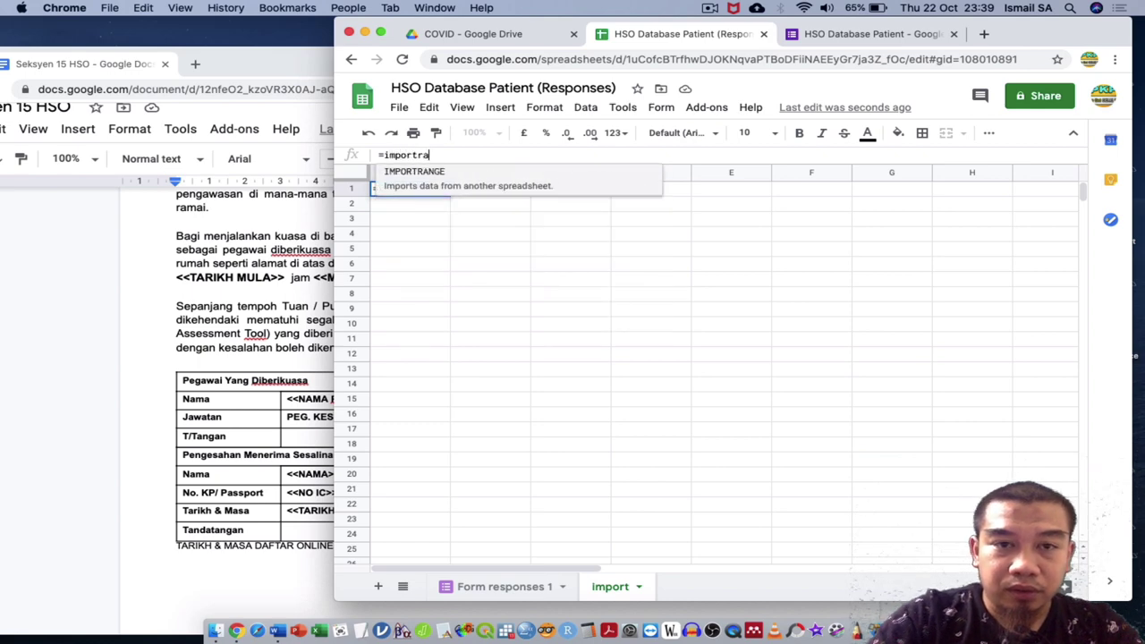
pyautogui.write('nge(""')
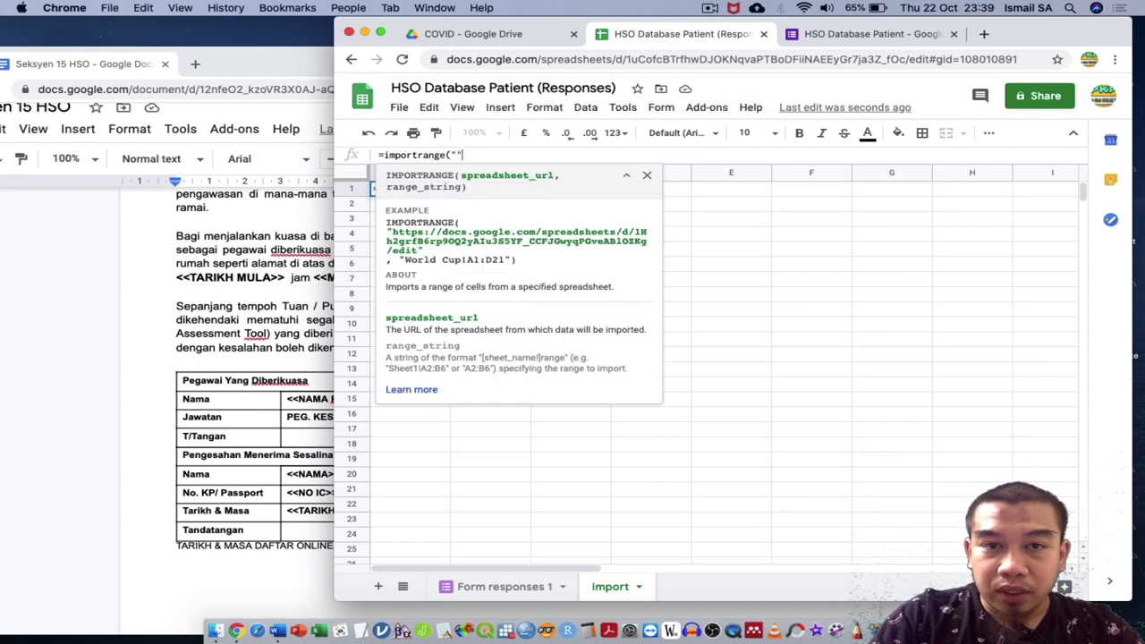
pyautogui.press('super+v')
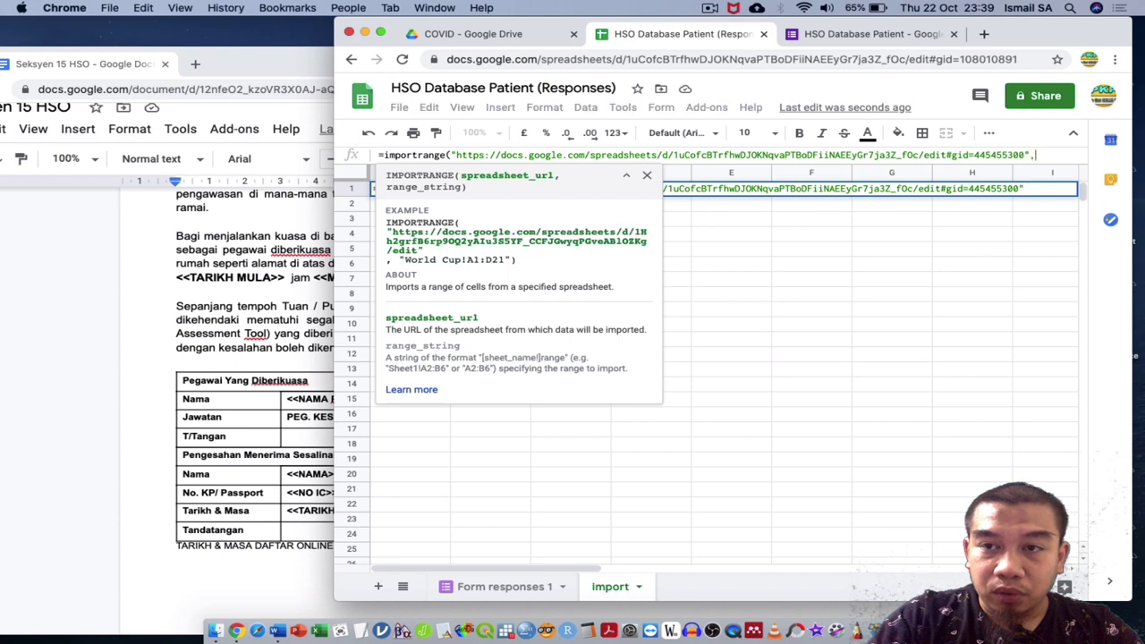
# Step: Add "Form Responses1!A:I) as the range argument of the IMPORTRANGE formula in A1 and enter the formula
pyautogui.write(',')
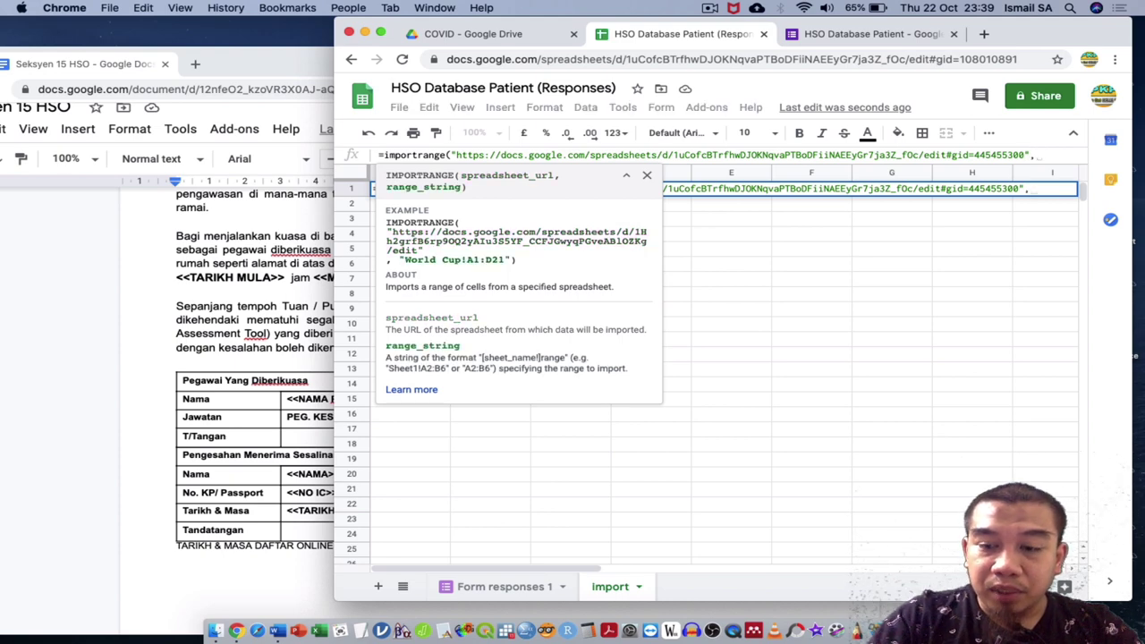
pyautogui.write('"')
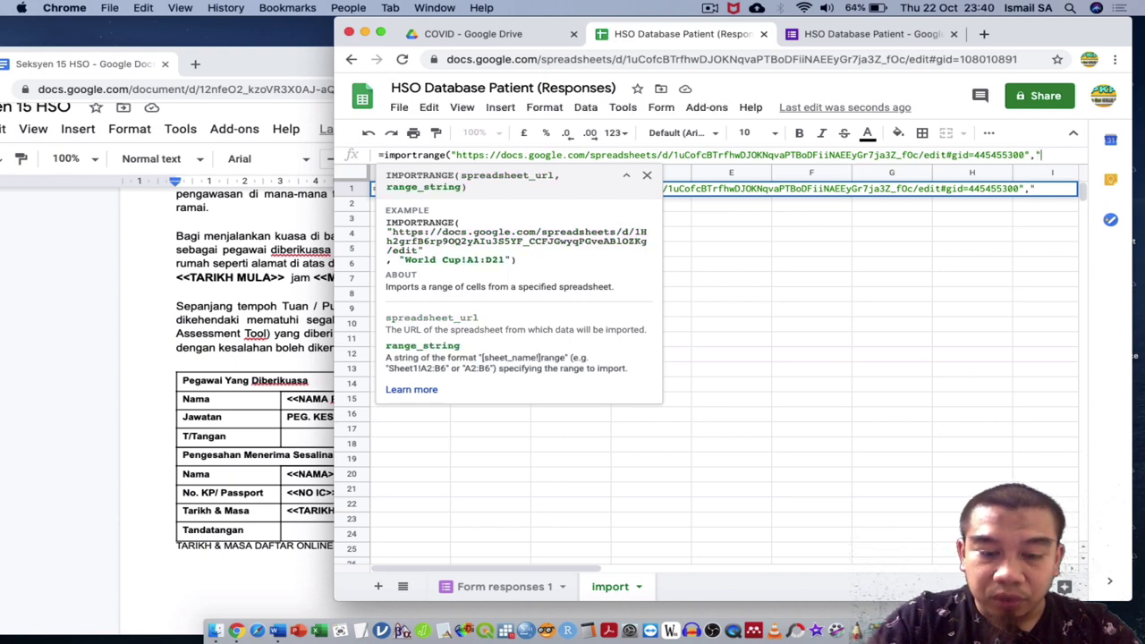
pyautogui.write('Form Res')
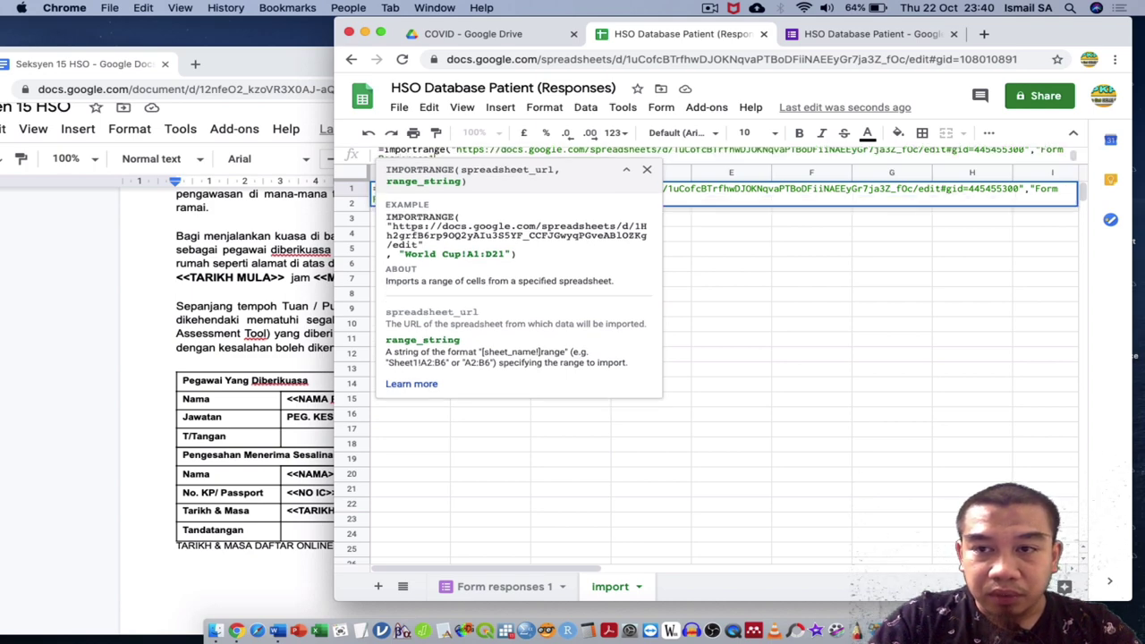
pyautogui.write('ponses1!')
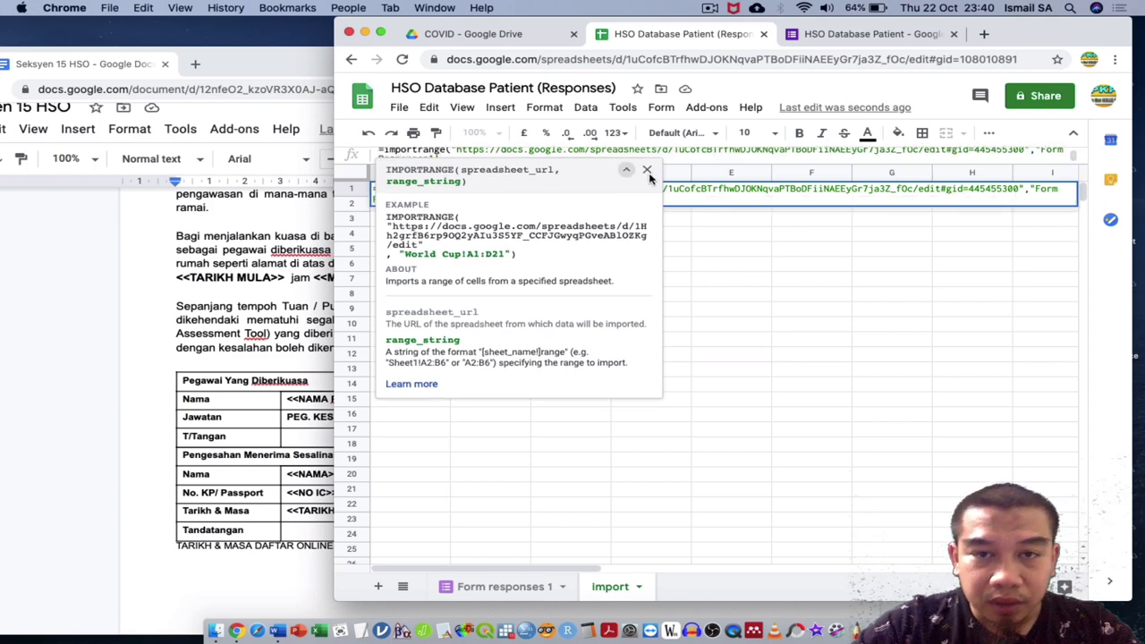
pyautogui.click(647, 169)
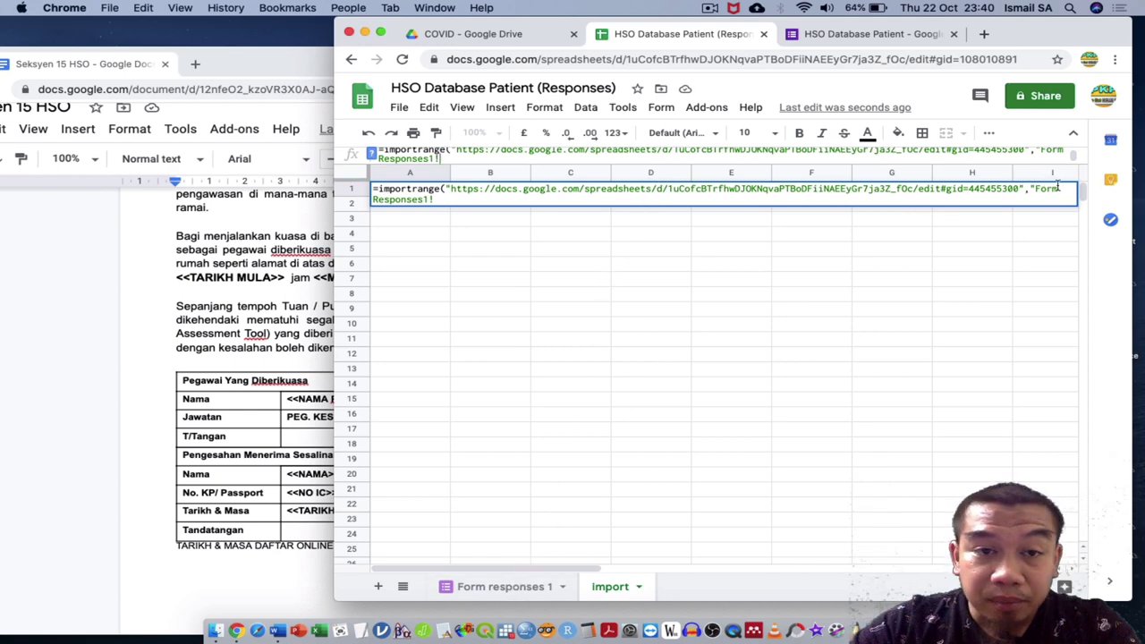
pyautogui.click(456, 197)
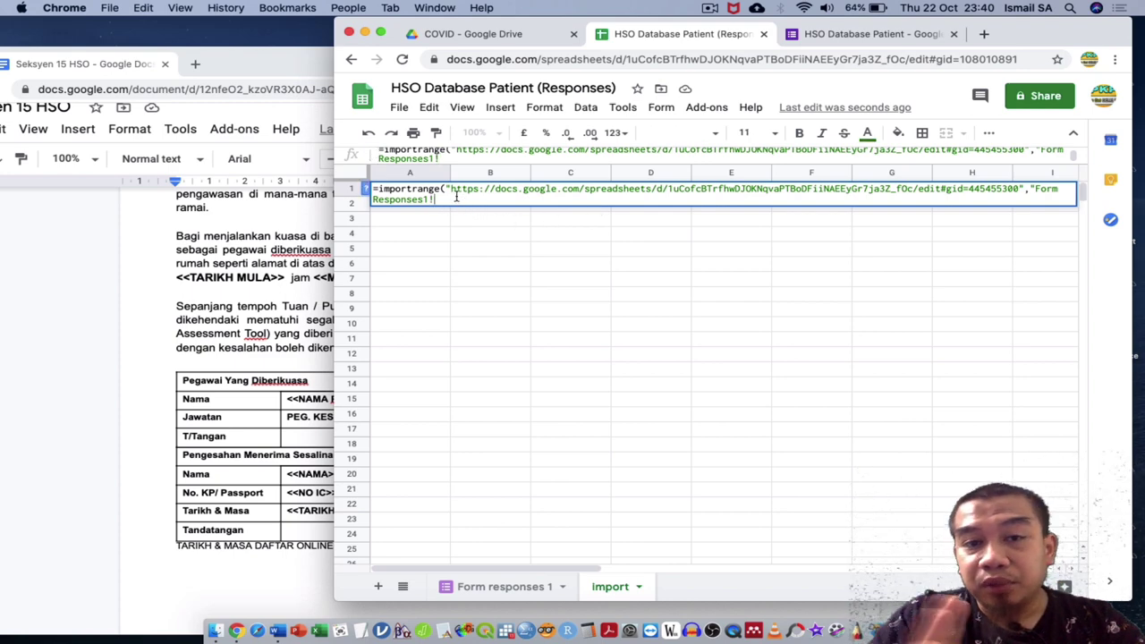
pyautogui.write('A')
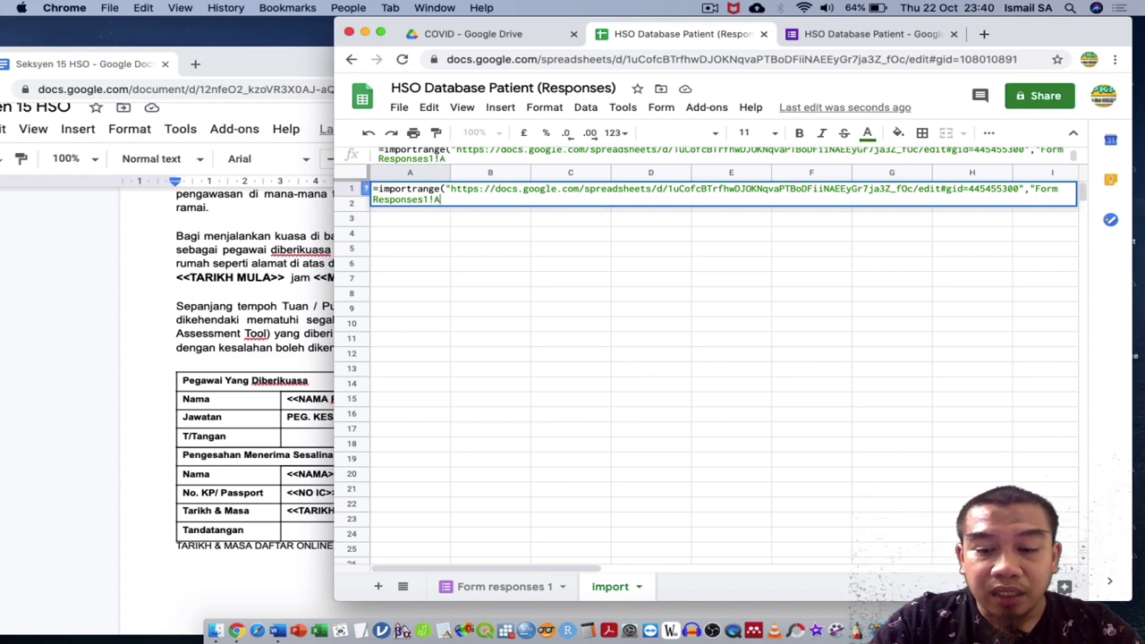
pyautogui.write(':I')
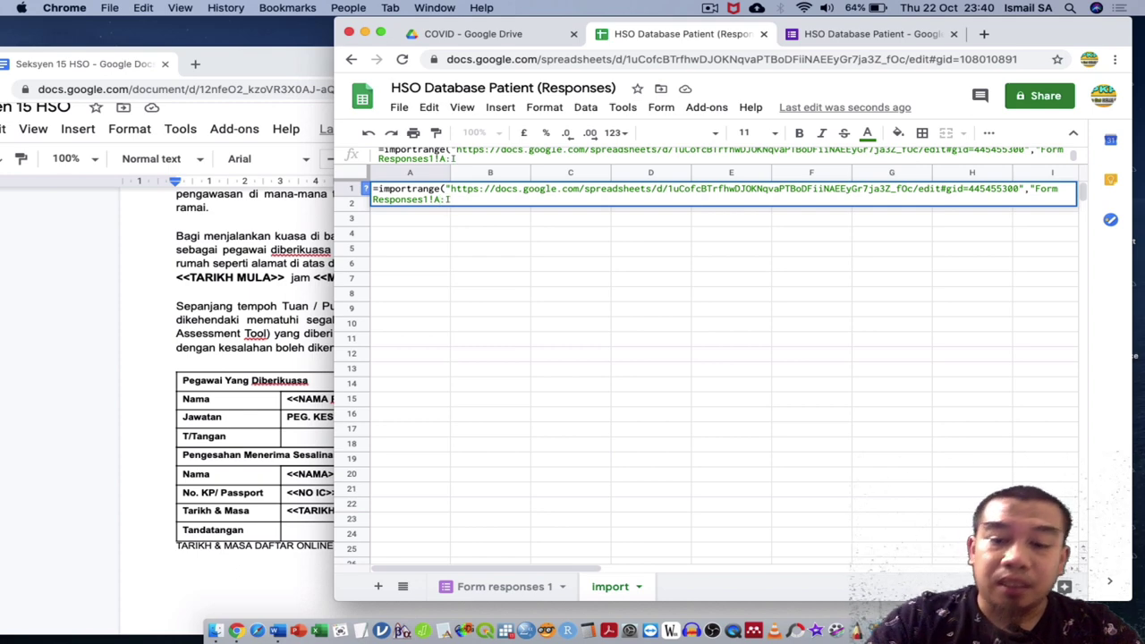
pyautogui.write(')')
pyautogui.press('Return')
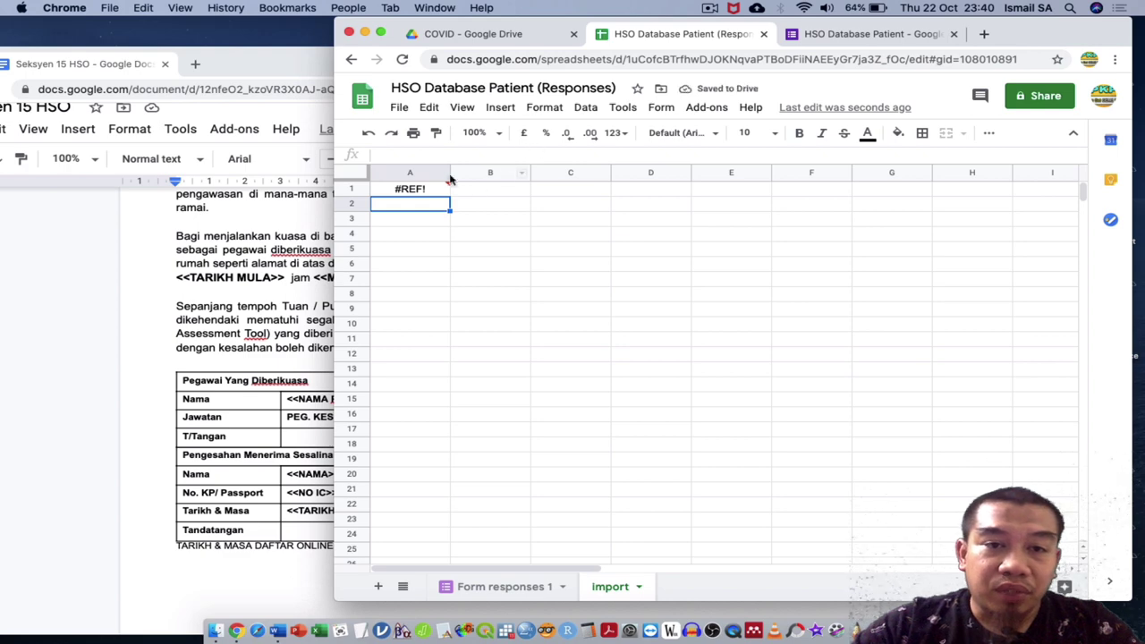
# Step: Check the last response columns on Form responses 1 and allow access for the IMPORTRANGE formula in cell A1 of the import sheet
pyautogui.click(499, 586)
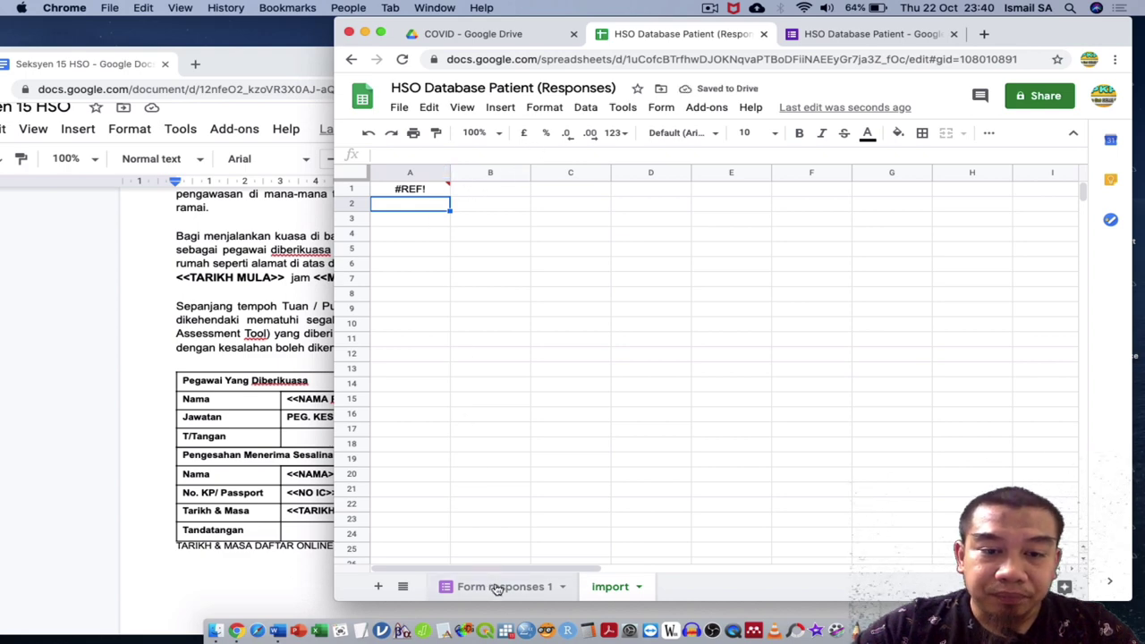
pyautogui.hscroll(5, 770, 275)
pyautogui.hscroll(1, 769, 275)
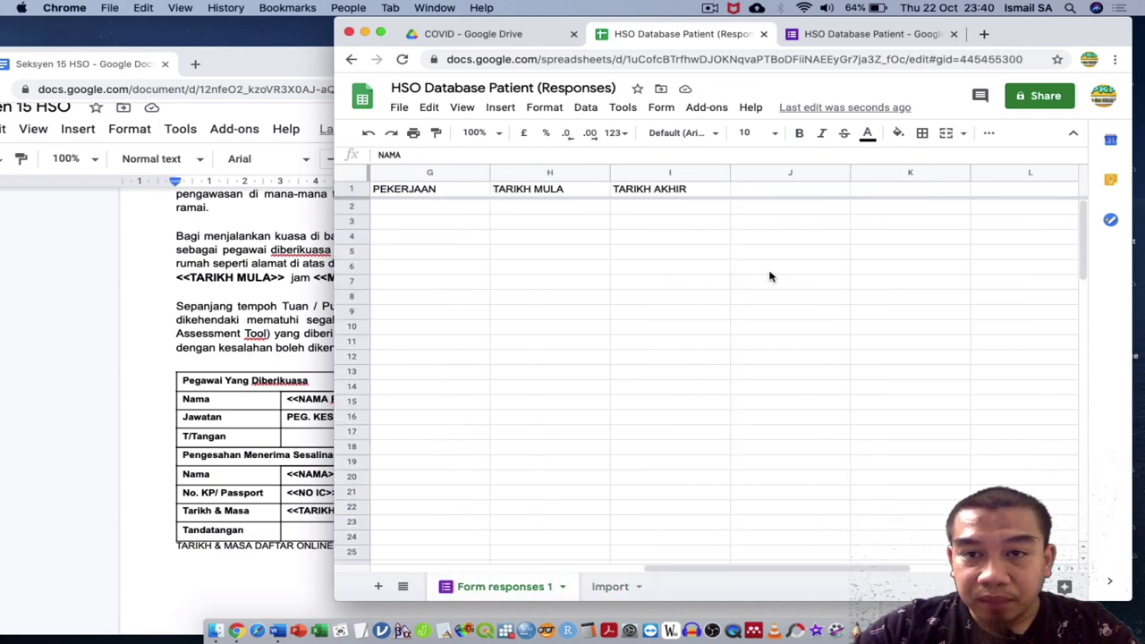
pyautogui.click(610, 586)
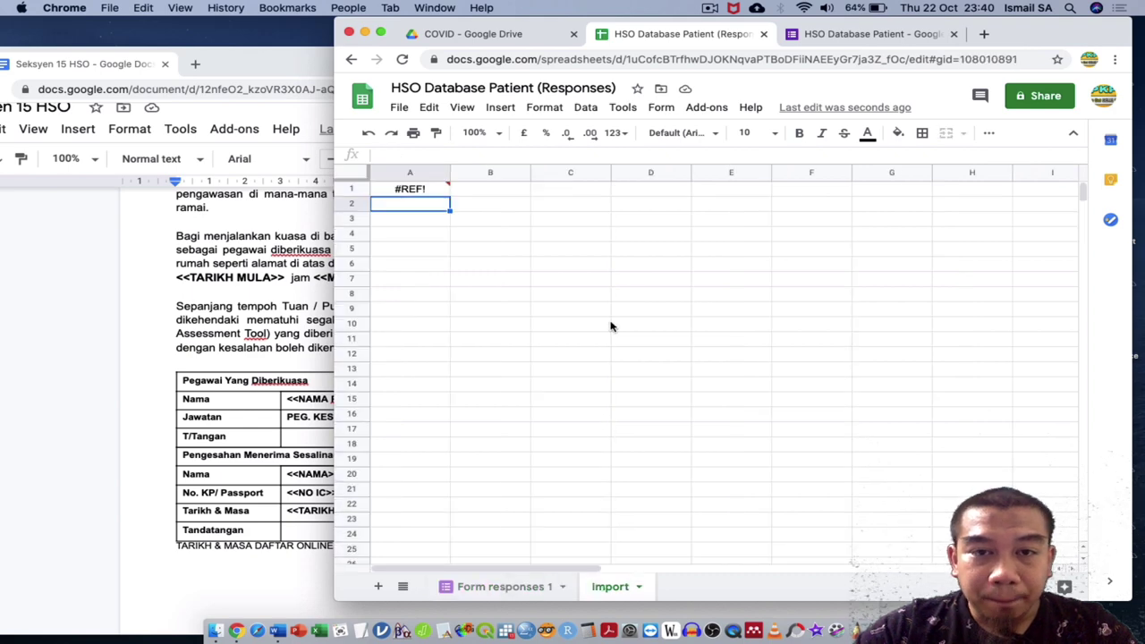
pyautogui.click(437, 192)
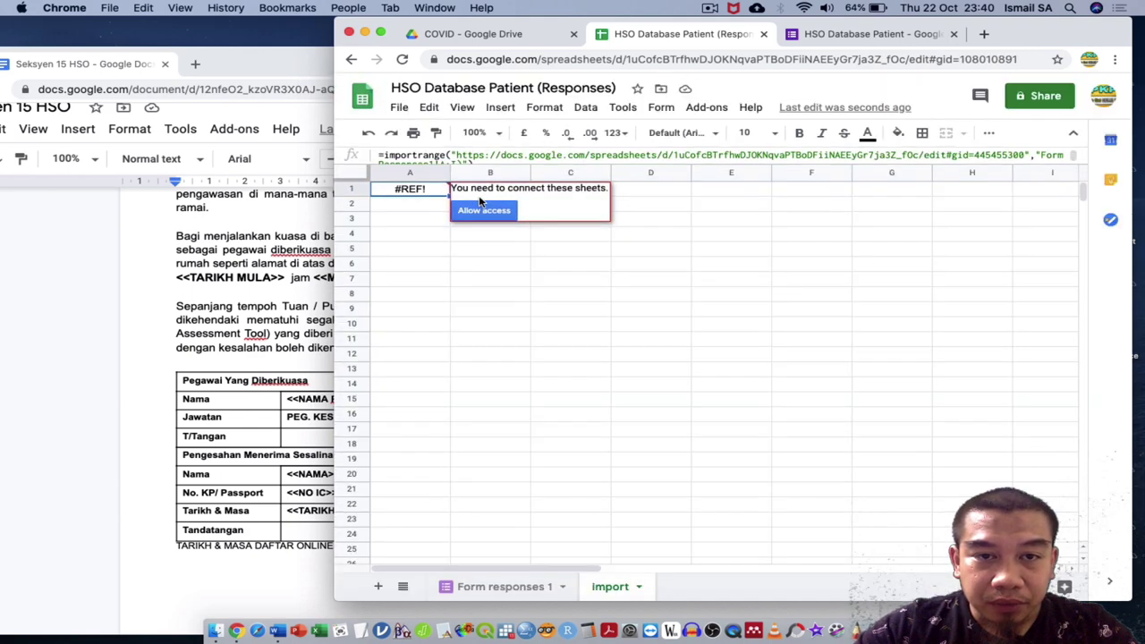
pyautogui.click(487, 210)
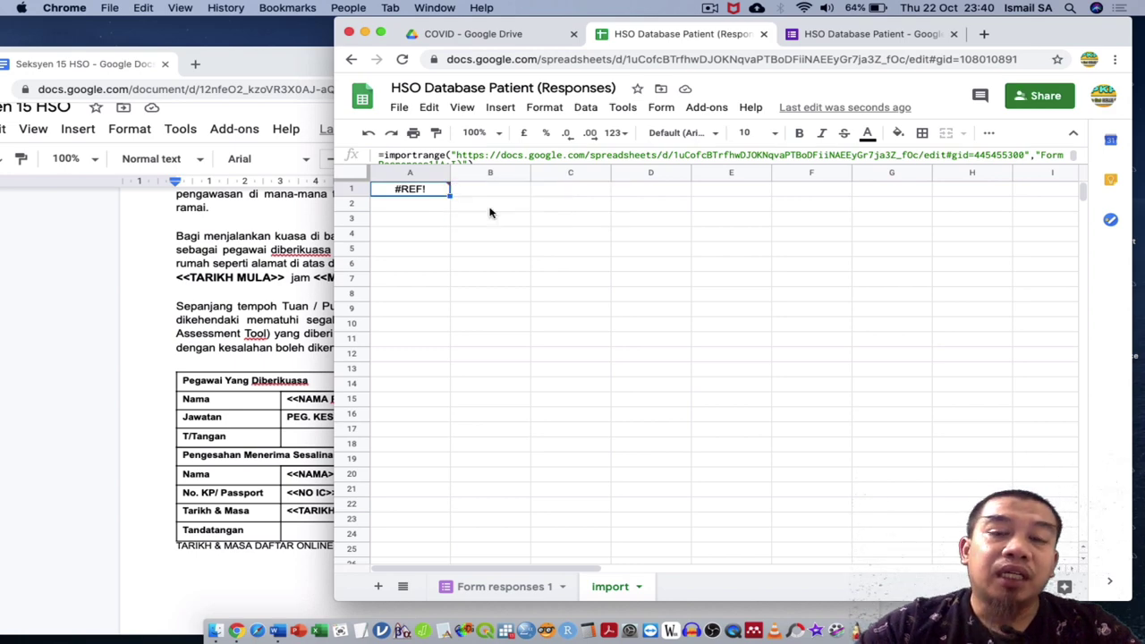
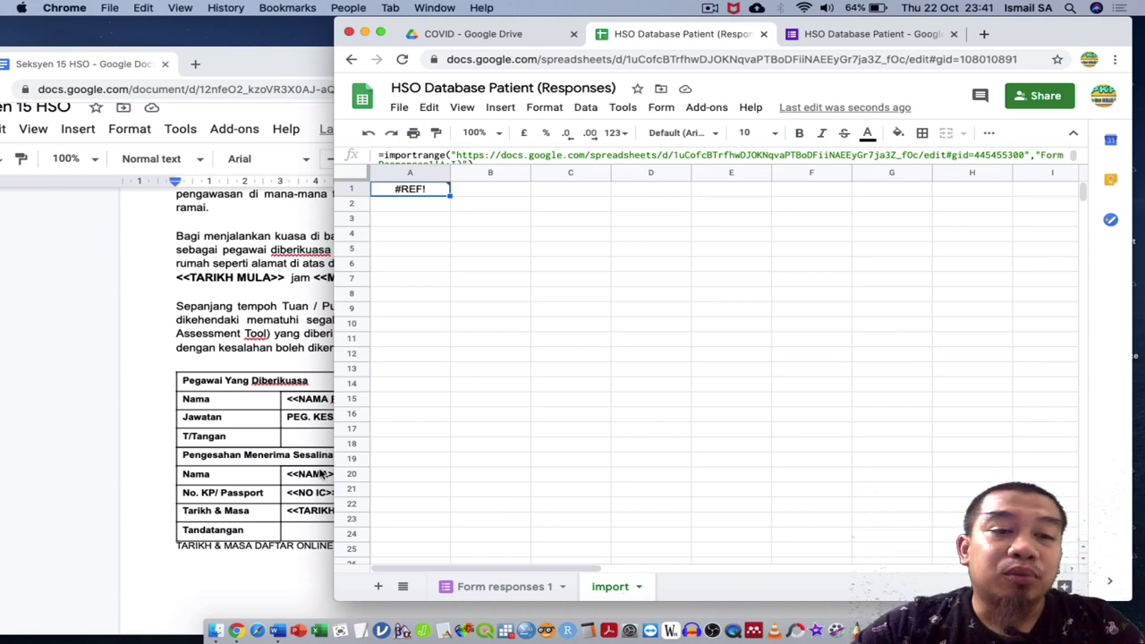
# Step: Glance at the Seksyen 15 HSO letter and inspect the error on cell A1 and the end of its IMPORTRANGE formula
pyautogui.click(171, 394)
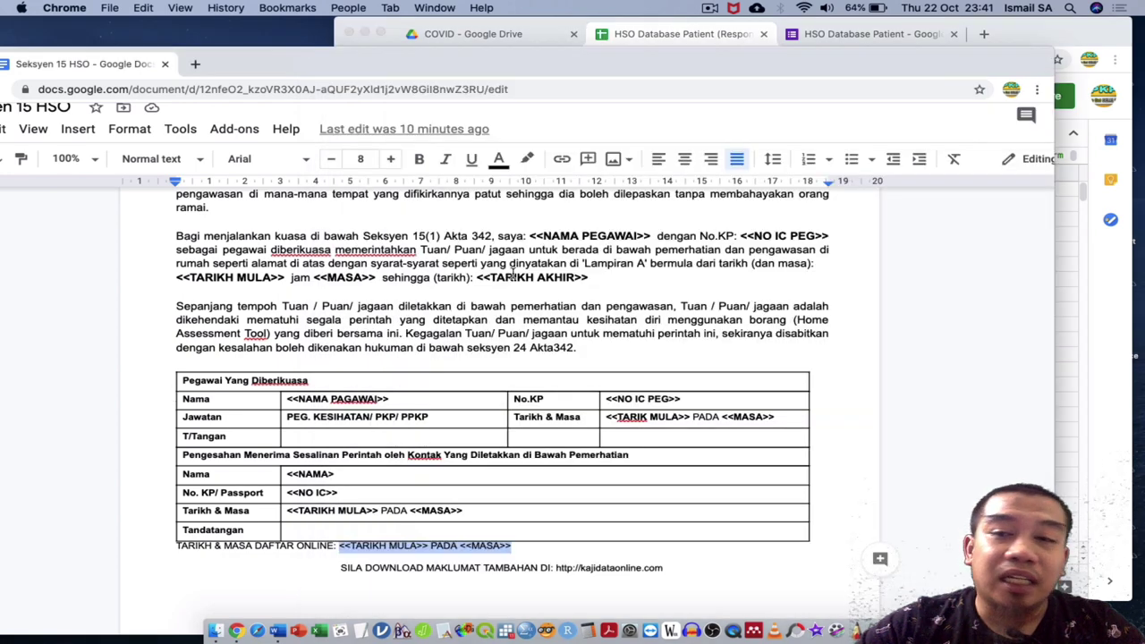
pyautogui.click(1079, 302)
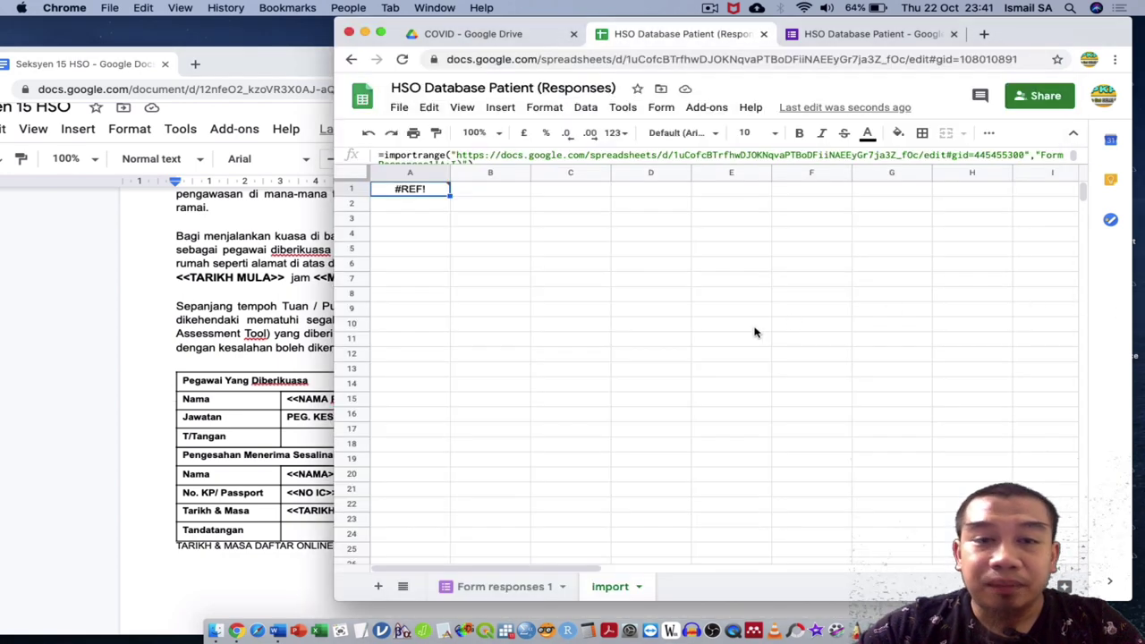
pyautogui.moveTo(426, 190)
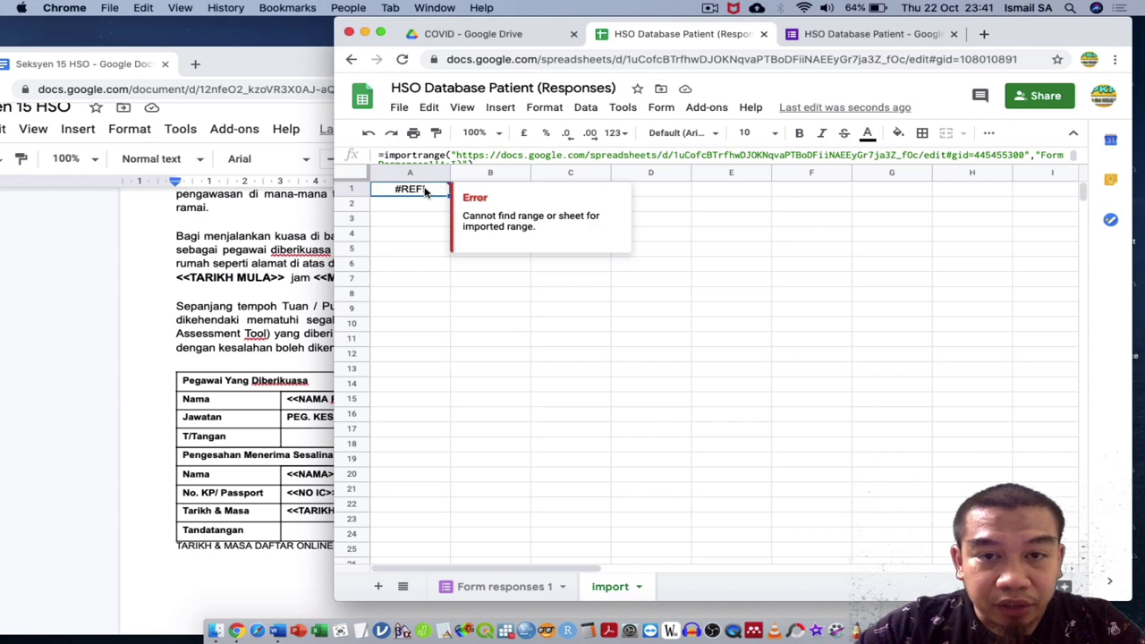
pyautogui.scroll(-1, 479, 155)
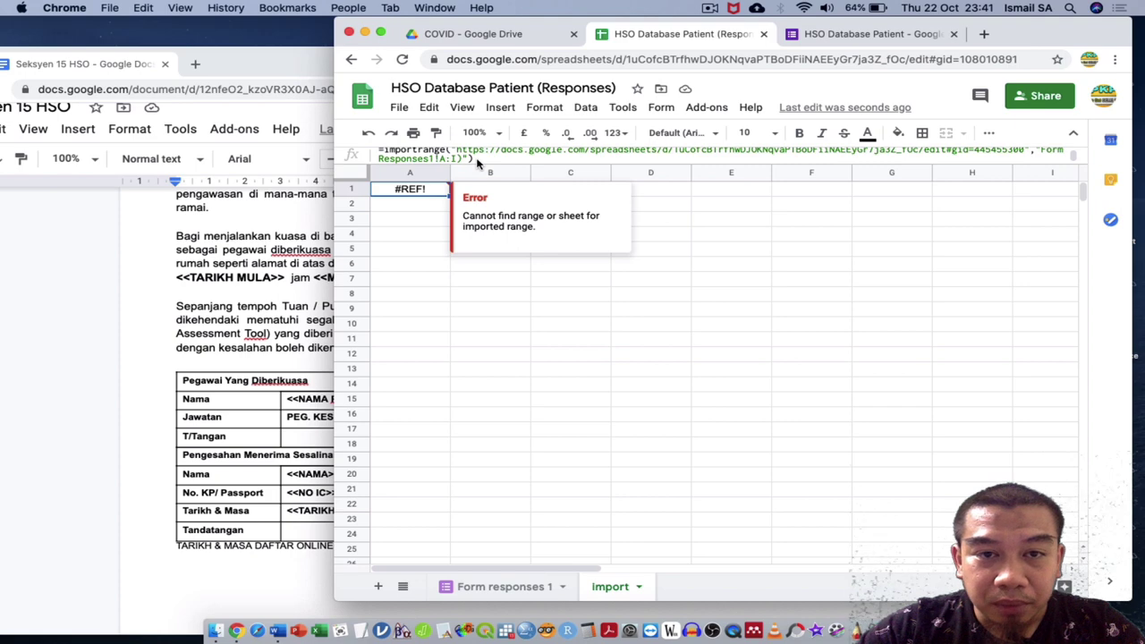
# Step: Correct the range argument of the IMPORTRANGE formula in A1 to "Form Responses 1!A:I" and enter the formula
pyautogui.click(401, 165)
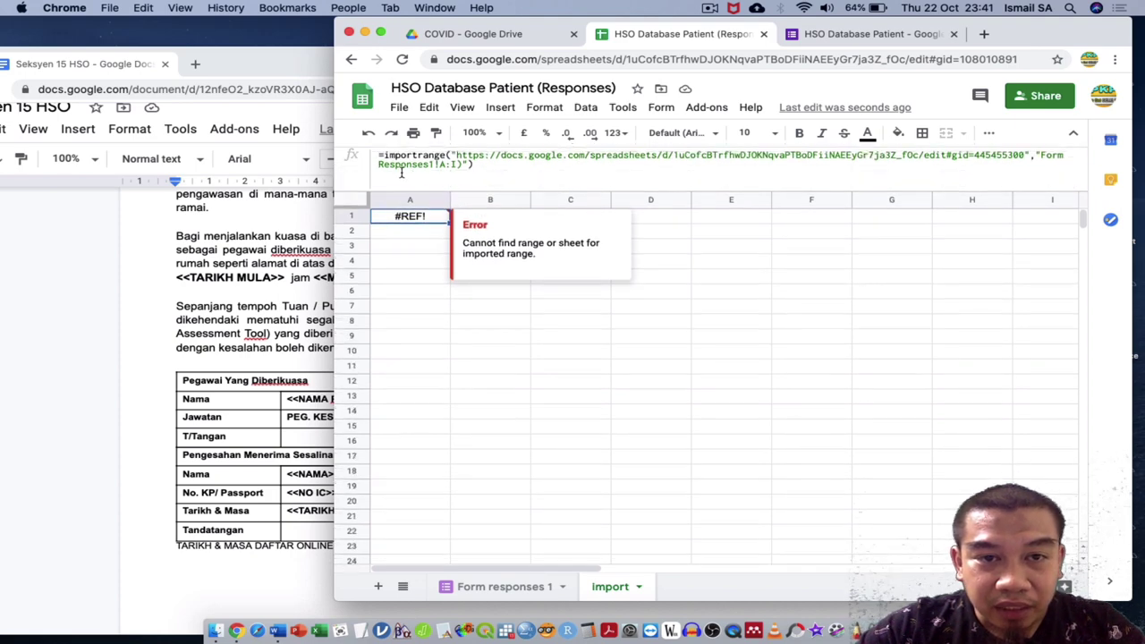
pyautogui.click(479, 166)
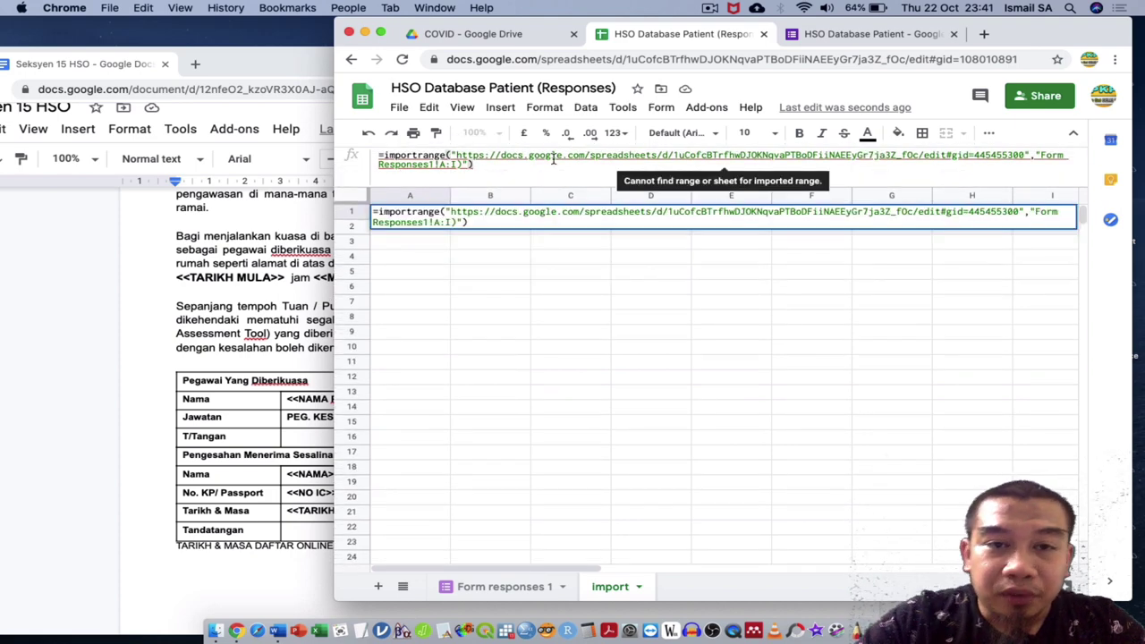
pyautogui.press('BackSpace')
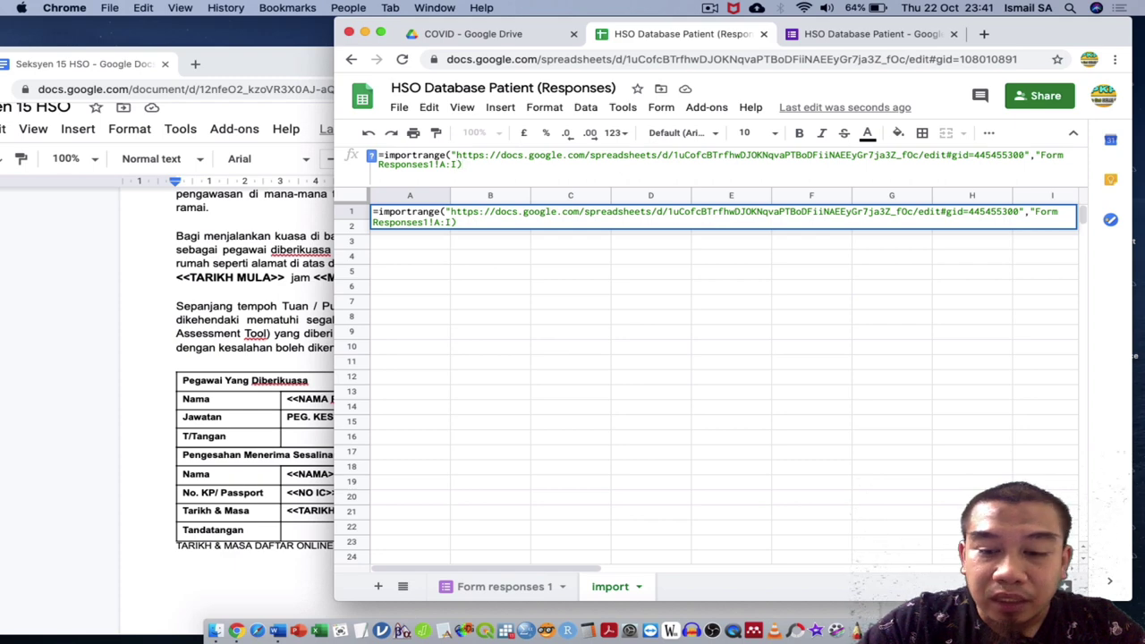
pyautogui.write('"')
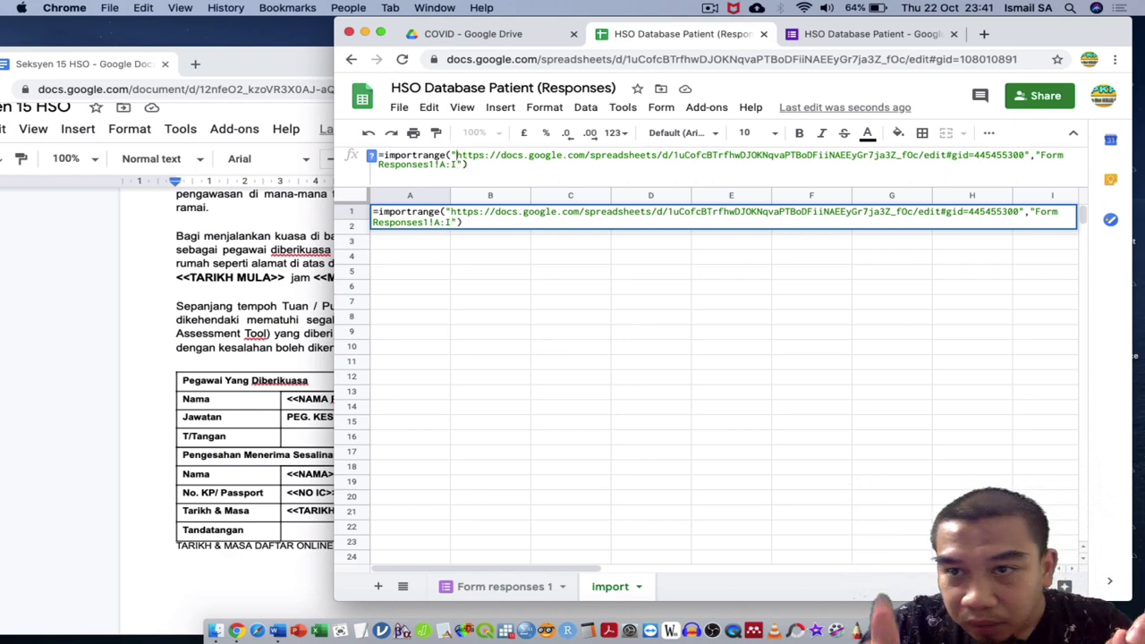
pyautogui.click(433, 164)
pyautogui.write('1')
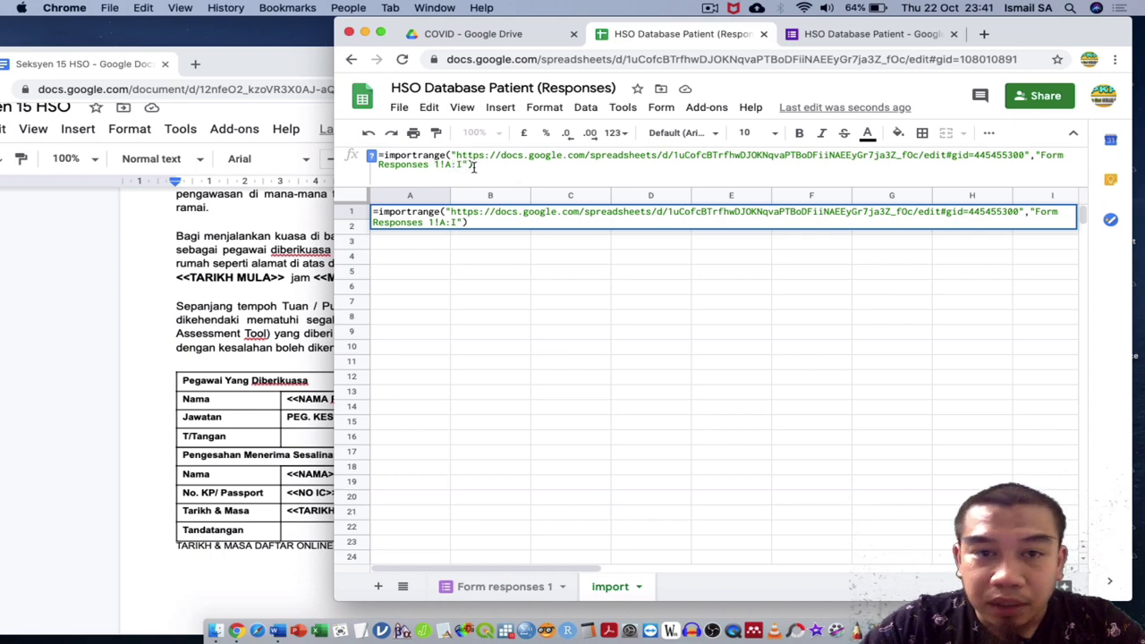
pyautogui.press('Return')
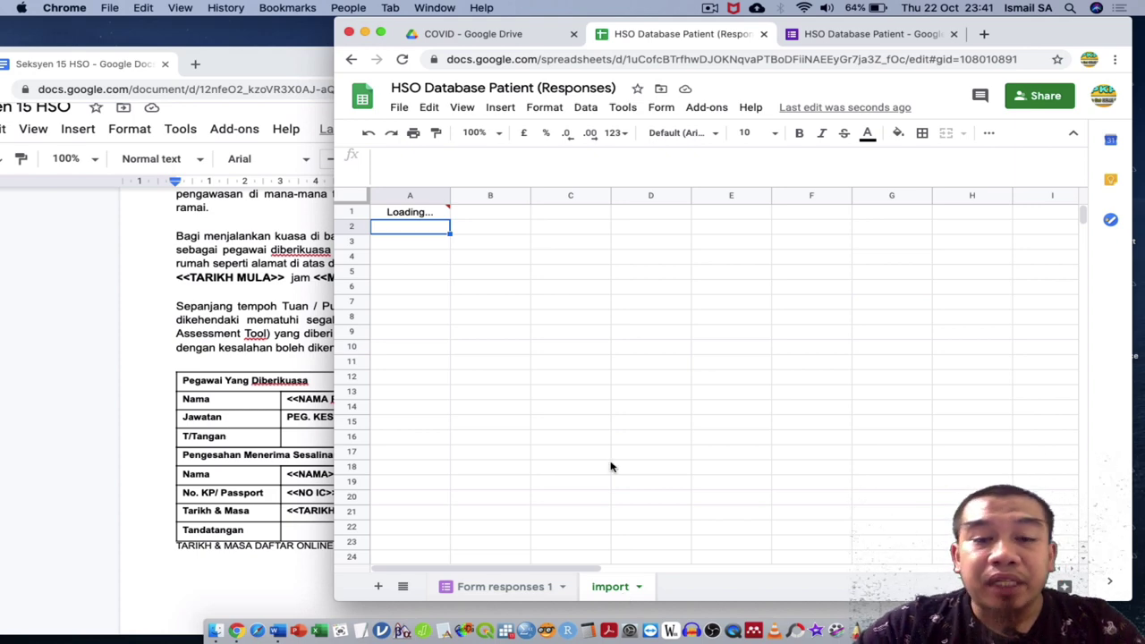
# Step: Add a new sheet named data, shrink the formula bar and check the imported headers on the import sheet
pyautogui.click(377, 588)
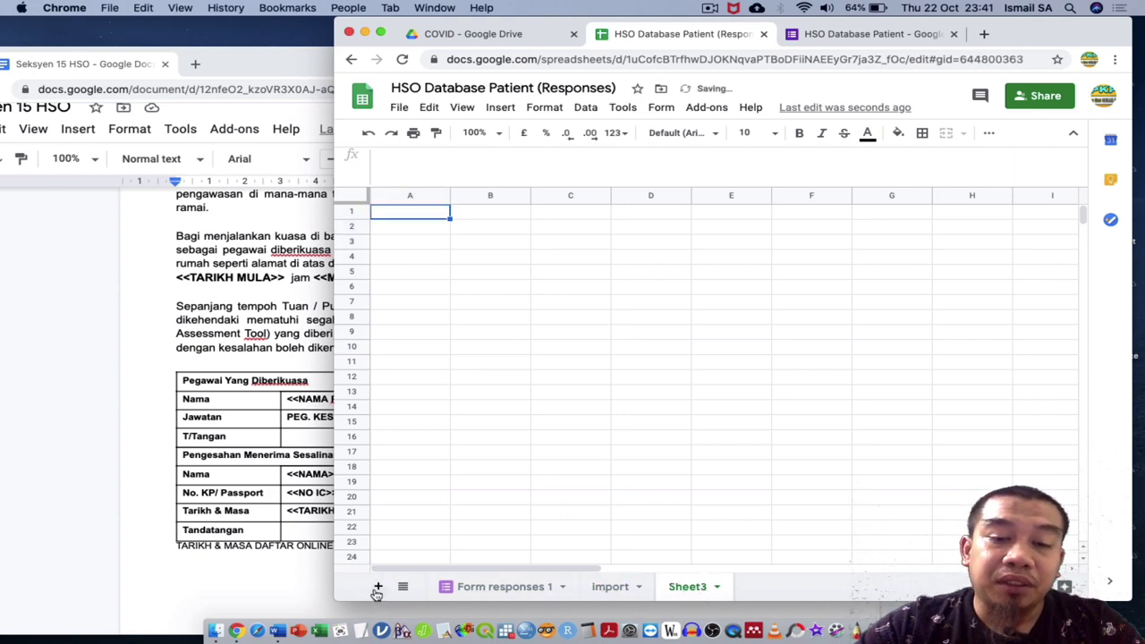
pyautogui.doubleClick(699, 594)
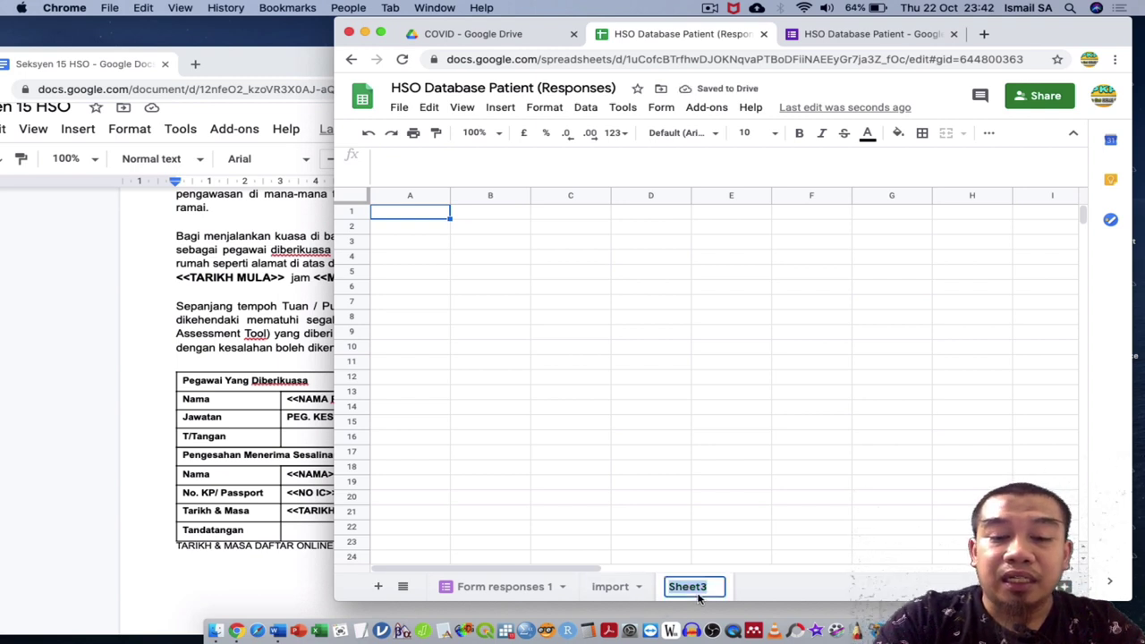
pyautogui.write('data')
pyautogui.press('Return')
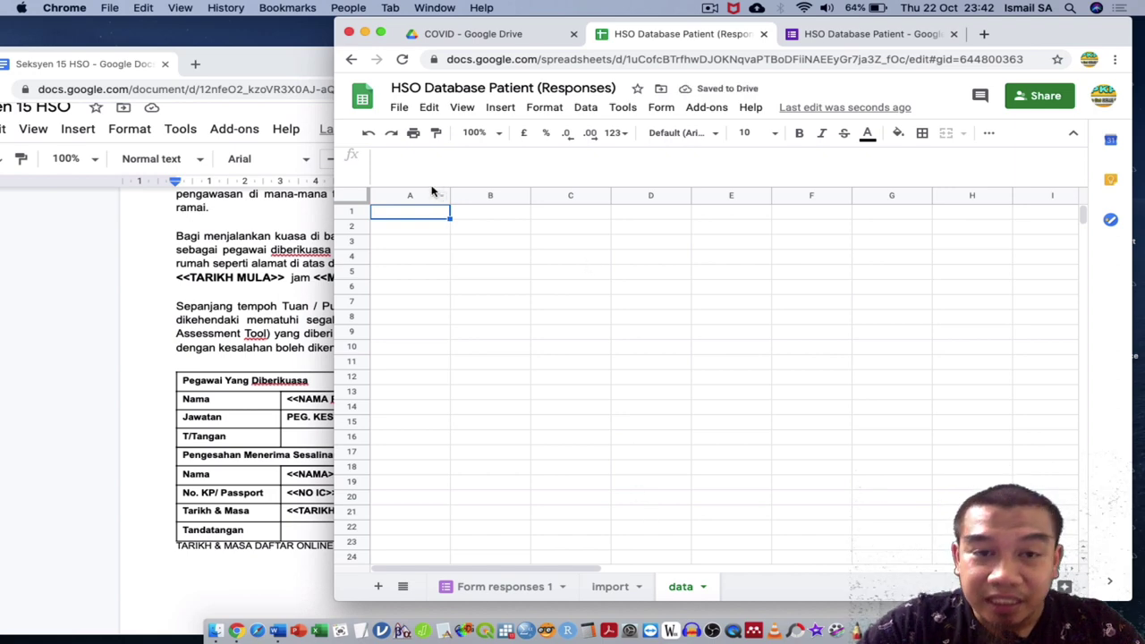
pyautogui.moveTo(366, 185); pyautogui.dragTo(368, 165)
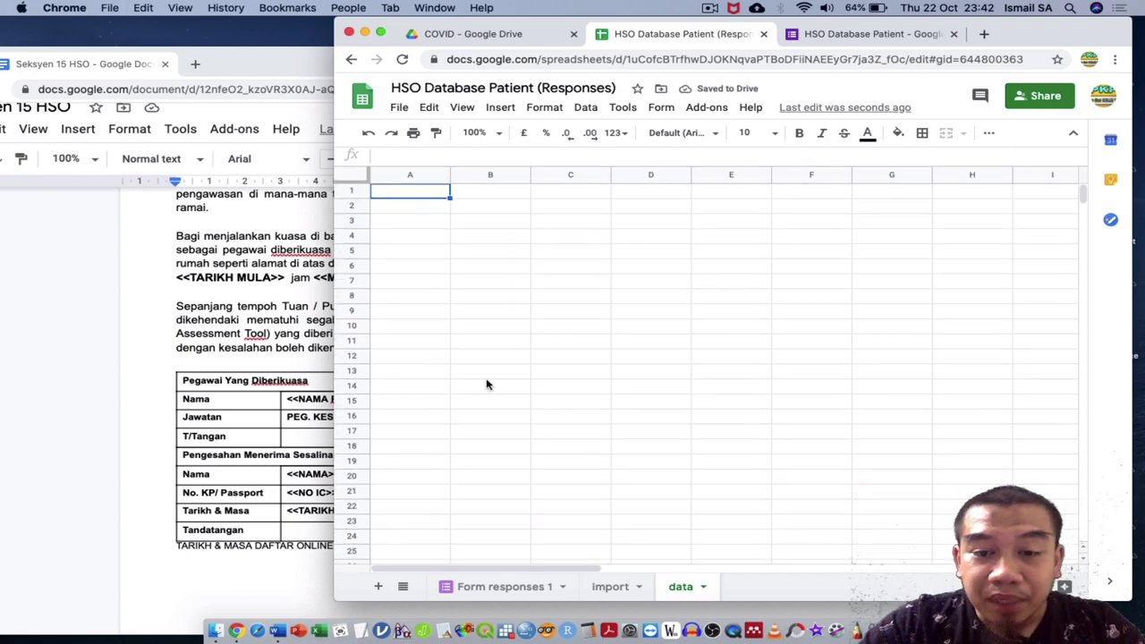
pyautogui.click(617, 586)
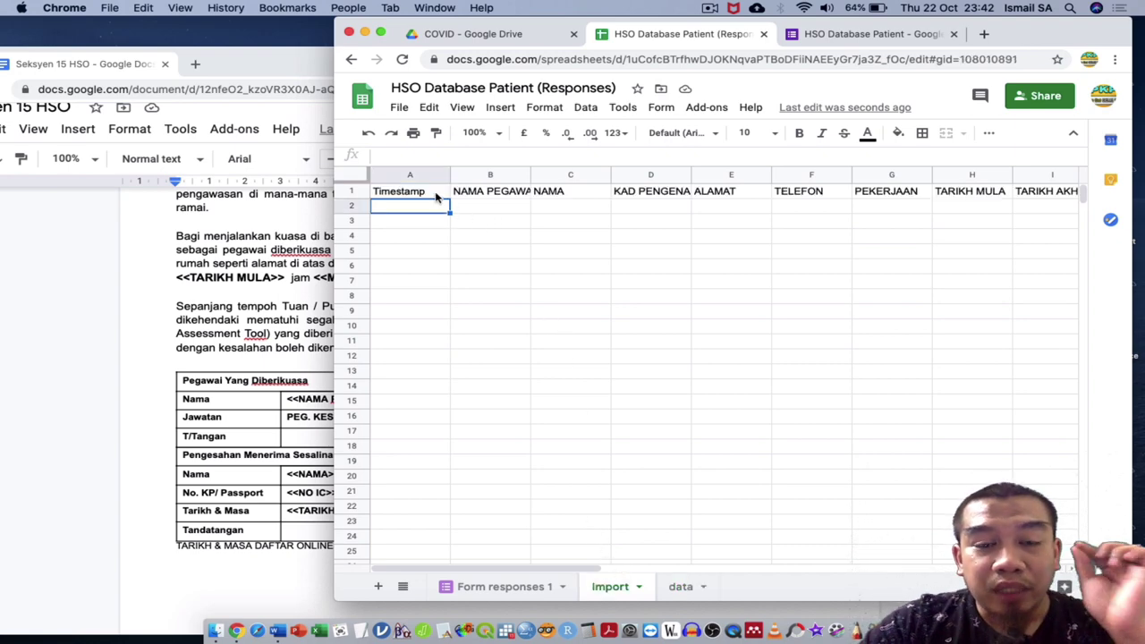
pyautogui.click(685, 586)
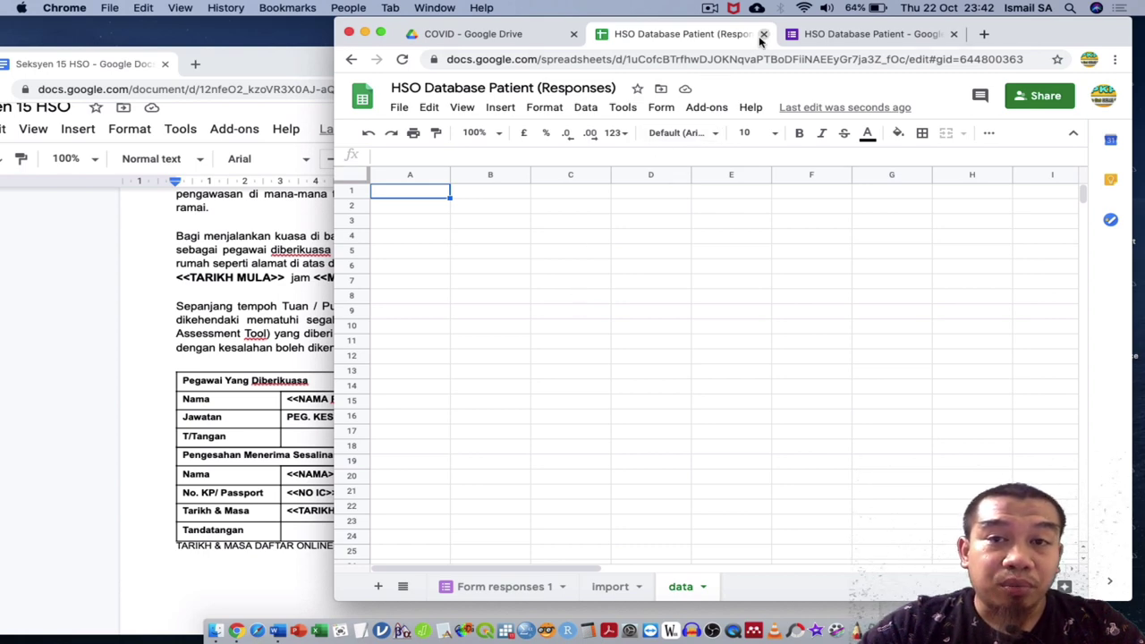
# Step: Preview the HSO Database Patient form, choose PEGAWAI ABC - 1234 as NAMA PEGAWAI, and enter the patient's name and identity card number
pyautogui.click(824, 40)
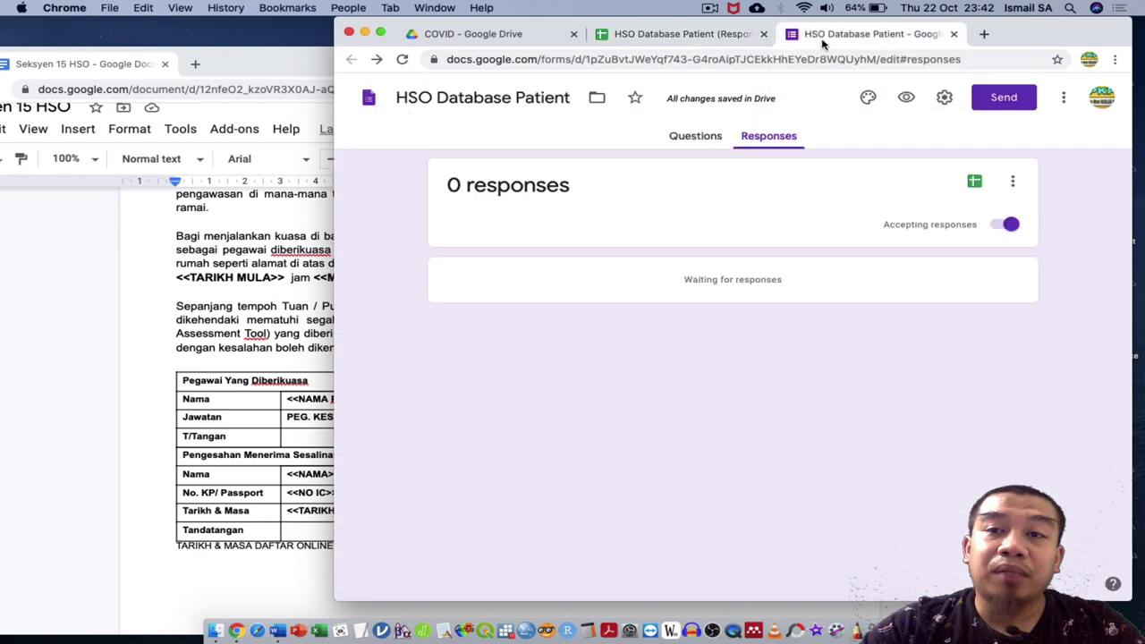
pyautogui.click(904, 100)
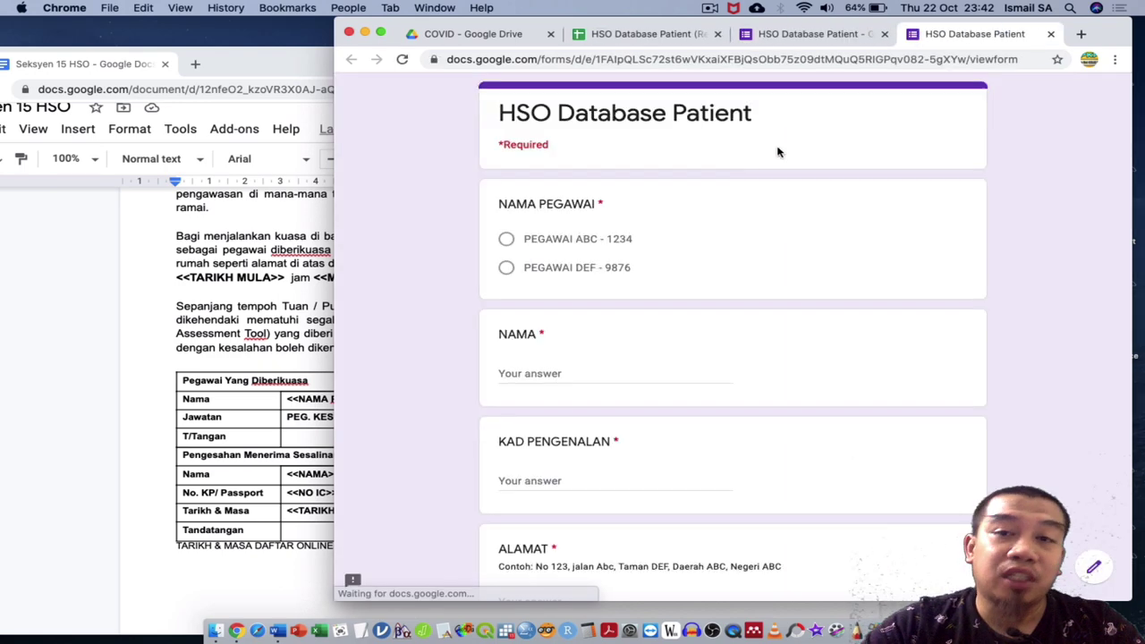
pyautogui.click(583, 243)
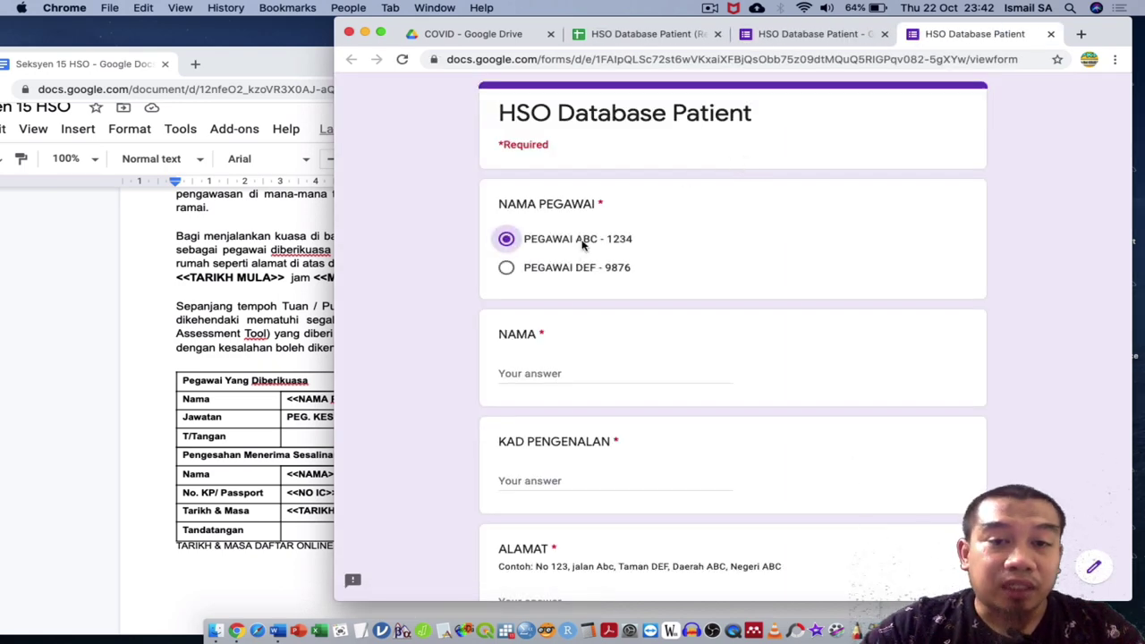
pyautogui.click(541, 376)
pyautogui.write('ssss')
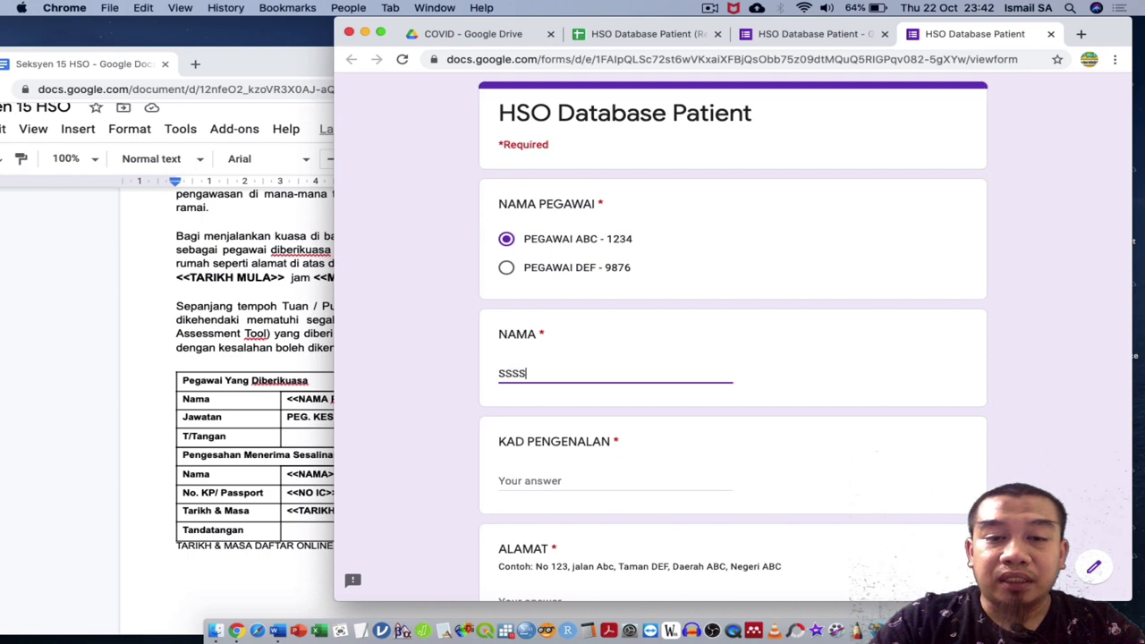
pyautogui.press('Tab')
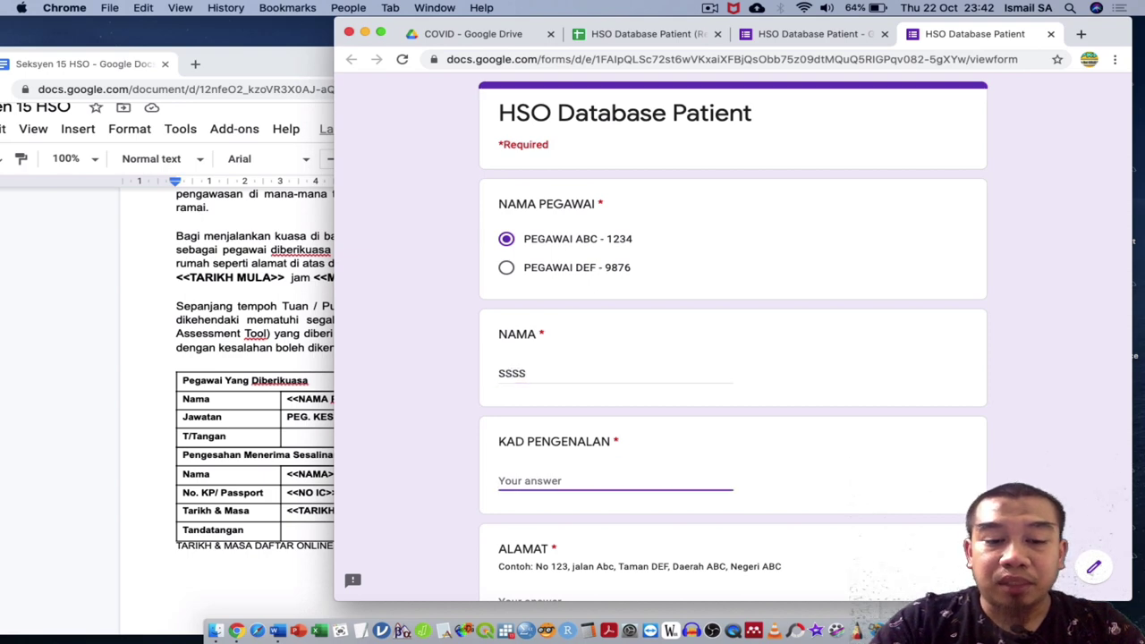
pyautogui.write('12134')
# Step: Fill in the patient's address and phone number, and set PEKERJAAN to Other with the text sasass
pyautogui.scroll(-3, 546, 376)
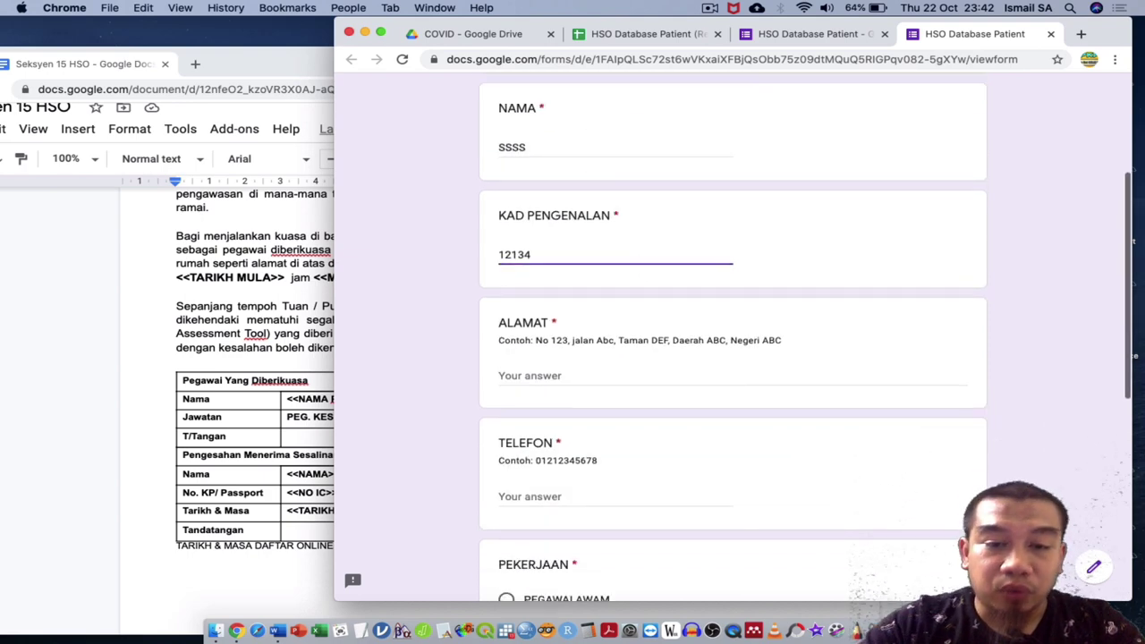
pyautogui.click(546, 376)
pyautogui.write('sasassa')
pyautogui.click(526, 496)
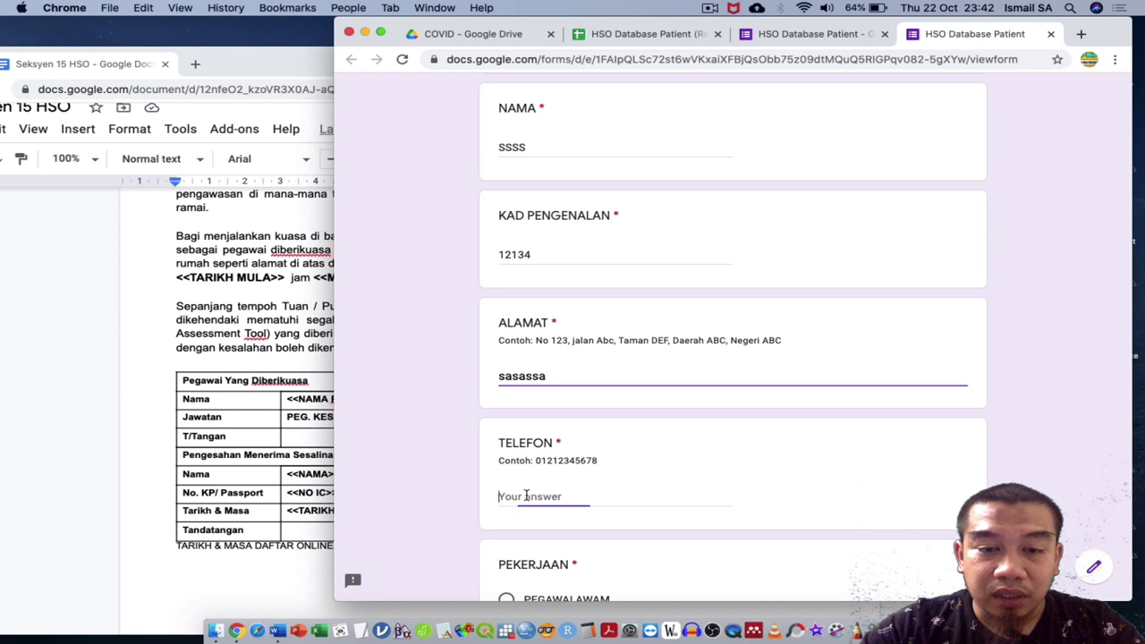
pyautogui.write('s')
pyautogui.write('21212')
pyautogui.scroll(-3, 528, 475)
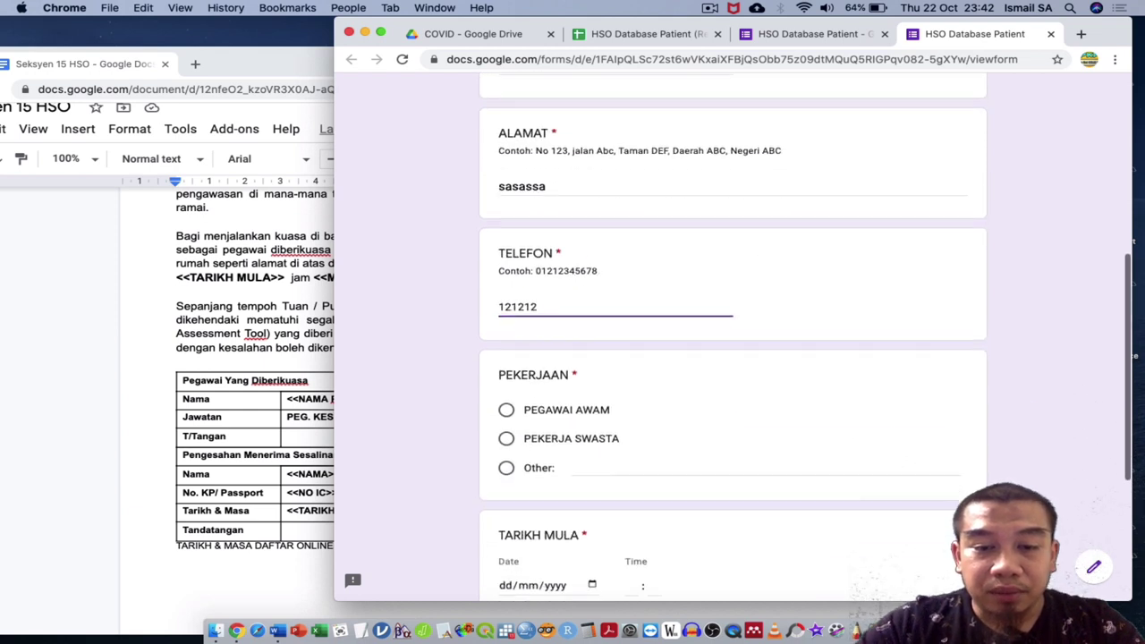
pyautogui.click(586, 451)
pyautogui.write('sasass')
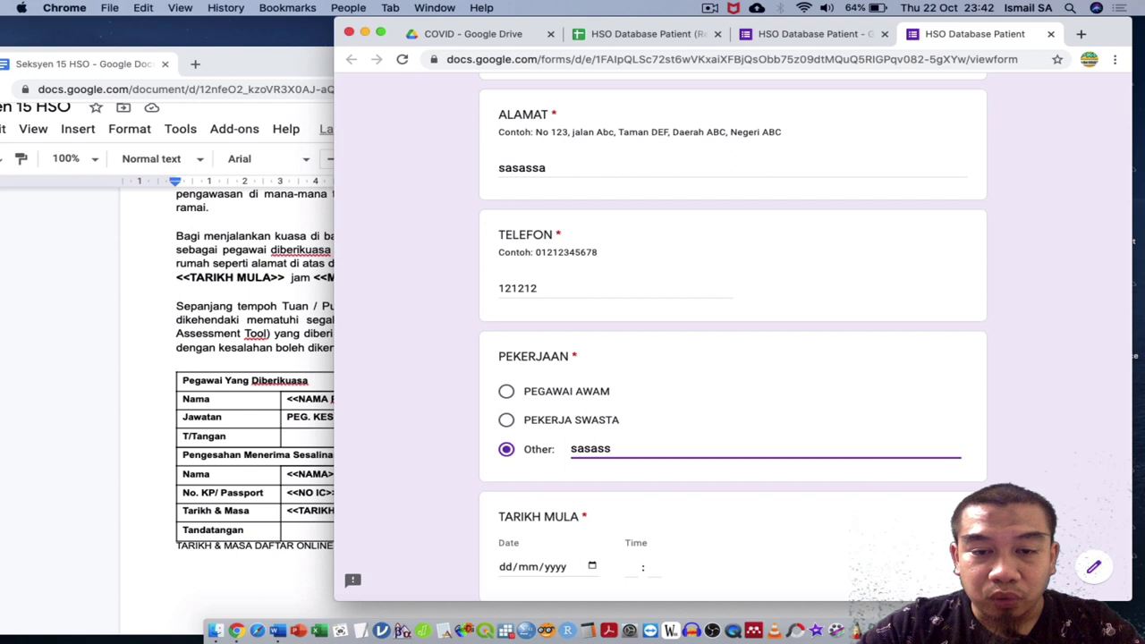
# Step: Set TARIKH MULA to 22/10/2020 with the time 09:00
pyautogui.scroll(-2, 590, 375)
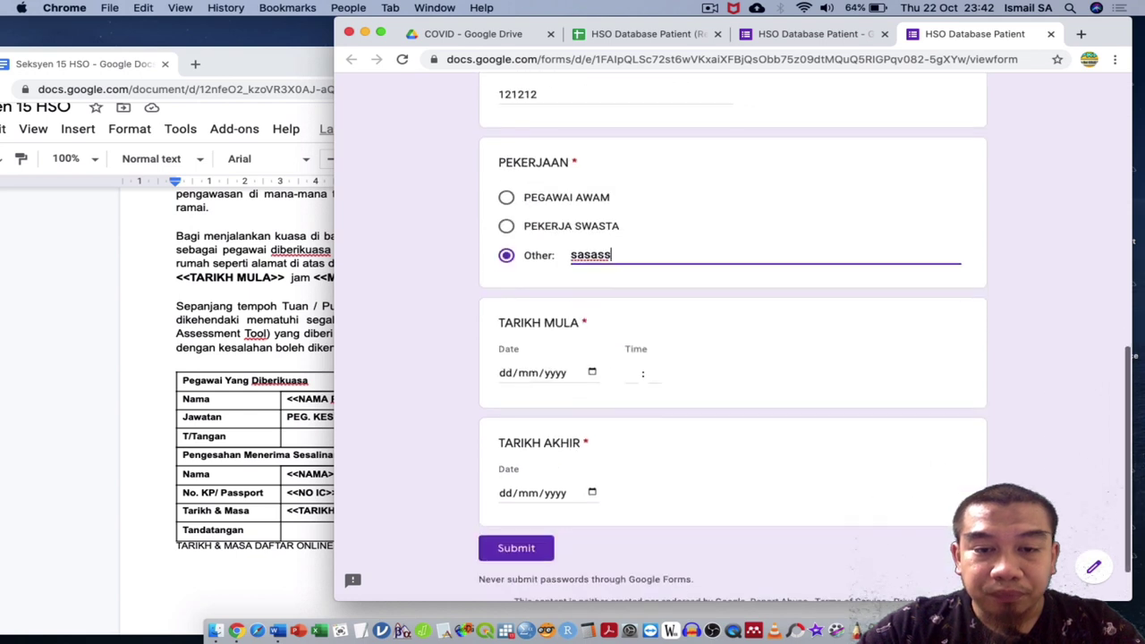
pyautogui.click(591, 372)
pyautogui.click(584, 504)
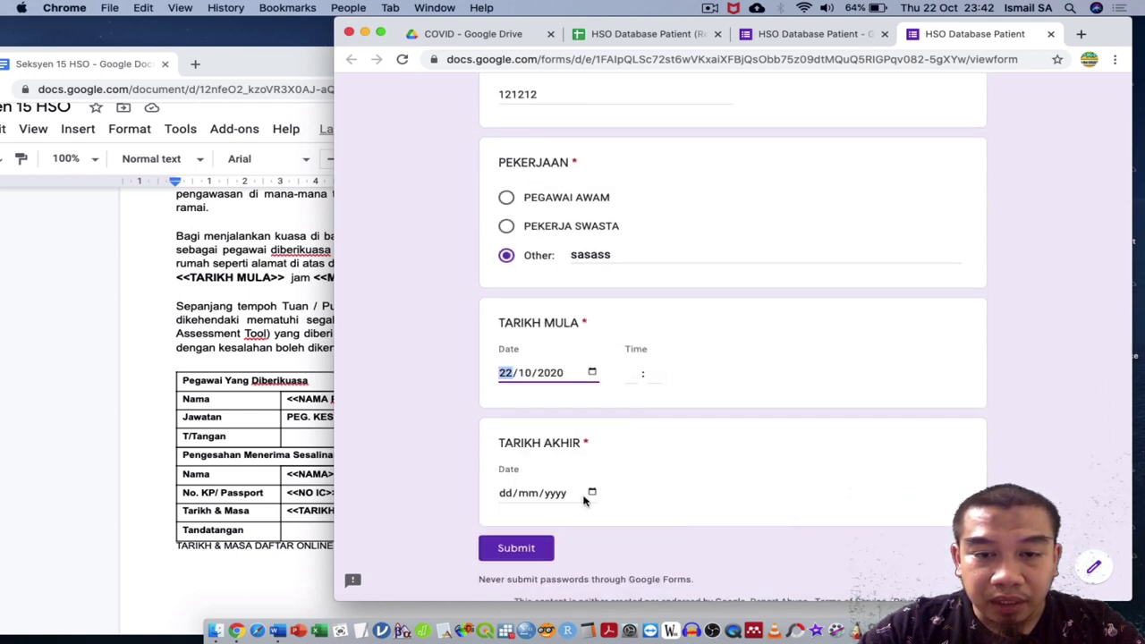
pyautogui.click(624, 377)
pyautogui.click(628, 373)
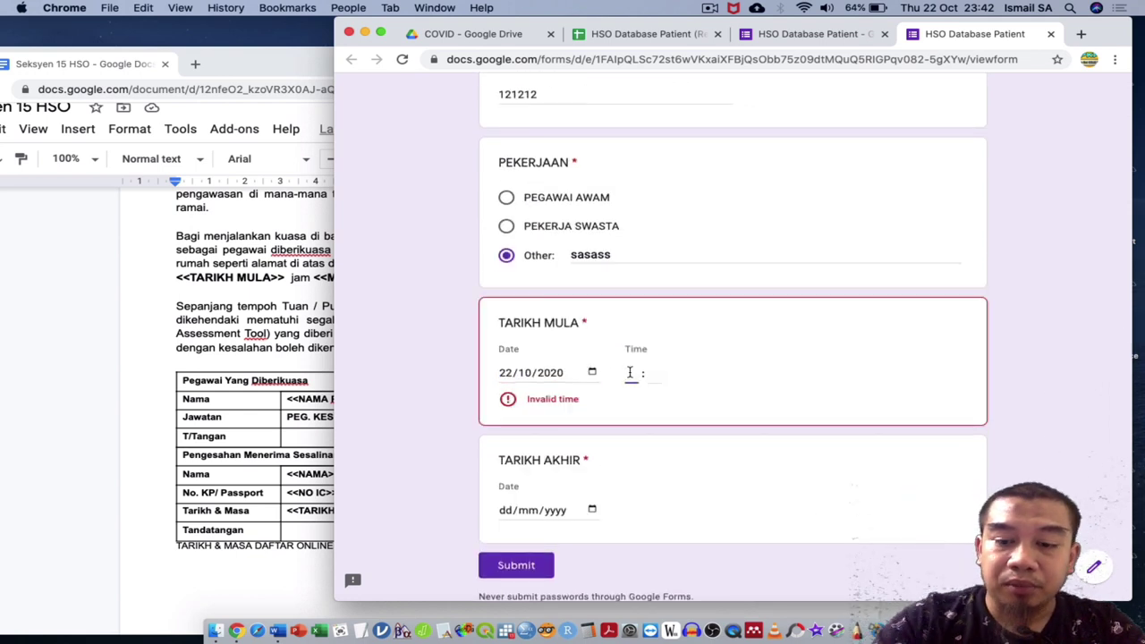
pyautogui.write('90')
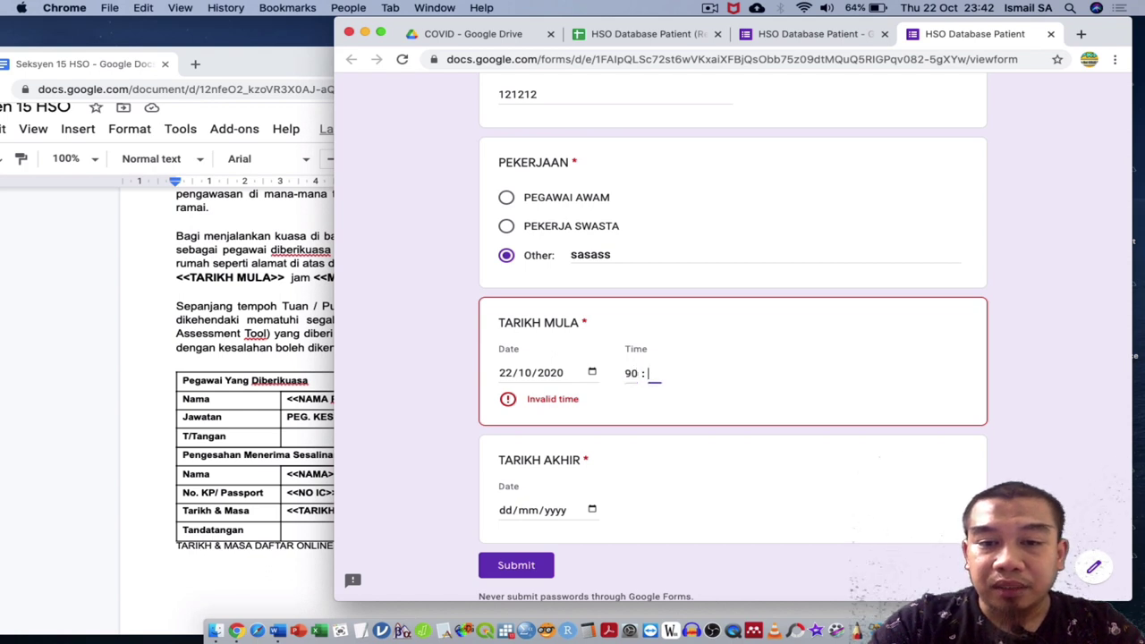
pyautogui.click(629, 373)
pyautogui.write('090')
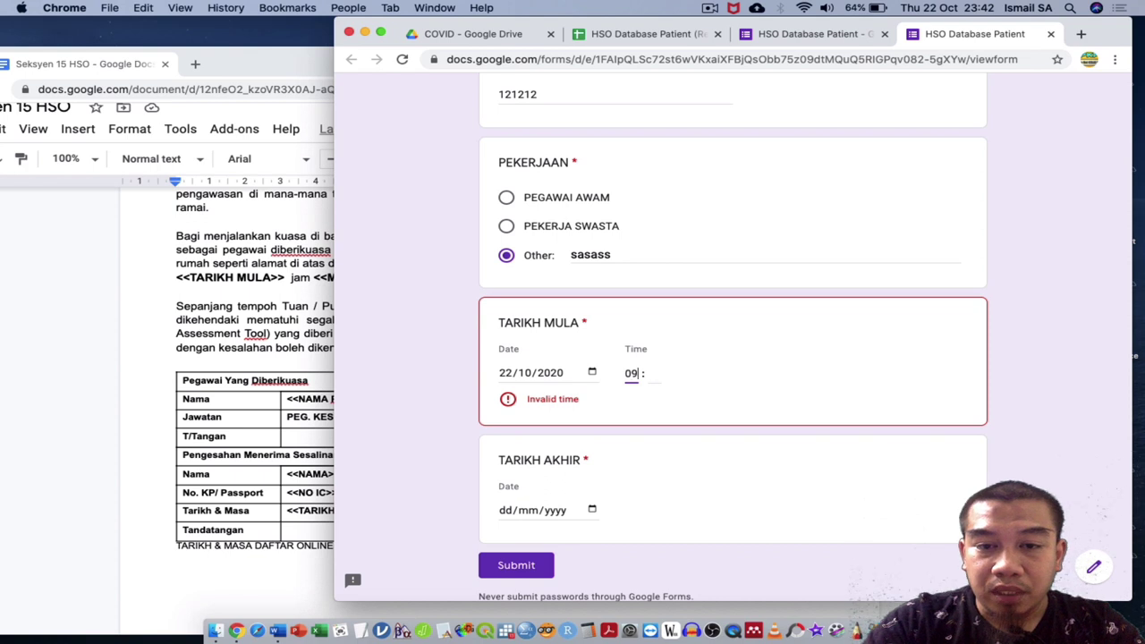
pyautogui.write('0900')
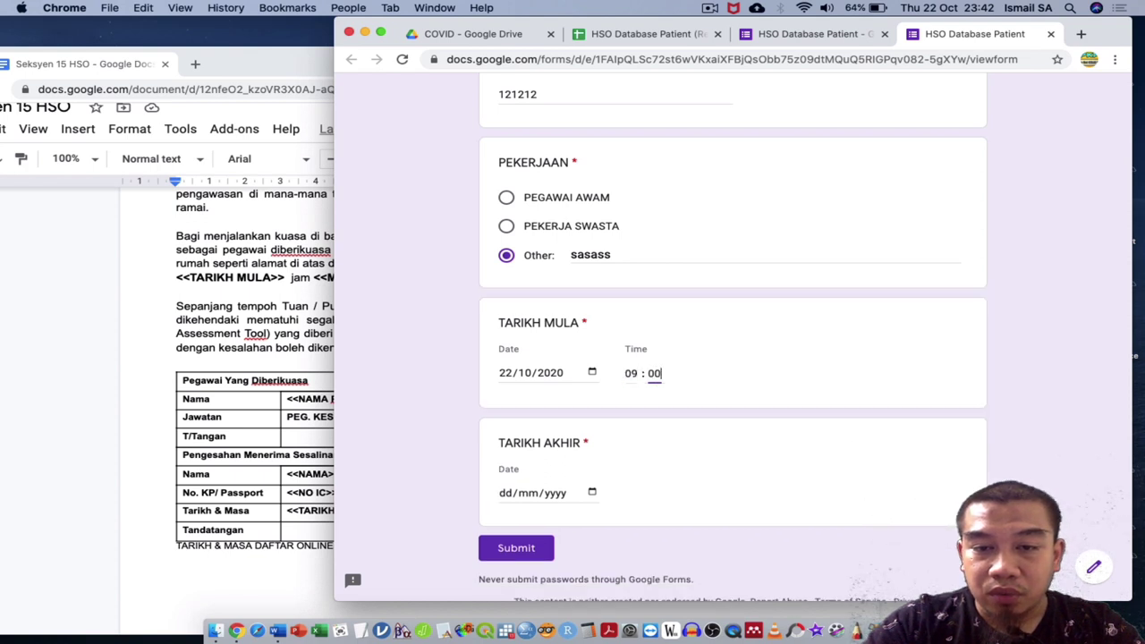
# Step: Set TARIKH AKHIR to 23/10/2020 and submit the form response
pyautogui.click(590, 492)
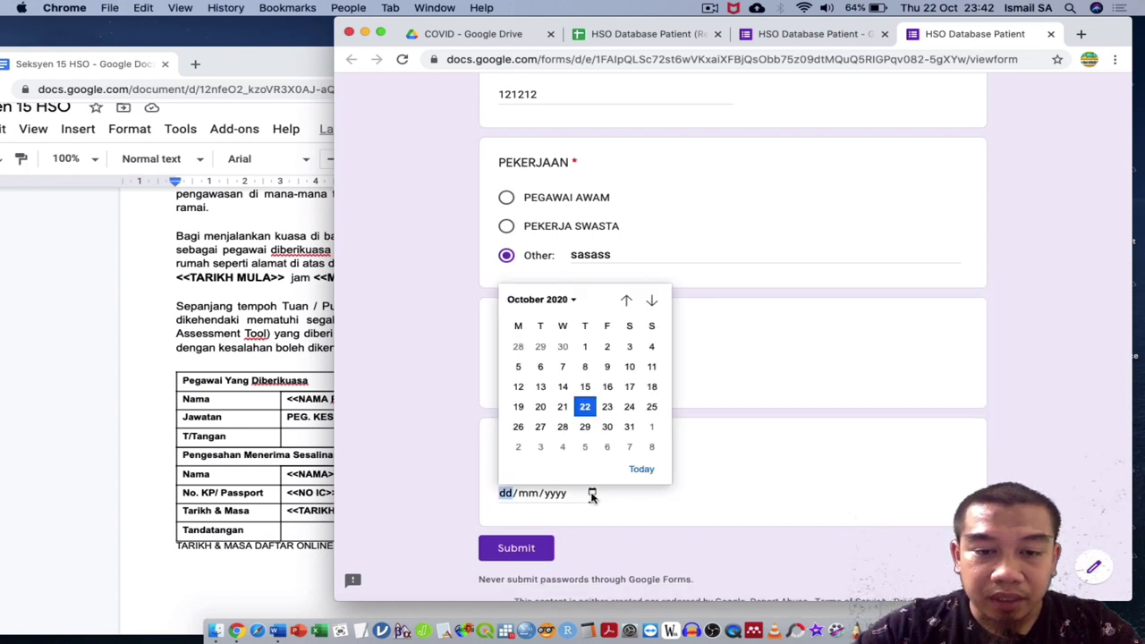
pyautogui.click(607, 408)
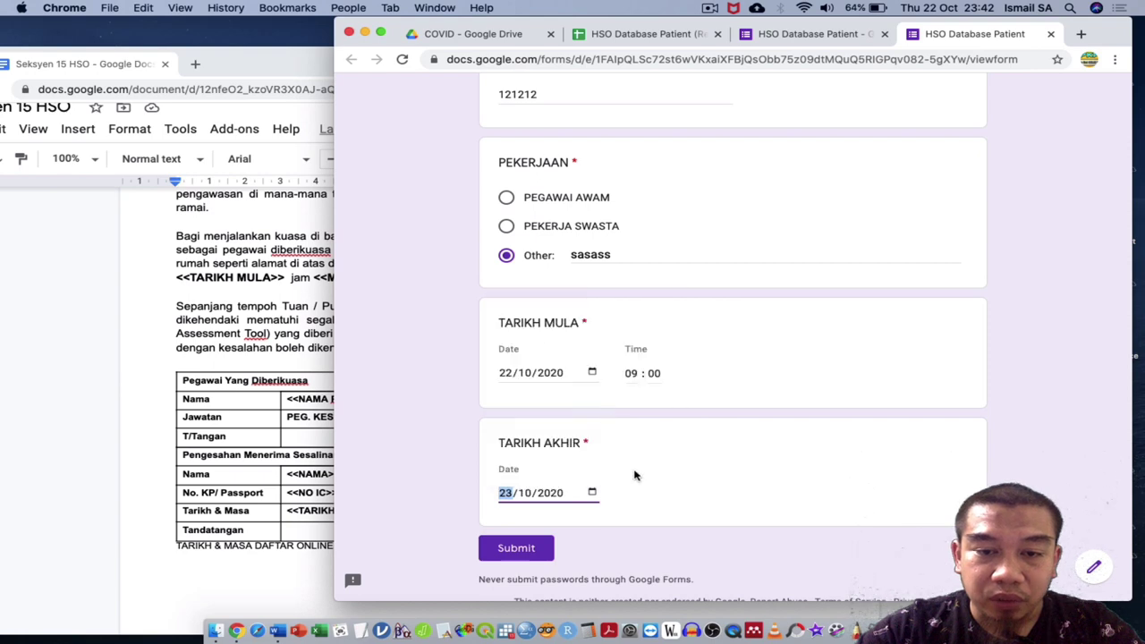
pyautogui.click(516, 553)
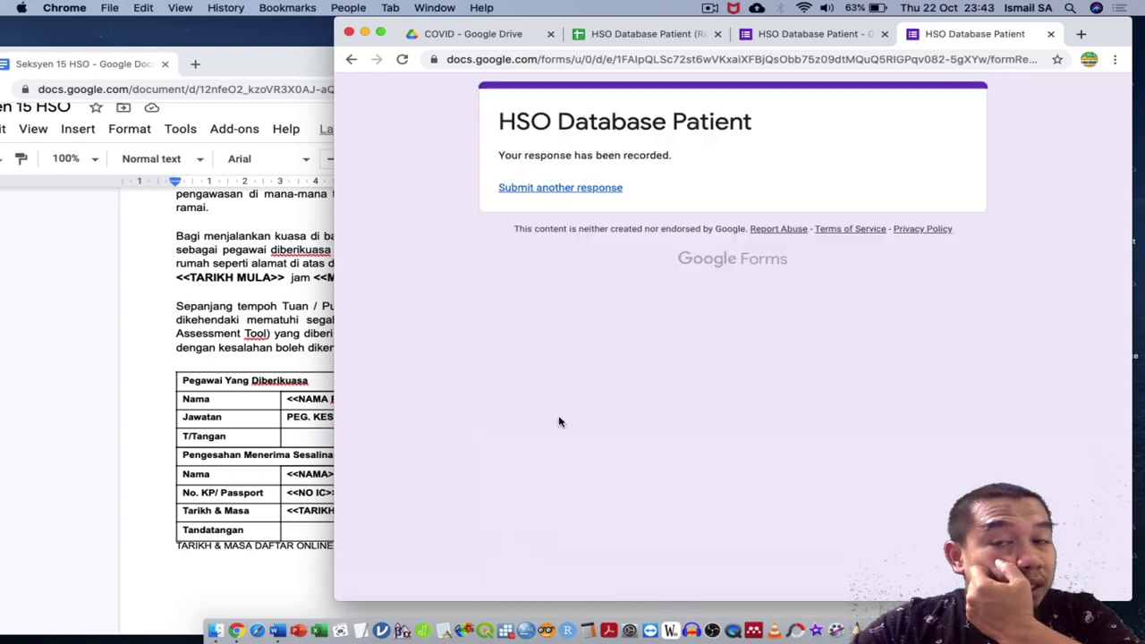
# Step: Check the import sheet of the responses spreadsheet for the submitted test response and return to the data sheet
pyautogui.click(680, 34)
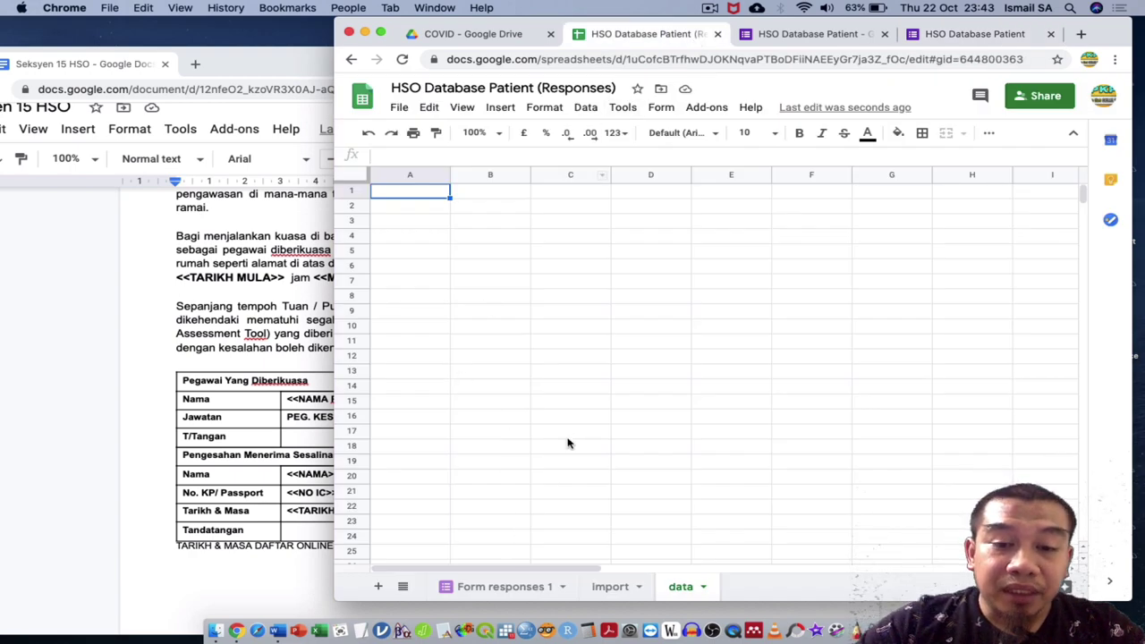
pyautogui.click(612, 587)
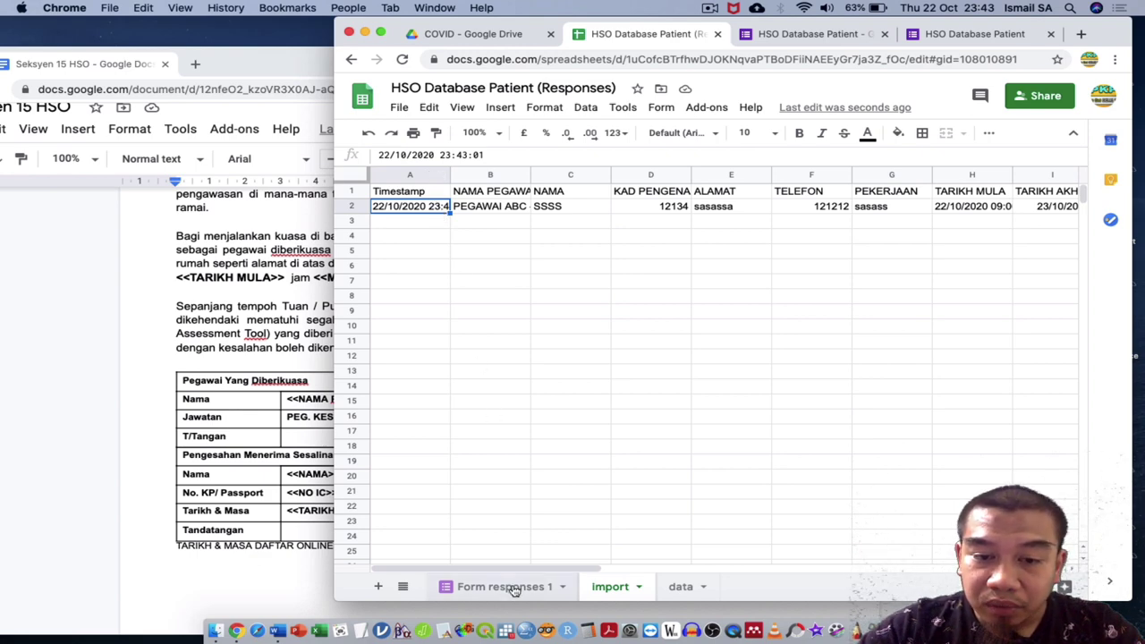
pyautogui.click(680, 588)
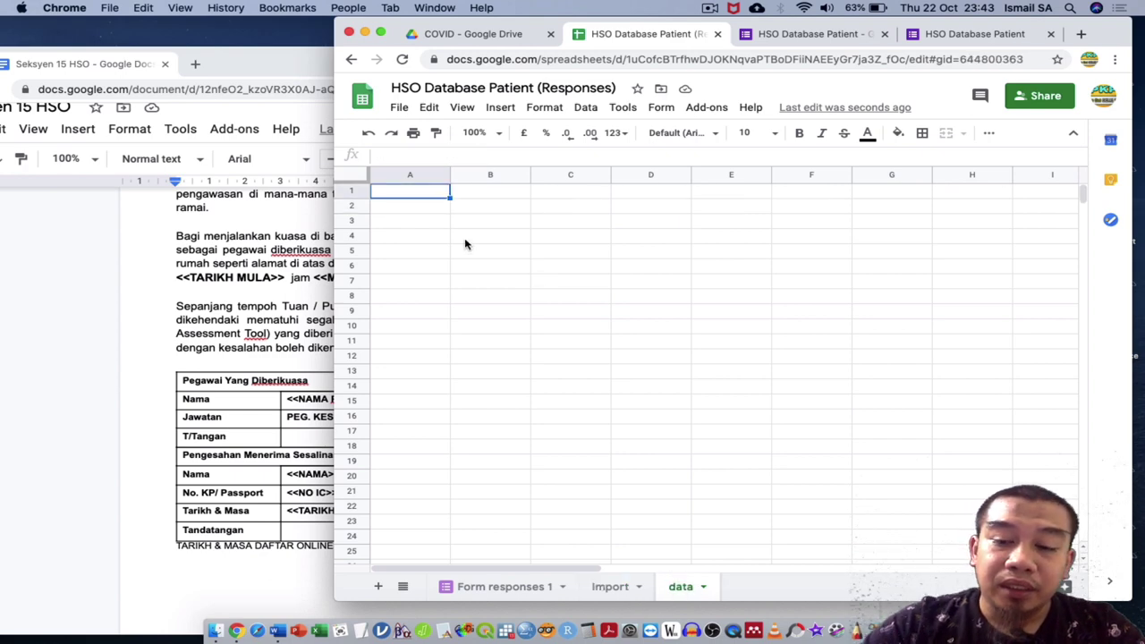
# Step: Start an IMPORTRANGE formula with an opening quotation mark in cell A1 of the data sheet
pyautogui.write('=')
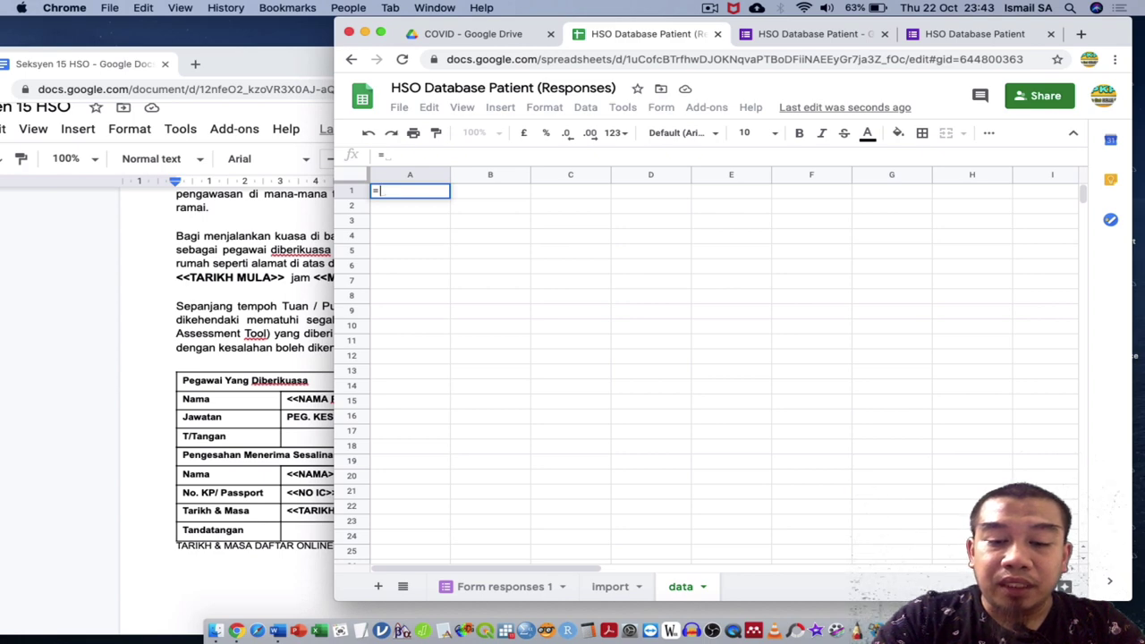
pyautogui.write('impor')
pyautogui.press('BackSpace')
pyautogui.write('or')
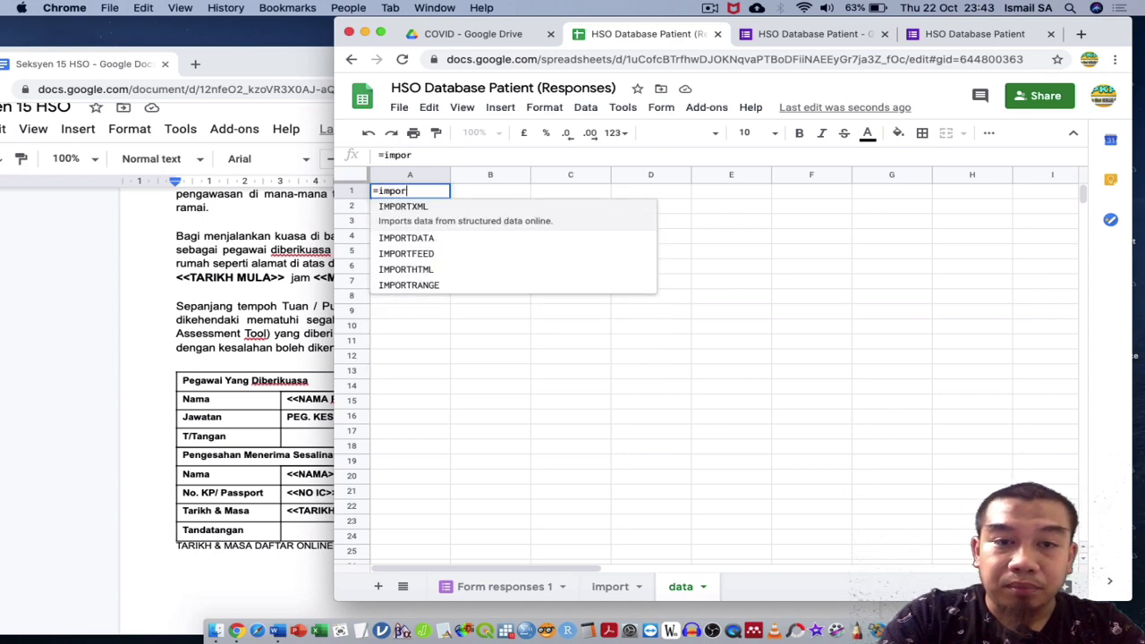
pyautogui.write('trange(')
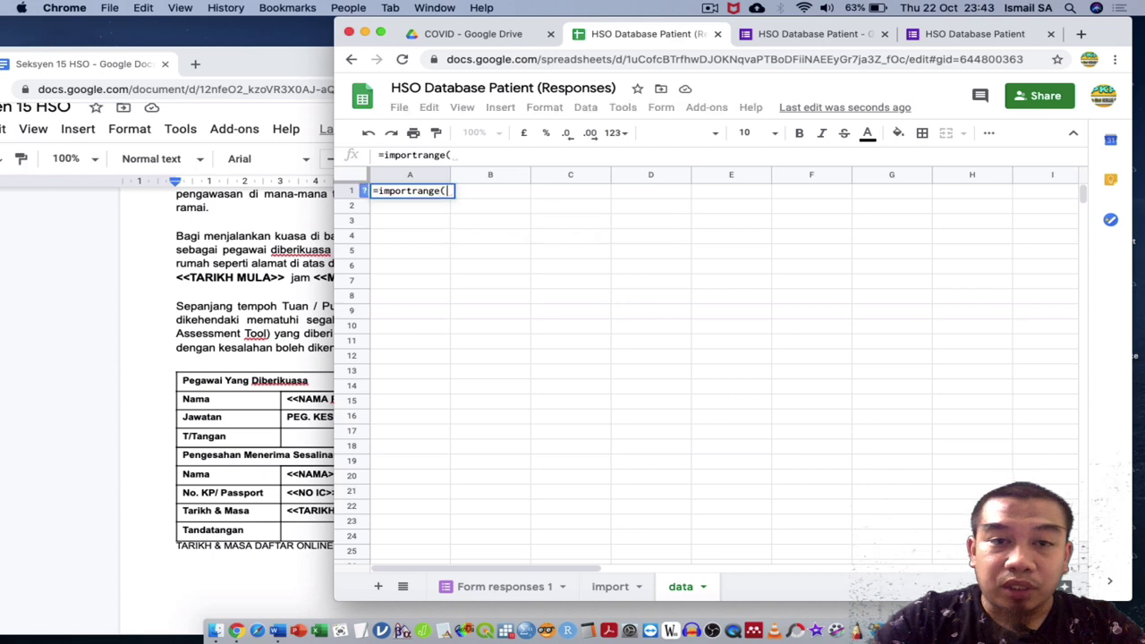
pyautogui.write('"')
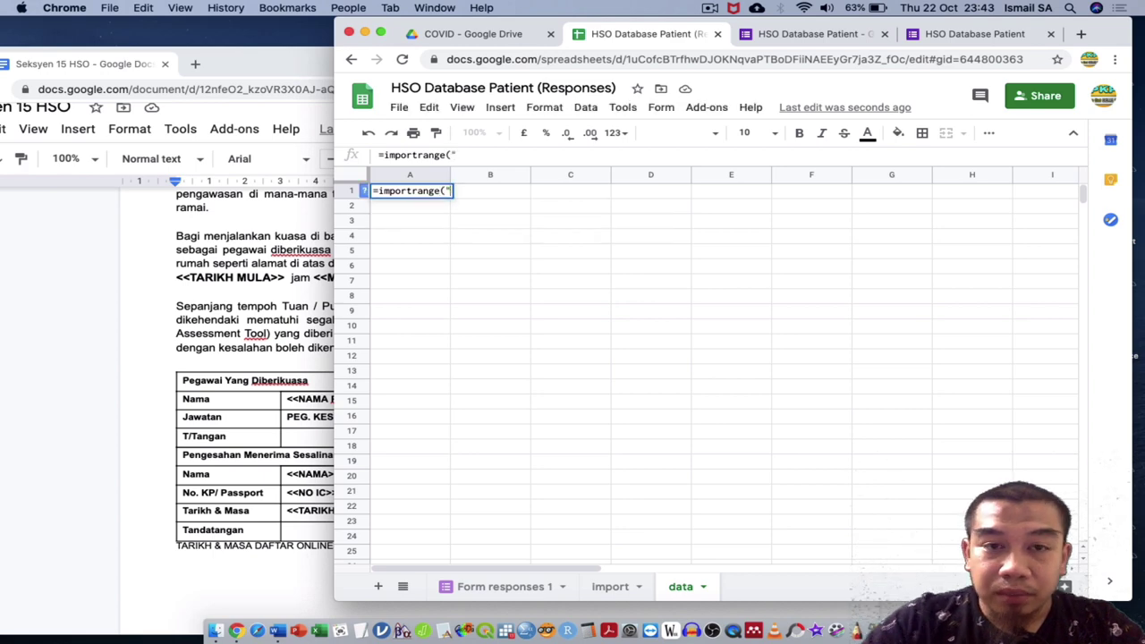
# Step: Copy the import sheet's URL and paste it as the spreadsheet address in the data sheet's IMPORTRANGE formula
pyautogui.click(602, 581)
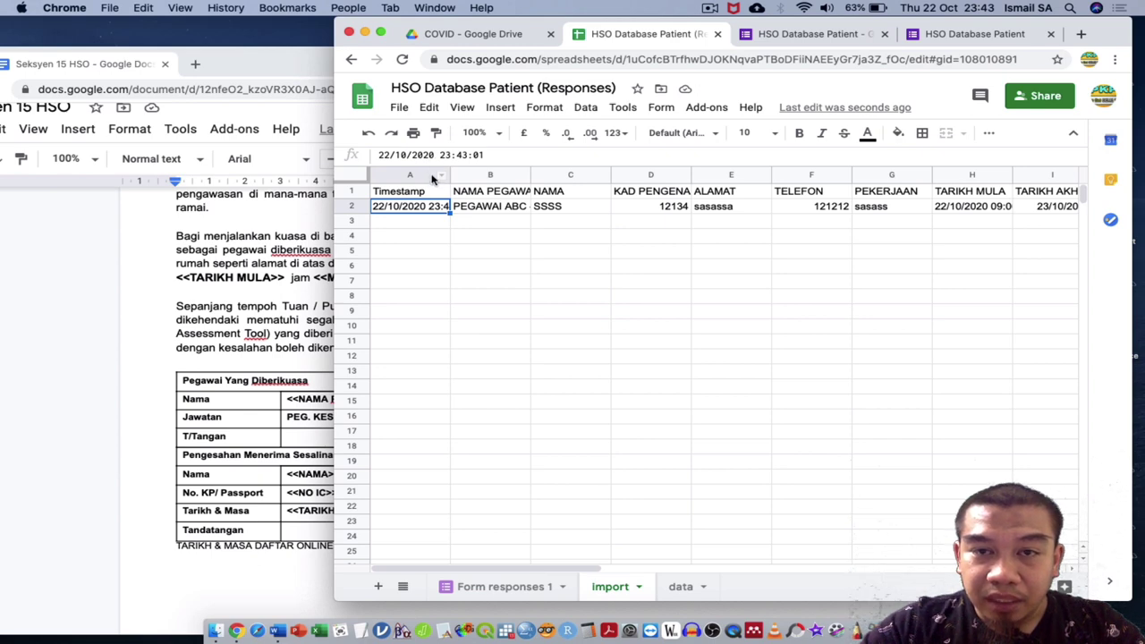
pyautogui.click(774, 59)
pyautogui.press('cmd+c')
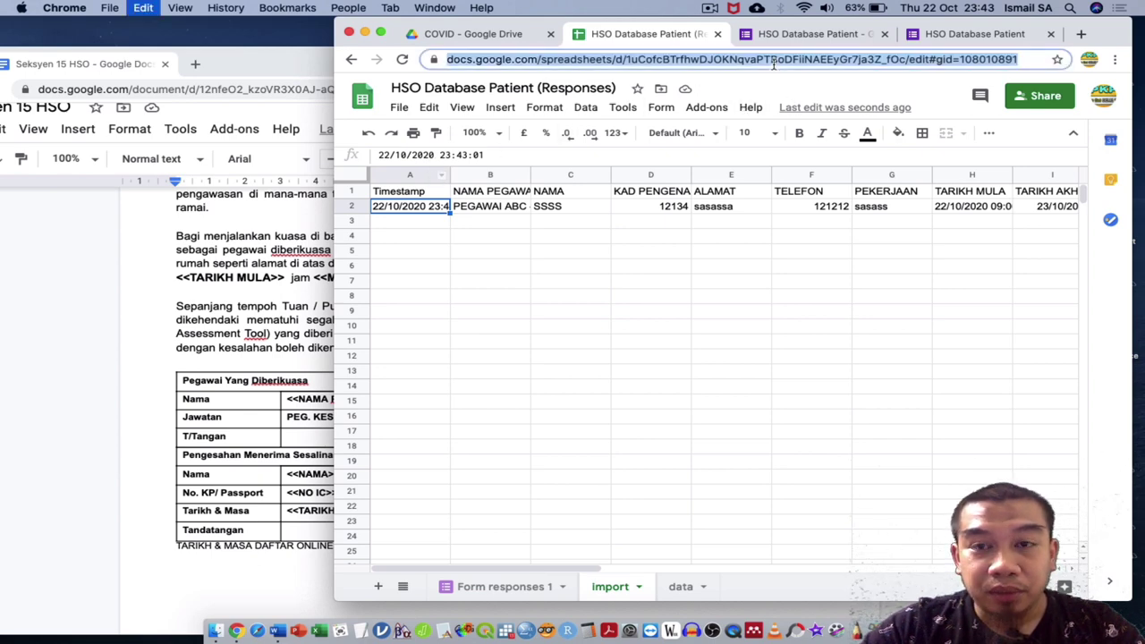
pyautogui.click(681, 594)
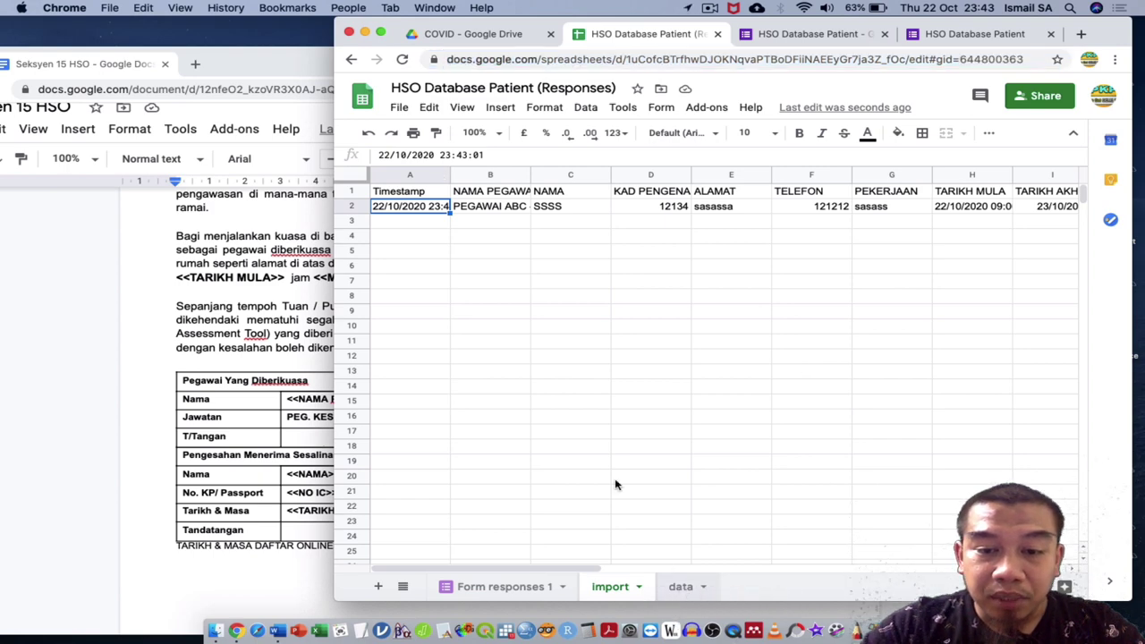
pyautogui.click(456, 154)
pyautogui.press('cmd+v')
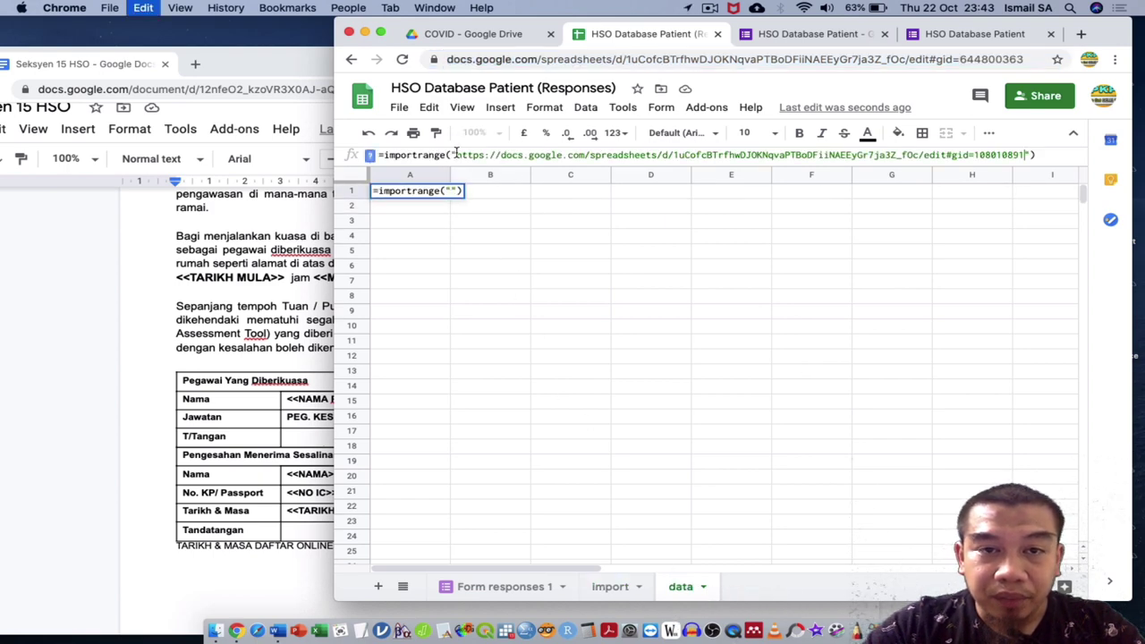
# Step: Add a second quoted argument to the IMPORTRANGE formula, beginning its range string with the sheet name import
pyautogui.press('Right')
pyautogui.write(', ')
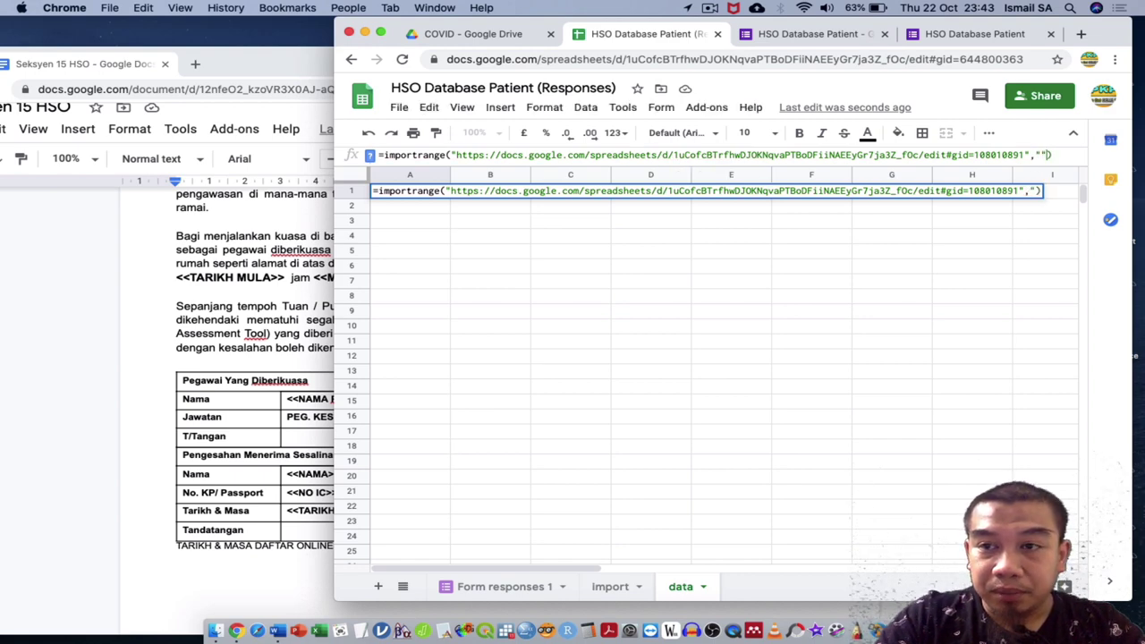
pyautogui.write('"')
pyautogui.write('import')
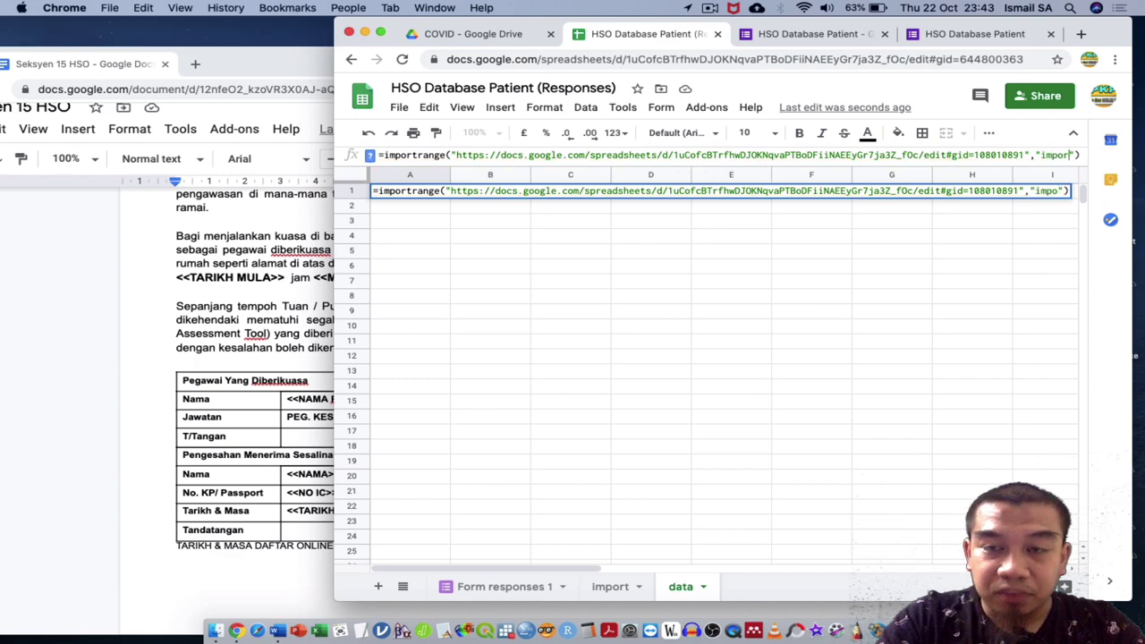
# Step: Complete the IMPORTRANGE formula in cell A1 of the data sheet with the range "import!A2:A1000" and widen the browser window
pyautogui.write('!')
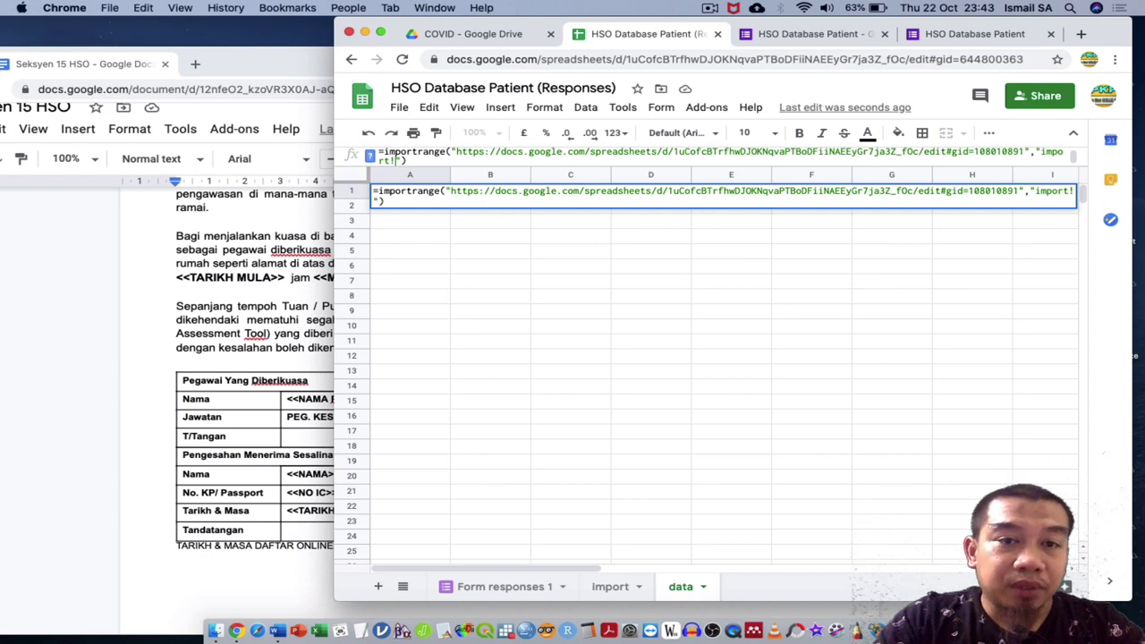
pyautogui.write('A2:')
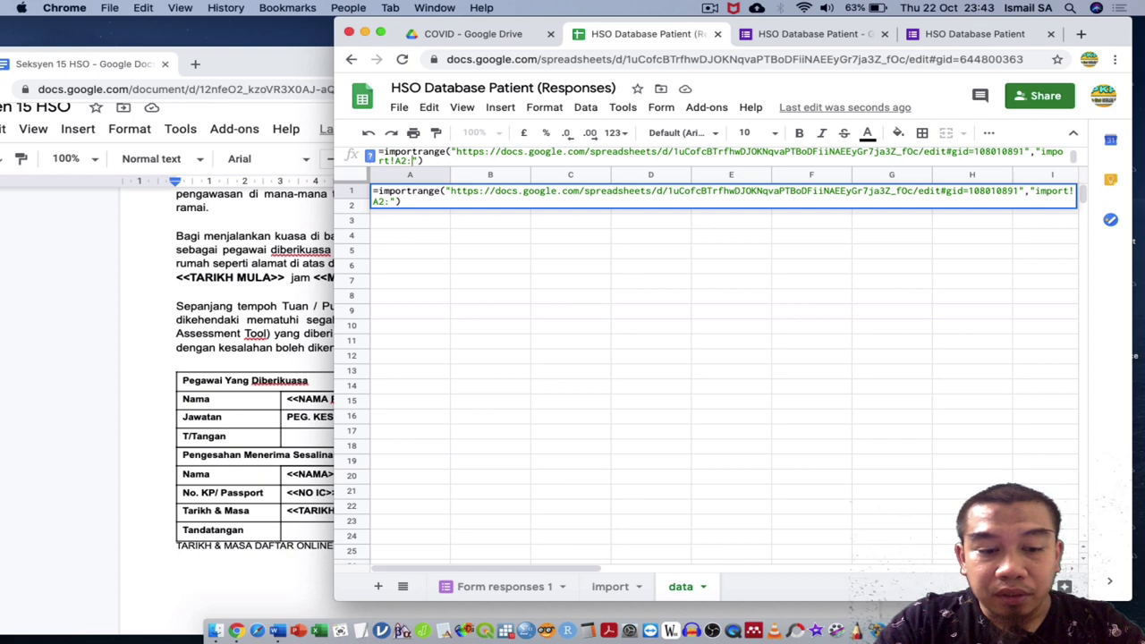
pyautogui.write('A1000')
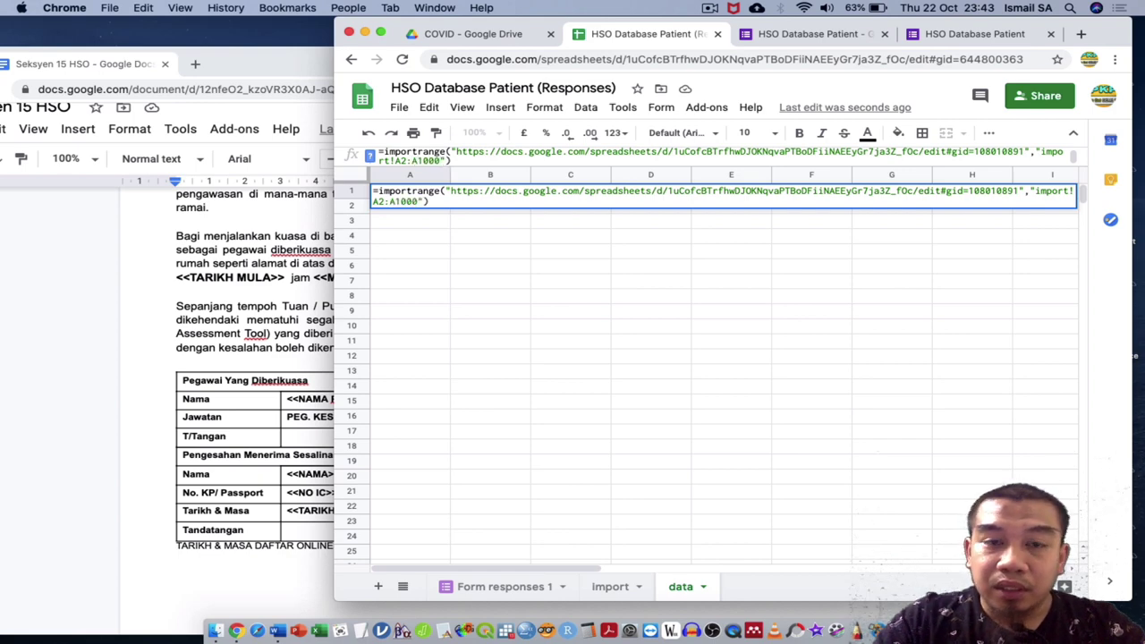
pyautogui.press('Return')
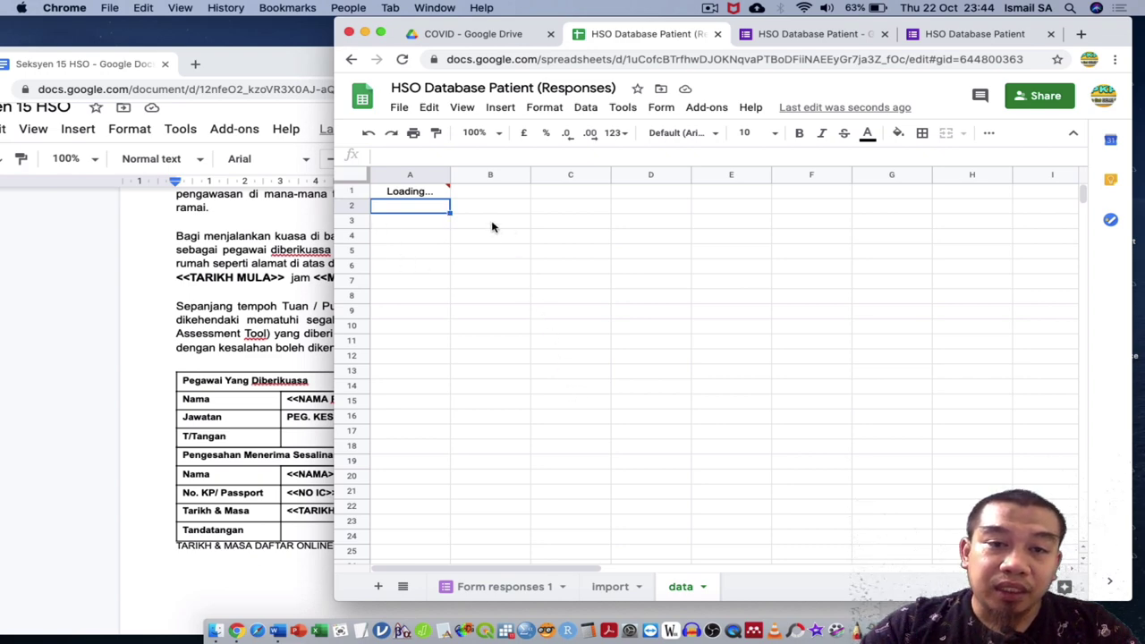
pyautogui.click(436, 195)
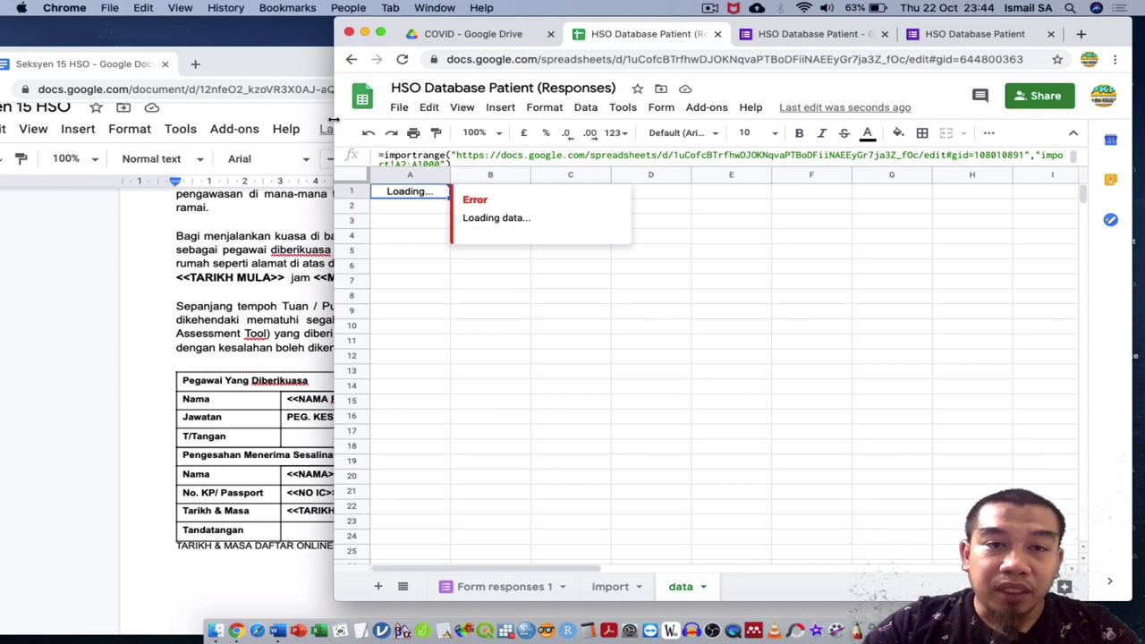
pyautogui.moveTo(333, 119); pyautogui.dragTo(137, 128)
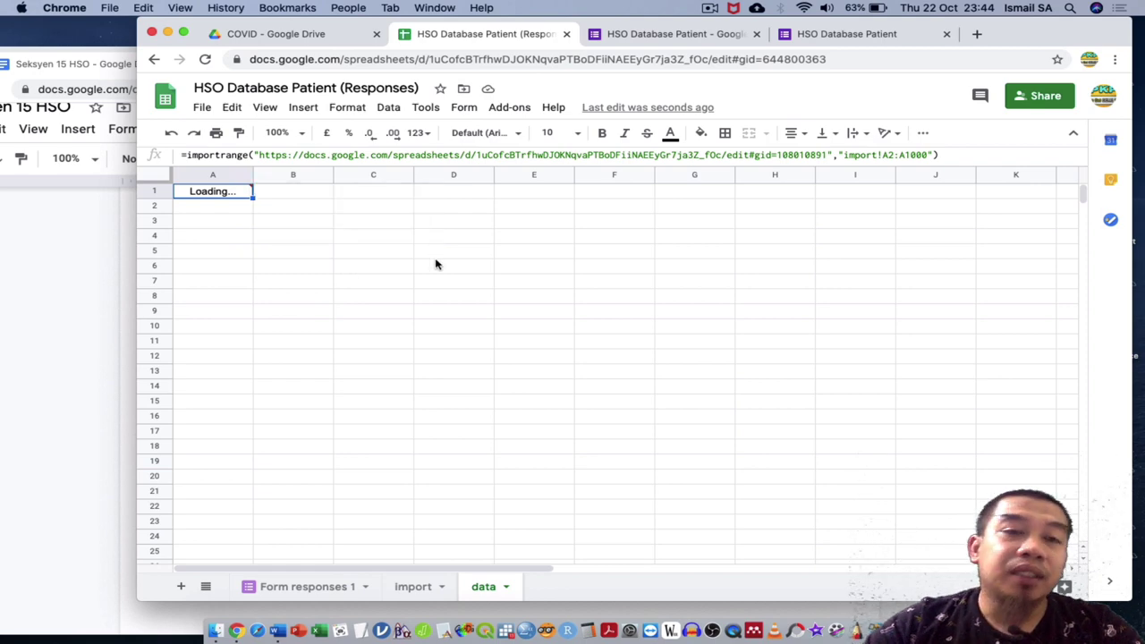
pyautogui.moveTo(248, 196)
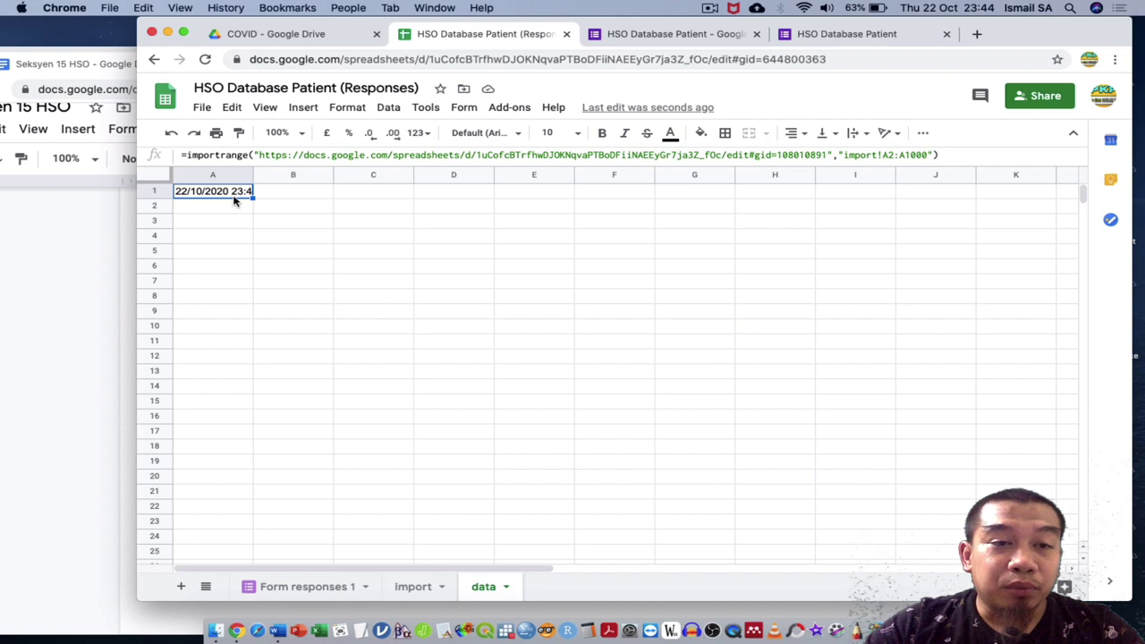
# Step: Insert one row above row 1 and enter the heading "Date and Time" in cell A1
pyautogui.rightClick(163, 193)
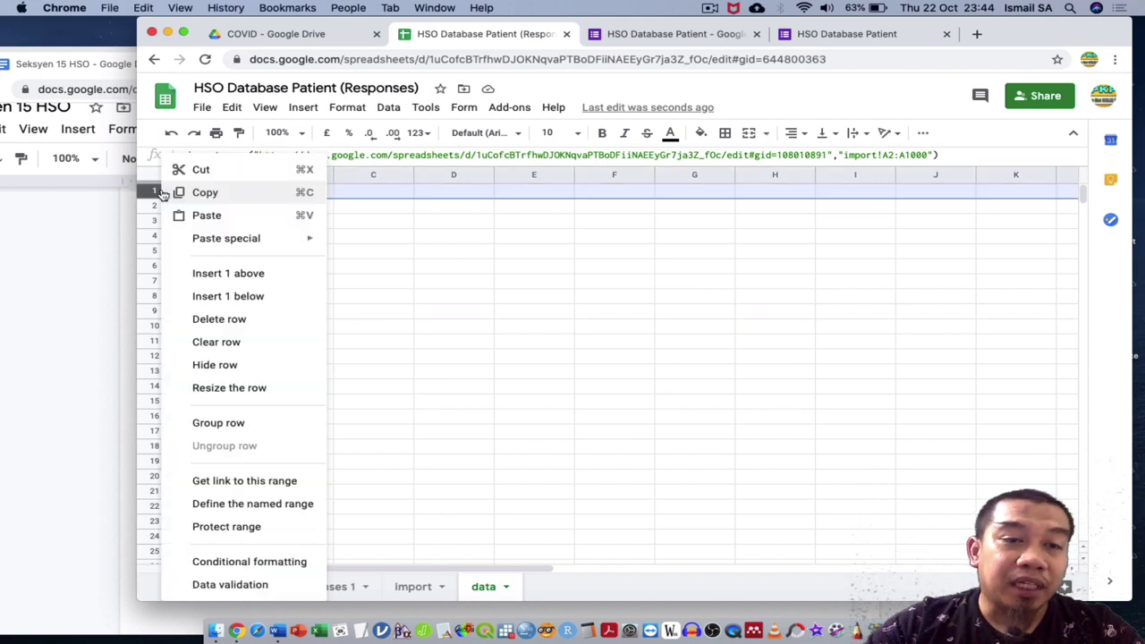
pyautogui.click(213, 273)
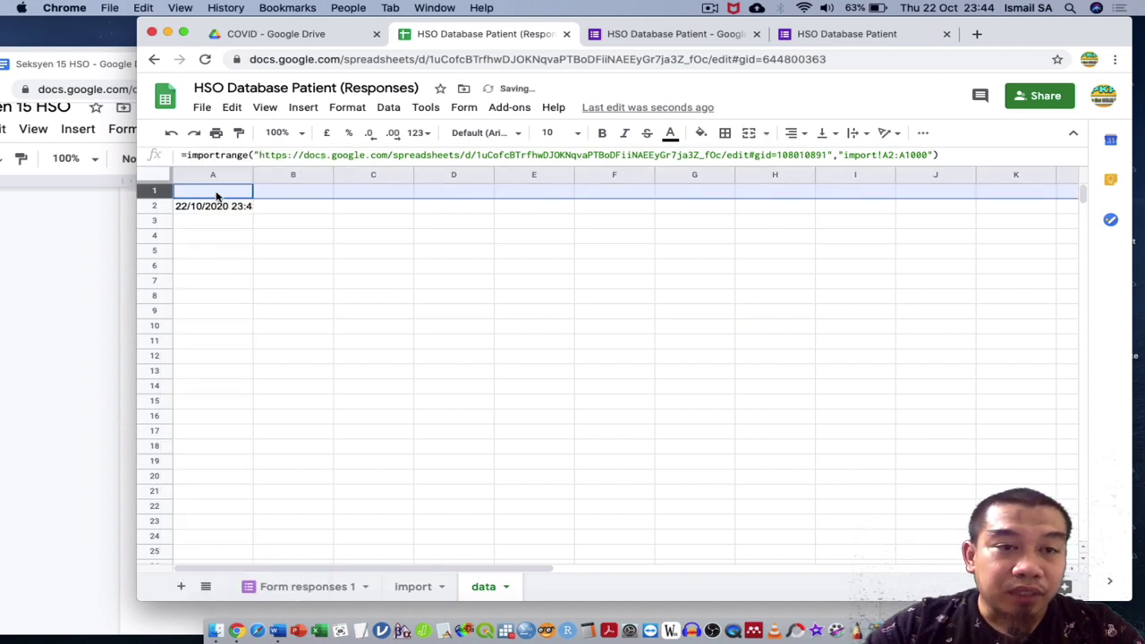
pyautogui.click(216, 194)
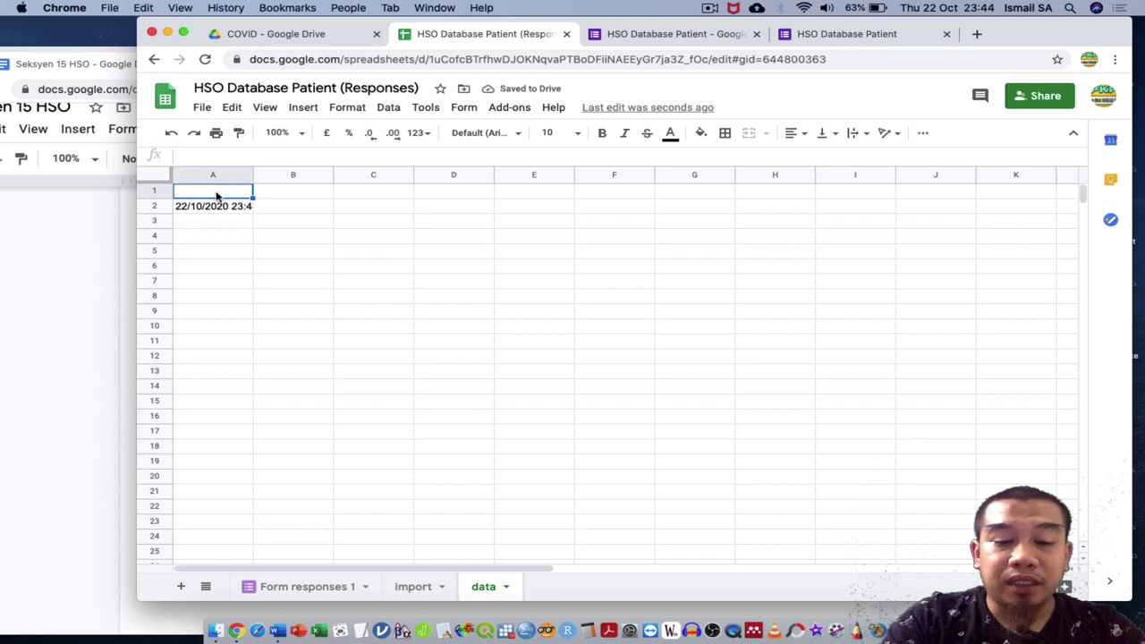
pyautogui.write('Date and')
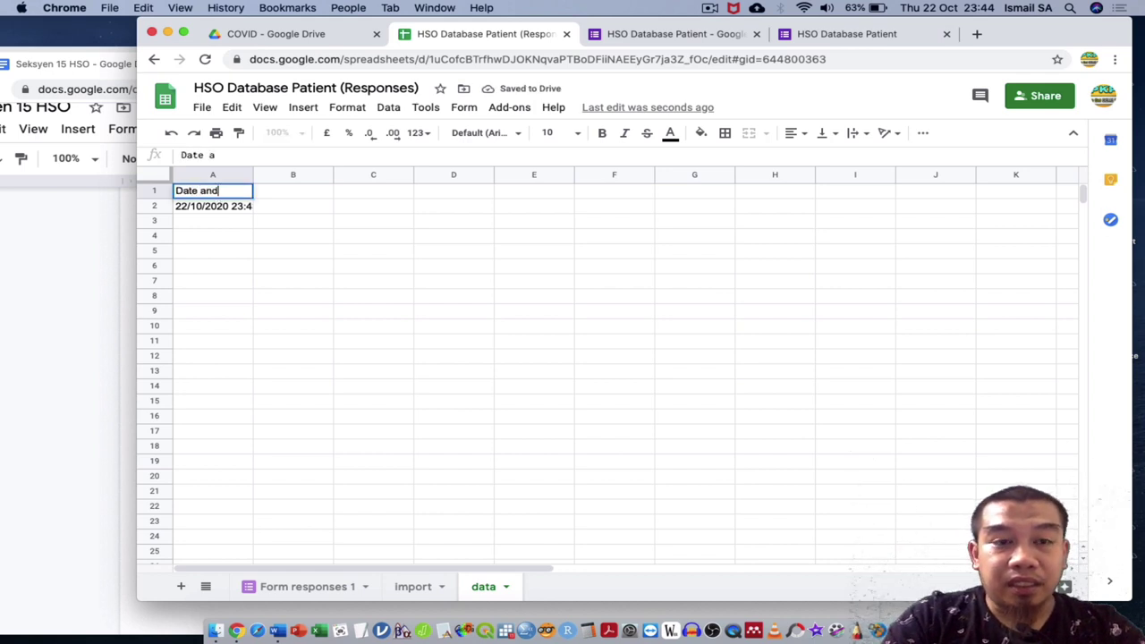
pyautogui.write(' Time')
pyautogui.press('Tab')
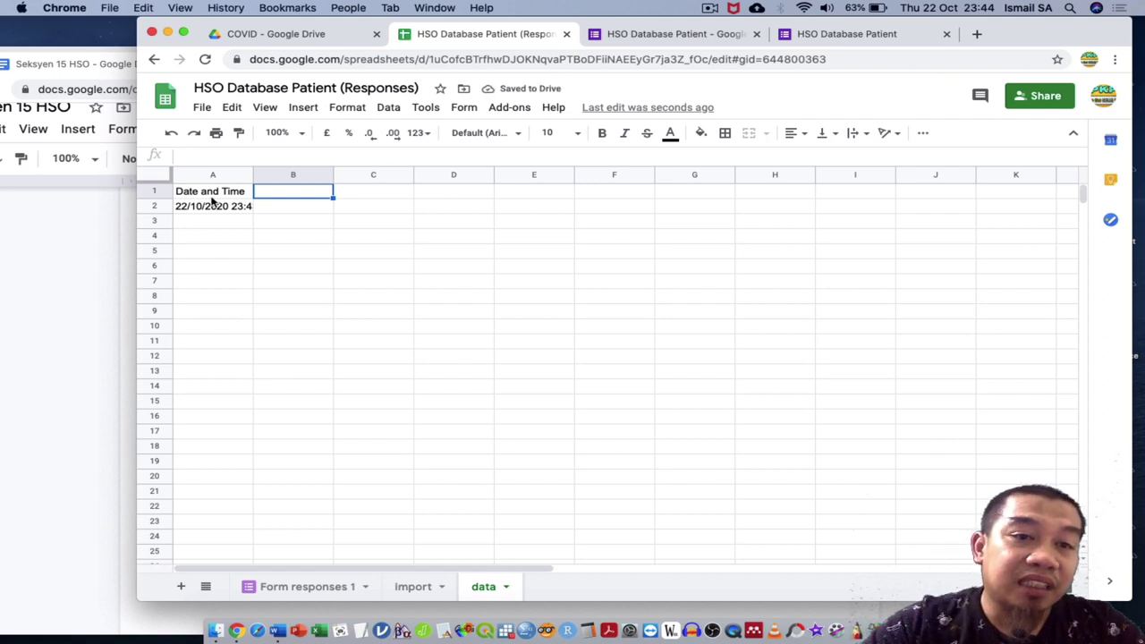
# Step: Enter the headings "Date" in cell B1 and "Time" in cell C1
pyautogui.write('Date')
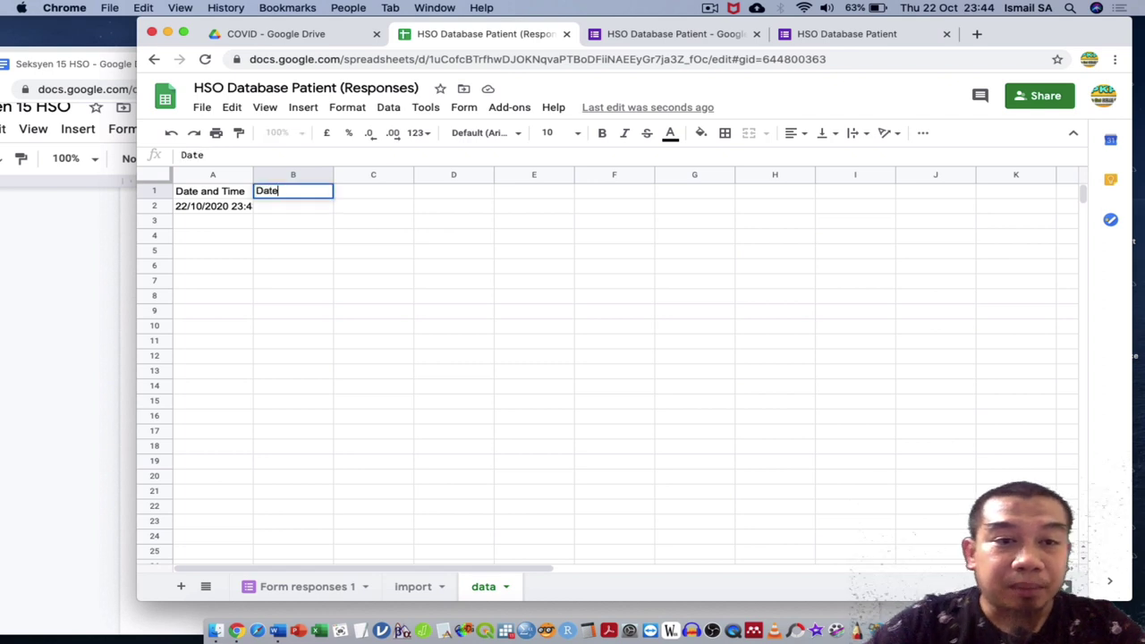
pyautogui.press('Tab')
pyautogui.write('Time')
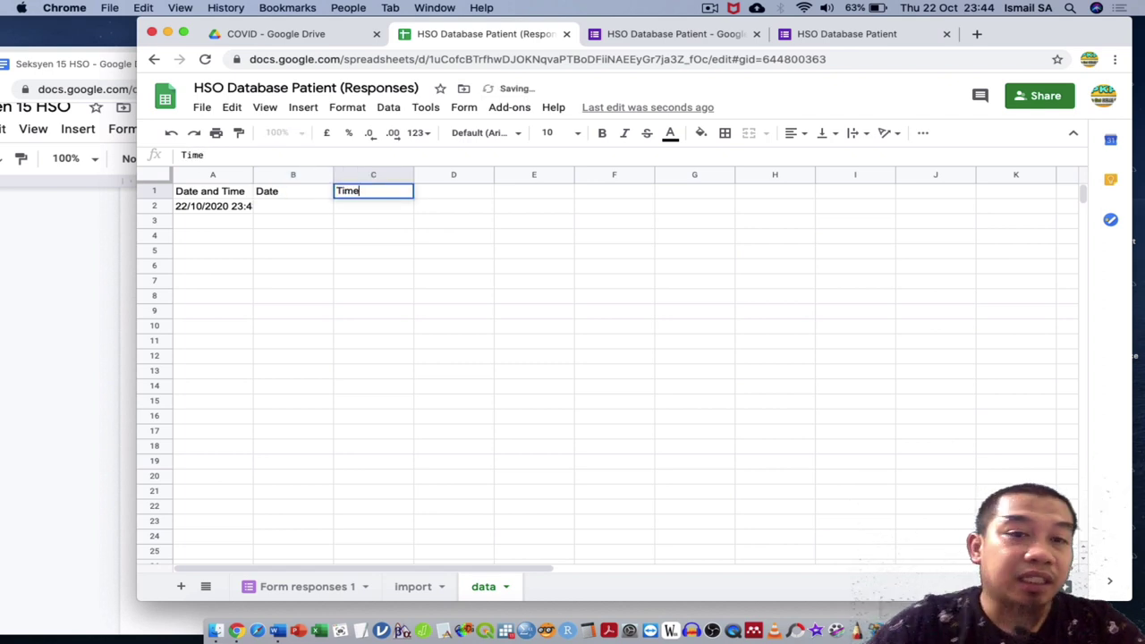
pyautogui.press('Return')
# Step: Try splitting the timestamp with the formula =split(A2,"") in cell B2, using an empty delimiter
pyautogui.press('Left')
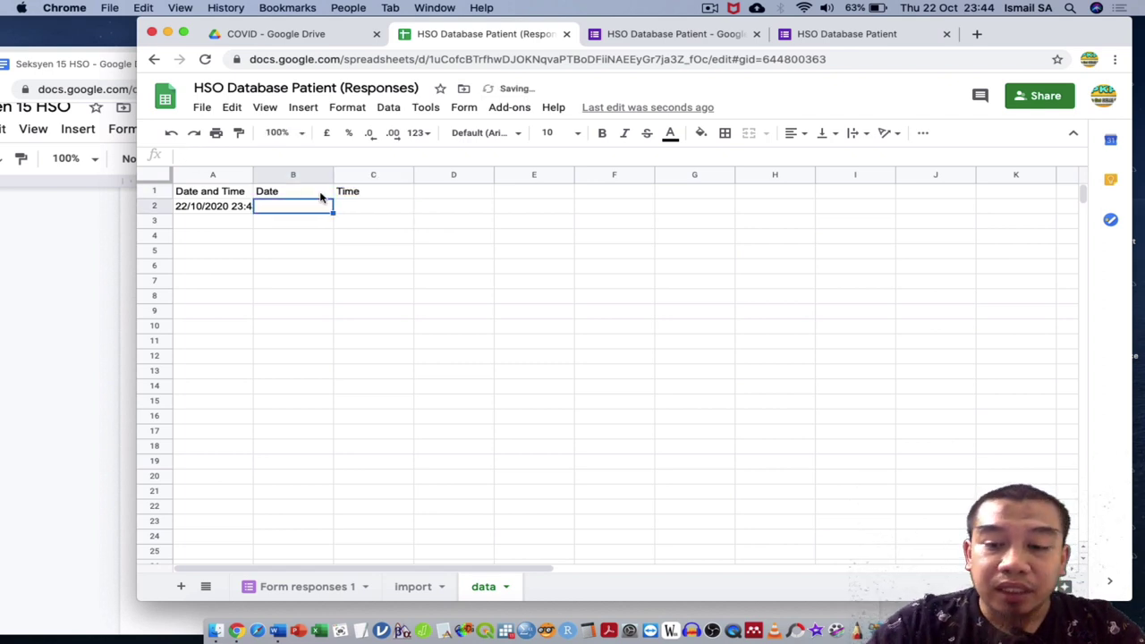
pyautogui.write('=spli')
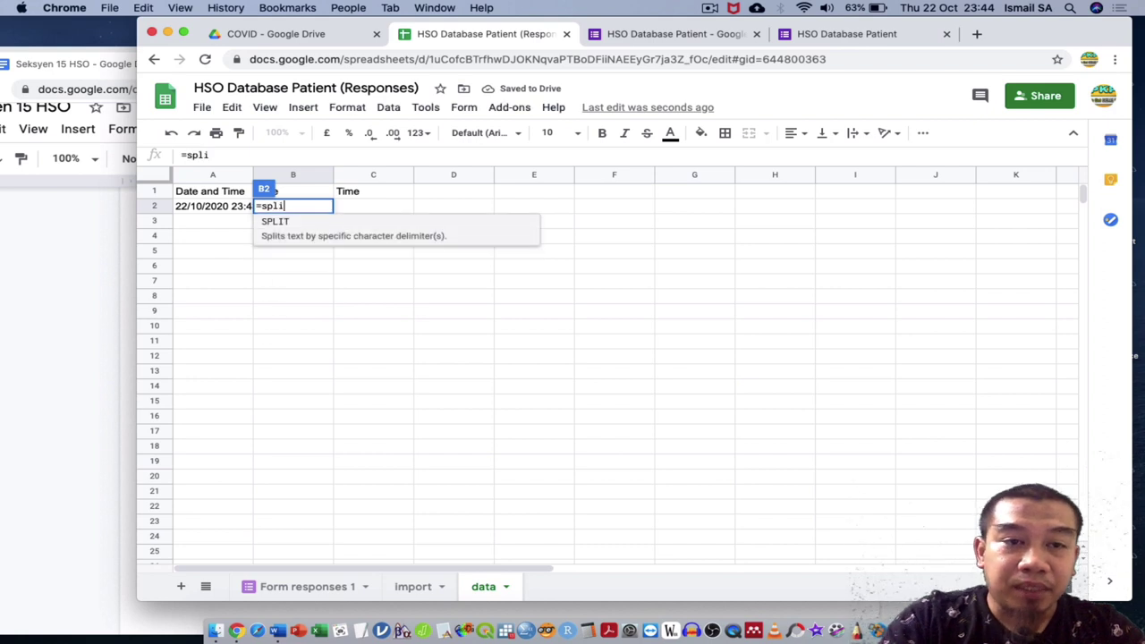
pyautogui.write('t(')
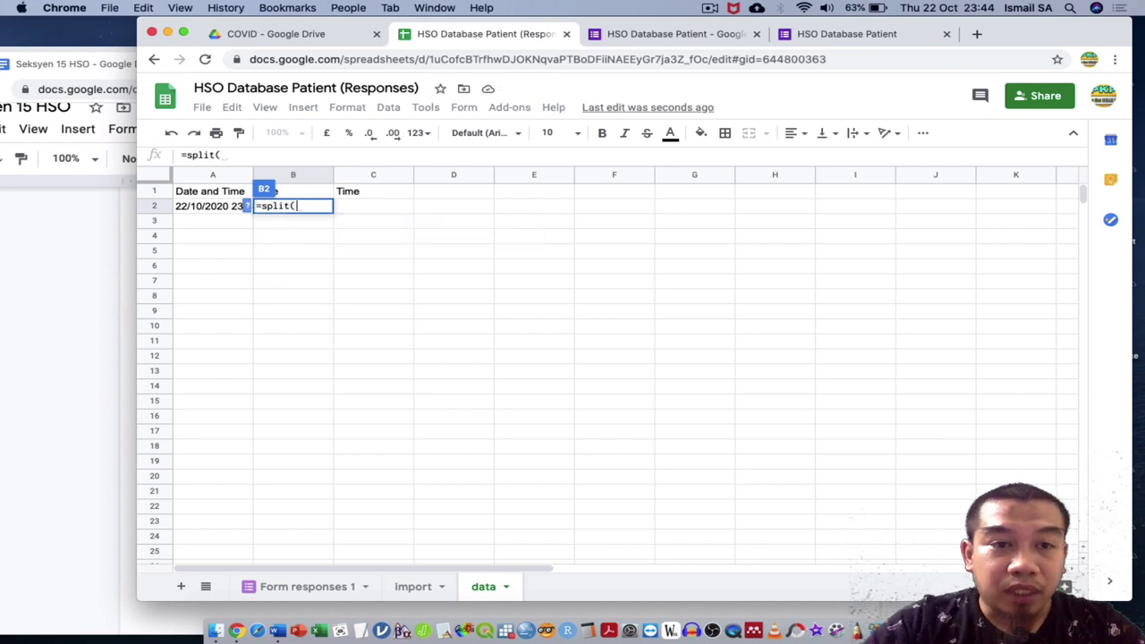
pyautogui.click(230, 206)
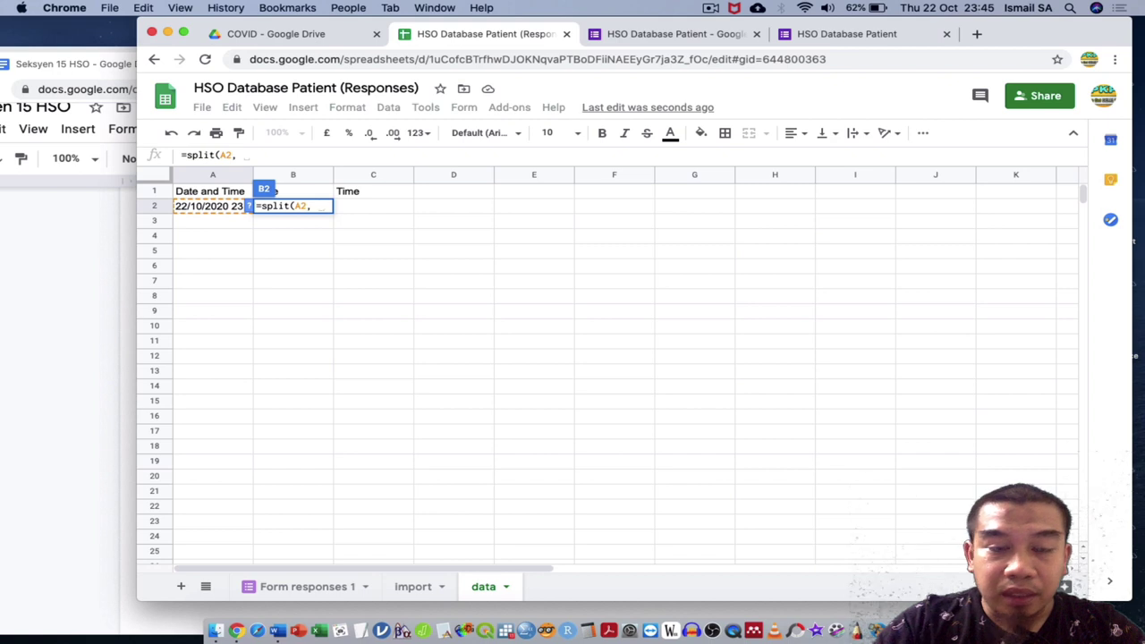
pyautogui.write('"')
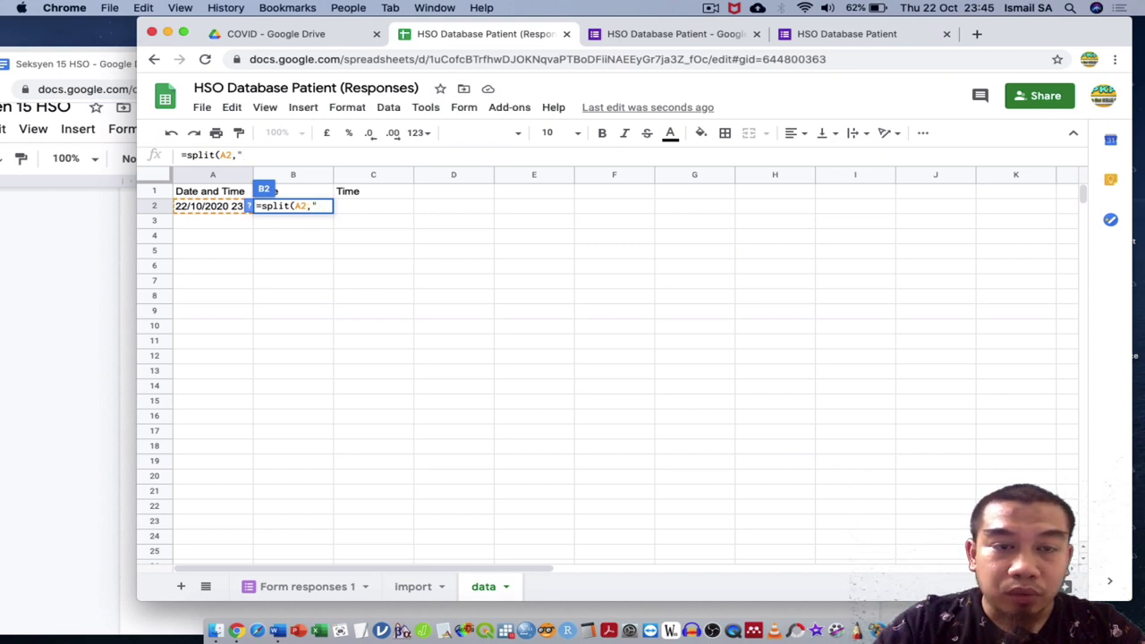
pyautogui.write(')')
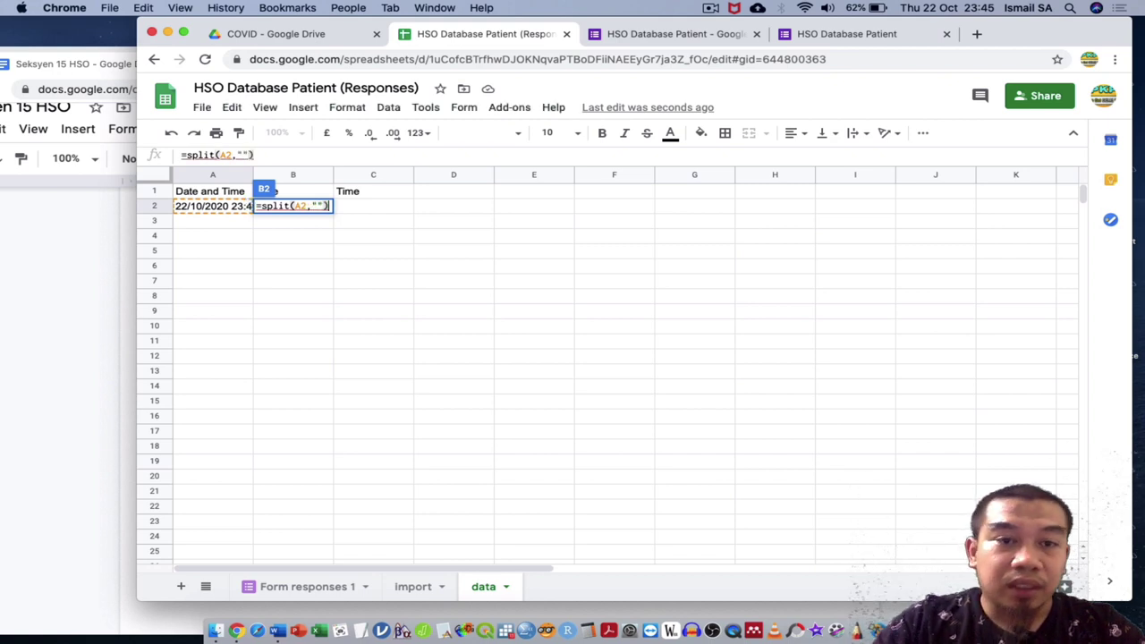
pyautogui.press('Return')
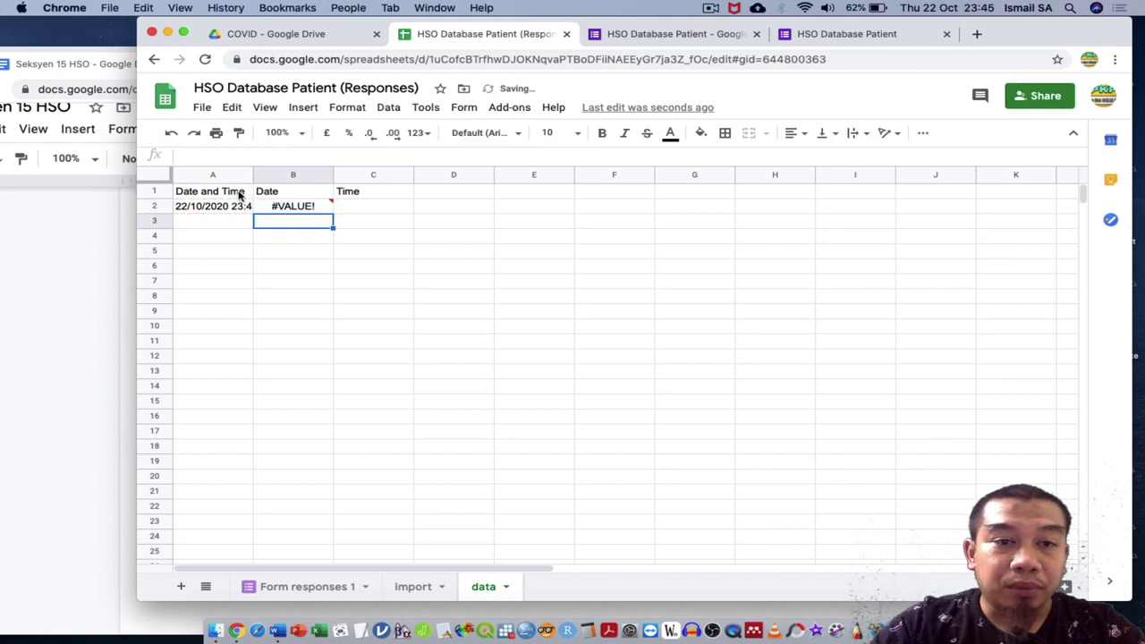
# Step: Try the B2 split formula with its comma removed, and clear the cell
pyautogui.click(299, 207)
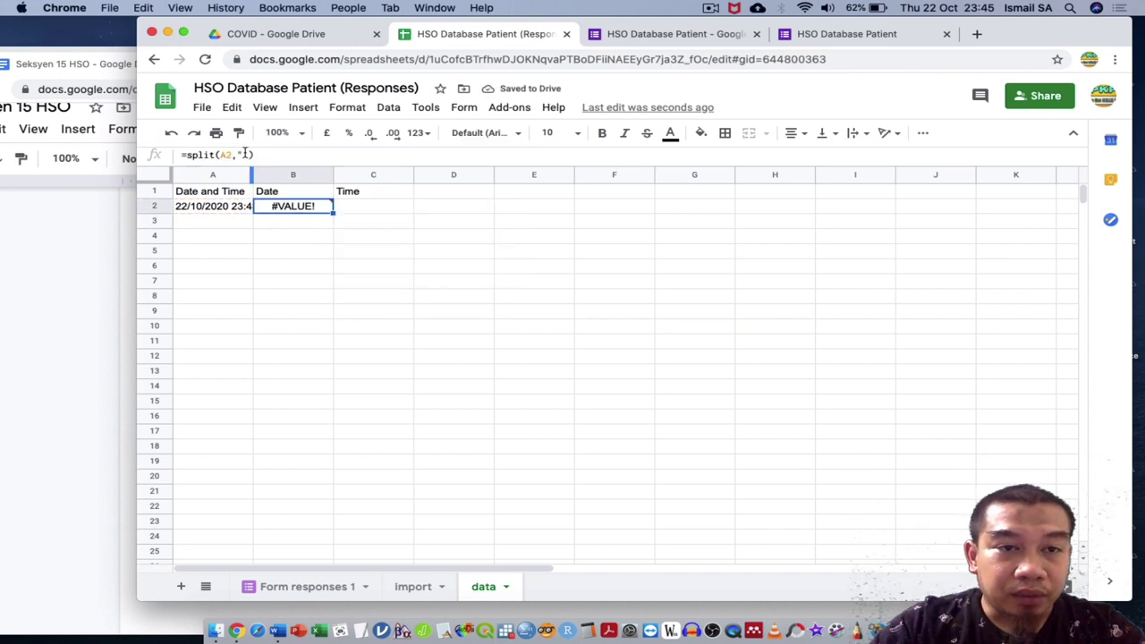
pyautogui.click(263, 154)
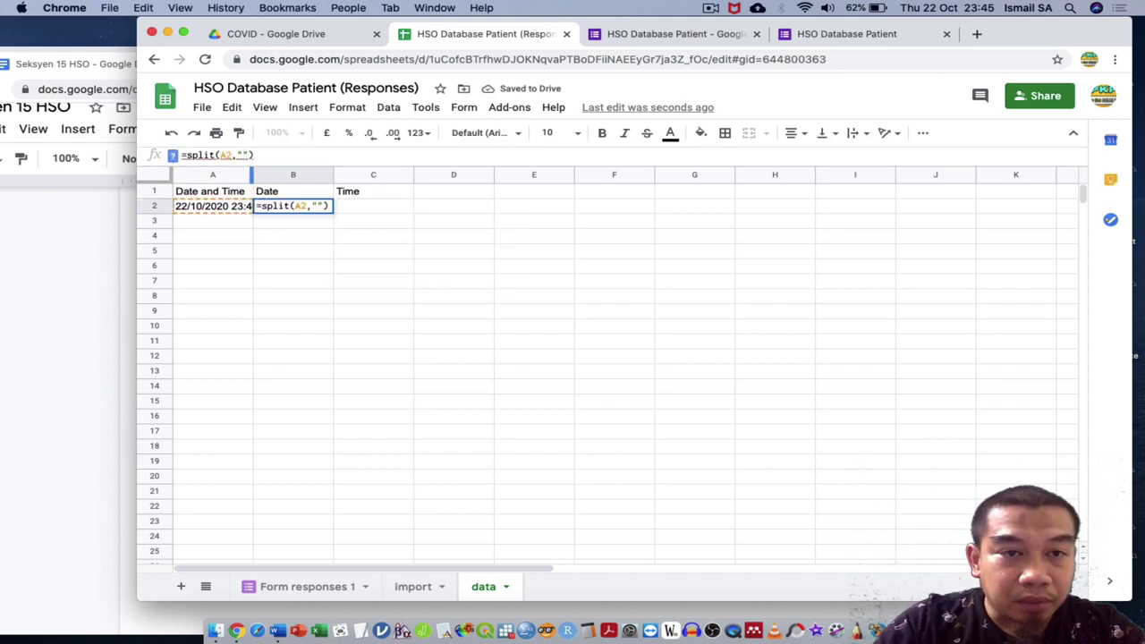
pyautogui.press('BackSpace')
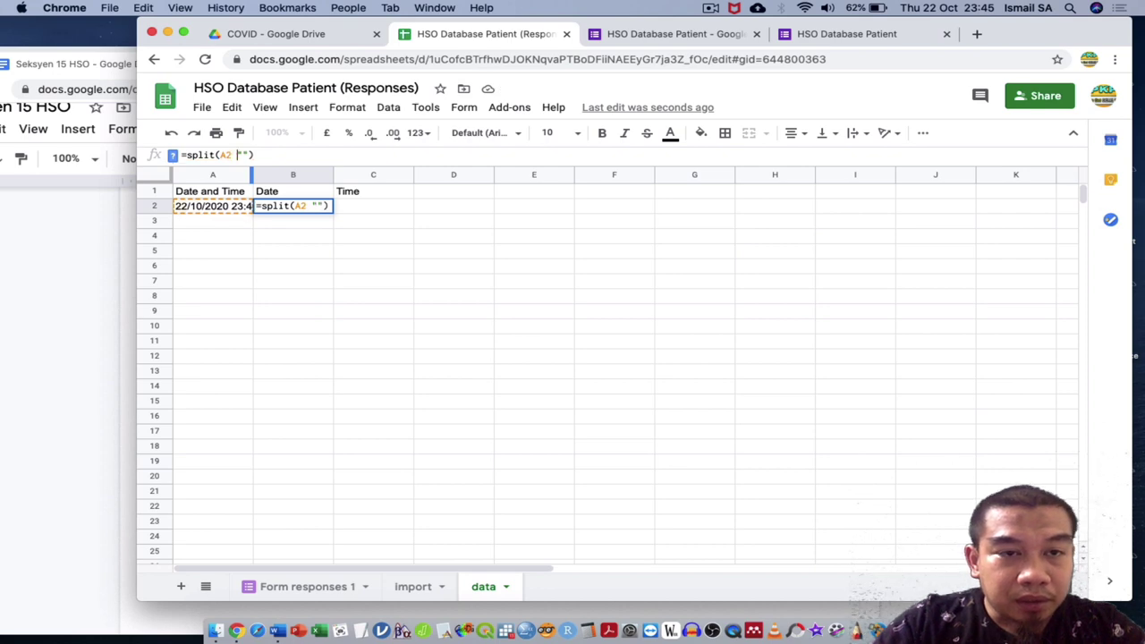
pyautogui.press('Return')
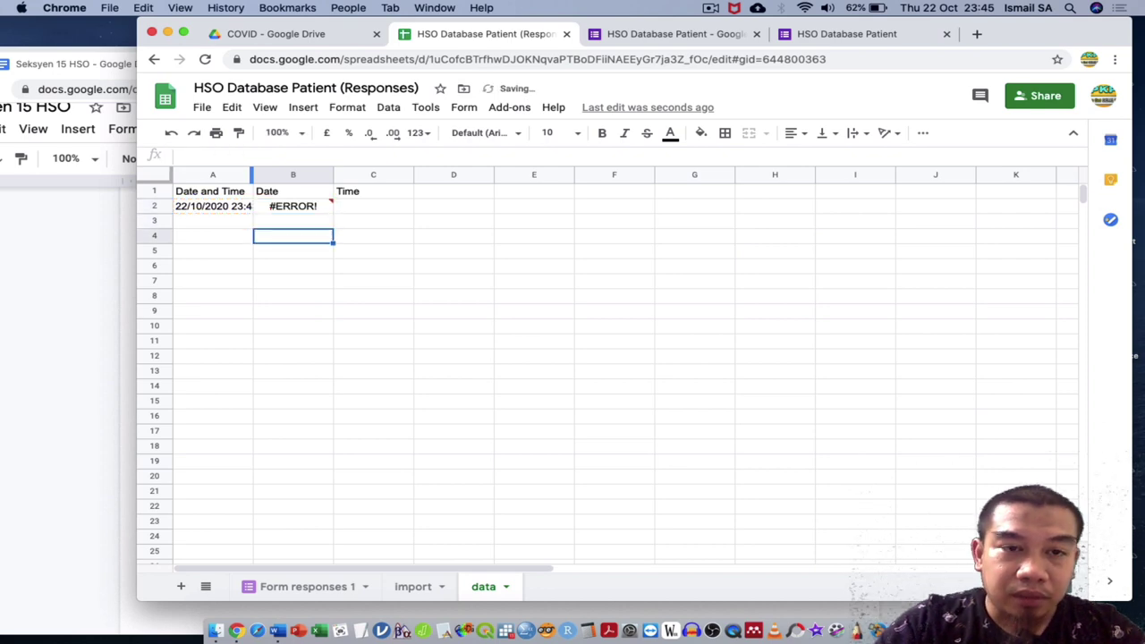
pyautogui.click(292, 206)
pyautogui.press('Delete')
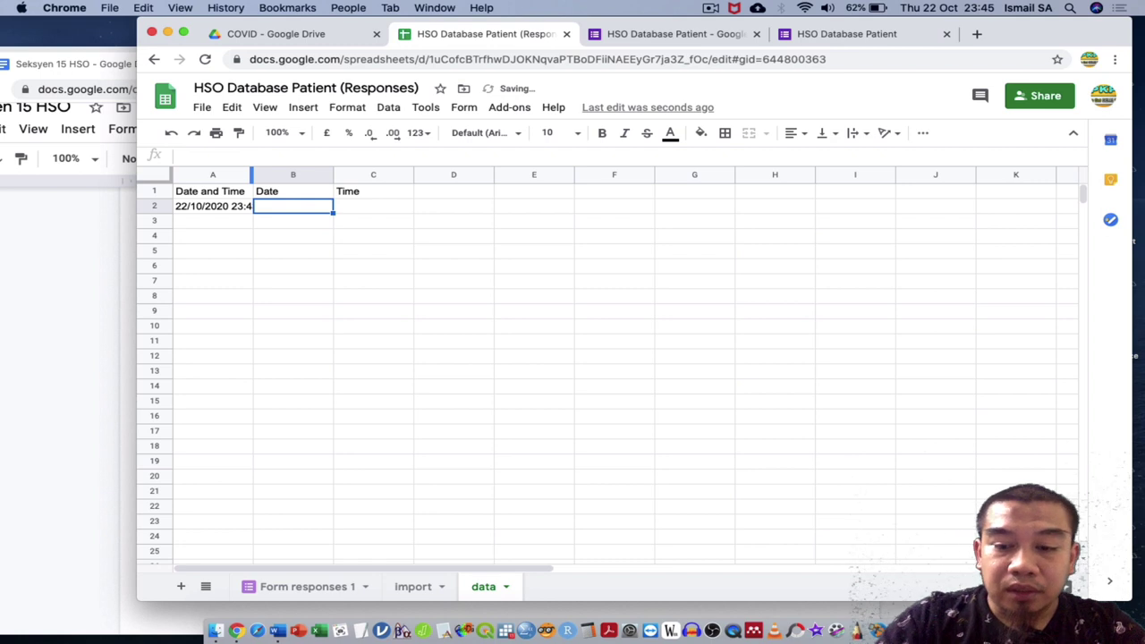
# Step: Split the timestamp into date and time by entering =split(A2," ") in cell B2, and review the formula
pyautogui.write('=split')
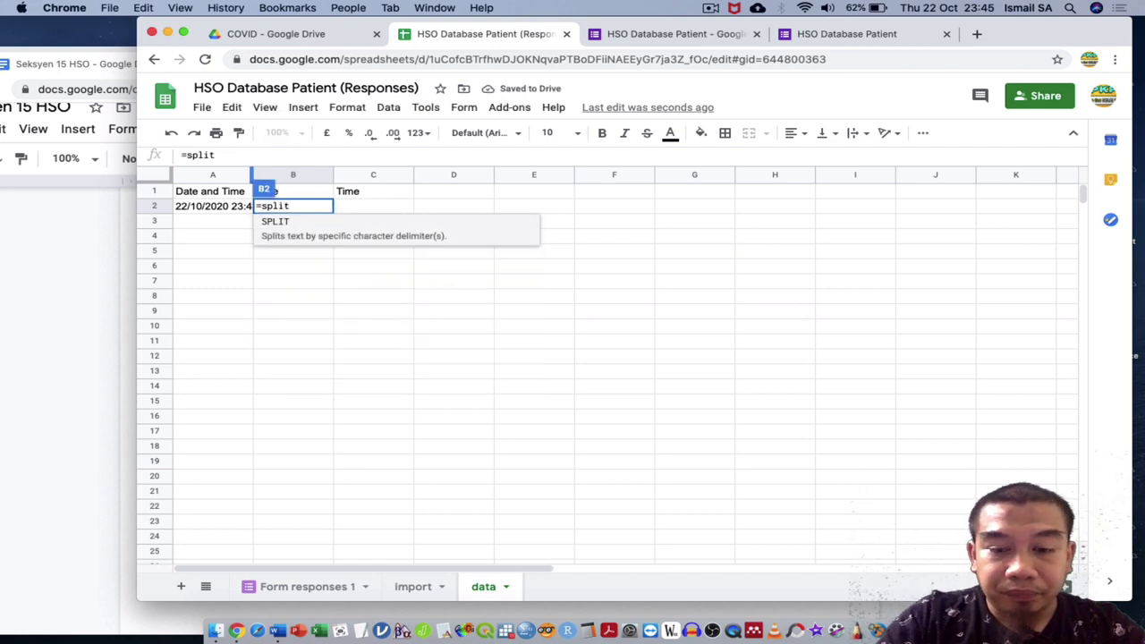
pyautogui.write('(')
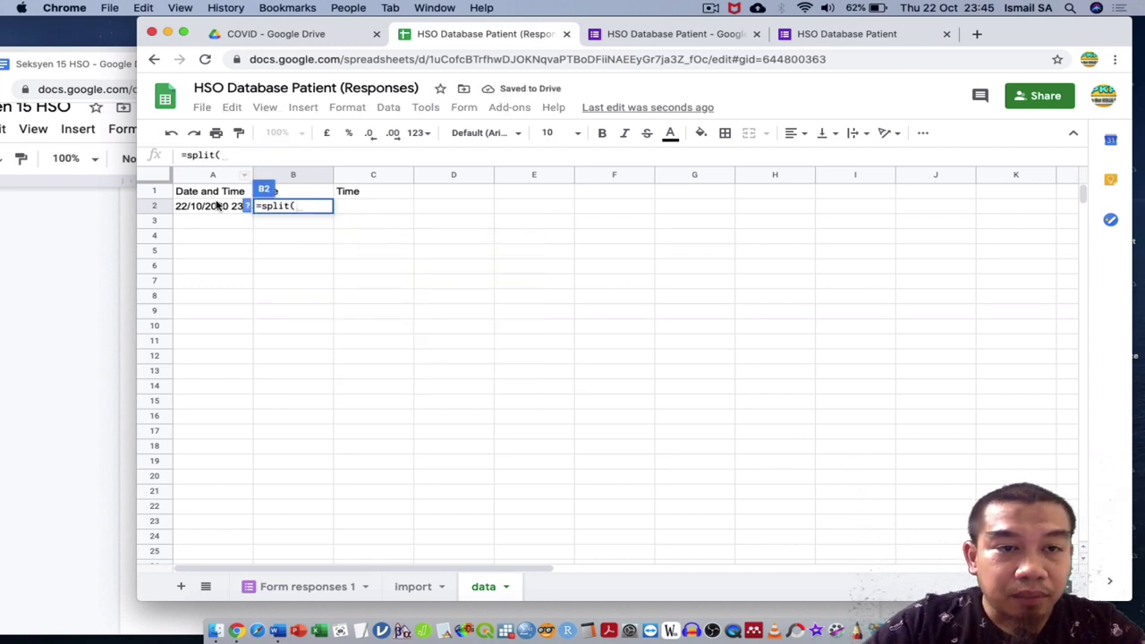
pyautogui.click(217, 206)
pyautogui.write(',')
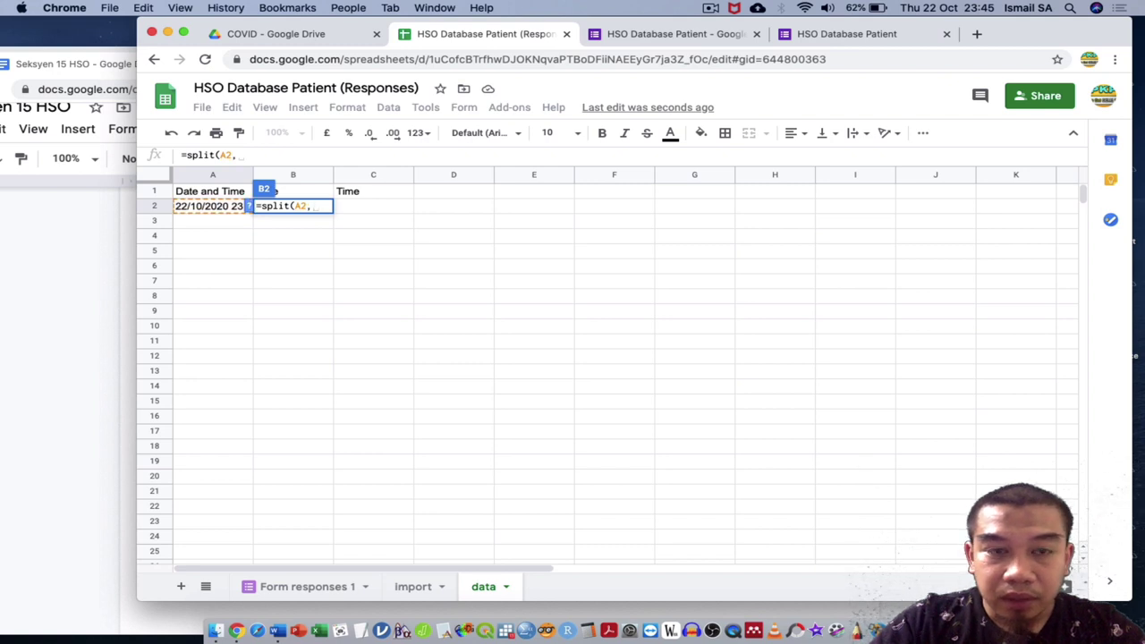
pyautogui.write('" "')
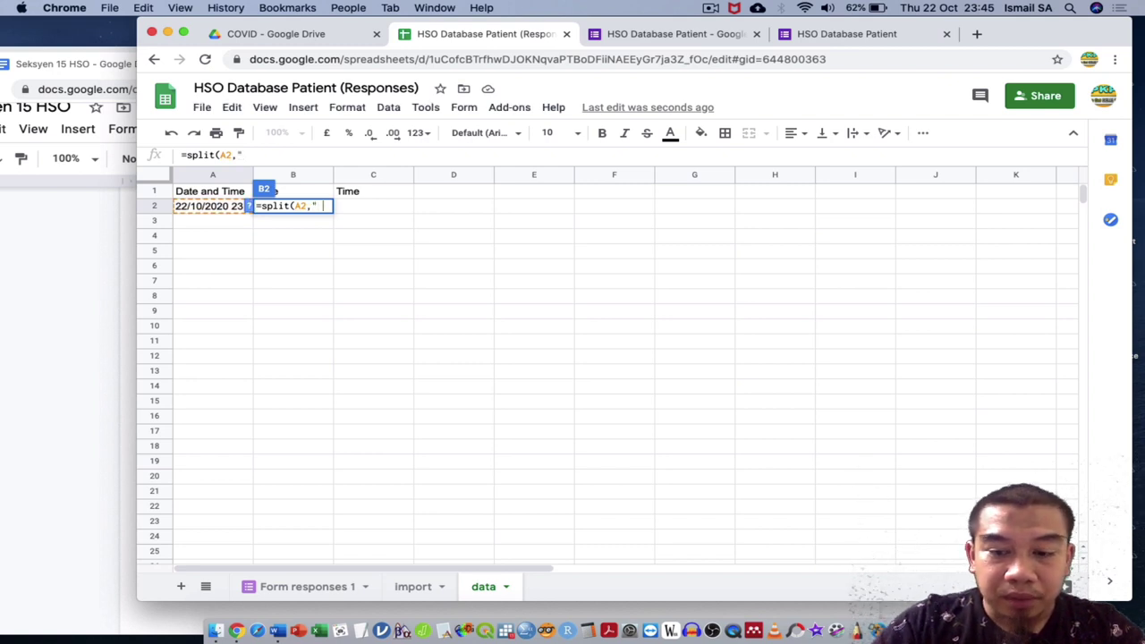
pyautogui.write(')')
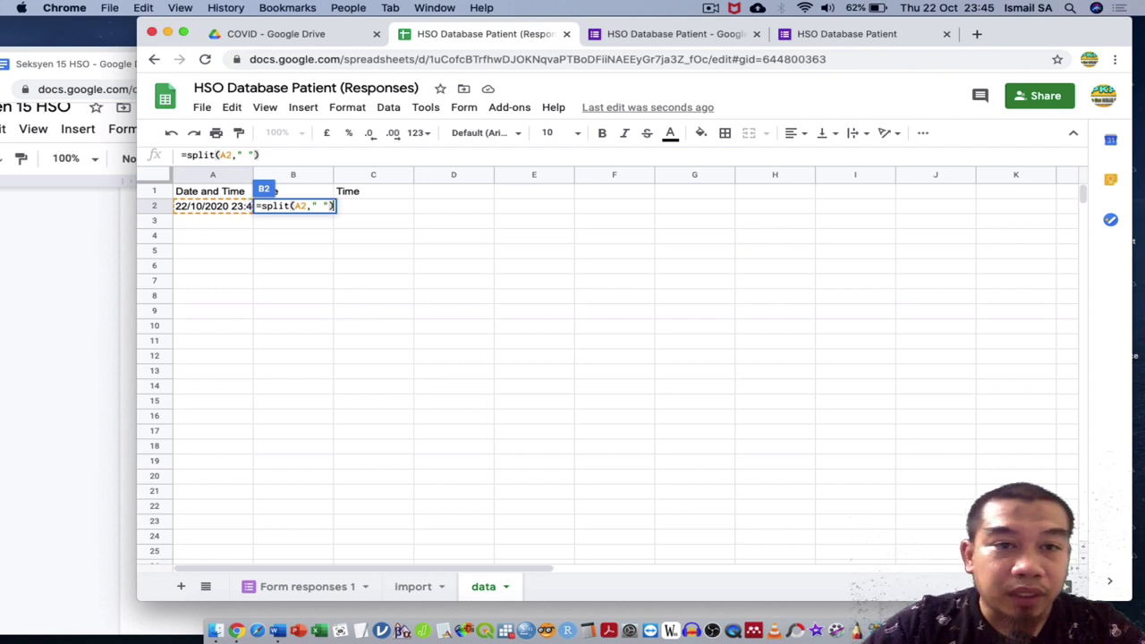
pyautogui.press('Return')
pyautogui.click(295, 207)
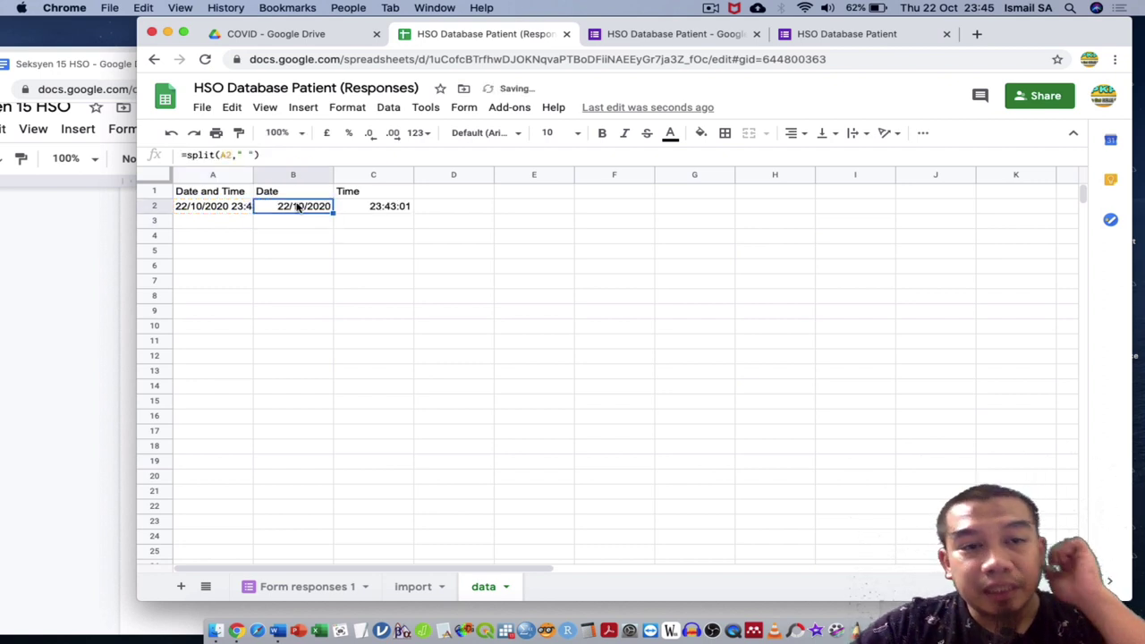
pyautogui.click(252, 155)
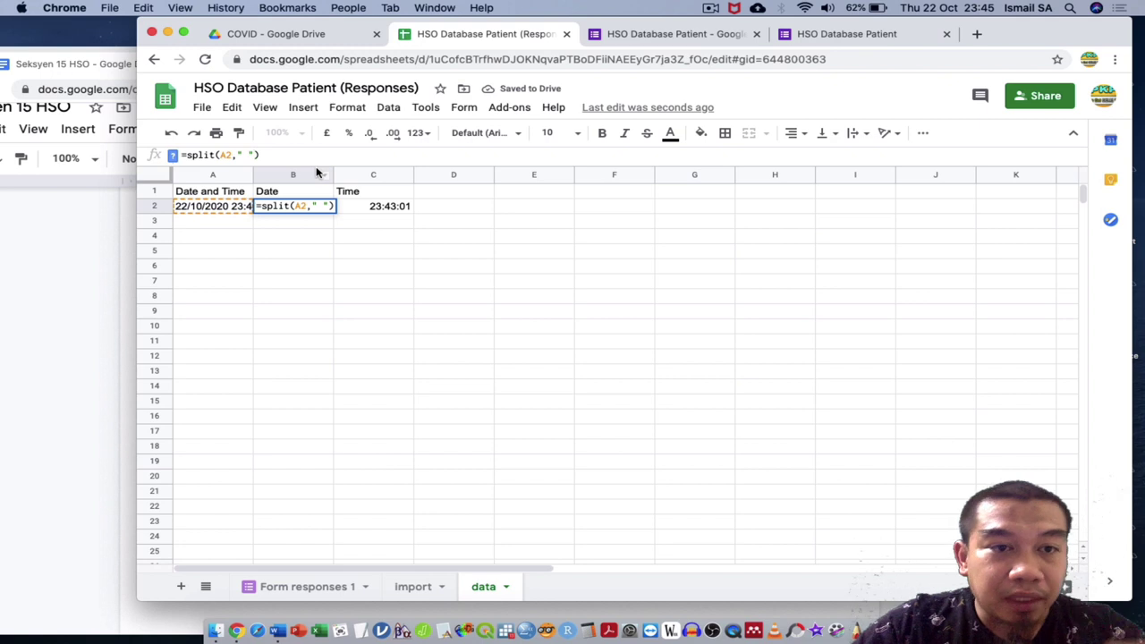
pyautogui.press('Return')
# Step: Try copying the importrange formula from A2 and pasting only the formula into cells A3:A1001
pyautogui.click(245, 208)
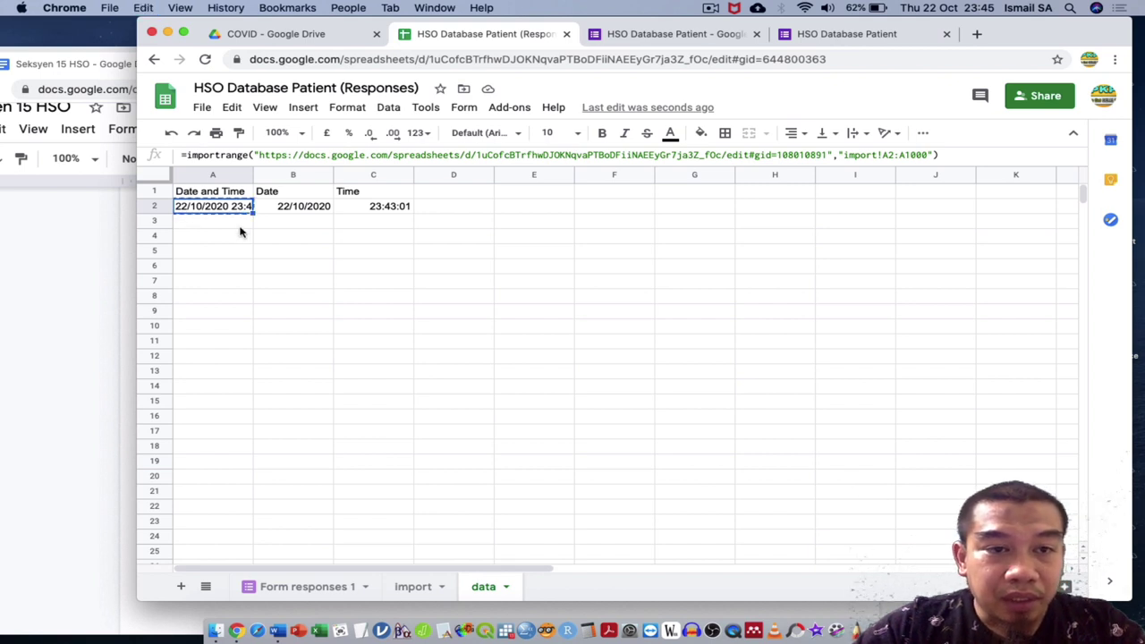
pyautogui.press('super+c')
pyautogui.click(240, 224)
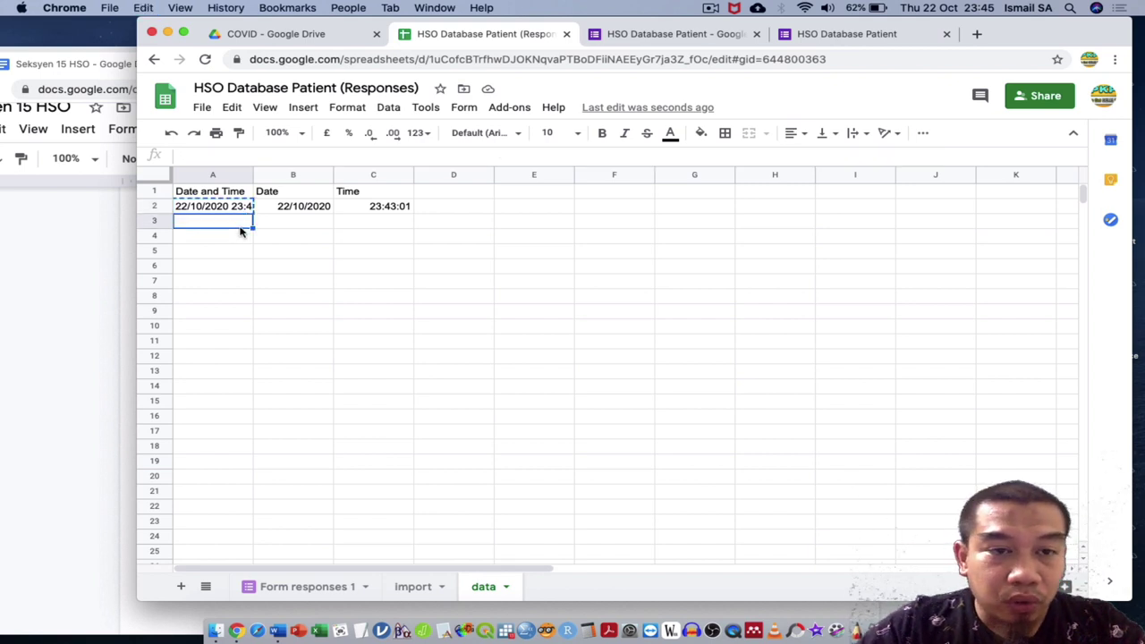
pyautogui.press('super+shift+Down')
pyautogui.rightClick(195, 230)
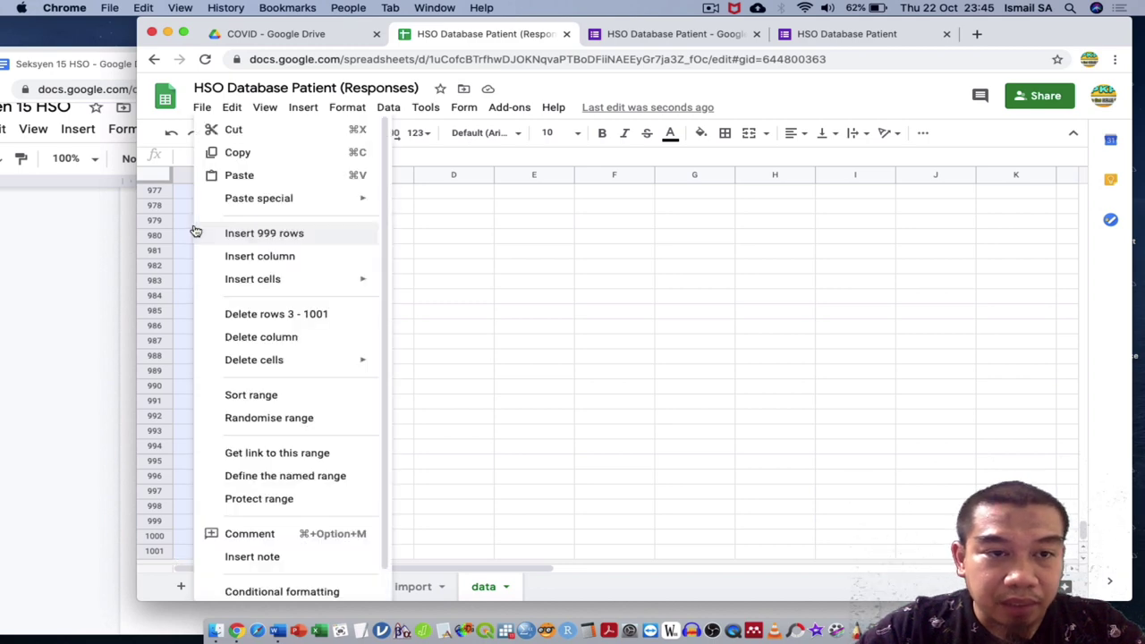
pyautogui.moveTo(359, 207)
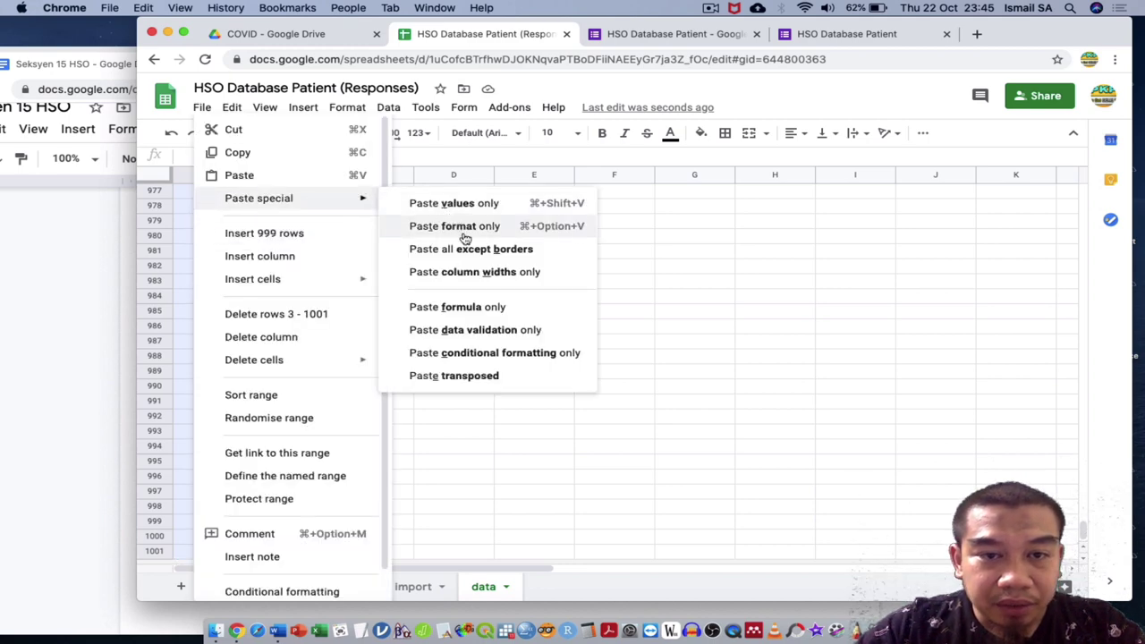
pyautogui.click(474, 307)
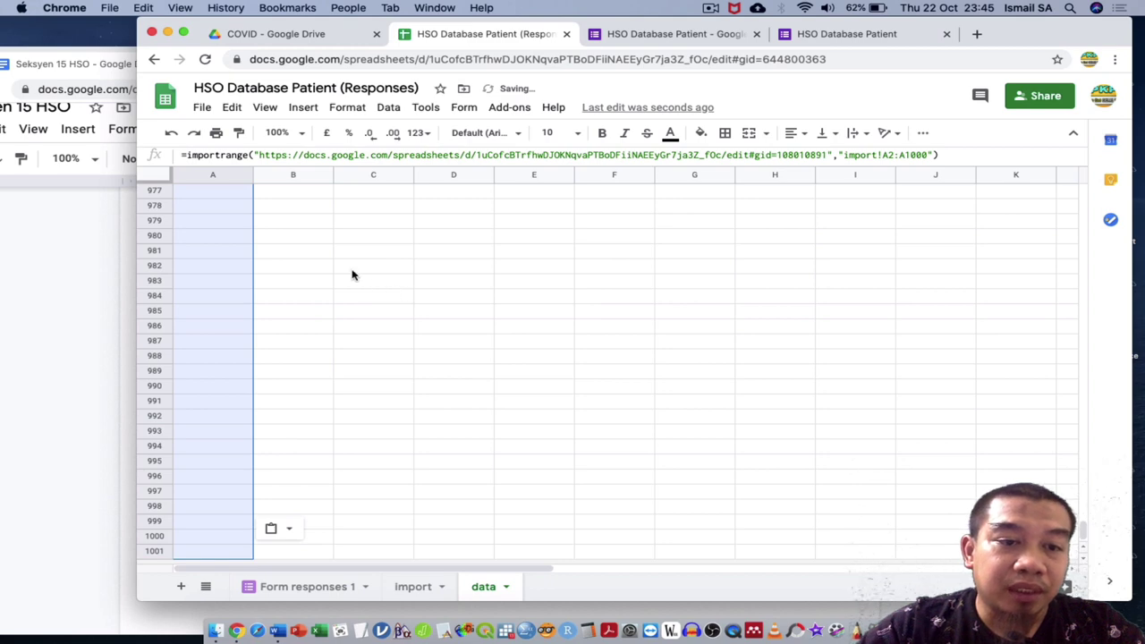
# Step: Review the pasted formulas in the first rows of column A and undo the paste
pyautogui.scroll(10, 351, 275)
pyautogui.scroll(10, 352, 275)
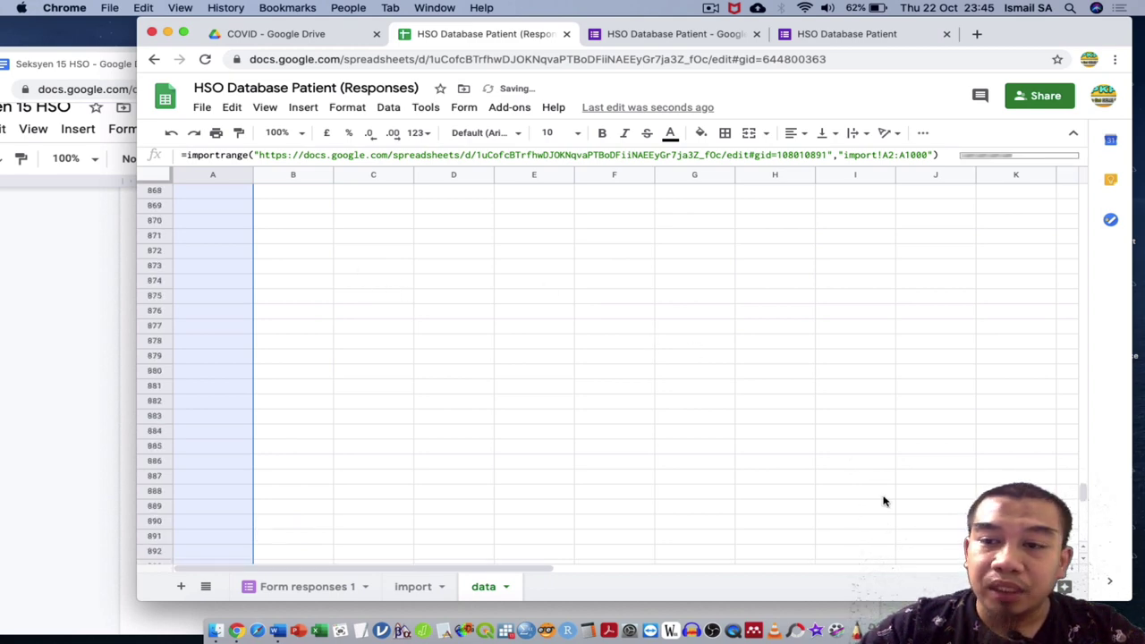
pyautogui.scroll(8, 1074, 489)
pyautogui.scroll(20, 1087, 315)
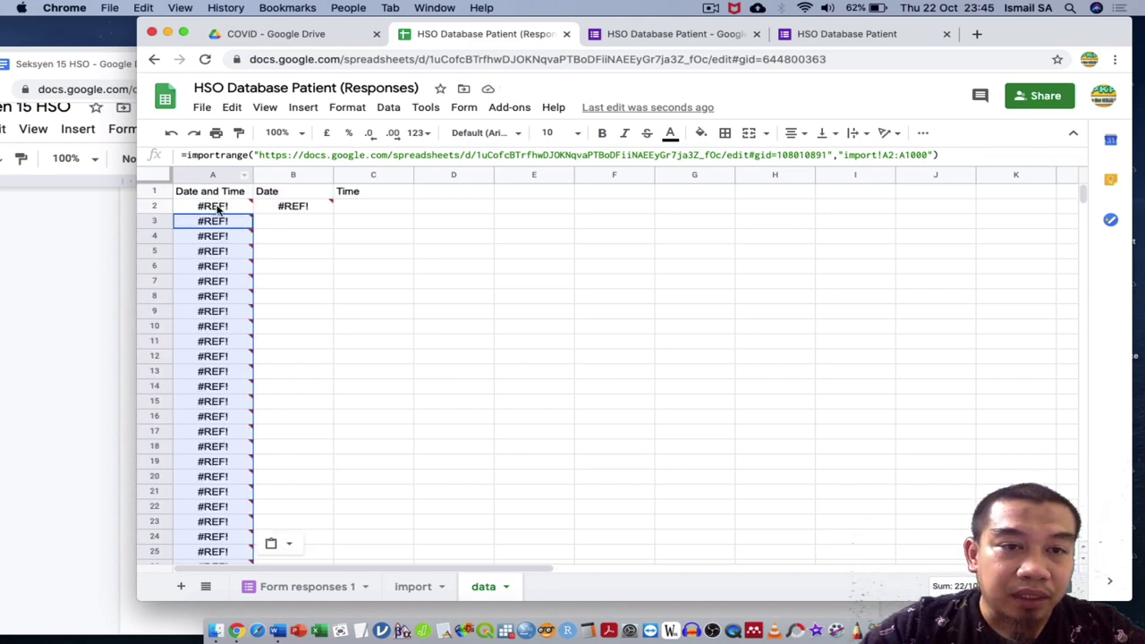
pyautogui.click(217, 208)
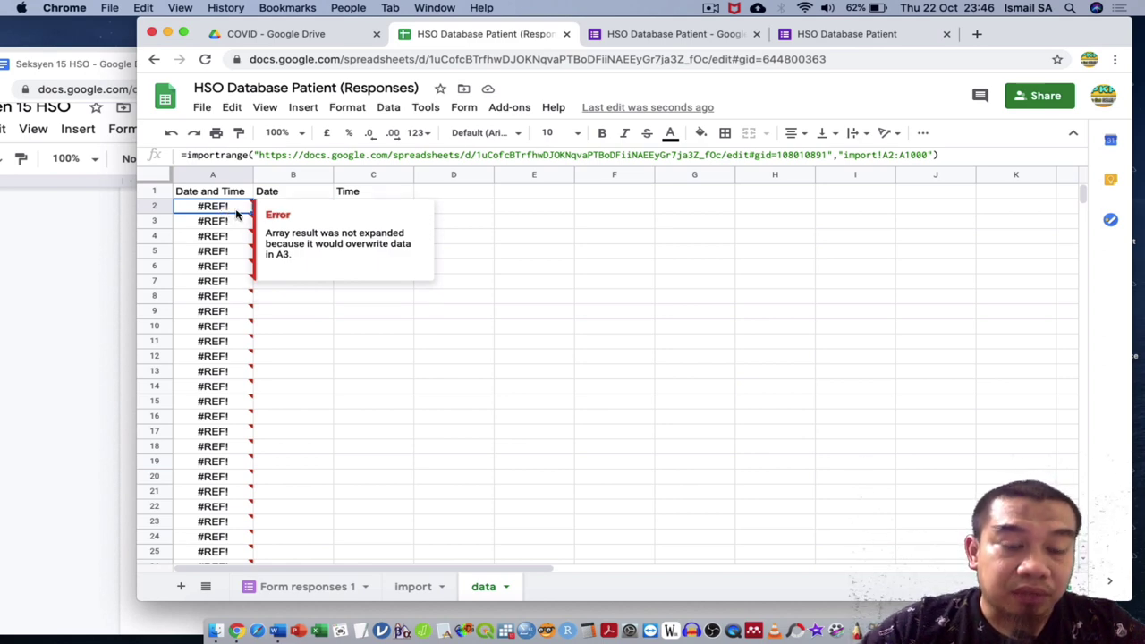
pyautogui.hotkey('ctrl', 'z')
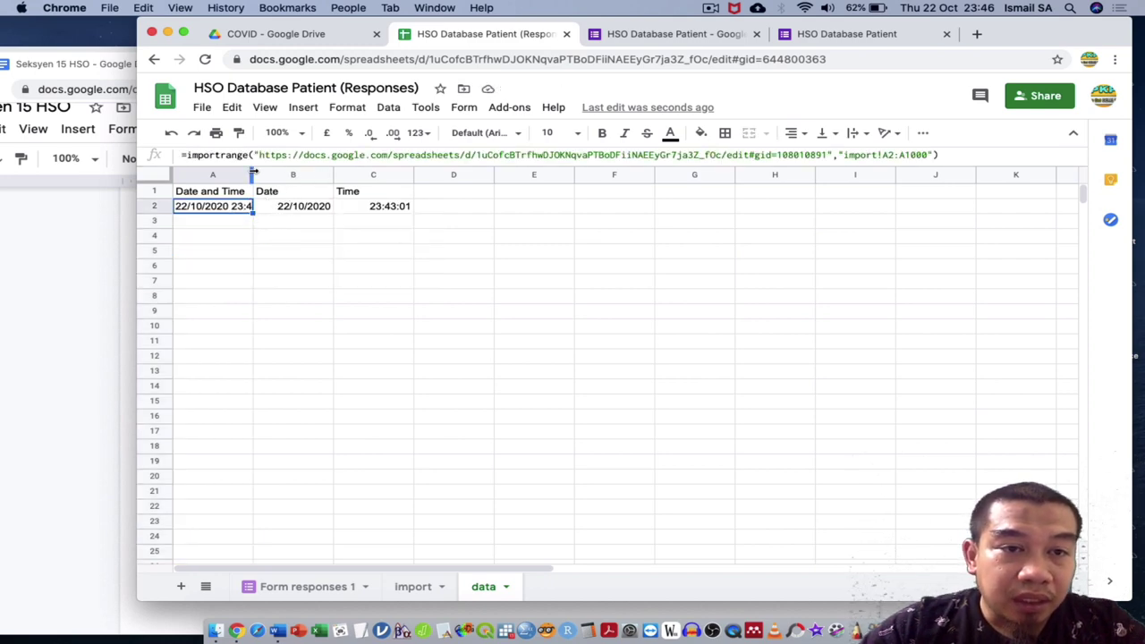
# Step: Widen column A to fit the full timestamp and insert a blank column before the Date column
pyautogui.moveTo(257, 174); pyautogui.dragTo(274, 173)
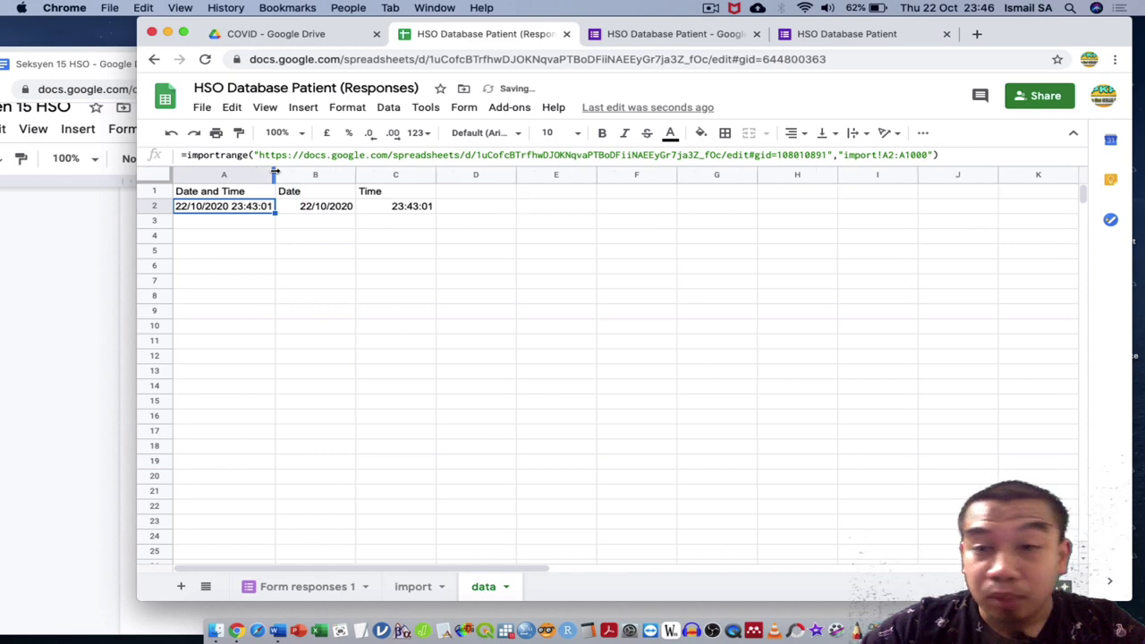
pyautogui.click(287, 222)
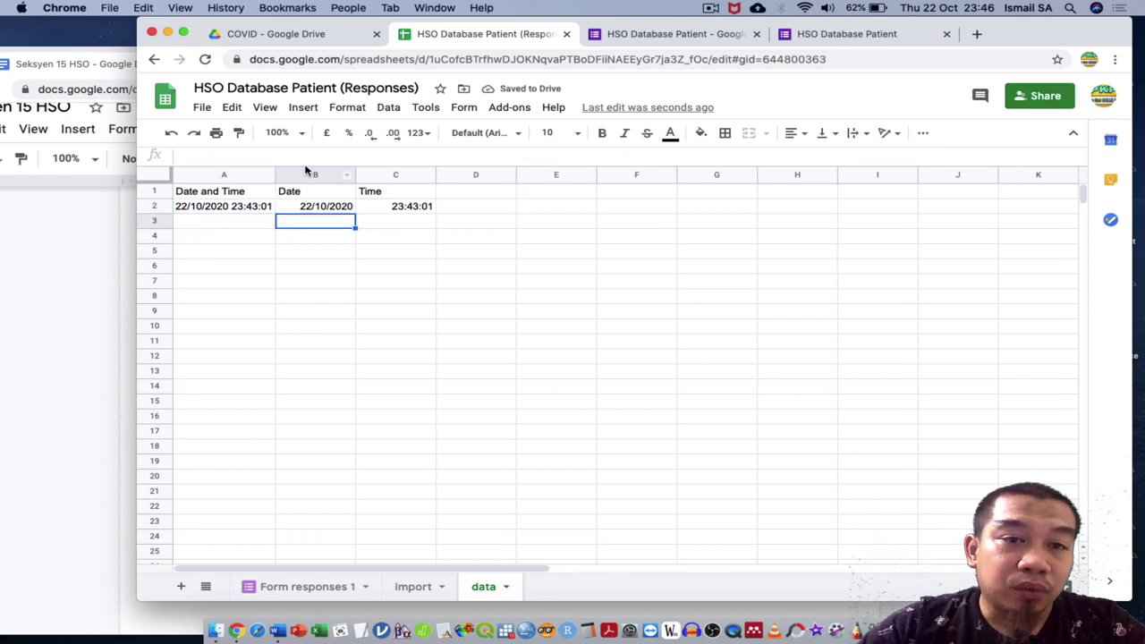
pyautogui.click(307, 174)
pyautogui.rightClick(306, 175)
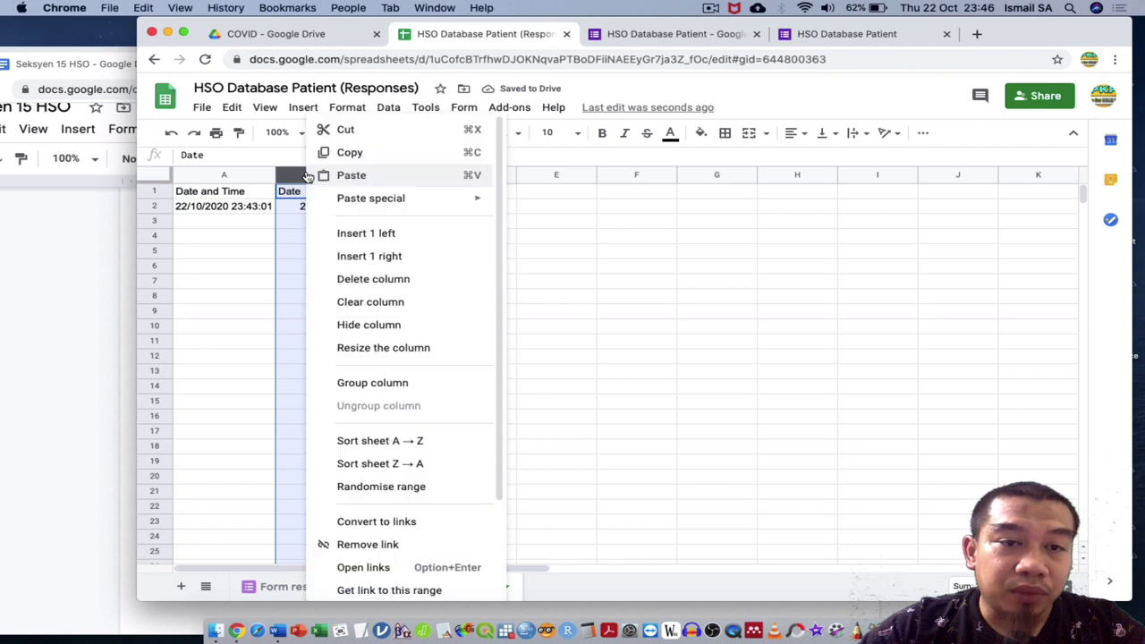
pyautogui.click(351, 234)
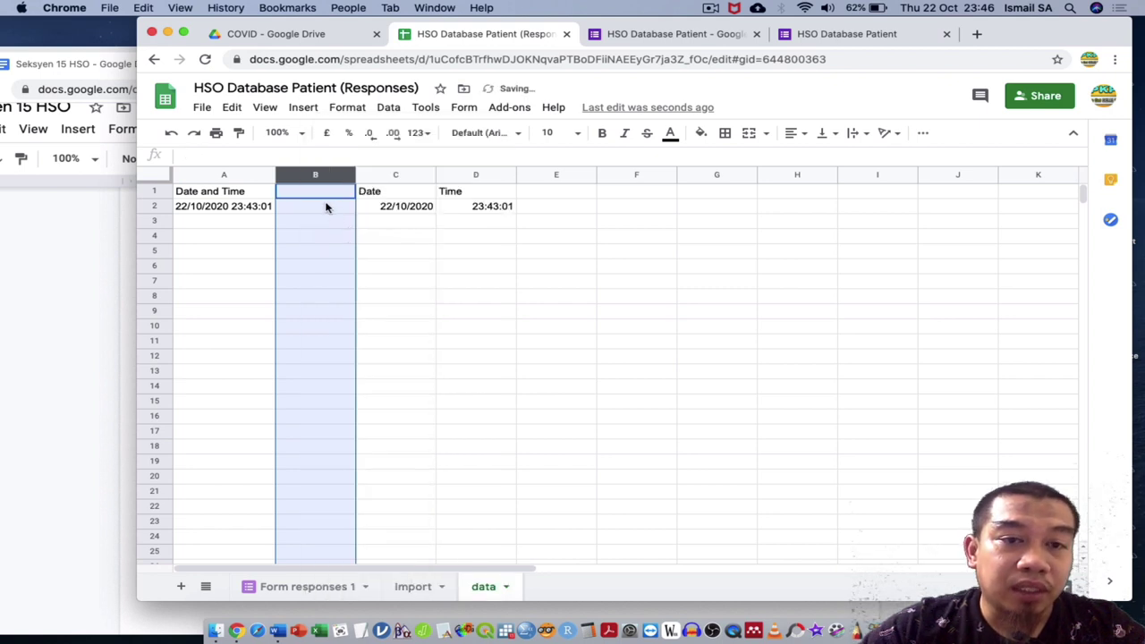
# Step: Enter the heading "Data" in cell B1 and the formula =A2 in cell B2
pyautogui.click(327, 207)
pyautogui.click(325, 193)
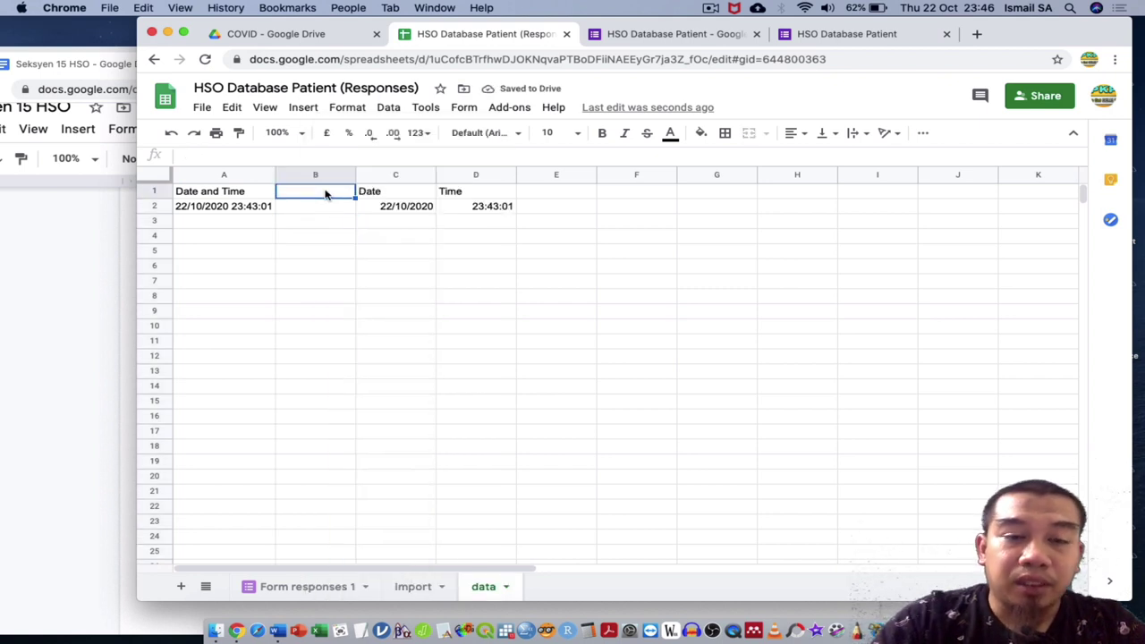
pyautogui.write('Data')
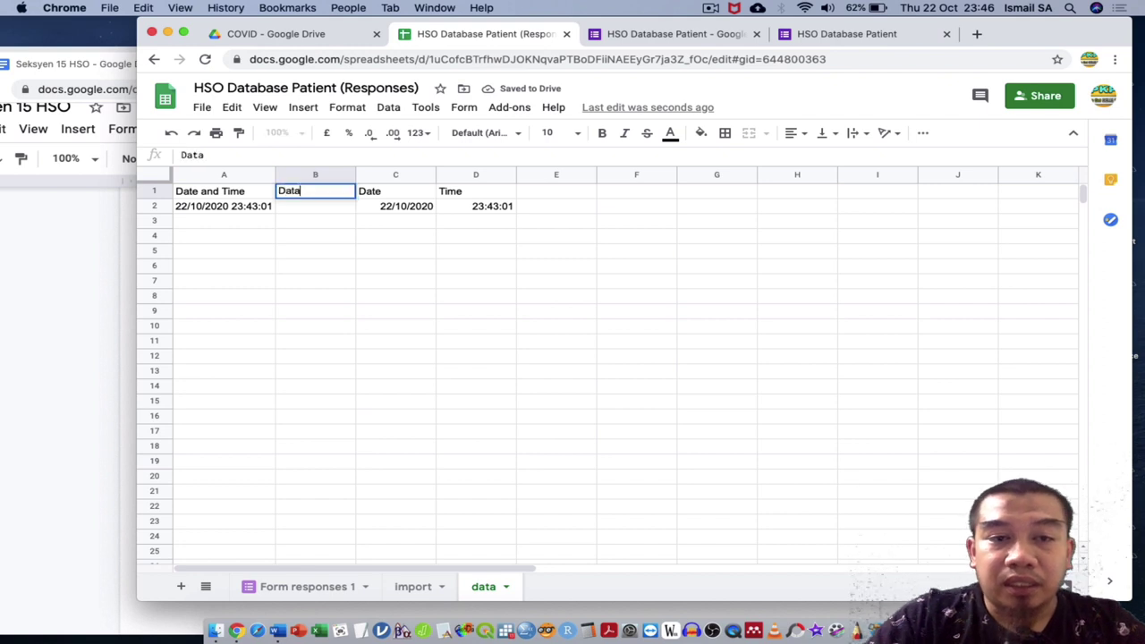
pyautogui.press('Return')
pyautogui.write('=')
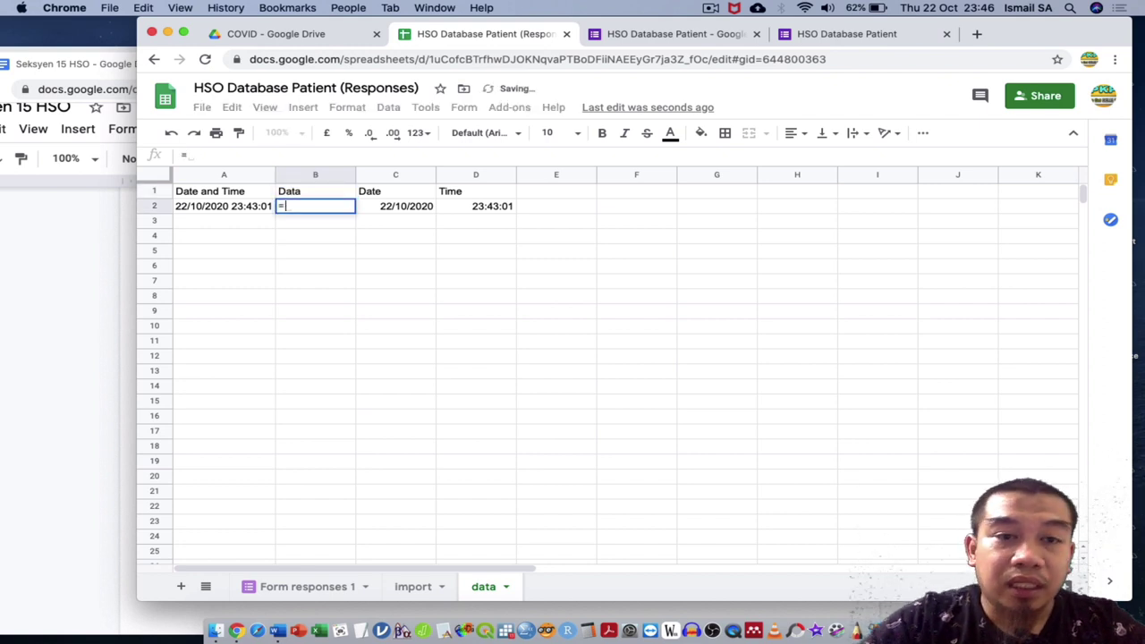
pyautogui.click(264, 206)
pyautogui.press('Return')
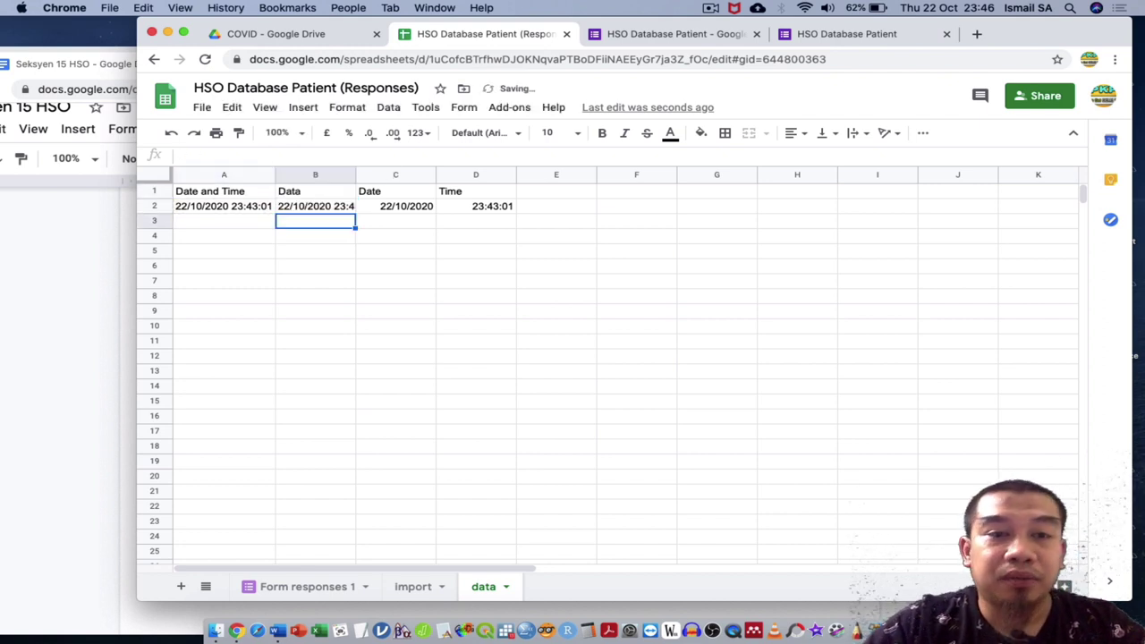
# Step: Change the Date formula in cell C2 to =split(B2," ") and review its cell reference
pyautogui.click(385, 207)
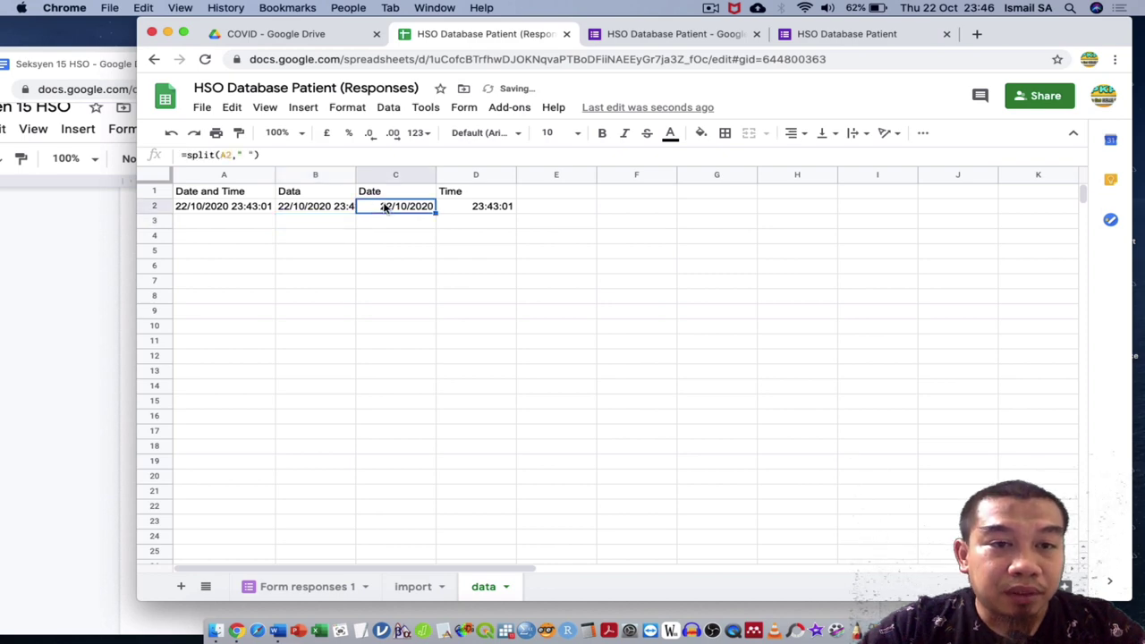
pyautogui.doubleClick(385, 208)
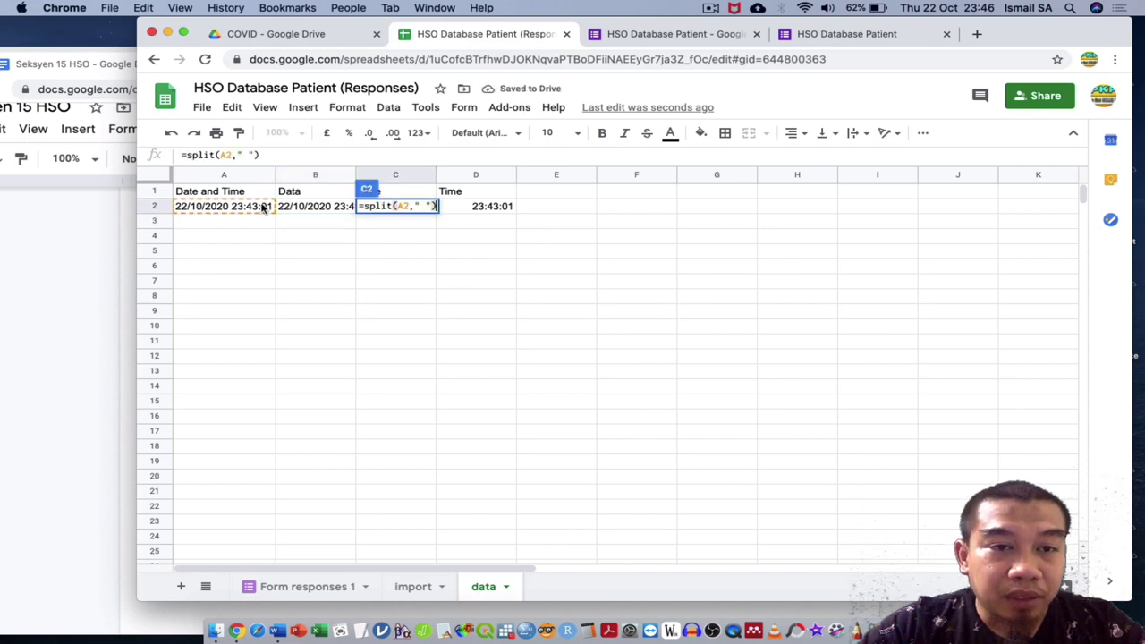
pyautogui.click(315, 207)
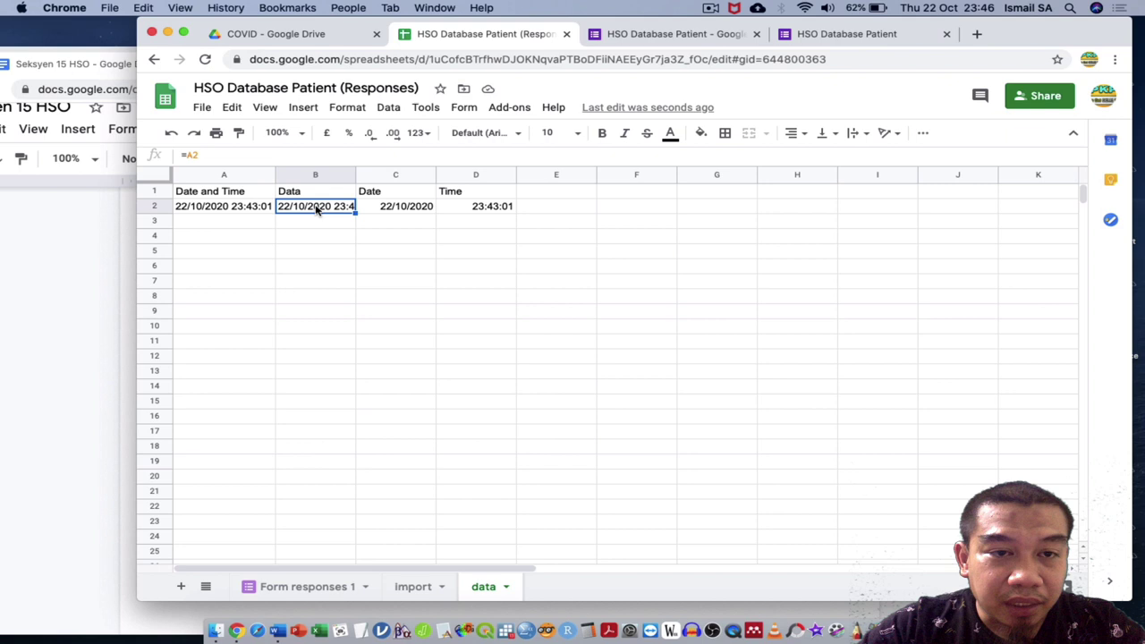
pyautogui.doubleClick(394, 206)
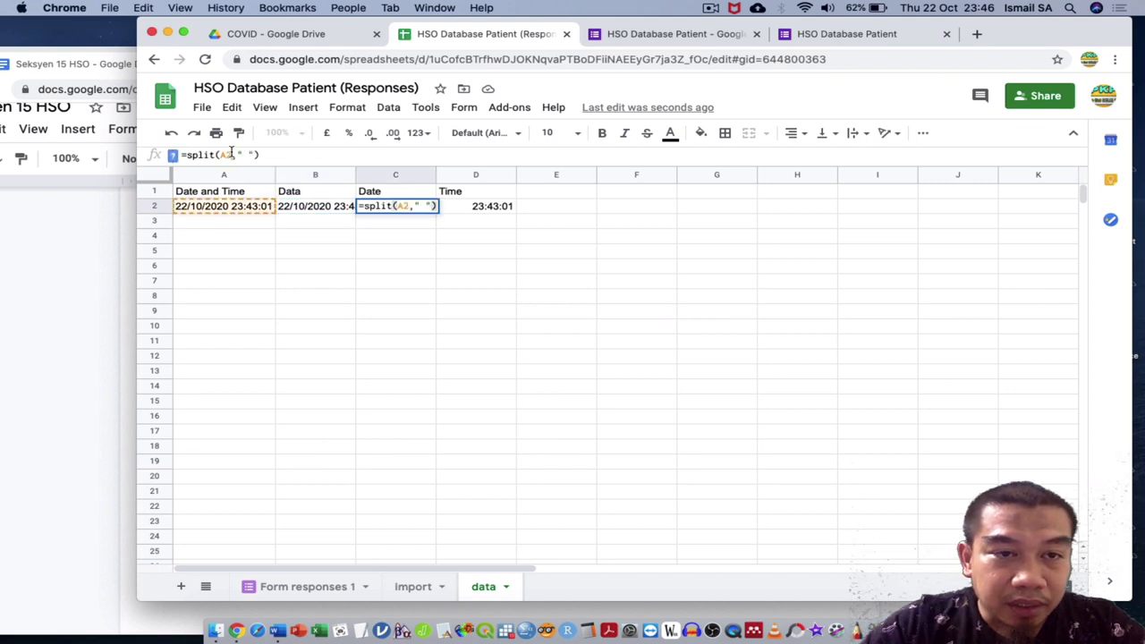
pyautogui.press('BackSpace')
pyautogui.write('B')
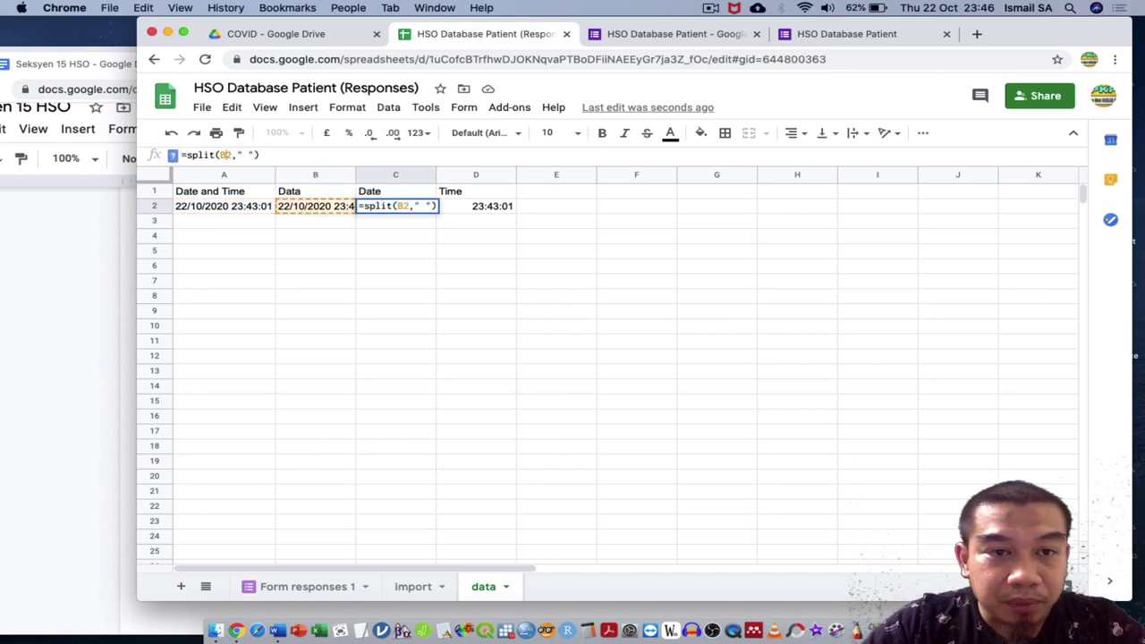
pyautogui.press('Return')
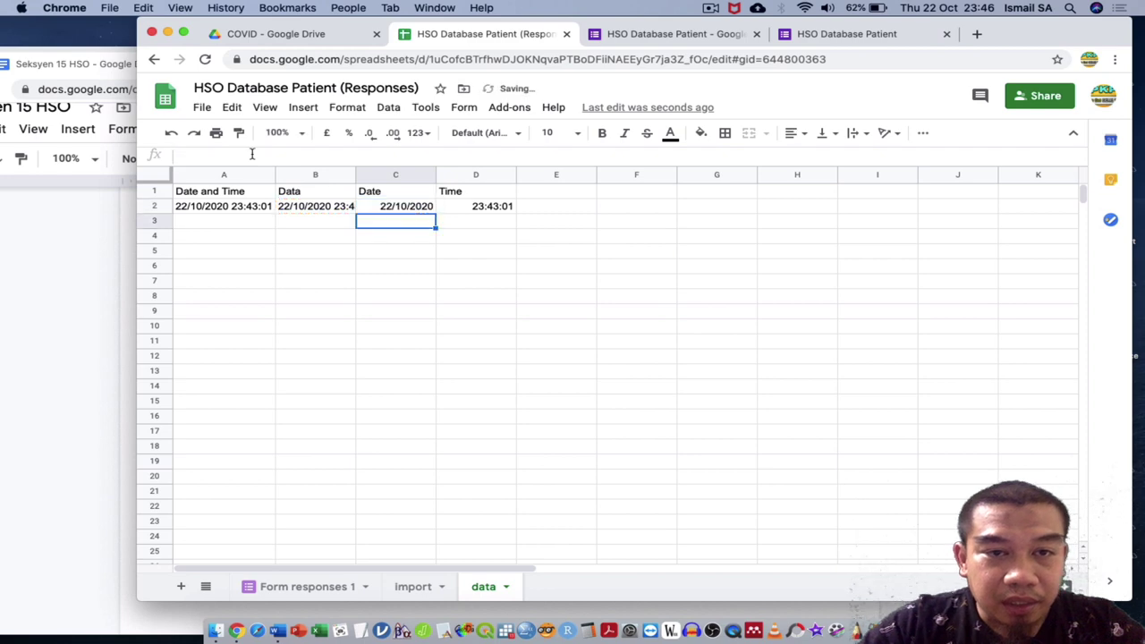
pyautogui.doubleClick(373, 206)
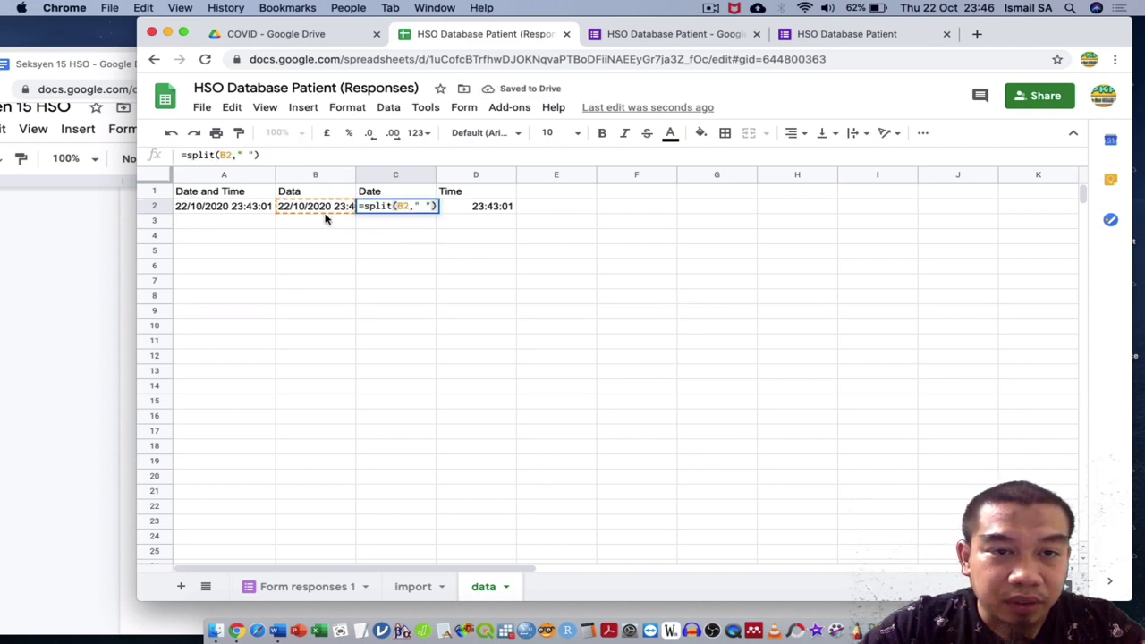
pyautogui.press('Return')
# Step: Copy cells A2:B2, paste only their formulas into A3:B1001, and review the filled rows
pyautogui.click(250, 211)
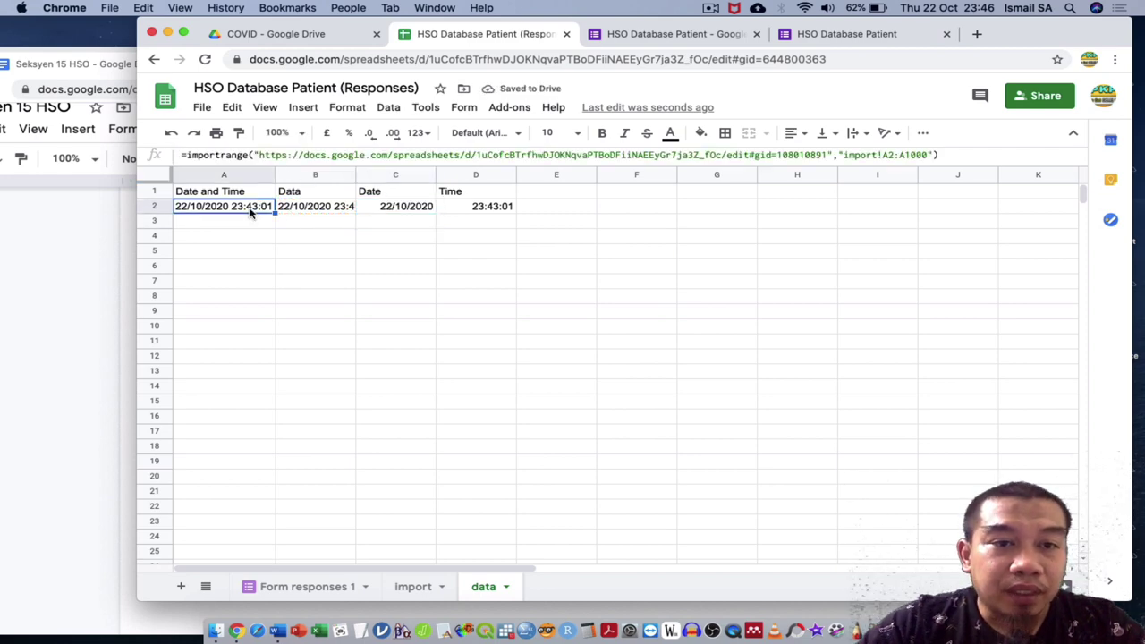
pyautogui.keyDown('shift'); pyautogui.click(341, 212); pyautogui.keyUp('shift')
pyautogui.press('super+c')
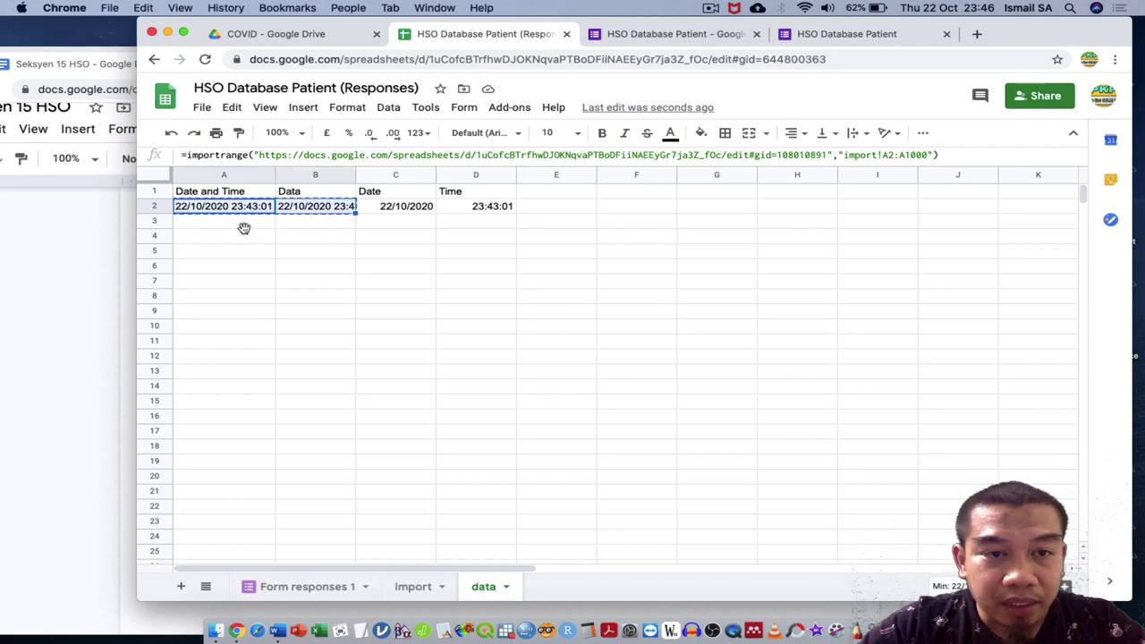
pyautogui.click(243, 224)
pyautogui.press('super+shift+Right')
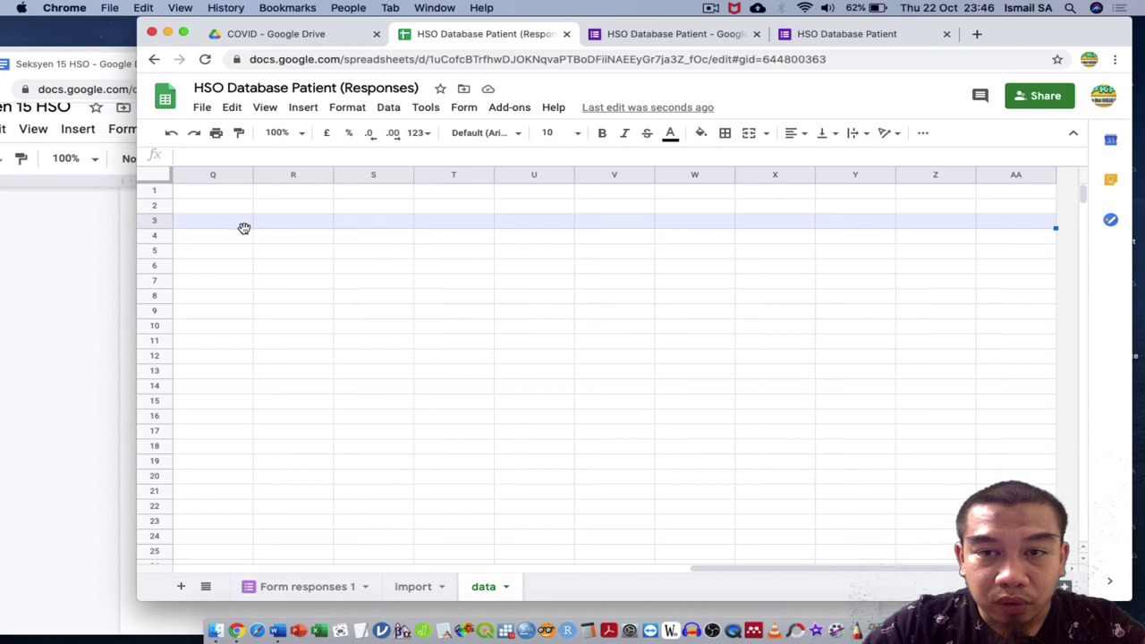
pyautogui.press('super+shift+Left')
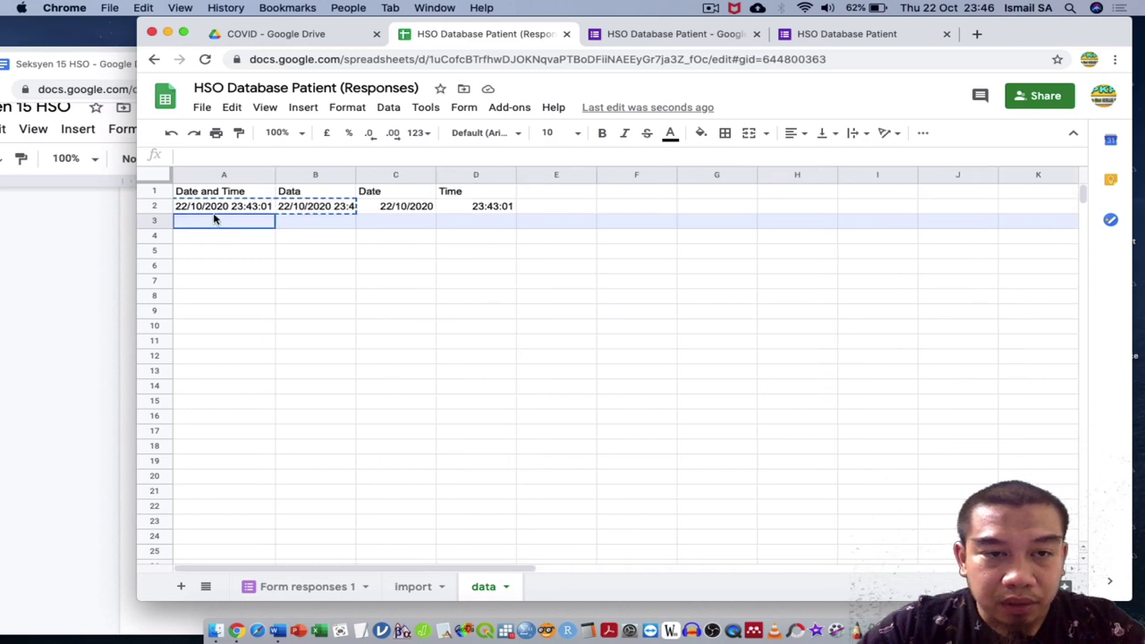
pyautogui.click(291, 227)
pyautogui.click(243, 225)
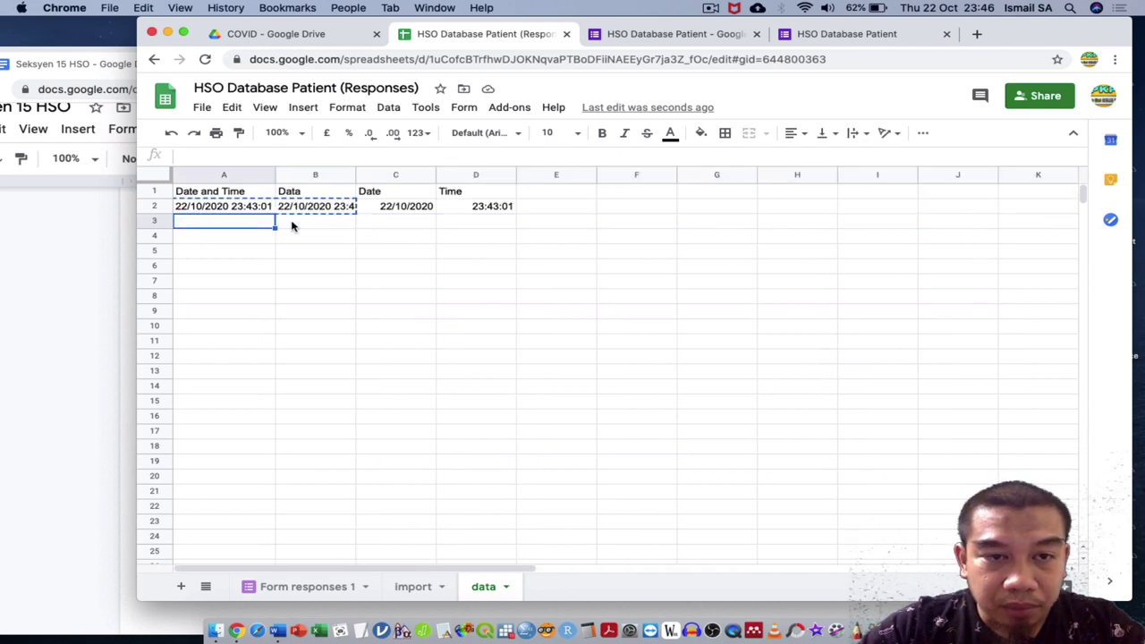
pyautogui.keyDown('shift'); pyautogui.click(291, 225); pyautogui.keyUp('shift')
pyautogui.press('super+shift+Down')
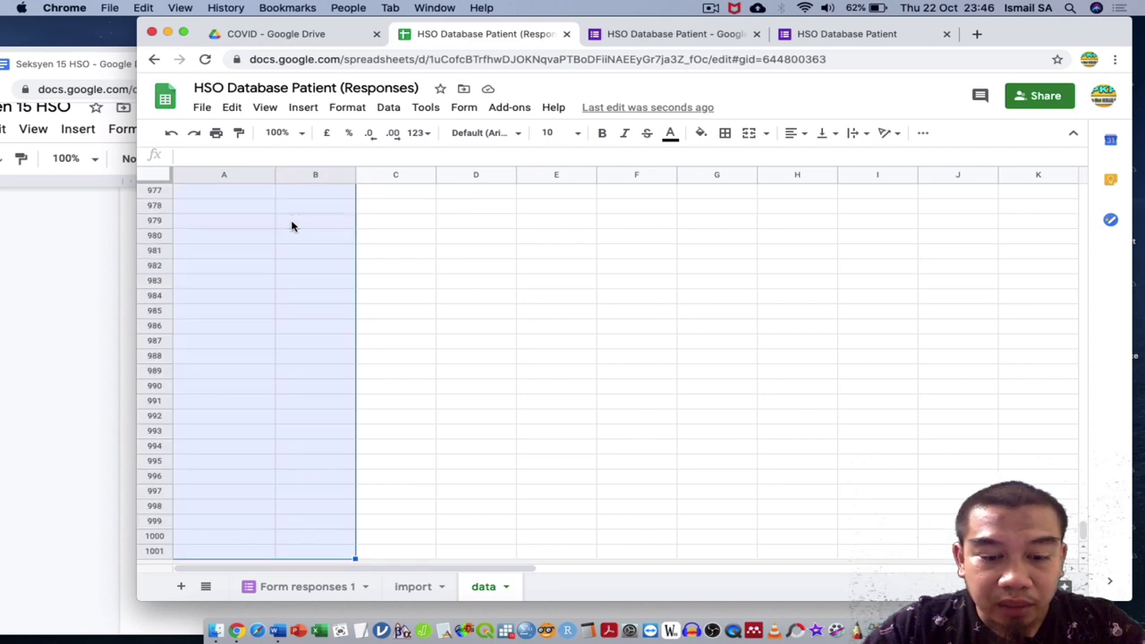
pyautogui.rightClick(318, 249)
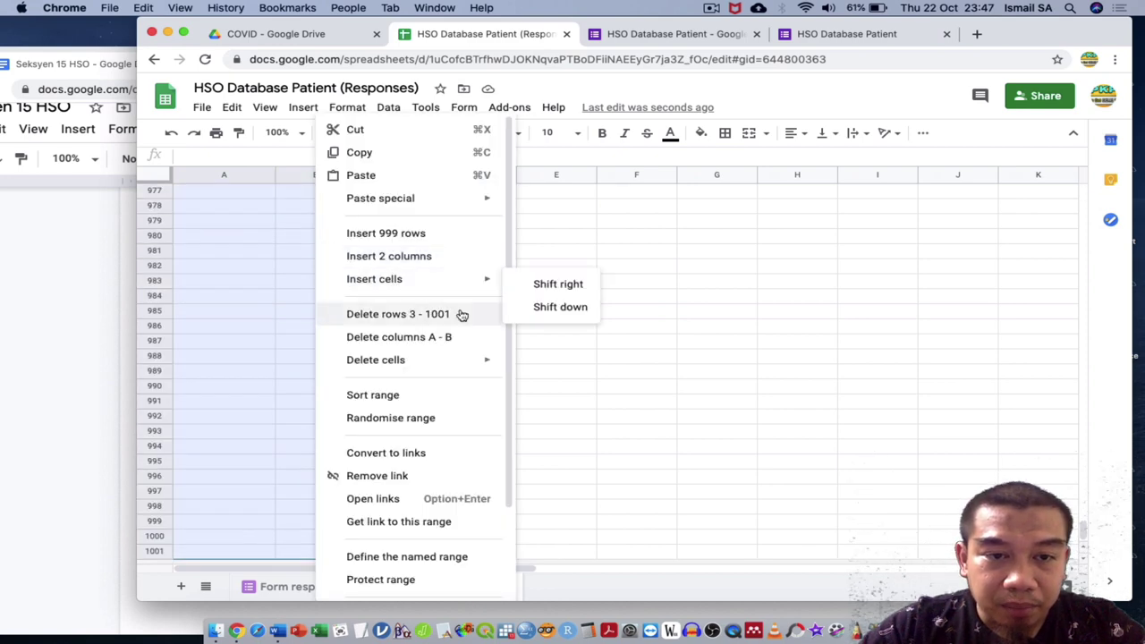
pyautogui.moveTo(447, 200)
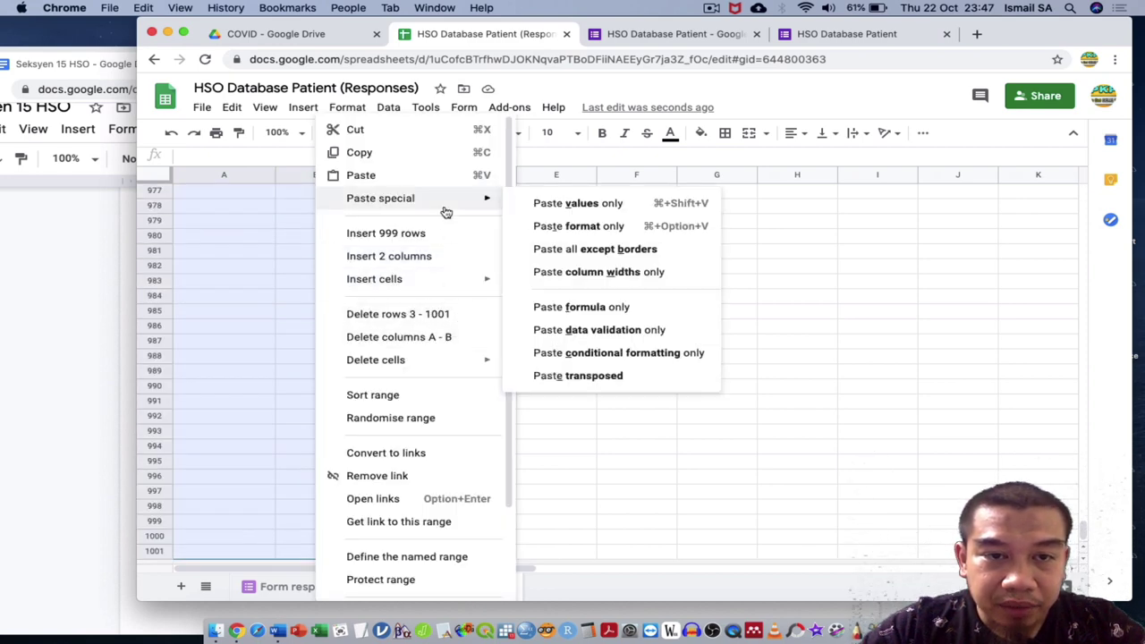
pyautogui.click(580, 306)
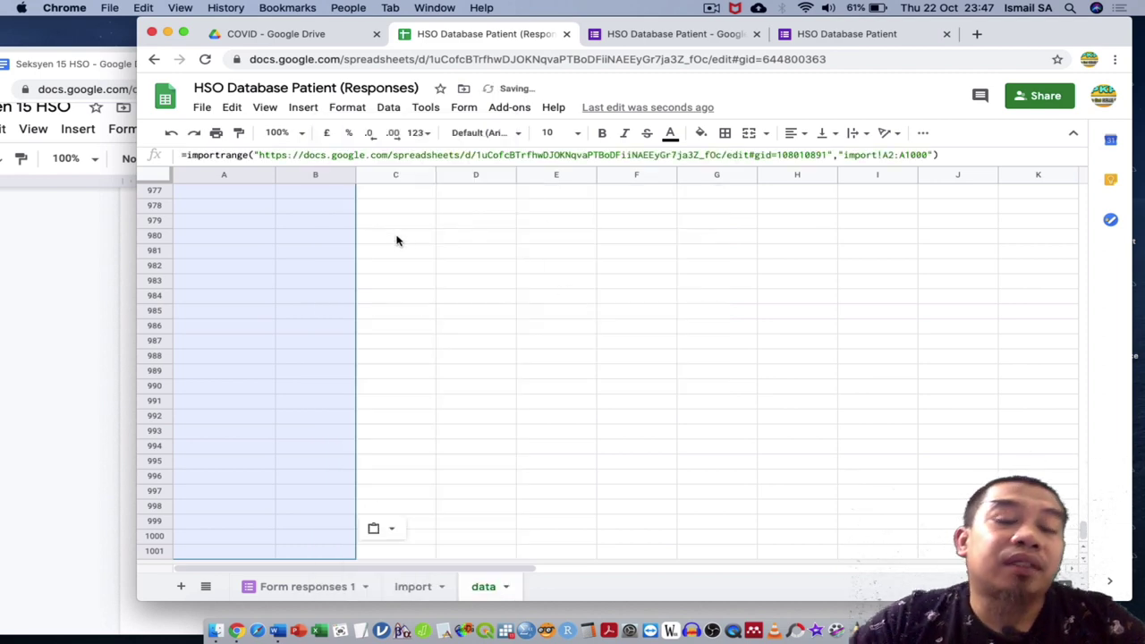
pyautogui.scroll(20, 398, 237)
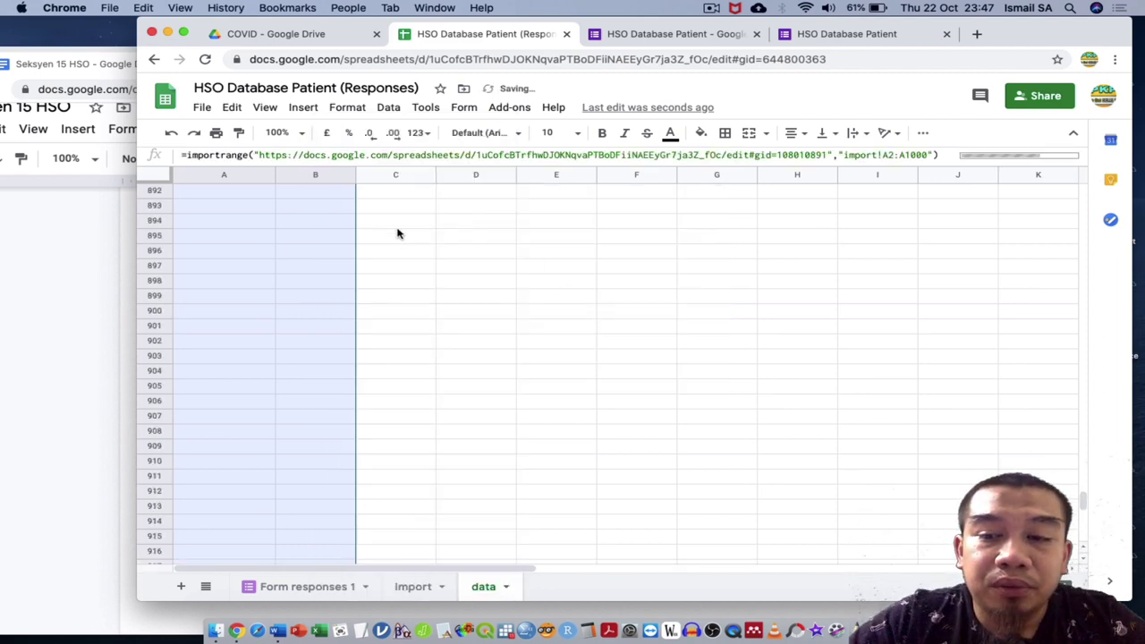
pyautogui.scroll(1, 398, 234)
pyautogui.scroll(20, 399, 215)
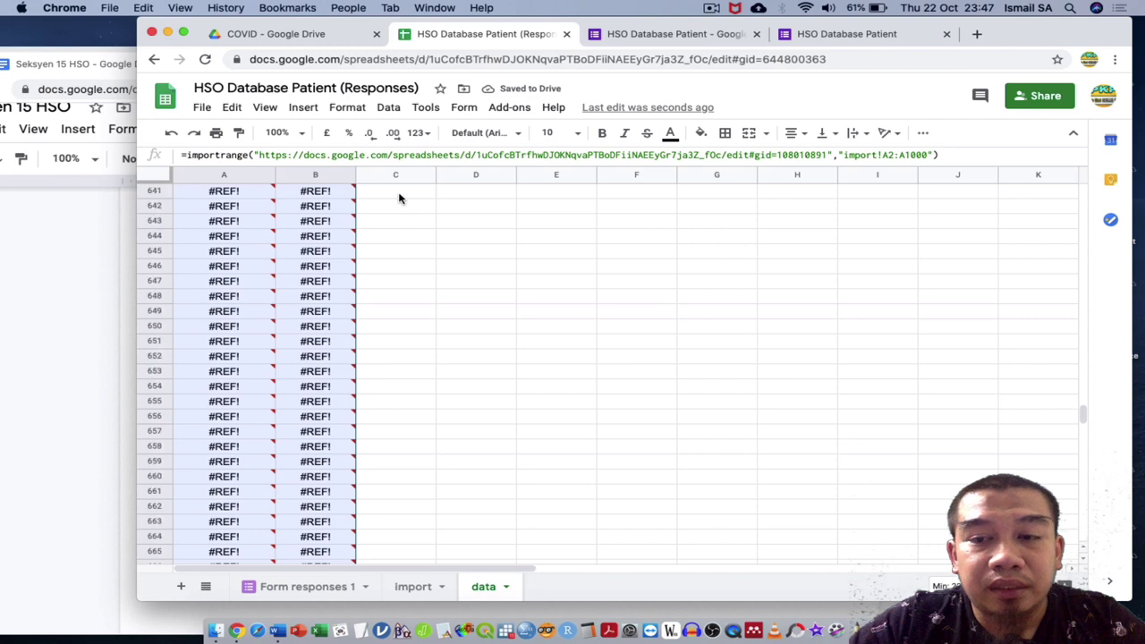
# Step: Clear the pasted formulas from cells A3:B1001 in the data sheet
pyautogui.scroll(20, 399, 198)
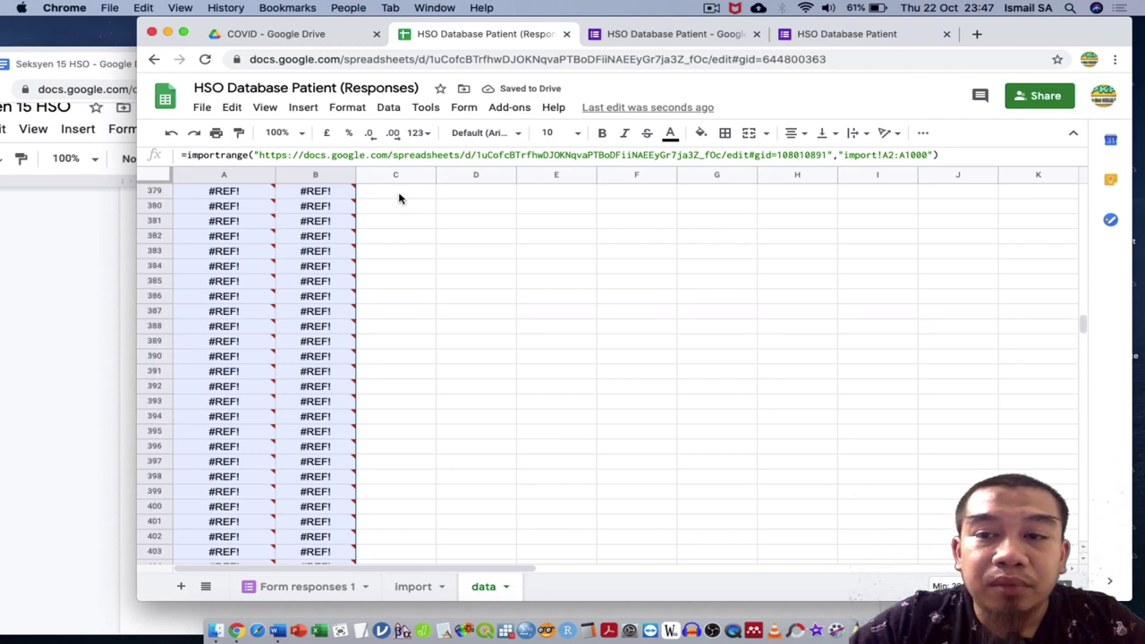
pyautogui.scroll(20, 399, 198)
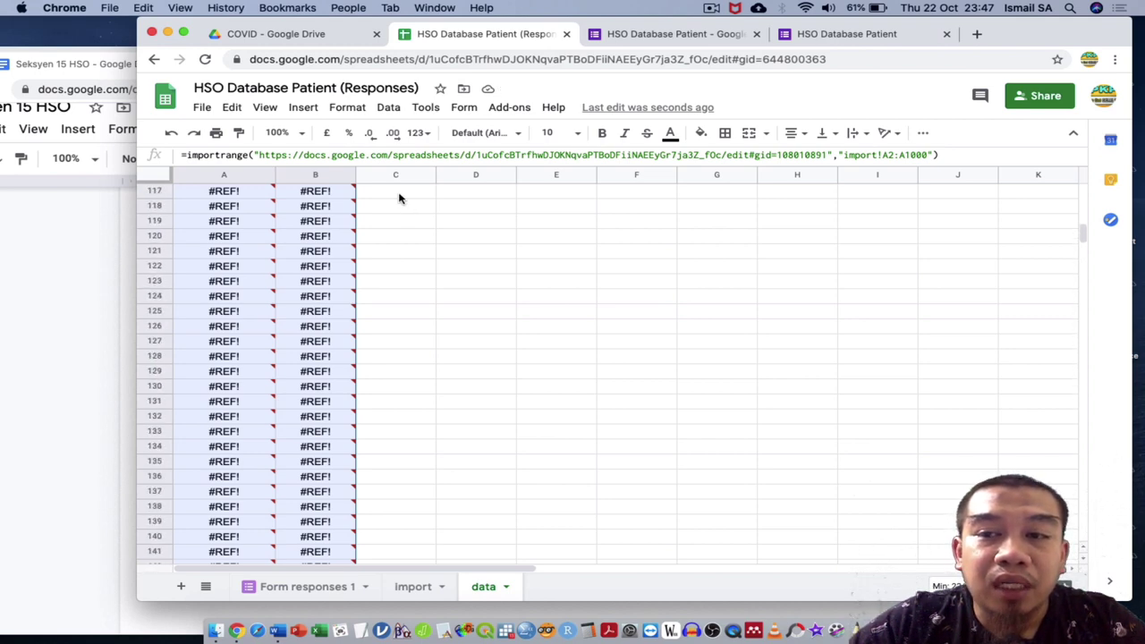
pyautogui.scroll(3, 399, 197)
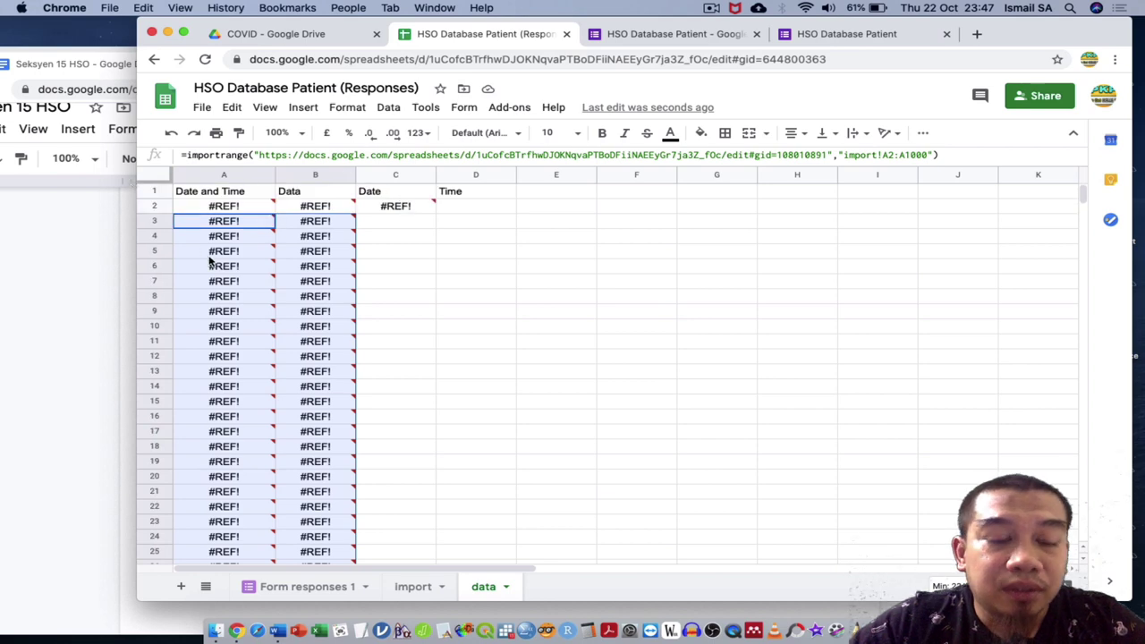
pyautogui.press('Delete')
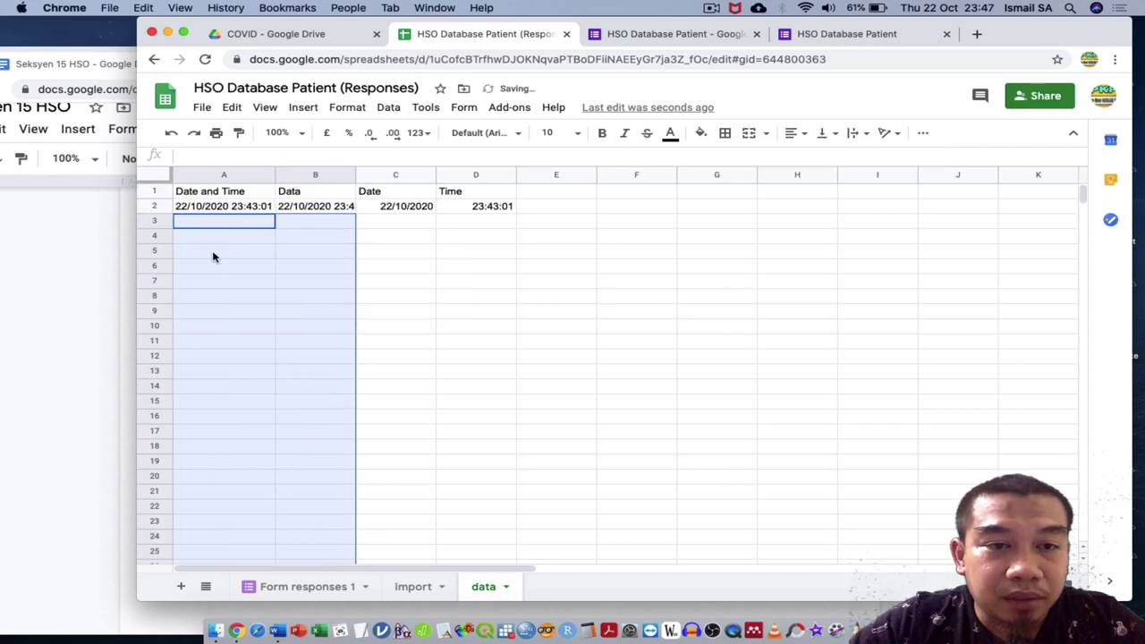
# Step: Copy cells B2:C2 and paste only their formulas into B3:C1001
pyautogui.click(338, 208)
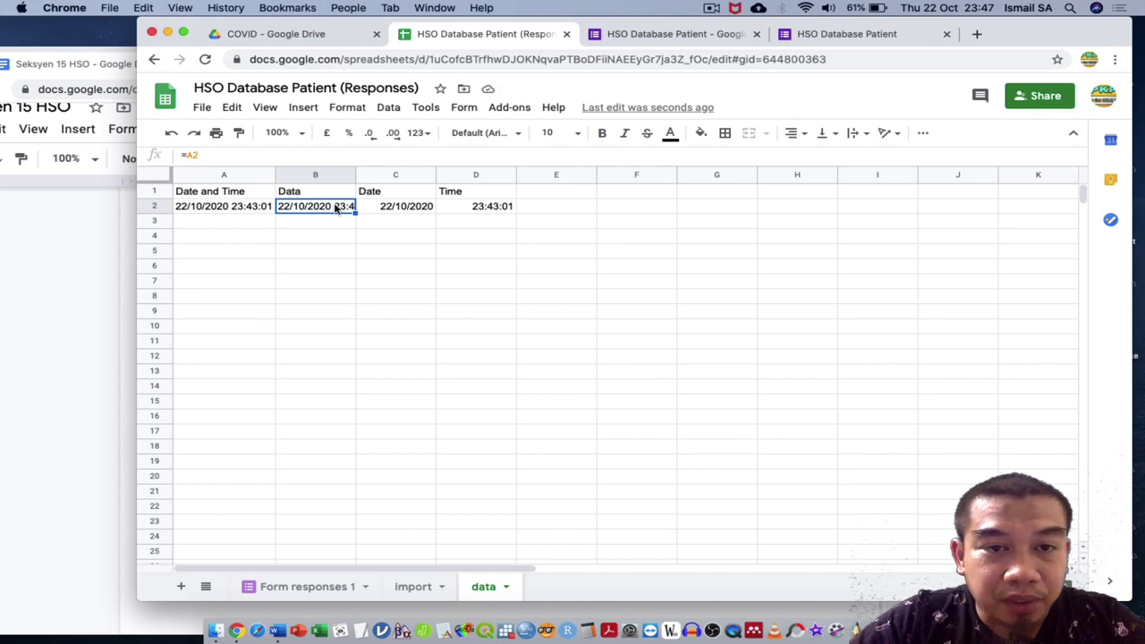
pyautogui.hotkey('shift', 'Right')
pyautogui.press('super+c')
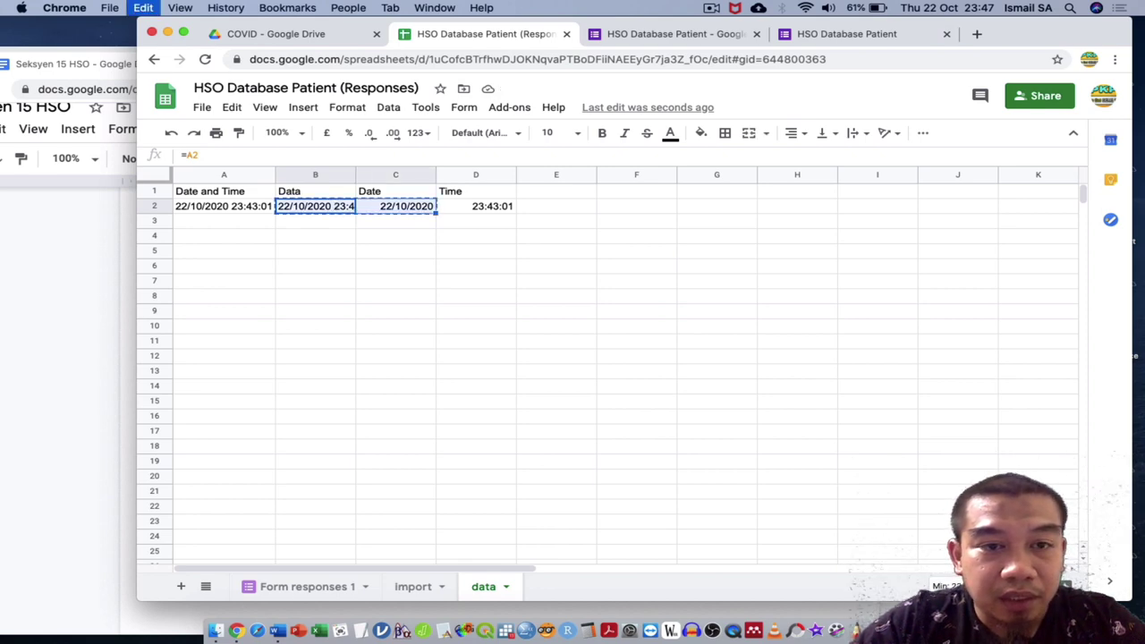
pyautogui.press('Down')
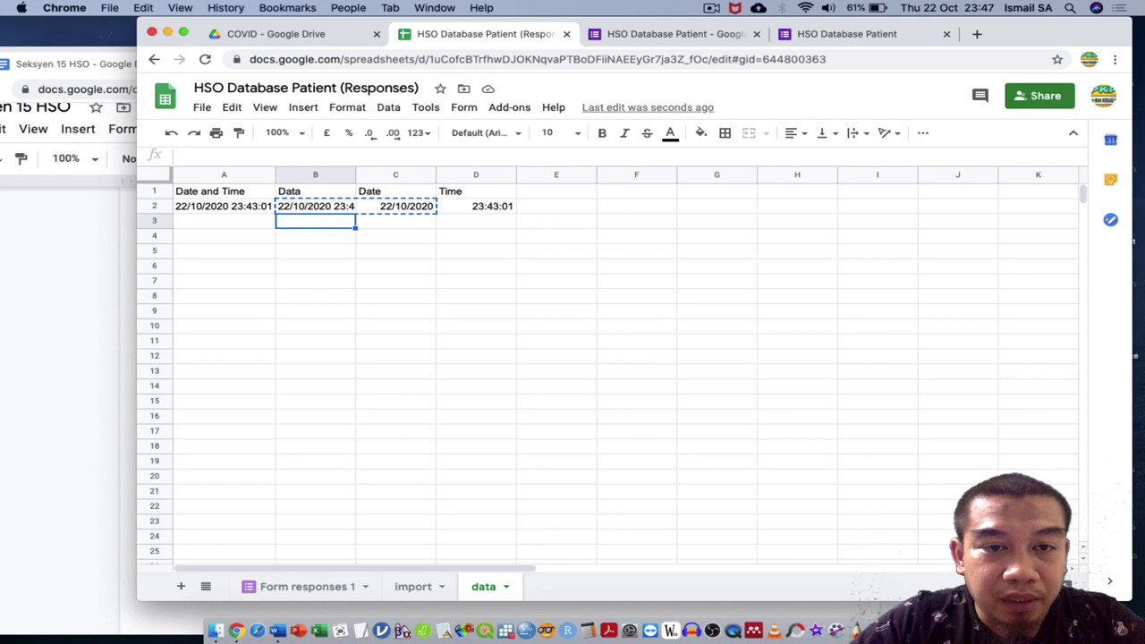
pyautogui.hotkey('shift', 'Right')
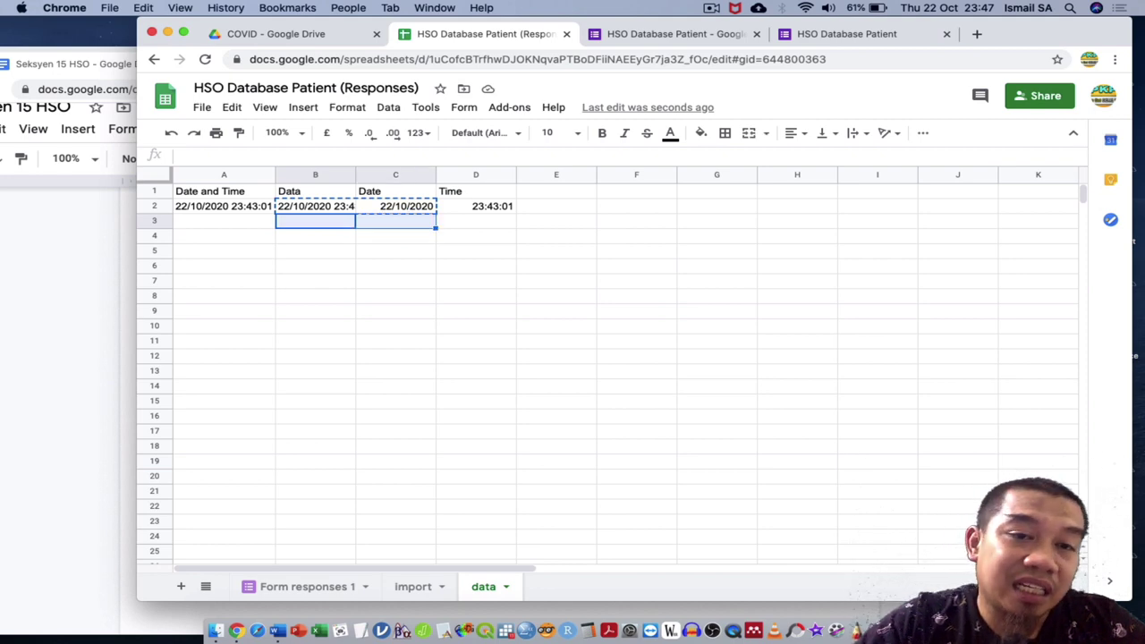
pyautogui.press('super+shift+Down')
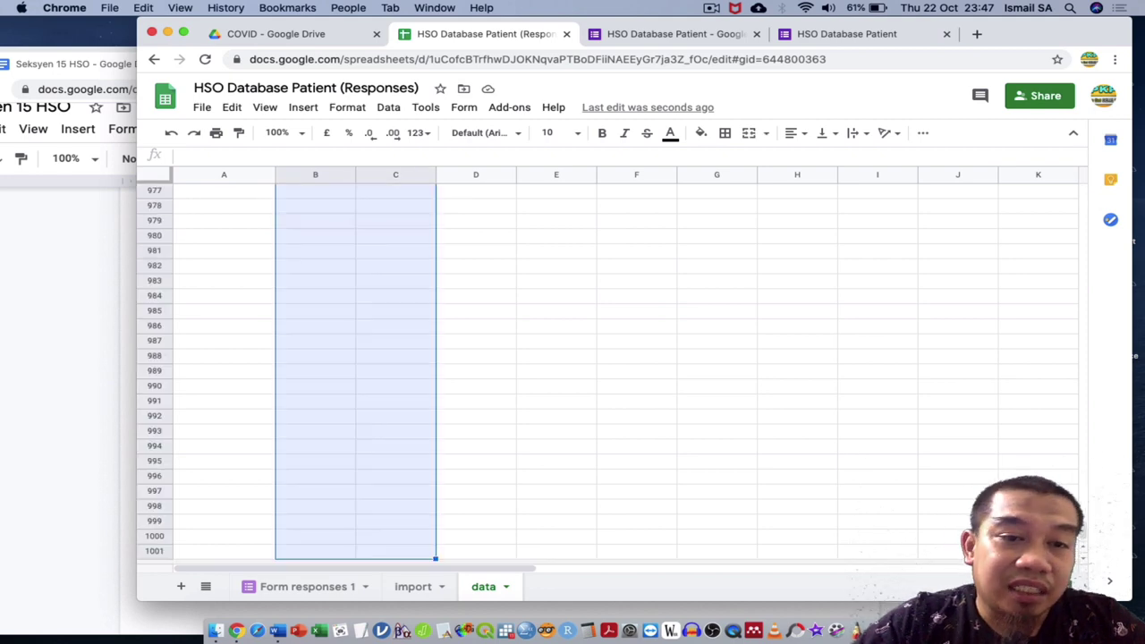
pyautogui.rightClick(365, 254)
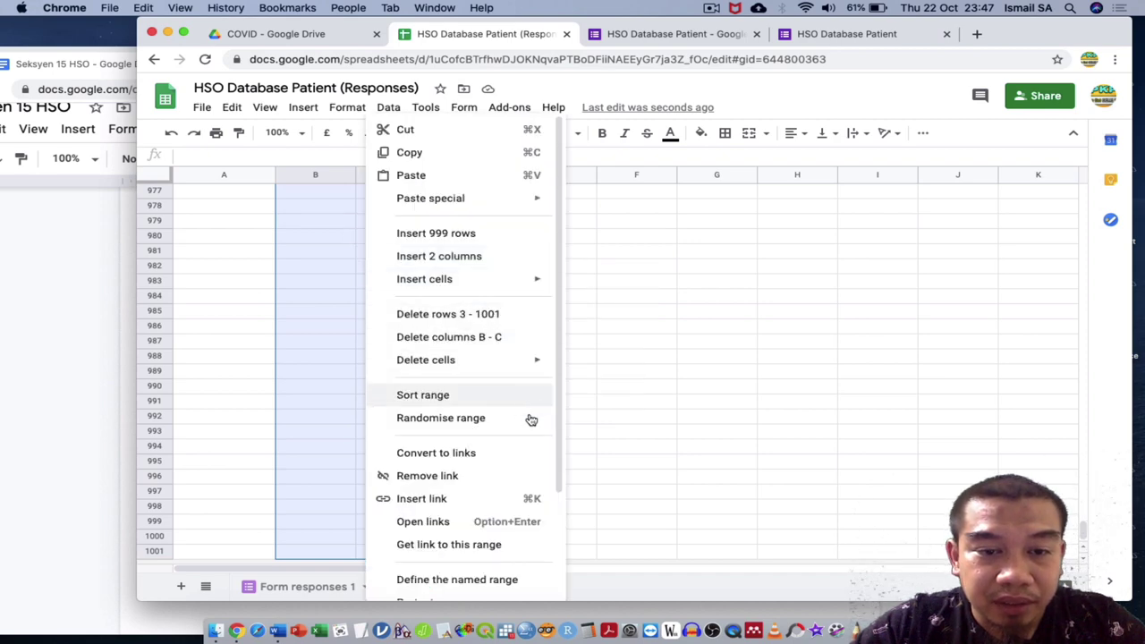
pyautogui.moveTo(546, 208)
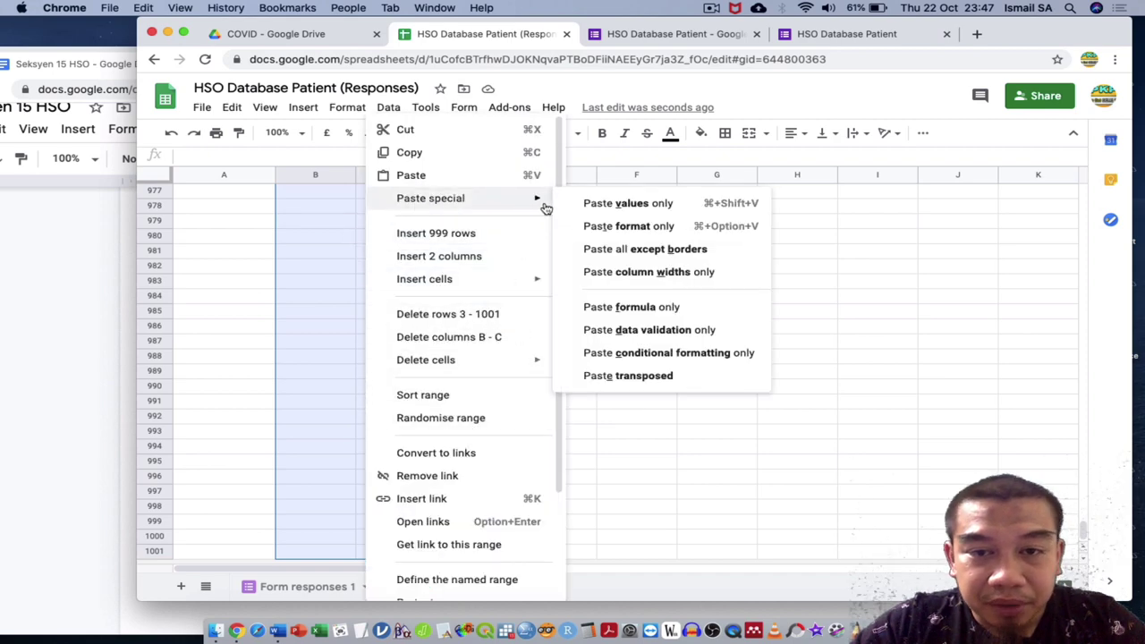
pyautogui.click(639, 308)
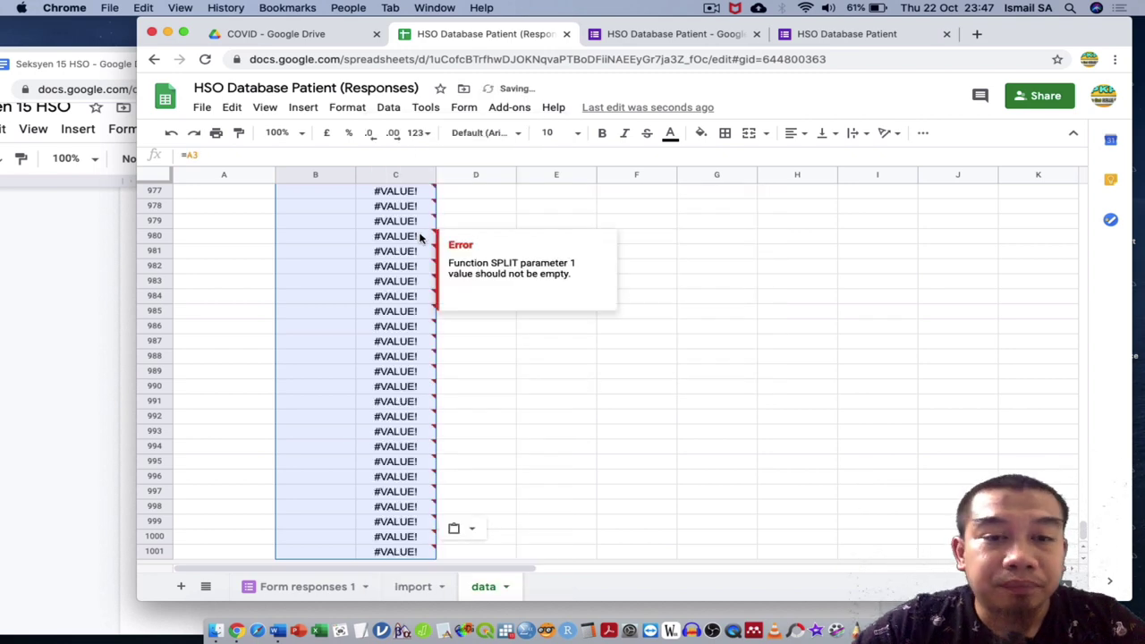
# Step: Review the filled rows and check the formulas in cells B3 and C3
pyautogui.scroll(15, 420, 237)
pyautogui.scroll(20, 419, 236)
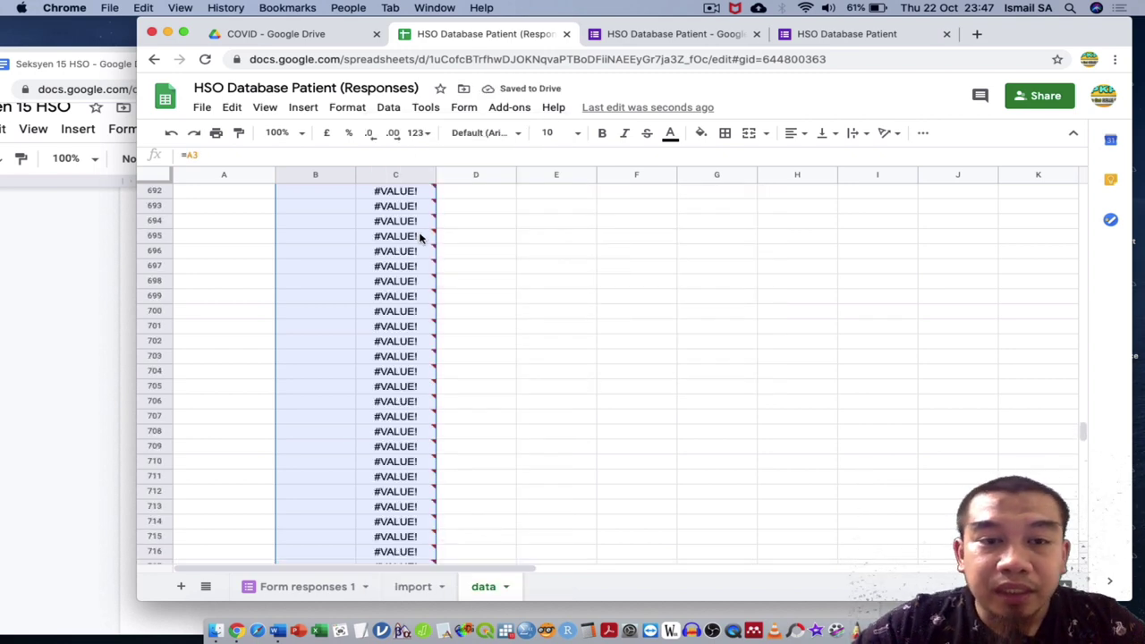
pyautogui.scroll(20, 419, 236)
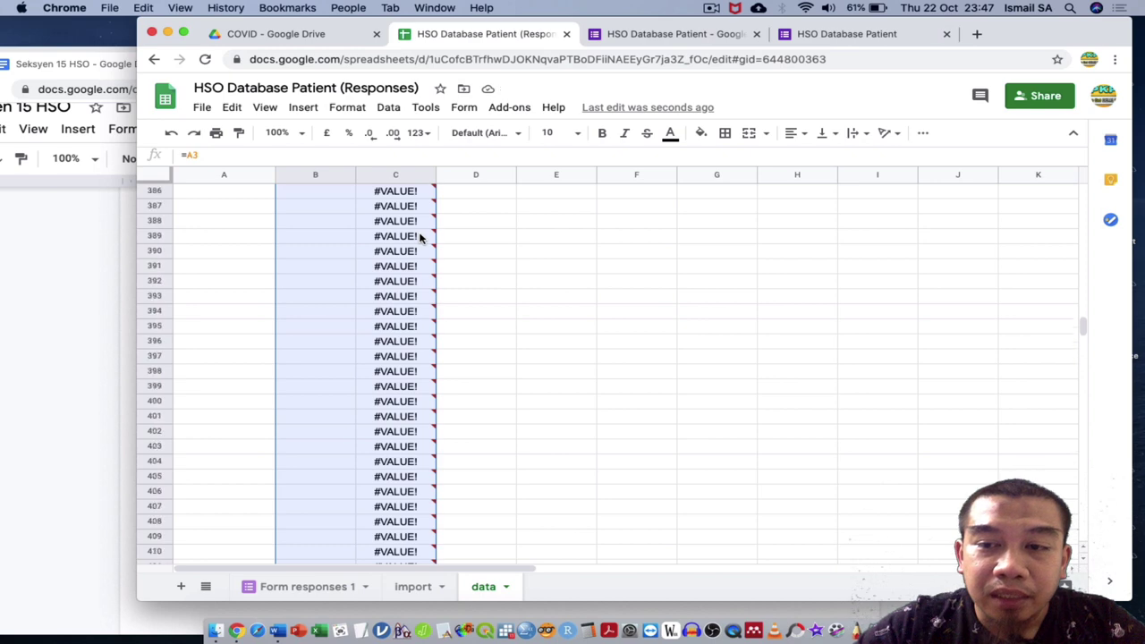
pyautogui.scroll(20, 420, 236)
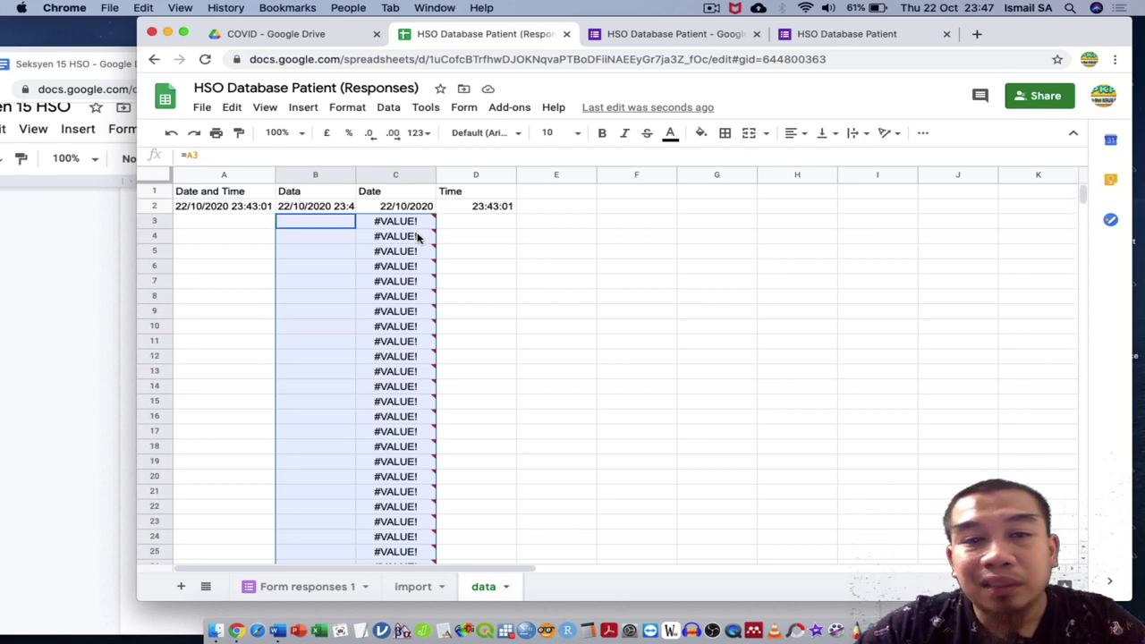
pyautogui.click(284, 235)
pyautogui.click(306, 227)
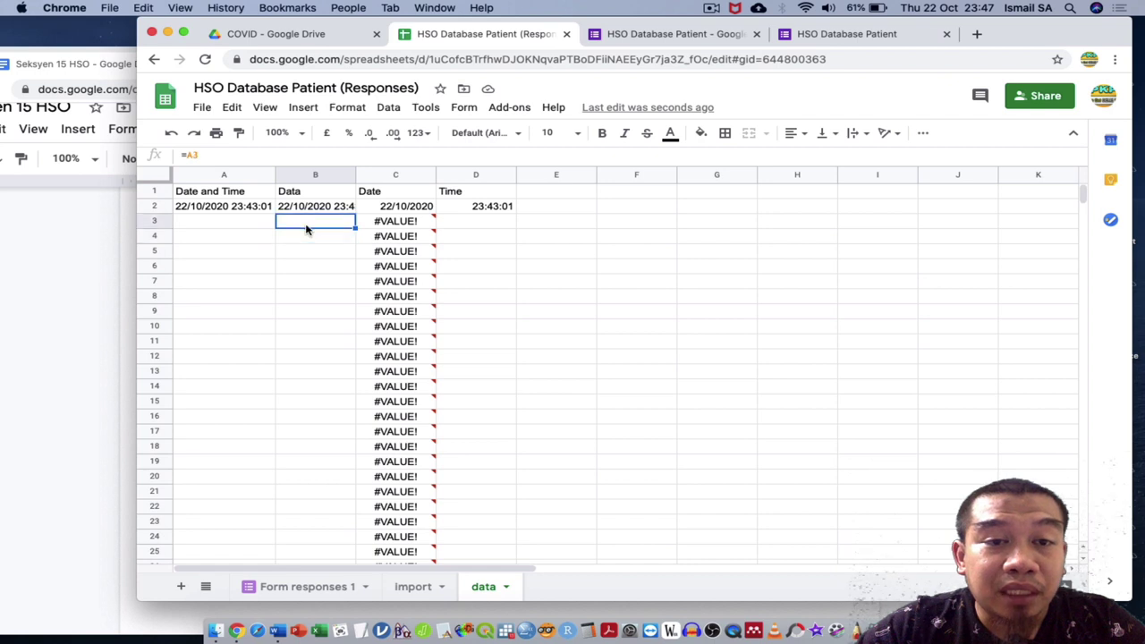
pyautogui.click(387, 225)
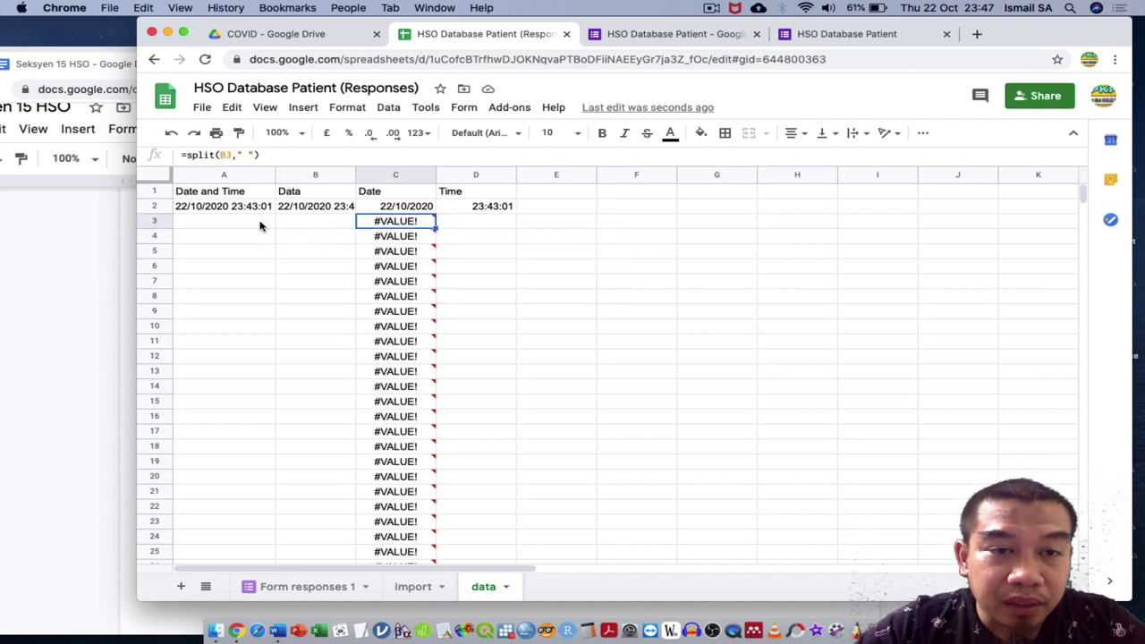
pyautogui.click(311, 221)
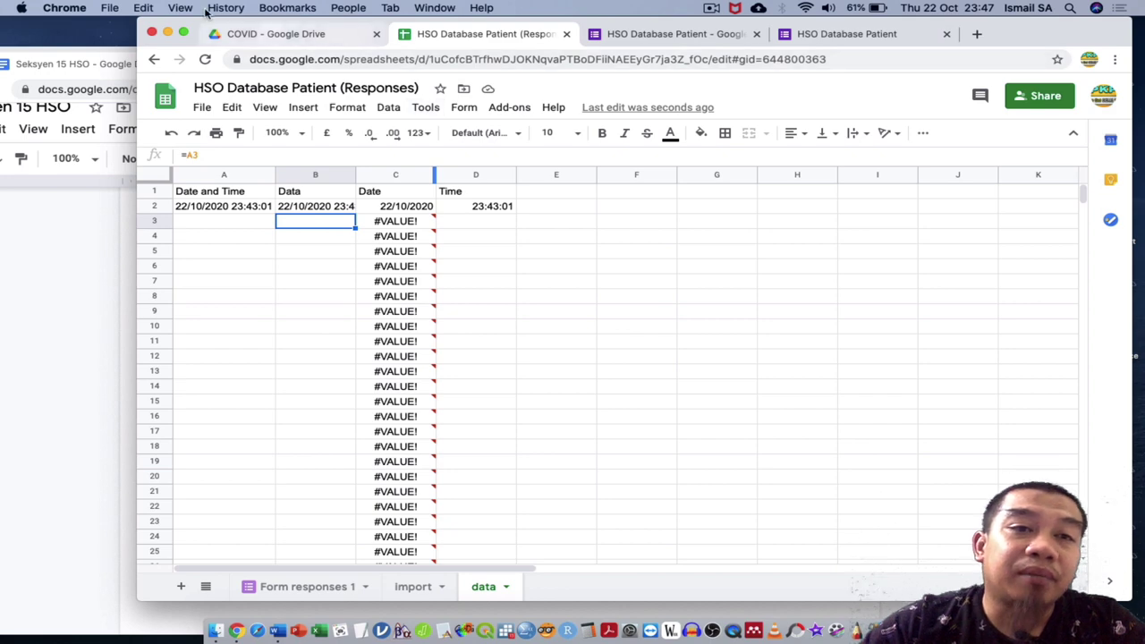
# Step: Switch to the Seksyen 15 HSO document to review its date and time placeholders, and return to the responses spreadsheet
pyautogui.click(86, 281)
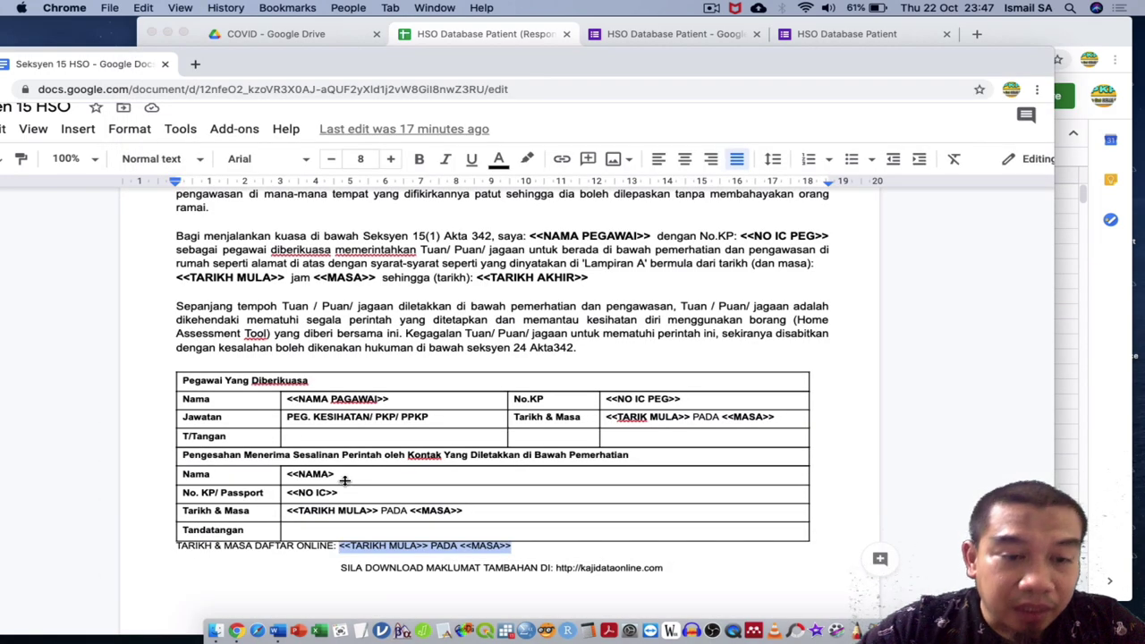
pyautogui.click(405, 550)
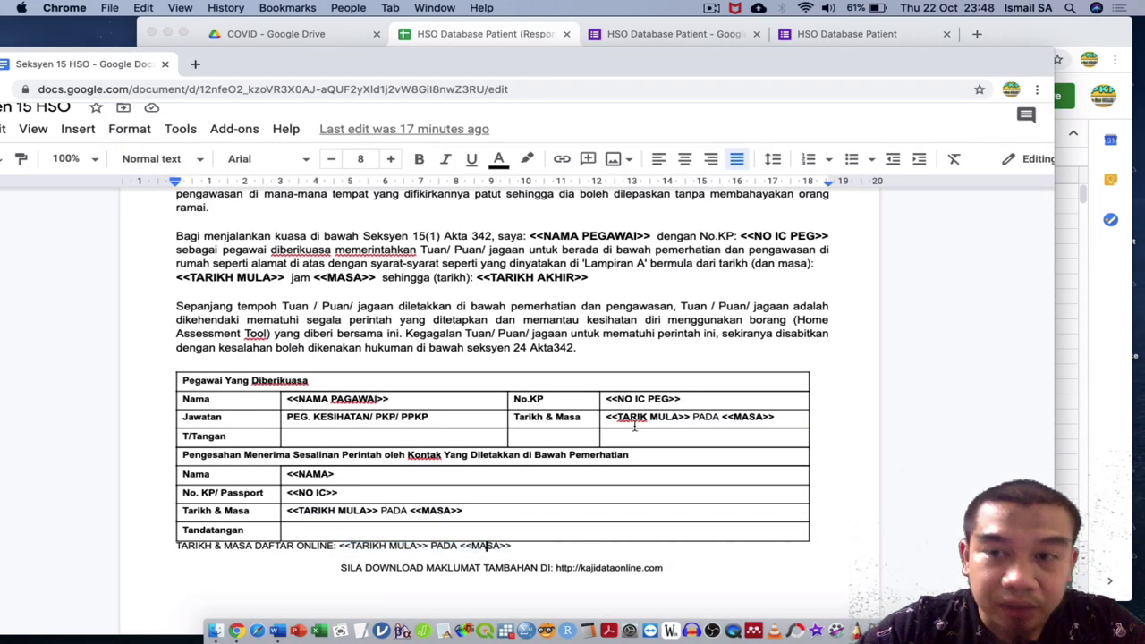
pyautogui.click(1058, 349)
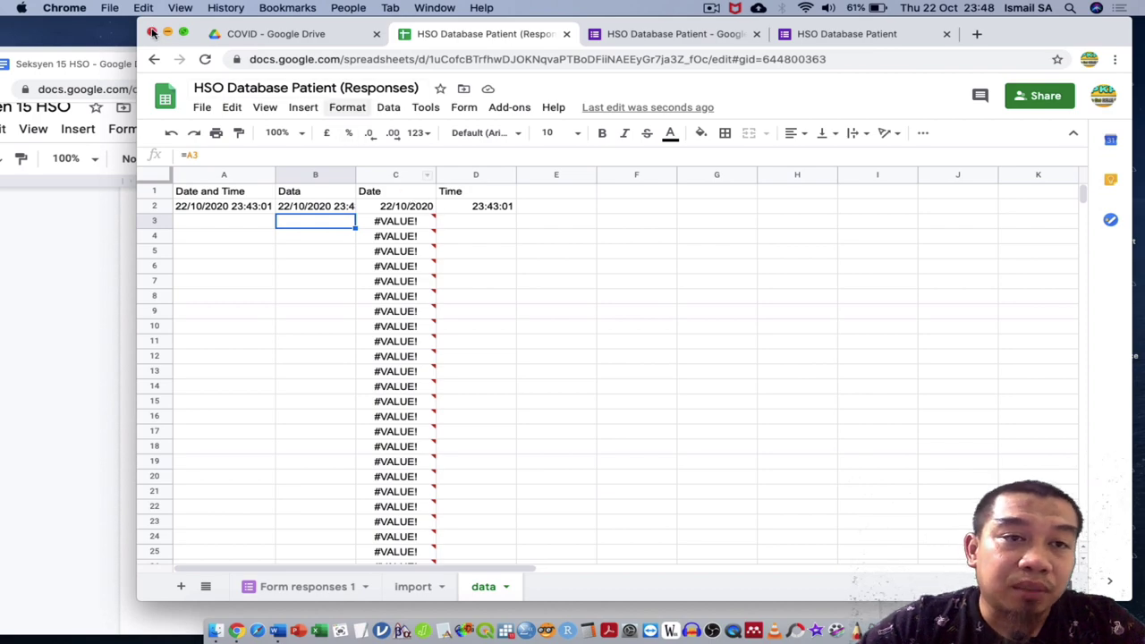
pyautogui.moveTo(154, 24)
pyautogui.mouseDown()
pyautogui.moveTo(368, 40)
pyautogui.moveTo(266, 24)
pyautogui.moveTo(340, 39)
pyautogui.moveTo(148, 28)
pyautogui.mouseUp()
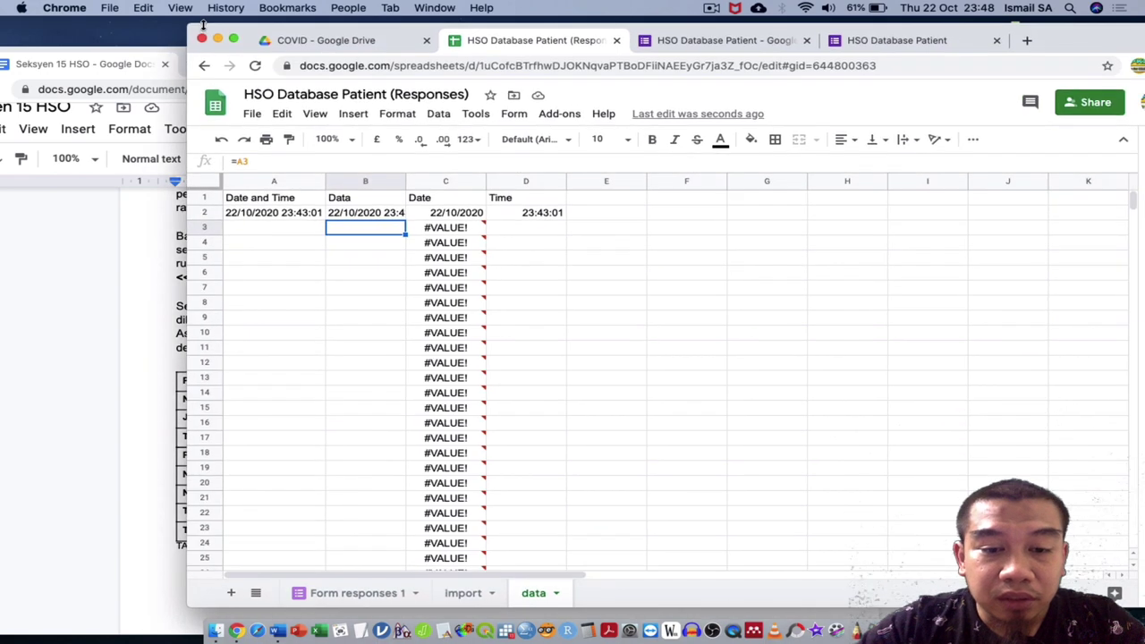
# Step: Examine the NAMA PEGAWAI heading and entry in the import sheet and the import formula in cell A2 of the data sheet
pyautogui.click(440, 597)
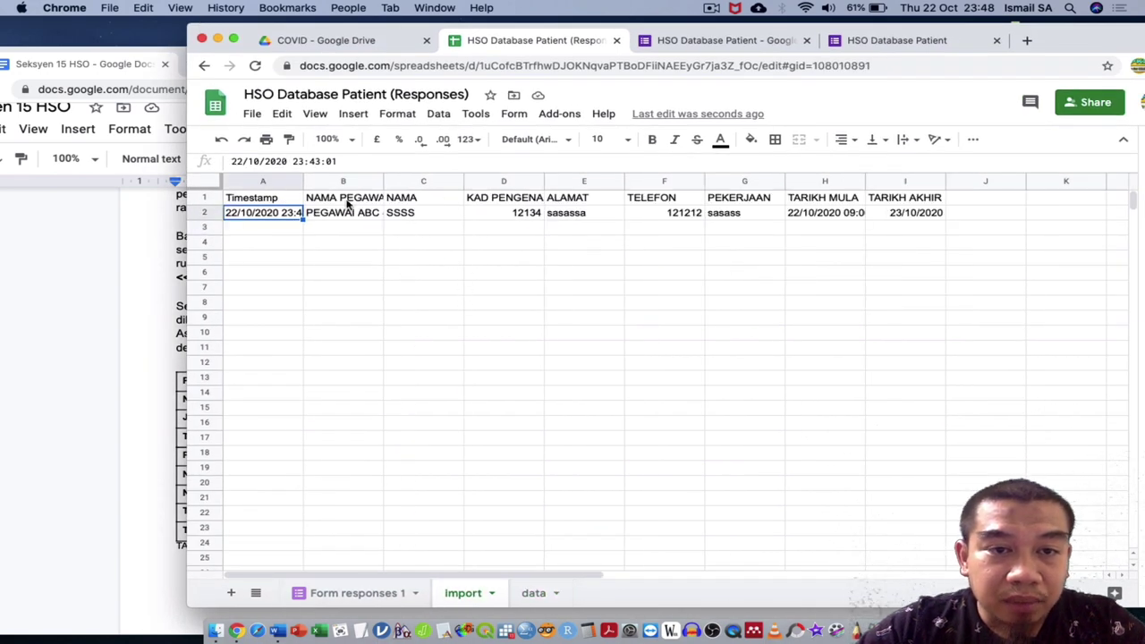
pyautogui.click(348, 201)
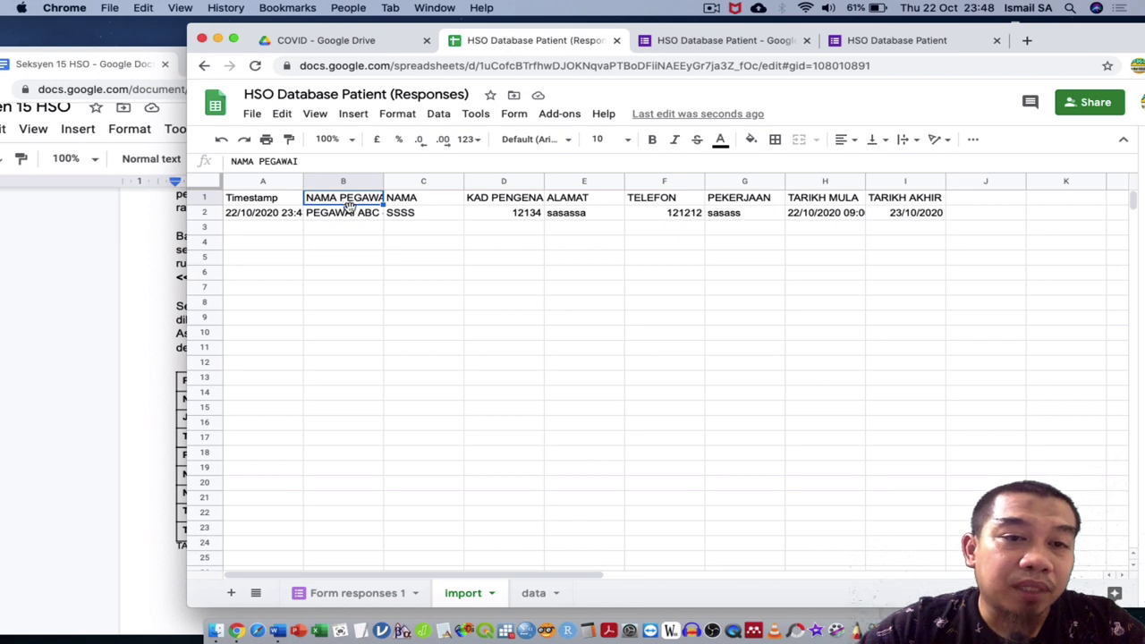
pyautogui.click(354, 217)
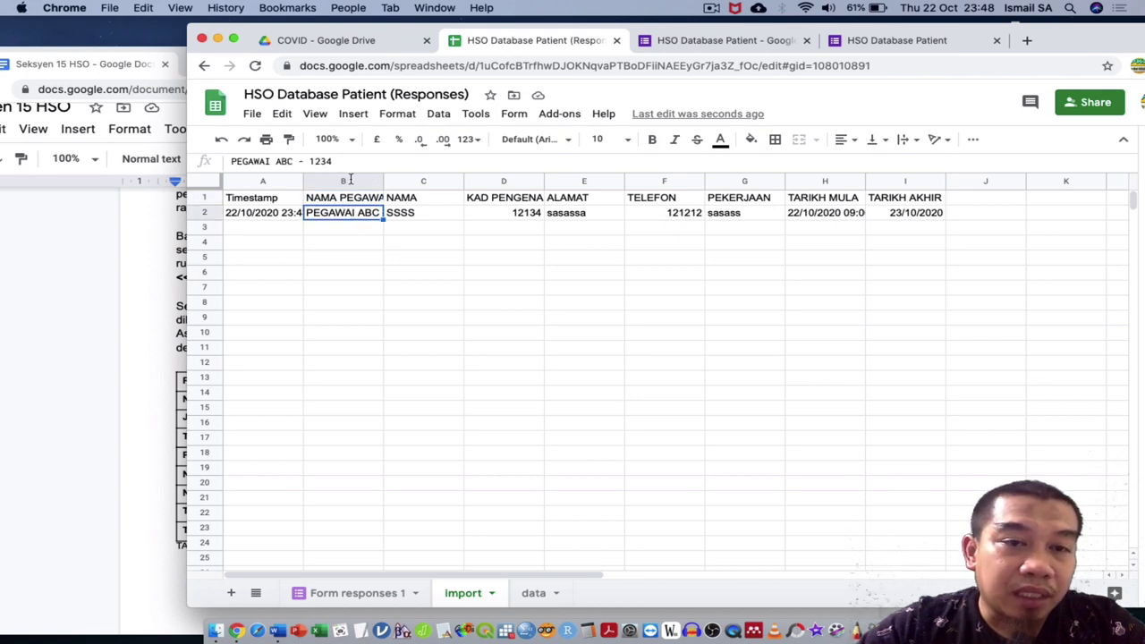
pyautogui.click(538, 599)
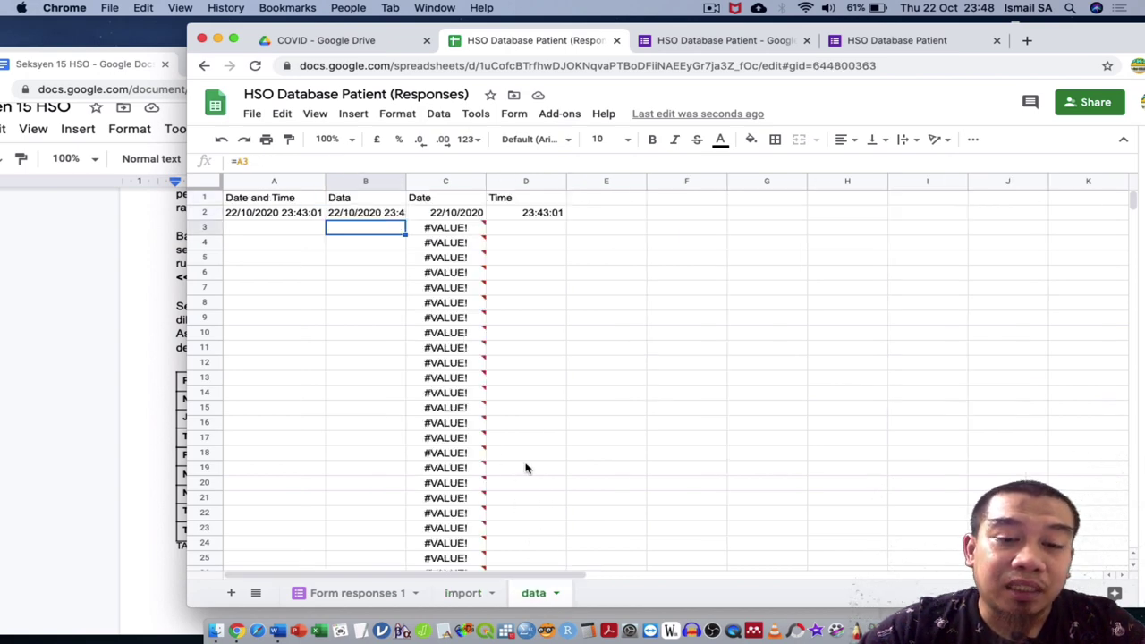
pyautogui.click(586, 204)
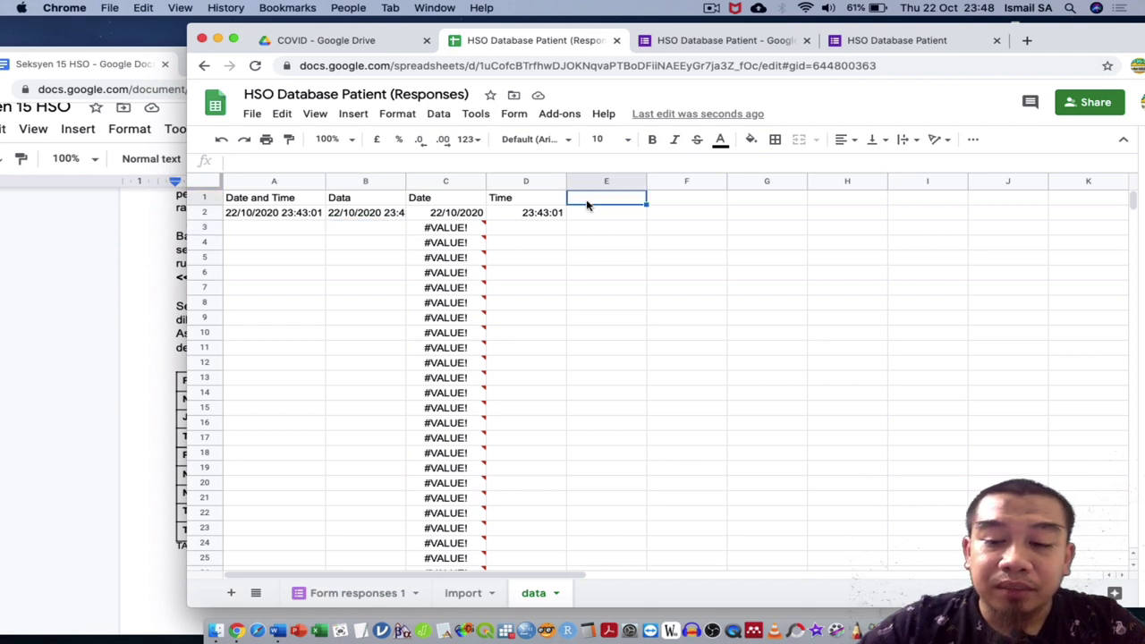
pyautogui.click(473, 604)
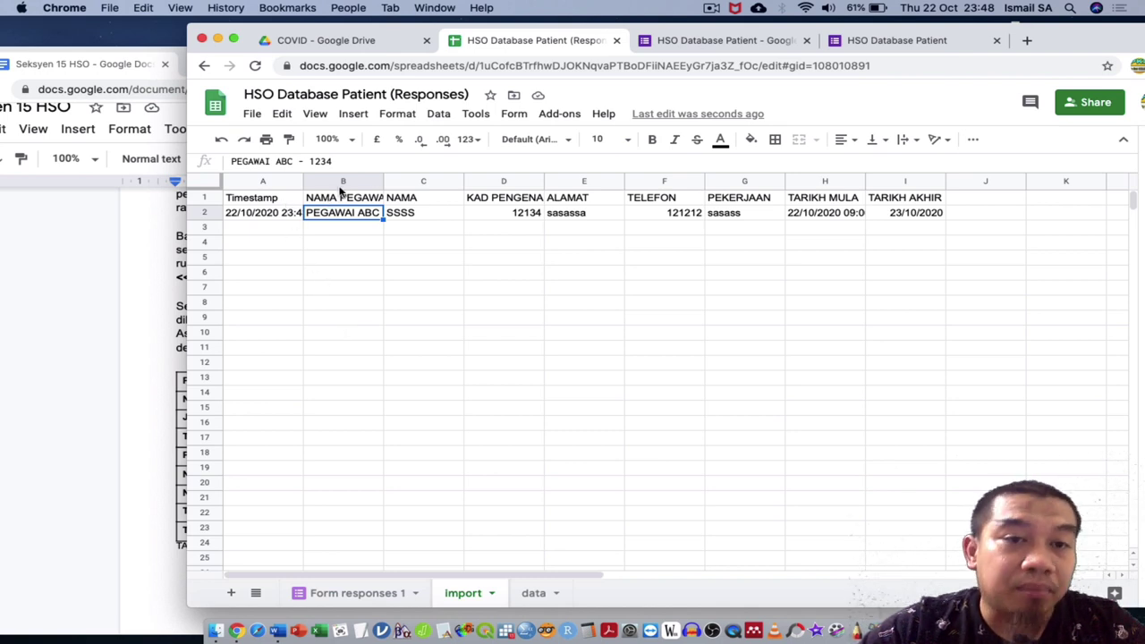
pyautogui.click(534, 603)
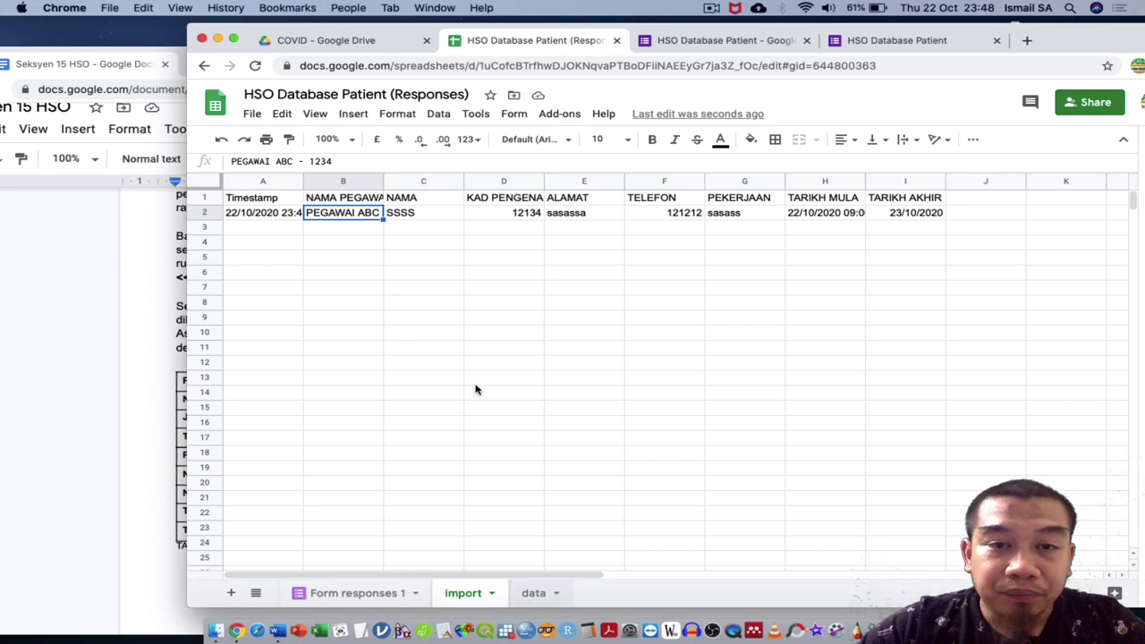
pyautogui.click(312, 200)
pyautogui.click(307, 212)
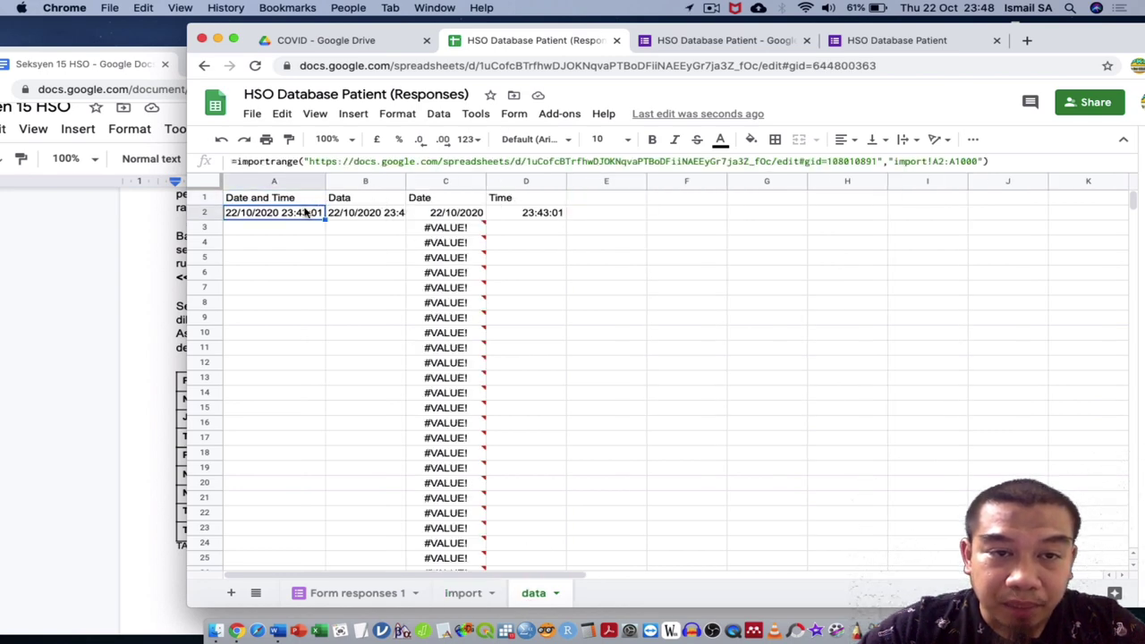
# Step: Enter the heading "Nama Pegawai" in cell E1 of the data sheet
pyautogui.click(593, 200)
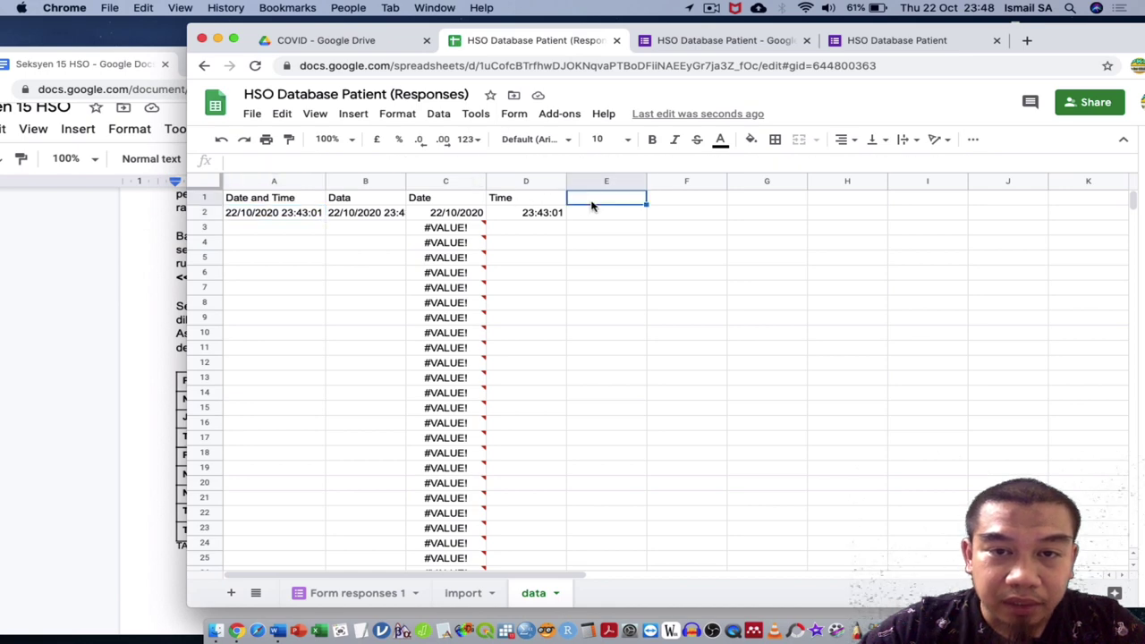
pyautogui.write('Nama Pe')
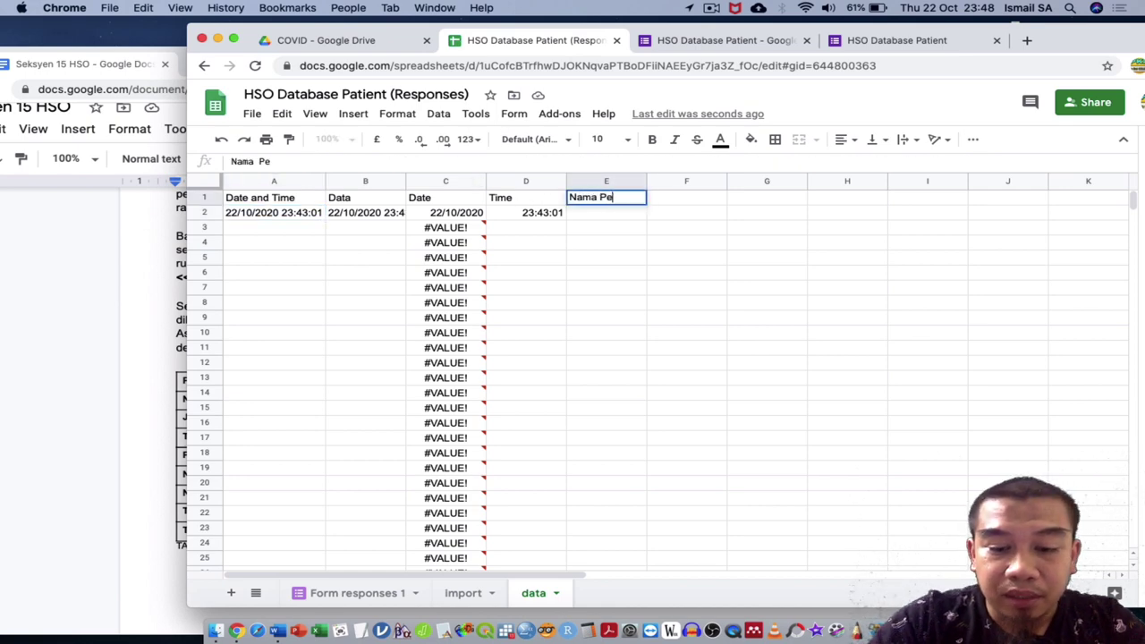
pyautogui.write('gawai')
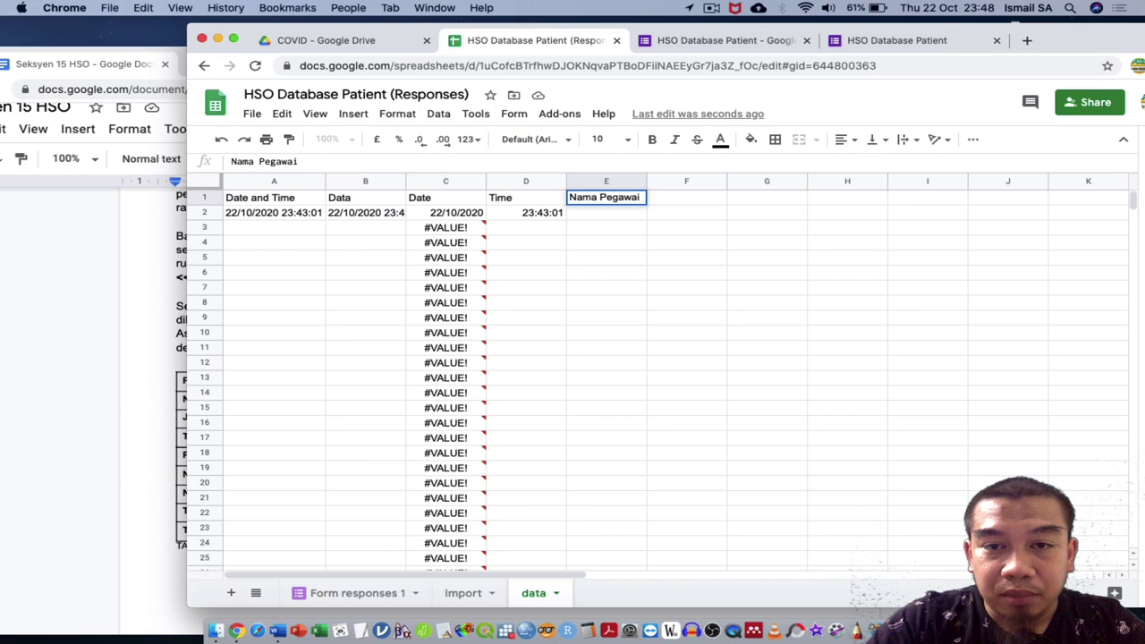
pyautogui.press('Tab')
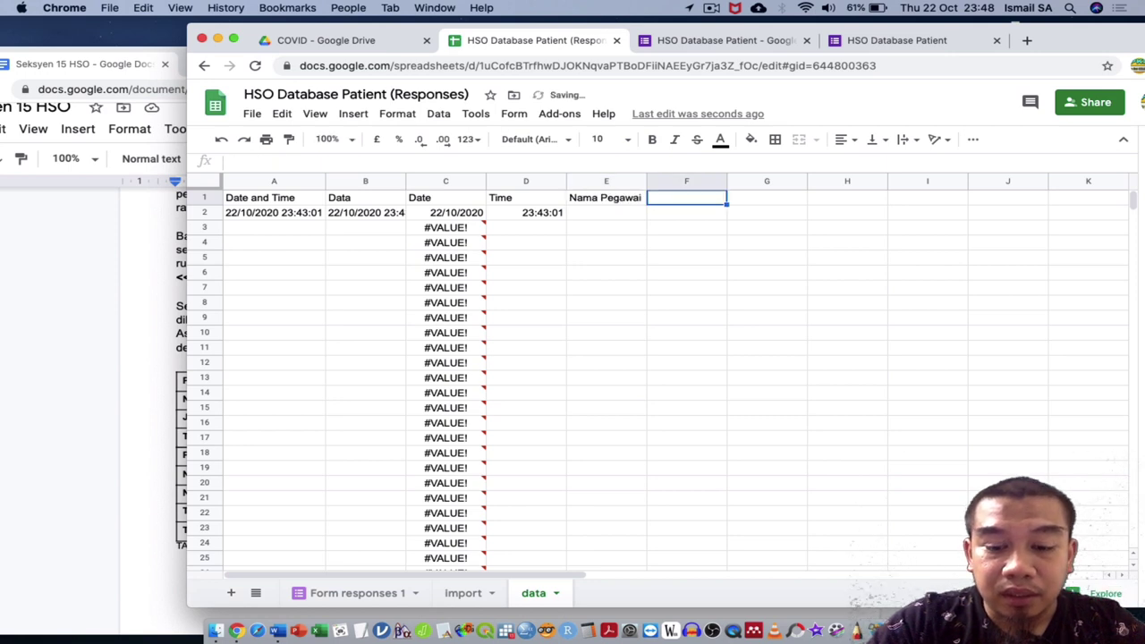
# Step: Enter the heading "Pegawai Import" in cell F1 of the data sheet
pyautogui.write('Nama')
pyautogui.press('BackSpace')
pyautogui.press('BackSpace')
pyautogui.press('BackSpace')
pyautogui.press('BackSpace')
pyautogui.write('P')
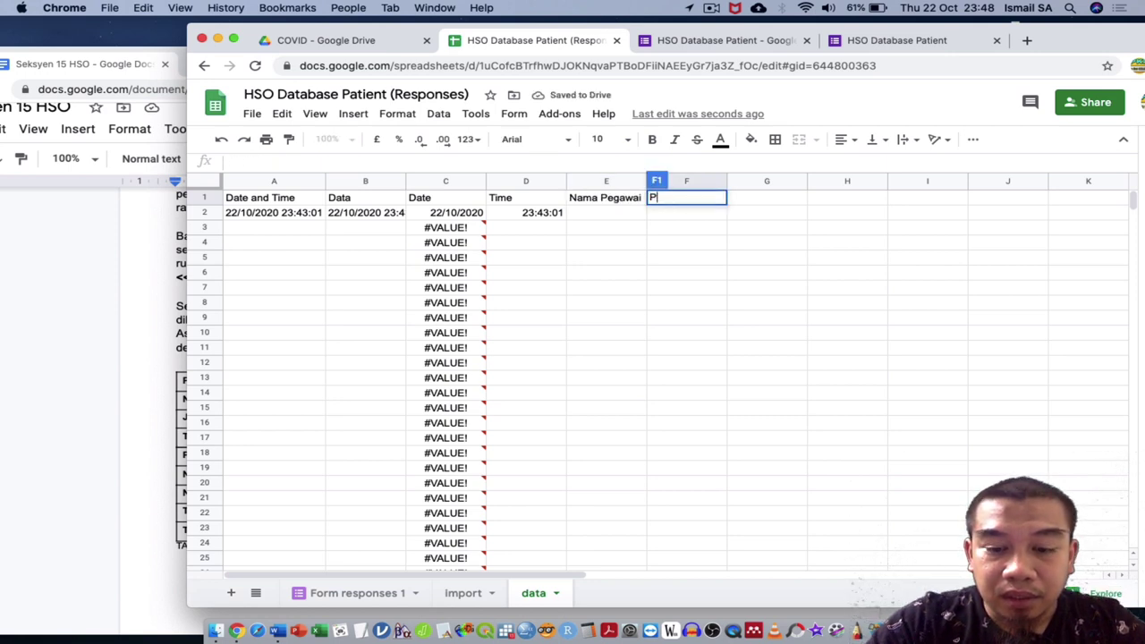
pyautogui.write('egawai I')
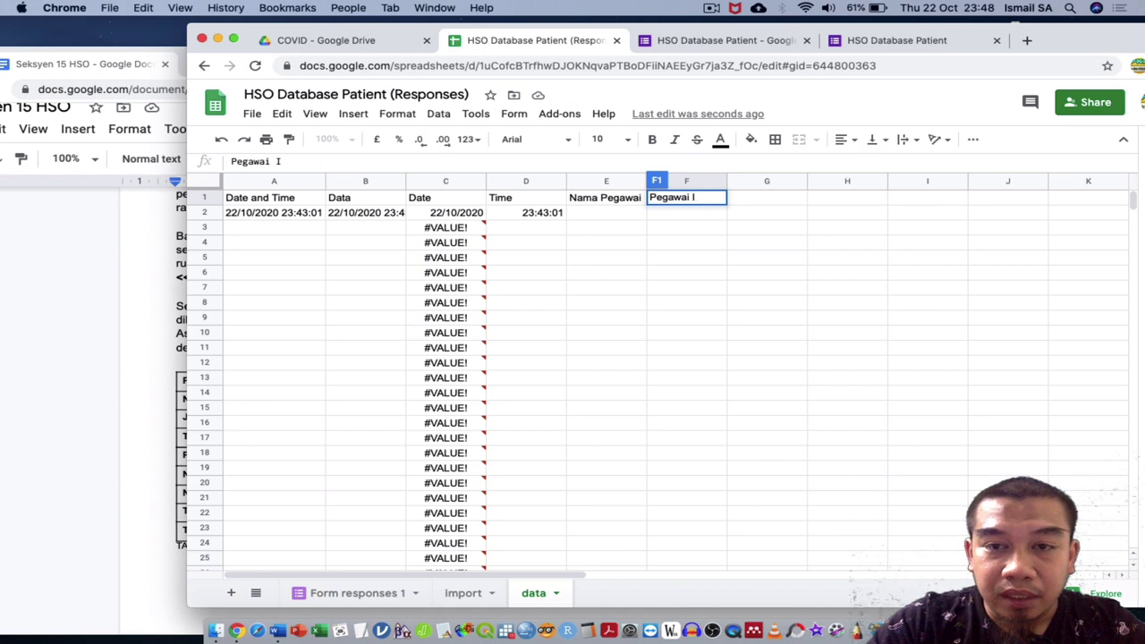
pyautogui.write('mport')
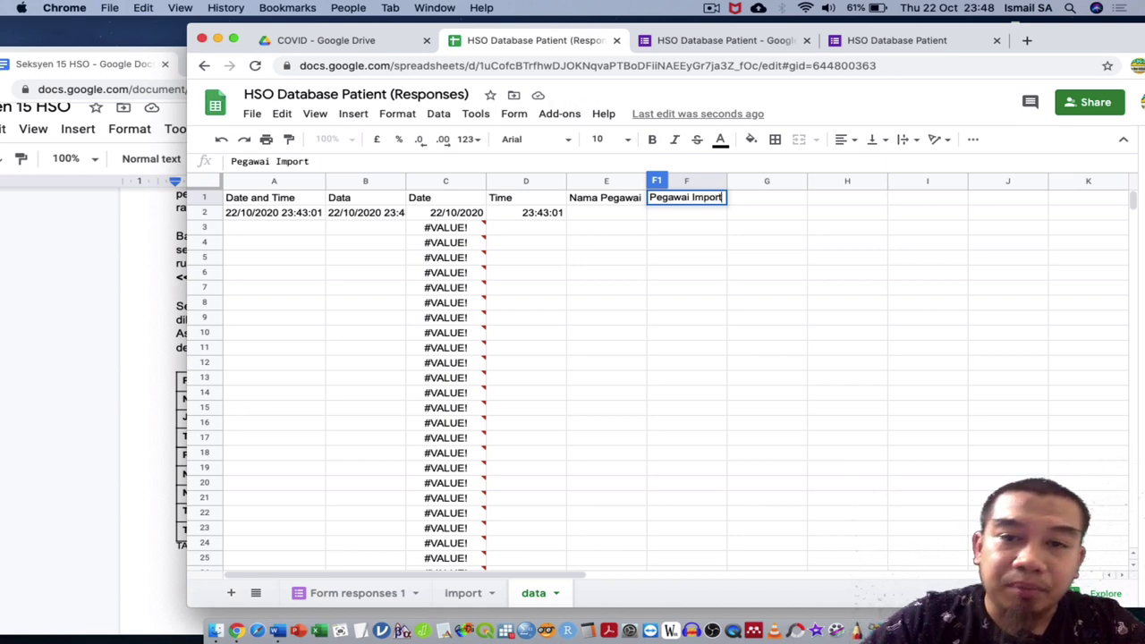
pyautogui.click(606, 212)
# Step: Copy the full importrange formula from cell A2 without changing that cell
pyautogui.write('=')
pyautogui.press('Escape')
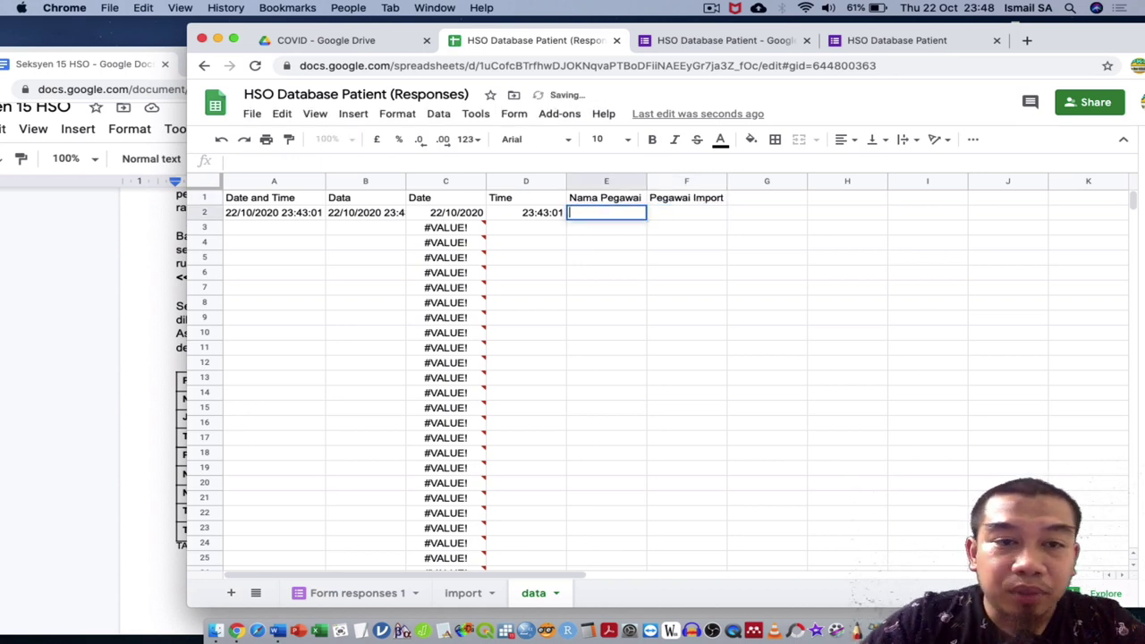
pyautogui.click(315, 214)
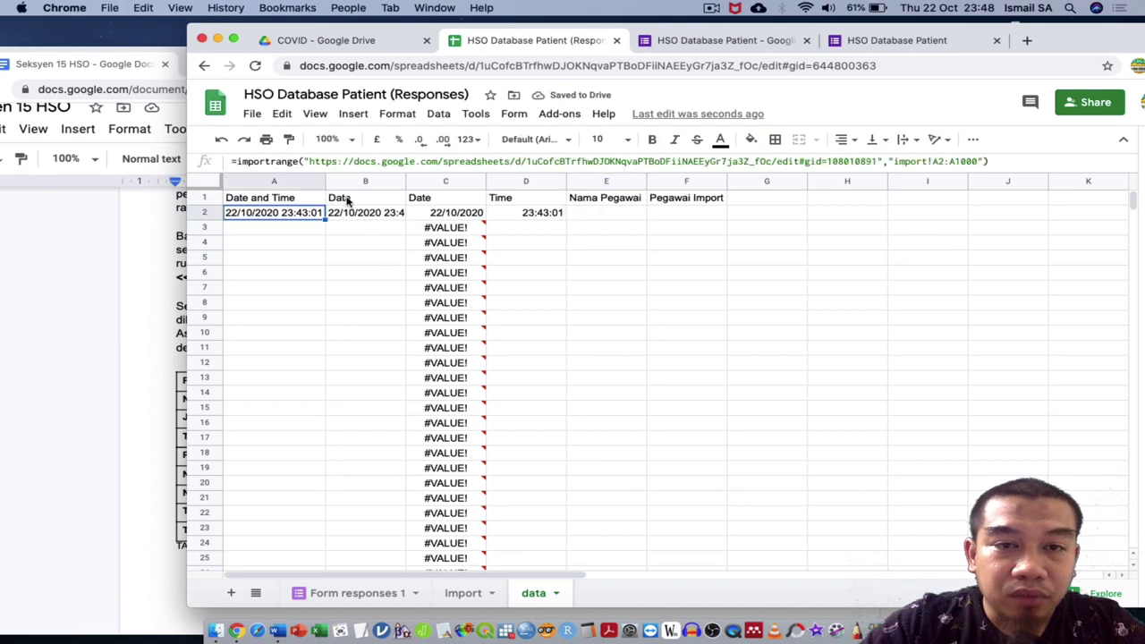
pyautogui.click(598, 162)
pyautogui.press('super+a')
pyautogui.press('super+c')
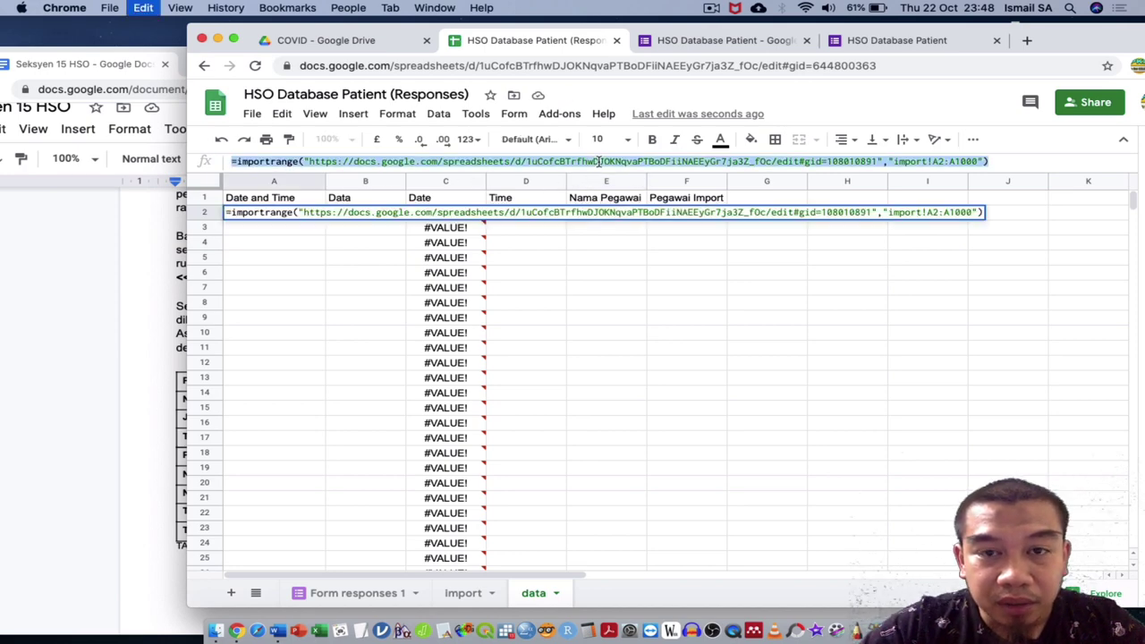
pyautogui.press('Escape')
# Step: Paste the importrange formula into cell E2 under Nama Pegawai and change its range to import!B2:B1000
pyautogui.click(625, 222)
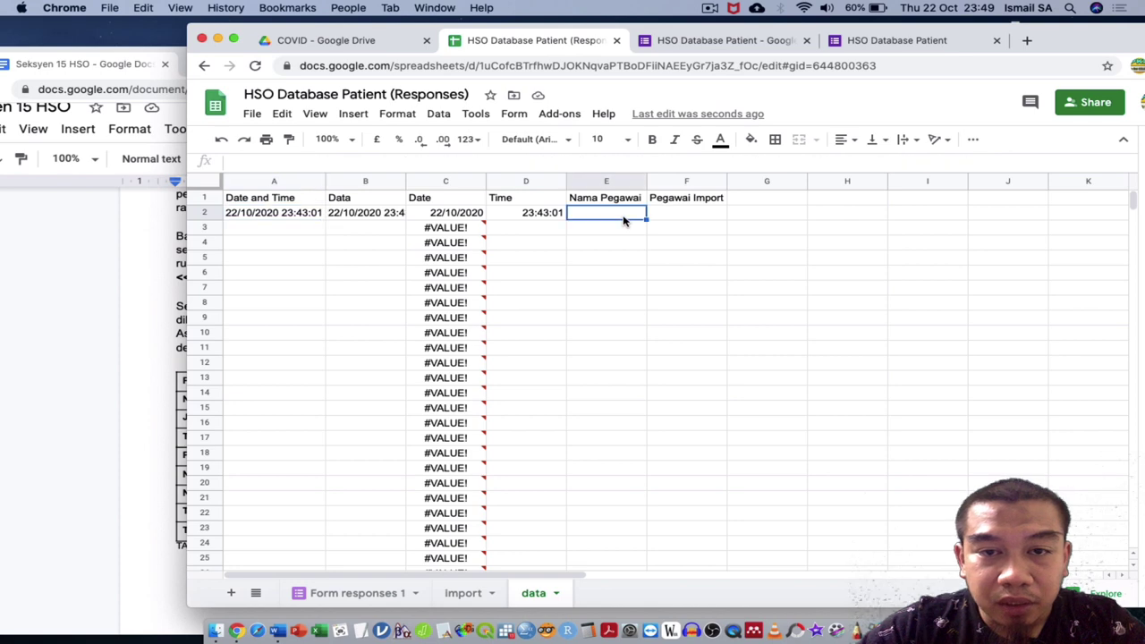
pyautogui.click(594, 162)
pyautogui.press('super+v')
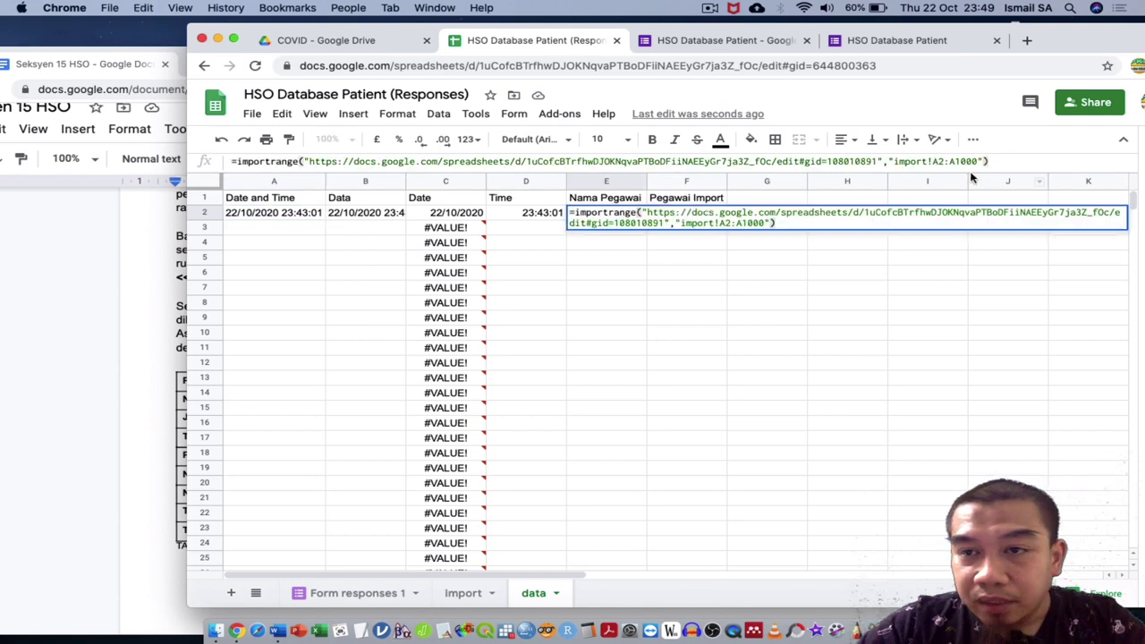
pyautogui.click(939, 162)
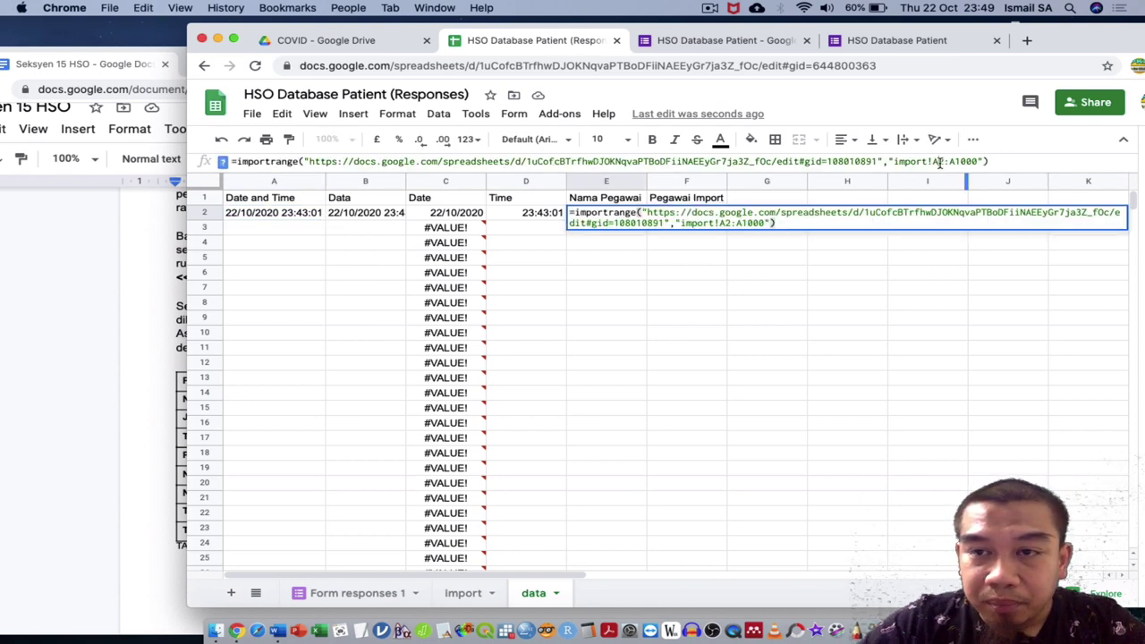
pyautogui.press('BackSpace')
pyautogui.write('B')
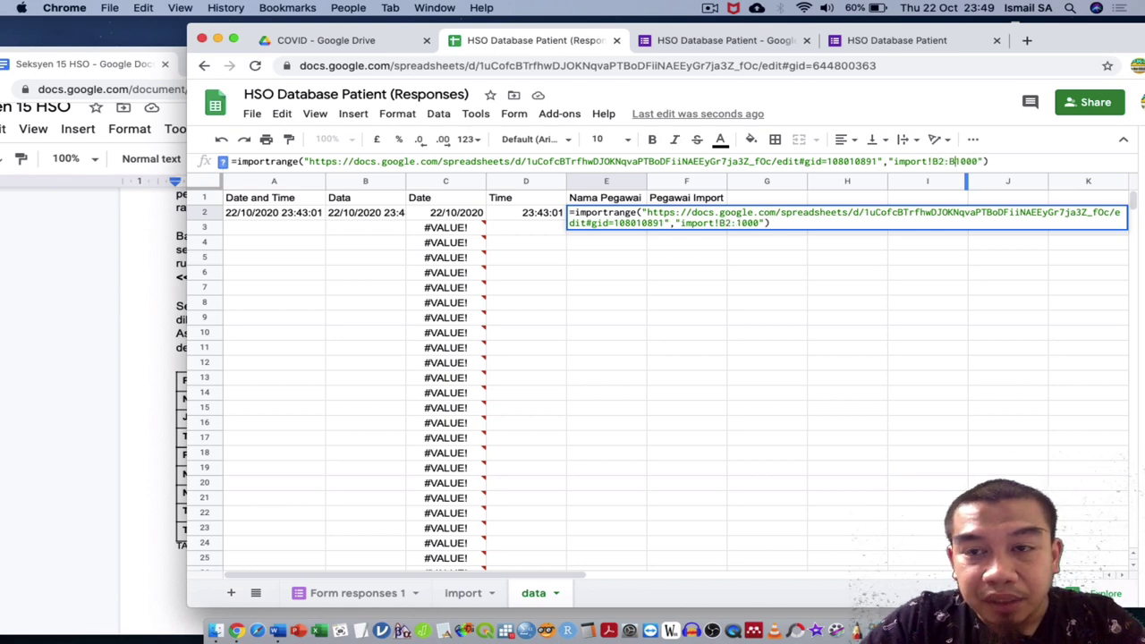
pyautogui.press('Return')
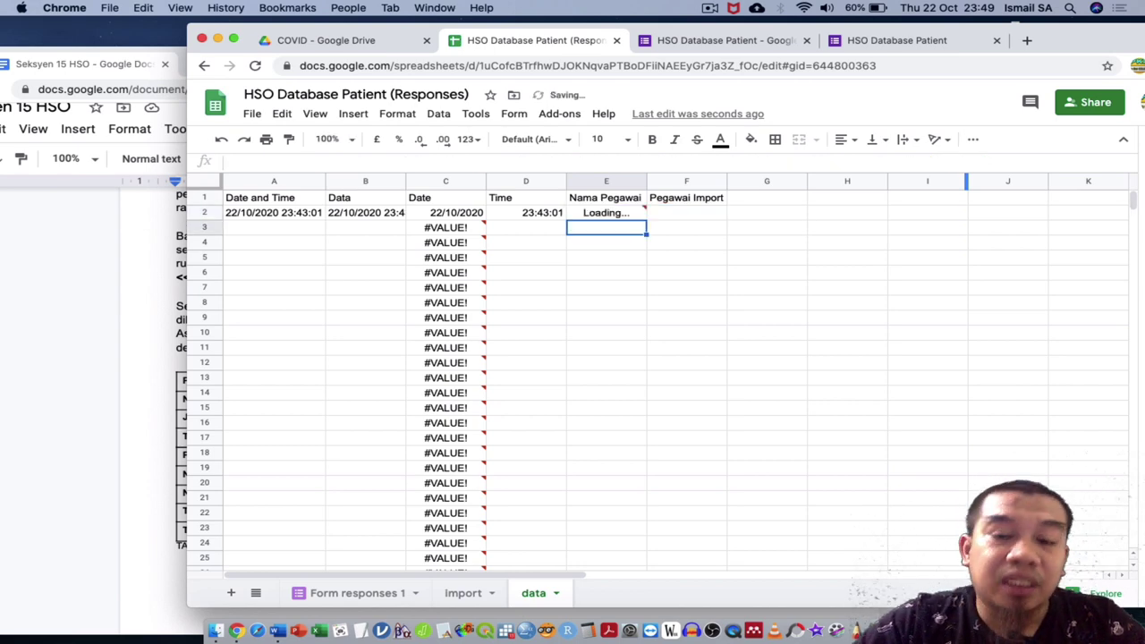
# Step: Replace the heading in cell F1 with "Nama Pegawai Final"
pyautogui.click(686, 213)
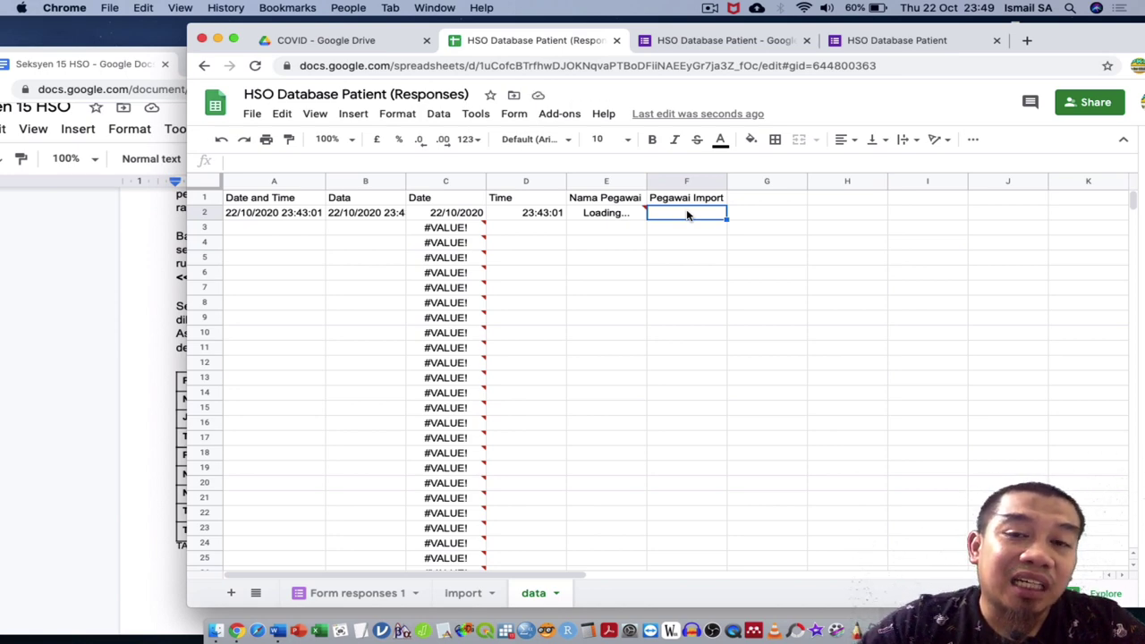
pyautogui.click(713, 200)
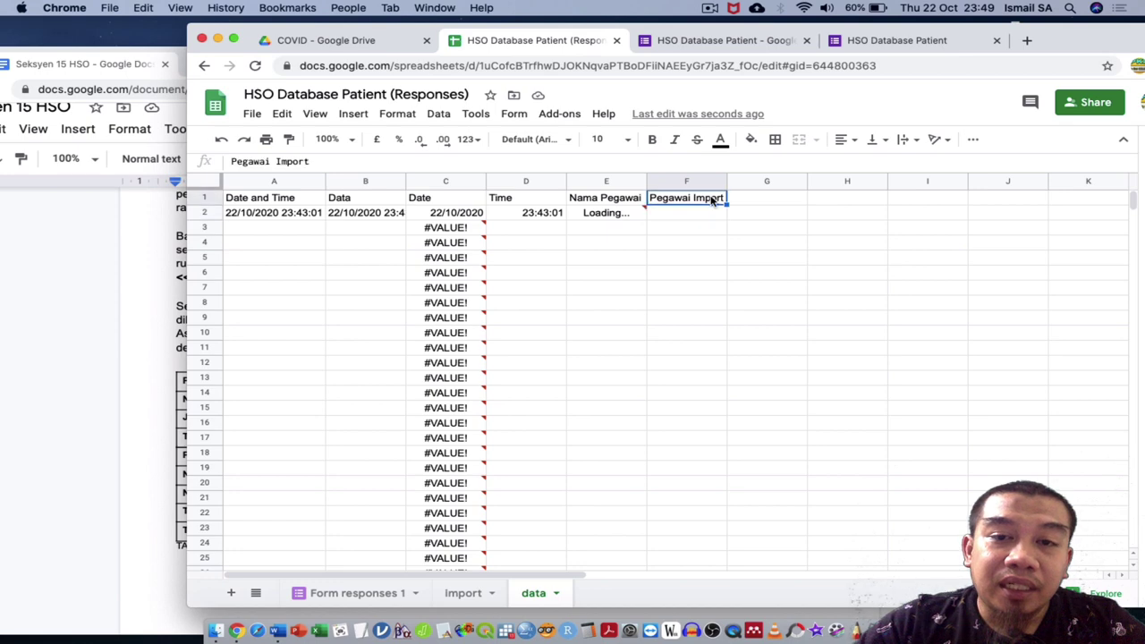
pyautogui.write('Nama Pegawa')
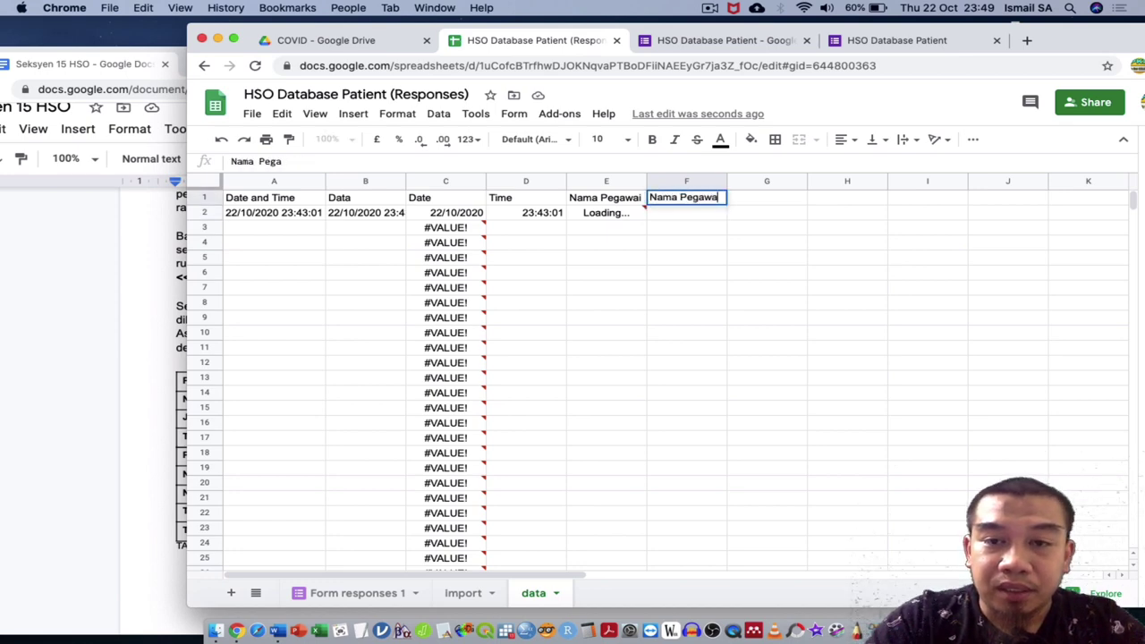
pyautogui.write('i FInal')
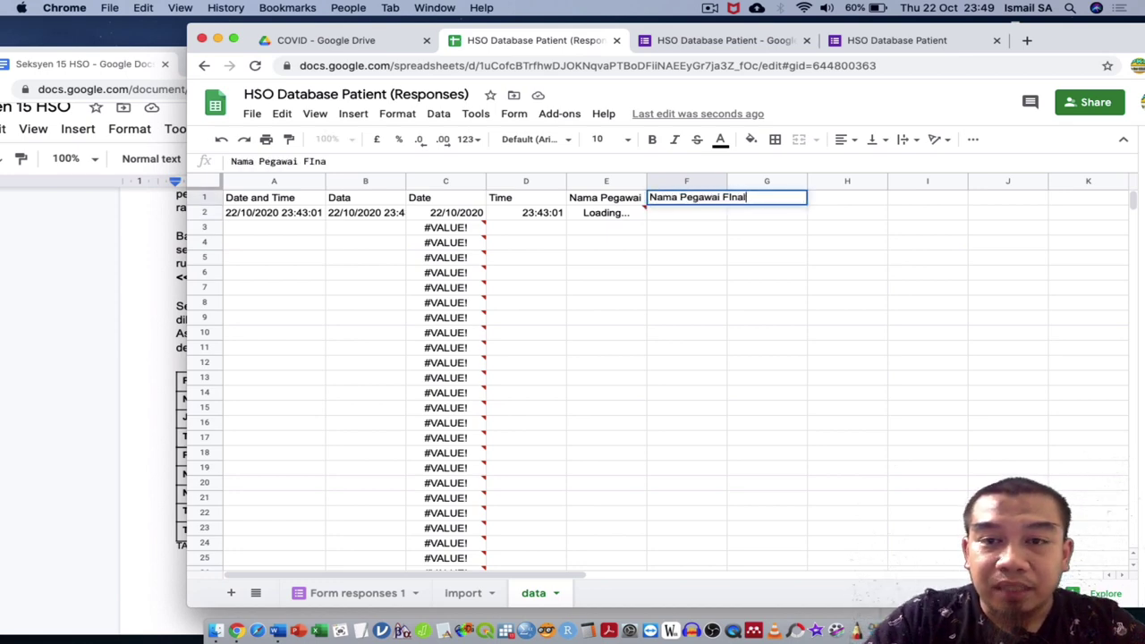
pyautogui.press('Tab')
pyautogui.press('Left')
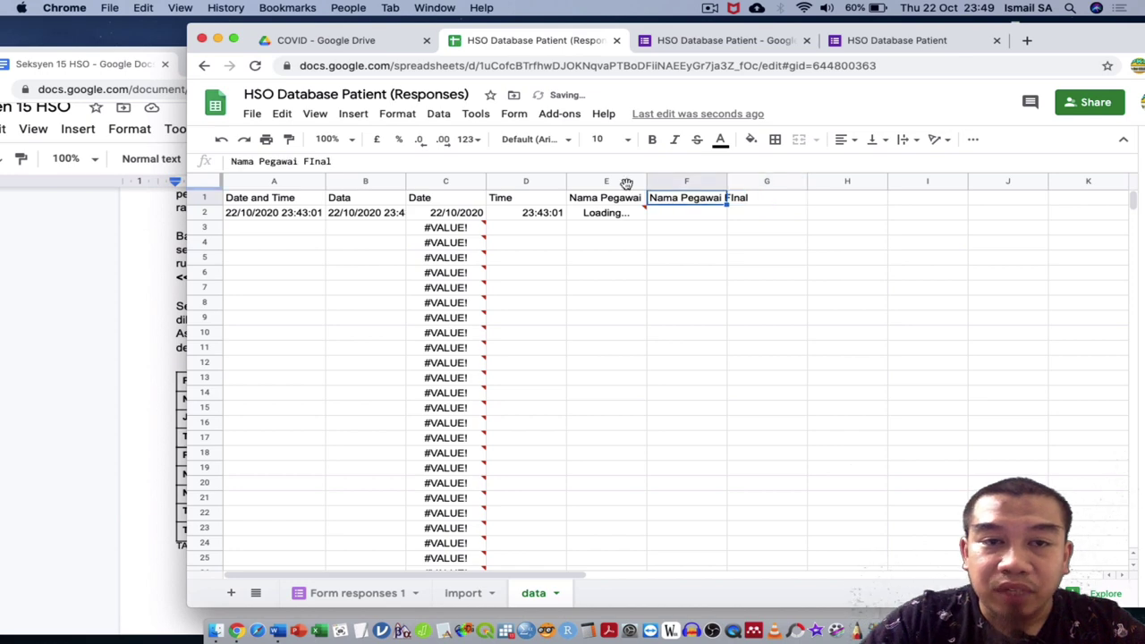
pyautogui.press('Return')
pyautogui.press('BackSpace')
pyautogui.press('BackSpace')
pyautogui.press('BackSpace')
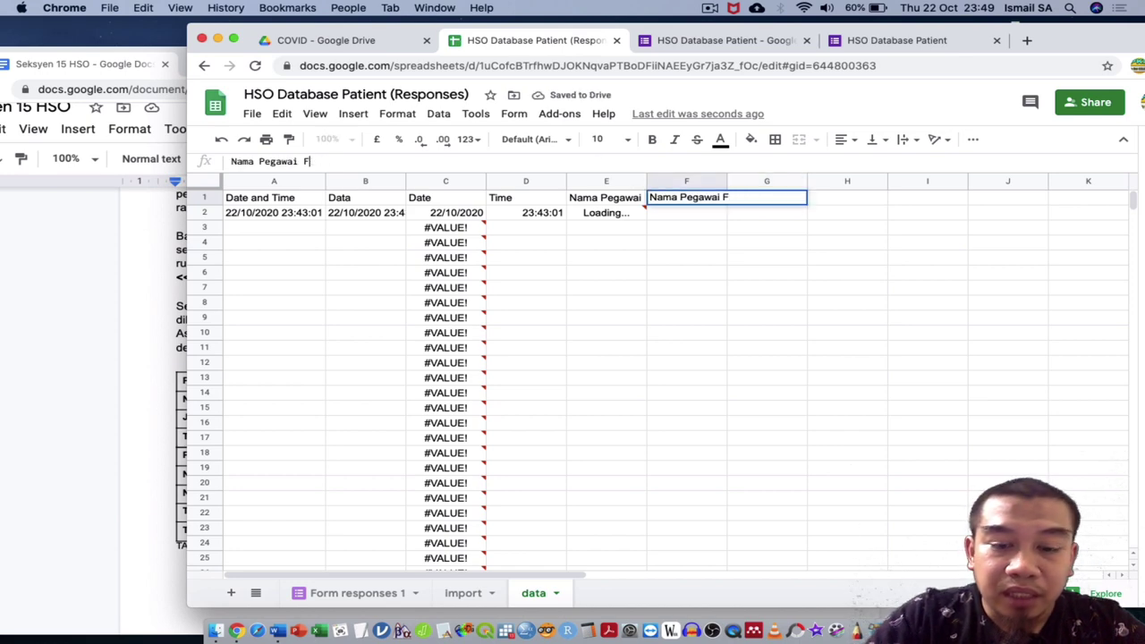
pyautogui.write('inal')
pyautogui.press('Tab')
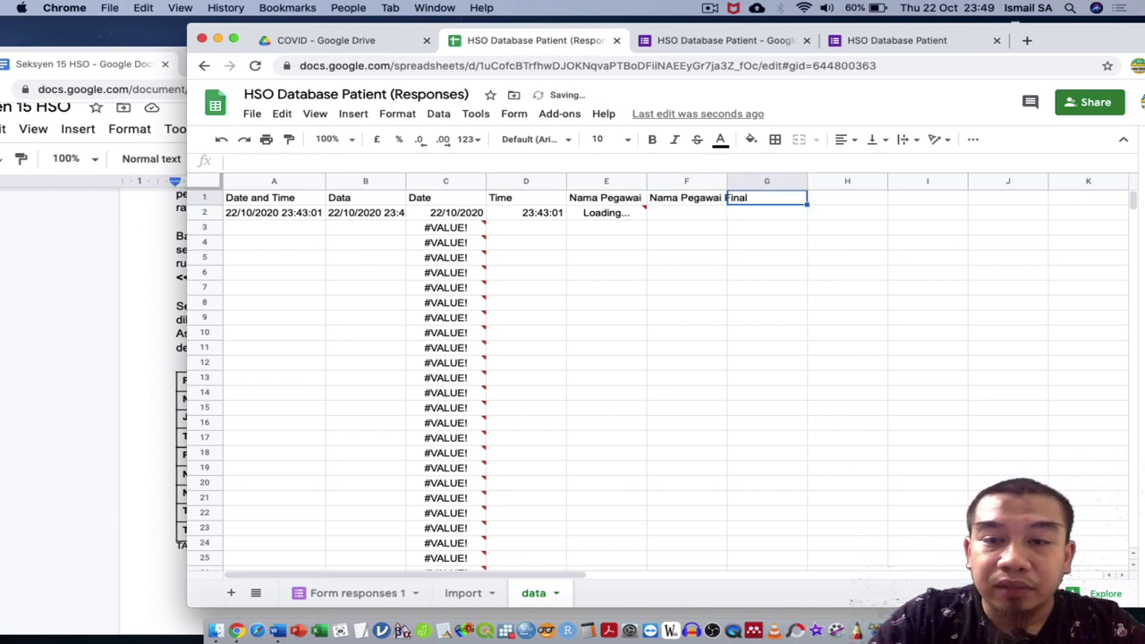
# Step: Enter the heading "IC" in cell G1
pyautogui.write('IC')
pyautogui.press('Return')
pyautogui.press('Left')
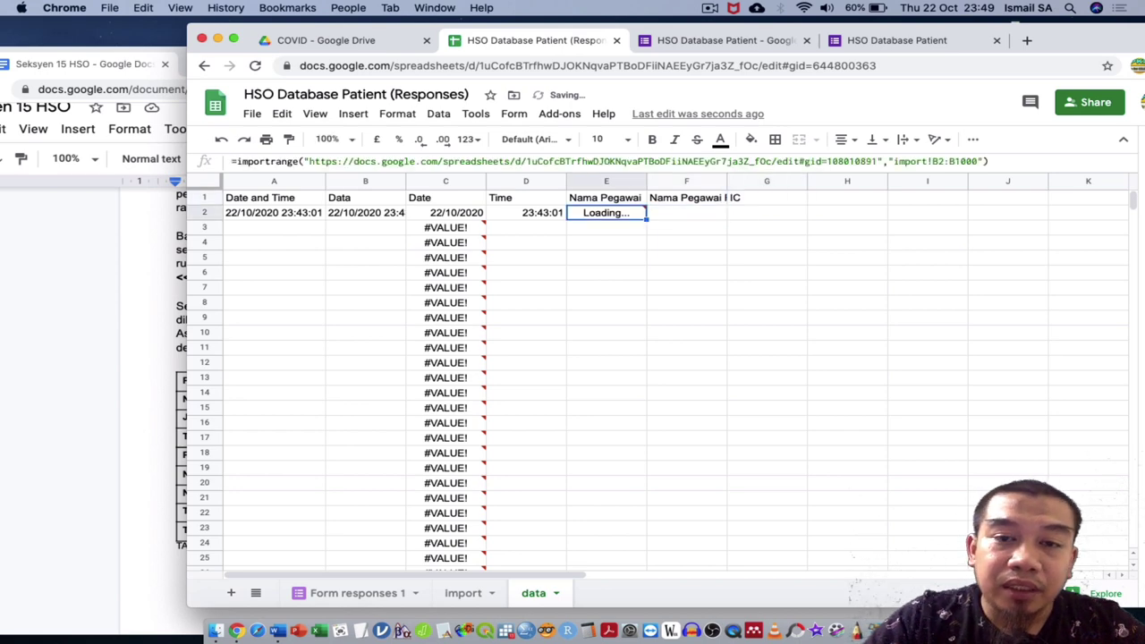
pyautogui.click(687, 212)
pyautogui.write('1234')
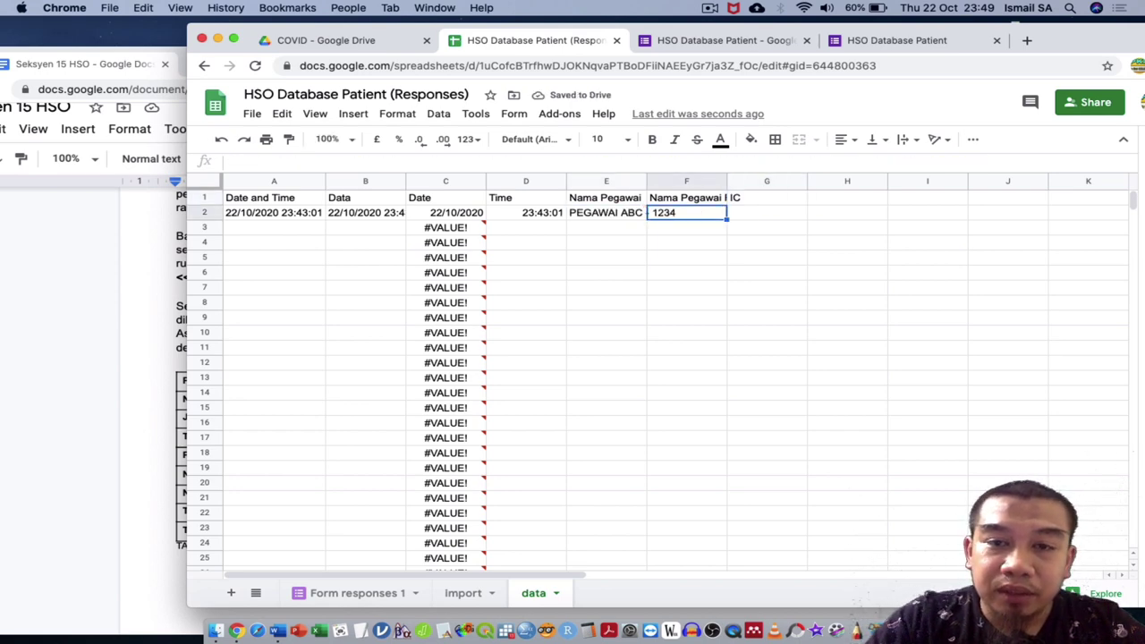
pyautogui.press('BackSpace')
pyautogui.press('BackSpace')
pyautogui.press('BackSpace')
pyautogui.press('BackSpace')
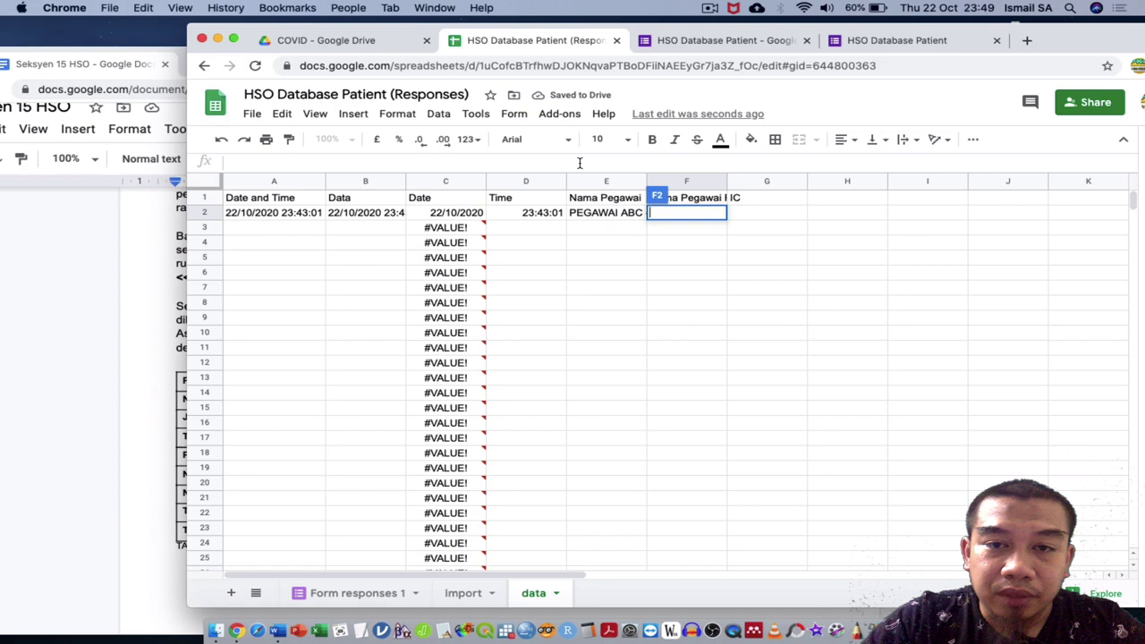
# Step: Widen column E so the imported officer entry fits in full
pyautogui.click(594, 226)
pyautogui.moveTo(645, 176); pyautogui.dragTo(679, 177)
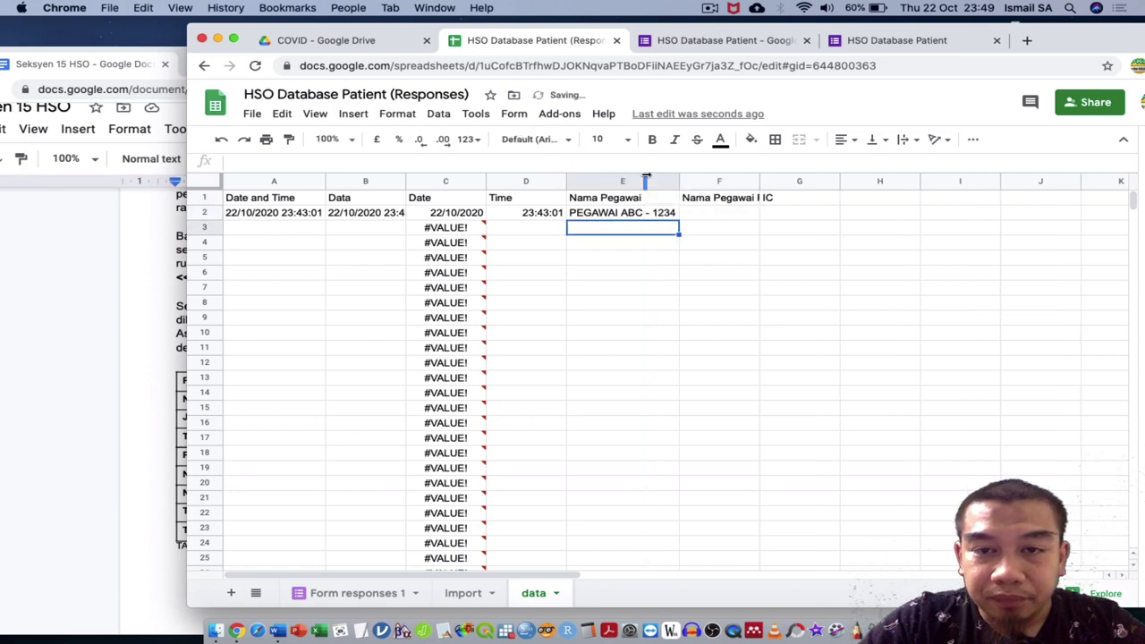
pyautogui.click(702, 215)
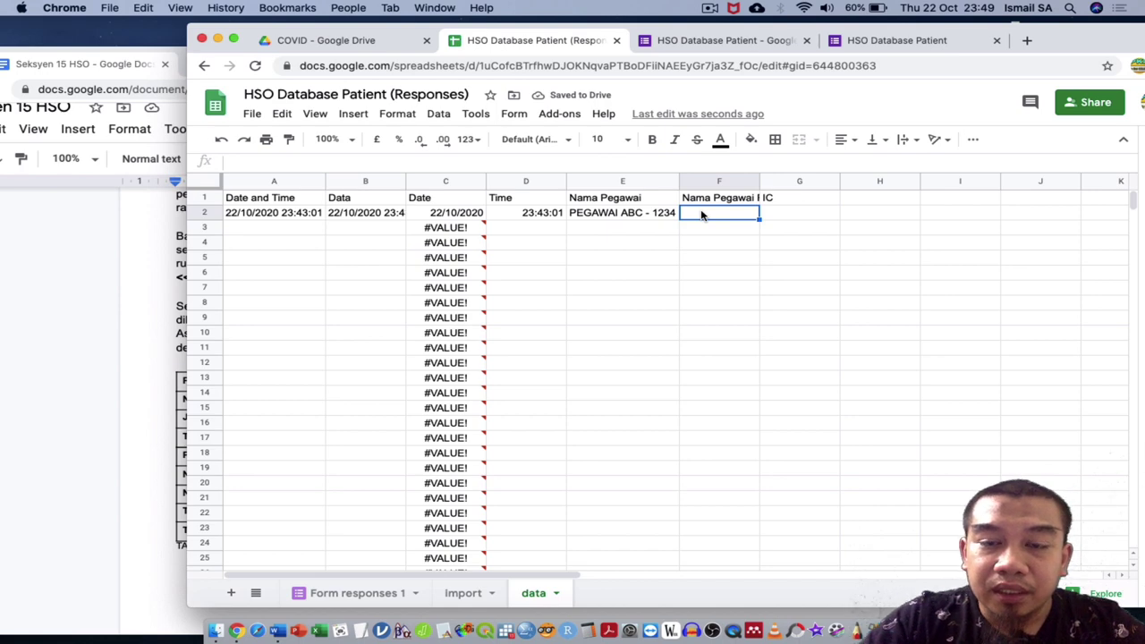
# Step: Insert a column directly before Nama Pegawai Final and give it the heading "Nama Pegawai1"
pyautogui.click(706, 184)
pyautogui.rightClick(712, 184)
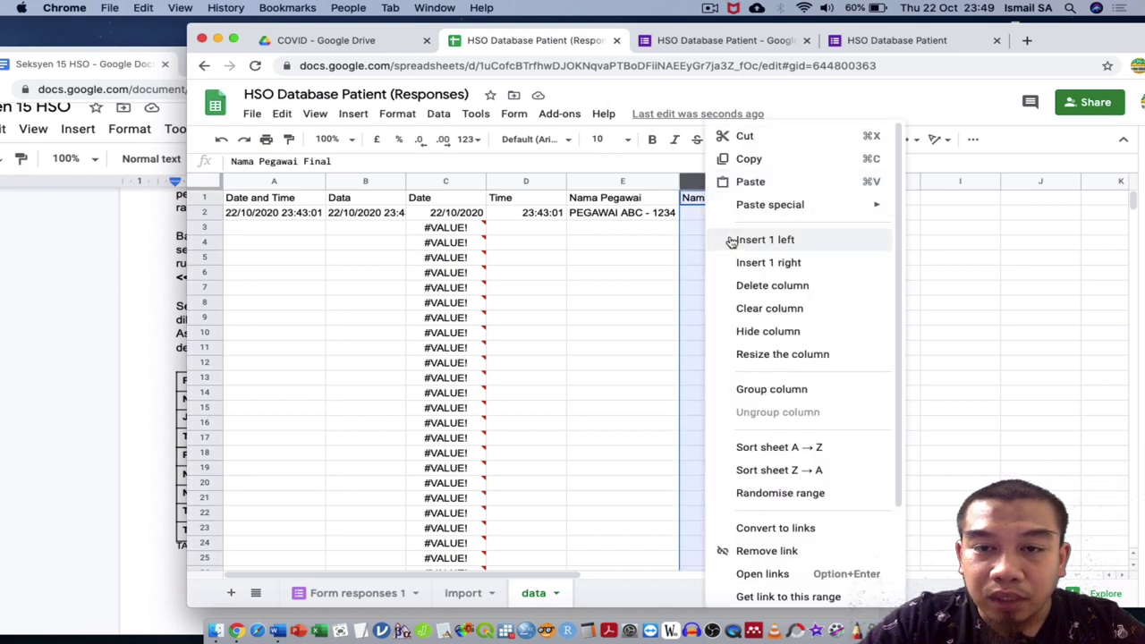
pyautogui.click(765, 240)
pyautogui.click(713, 202)
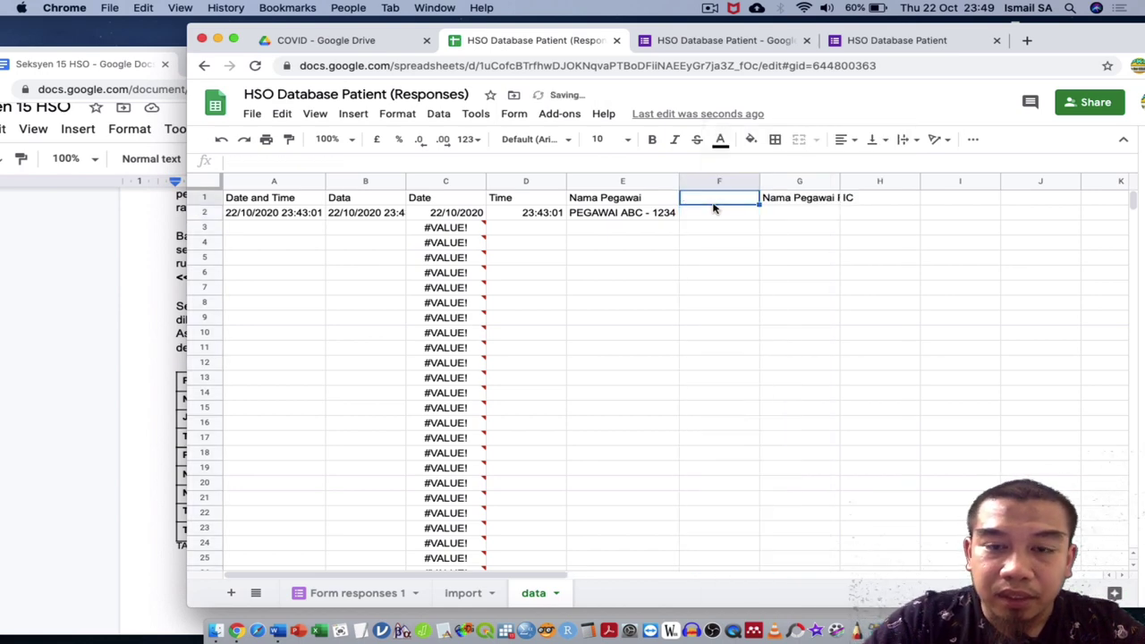
pyautogui.write('Nama Pegawai')
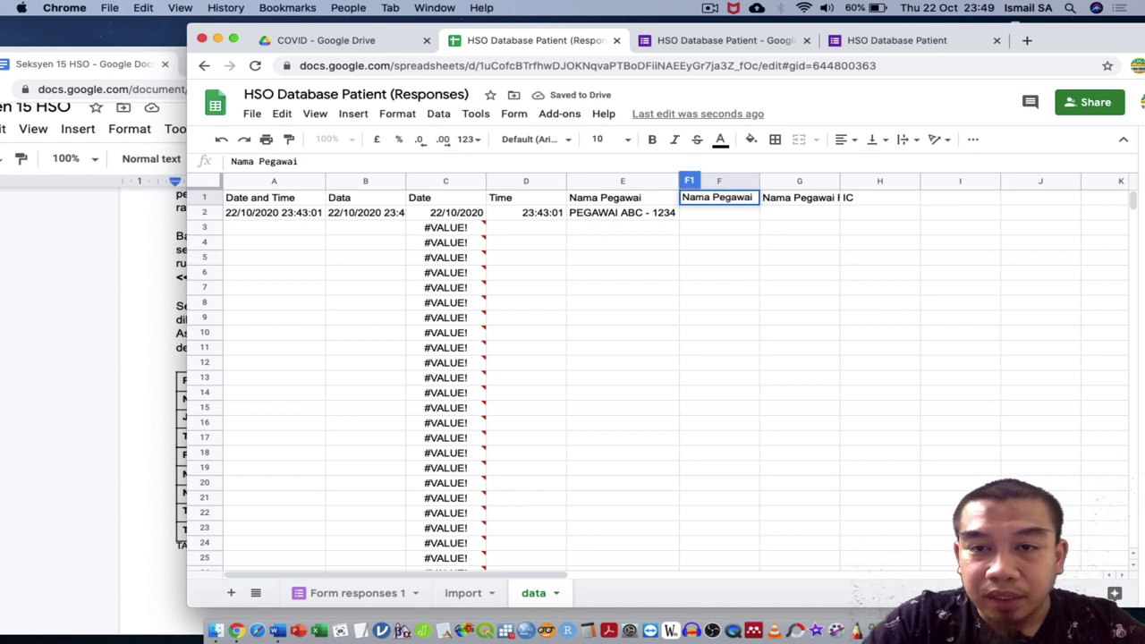
pyautogui.write('1')
pyautogui.press('Return')
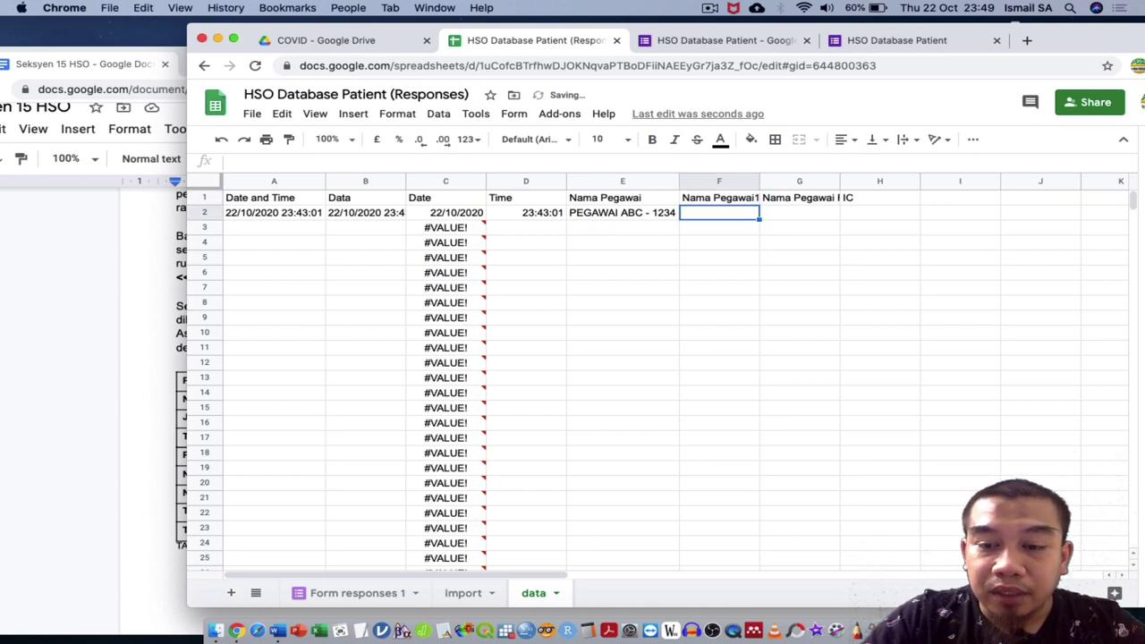
# Step: Make cell F2 reference the officer entry in E2 and widen column F to fit it
pyautogui.write('=')
pyautogui.click(669, 213)
pyautogui.press('Return')
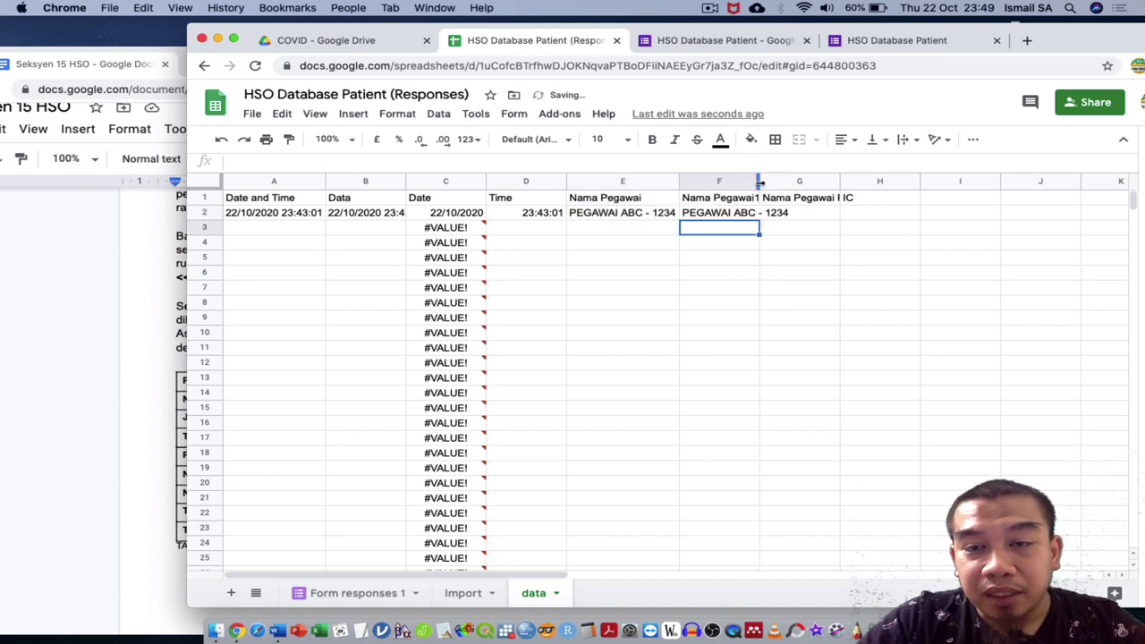
pyautogui.moveTo(760, 182); pyautogui.dragTo(793, 181)
# Step: Split the officer entry at the hyphen by entering =split(F2,"-") in cell G2, and widen column G to fit its heading
pyautogui.hscroll(2, 810, 207)
pyautogui.click(748, 213)
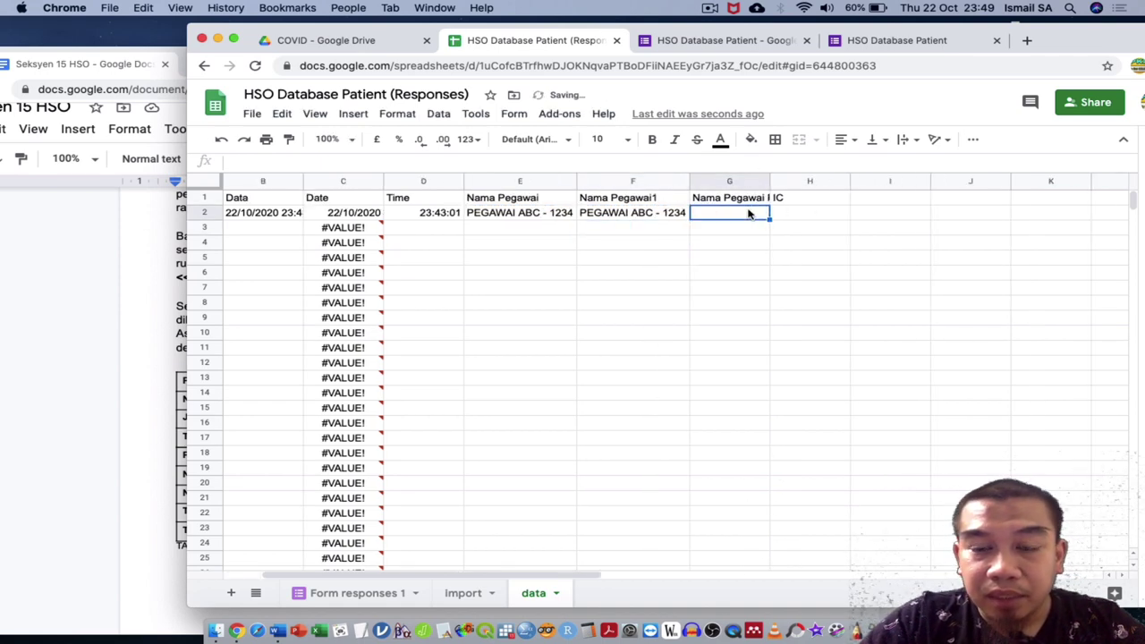
pyautogui.write('=spli')
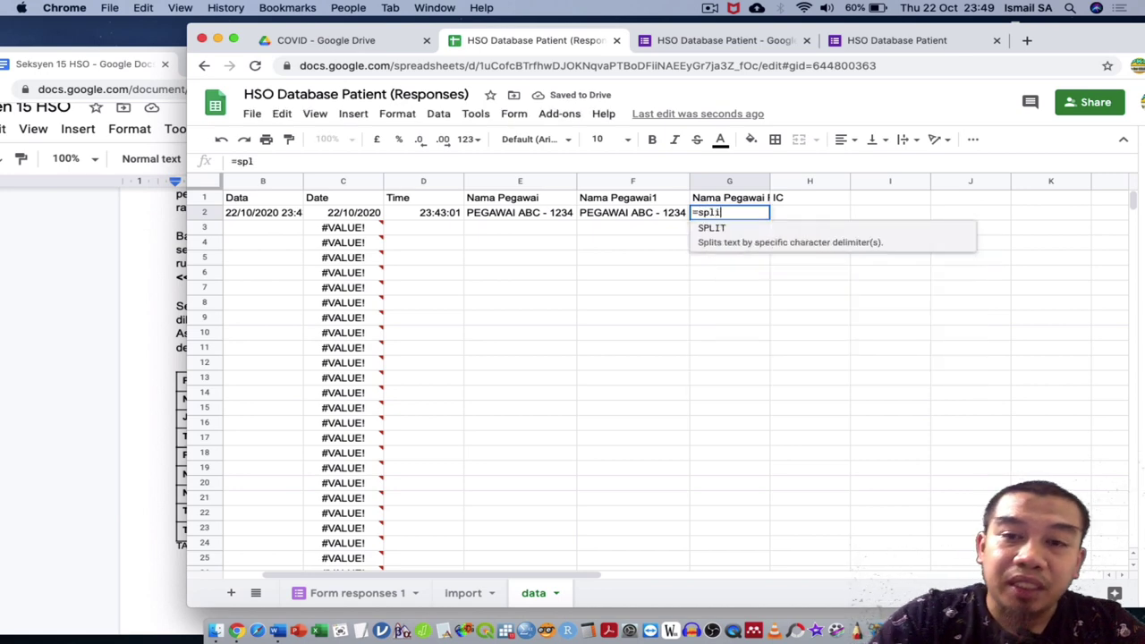
pyautogui.write('t(')
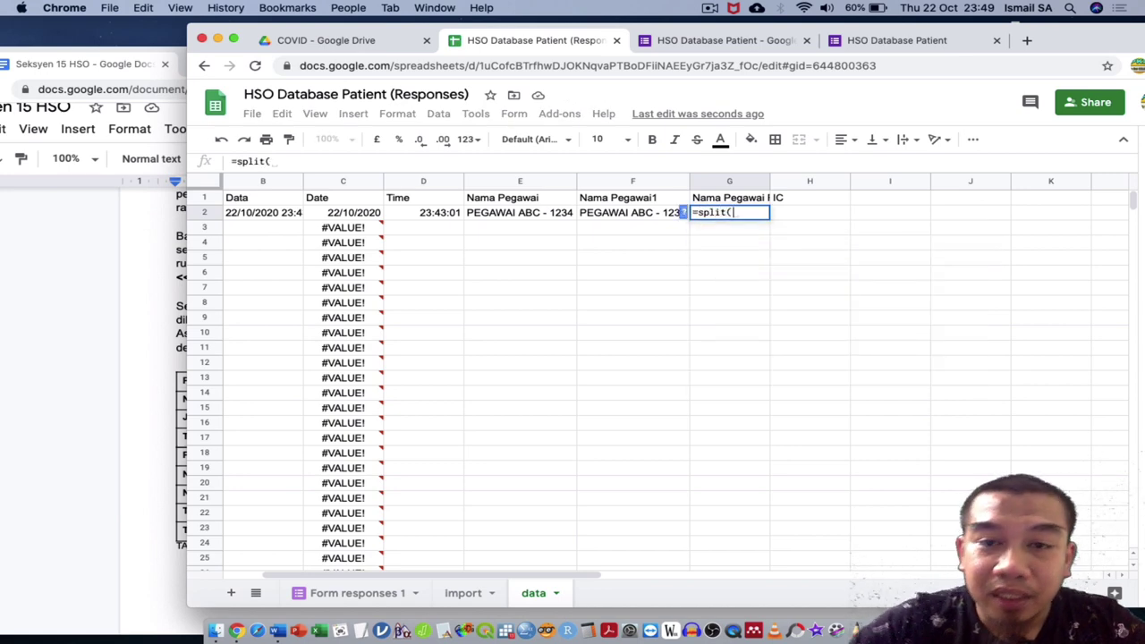
pyautogui.click(661, 215)
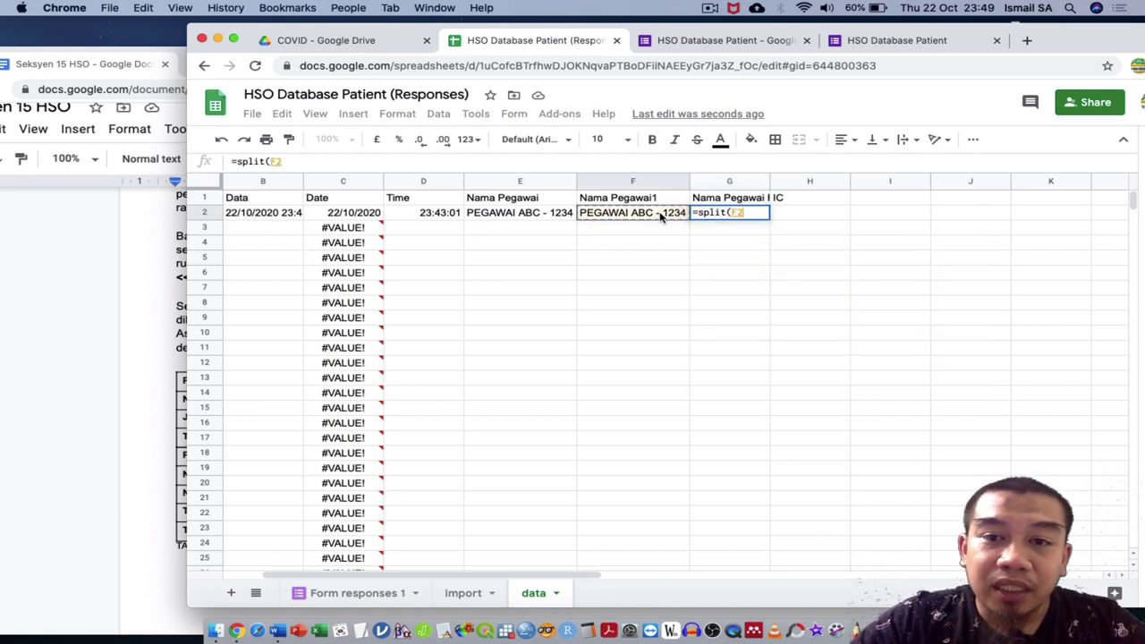
pyautogui.write(',"')
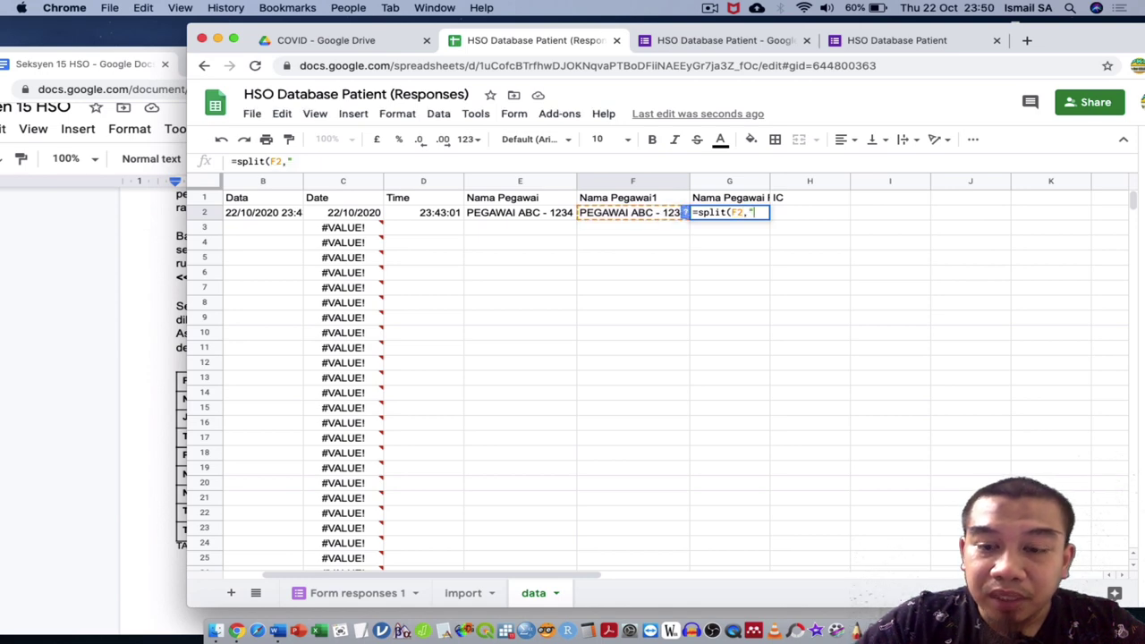
pyautogui.write('-"')
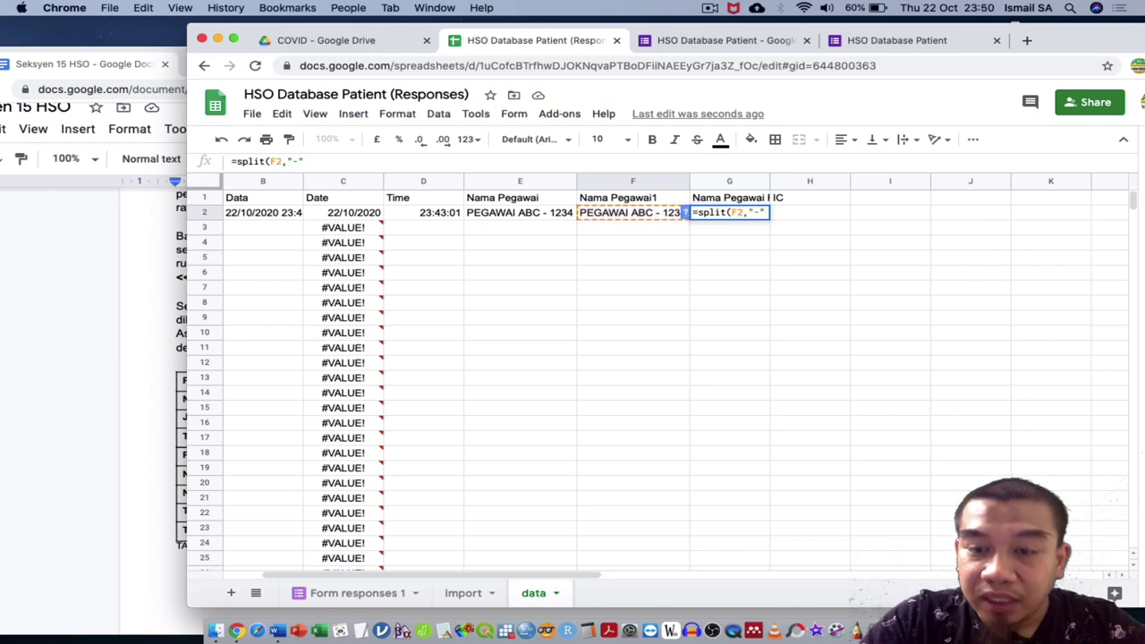
pyautogui.write(')')
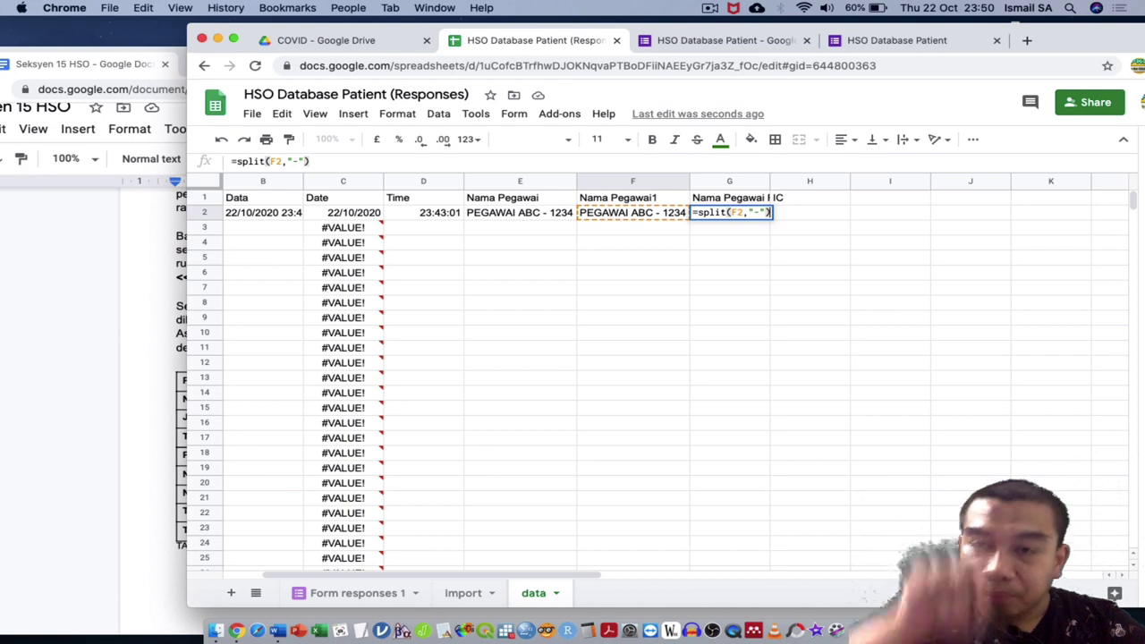
pyautogui.press('Return')
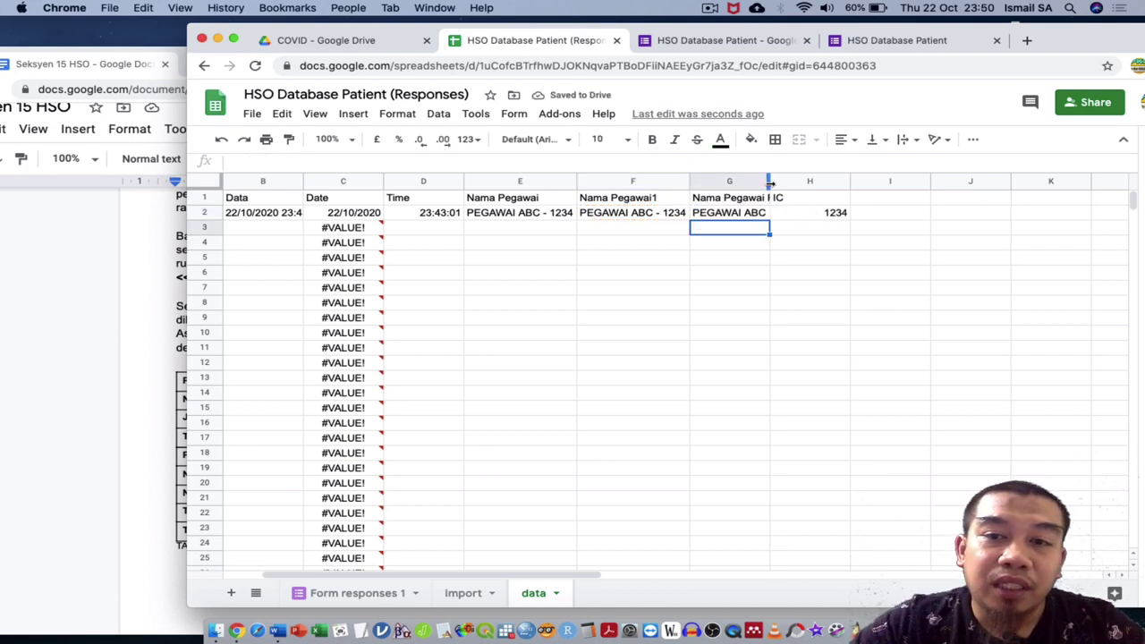
pyautogui.moveTo(769, 182); pyautogui.dragTo(793, 182)
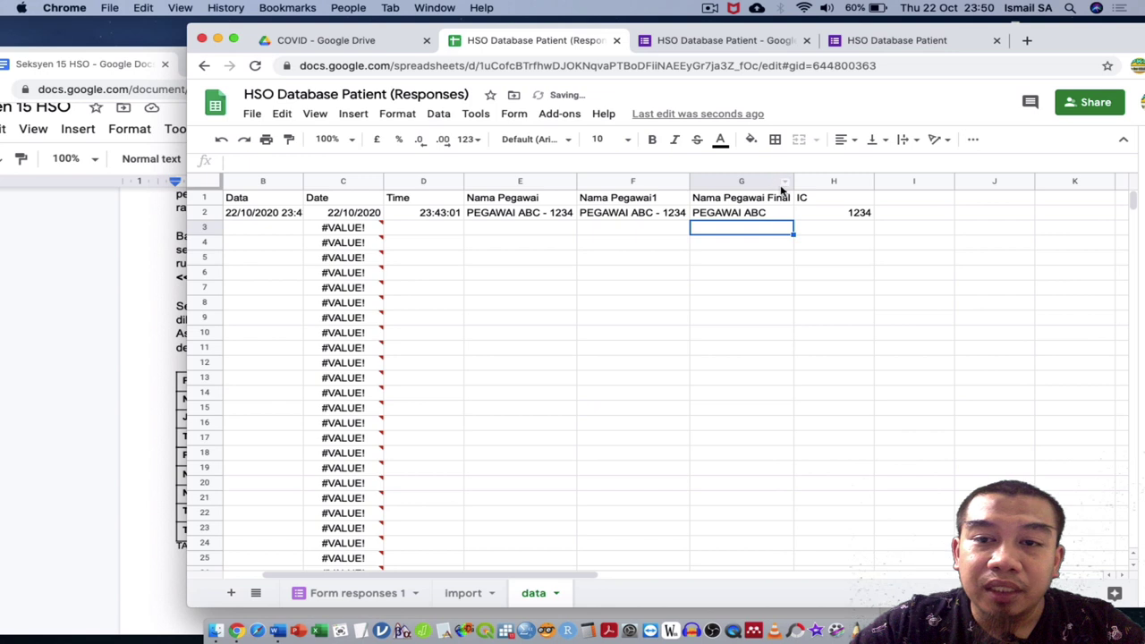
# Step: Copy cells F2:G2 and paste only their formulas into F3:G1001
pyautogui.click(711, 215)
pyautogui.click(675, 215)
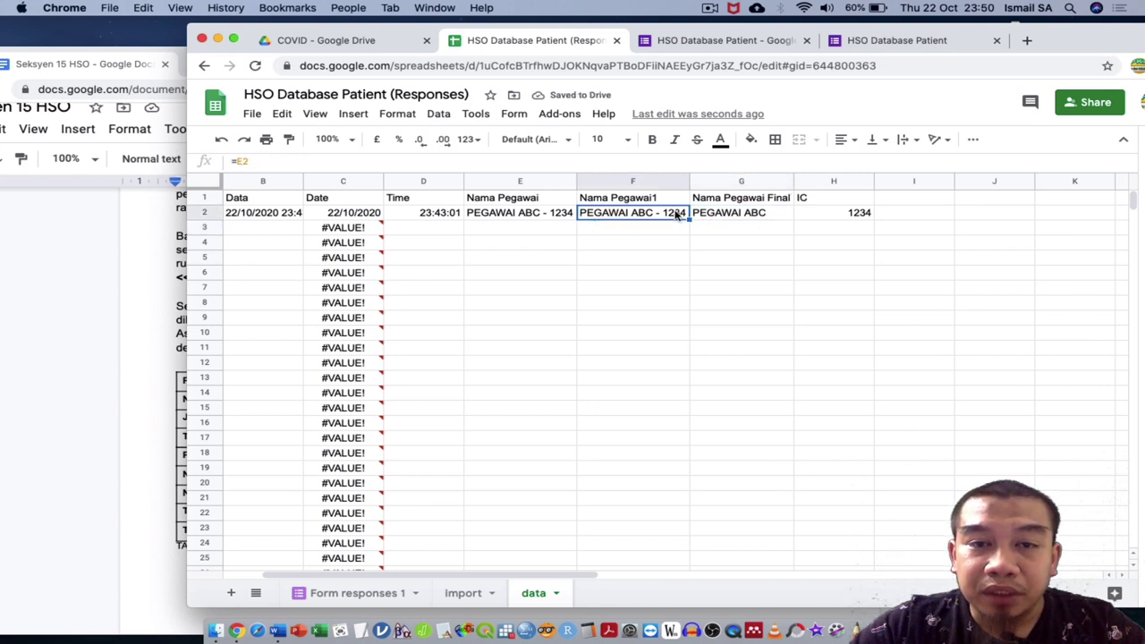
pyautogui.keyDown('shift'); pyautogui.click(727, 217); pyautogui.keyUp('shift')
pyautogui.press('super+c')
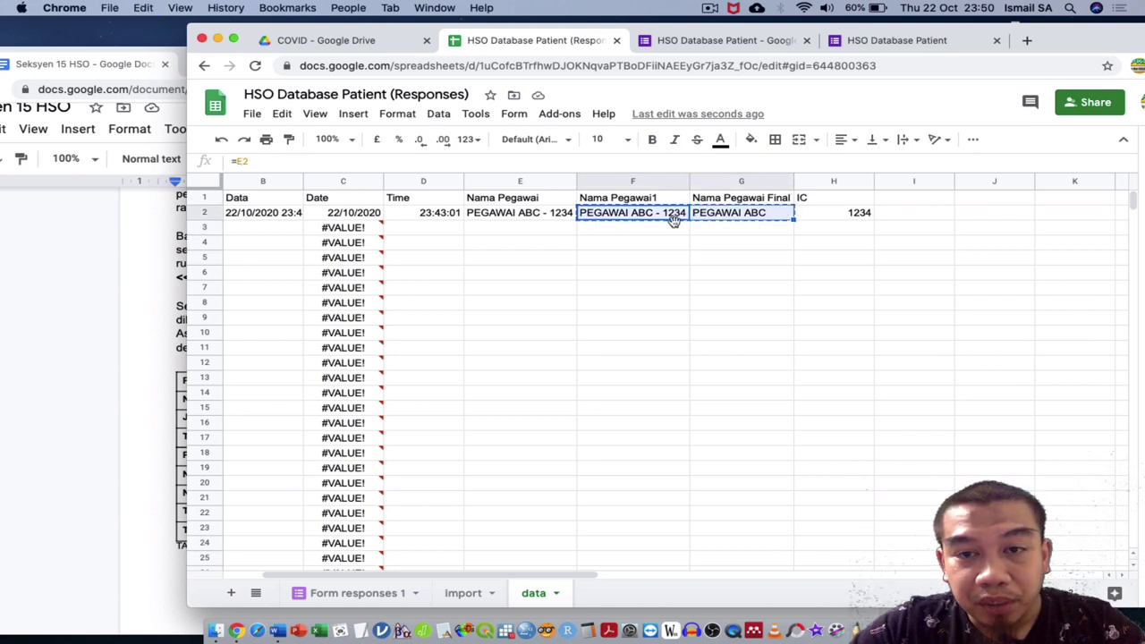
pyautogui.click(668, 229)
pyautogui.keyDown('shift'); pyautogui.click(729, 230); pyautogui.keyUp('shift')
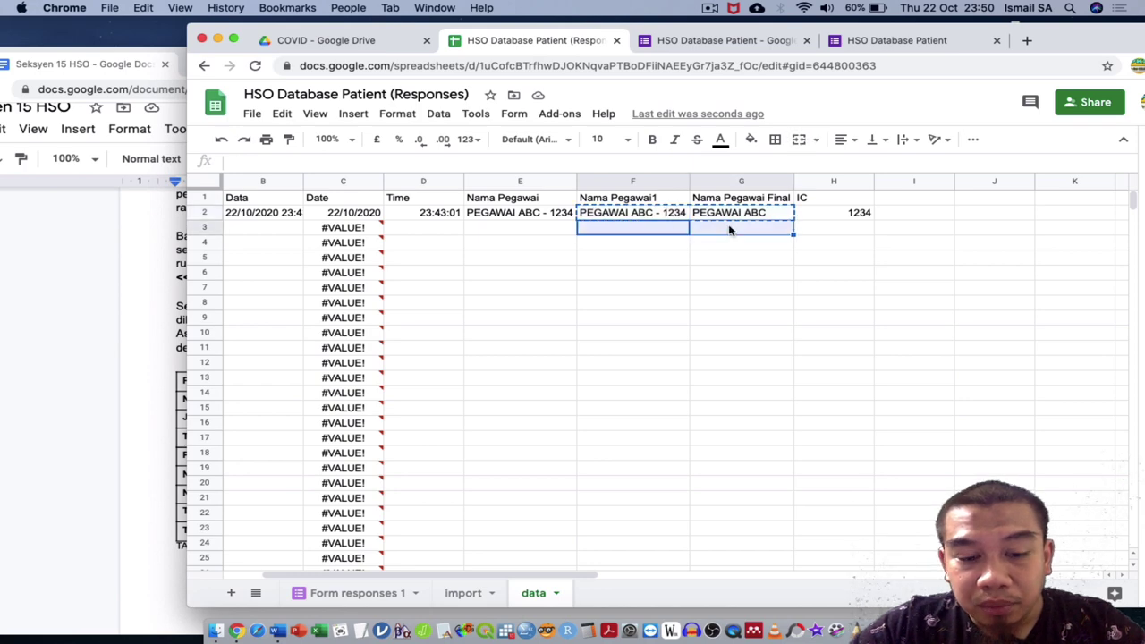
pyautogui.press('super+shift+Down')
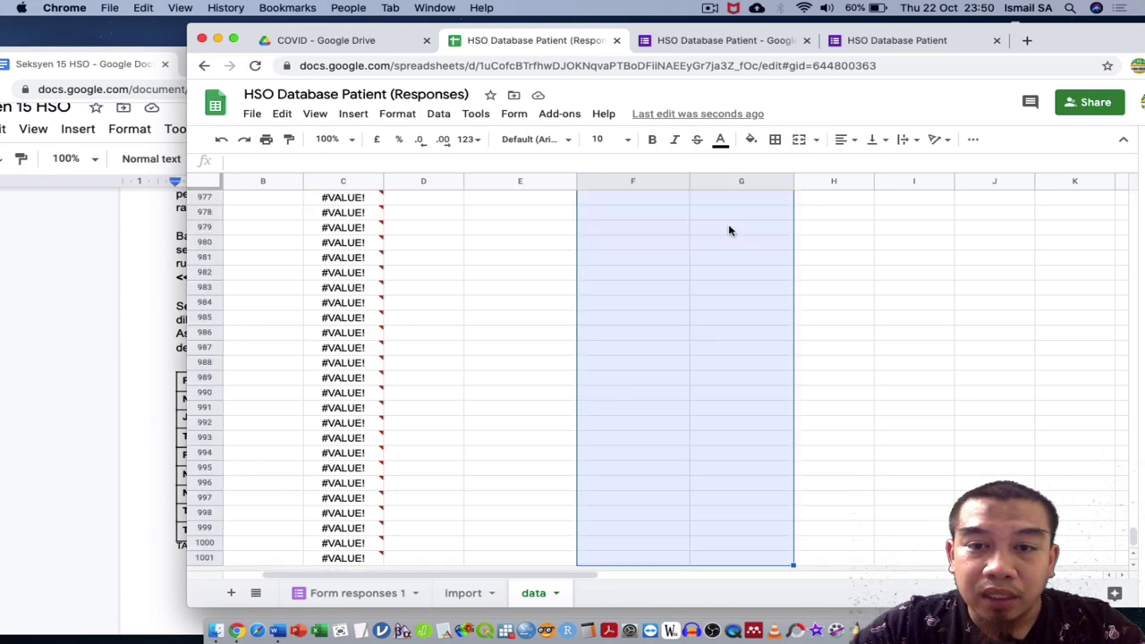
pyautogui.rightClick(729, 231)
pyautogui.moveTo(823, 204)
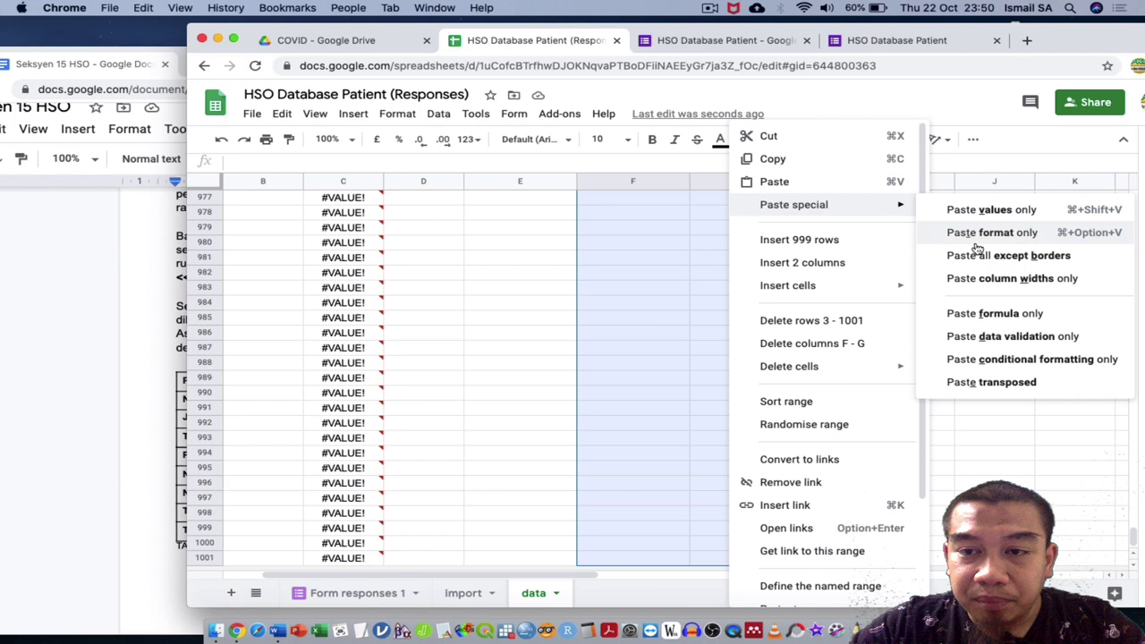
pyautogui.click(976, 312)
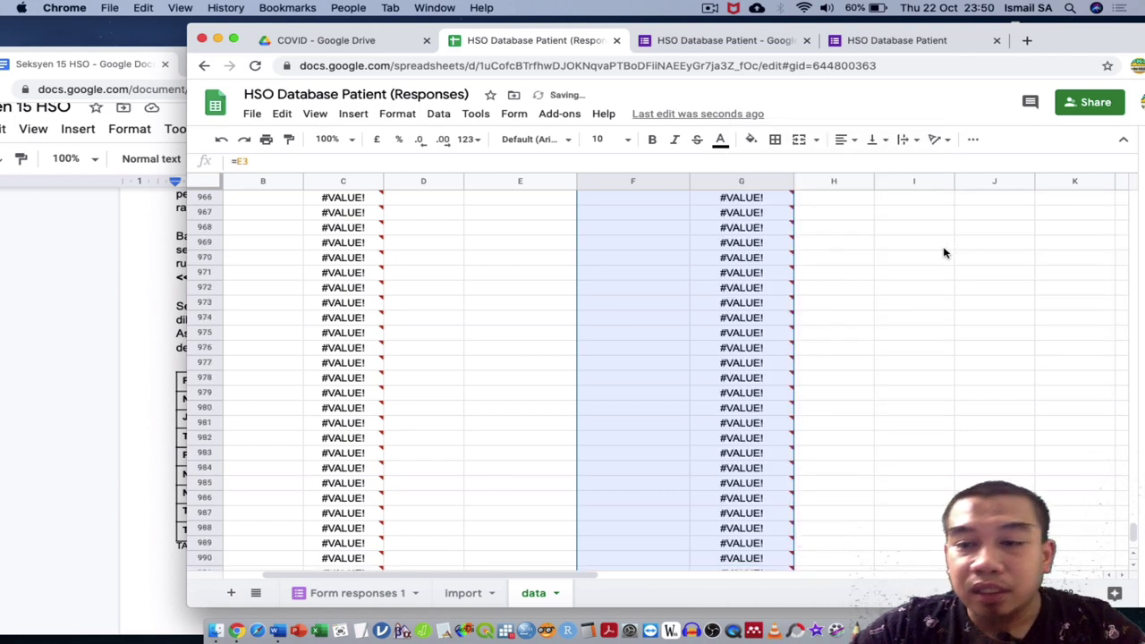
# Step: Review the remaining response columns from NAMA to TARIKH AKHIR in the Form responses 1 sheet
pyautogui.scroll(10, 1078, 351)
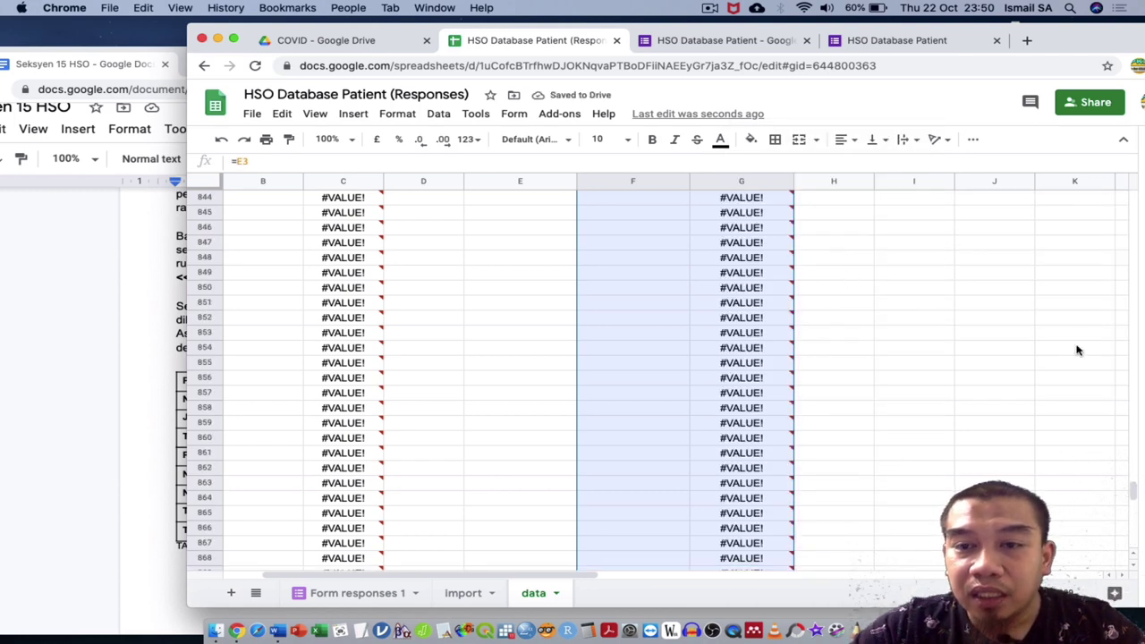
pyautogui.scroll(20, 1078, 351)
pyautogui.hscroll(-2, 1078, 351)
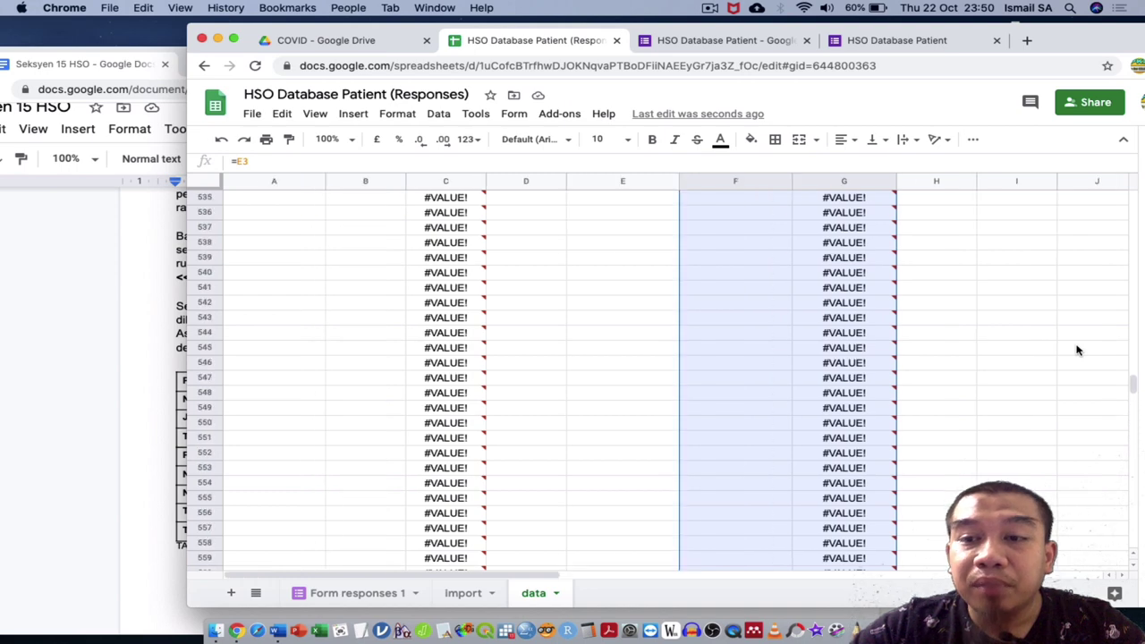
pyautogui.scroll(20, 1078, 351)
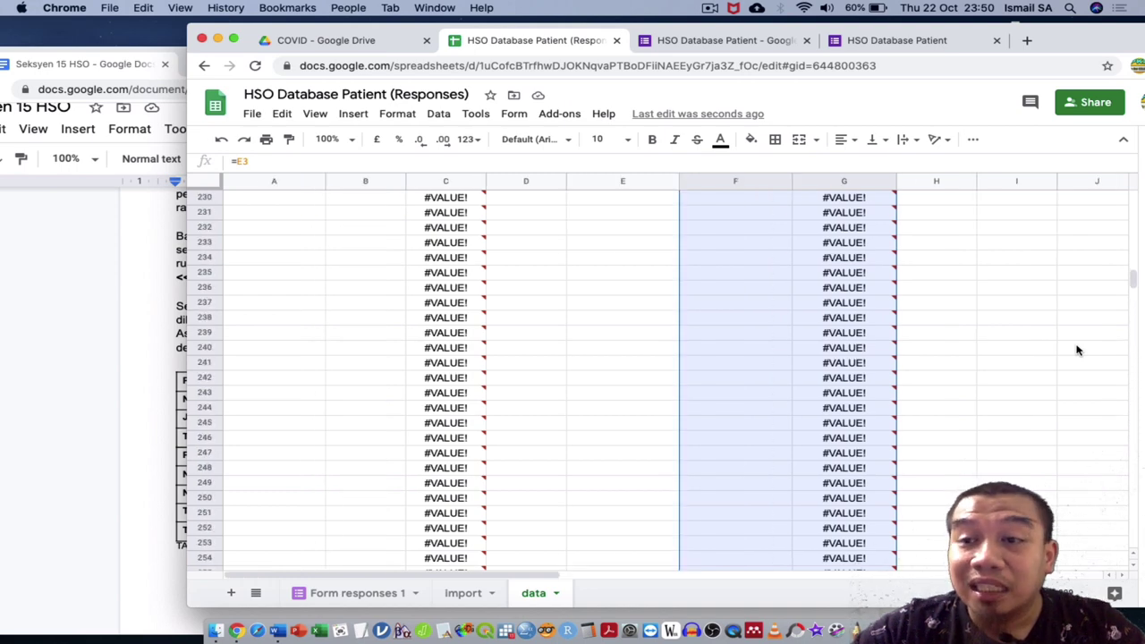
pyautogui.scroll(20, 1078, 351)
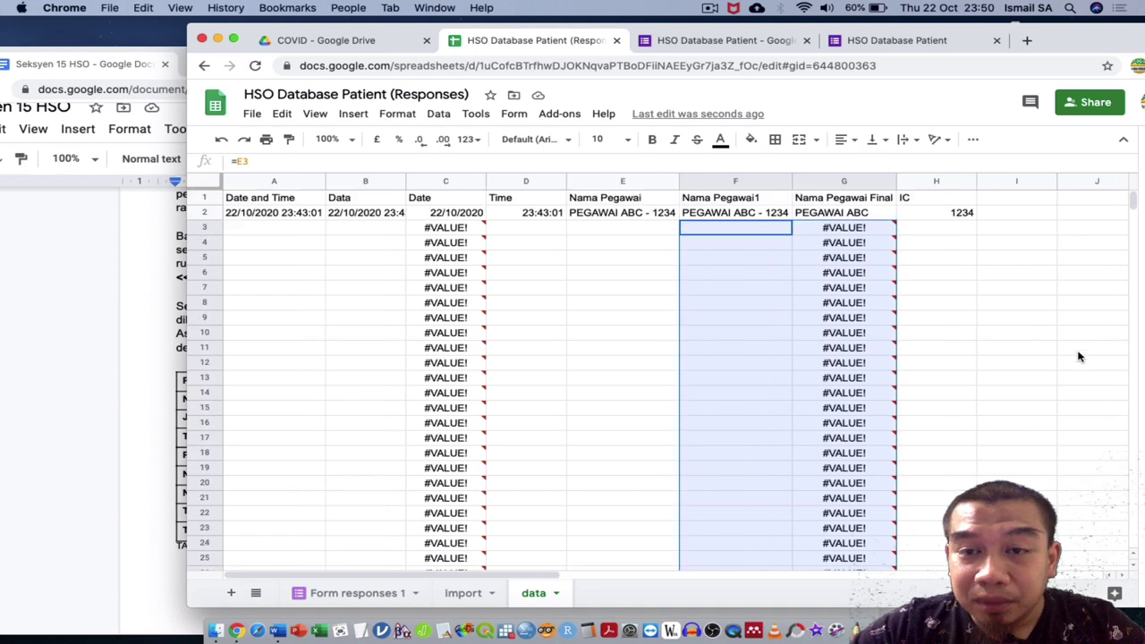
pyautogui.hscroll(2, 1078, 356)
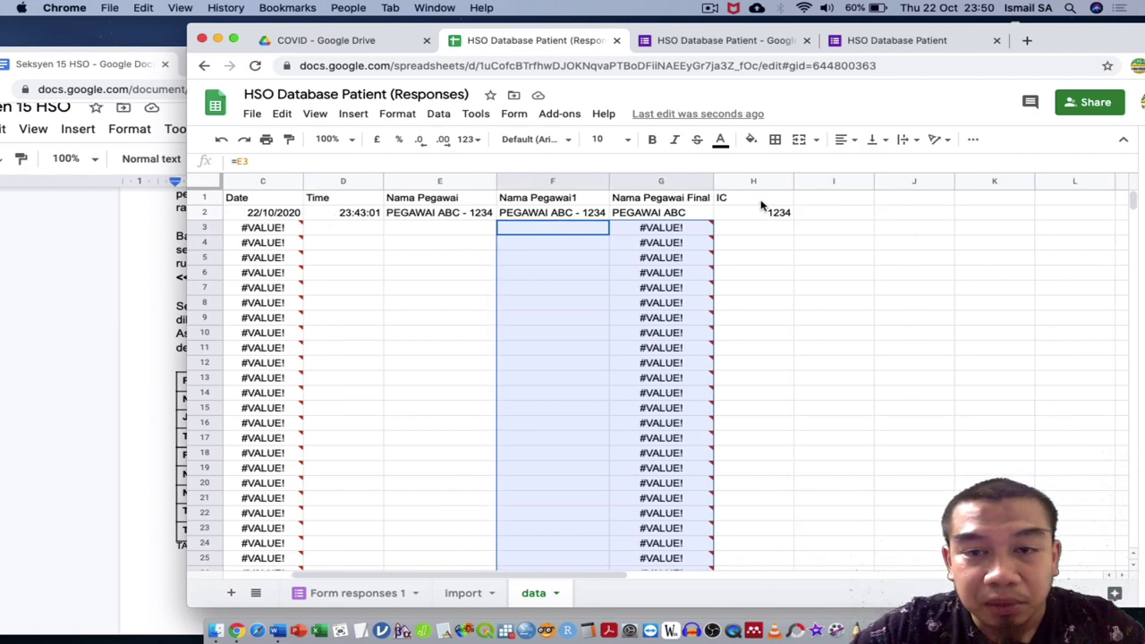
pyautogui.click(364, 589)
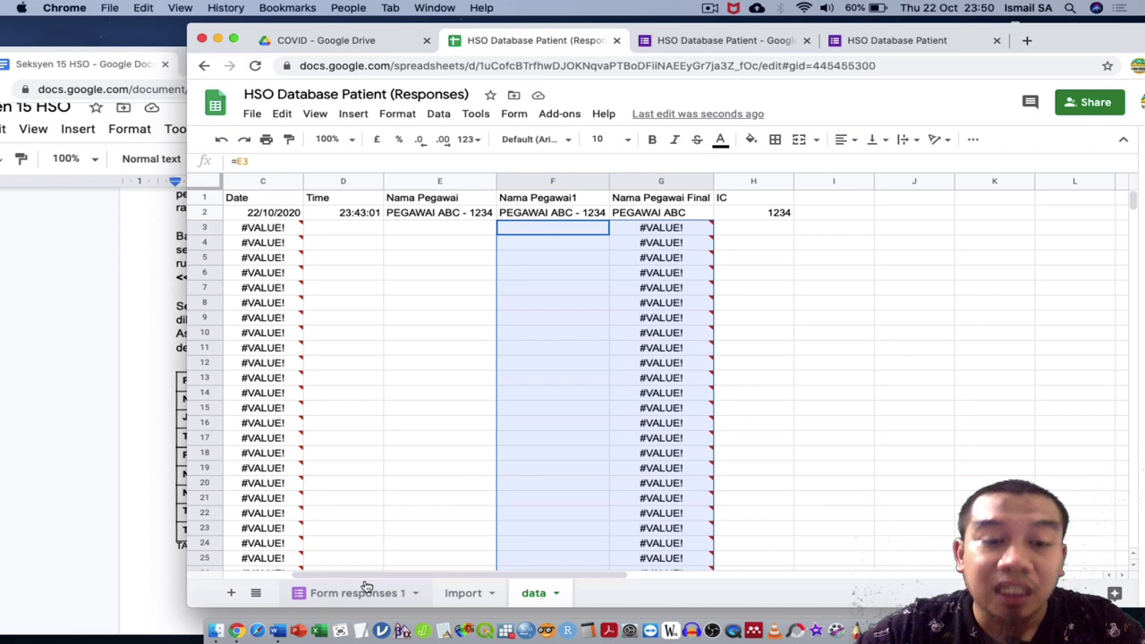
pyautogui.hscroll(-2, 523, 327)
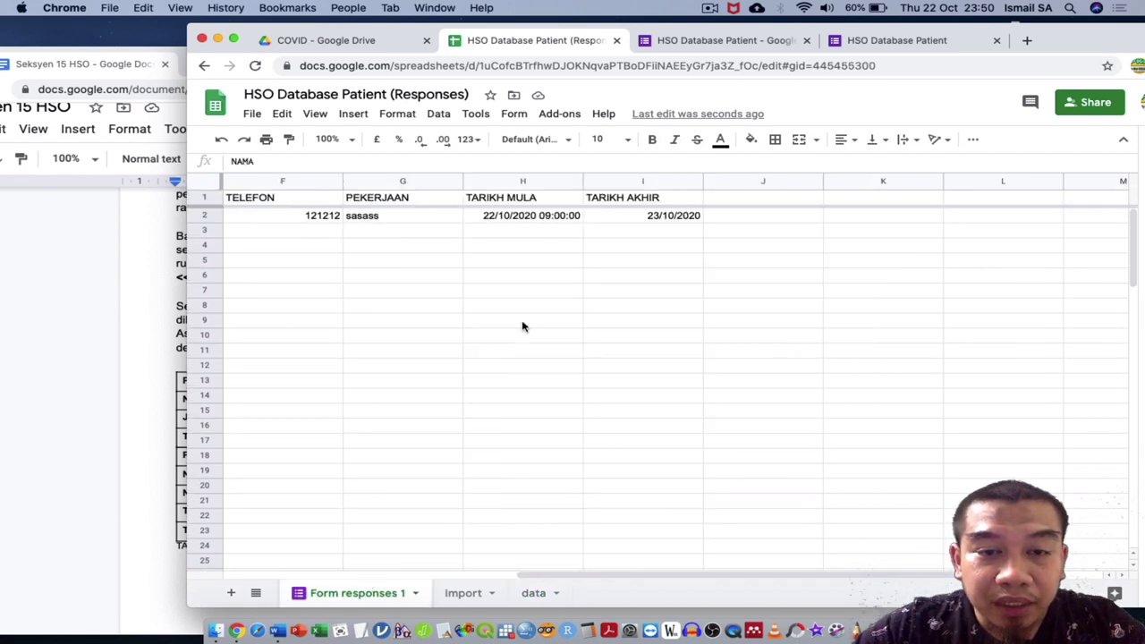
pyautogui.hscroll(-3, 523, 327)
pyautogui.hscroll(1, 523, 327)
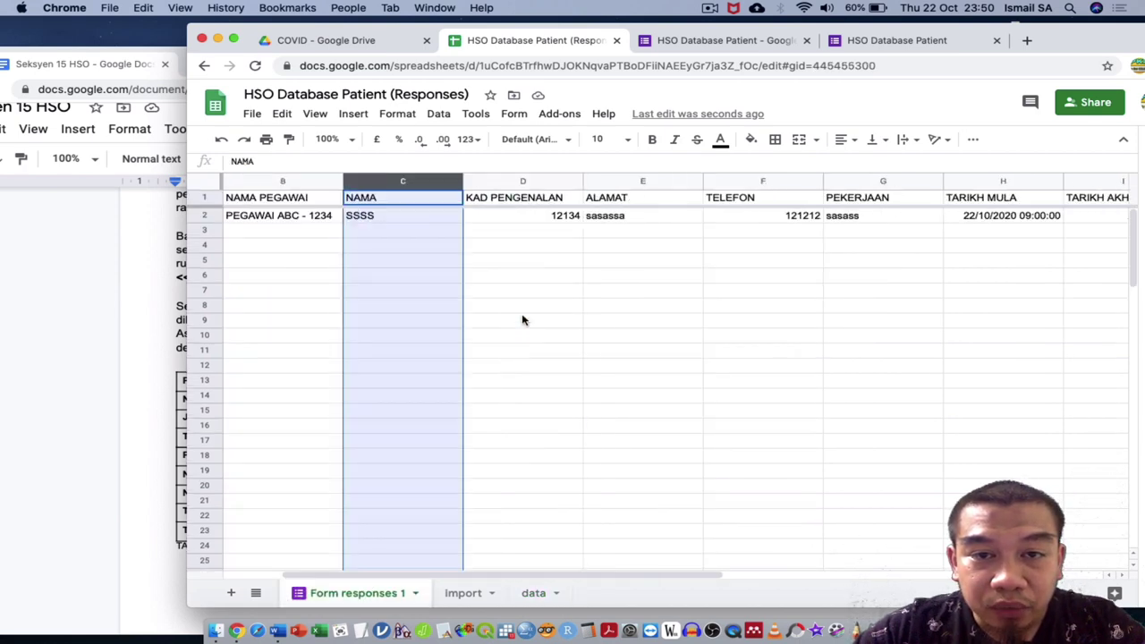
pyautogui.click(433, 205)
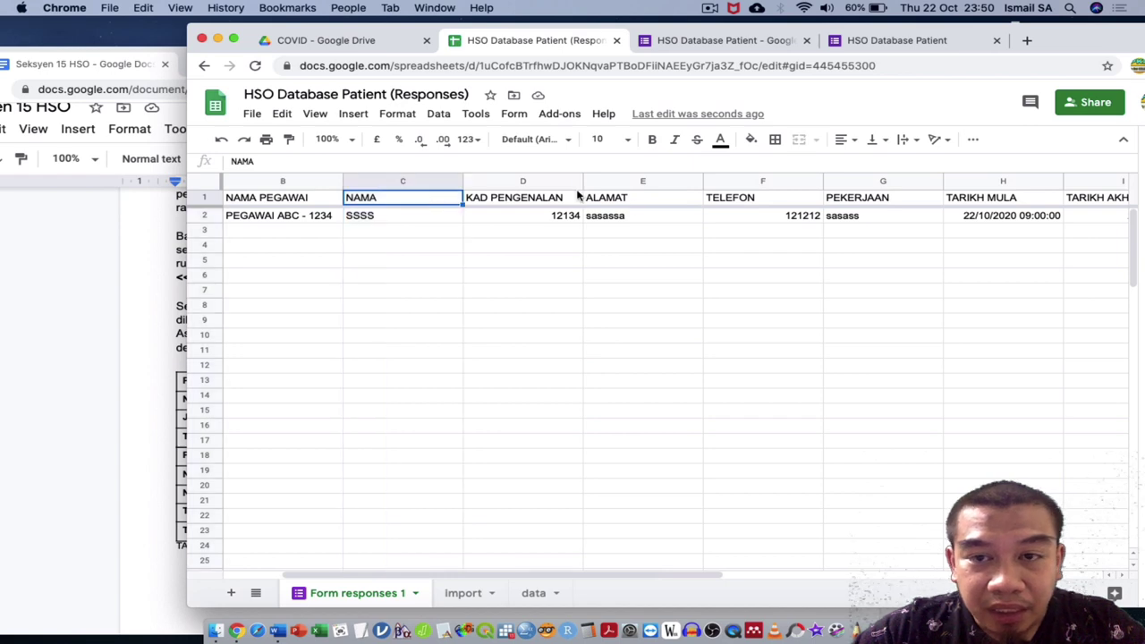
pyautogui.hscroll(3, 626, 215)
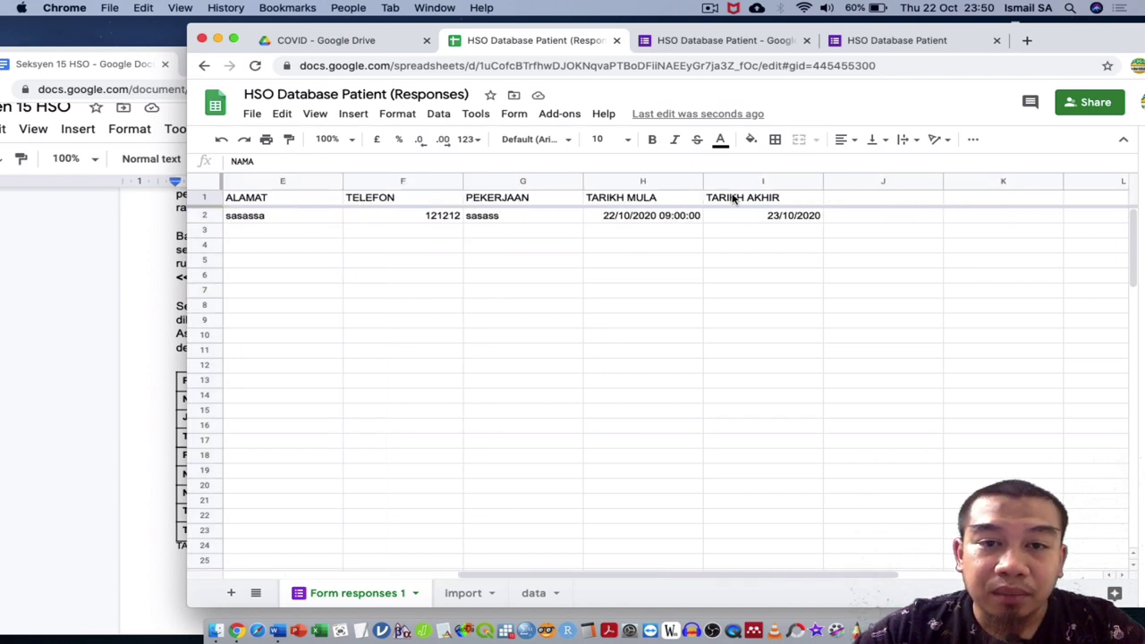
pyautogui.click(680, 220)
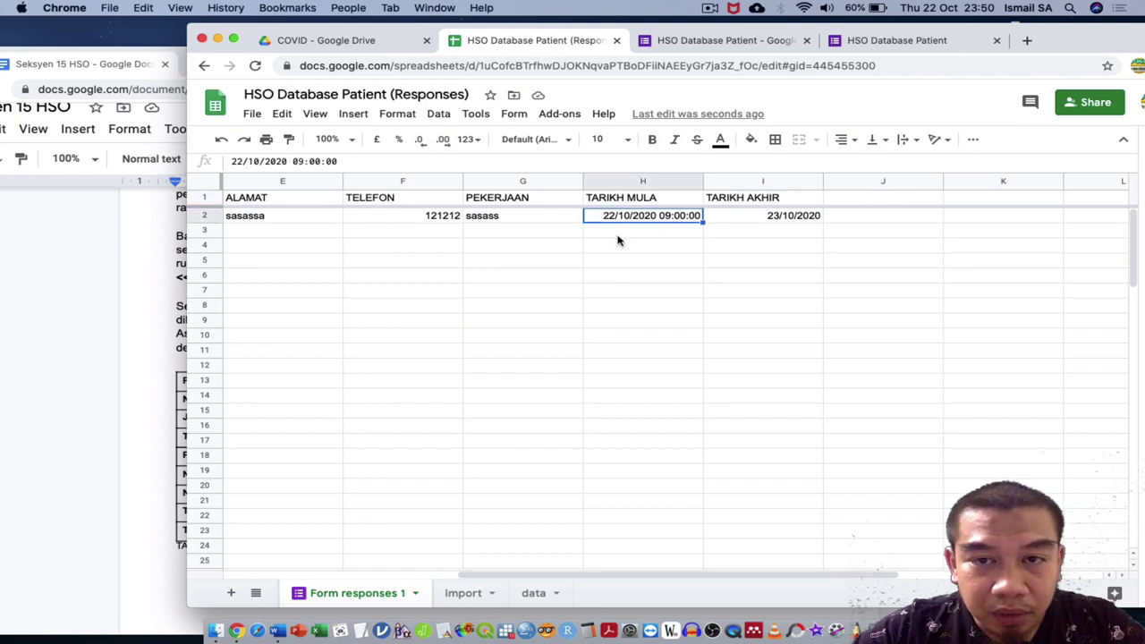
pyautogui.hscroll(-5, 619, 309)
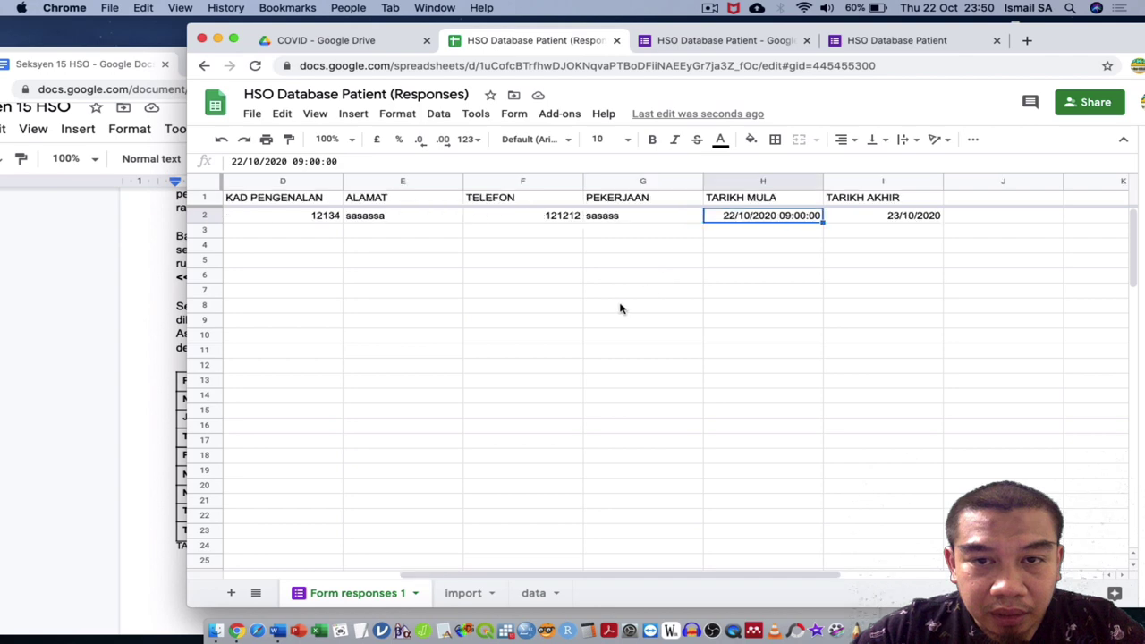
pyautogui.hscroll(3, 620, 309)
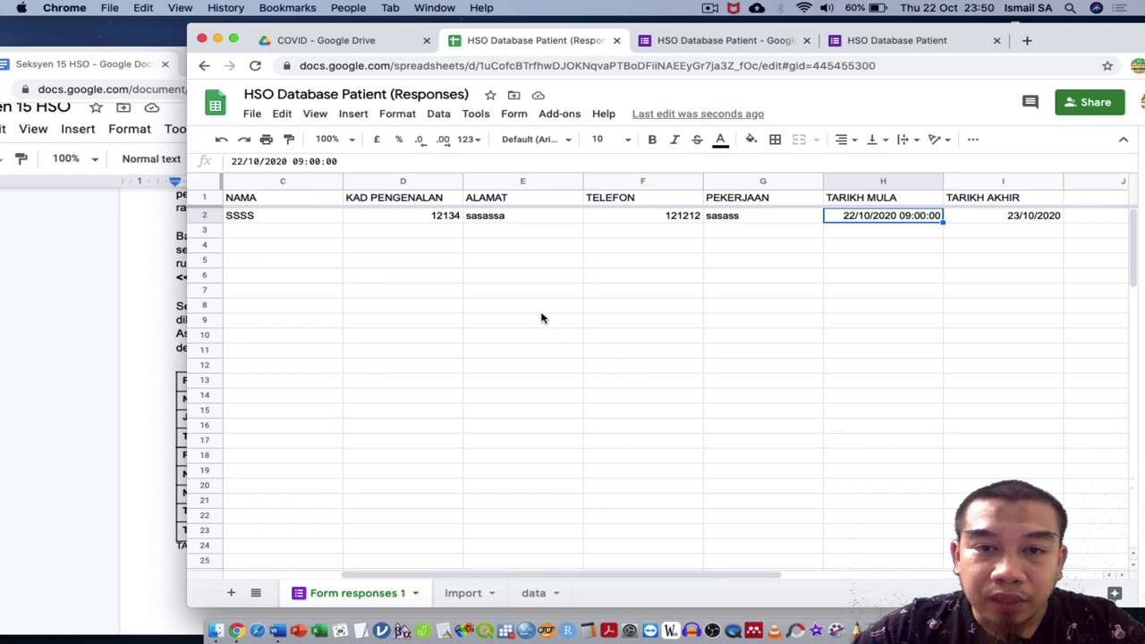
pyautogui.hscroll(-2, 541, 317)
pyautogui.hscroll(-2, 541, 318)
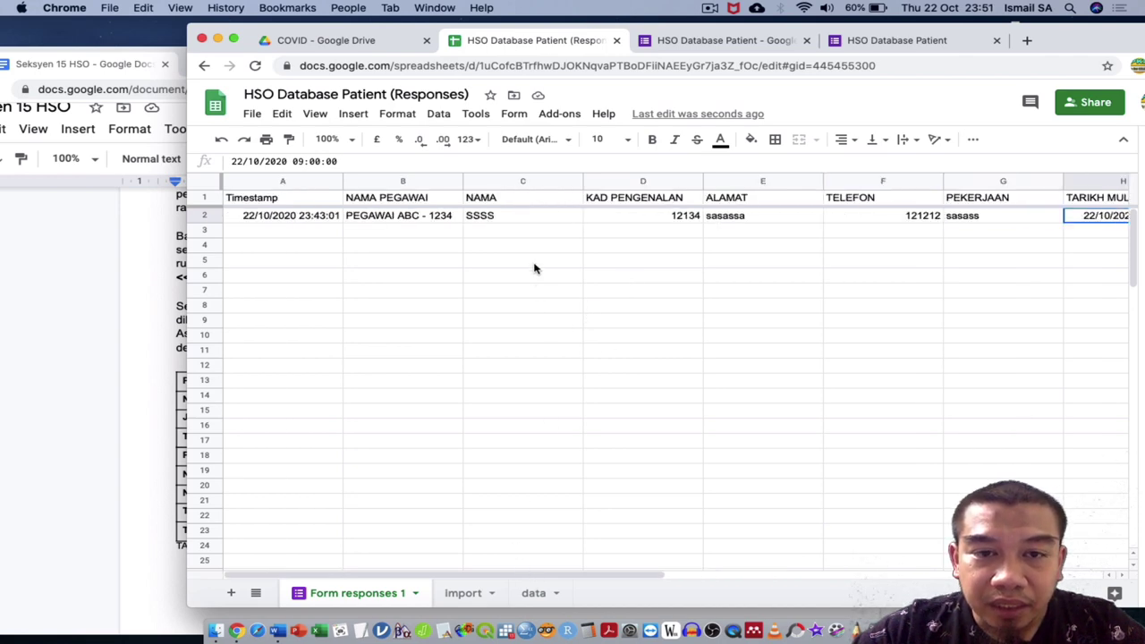
pyautogui.click(528, 182)
pyautogui.hscroll(5, 682, 238)
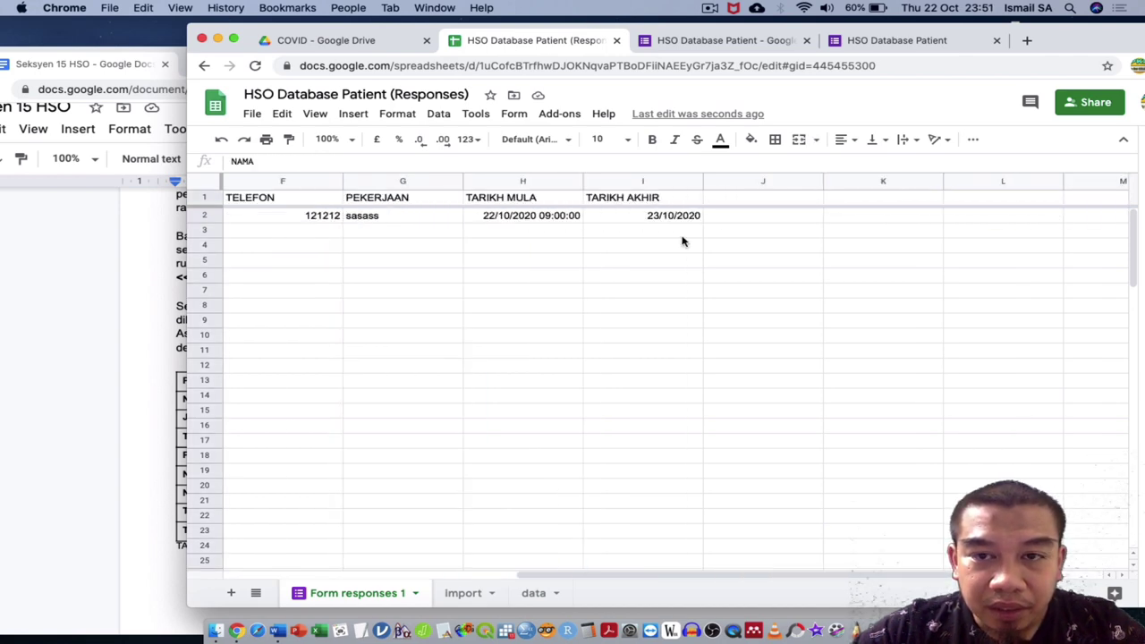
# Step: Copy the importrange formula from cell E2 of the data sheet into cell I1
pyautogui.click(533, 593)
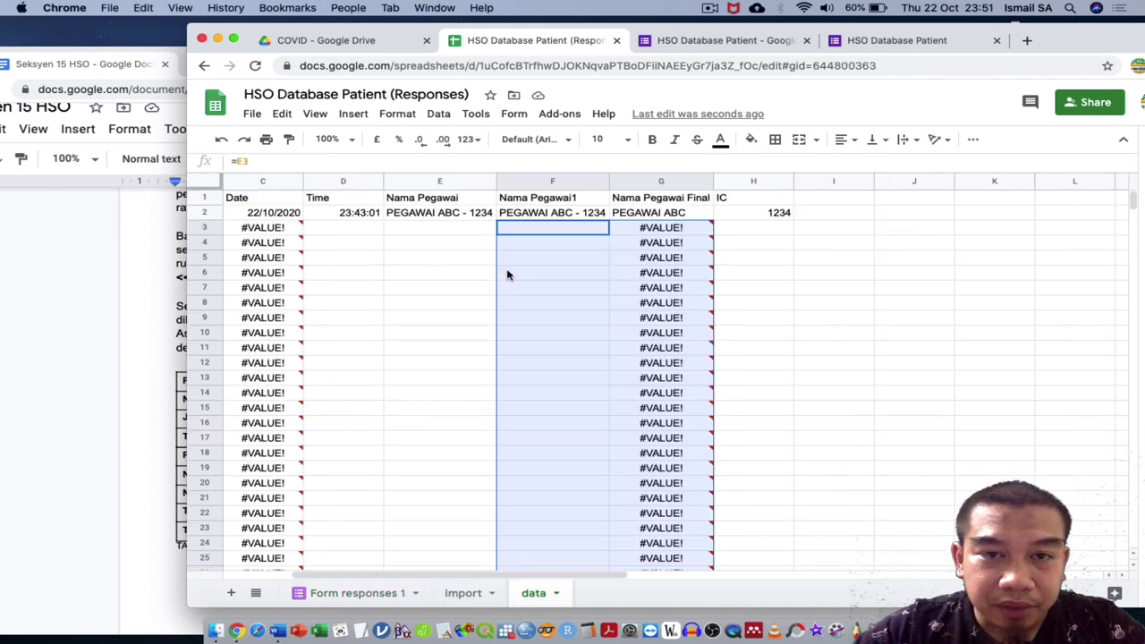
pyautogui.click(834, 202)
pyautogui.click(582, 215)
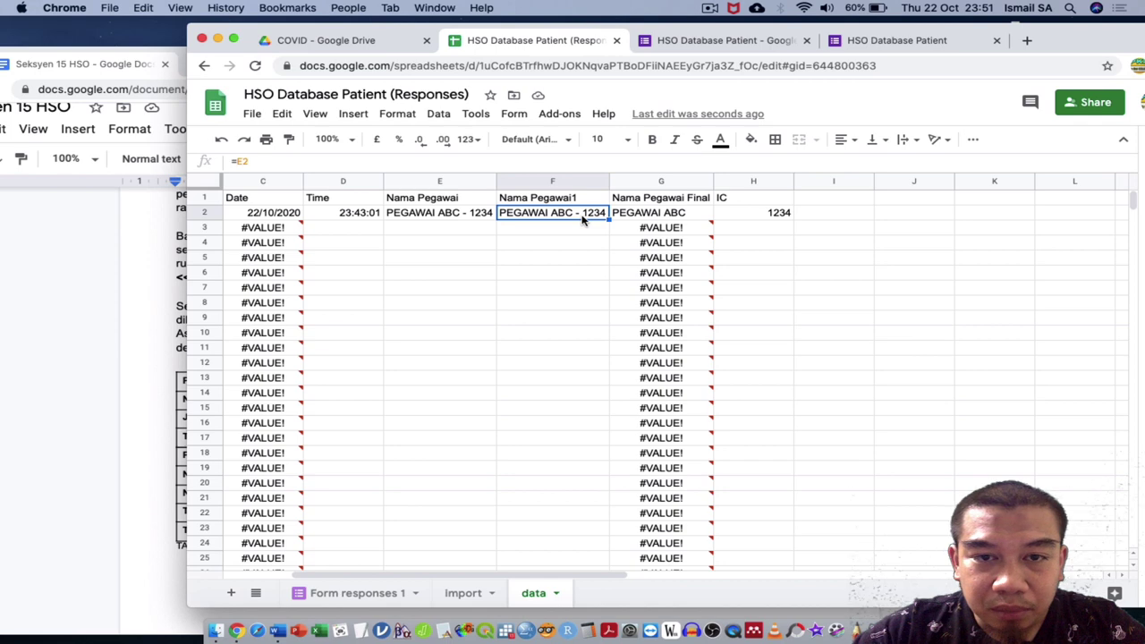
pyautogui.click(492, 217)
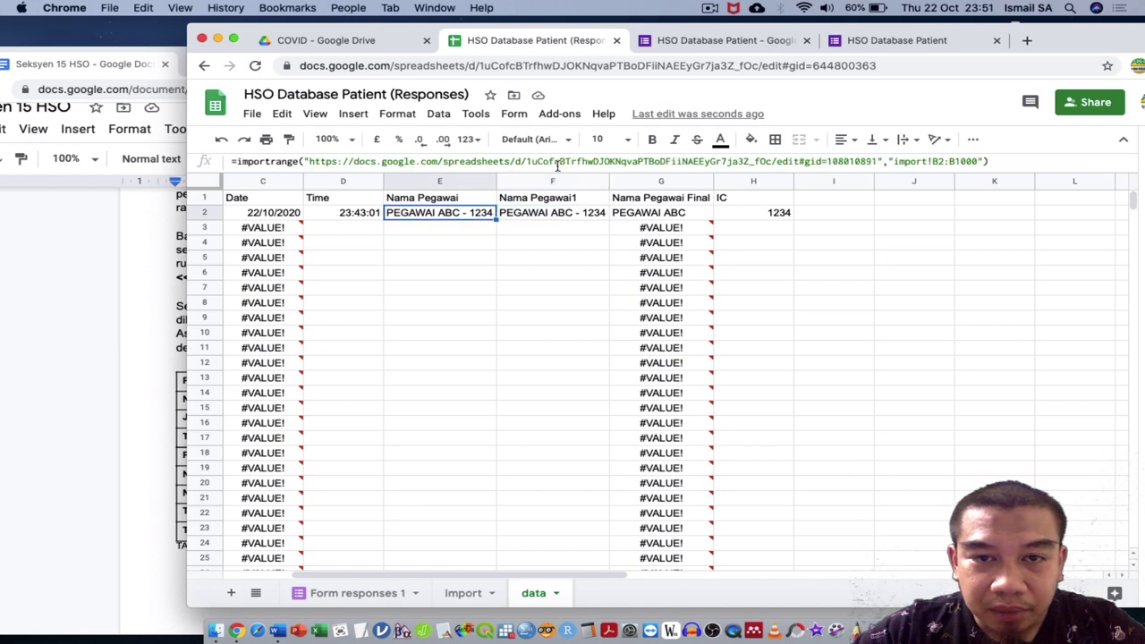
pyautogui.tripleClick(556, 166)
pyautogui.press('super+c')
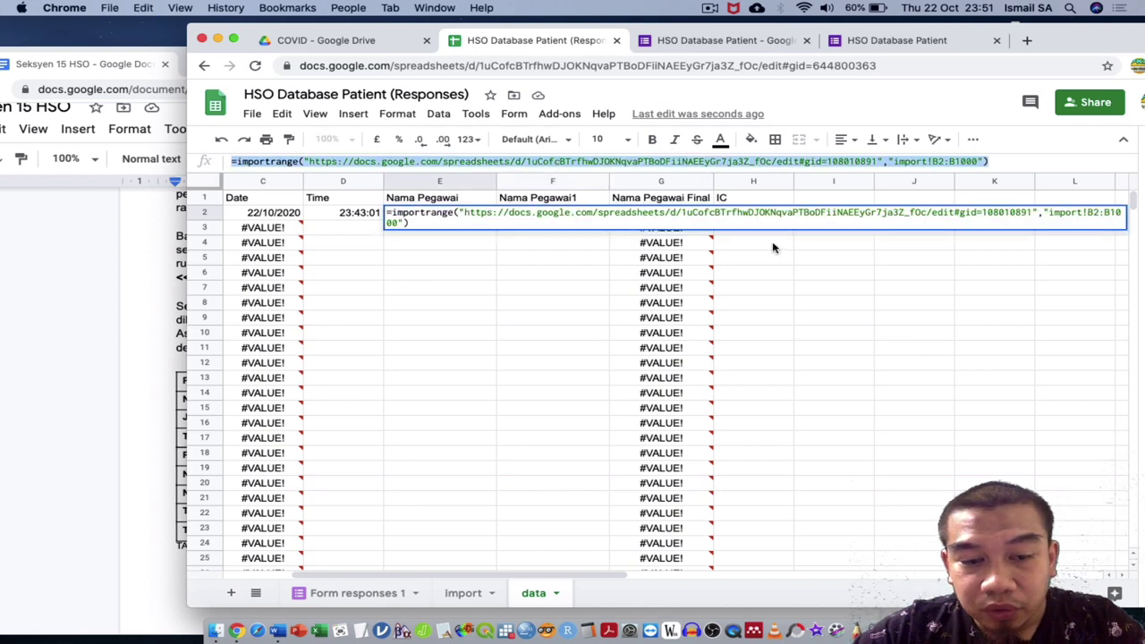
pyautogui.press('Escape')
pyautogui.click(827, 200)
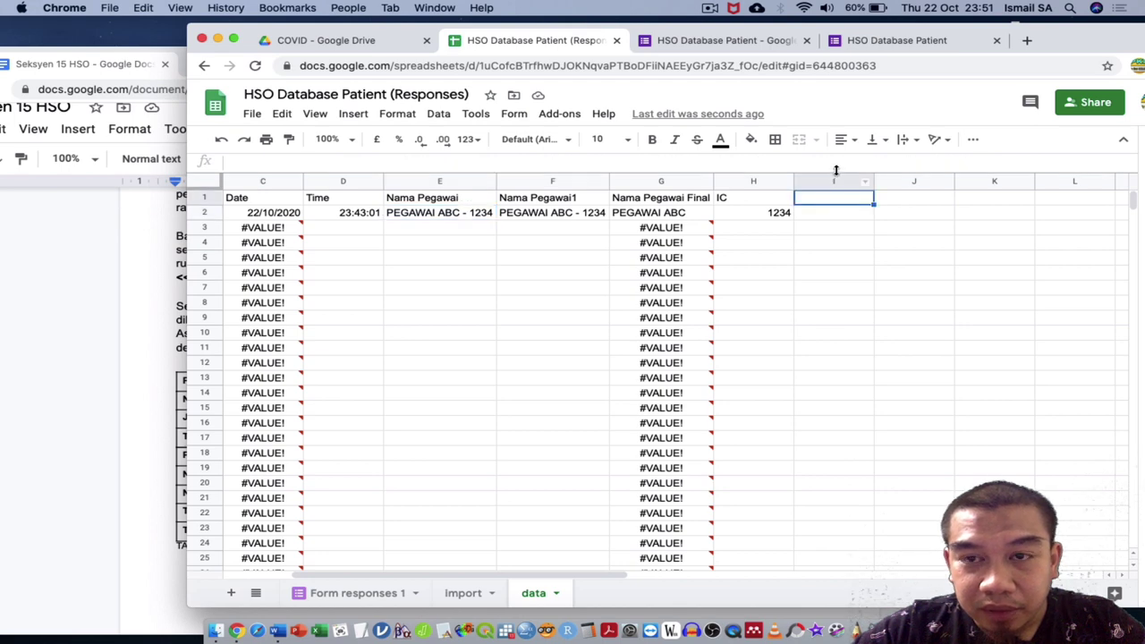
pyautogui.press('super+v')
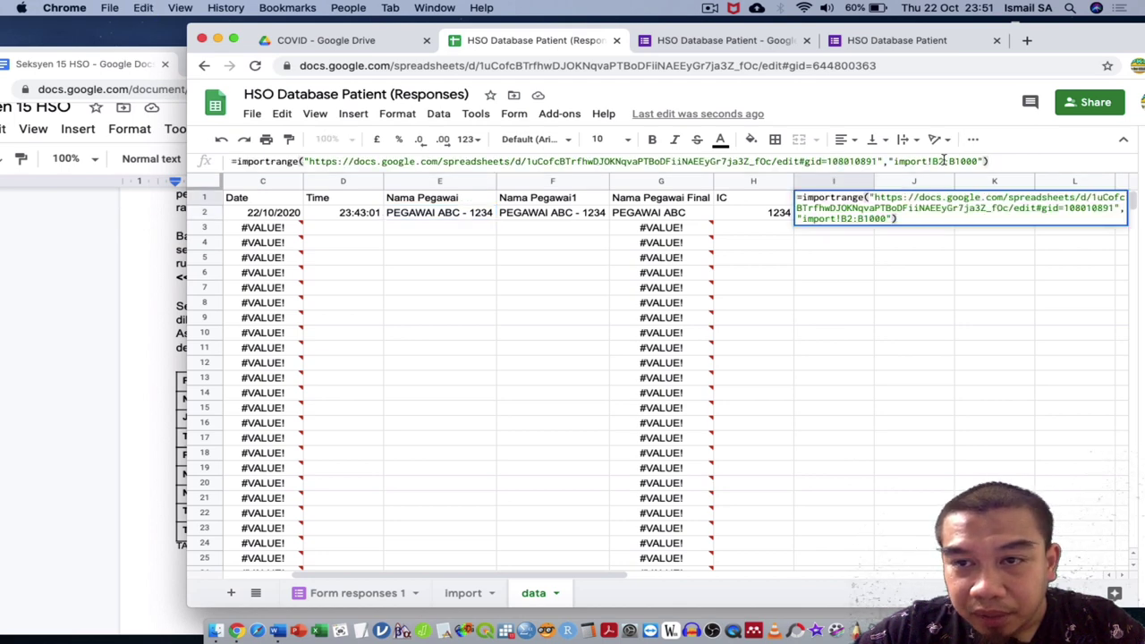
# Step: Change the imported range in cell I1's formula to import!C:I
pyautogui.click(945, 161)
pyautogui.press('BackSpace')
pyautogui.press('BackSpace')
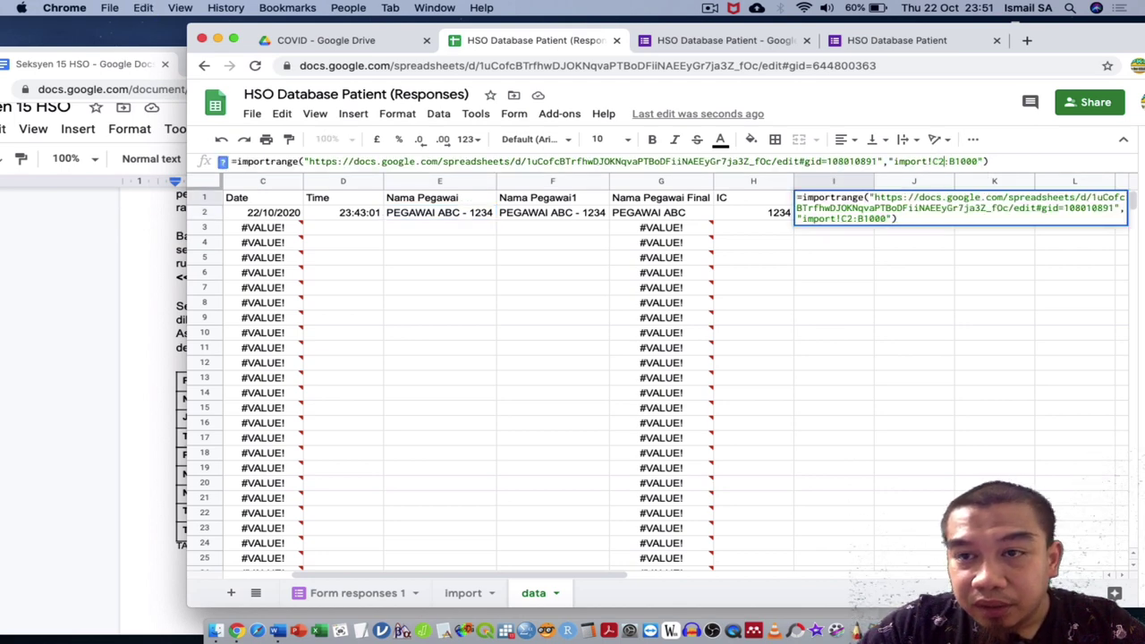
pyautogui.write('C')
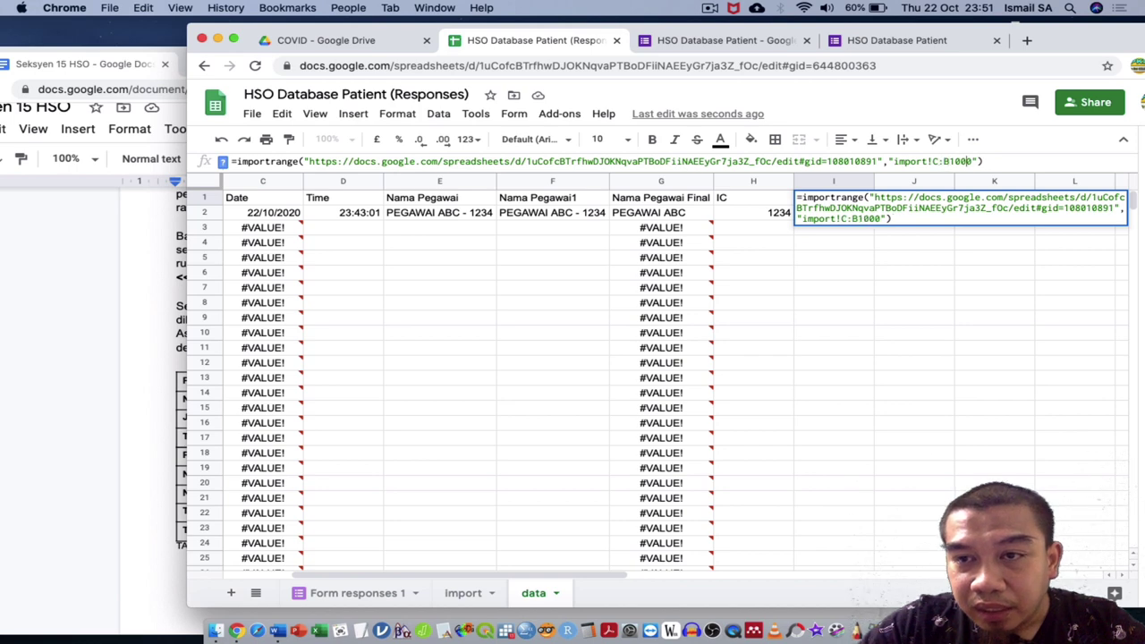
pyautogui.press('BackSpace')
pyautogui.press('BackSpace')
pyautogui.press('BackSpace')
pyautogui.press('BackSpace')
pyautogui.press('BackSpace')
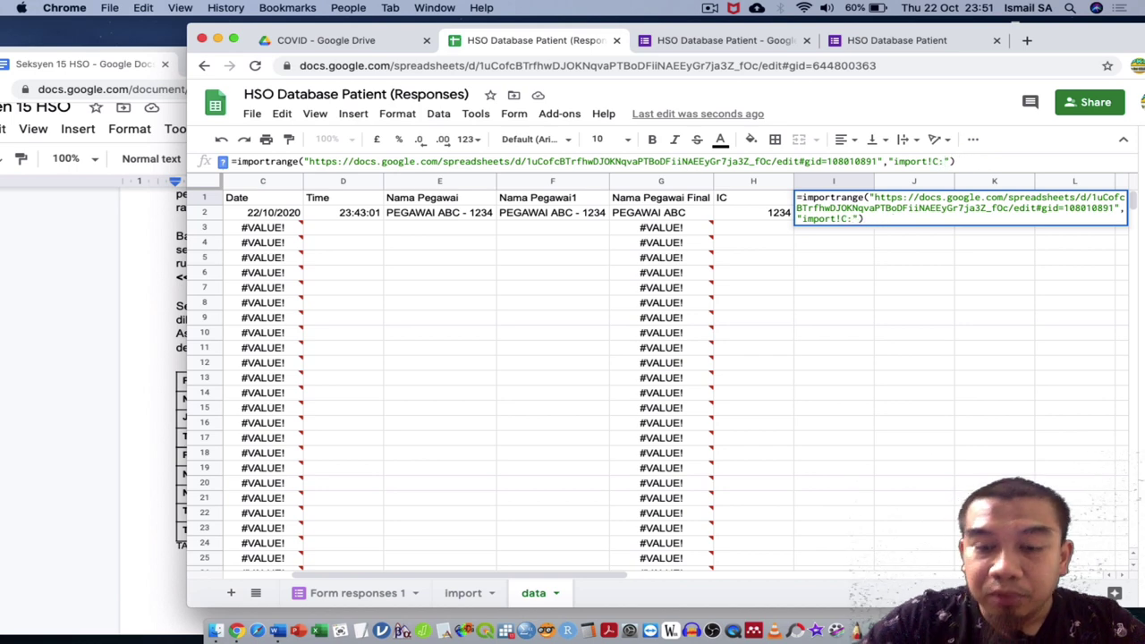
pyautogui.write('I')
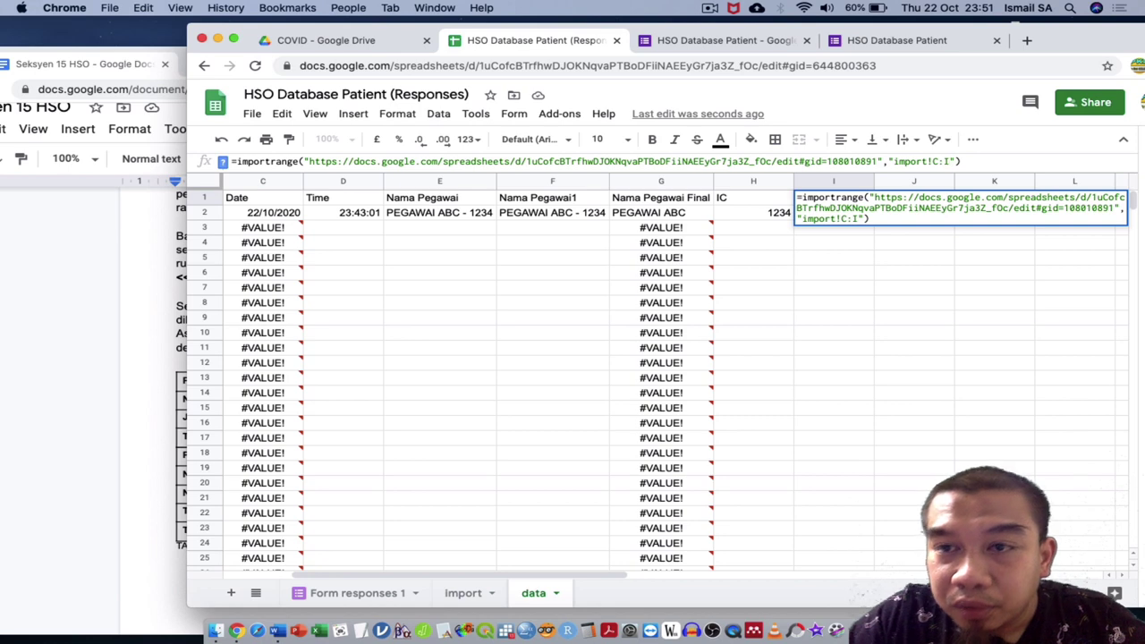
pyautogui.press('Return')
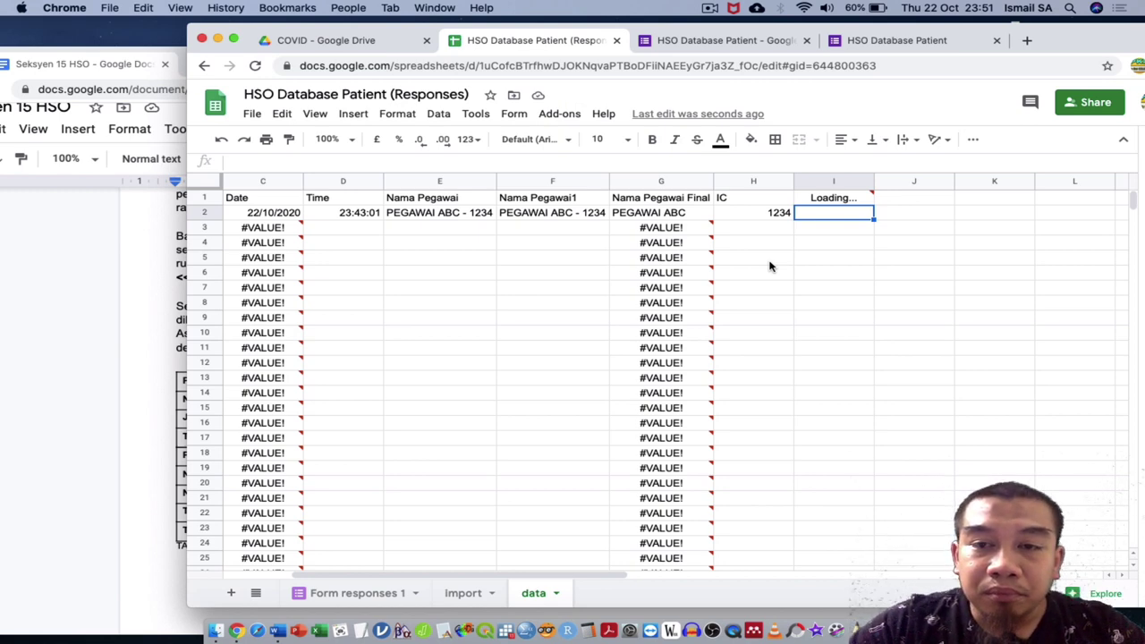
# Step: Widen the TARIKH MULA column N to fit its full date and time
pyautogui.hscroll(2, 769, 266)
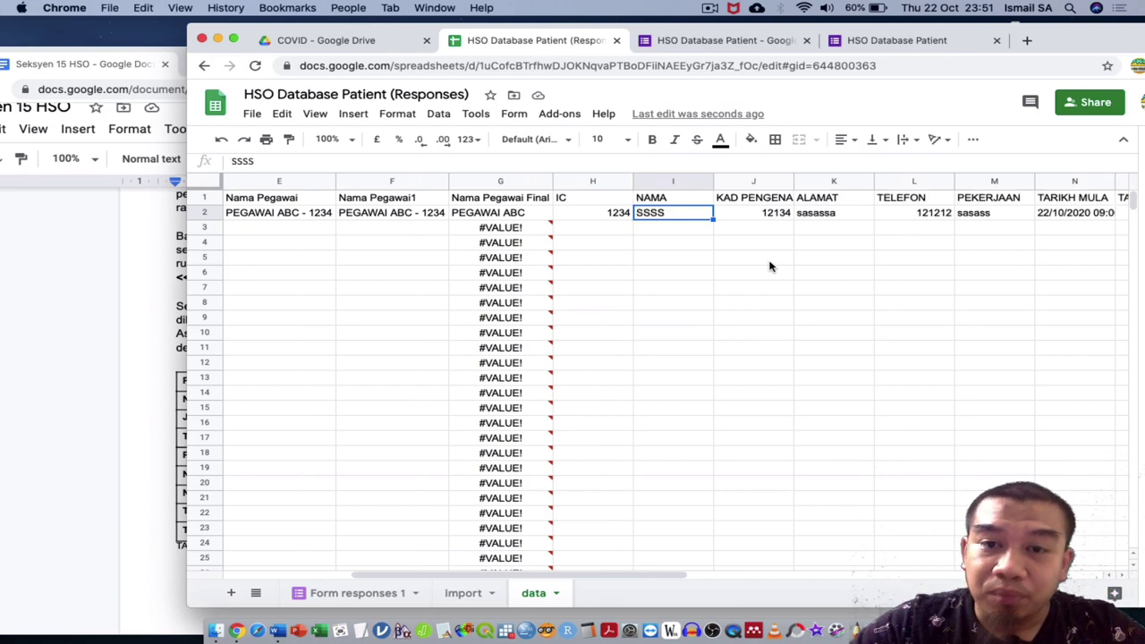
pyautogui.hscroll(3, 769, 265)
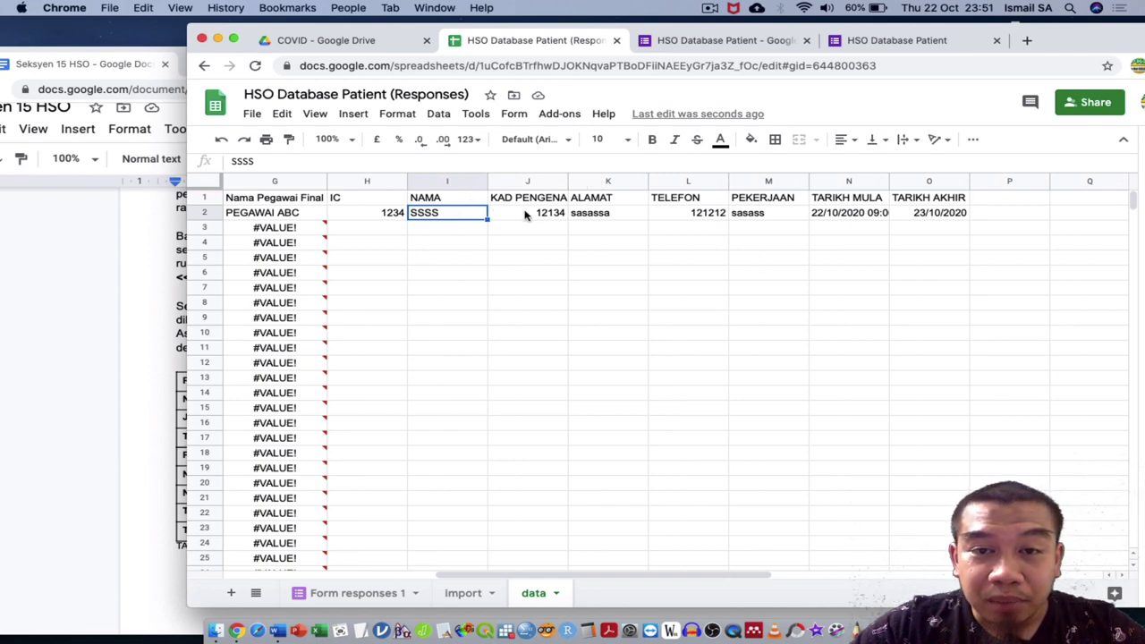
pyautogui.click(832, 219)
pyautogui.doubleClick(889, 182)
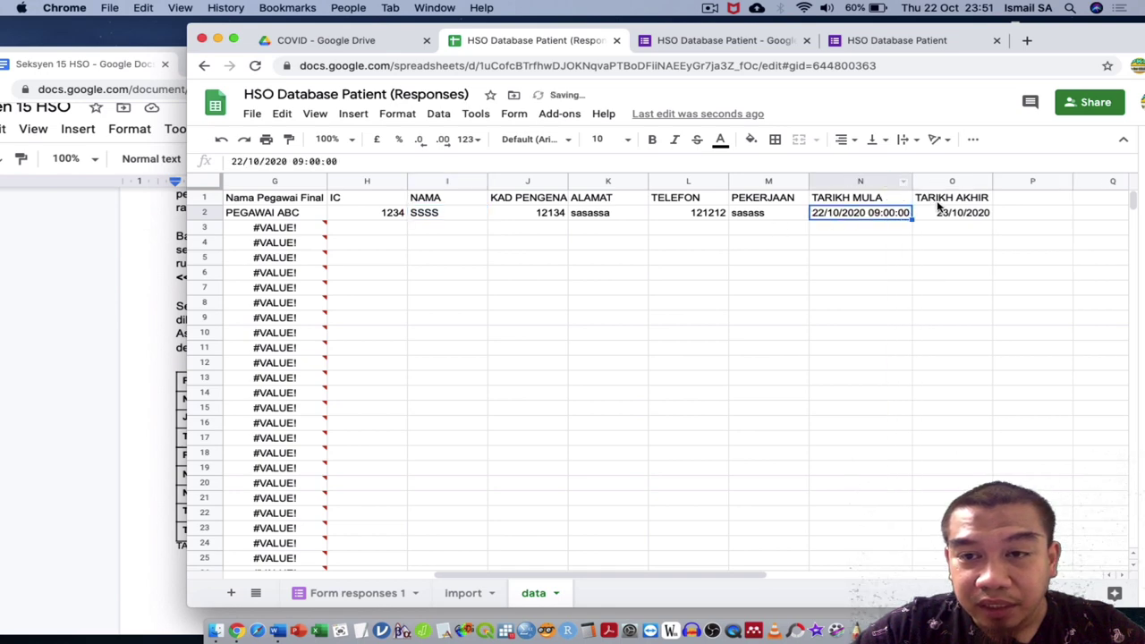
# Step: Add the heading TARIKH MULA1 in P1, make P2 reference N2, and widen column P to fit its content
pyautogui.hscroll(3, 910, 248)
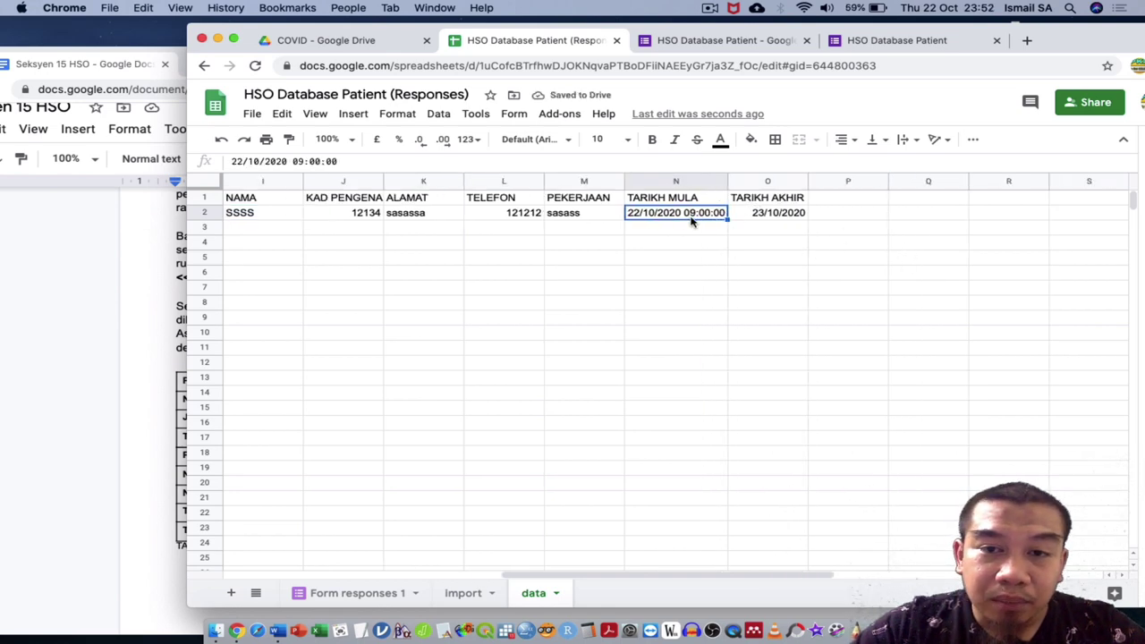
pyautogui.click(832, 205)
pyautogui.write('TAR')
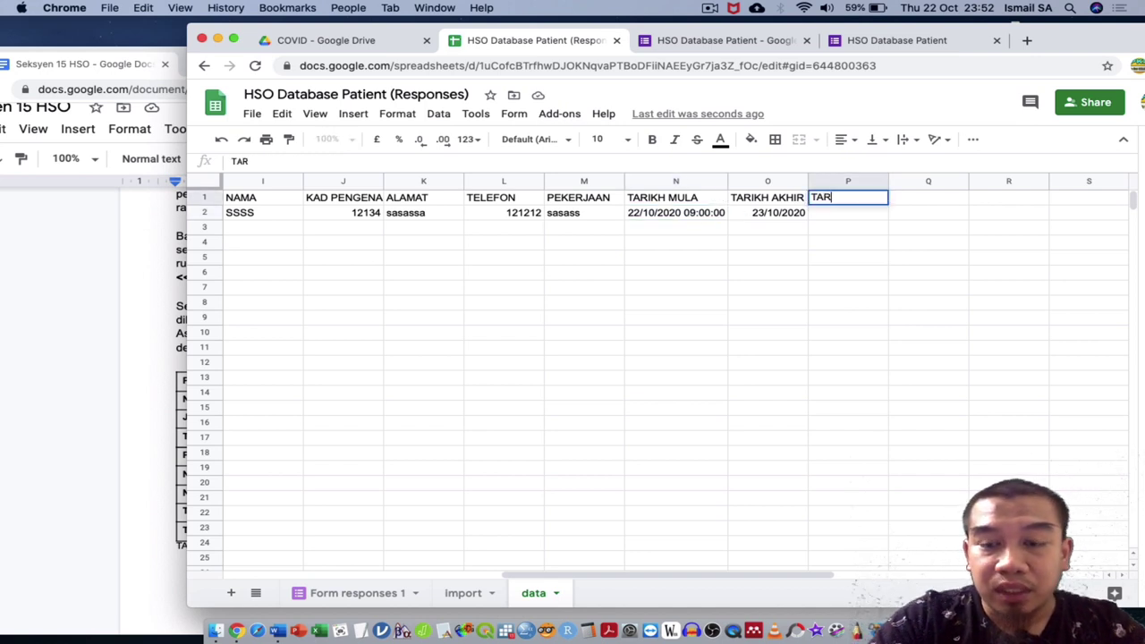
pyautogui.write('IKH MULA1')
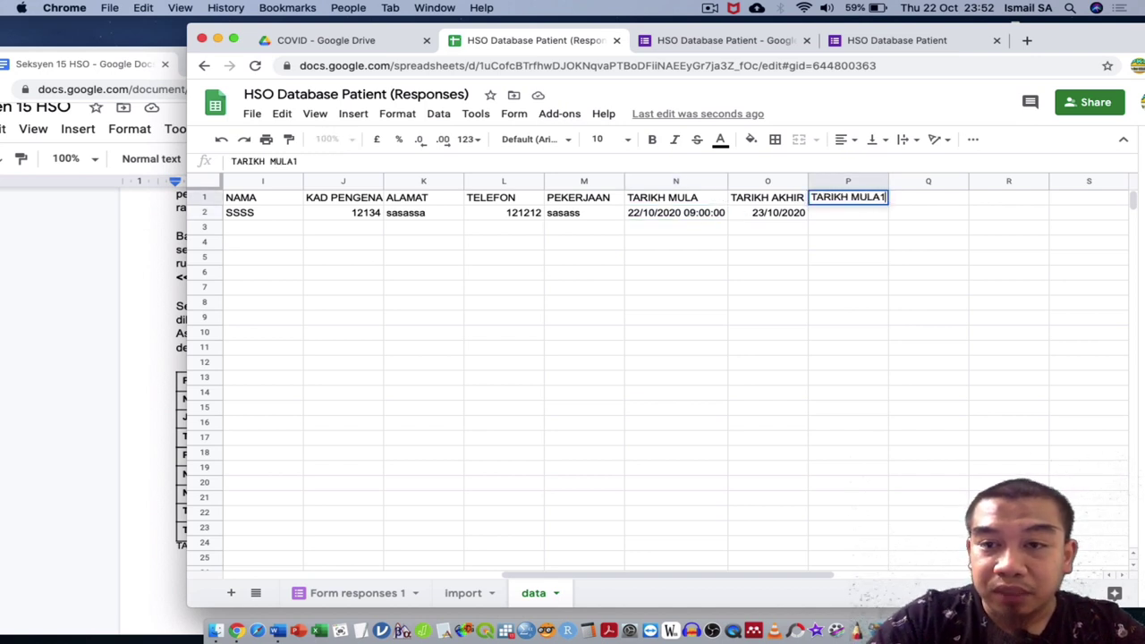
pyautogui.press('Return')
pyautogui.write('=')
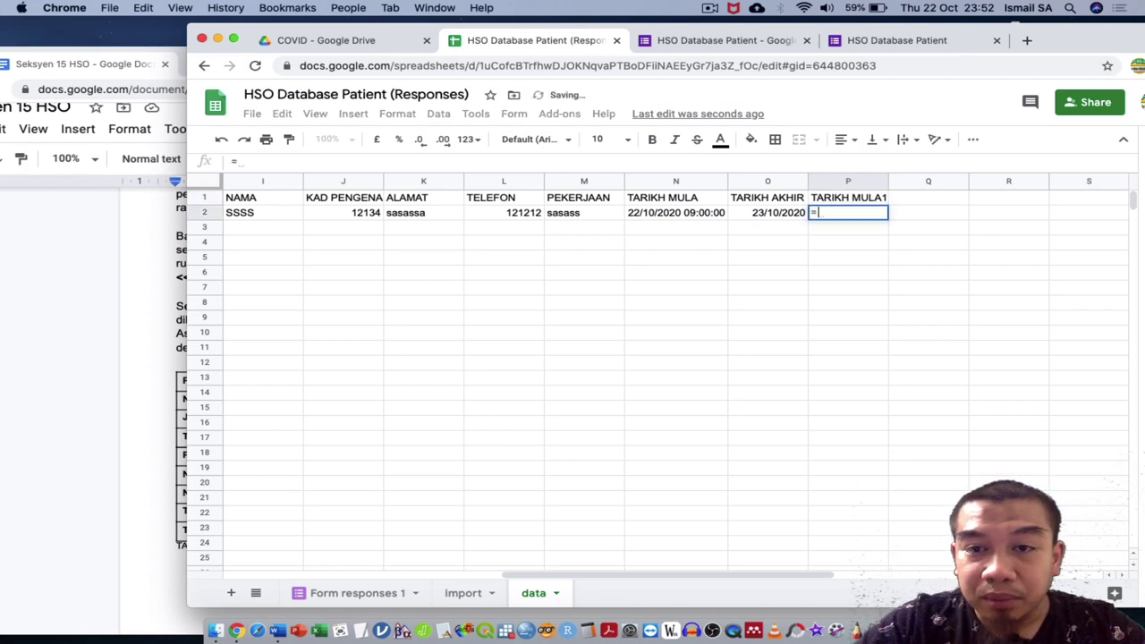
pyautogui.click(712, 215)
pyautogui.press('Return')
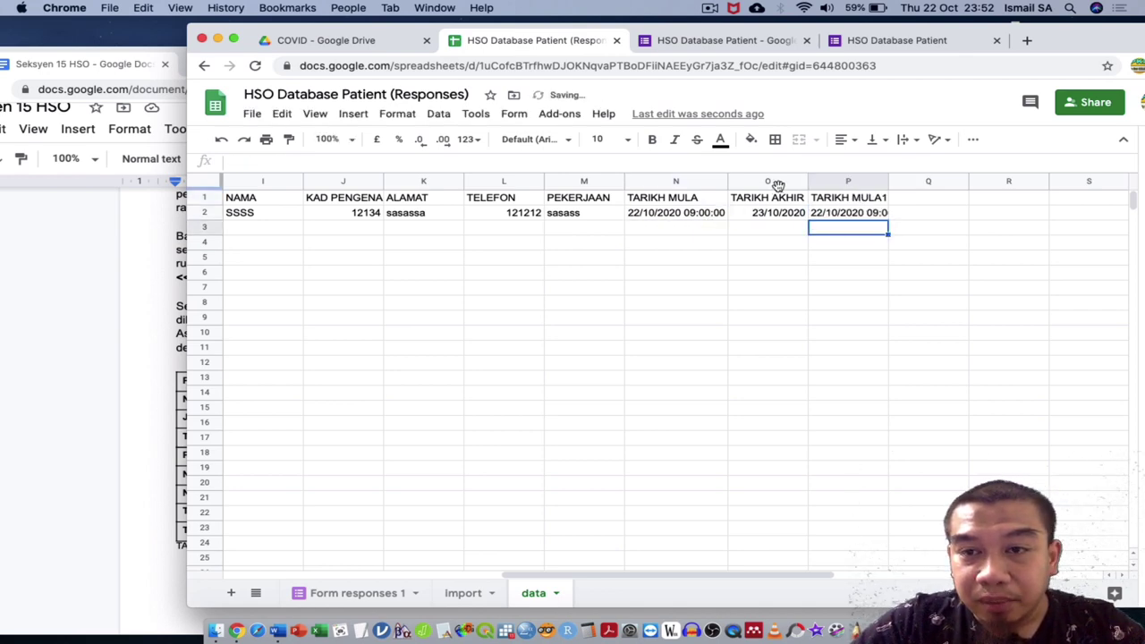
pyautogui.doubleClick(889, 179)
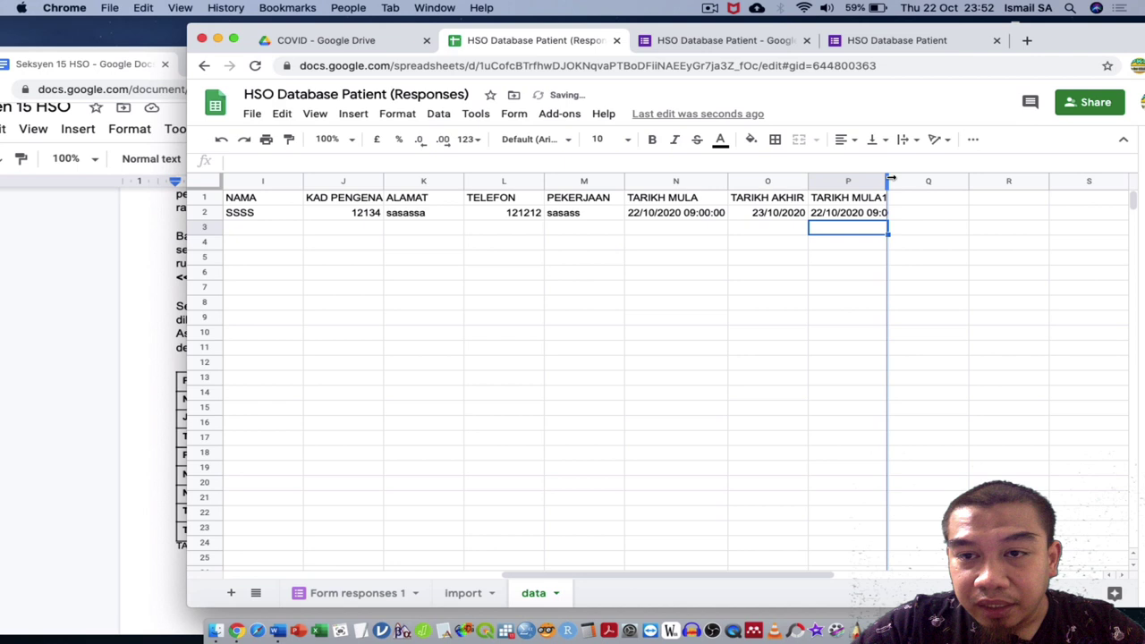
# Step: Enter the headings TARIKH MULA FINAL in Q1 and TARIKH AKHIR FINAL in R1, widening column Q to fit
pyautogui.click(930, 198)
pyautogui.write('TARIKH')
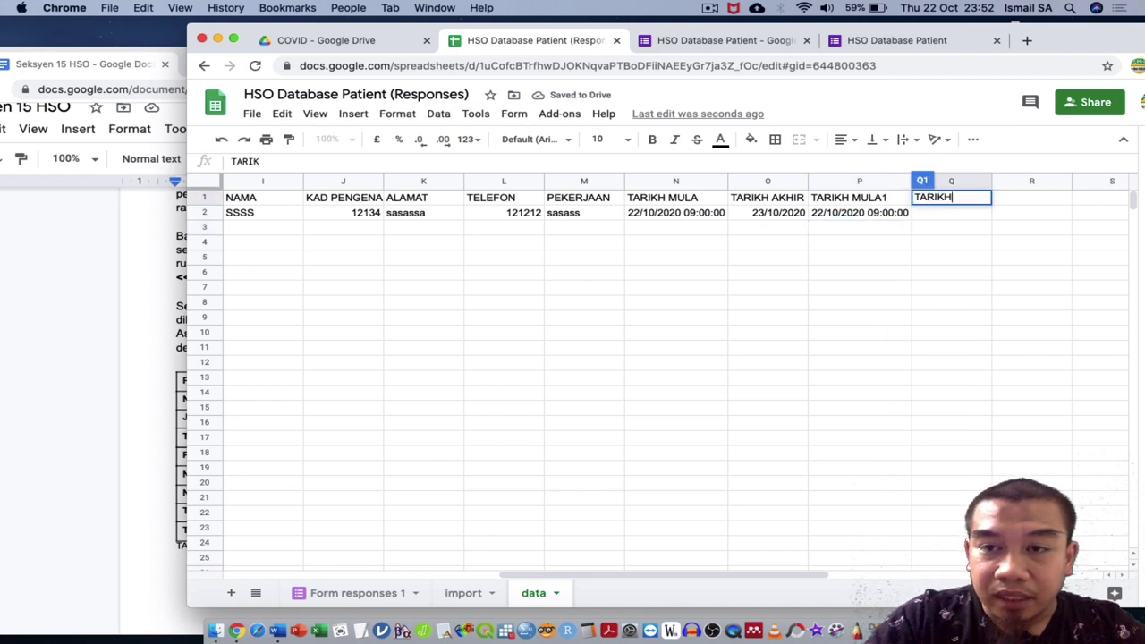
pyautogui.write(' MULA FINAL')
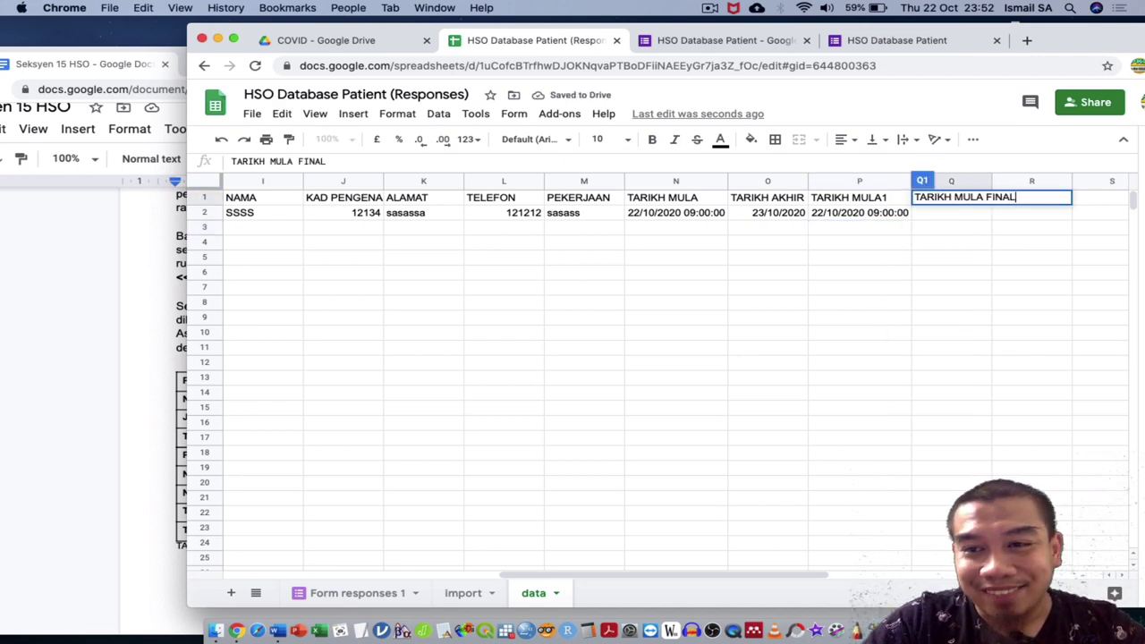
pyautogui.press('Tab')
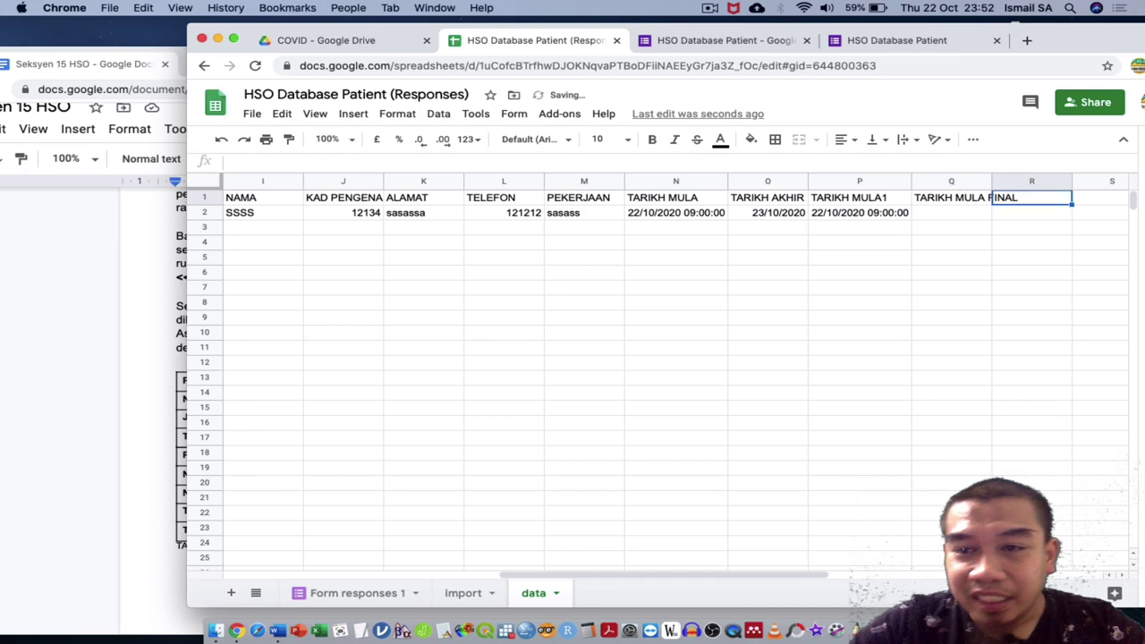
pyautogui.doubleClick(991, 182)
pyautogui.write('TAR')
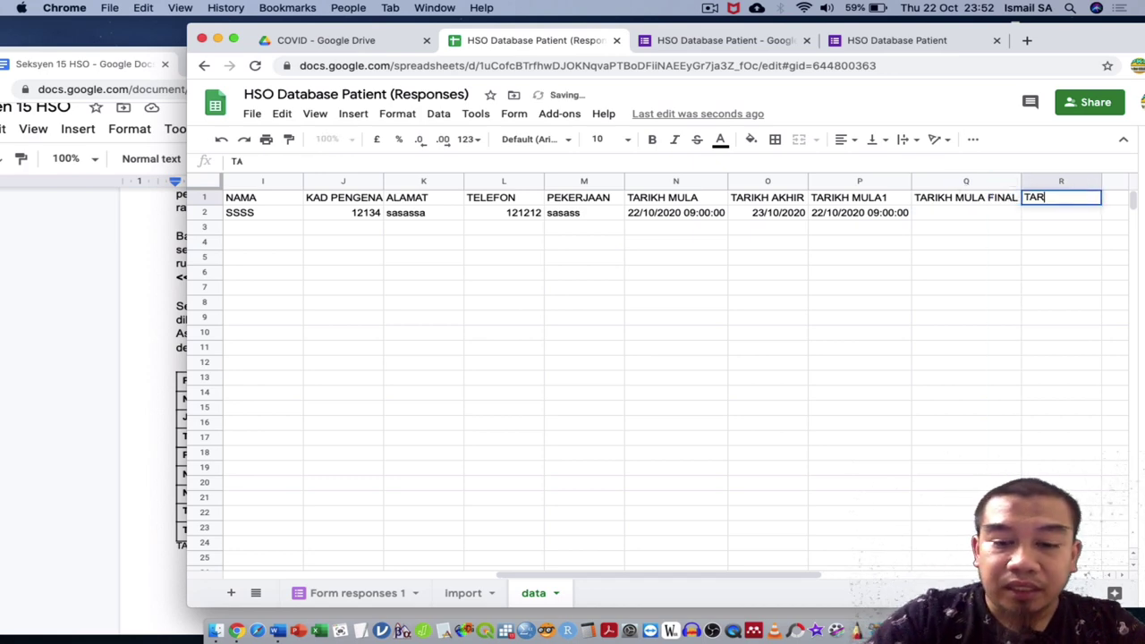
pyautogui.write('IKH AKHIR FINAL')
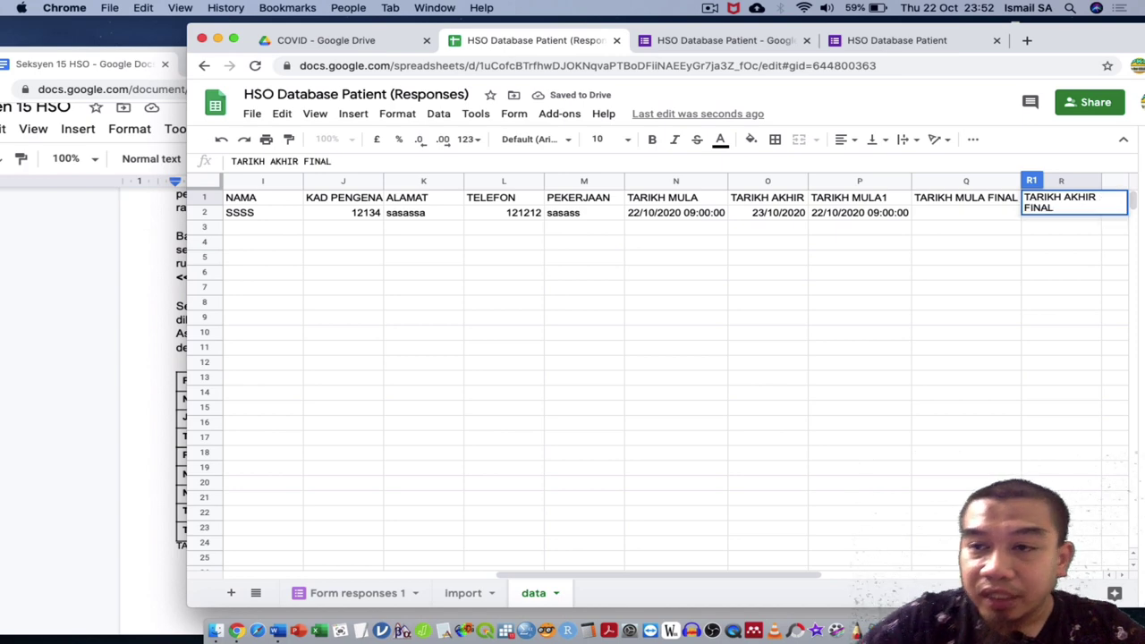
pyautogui.press('Return')
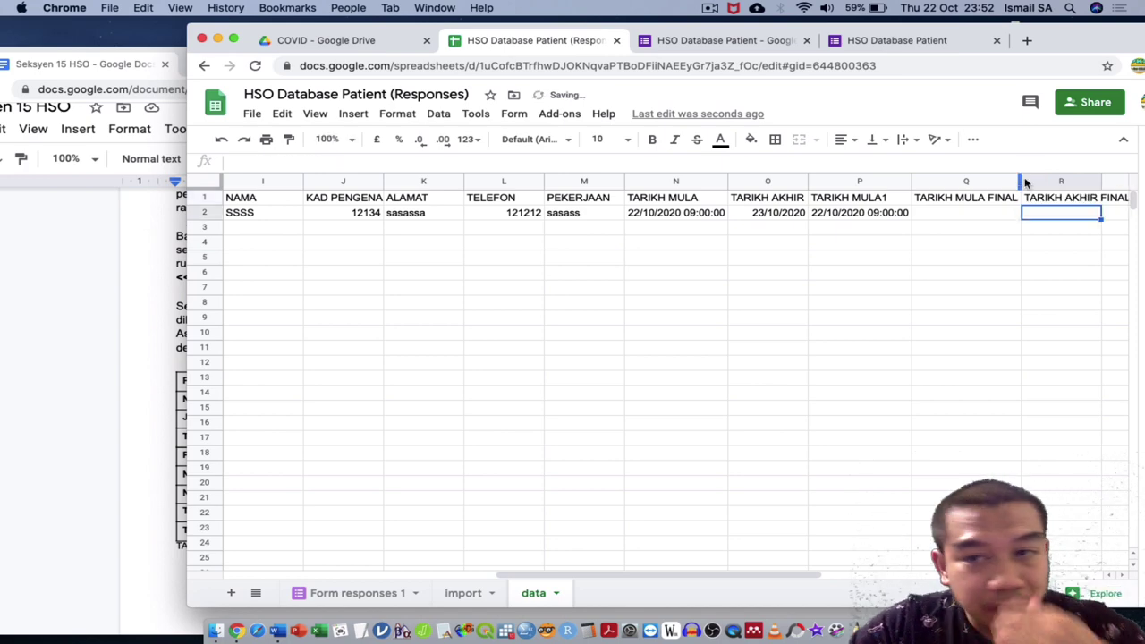
# Step: Enter the formula =split(P2," ") in Q2 to split the TARIKH MULA1 value at the space
pyautogui.hscroll(2, 917, 246)
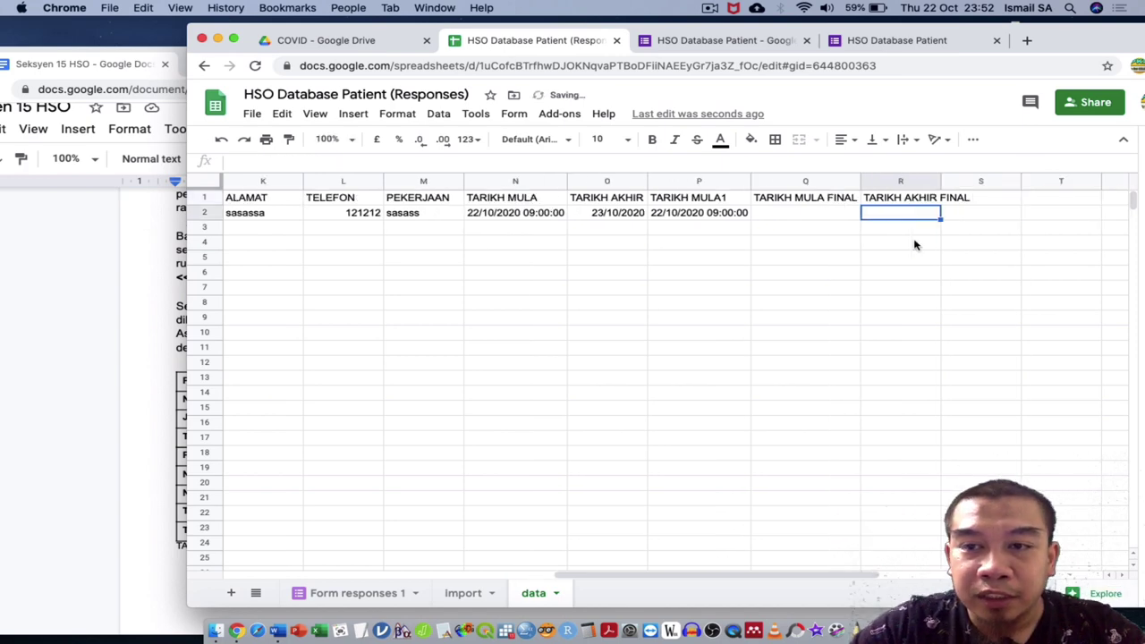
pyautogui.click(807, 215)
pyautogui.write('=')
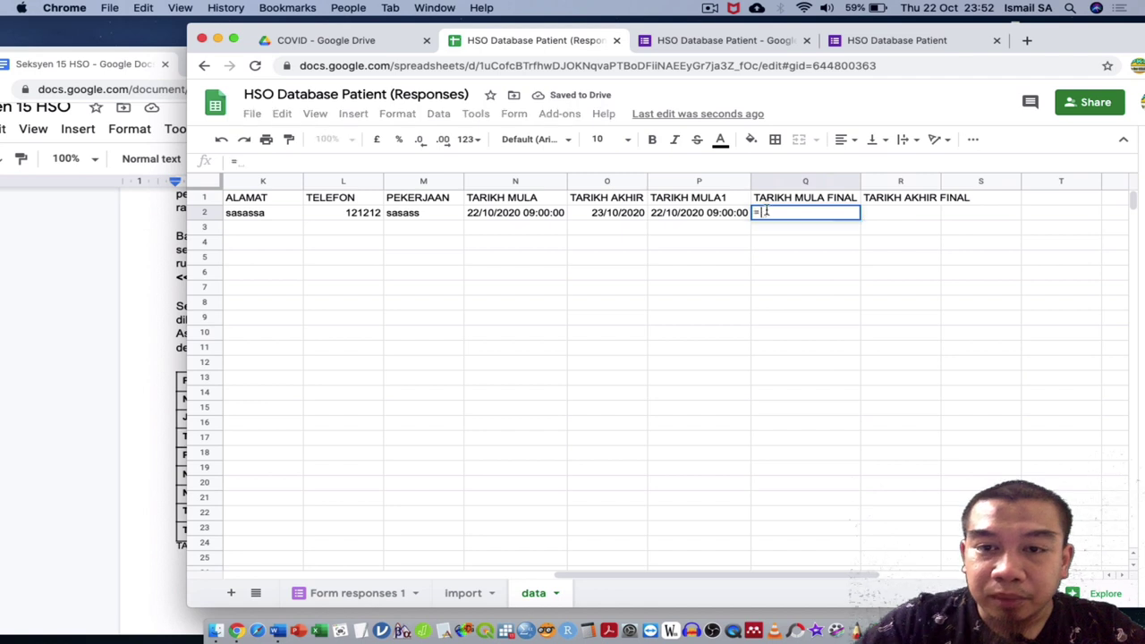
pyautogui.click(725, 216)
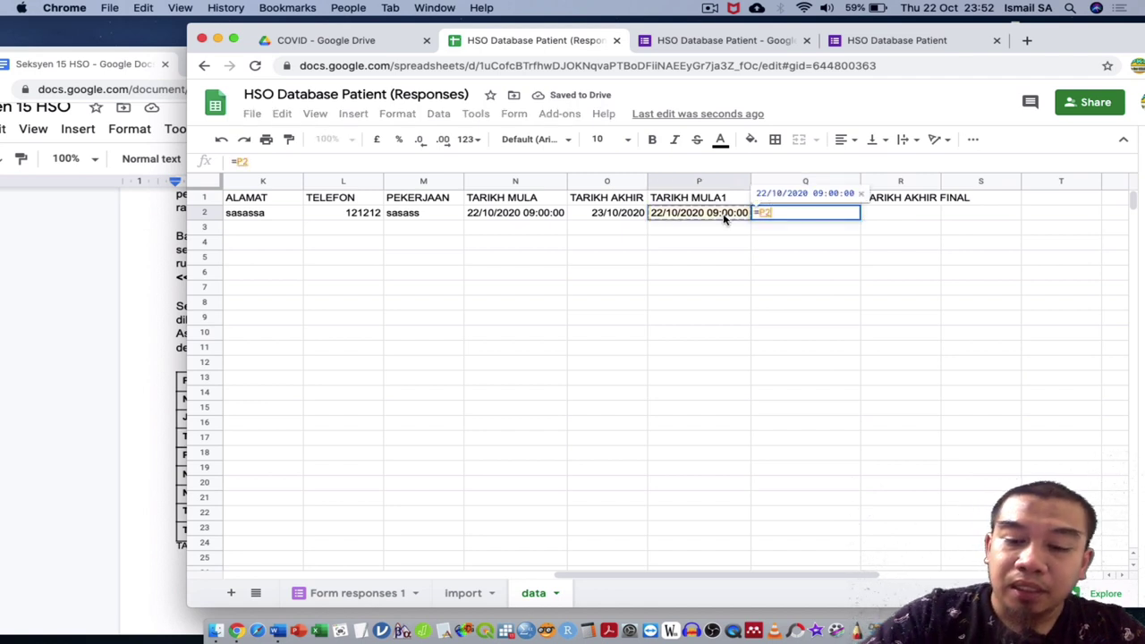
pyautogui.press('BackSpace')
pyautogui.press('BackSpace')
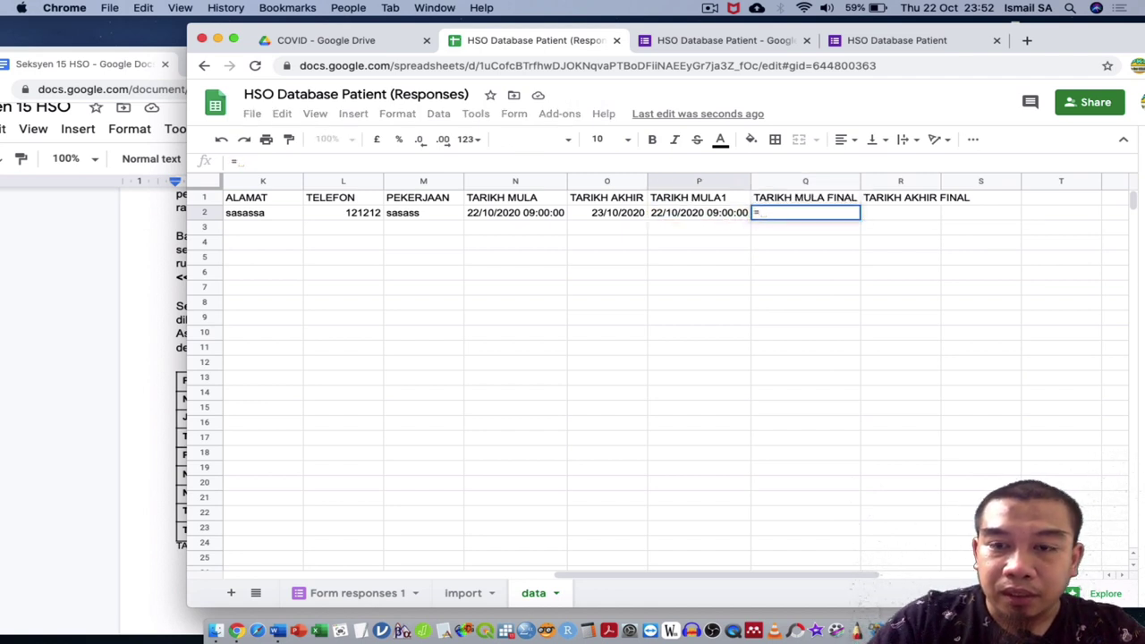
pyautogui.write('sp')
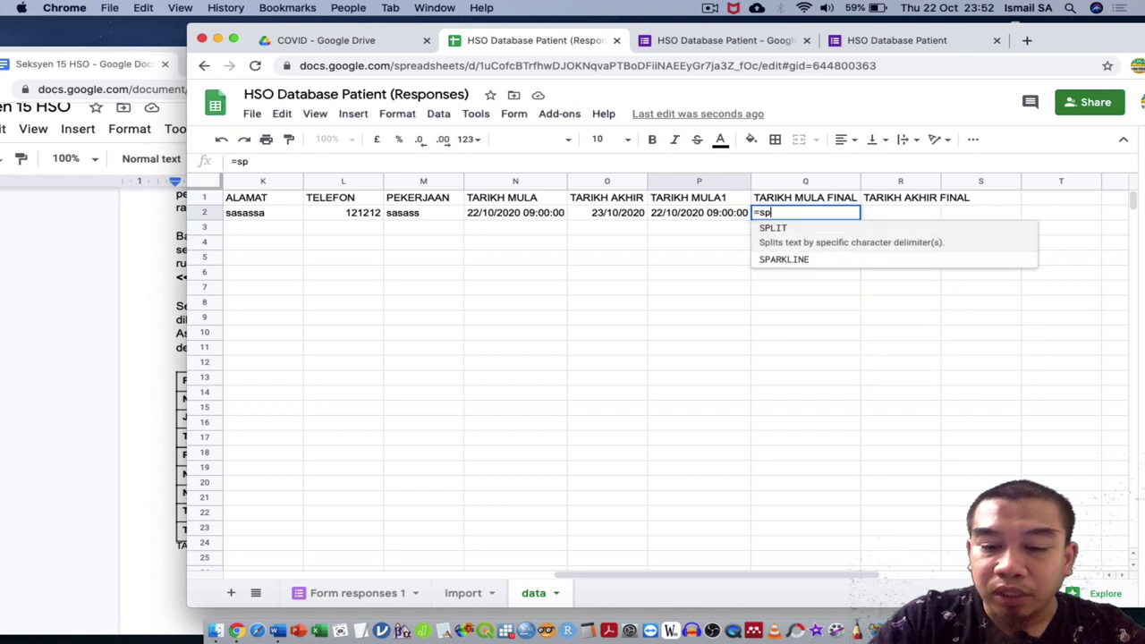
pyautogui.write('lit(')
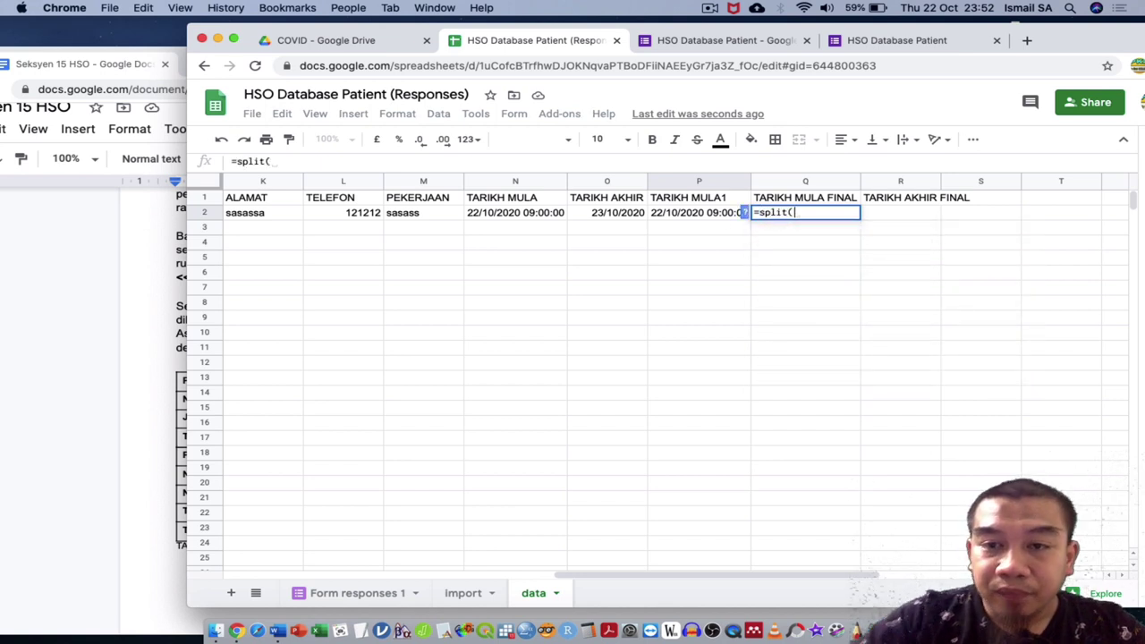
pyautogui.click(711, 215)
pyautogui.write(',""')
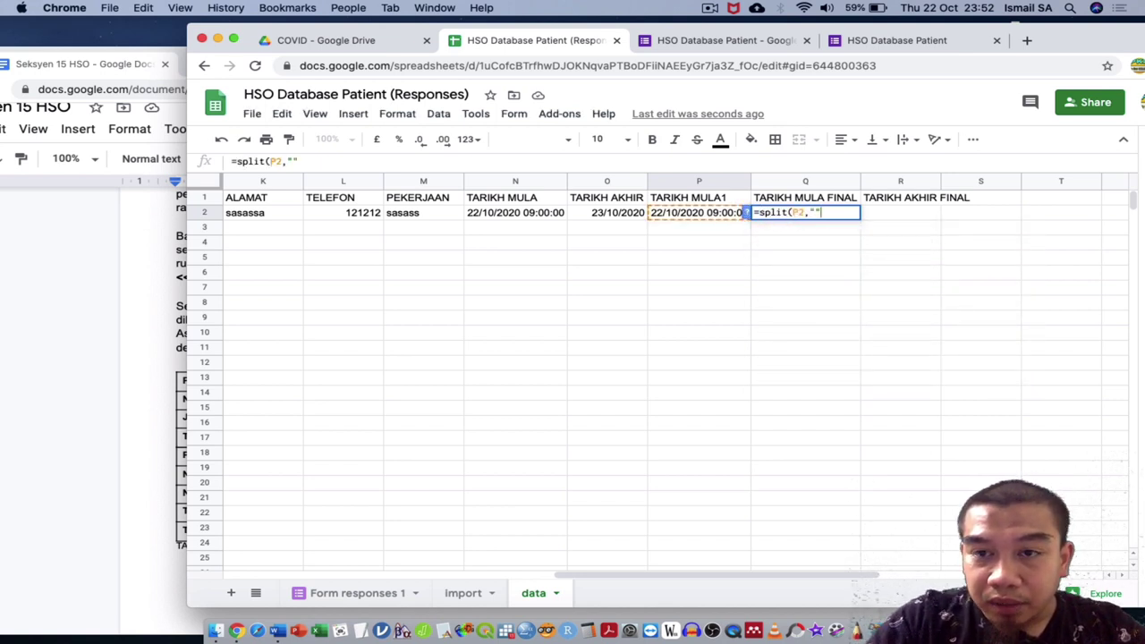
pyautogui.write(')')
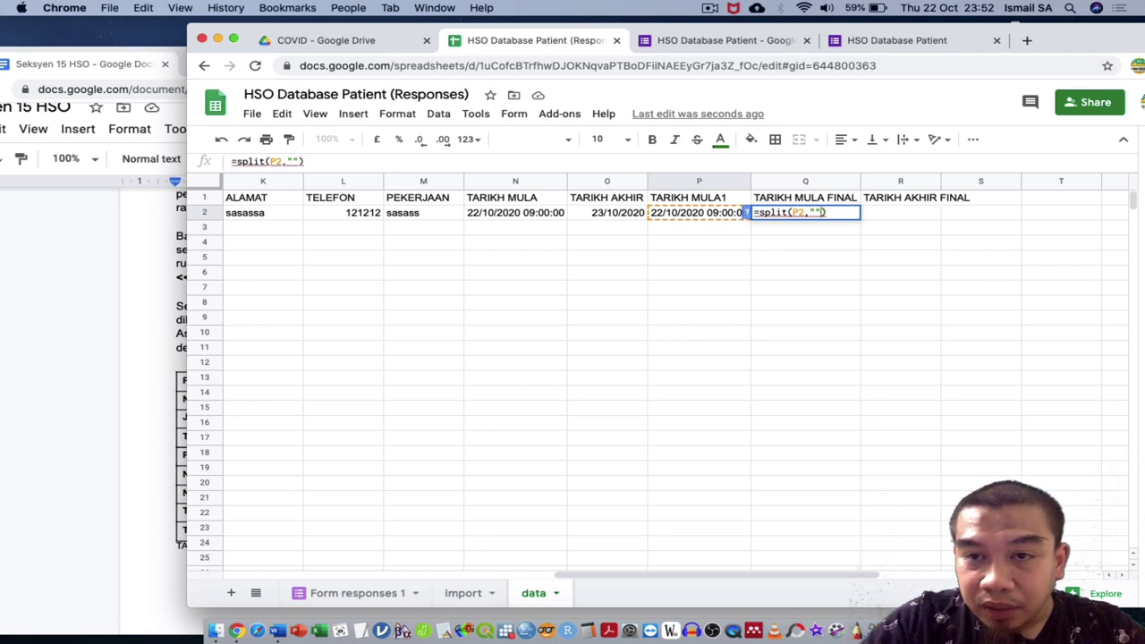
pyautogui.press('Left')
pyautogui.press('Left')
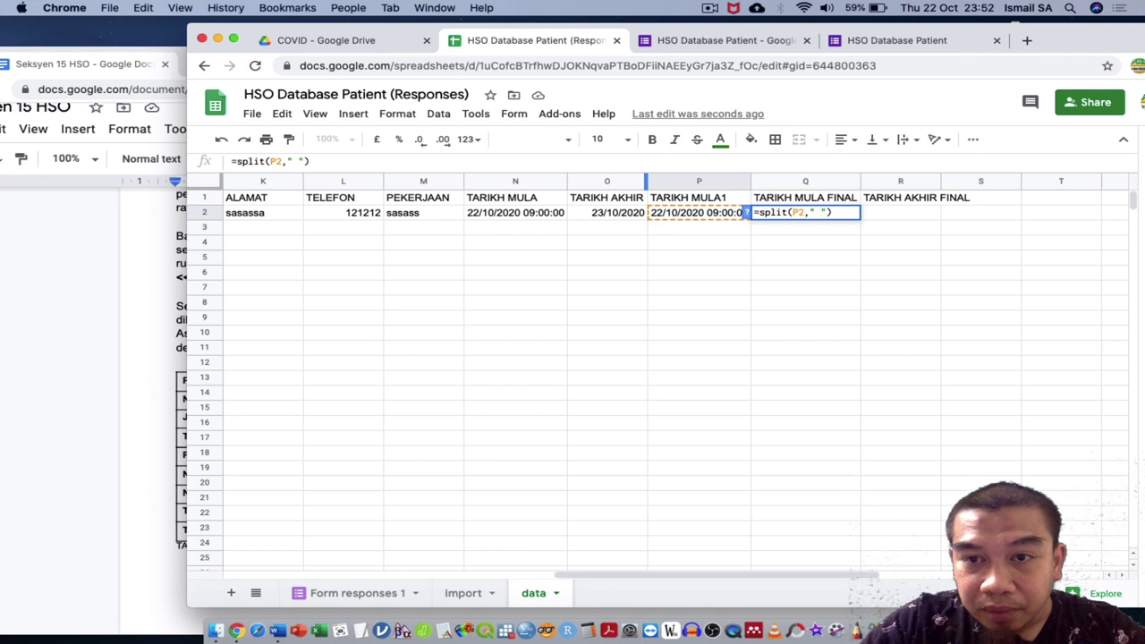
pyautogui.press('Return')
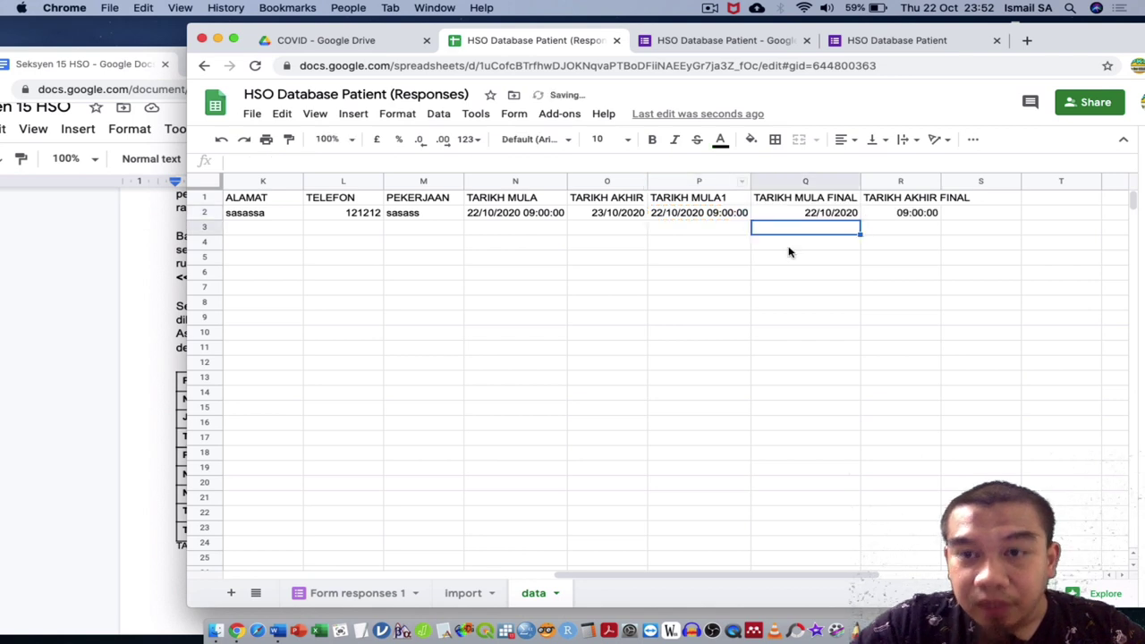
# Step: Copy the formulas in P2:Q2 and paste only the formulas into P3:Q1001
pyautogui.click(737, 212)
pyautogui.click(792, 215)
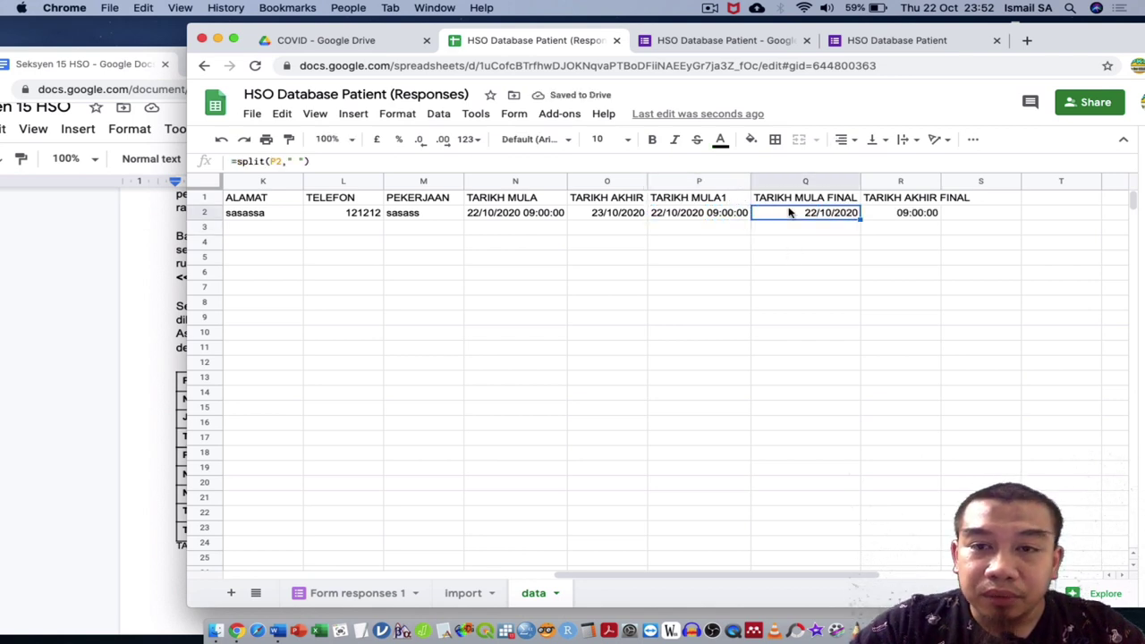
pyautogui.click(739, 214)
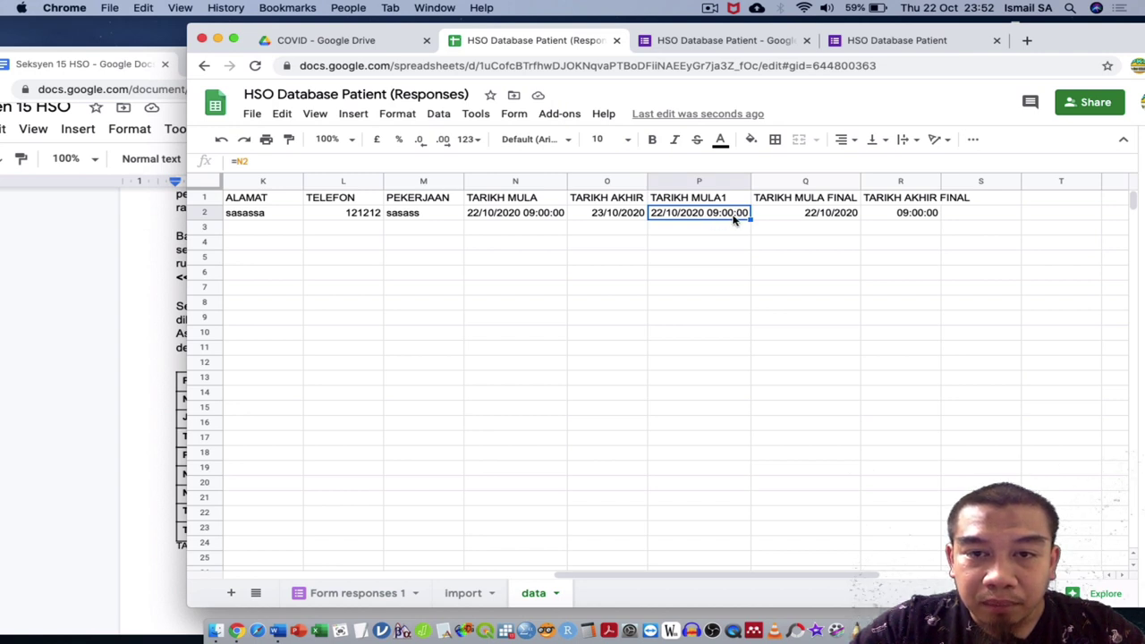
pyautogui.keyDown('shift'); pyautogui.click(778, 219); pyautogui.keyUp('shift')
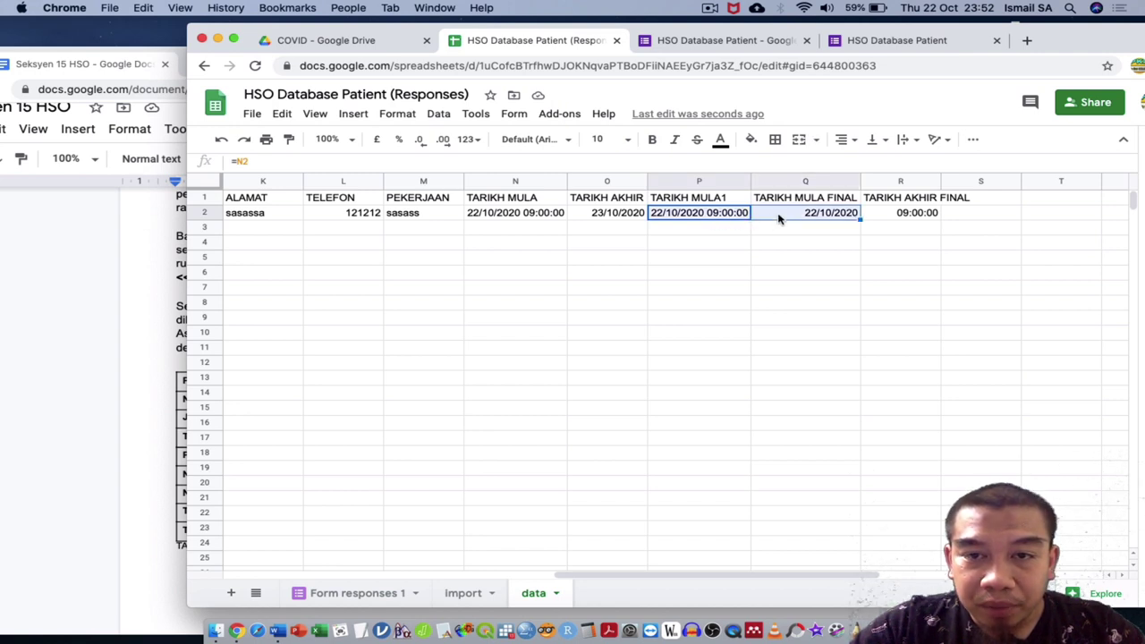
pyautogui.press('cmd+c')
pyautogui.click(732, 231)
pyautogui.hotkey('shift', 'Right')
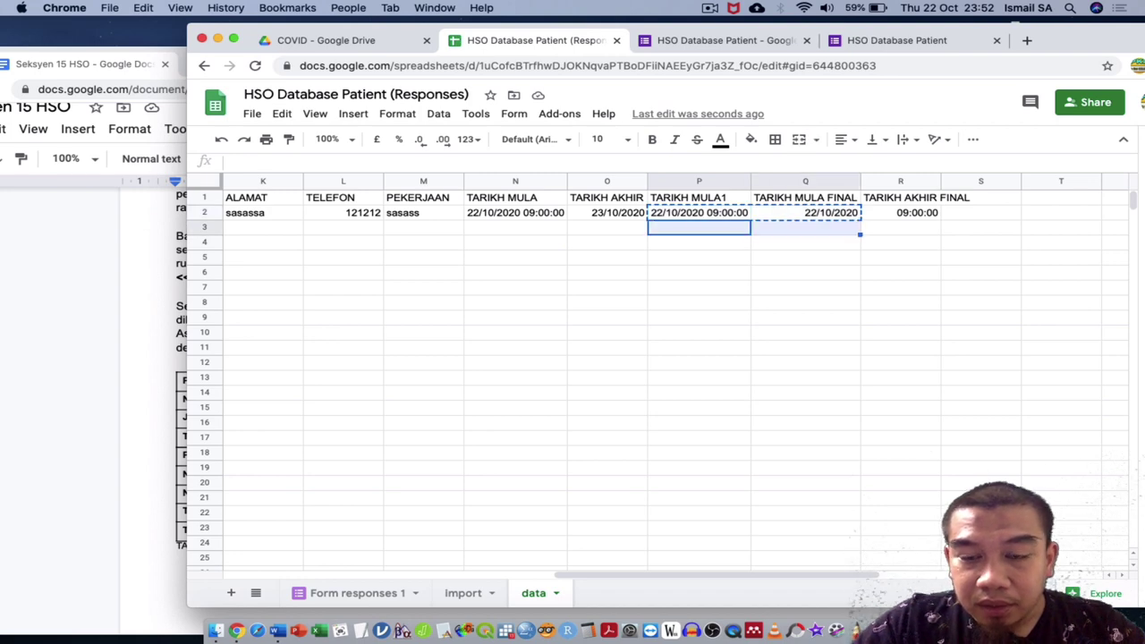
pyautogui.press('super+shift+Down')
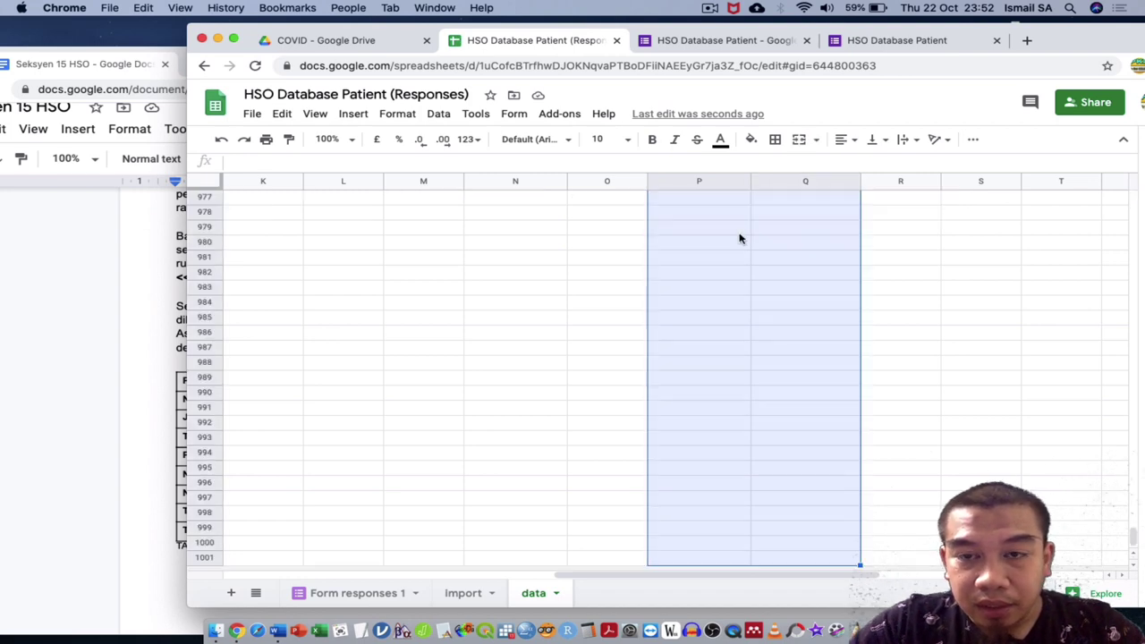
pyautogui.rightClick(764, 250)
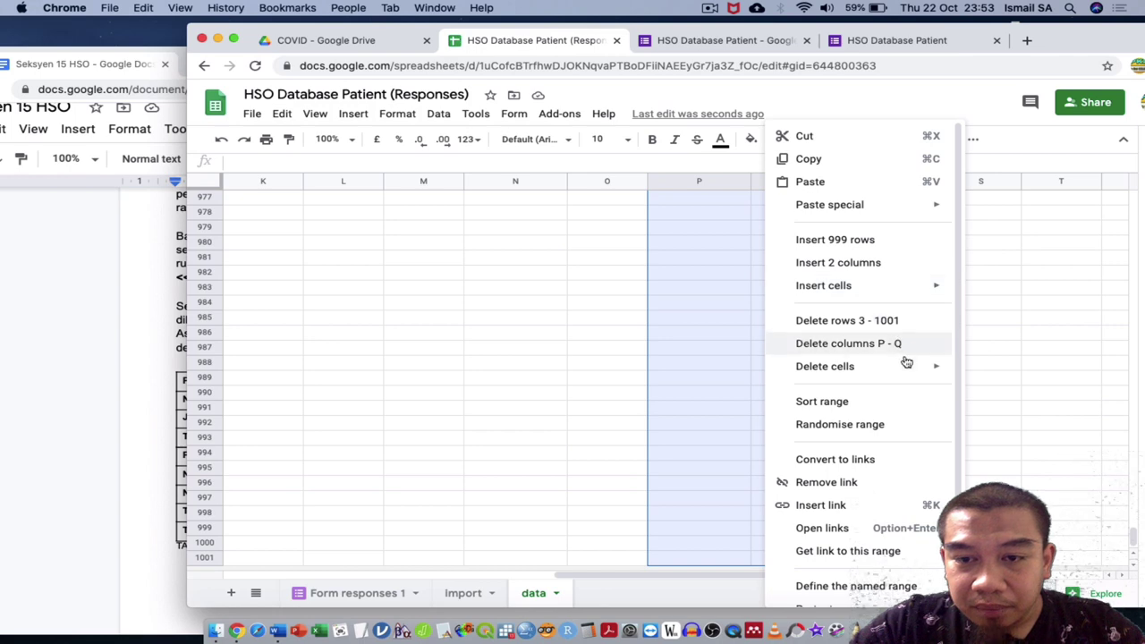
pyautogui.moveTo(909, 213)
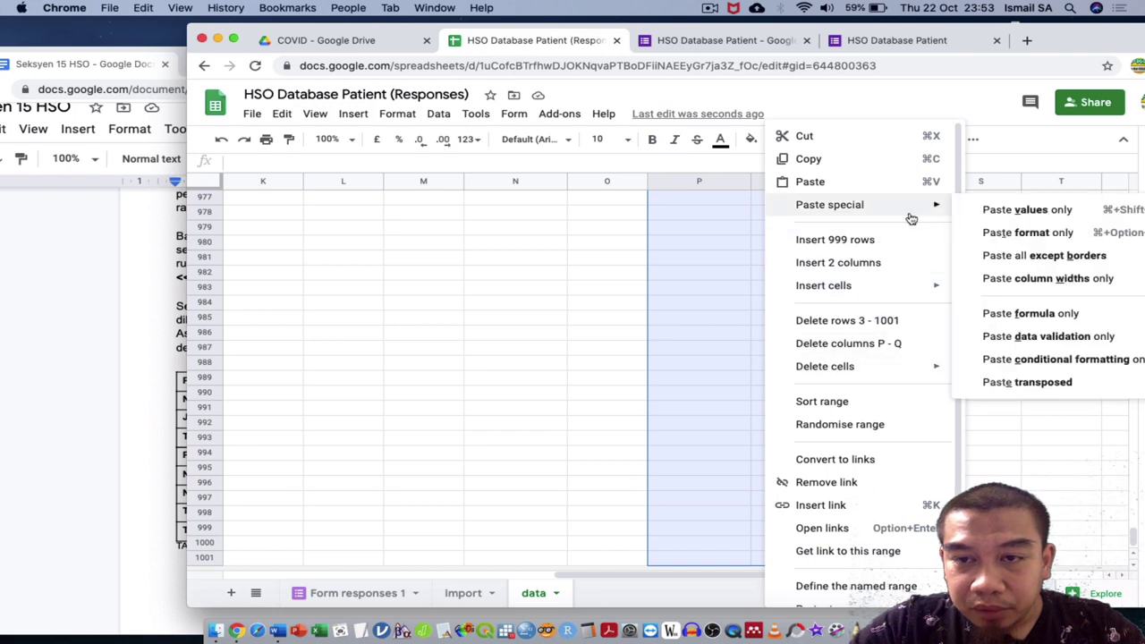
pyautogui.click(1028, 315)
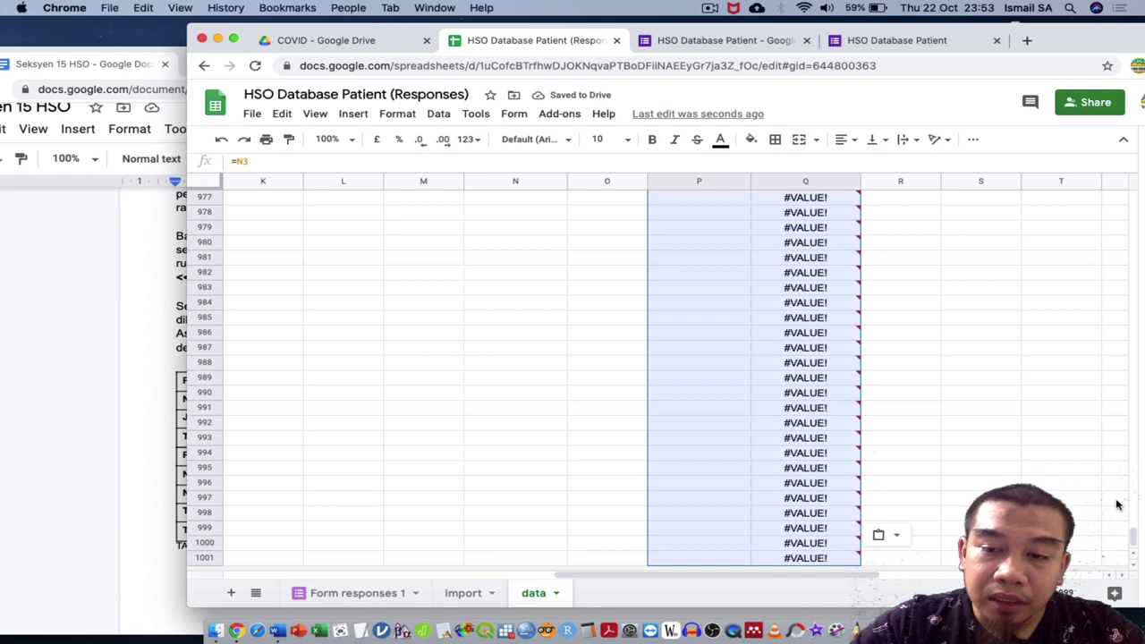
pyautogui.moveTo(1132, 534); pyautogui.dragTo(1133, 195)
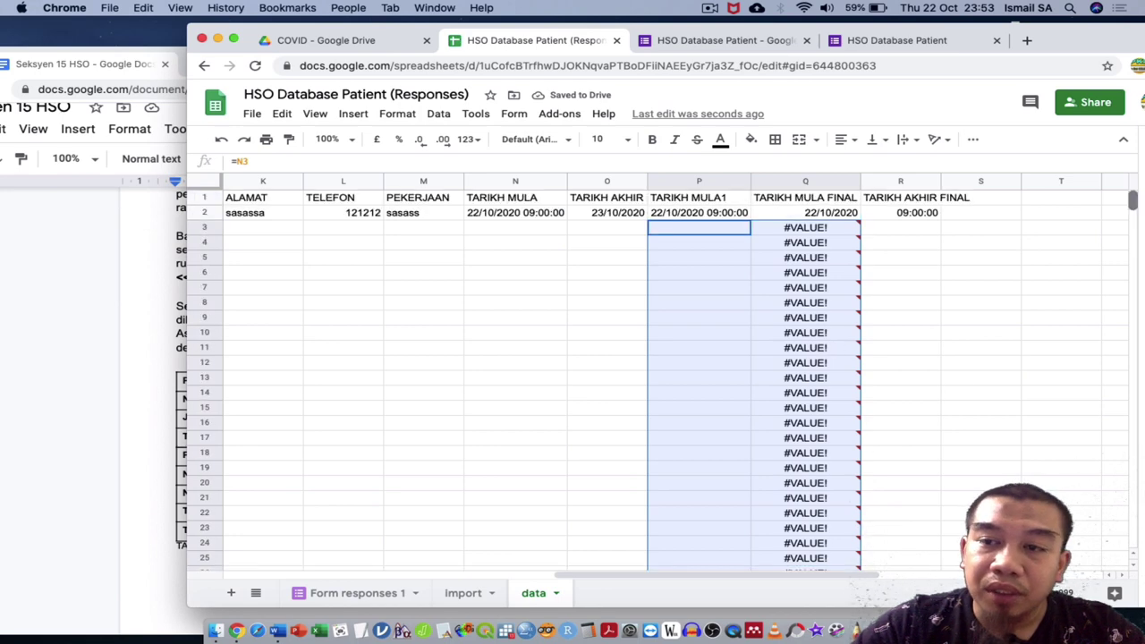
pyautogui.click(877, 236)
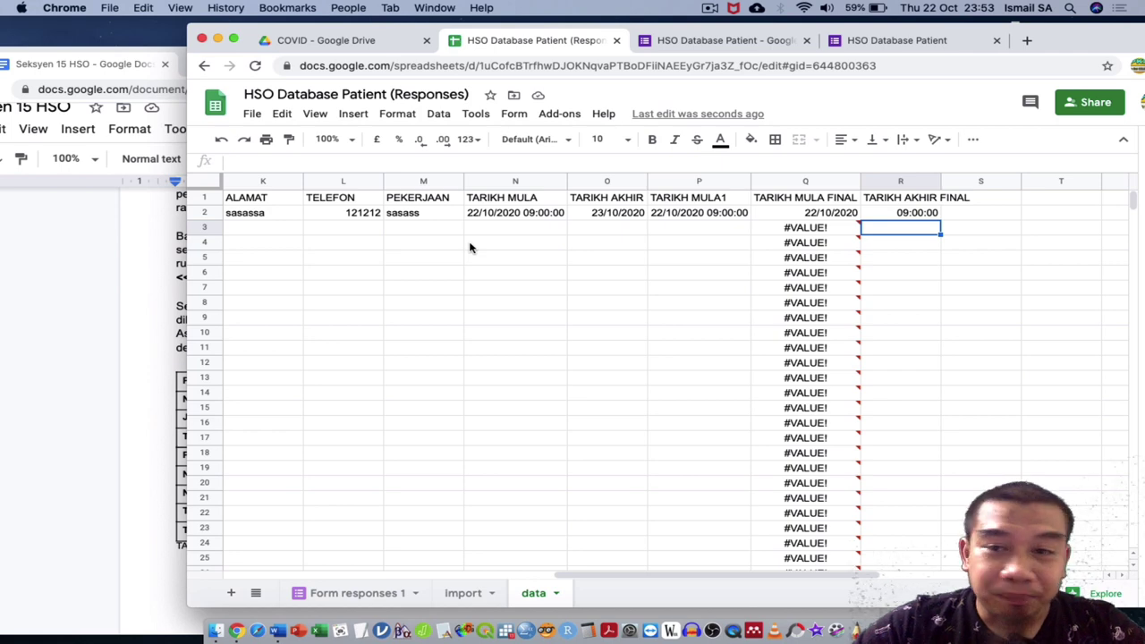
# Step: Review all the columns of the data sheet, from Date and Time through TARIKH AKHIR FINAL, including the import formula in I1
pyautogui.hscroll(-10, 472, 248)
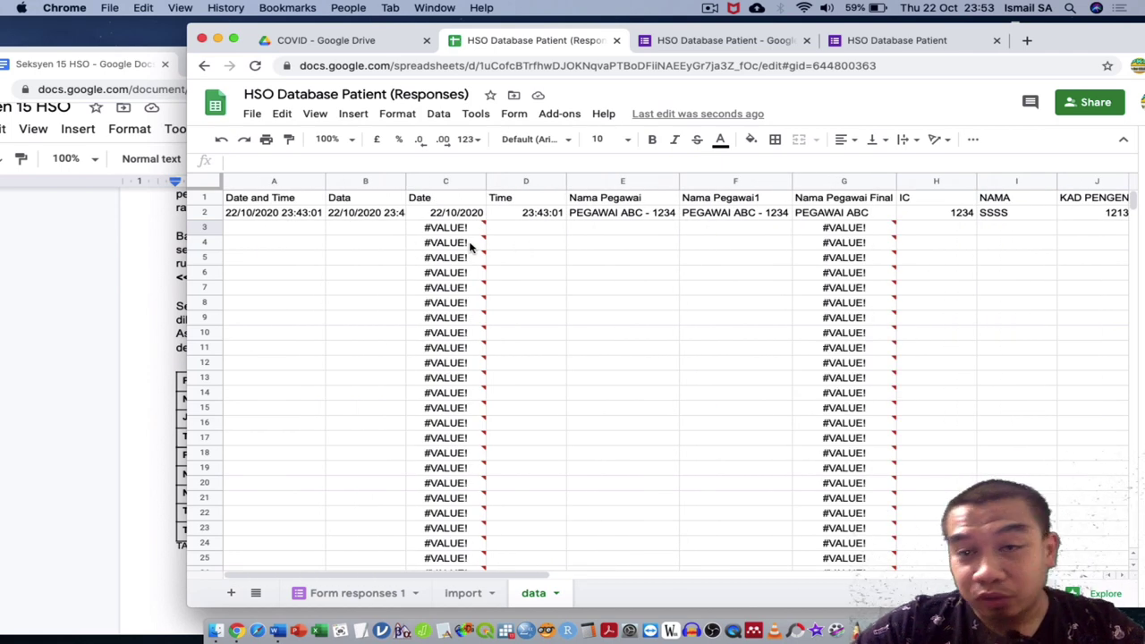
pyautogui.click(547, 114)
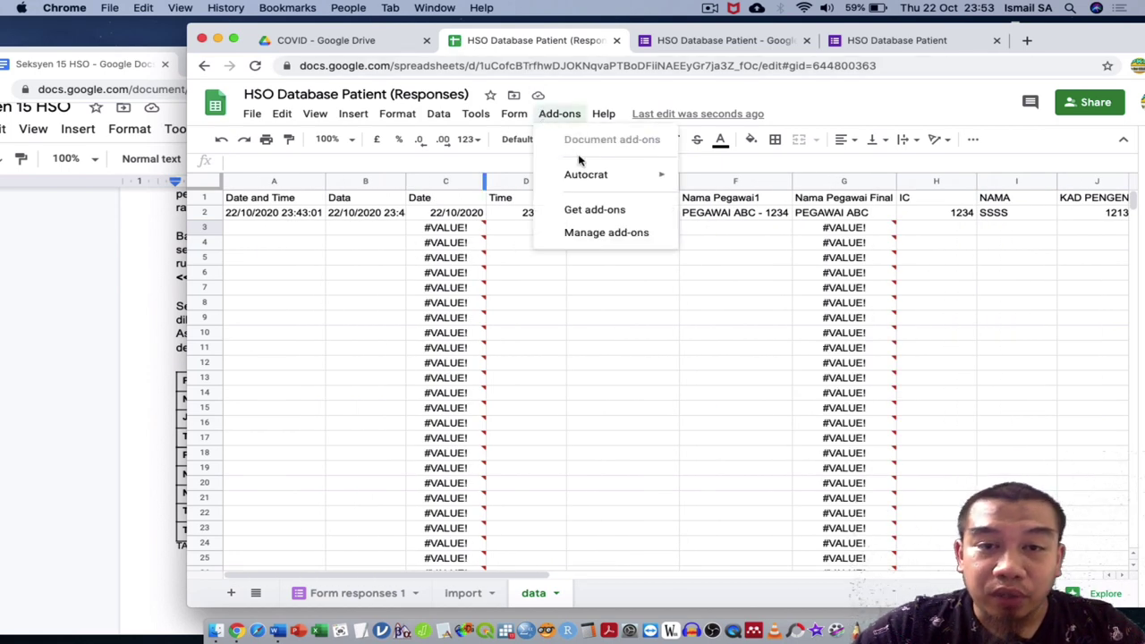
pyautogui.moveTo(585, 176)
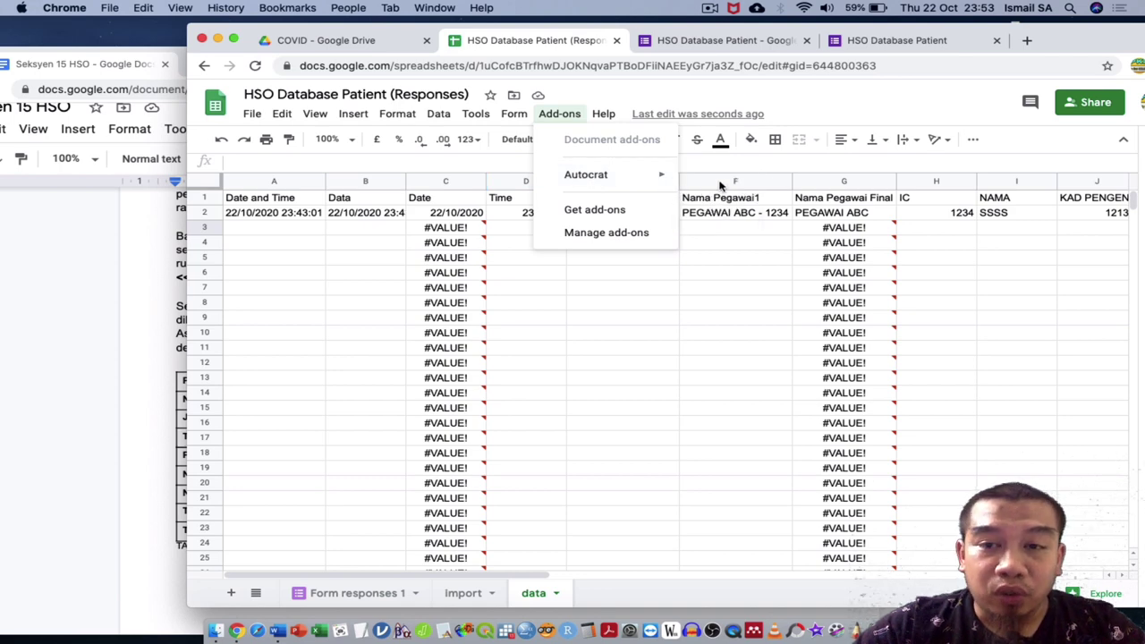
pyautogui.click(577, 280)
pyautogui.hscroll(2, 605, 225)
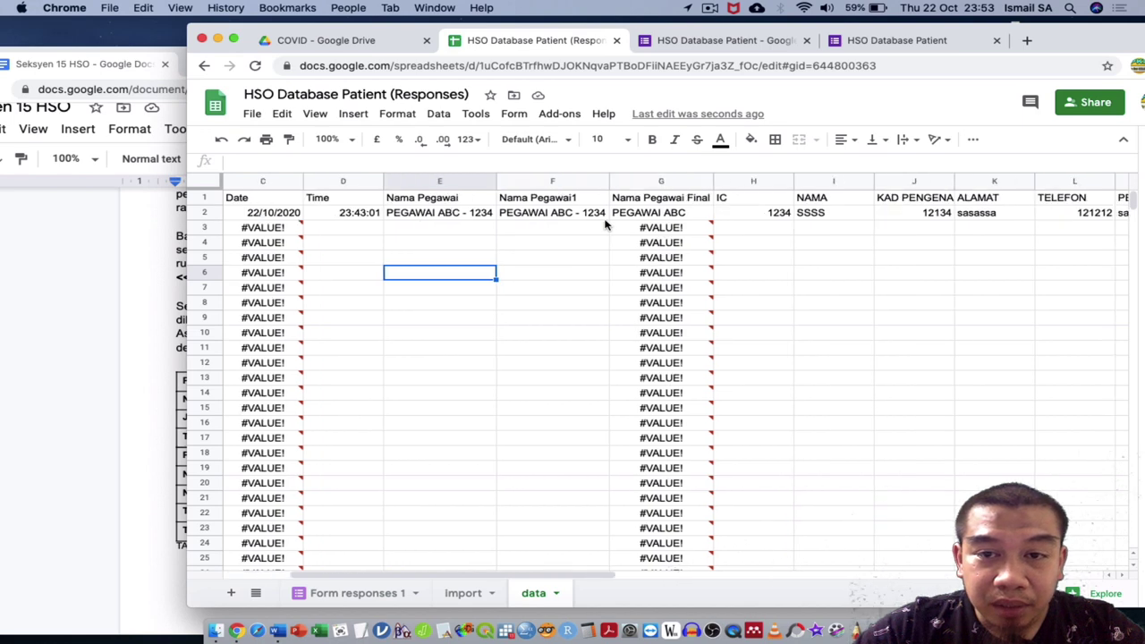
pyautogui.click(789, 199)
pyautogui.hscroll(3, 822, 209)
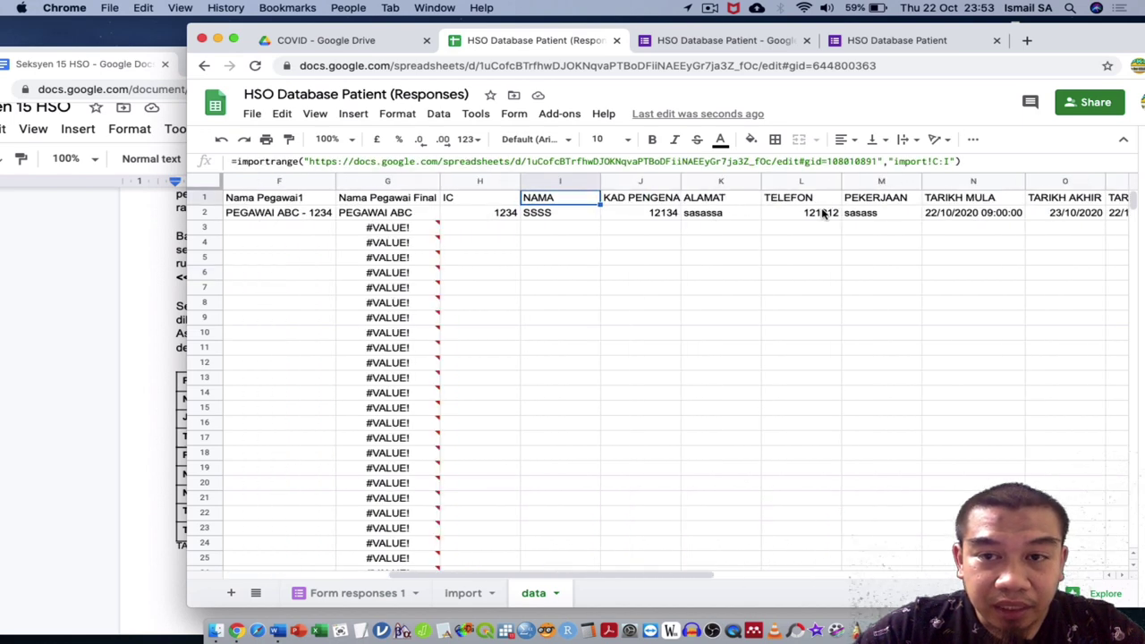
pyautogui.hscroll(1, 823, 212)
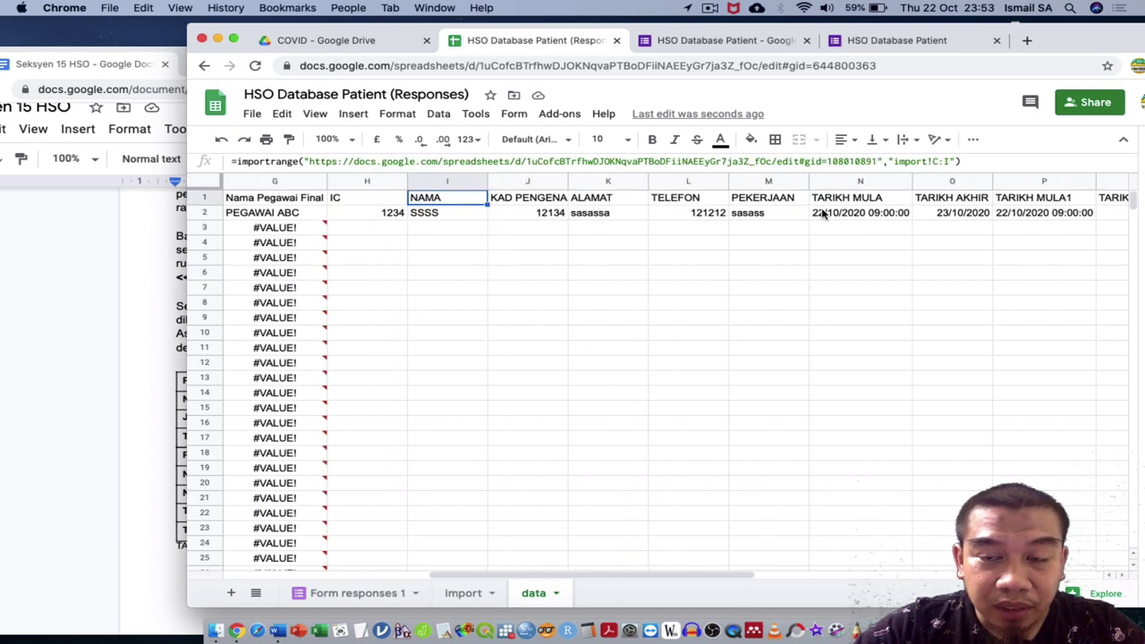
pyautogui.hscroll(2, 823, 212)
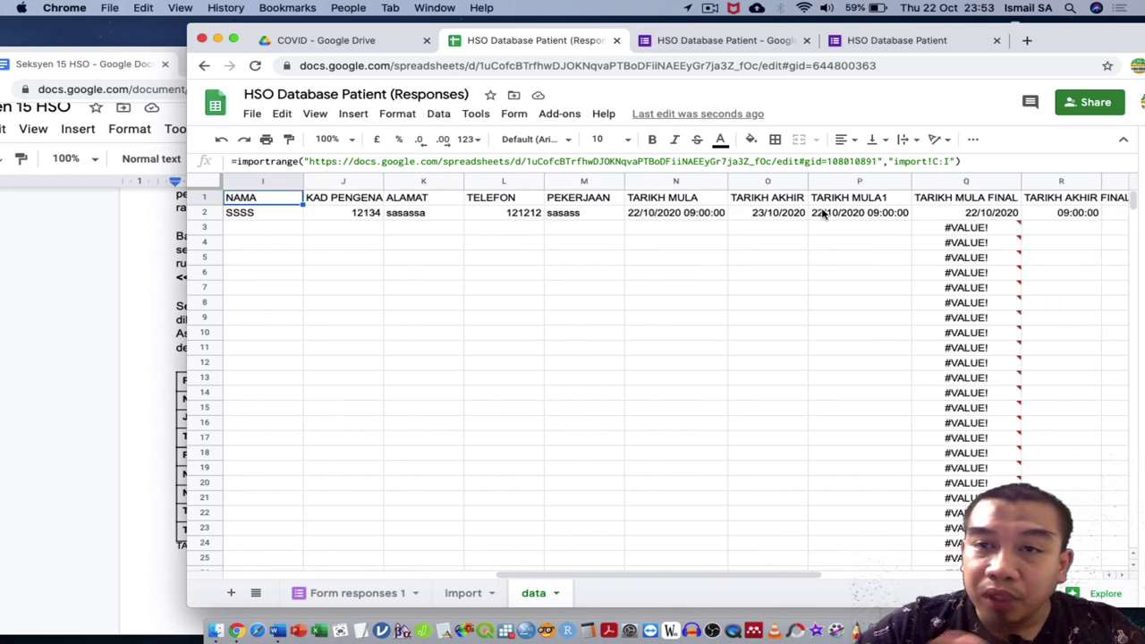
pyautogui.hscroll(-8, 823, 212)
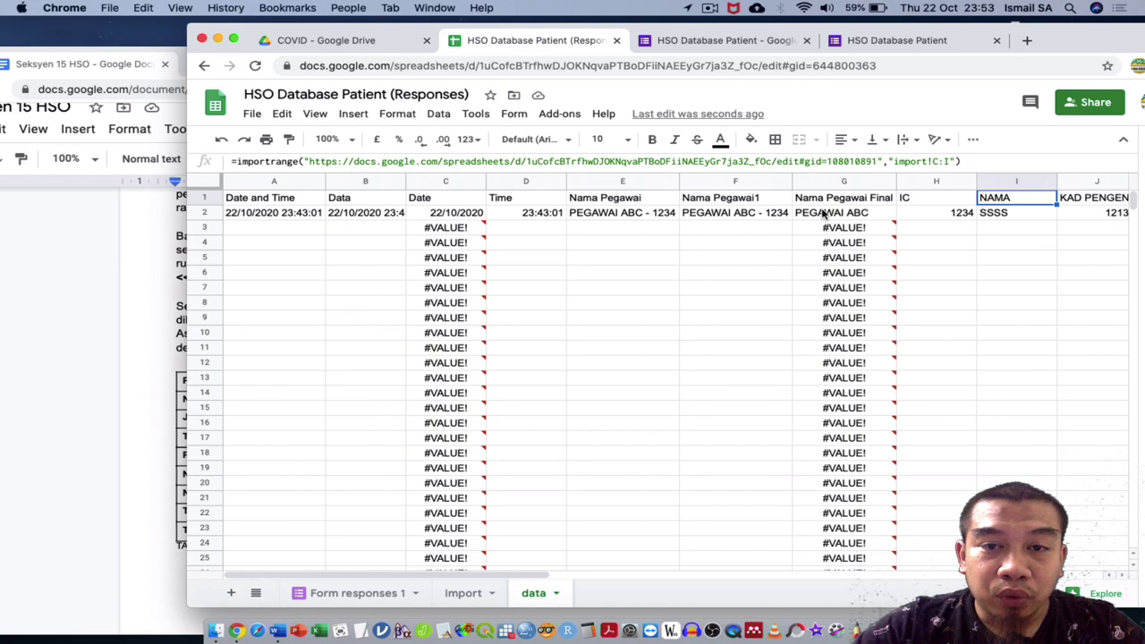
pyautogui.hscroll(11, 823, 212)
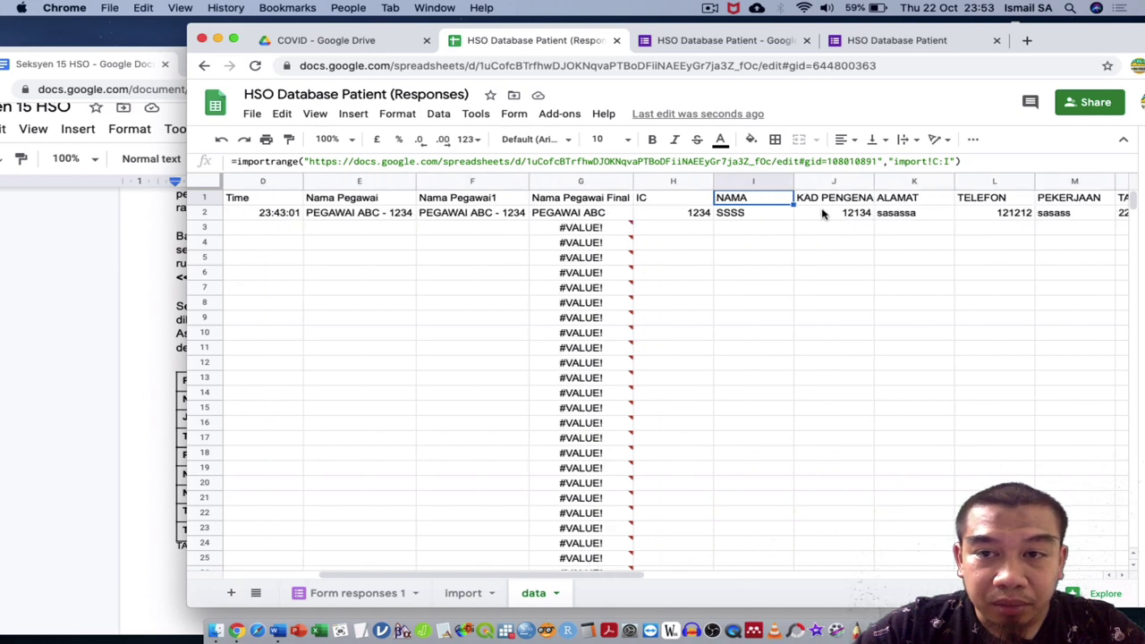
pyautogui.hscroll(2, 823, 212)
pyautogui.hscroll(-11, 823, 212)
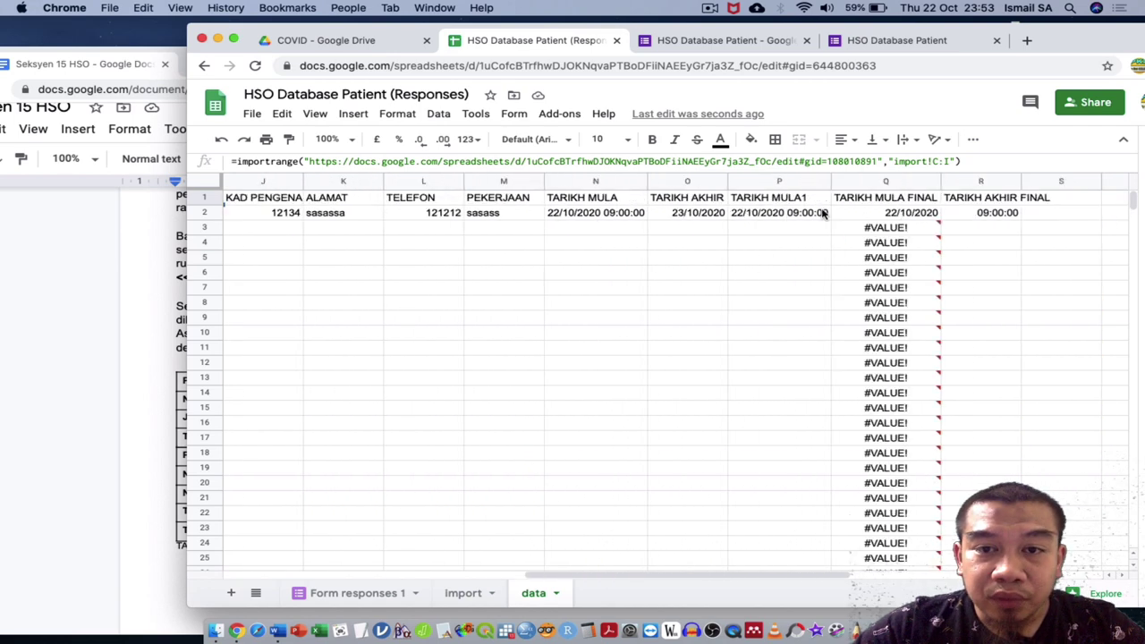
# Step: Check the installed add-ons for Autocrat and close the add-on manager
pyautogui.click(561, 114)
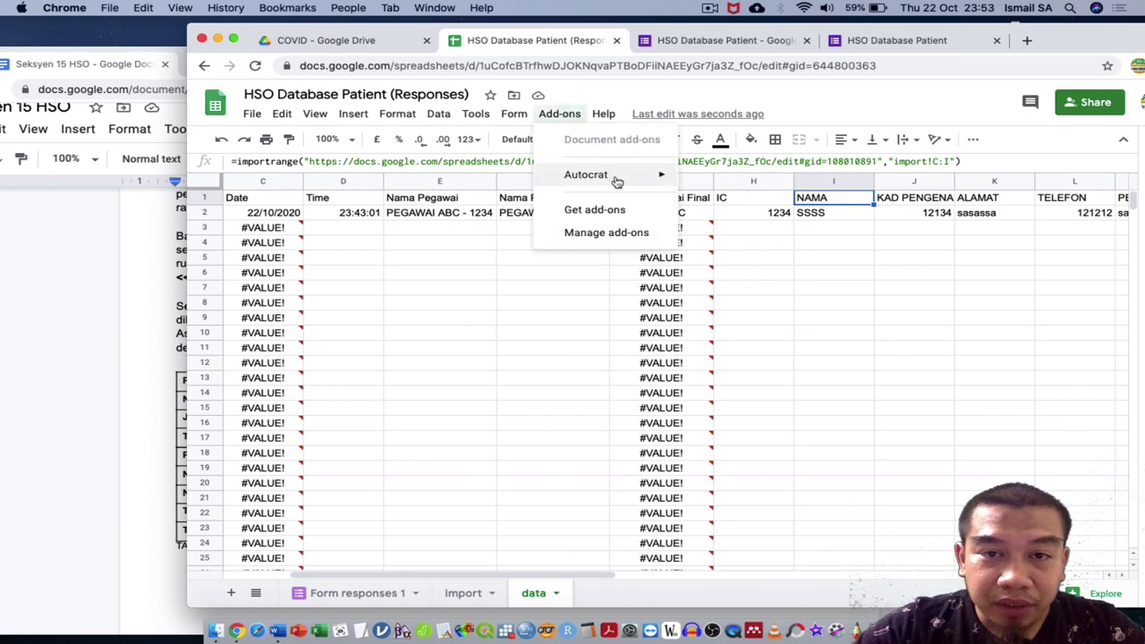
pyautogui.click(614, 232)
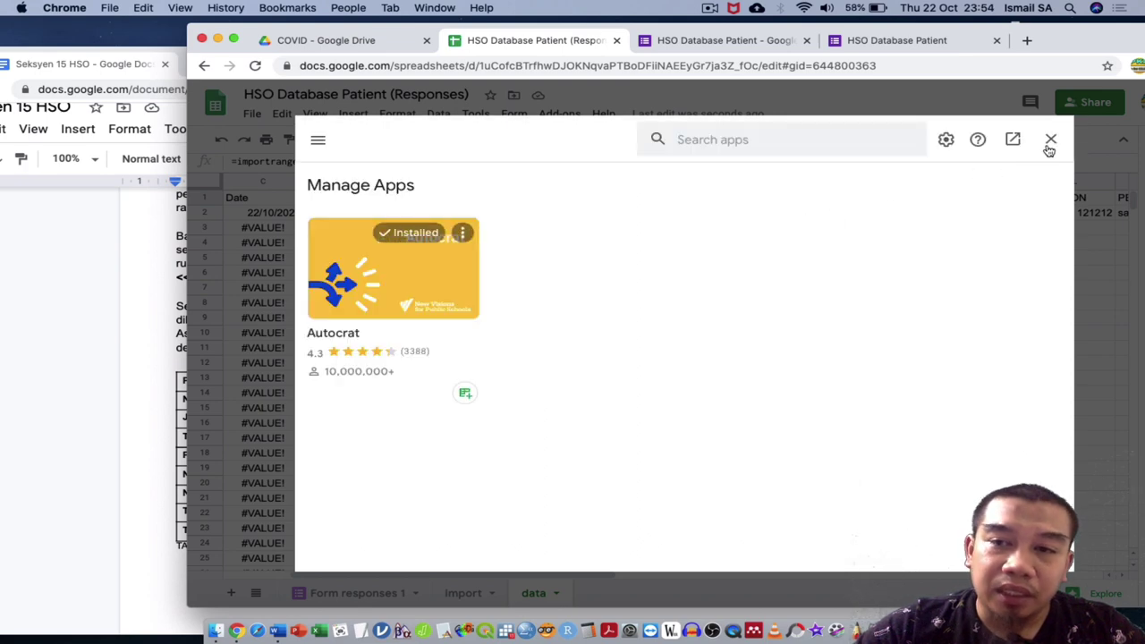
pyautogui.click(1049, 141)
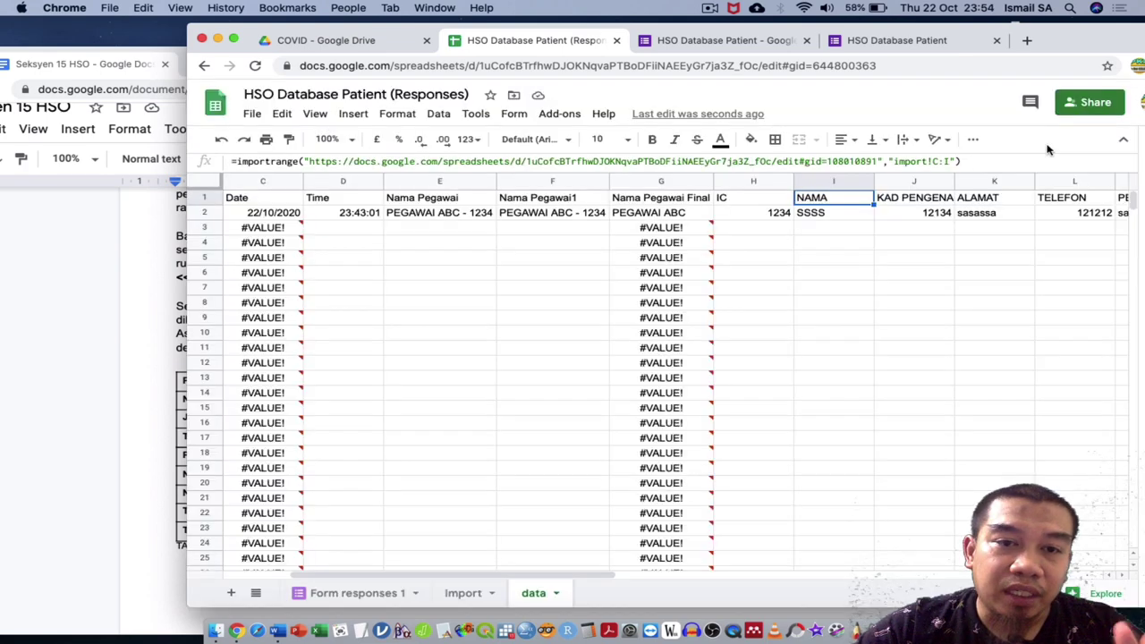
# Step: Launch the Autocrat add-on and shift the browser window so its full width is on screen
pyautogui.click(559, 115)
pyautogui.moveTo(601, 176)
pyautogui.click(697, 180)
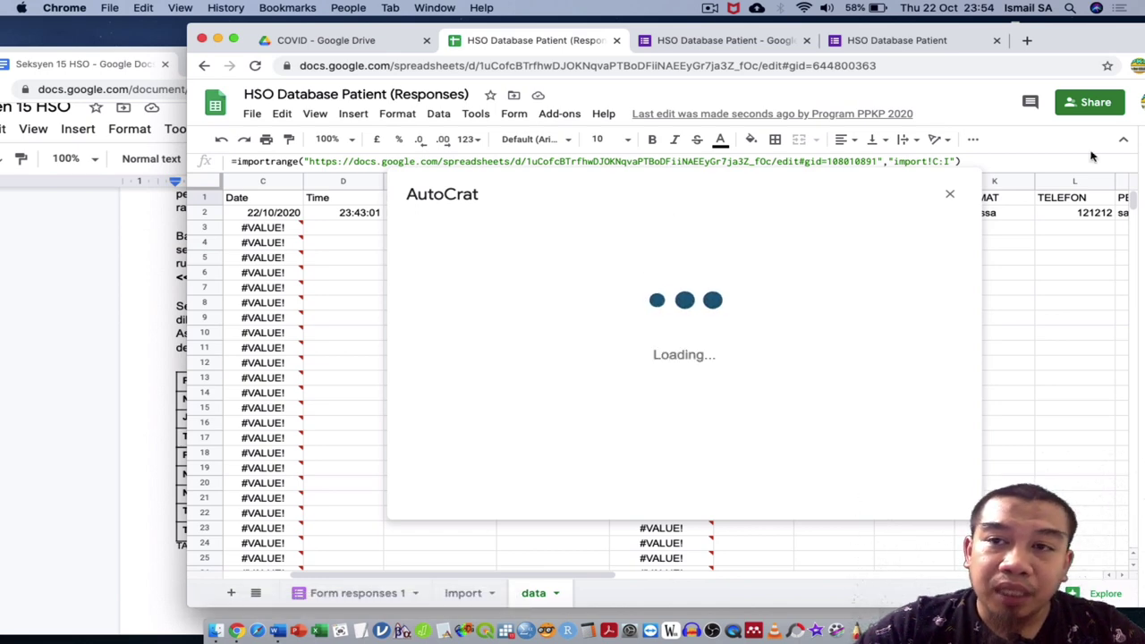
pyautogui.moveTo(1098, 48); pyautogui.dragTo(1018, 54)
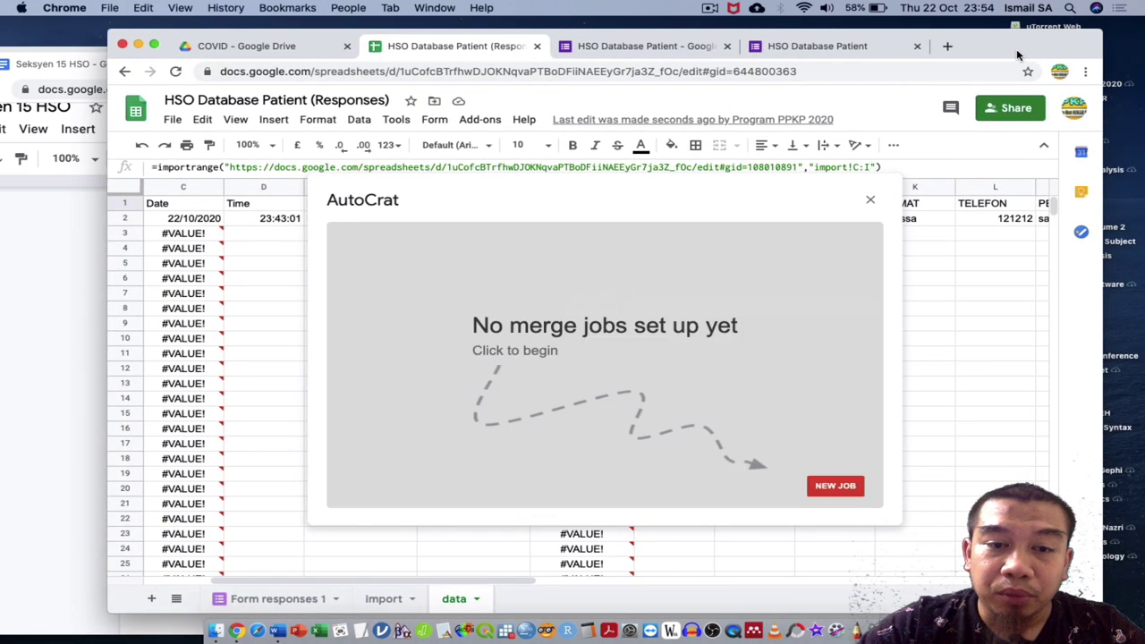
# Step: Create a new AutoCrat merge job named HSO and proceed to the template choice
pyautogui.click(841, 488)
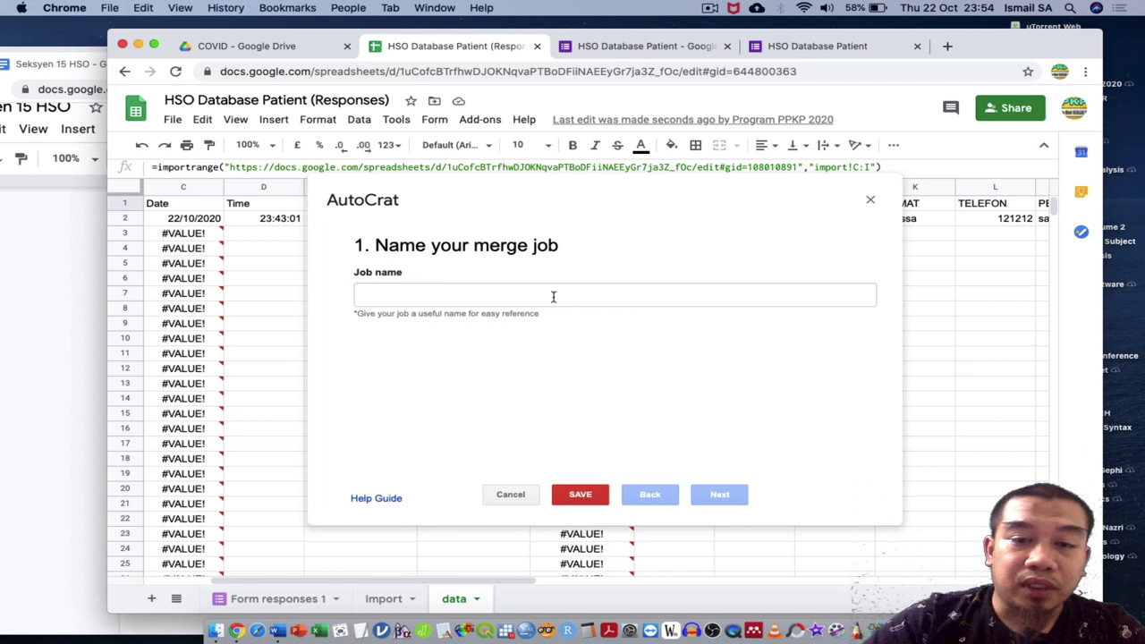
pyautogui.click(555, 297)
pyautogui.write('HSO')
pyautogui.click(715, 494)
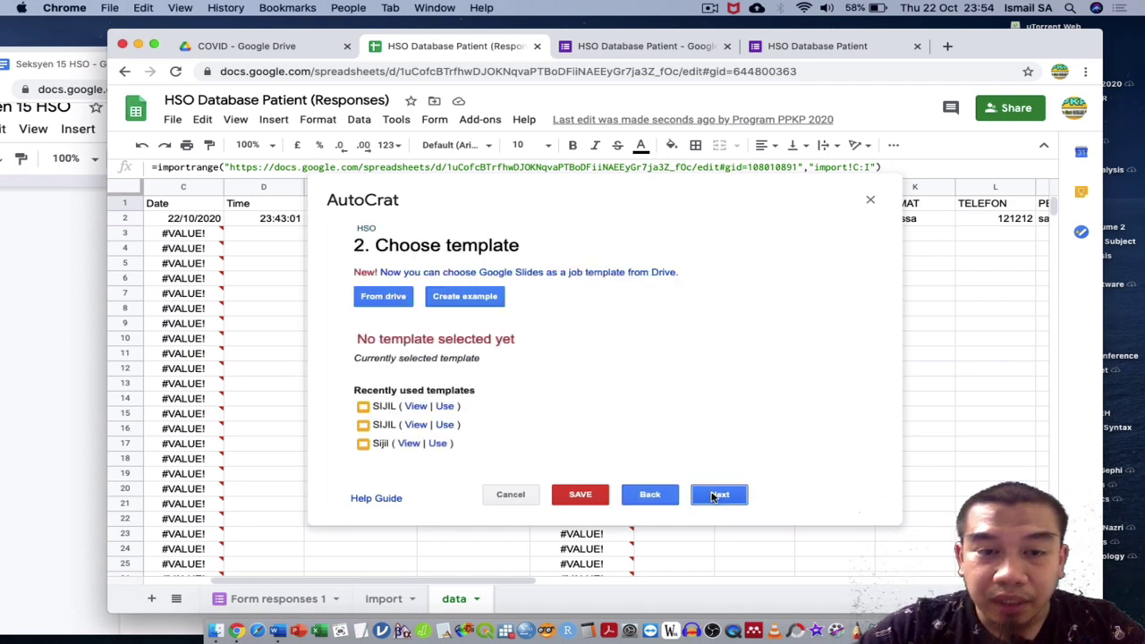
# Step: Choose the Seksyen 15 HSO document from Drive as the job's template and proceed to the data mapping
pyautogui.click(404, 297)
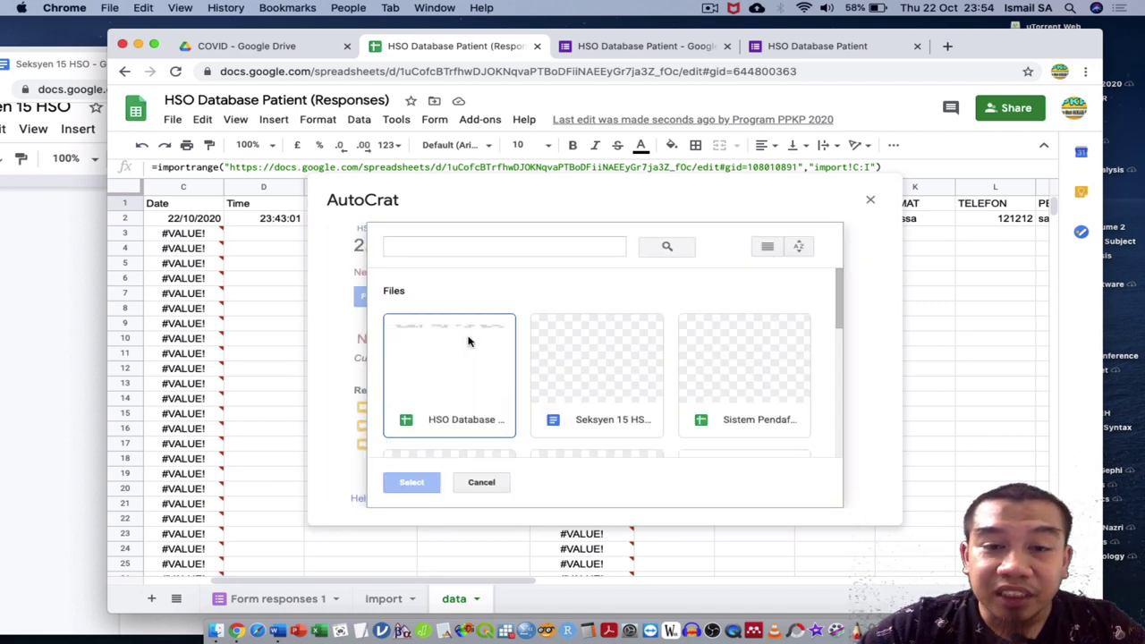
pyautogui.click(559, 398)
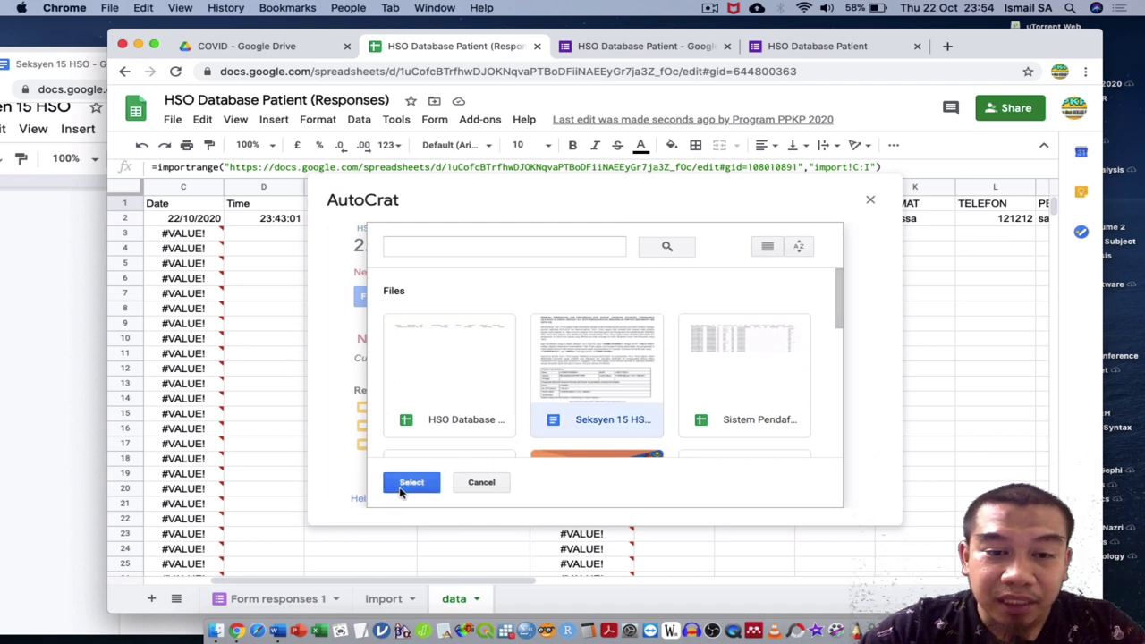
pyautogui.click(401, 489)
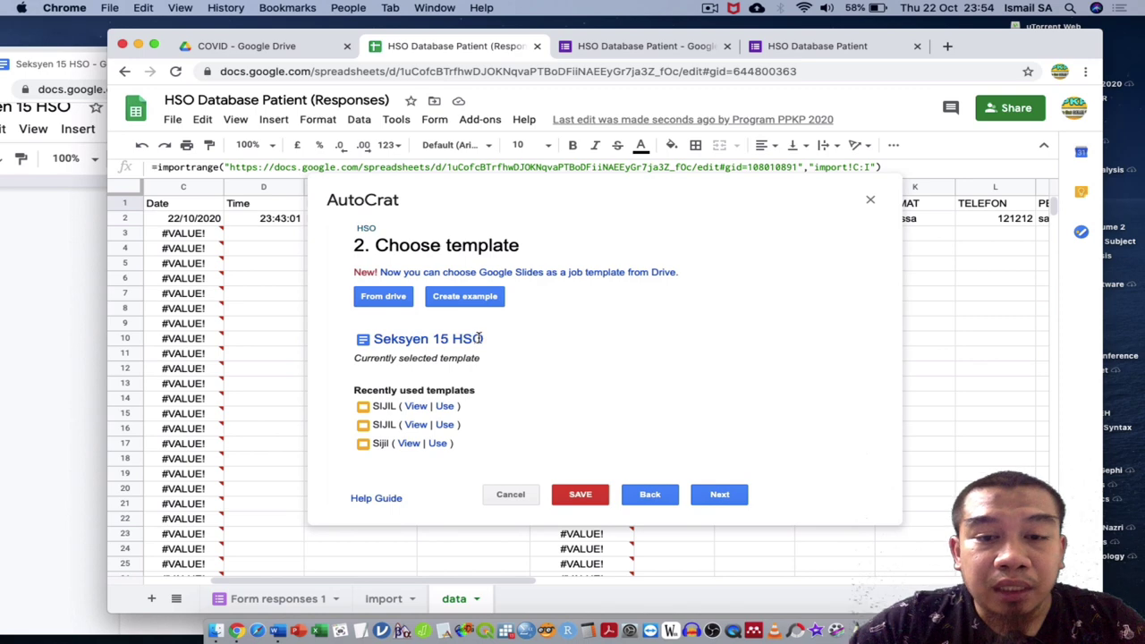
pyautogui.click(737, 502)
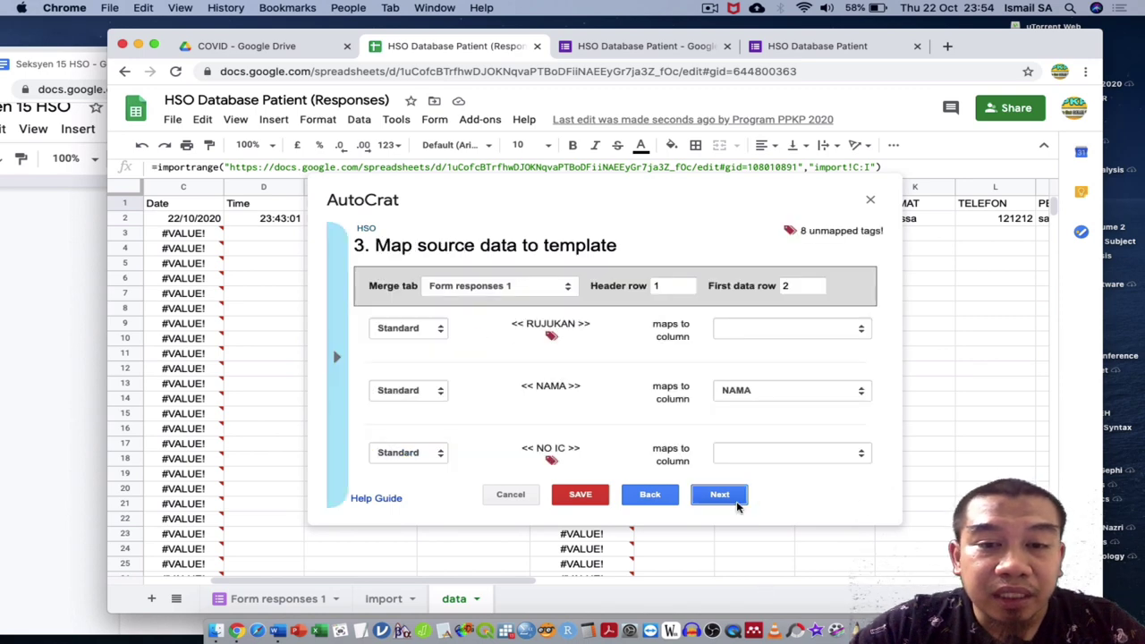
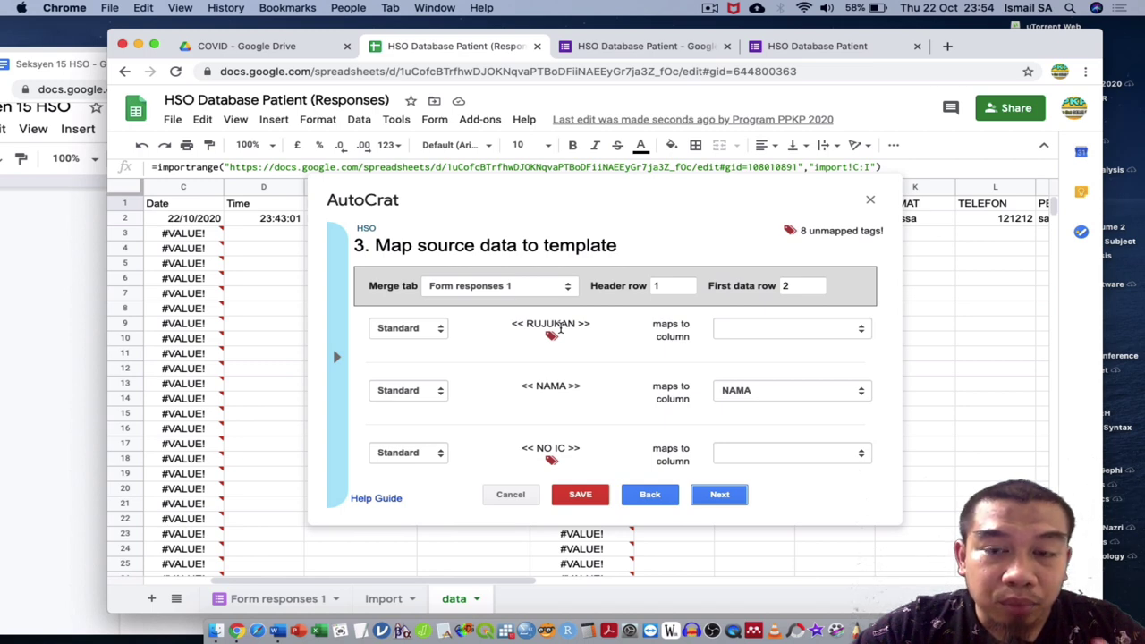
# Step: Try to save the HSO merge job before mapping its tags, and close AutoCrat
pyautogui.click(590, 498)
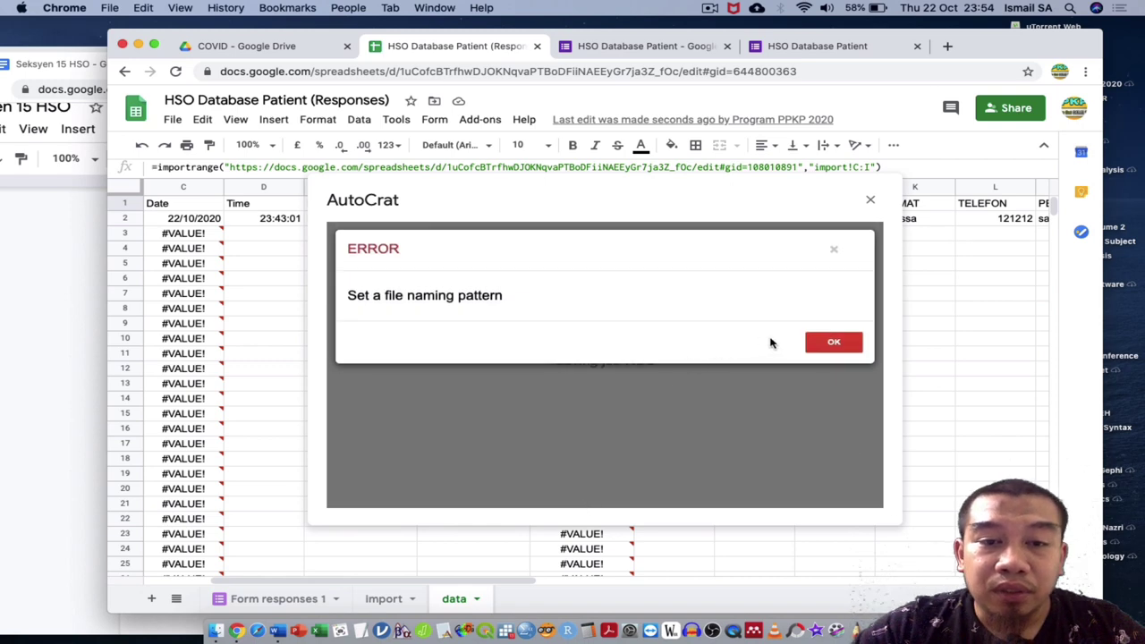
pyautogui.click(832, 340)
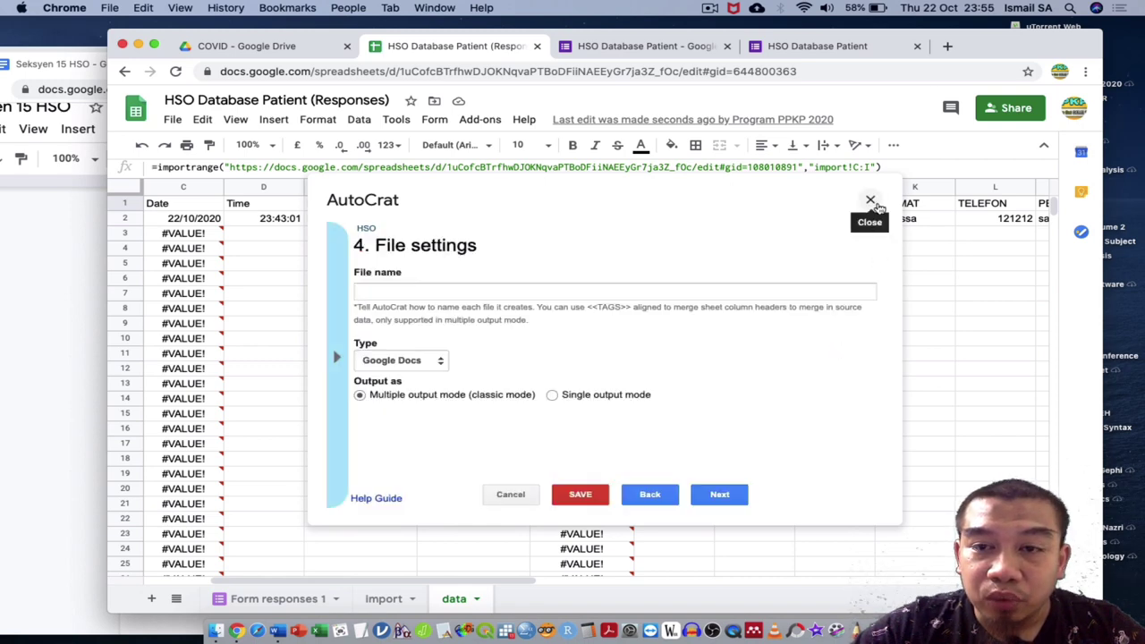
pyautogui.click(872, 202)
# Step: Widen the TARIKH AKHIR FINAL column to fit its header and add the header RUJUKAN in S1
pyautogui.hscroll(-2, 547, 337)
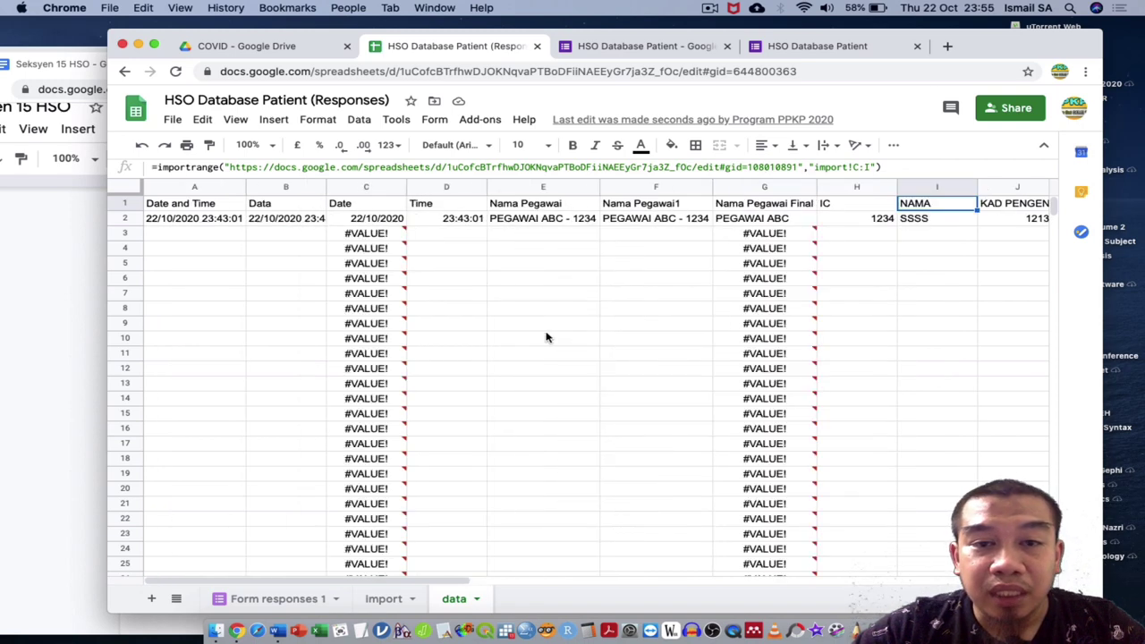
pyautogui.hscroll(10, 547, 337)
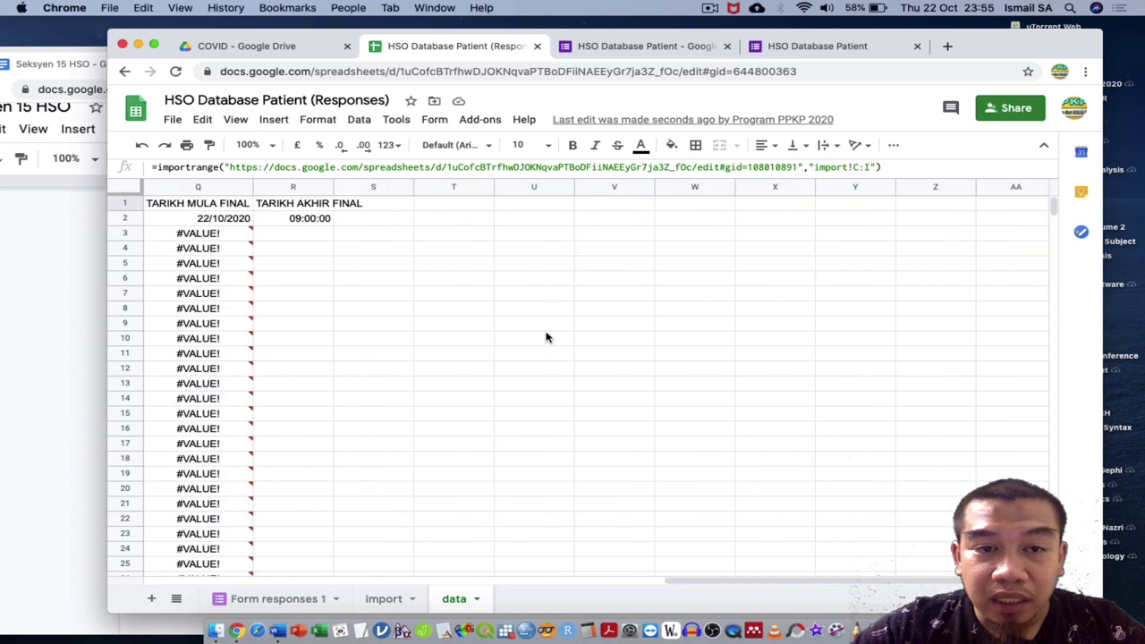
pyautogui.moveTo(332, 187); pyautogui.dragTo(366, 187)
pyautogui.click(390, 205)
pyautogui.write('RUJUKAN')
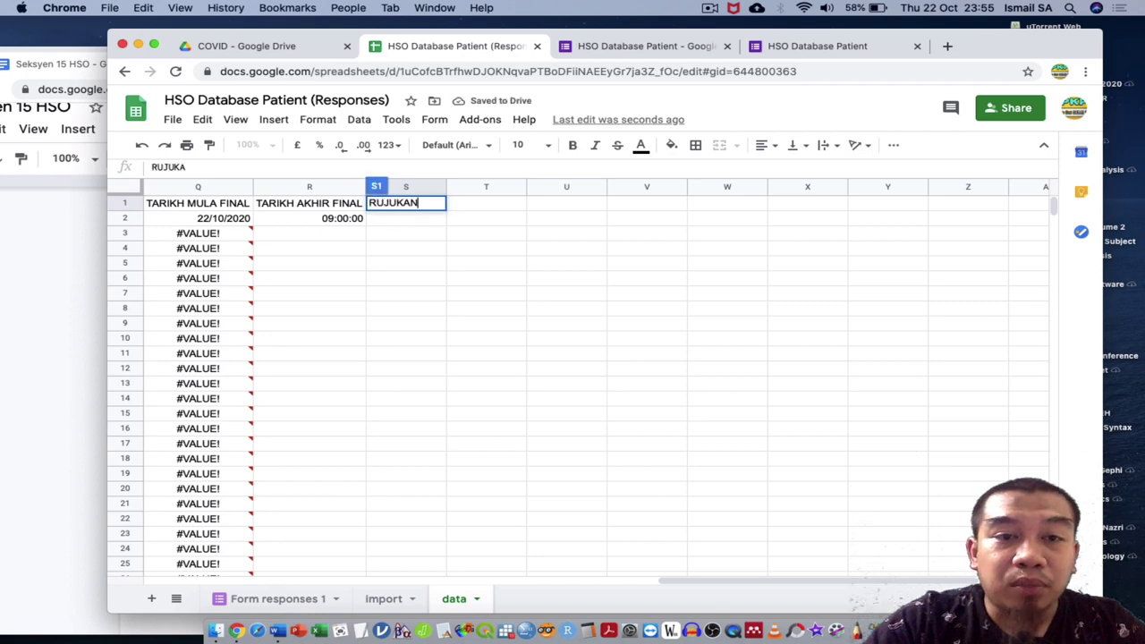
pyautogui.press('Return')
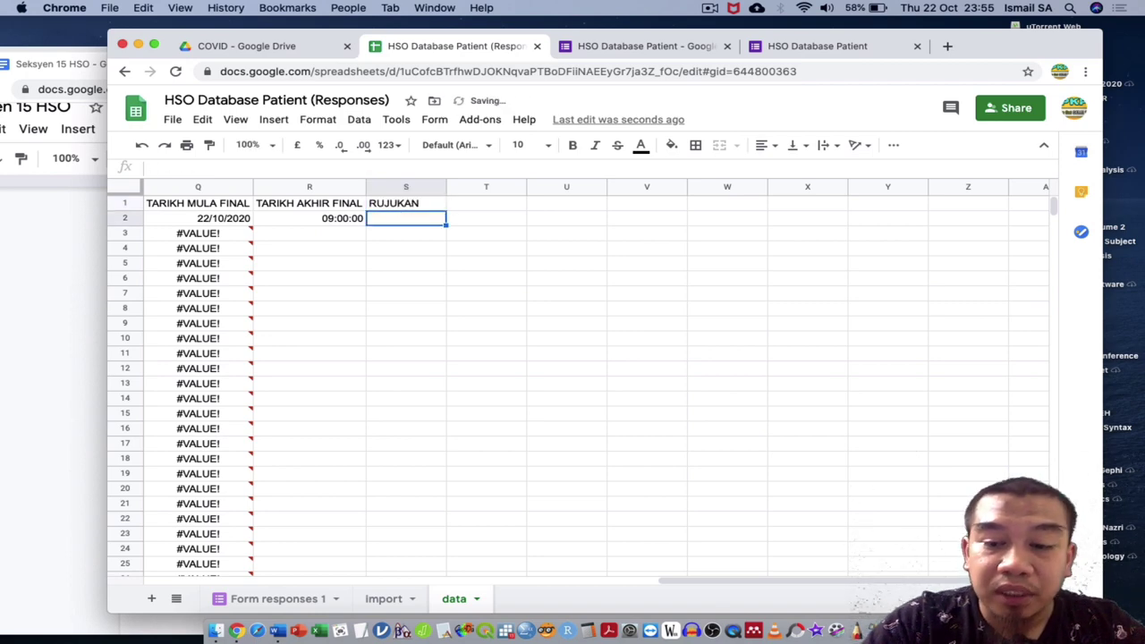
# Step: Enter the reference prefix =HABC/UKA/COV/ in S2 under RUJUKAN
pyautogui.write('=')
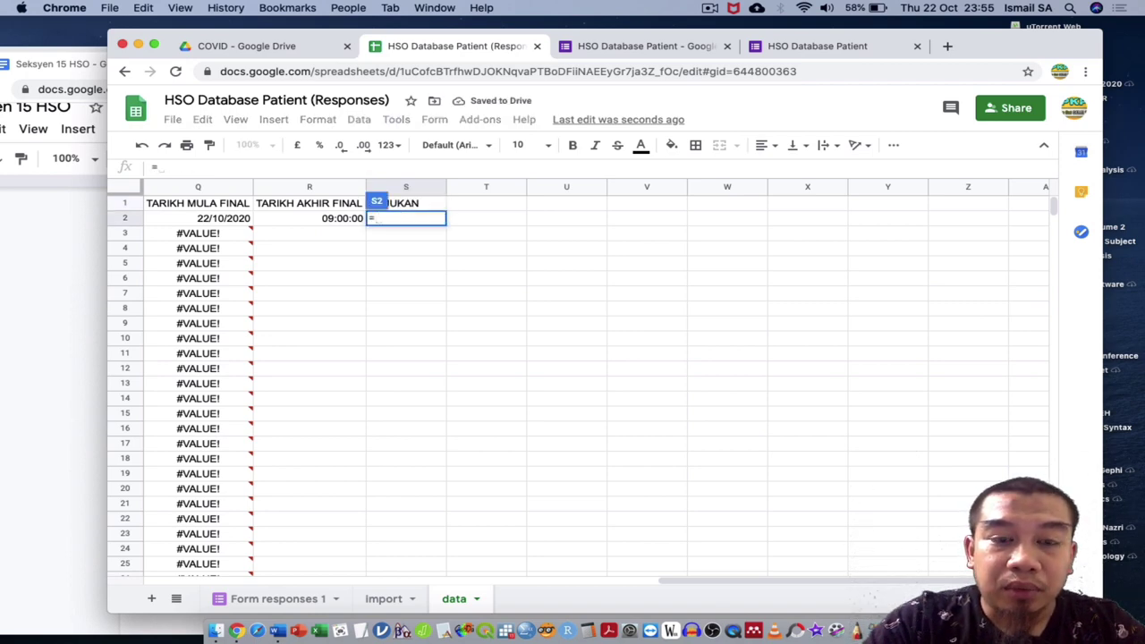
pyautogui.write('HAB')
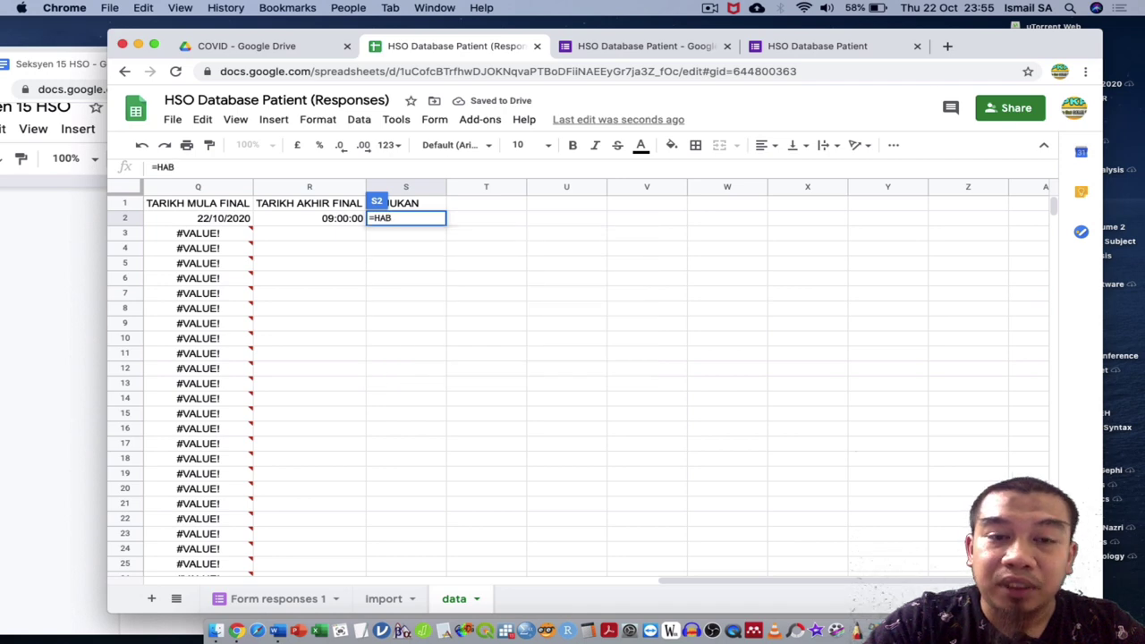
pyautogui.write('C/')
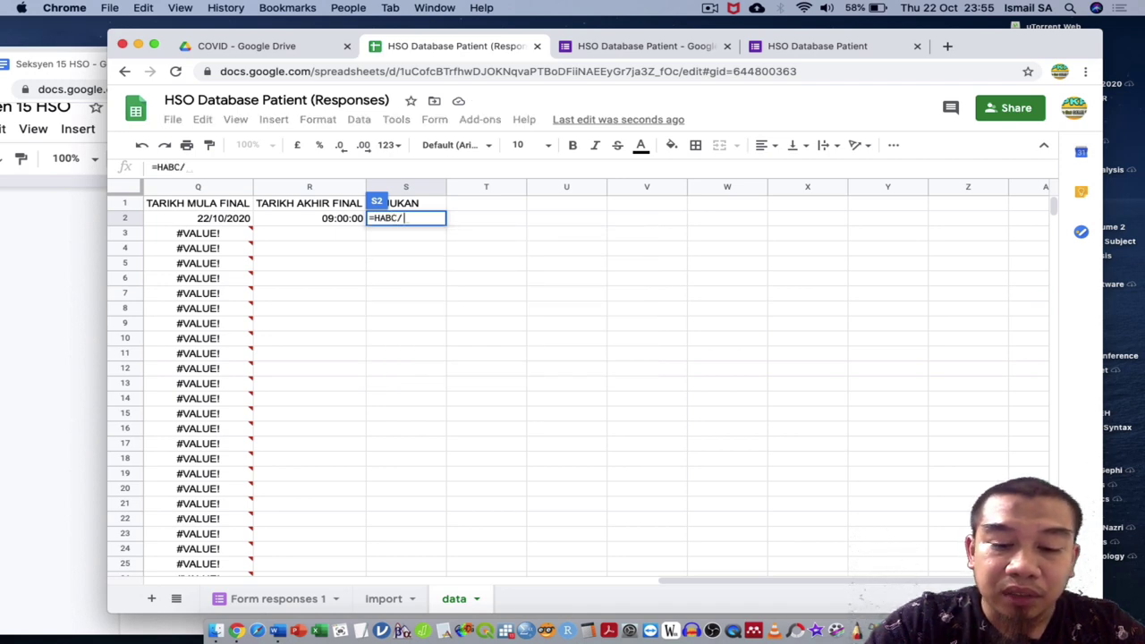
pyautogui.write('UKA/')
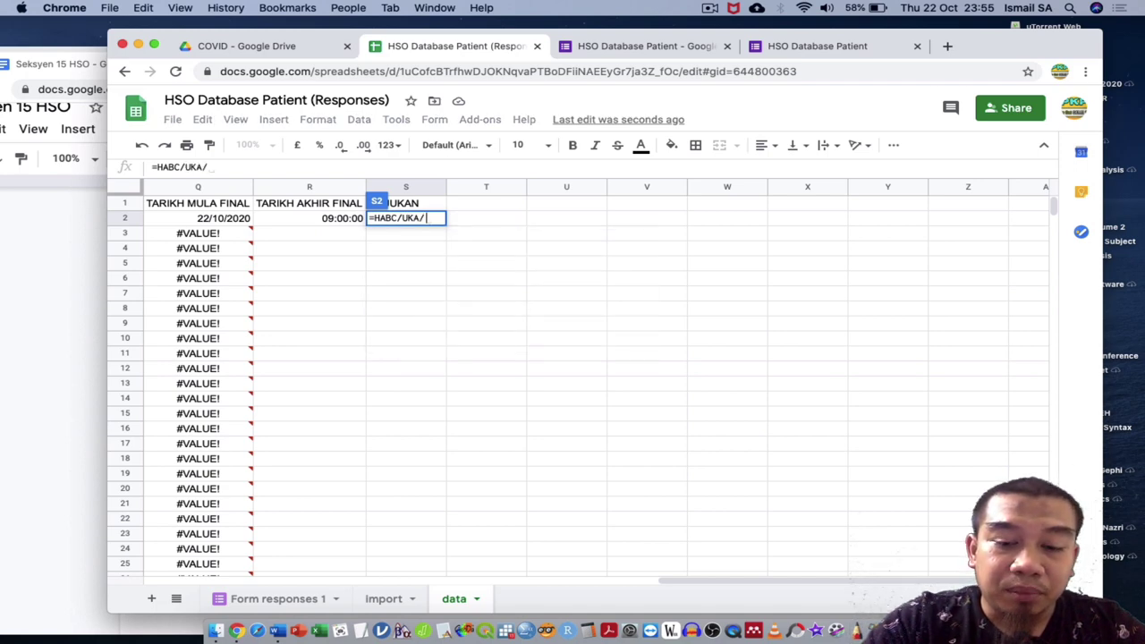
pyautogui.write('COV/')
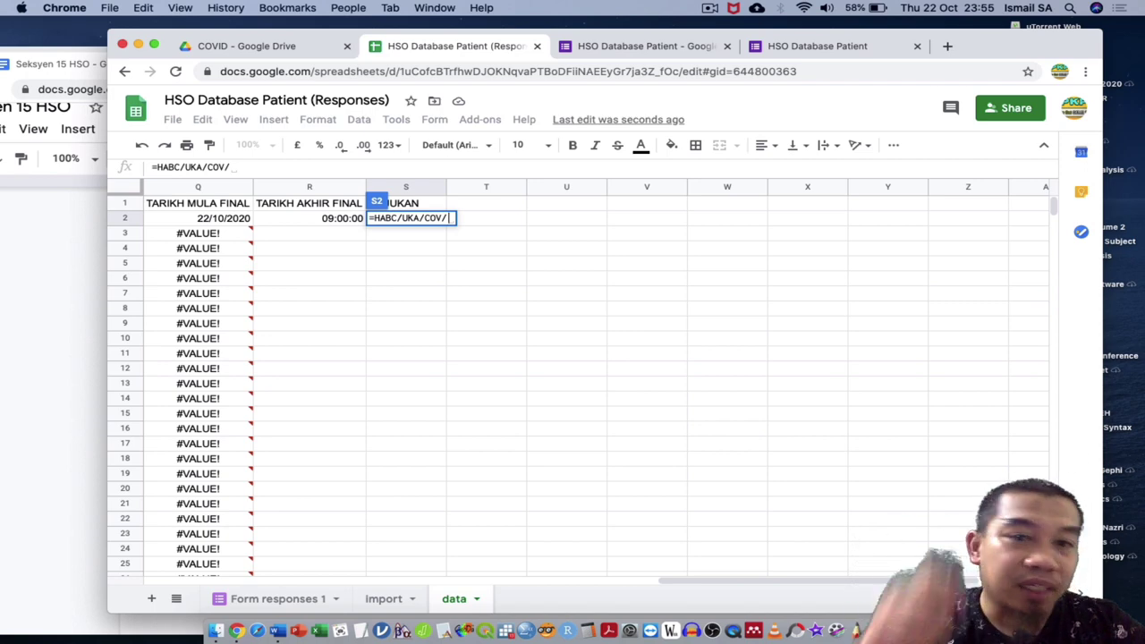
pyautogui.press('Return')
pyautogui.click(793, 390)
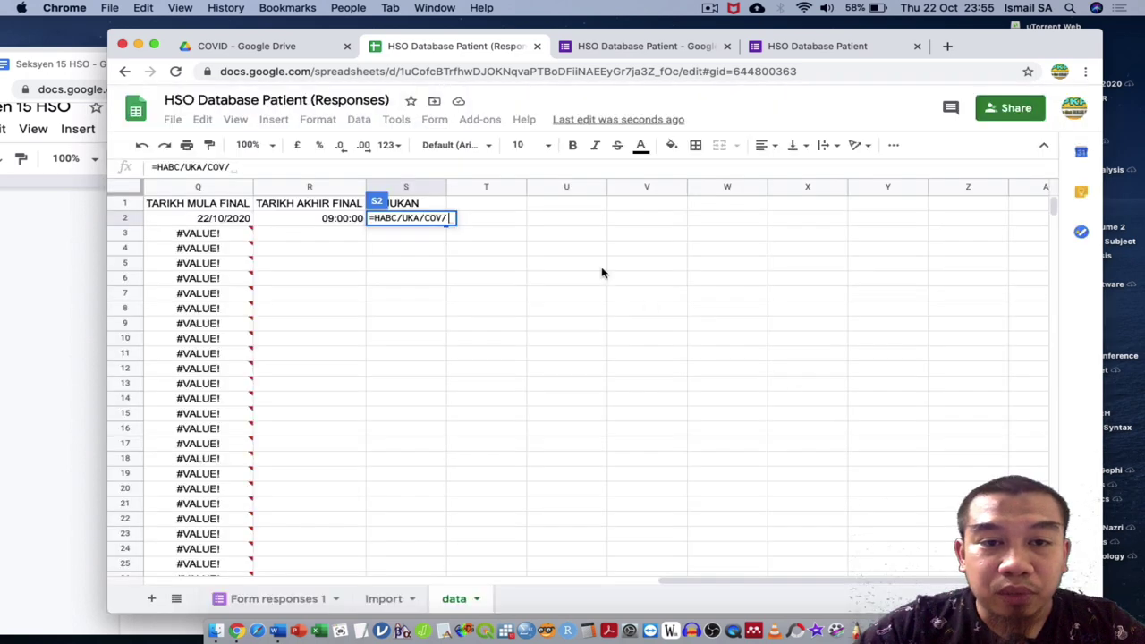
# Step: Correct the S2 entry to the plain text HABC/UKA/COV/ without the equals sign, and widen column S to fit
pyautogui.press('Left')
pyautogui.press('Left')
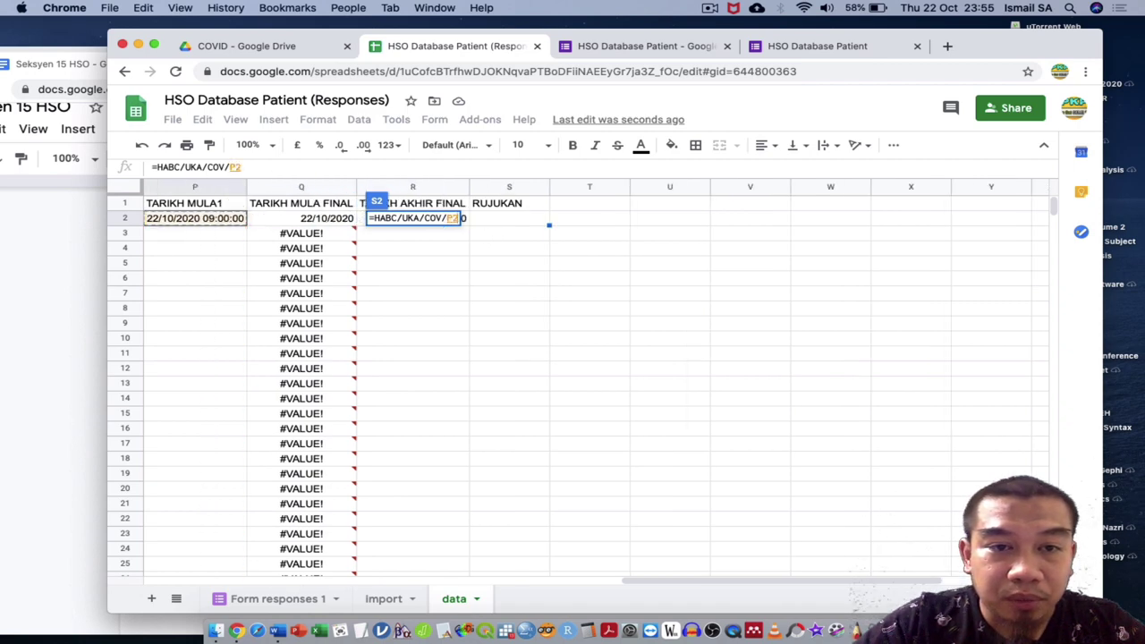
pyautogui.press('Right')
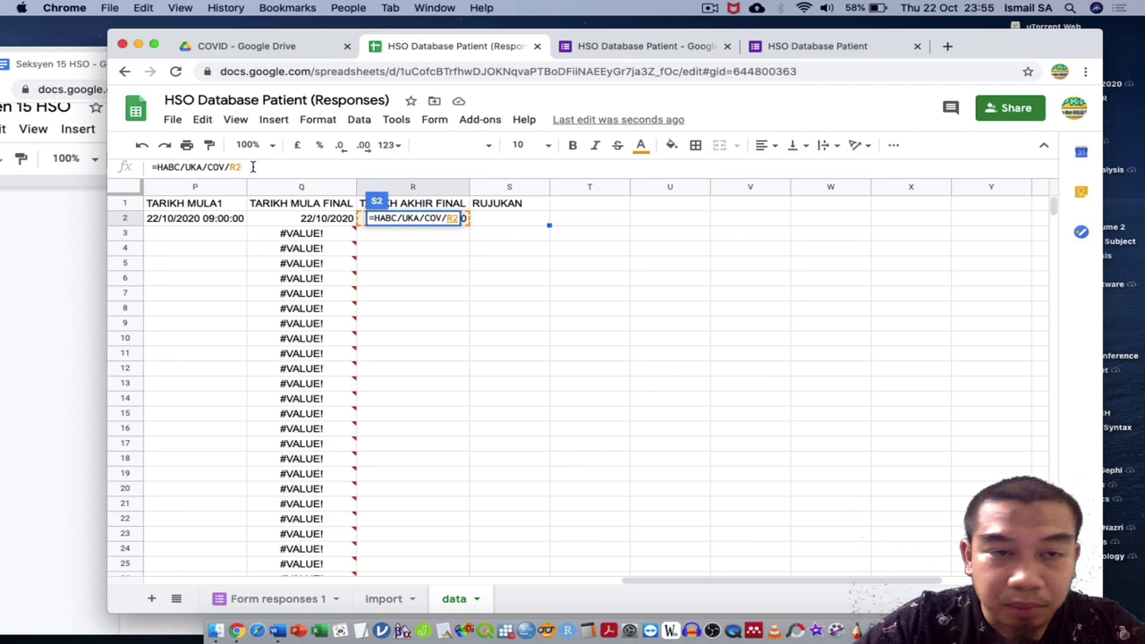
pyautogui.press('BackSpace')
pyautogui.press('BackSpace')
pyautogui.press('Left')
pyautogui.press('Left')
pyautogui.press('Left')
pyautogui.press('Left')
pyautogui.press('Left')
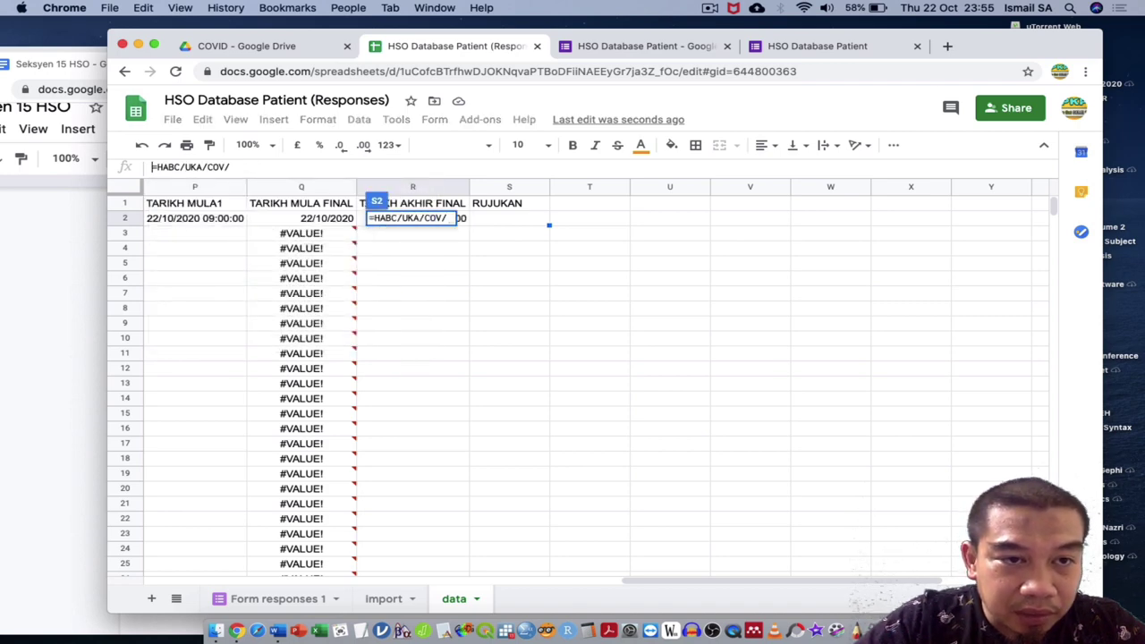
pyautogui.press('Right')
pyautogui.press('BackSpace')
pyautogui.press('Return')
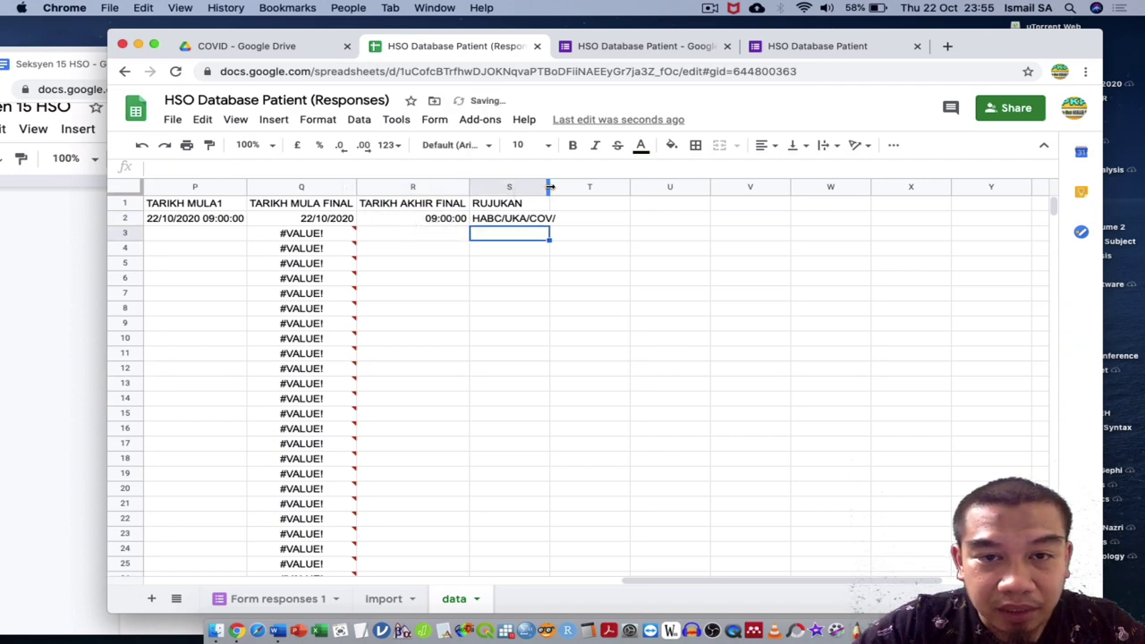
pyautogui.moveTo(549, 186); pyautogui.dragTo(559, 186)
# Step: Add the header Running Number in T1 and enter 1 and 2 in T2 and T3
pyautogui.click(606, 208)
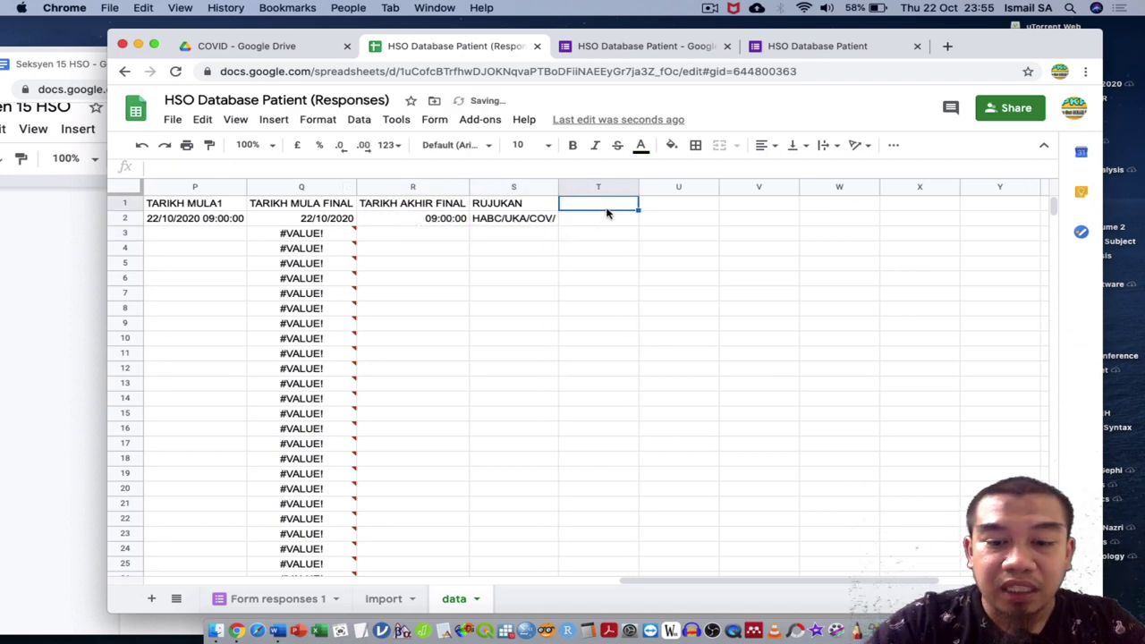
pyautogui.write('Running Nu')
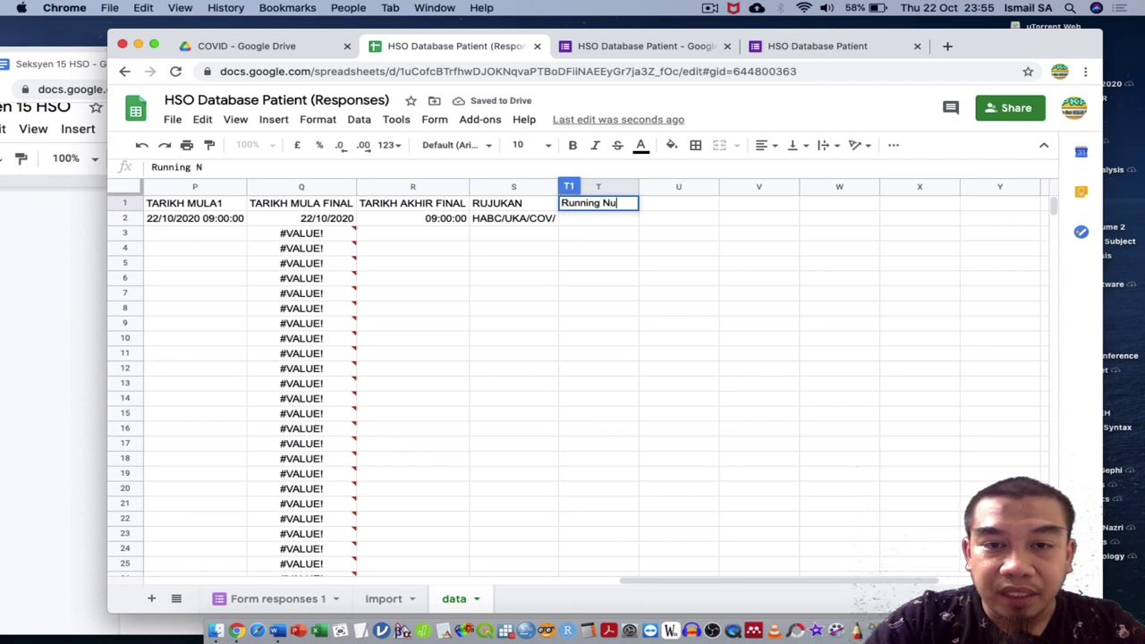
pyautogui.write('mber')
pyautogui.press('Return')
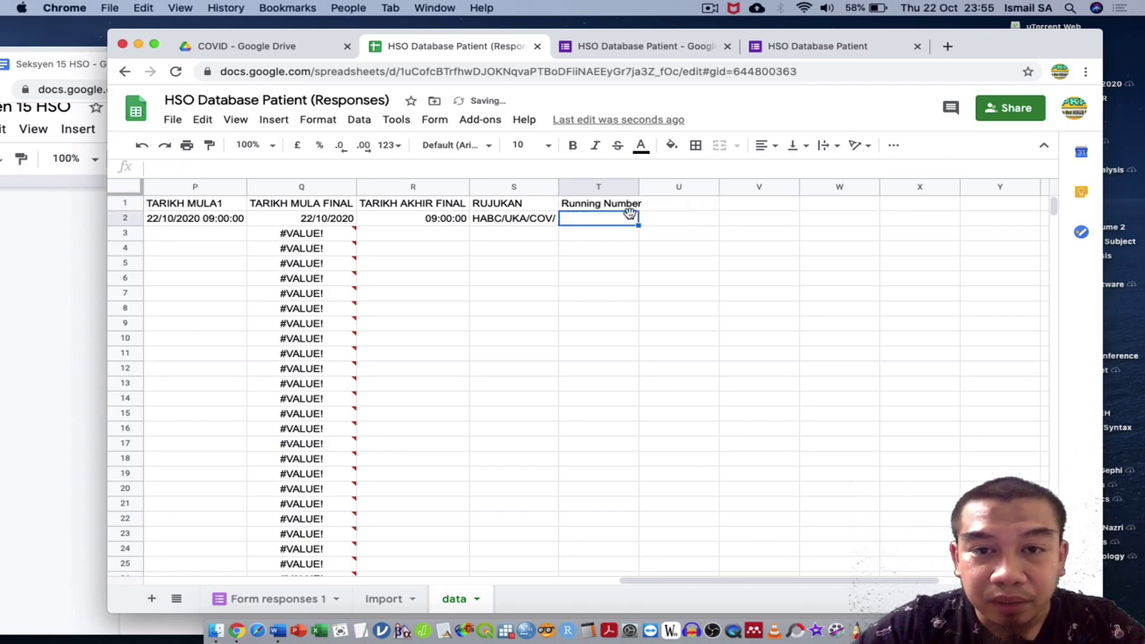
pyautogui.write('1')
pyautogui.press('Return')
pyautogui.write('2')
pyautogui.press('Return')
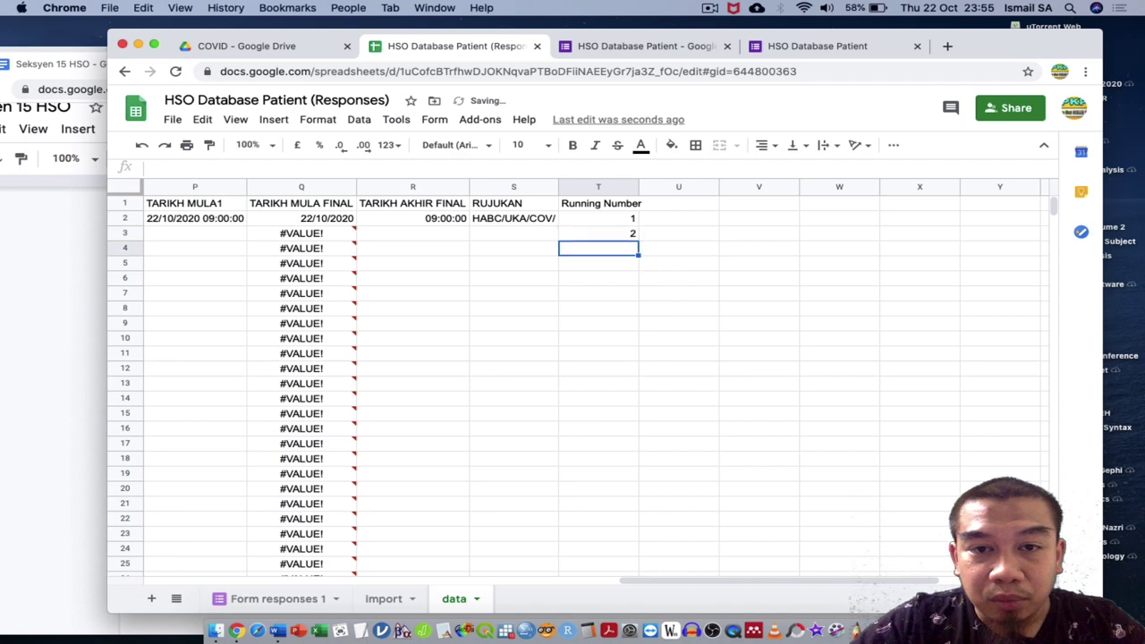
# Step: Extend the number series from T2:T3 down the Running Number column to the sheet's last rows
pyautogui.moveTo(626, 224); pyautogui.dragTo(631, 236)
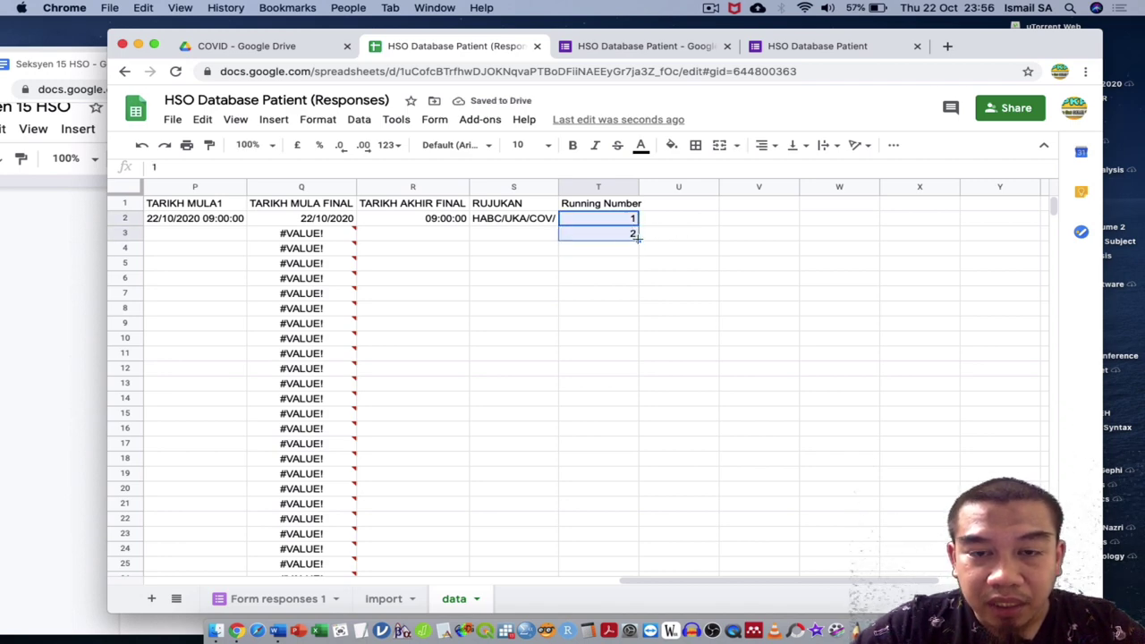
pyautogui.moveTo(637, 239); pyautogui.dragTo(617, 586)
pyautogui.scroll(-3, 757, 522)
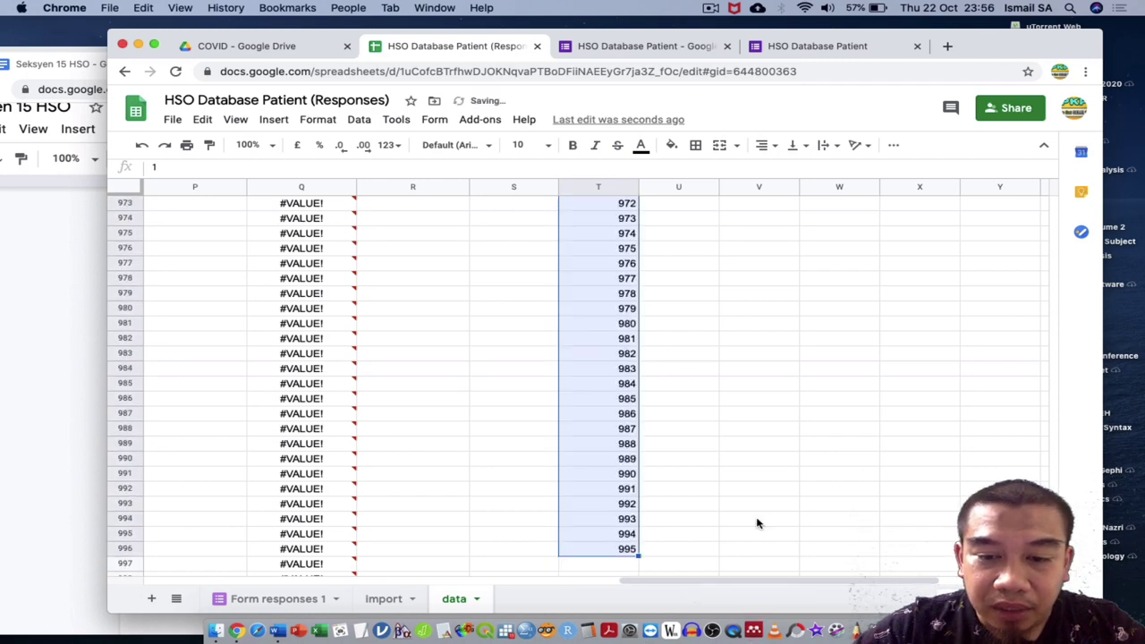
pyautogui.scroll(-2, 687, 511)
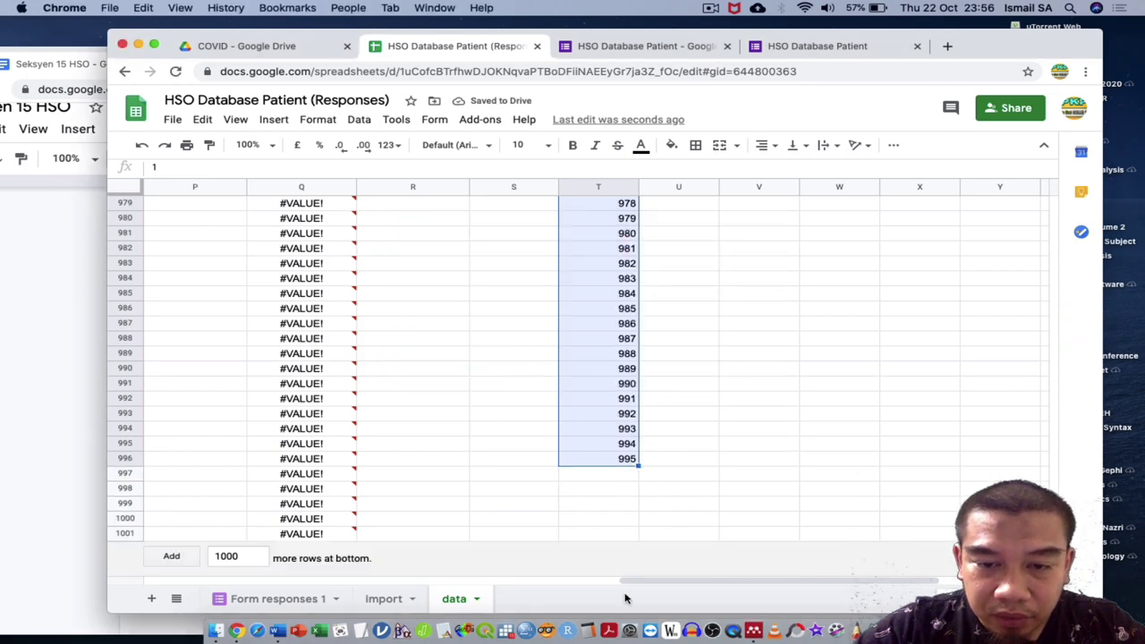
pyautogui.scroll(4, 779, 430)
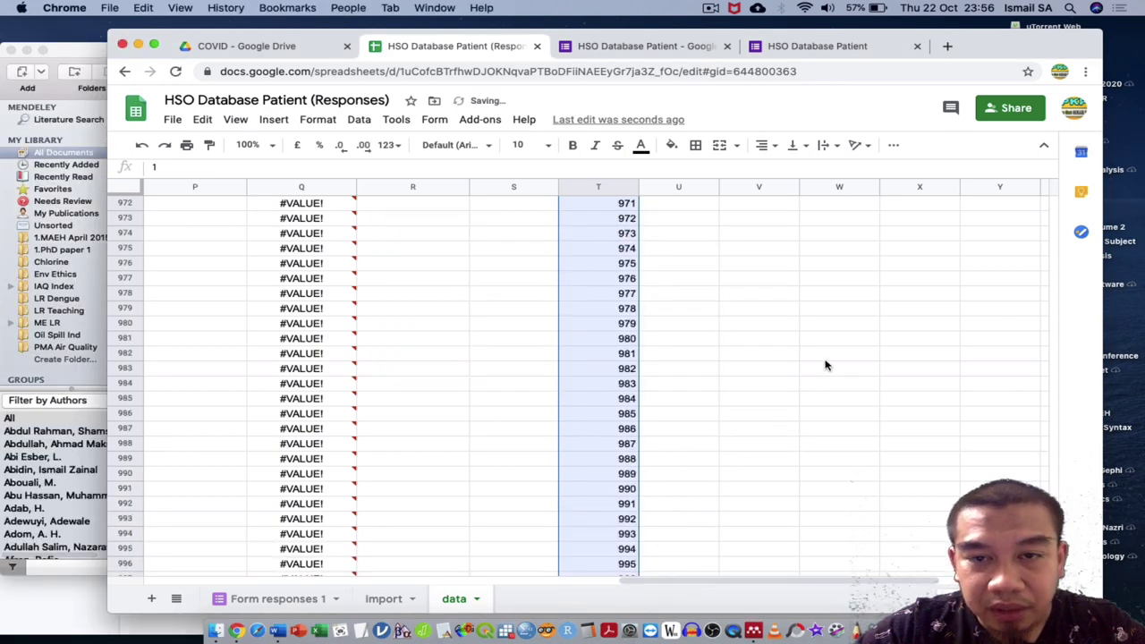
pyautogui.scroll(20, 827, 365)
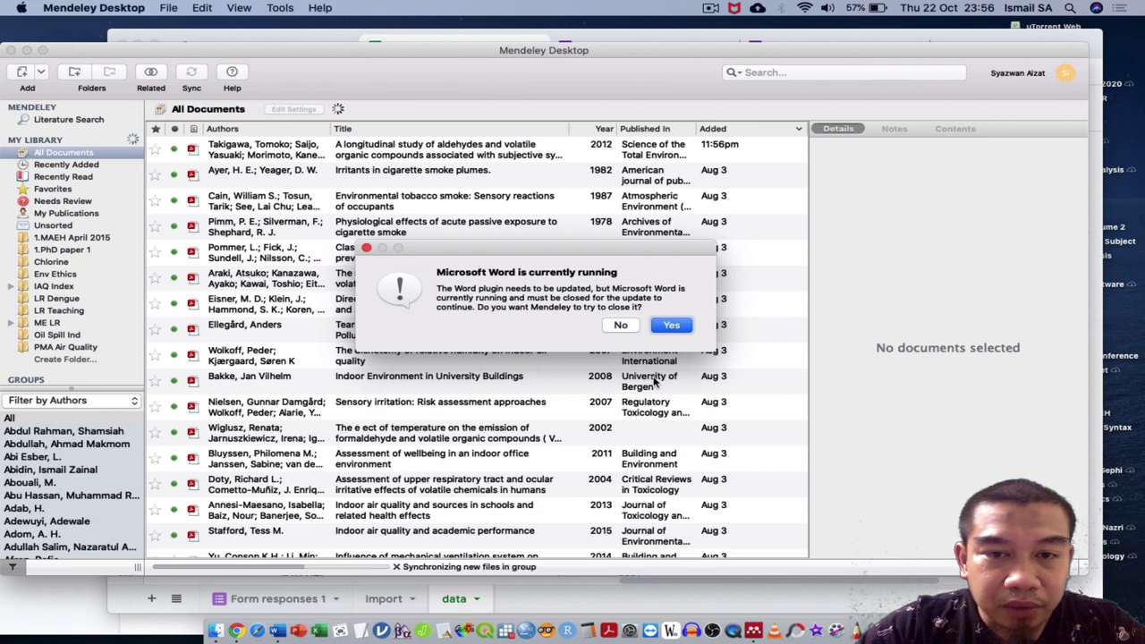
# Step: Cancel the Word plugin update and close the Mendeley Desktop window to return to the spreadsheet
pyautogui.click(671, 326)
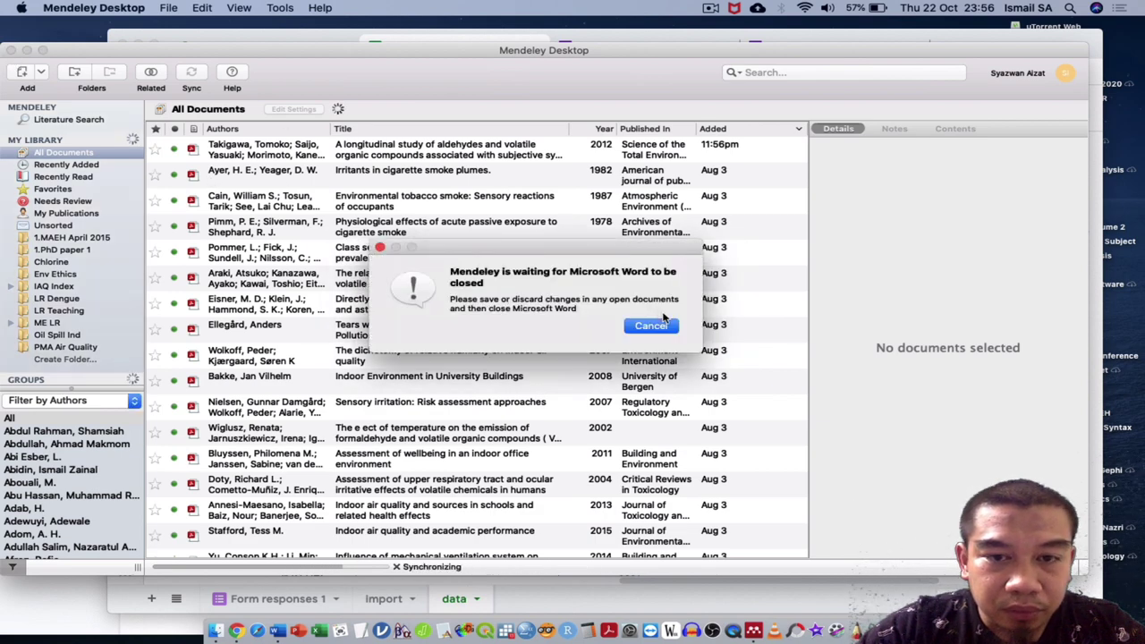
pyautogui.click(664, 327)
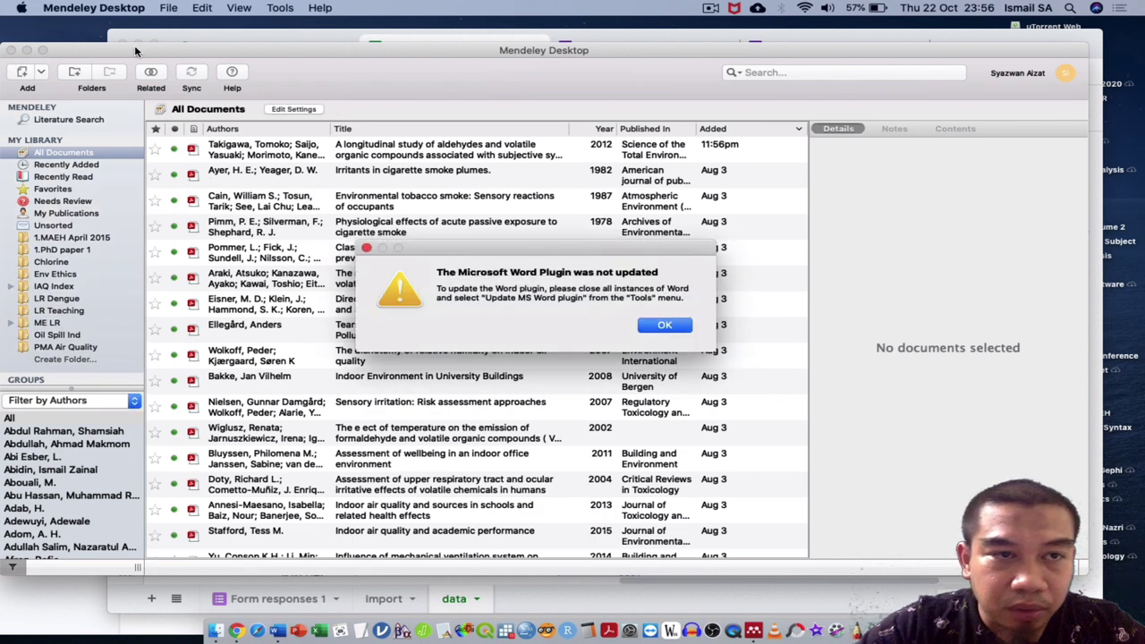
pyautogui.click(664, 327)
pyautogui.click(11, 50)
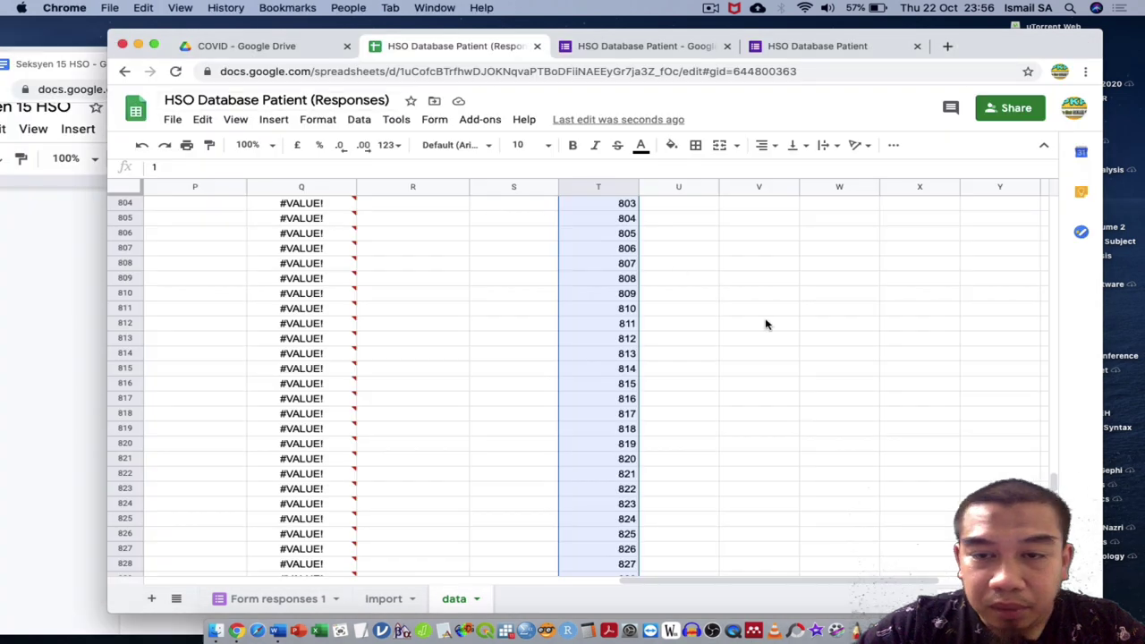
# Step: Widen column T of the data sheet to fit the Running Number header
pyautogui.moveTo(1054, 483); pyautogui.dragTo(1049, 146)
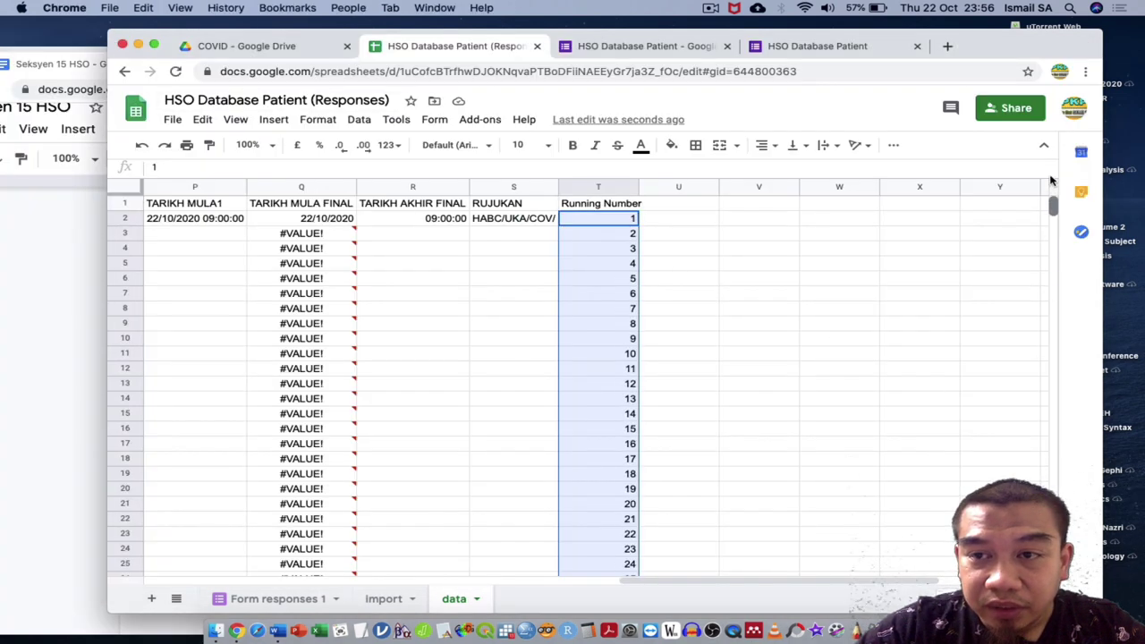
pyautogui.click(517, 221)
pyautogui.click(612, 223)
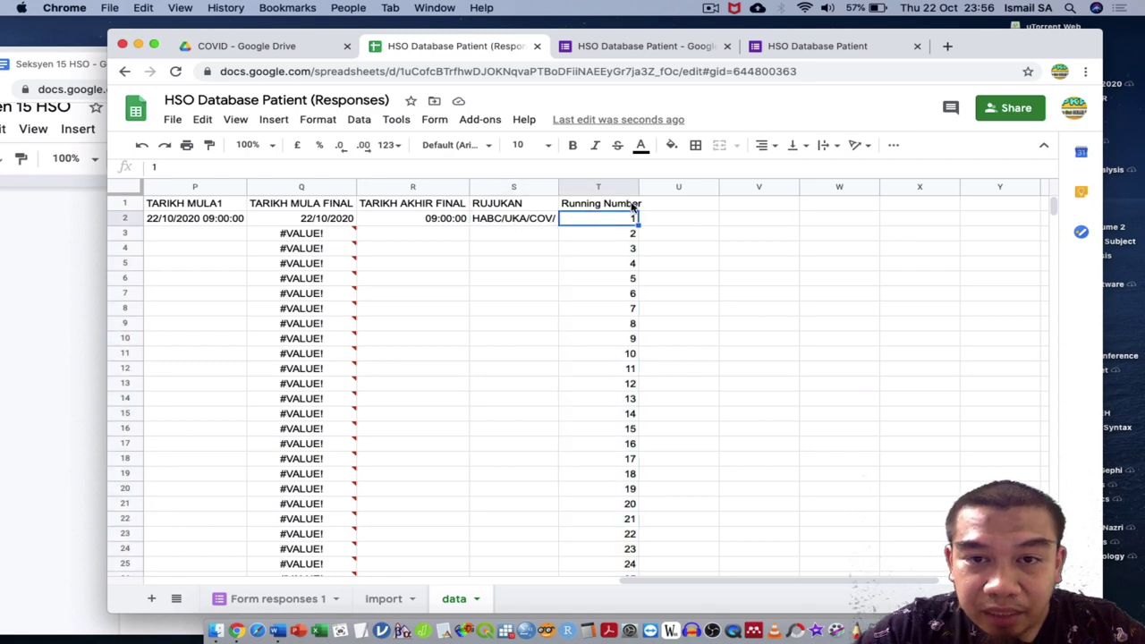
pyautogui.moveTo(639, 188); pyautogui.dragTo(645, 188)
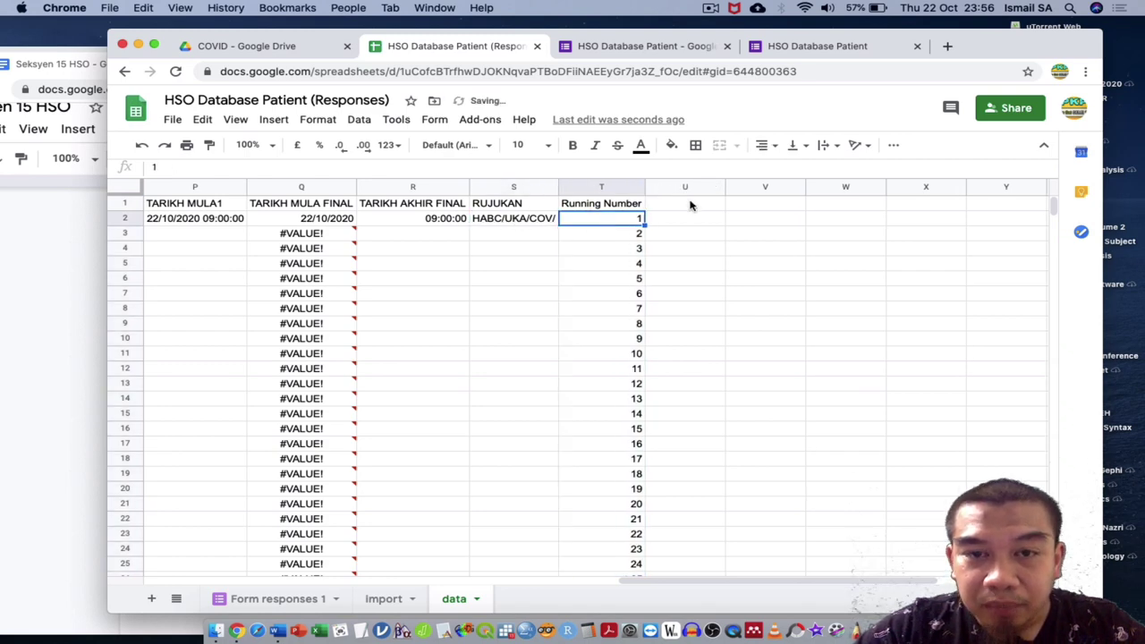
# Step: Add the header RUJUKAN FINAL in U1
pyautogui.click(690, 202)
pyautogui.write('RUJUKAN FINAL')
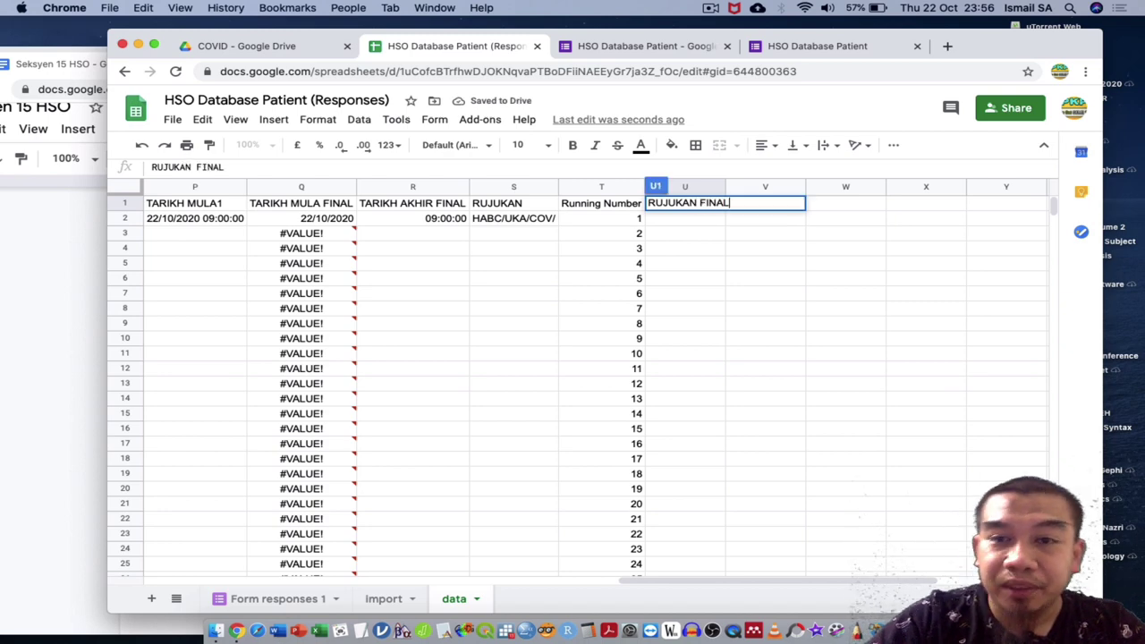
pyautogui.press('Return')
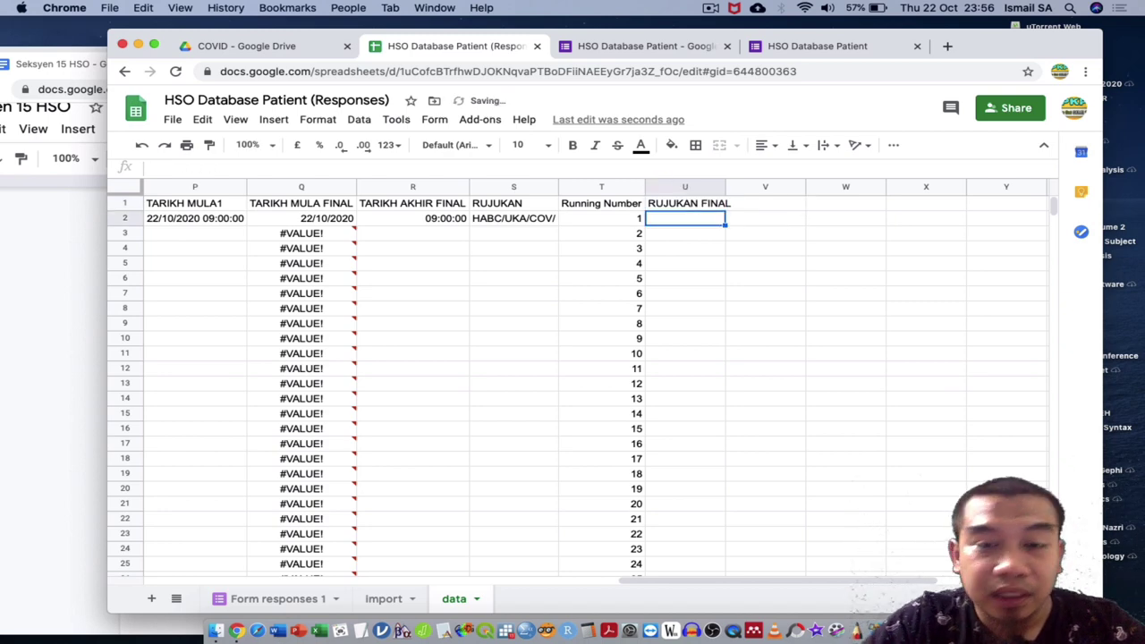
# Step: Enter the formula =S2&""&T2 in U2 to join the reference and running number, and widen column U to fit
pyautogui.write('=')
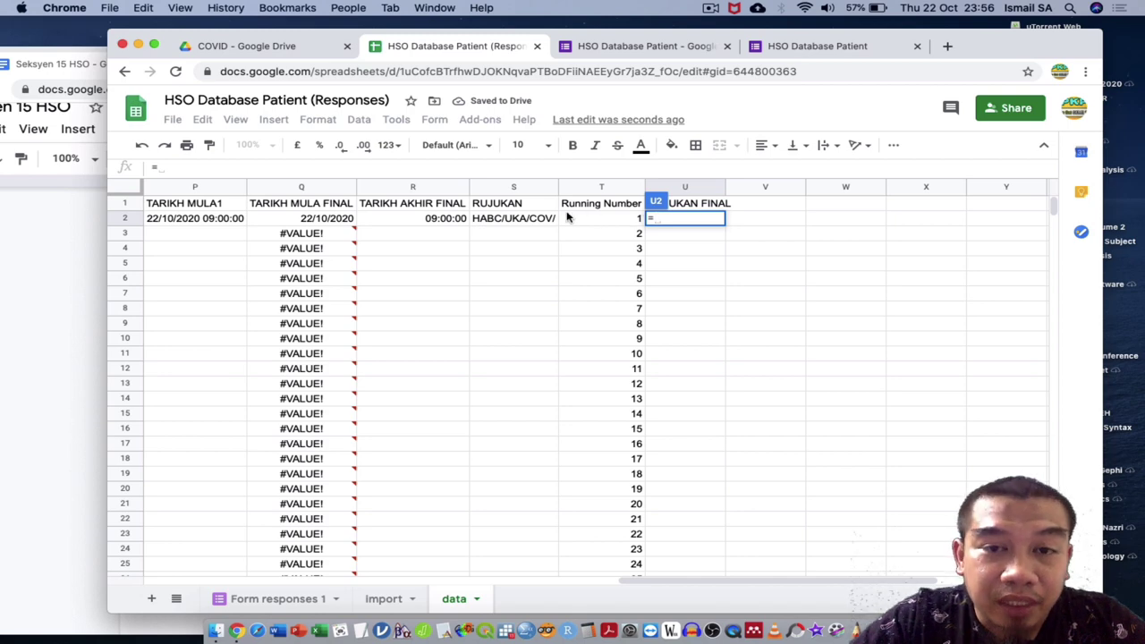
pyautogui.click(526, 224)
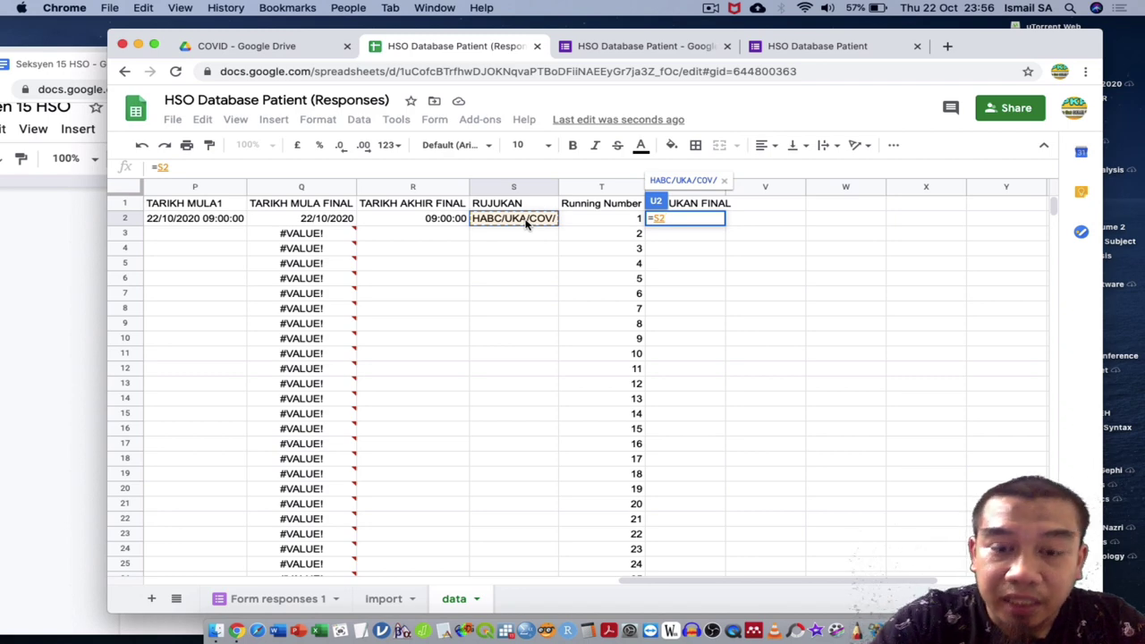
pyautogui.write('&"')
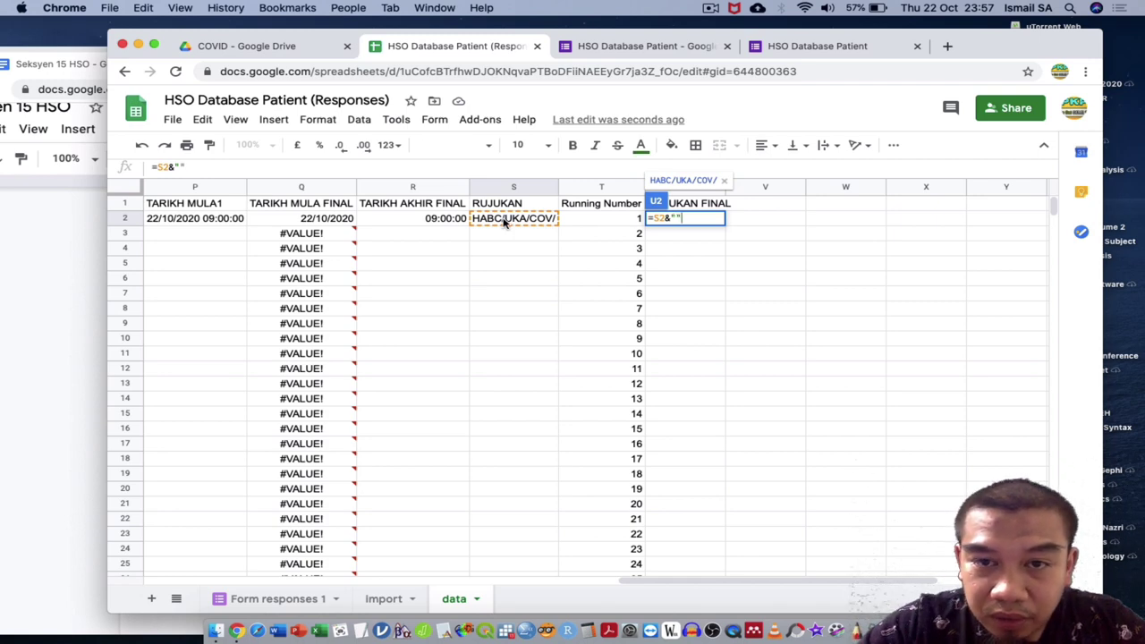
pyautogui.write('&')
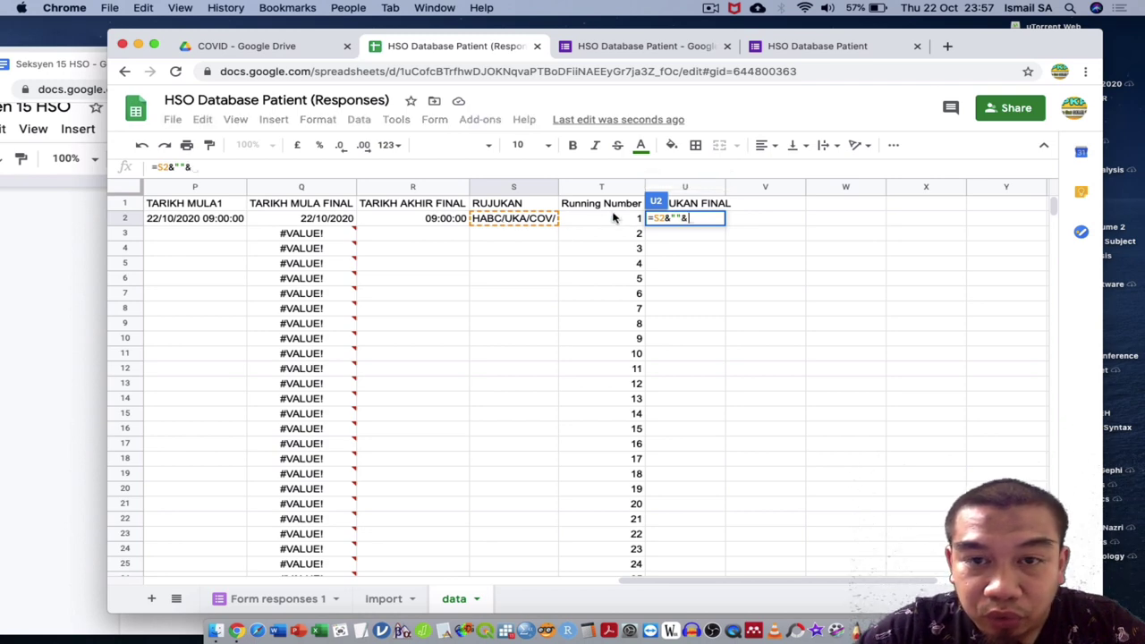
pyautogui.click(614, 218)
pyautogui.press('Return')
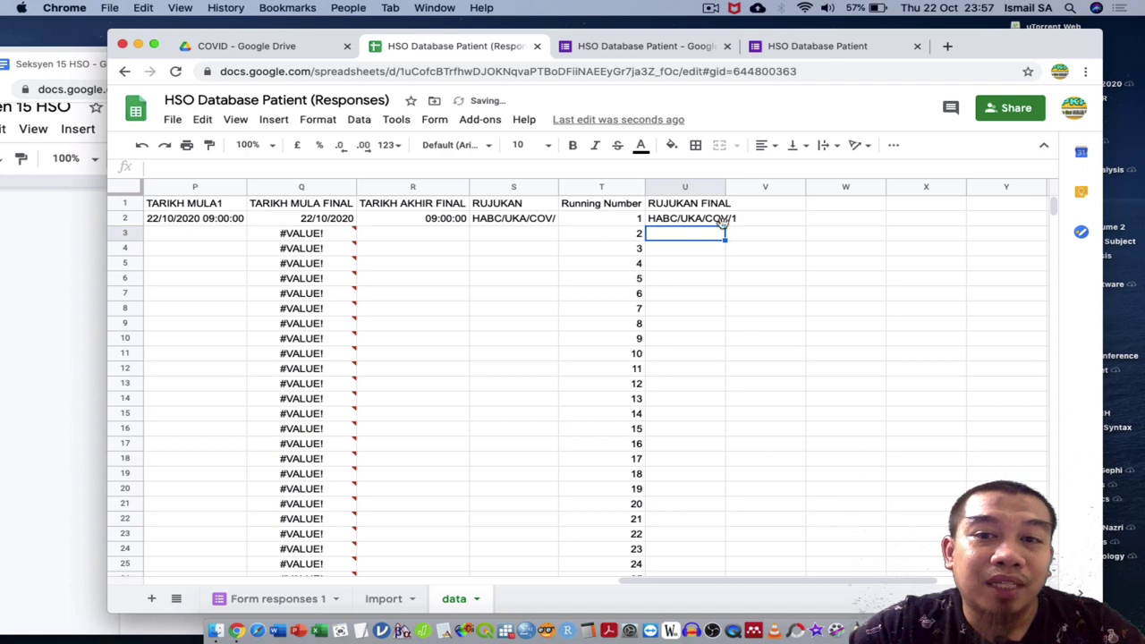
pyautogui.moveTo(725, 186); pyautogui.dragTo(741, 186)
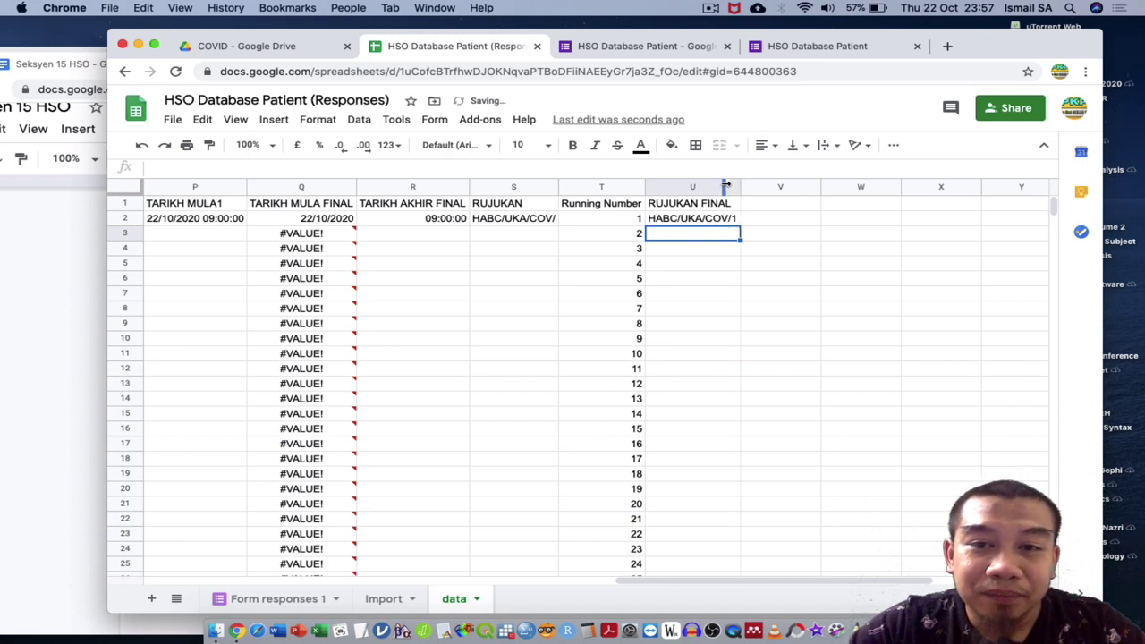
# Step: Copy the RUJUKAN FINAL formula from U2 into U3:U1001
pyautogui.click(732, 220)
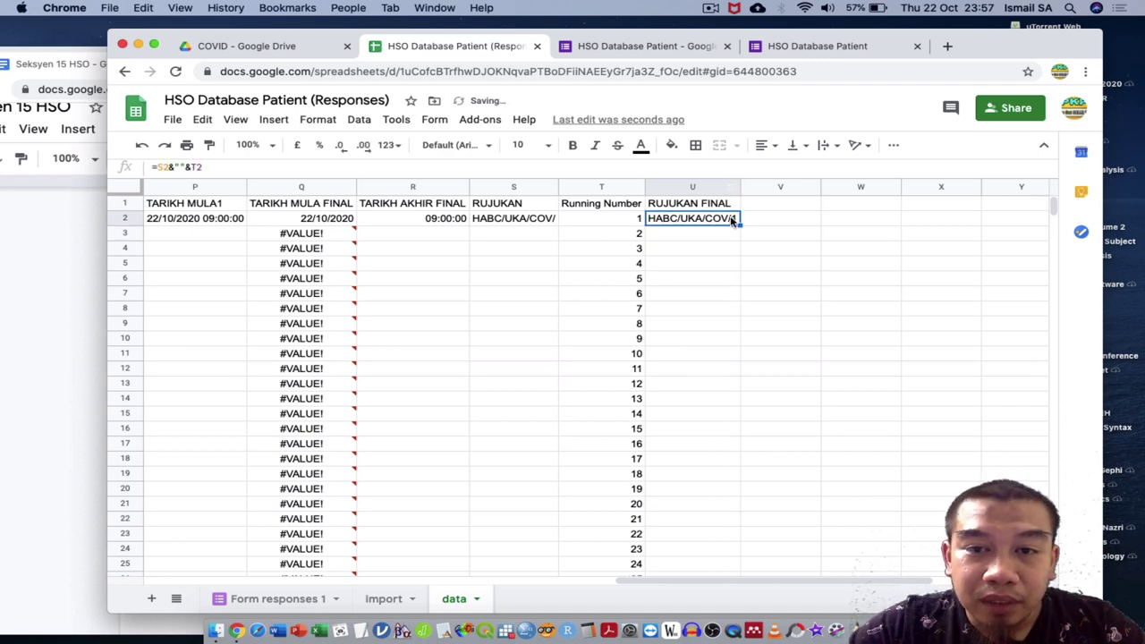
pyautogui.hotkey('ctrl', 'c')
pyautogui.click(727, 235)
pyautogui.press('Escape')
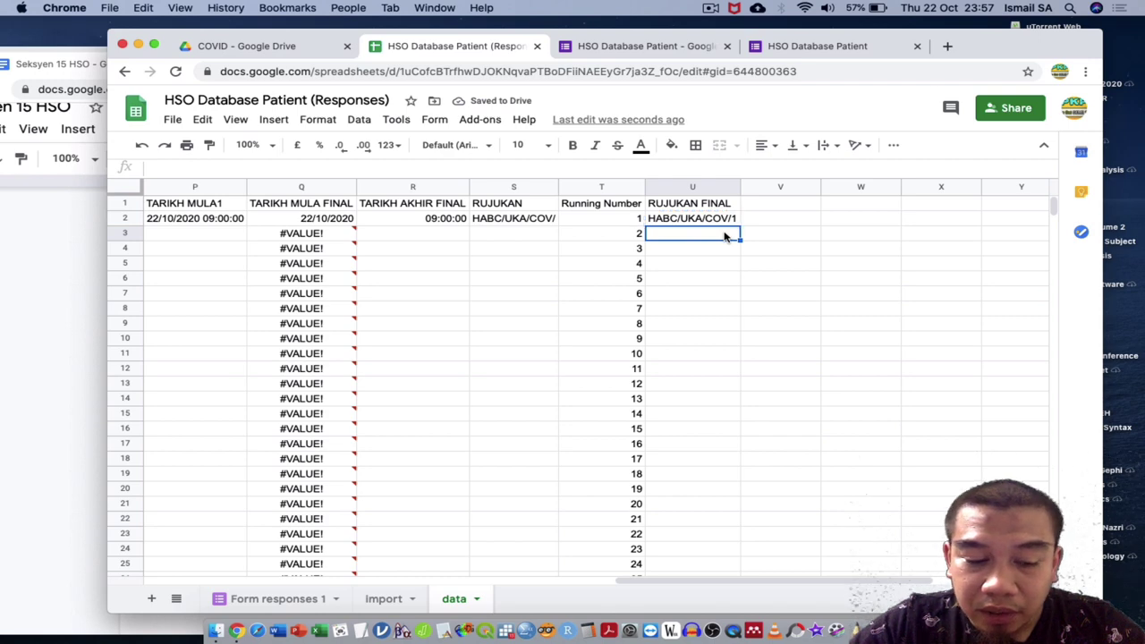
pyautogui.hotkey('ctrl', 'shift', 'Down')
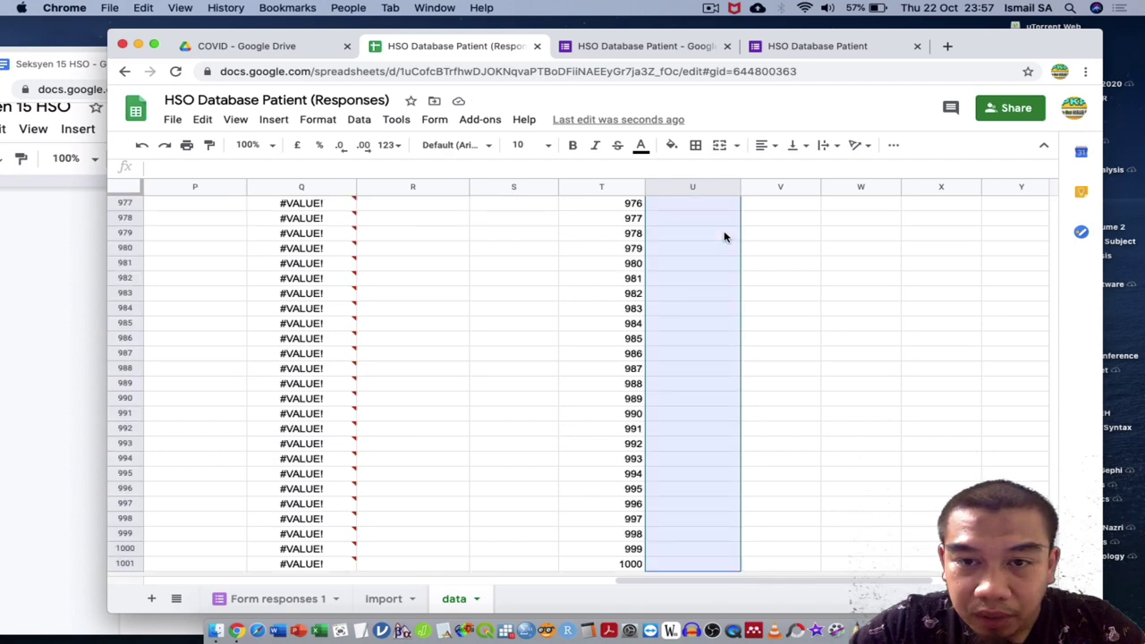
pyautogui.rightClick(724, 237)
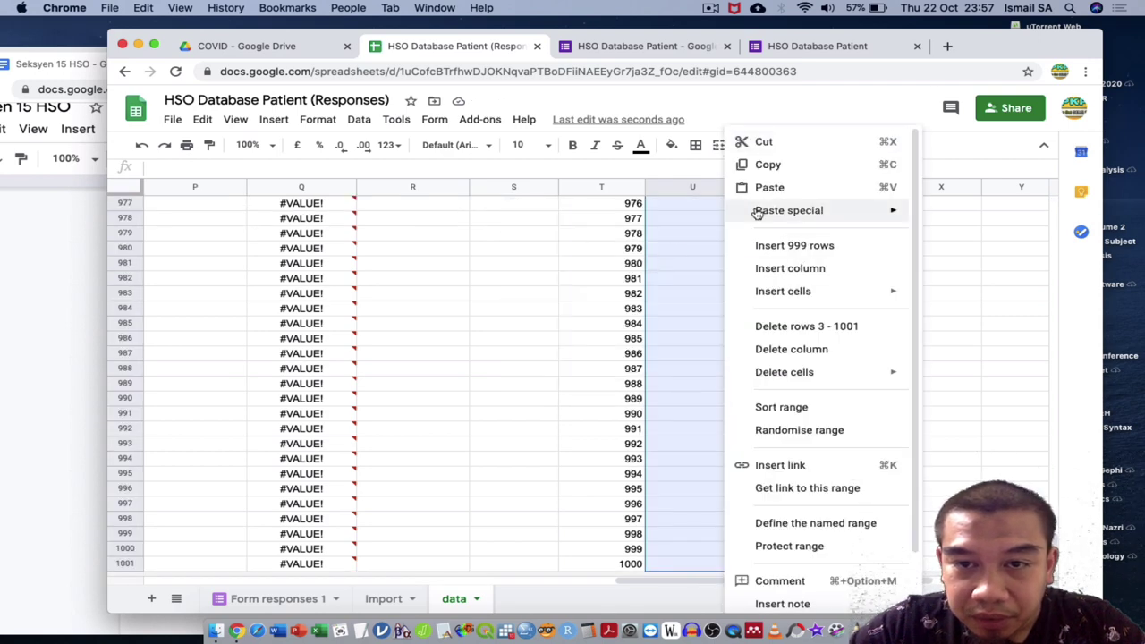
pyautogui.moveTo(758, 212)
pyautogui.click(616, 319)
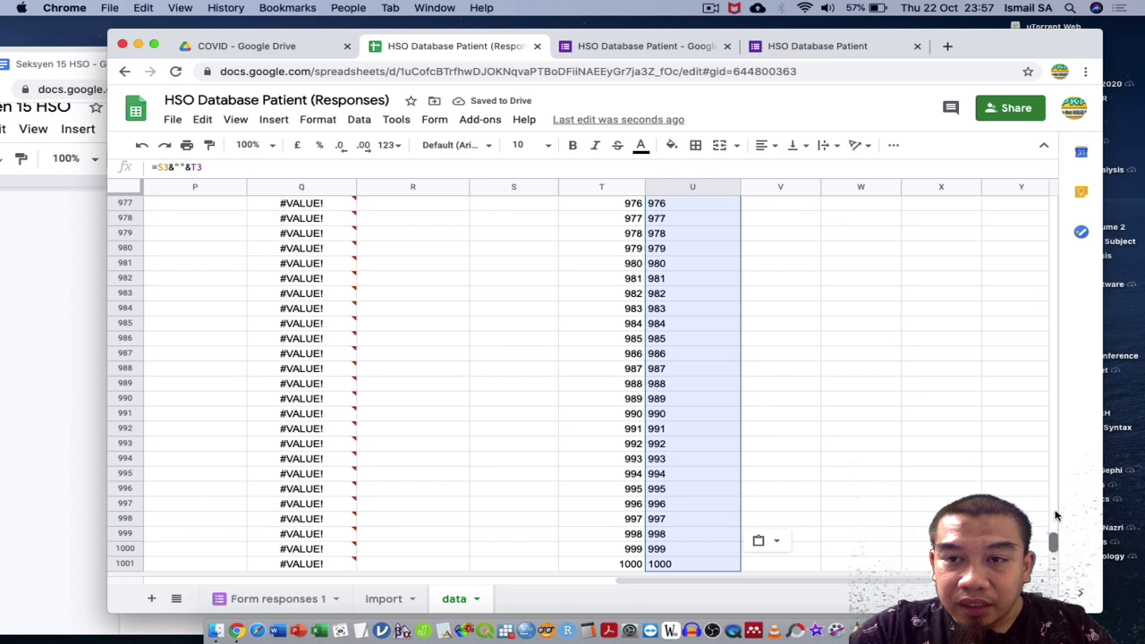
# Step: Copy the HABC/UKA/COV/ entry from S2 into S3:S1001 with a formula-only paste
pyautogui.moveTo(1055, 517); pyautogui.dragTo(1053, 201)
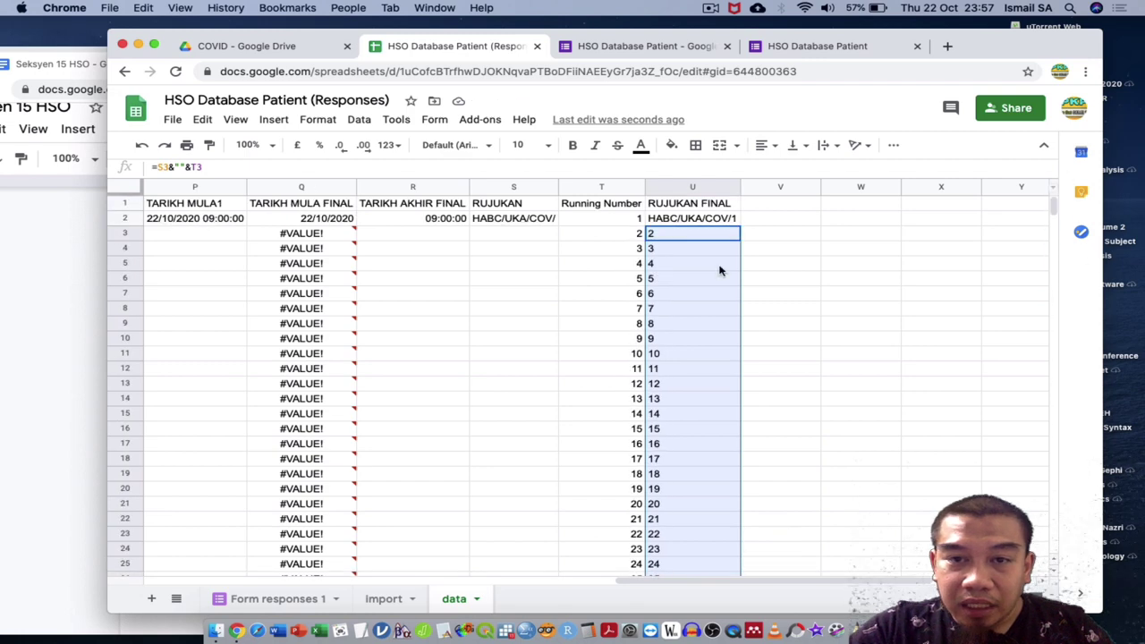
pyautogui.click(536, 223)
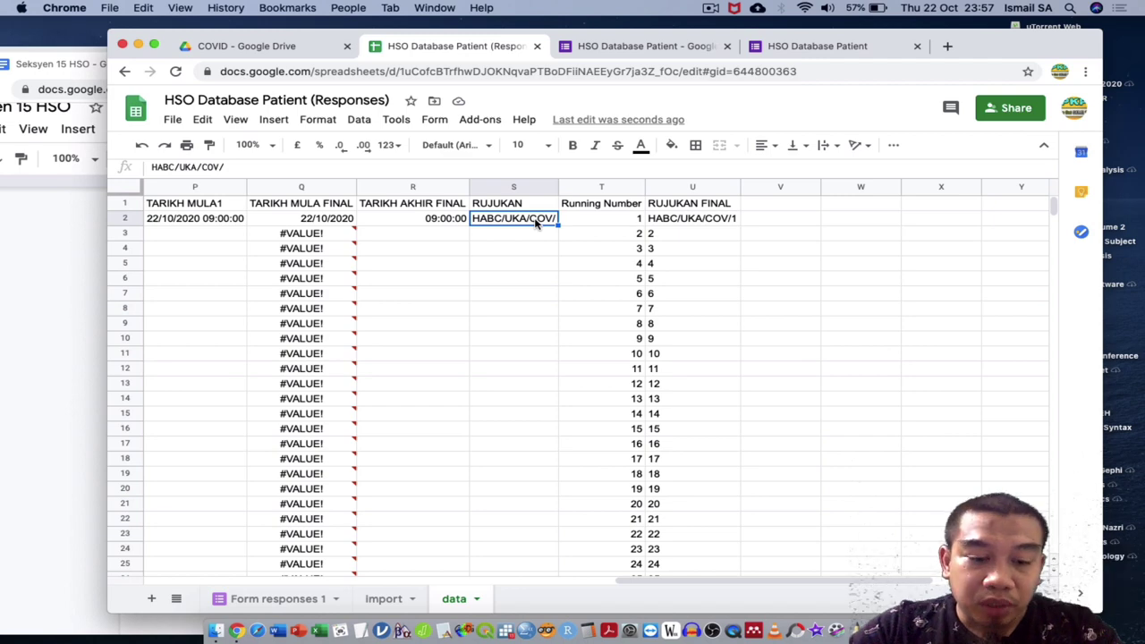
pyautogui.click(534, 235)
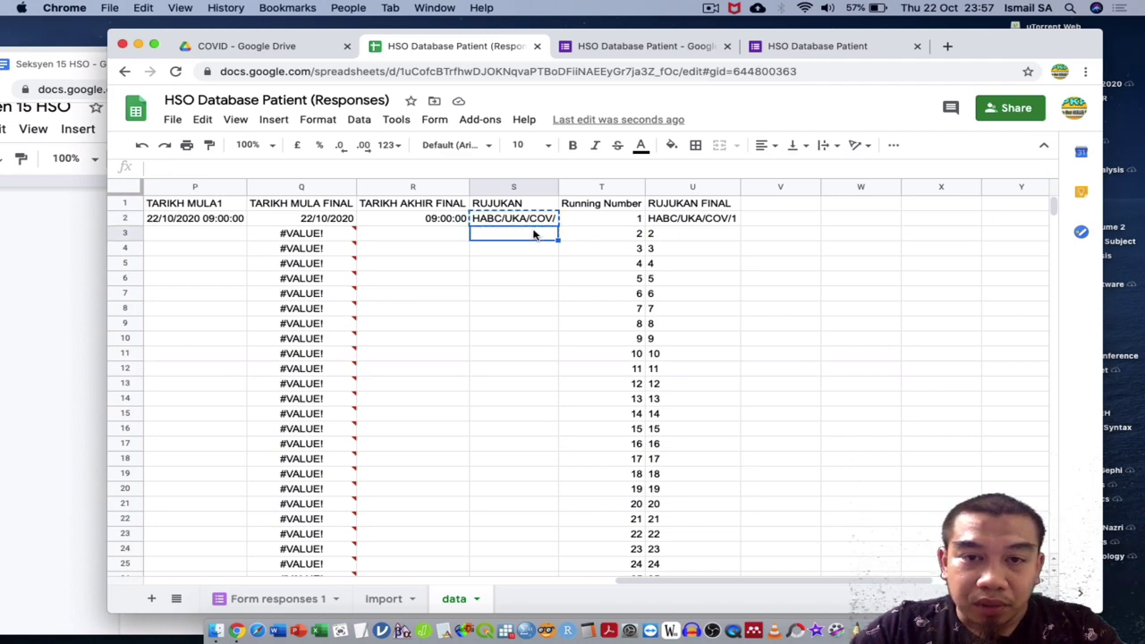
pyautogui.press('super+shift+Down')
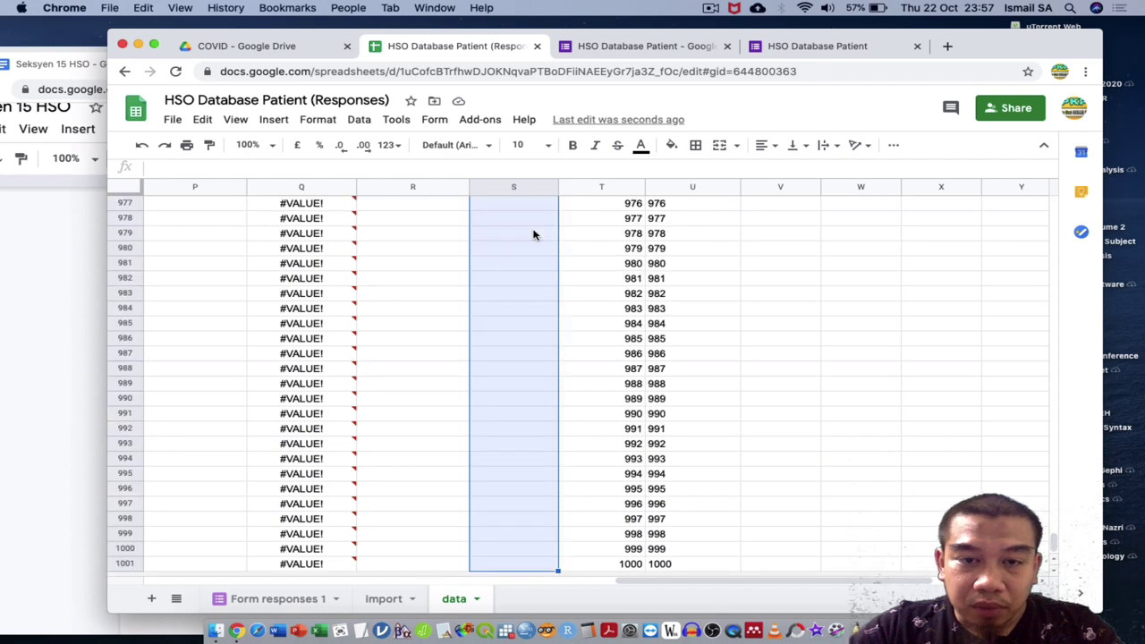
pyautogui.rightClick(533, 234)
pyautogui.moveTo(613, 213)
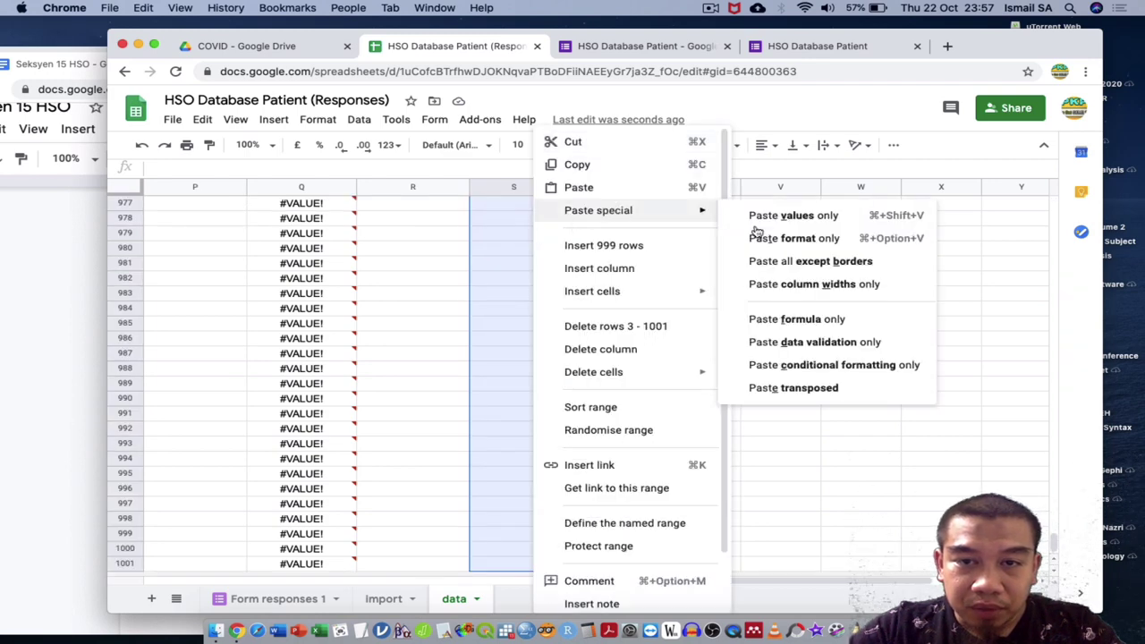
pyautogui.click(805, 320)
# Step: Clear the running numbers from T3 down to the last row, keeping only the 1 in T2
pyautogui.scroll(20, 573, 268)
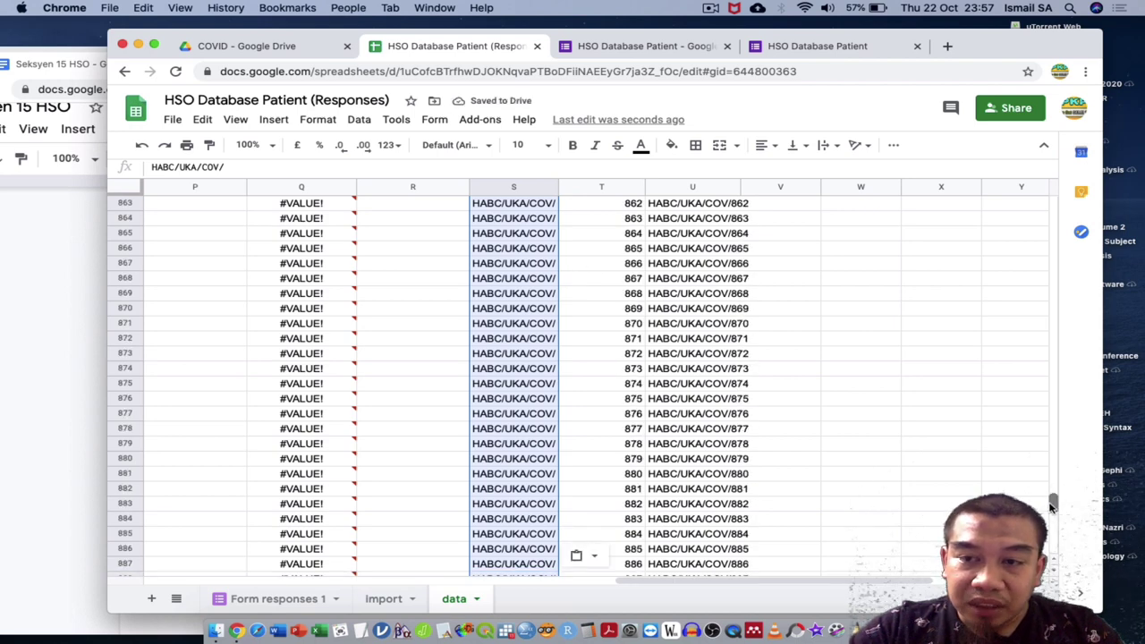
pyautogui.moveTo(1054, 503); pyautogui.dragTo(1068, 190)
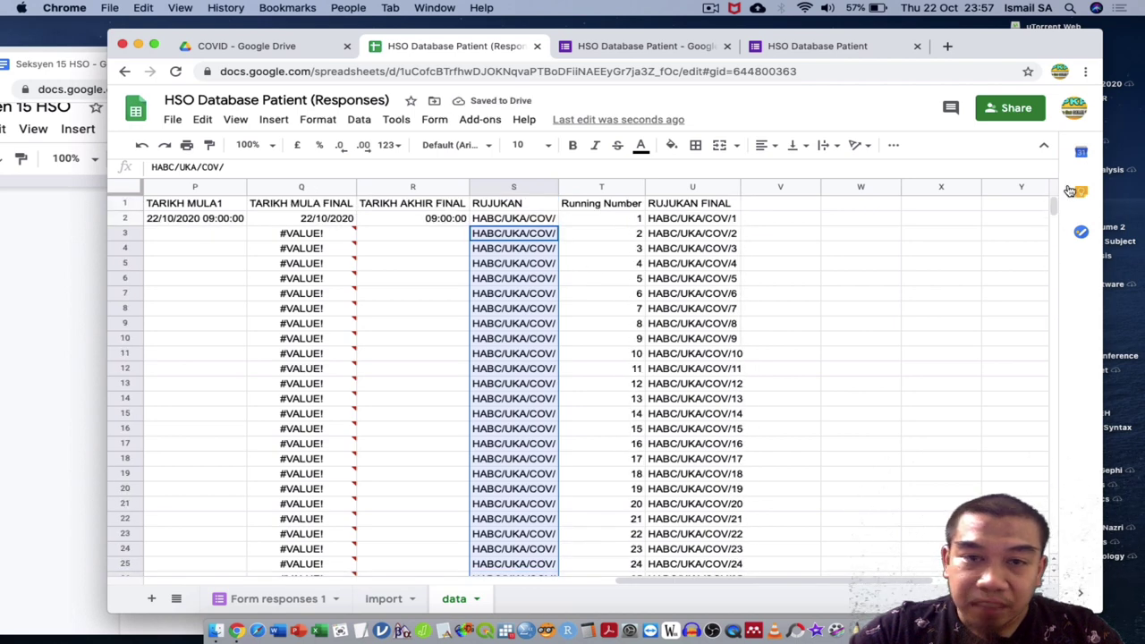
pyautogui.click(600, 234)
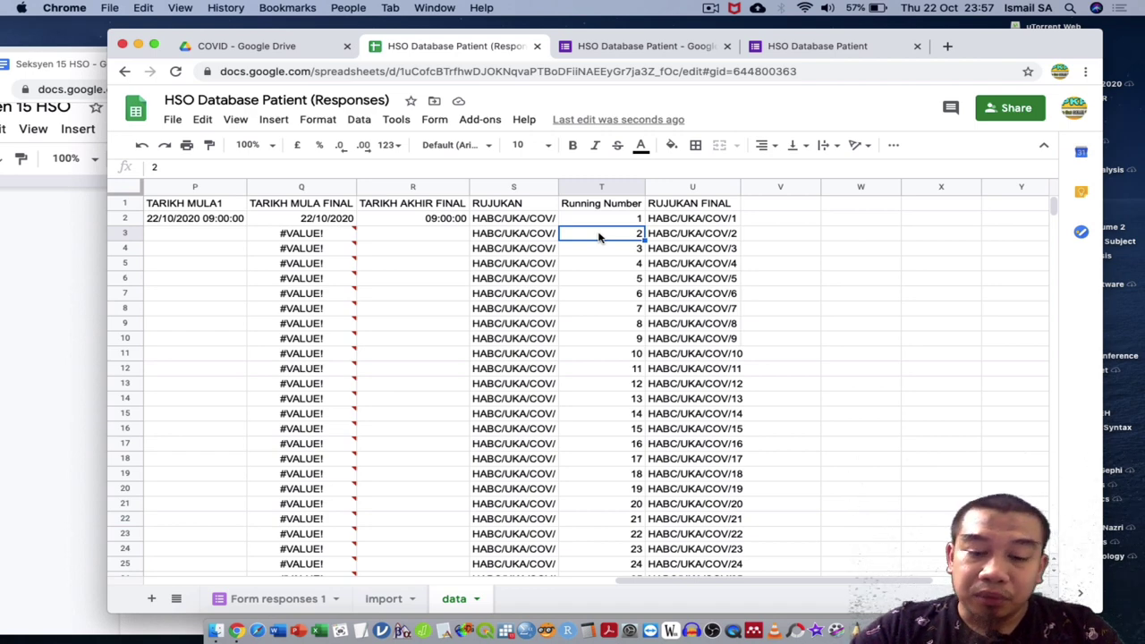
pyautogui.press('super+shift+Down')
pyautogui.press('Delete')
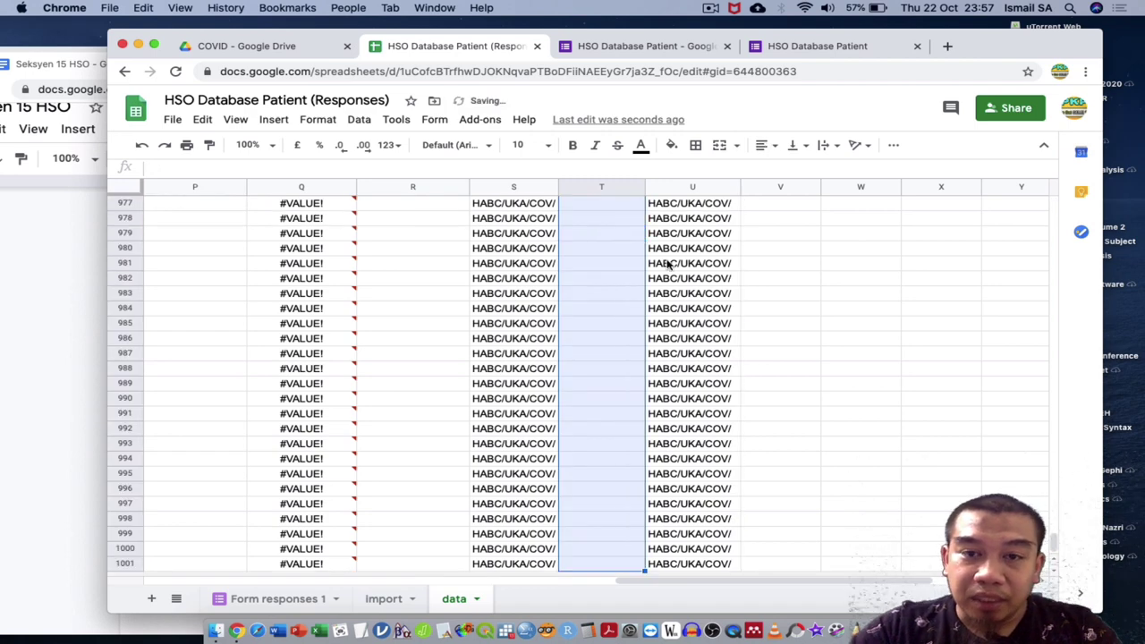
pyautogui.scroll(15, 671, 269)
pyautogui.hscroll(-3, 677, 270)
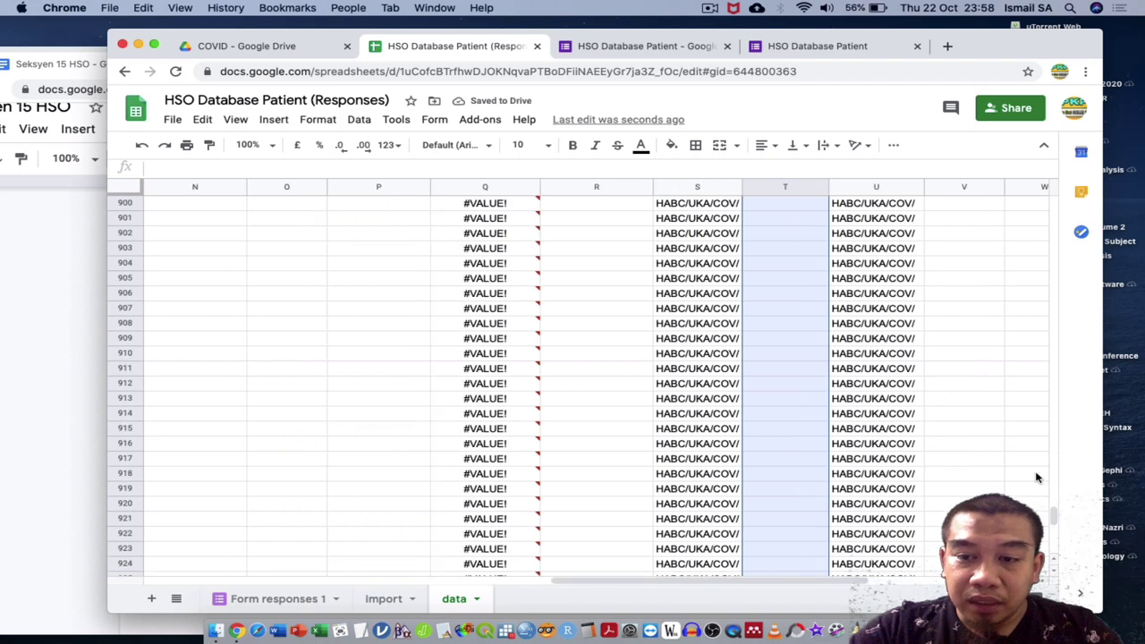
pyautogui.scroll(20, 671, 264)
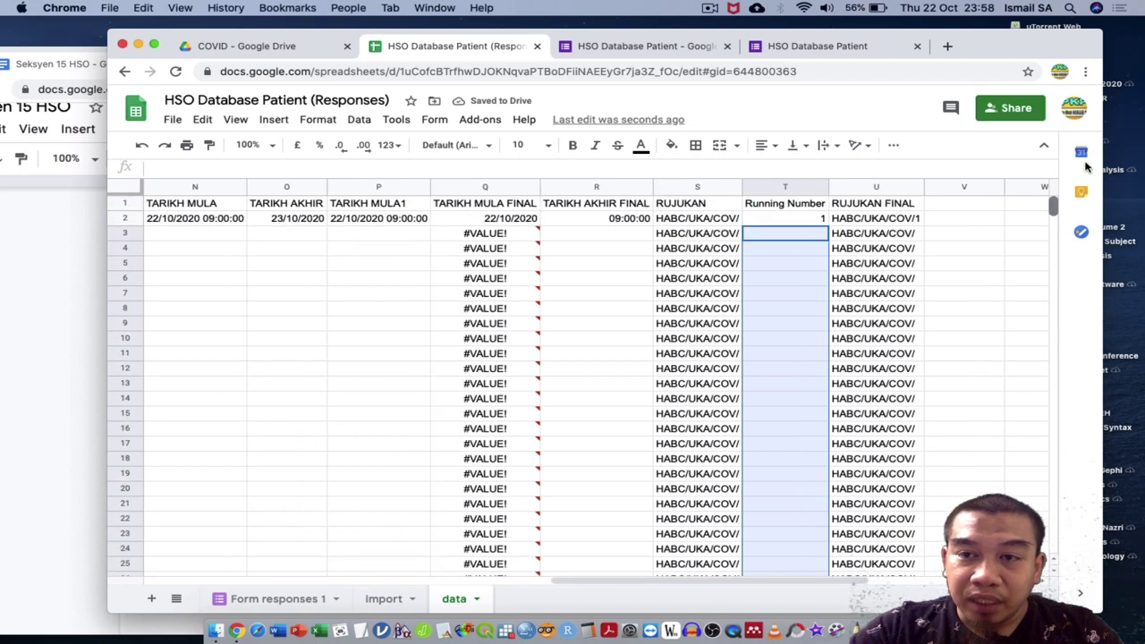
# Step: In the HSO Database Patient form, duplicate the NAMA PEGAWAI question and make the upper copy a short-answer question titled NO RUJUKAN
pyautogui.click(608, 52)
pyautogui.click(556, 150)
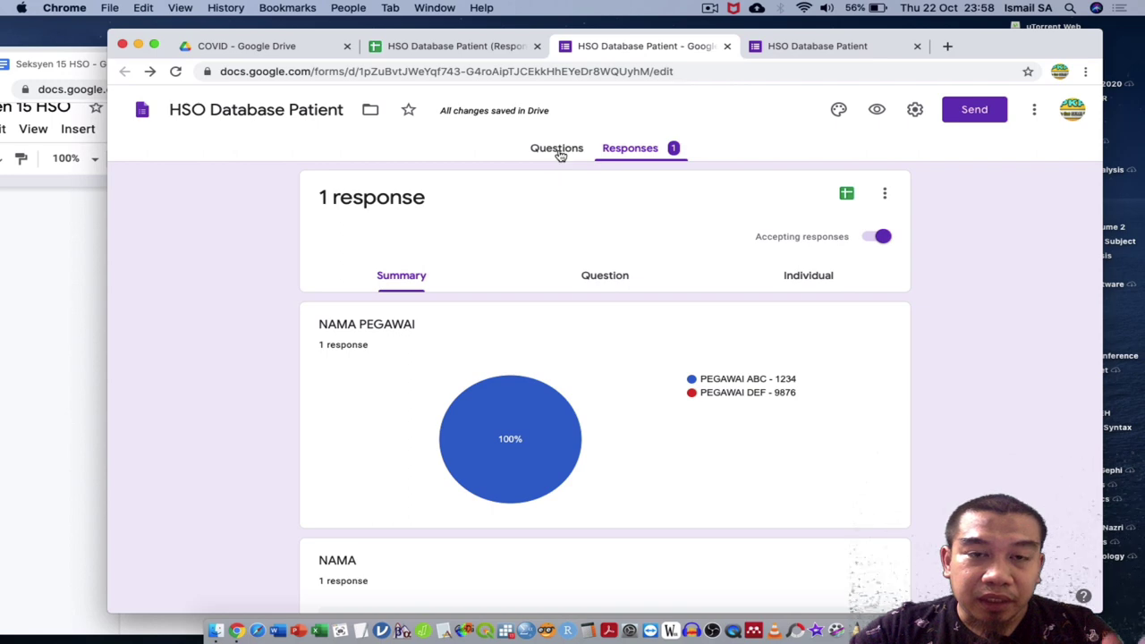
pyautogui.scroll(-10, 490, 344)
pyautogui.scroll(12, 489, 344)
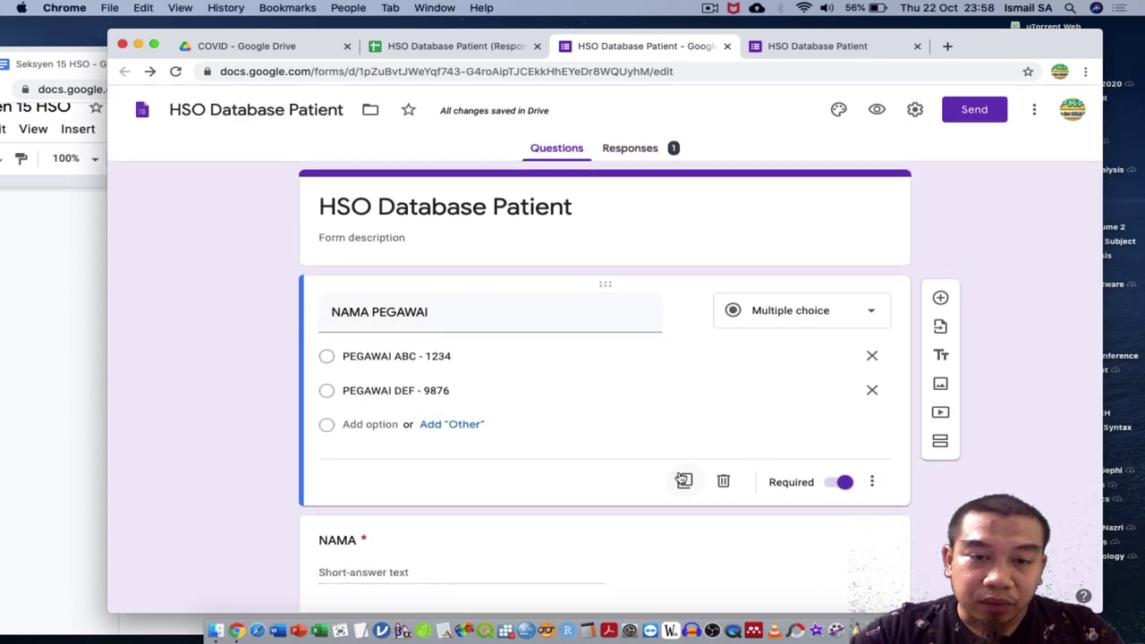
pyautogui.click(684, 481)
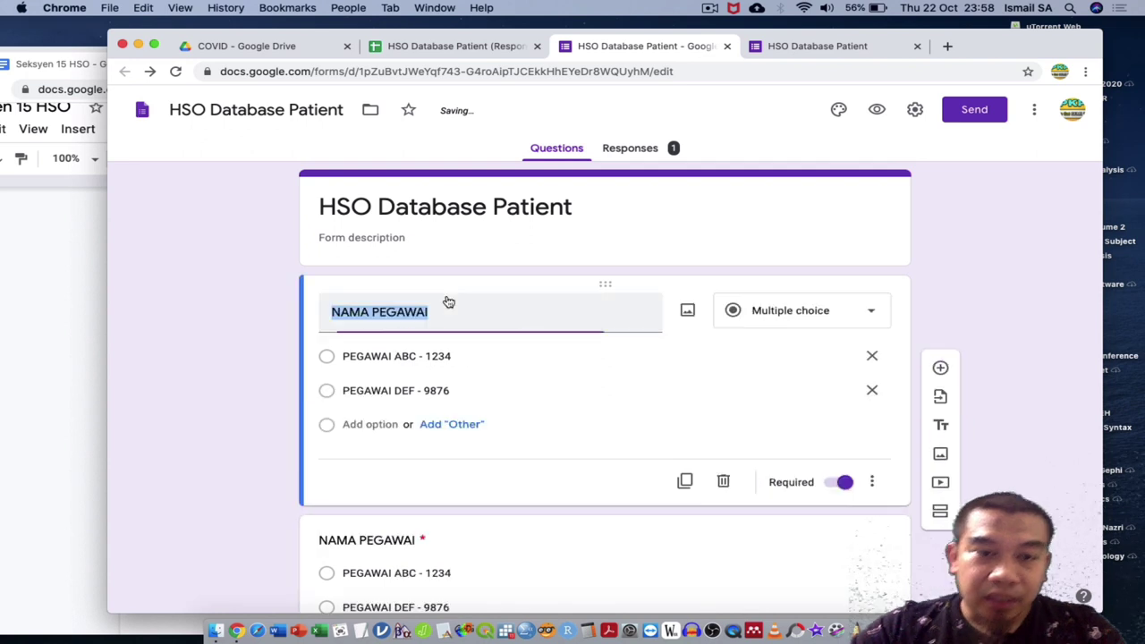
pyautogui.write('NO RUJUKAN')
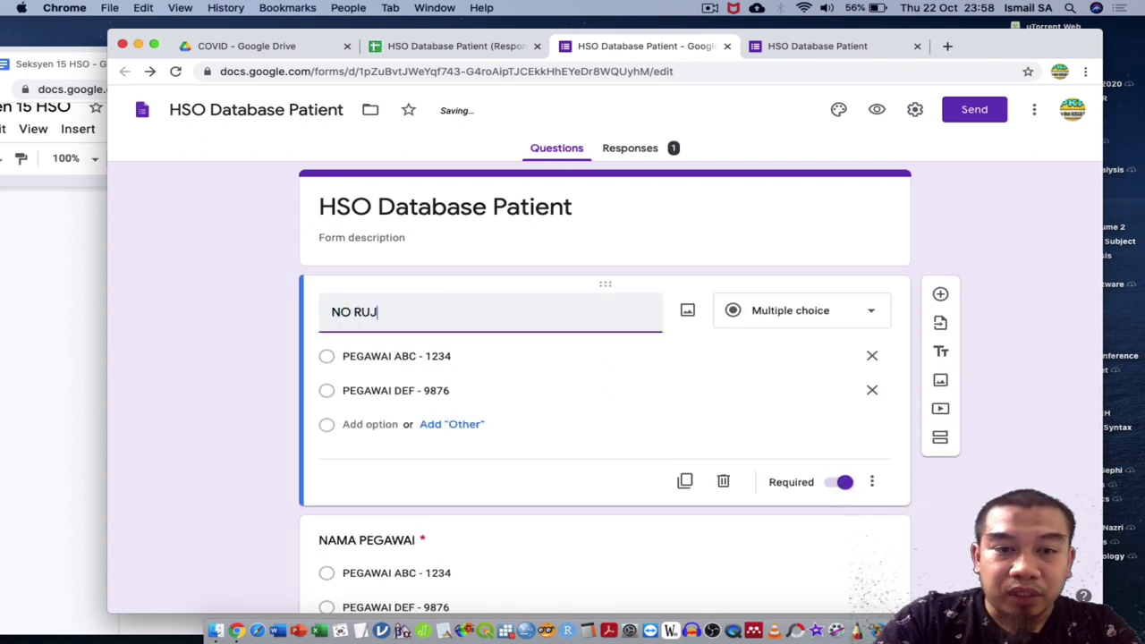
pyautogui.click(785, 309)
pyautogui.click(802, 182)
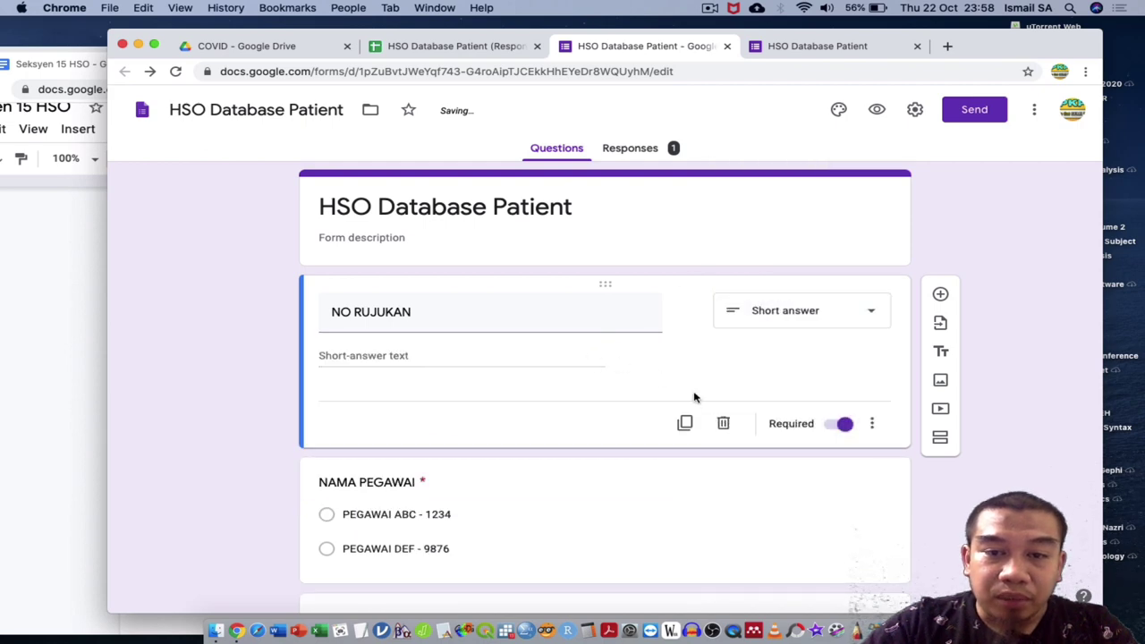
# Step: Add response validation to the NO RUJUKAN question requiring text that contains PEG
pyautogui.click(869, 426)
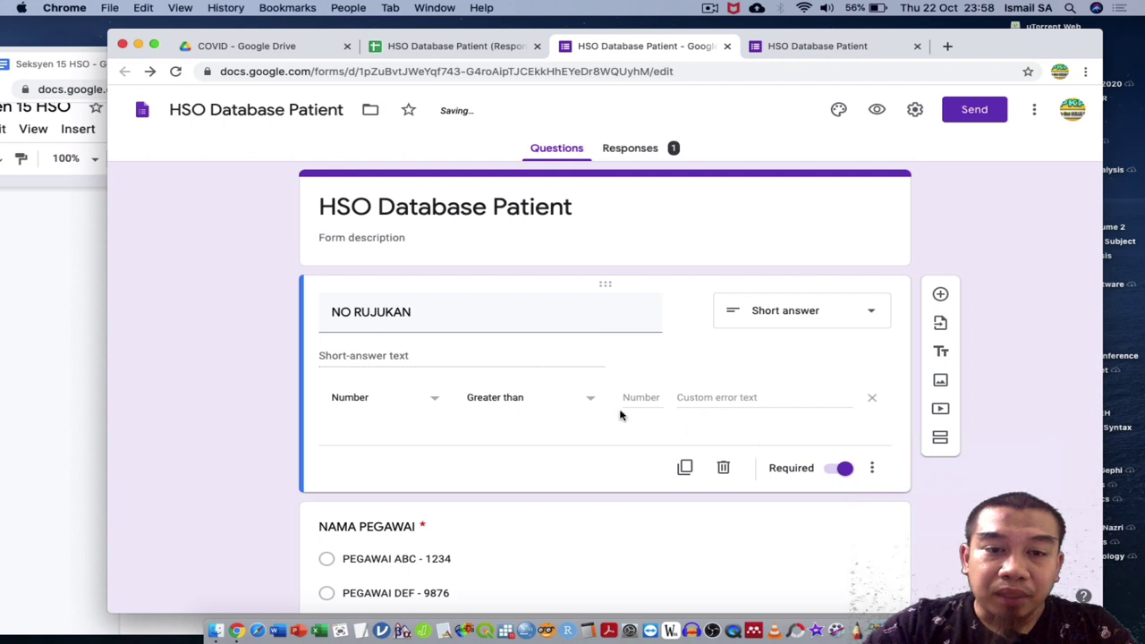
pyautogui.click(386, 404)
pyautogui.click(366, 429)
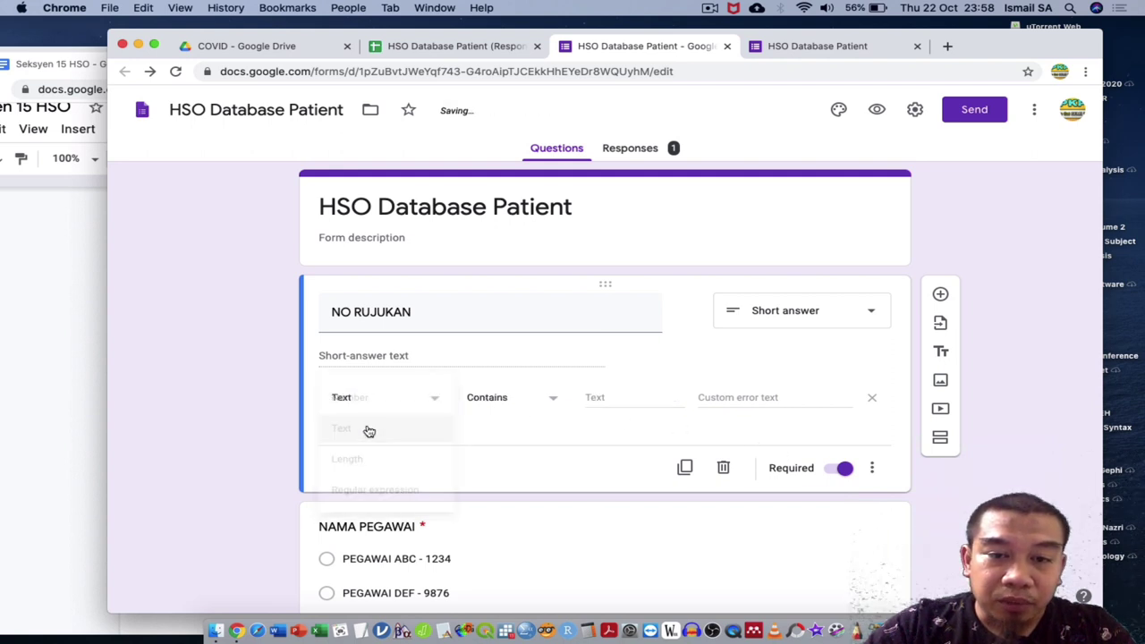
pyautogui.click(620, 397)
pyautogui.write('PEG')
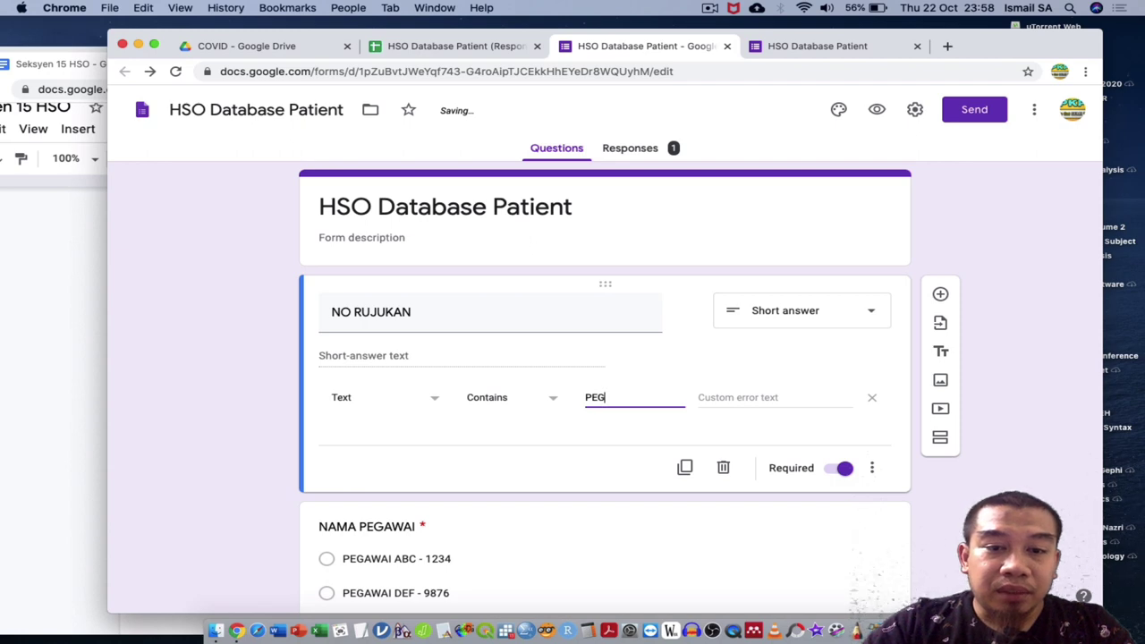
pyautogui.click(524, 396)
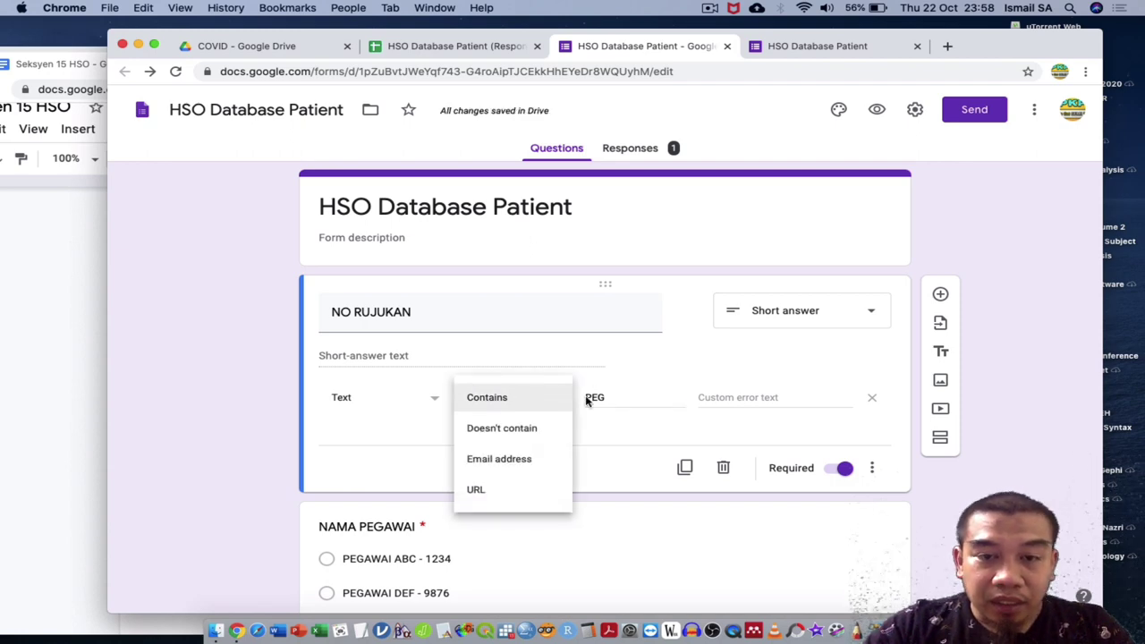
pyautogui.click(660, 448)
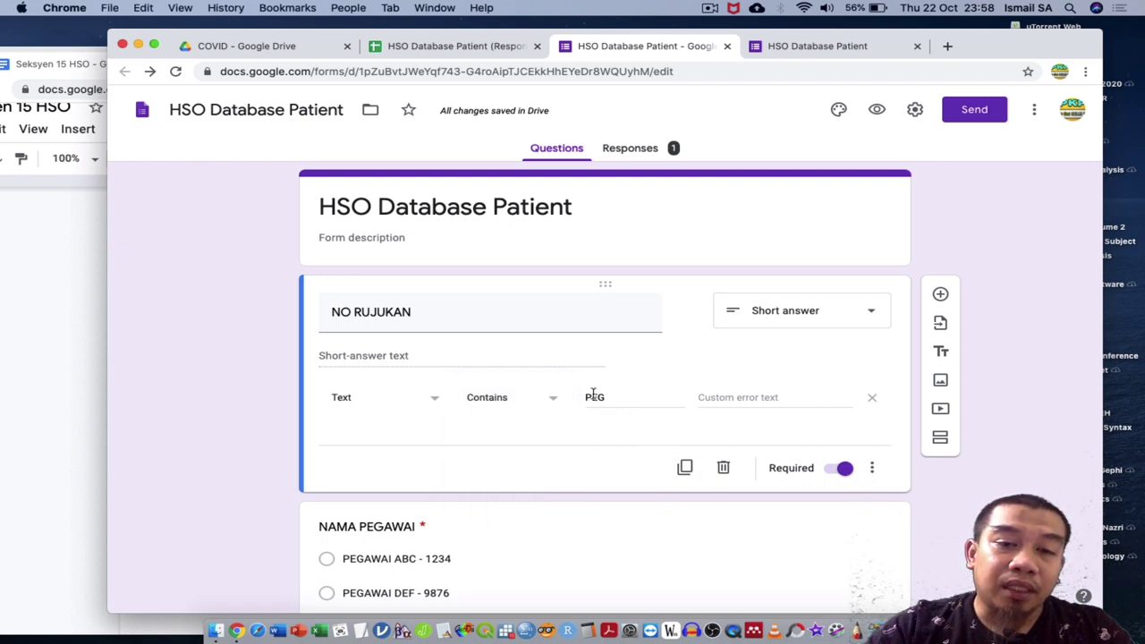
# Step: Switch the NO RUJUKAN validation to Number to review its conditions, and return it to Text with Contains and no value
pyautogui.click(387, 408)
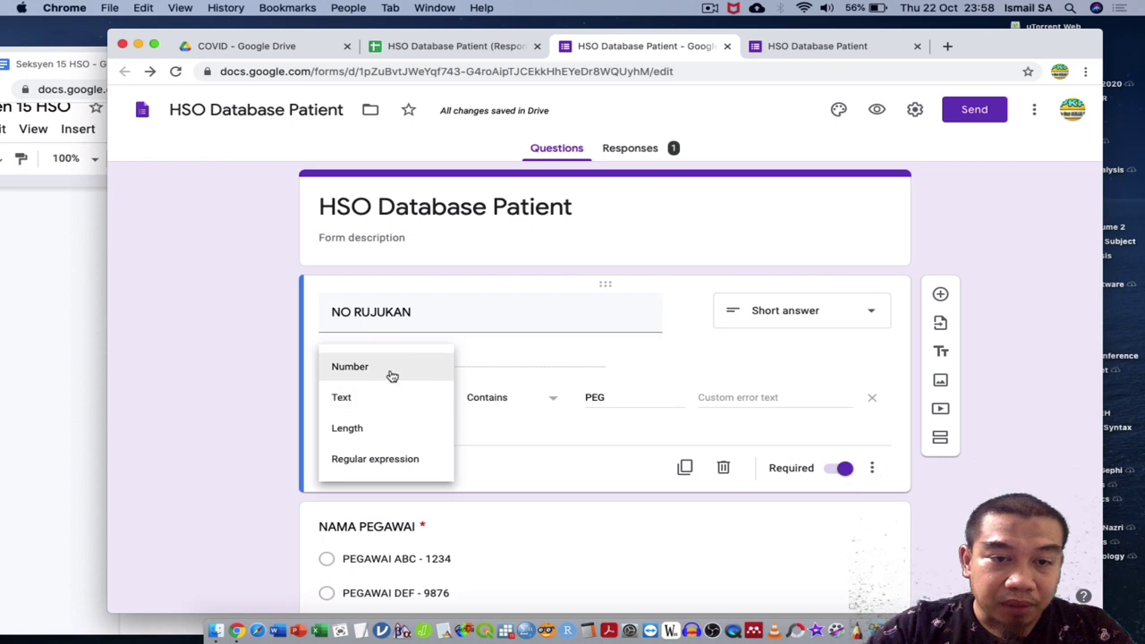
pyautogui.click(391, 375)
pyautogui.click(487, 402)
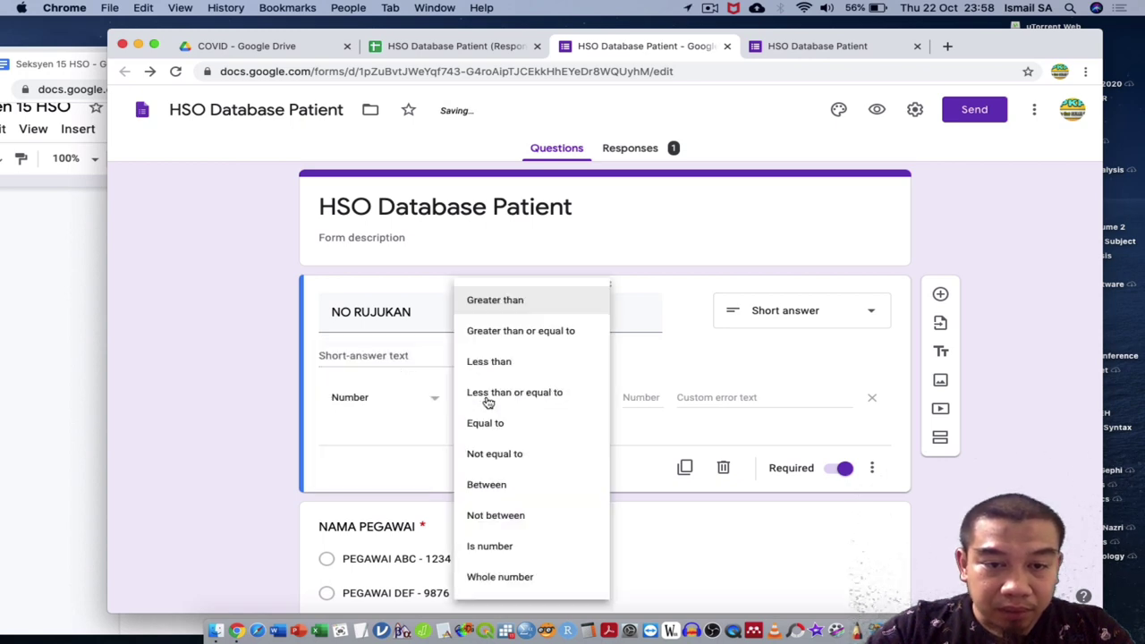
pyautogui.click(385, 404)
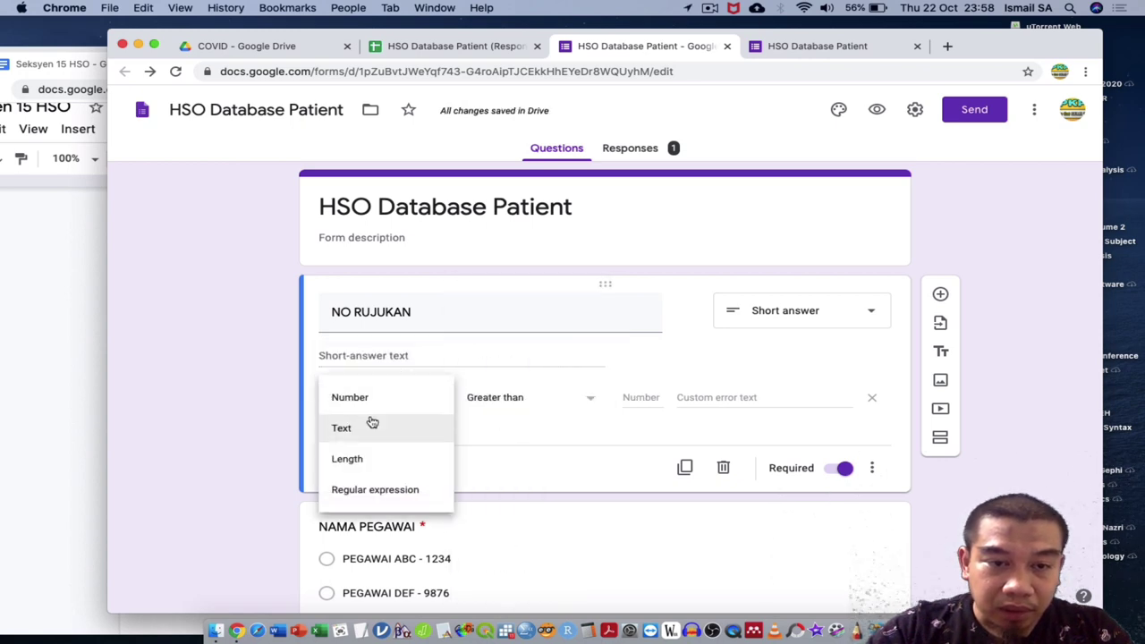
pyautogui.click(373, 422)
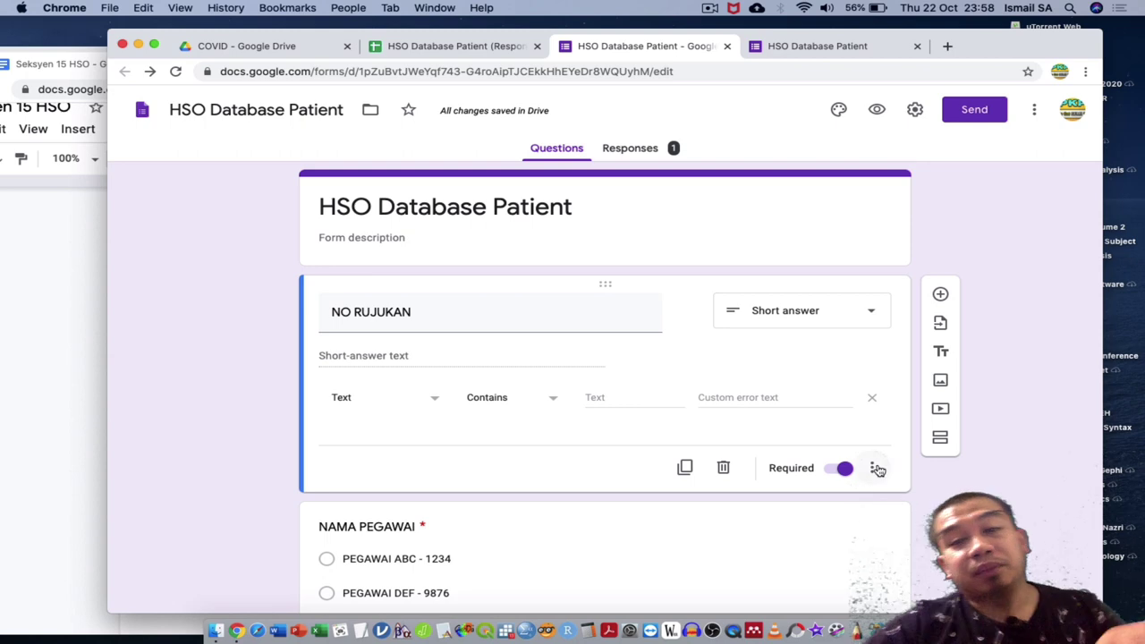
# Step: Close both HSO Database Patient form tabs and examine the Form responses 1 columns from NO RUJUKAN to NAMA PEGAWAI
pyautogui.click(728, 46)
pyautogui.click(728, 47)
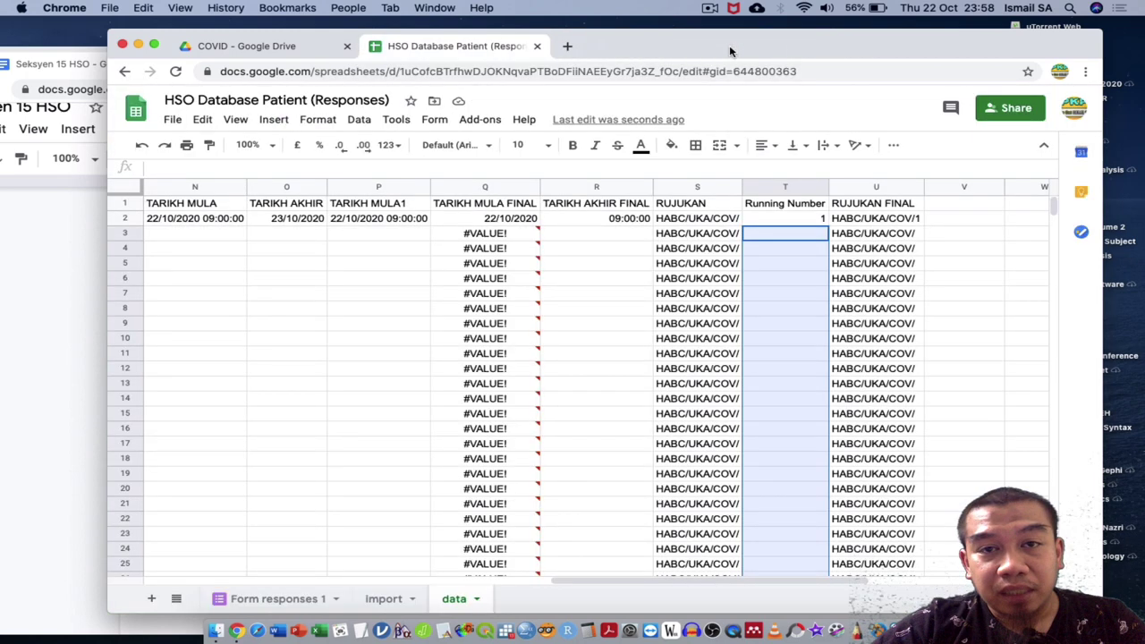
pyautogui.click(273, 598)
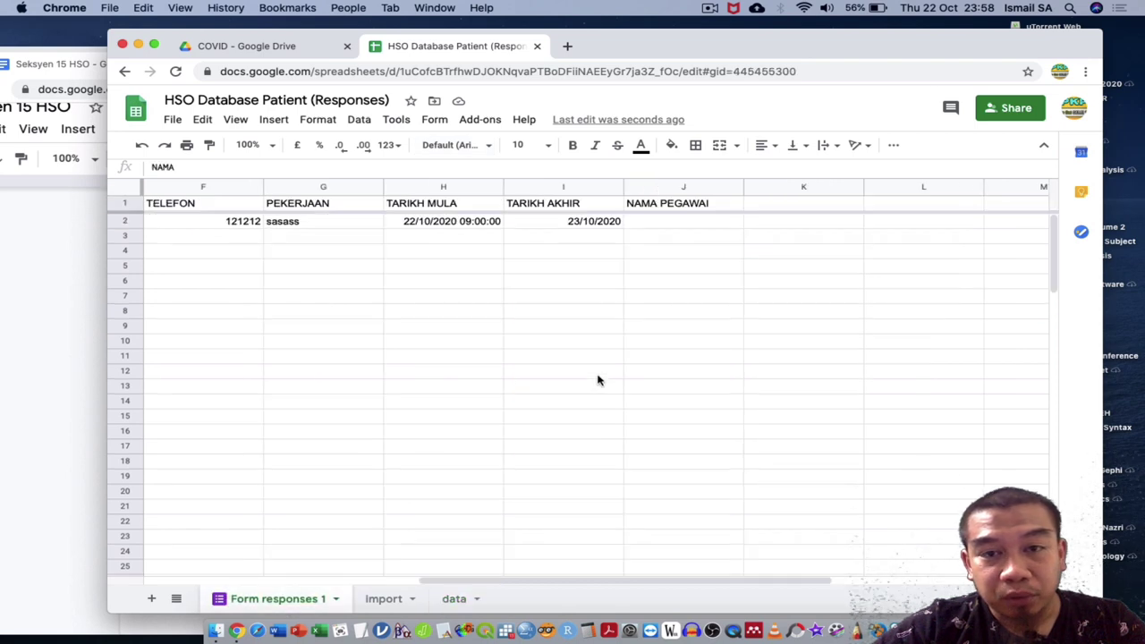
pyautogui.hscroll(1, 611, 266)
pyautogui.hotkey('ctrl', 'space')
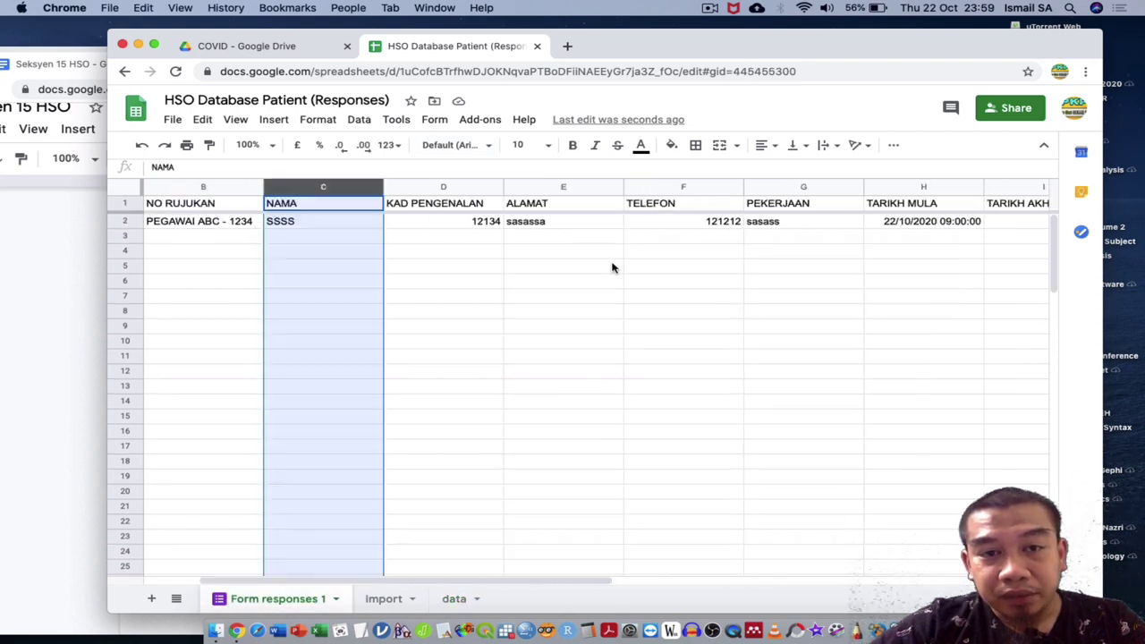
pyautogui.hscroll(-1, 612, 267)
pyautogui.hscroll(1, 612, 266)
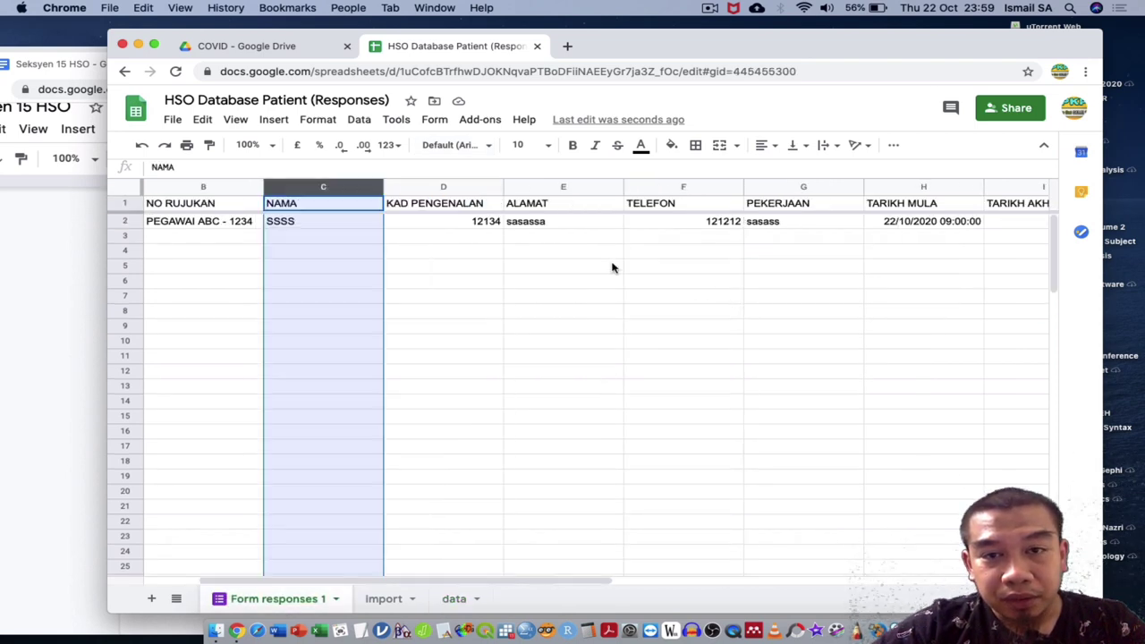
pyautogui.hscroll(8, 612, 267)
pyautogui.hscroll(-2, 612, 266)
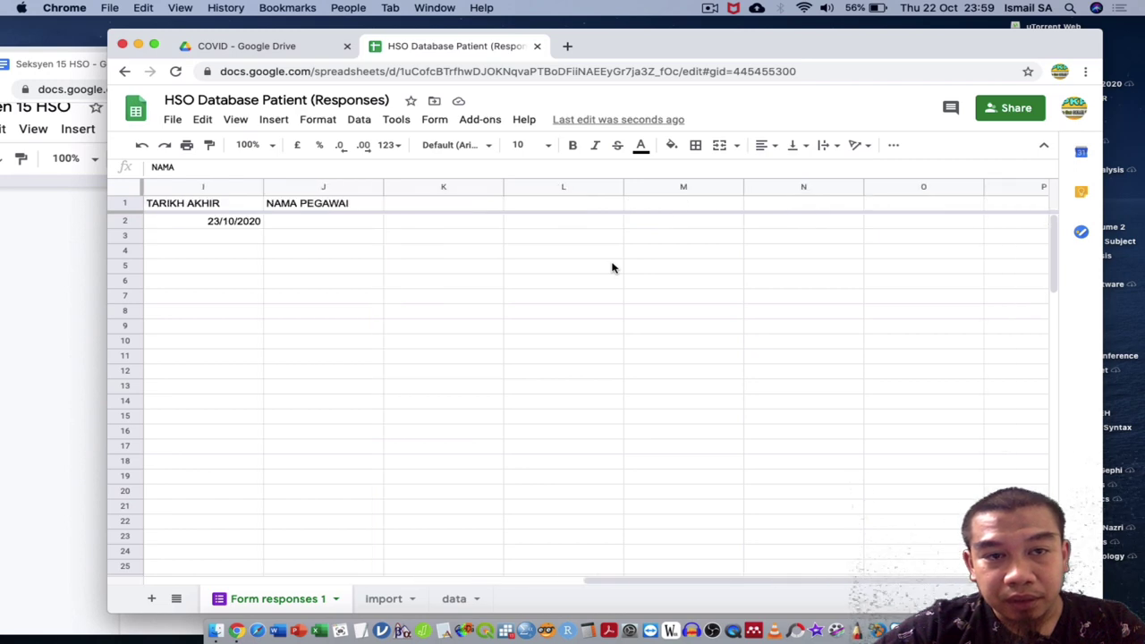
pyautogui.hscroll(-2, 612, 267)
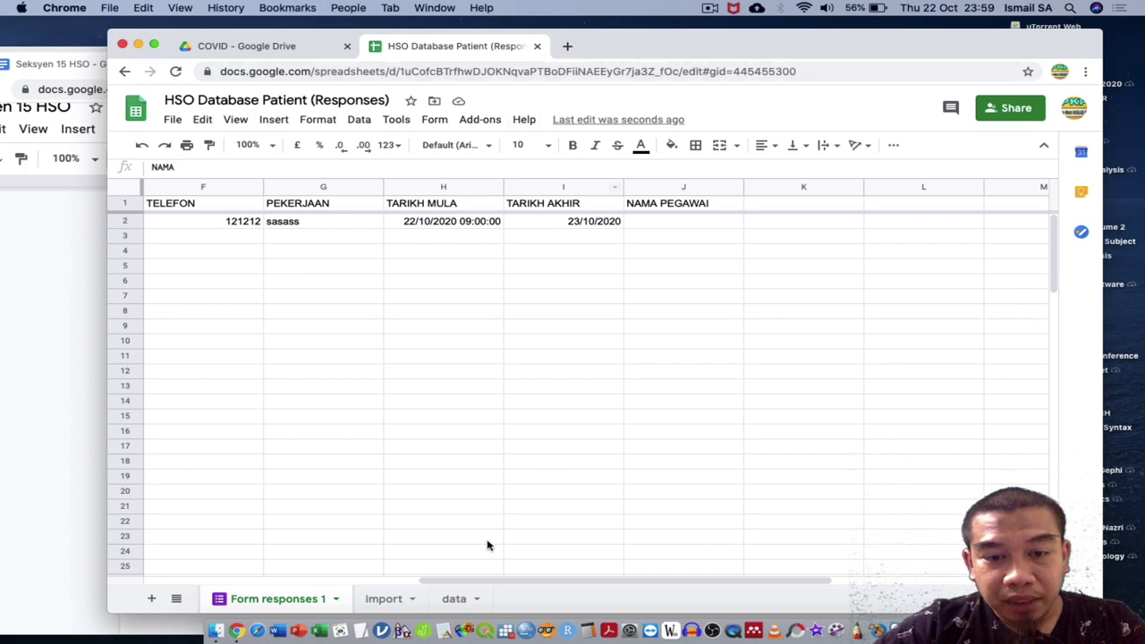
# Step: From the data sheet, launch AutoCrat and create a new merge job named HSO
pyautogui.click(452, 598)
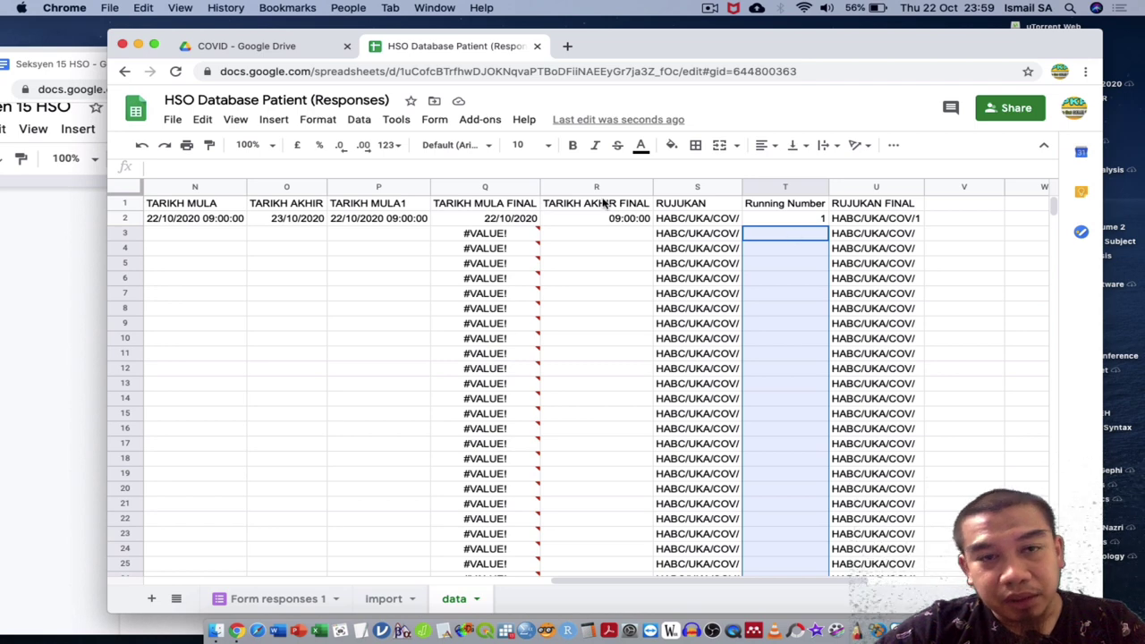
pyautogui.click(480, 120)
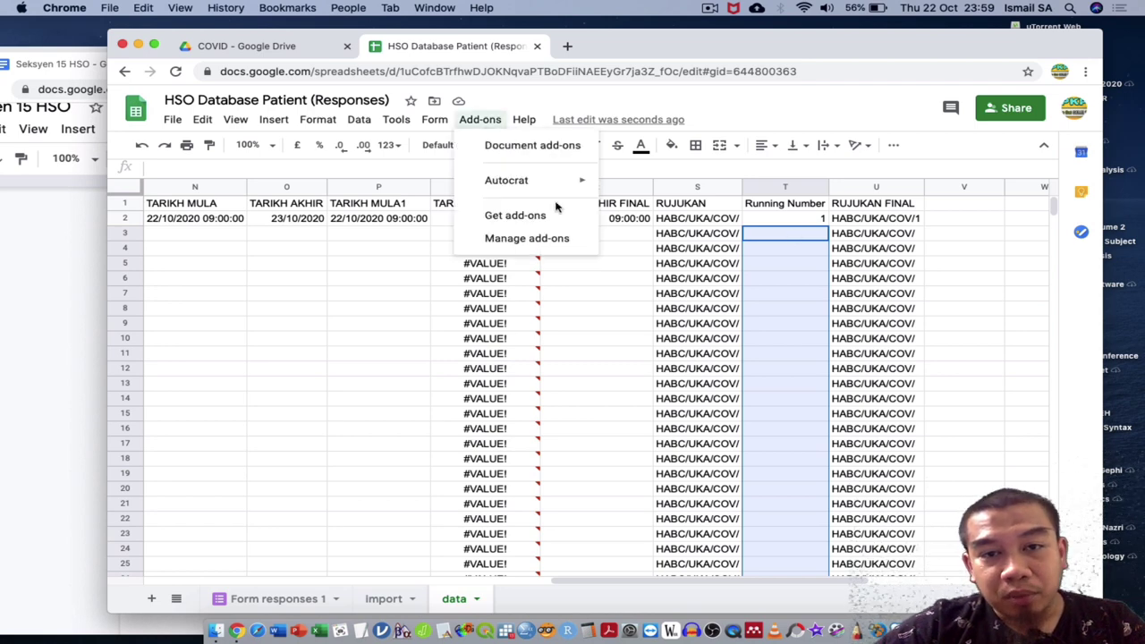
pyautogui.moveTo(578, 180)
pyautogui.click(639, 180)
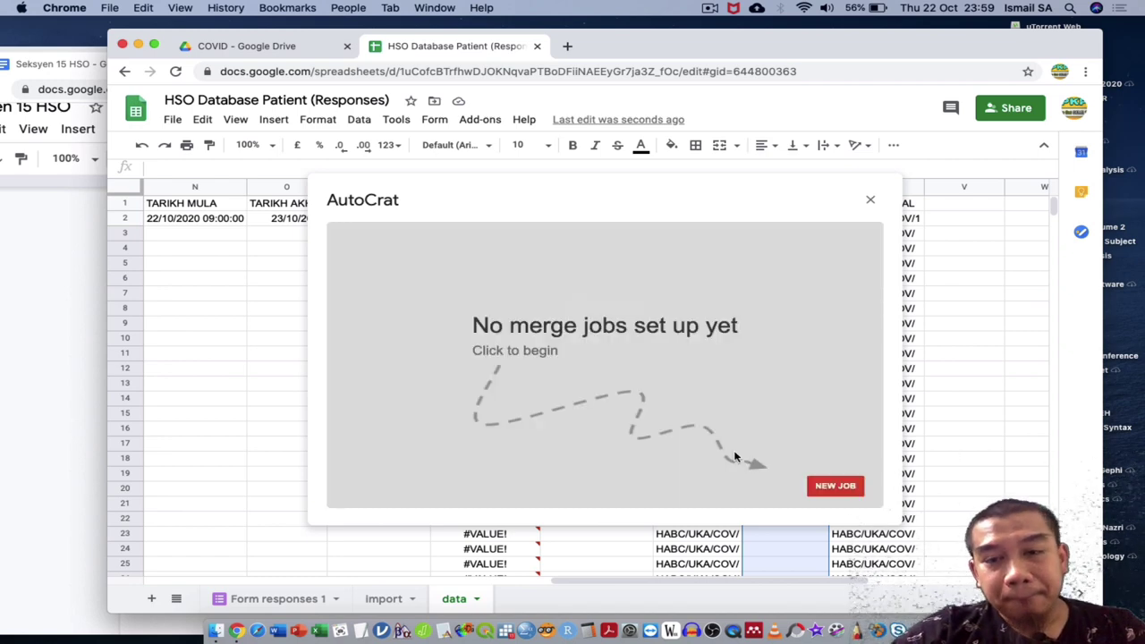
pyautogui.click(828, 486)
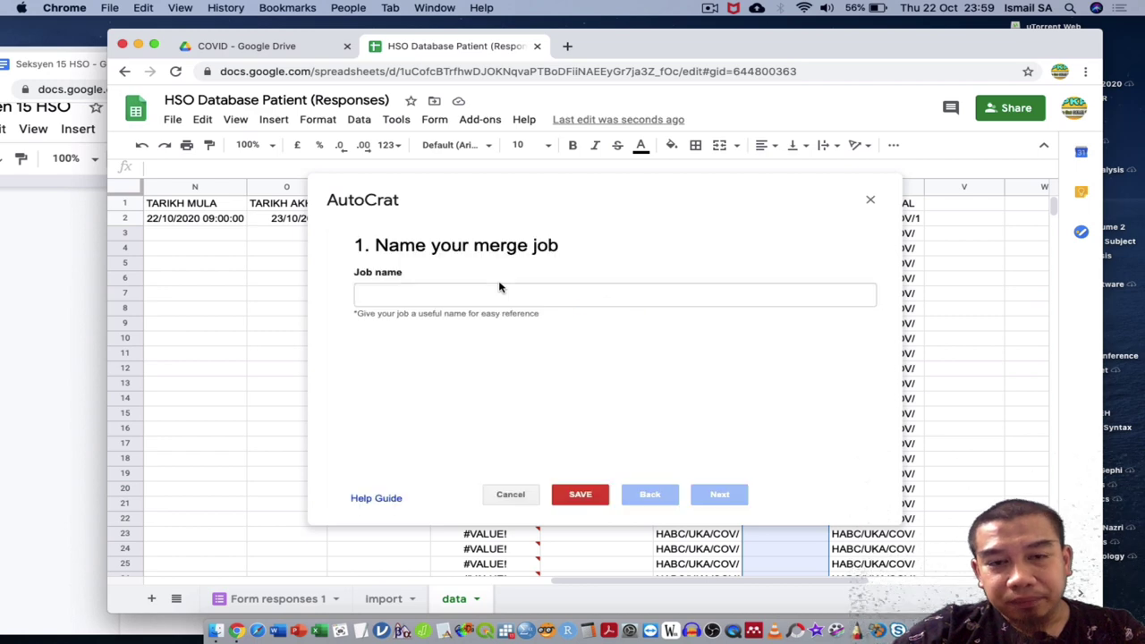
pyautogui.click(482, 296)
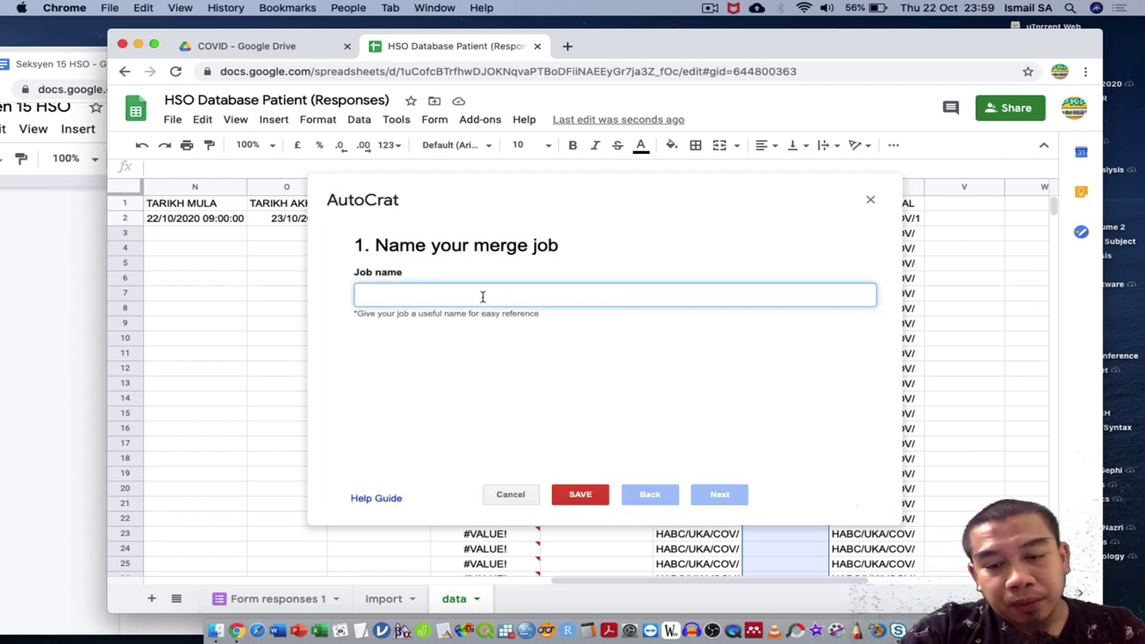
pyautogui.write('HSO')
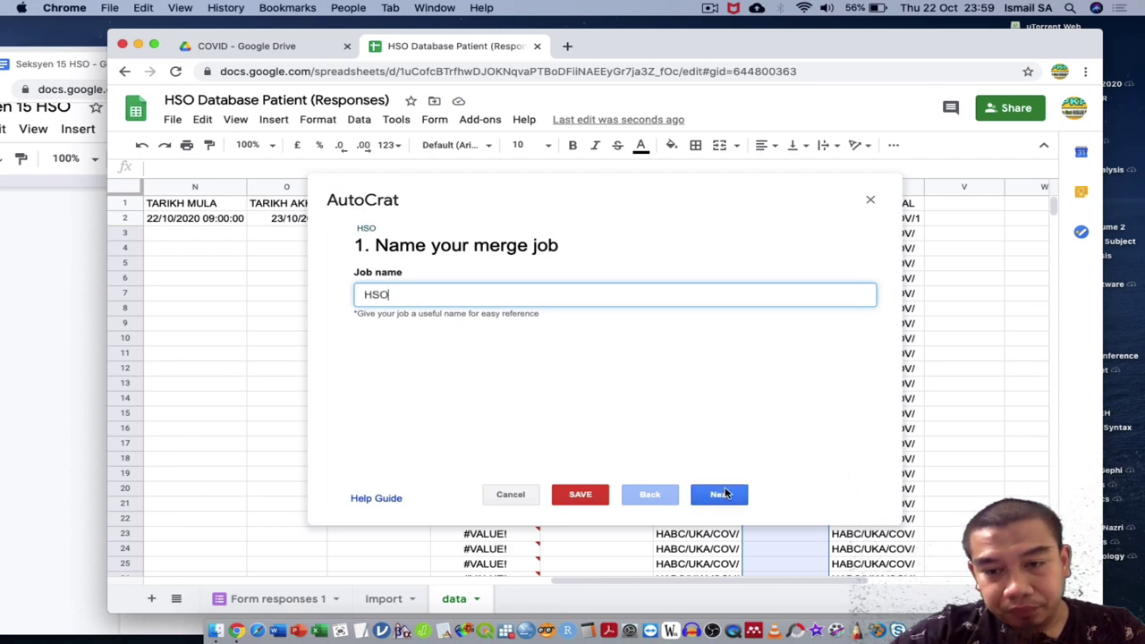
pyautogui.click(721, 494)
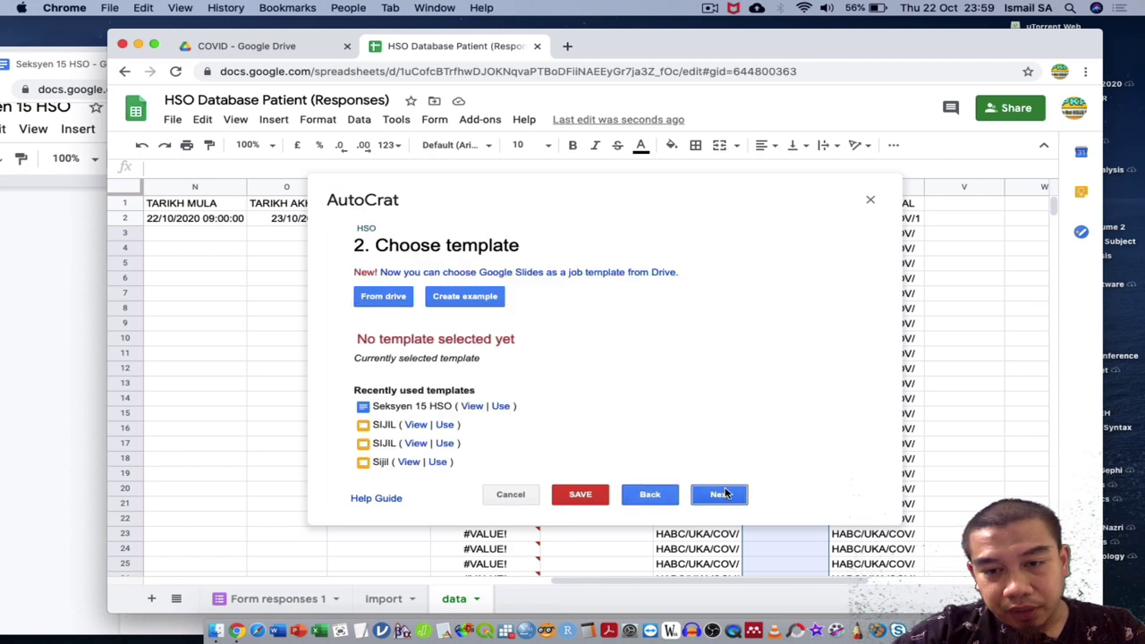
# Step: Use Seksyen 15 HSO as the merge template and set the source merge tab to data
pyautogui.click(499, 407)
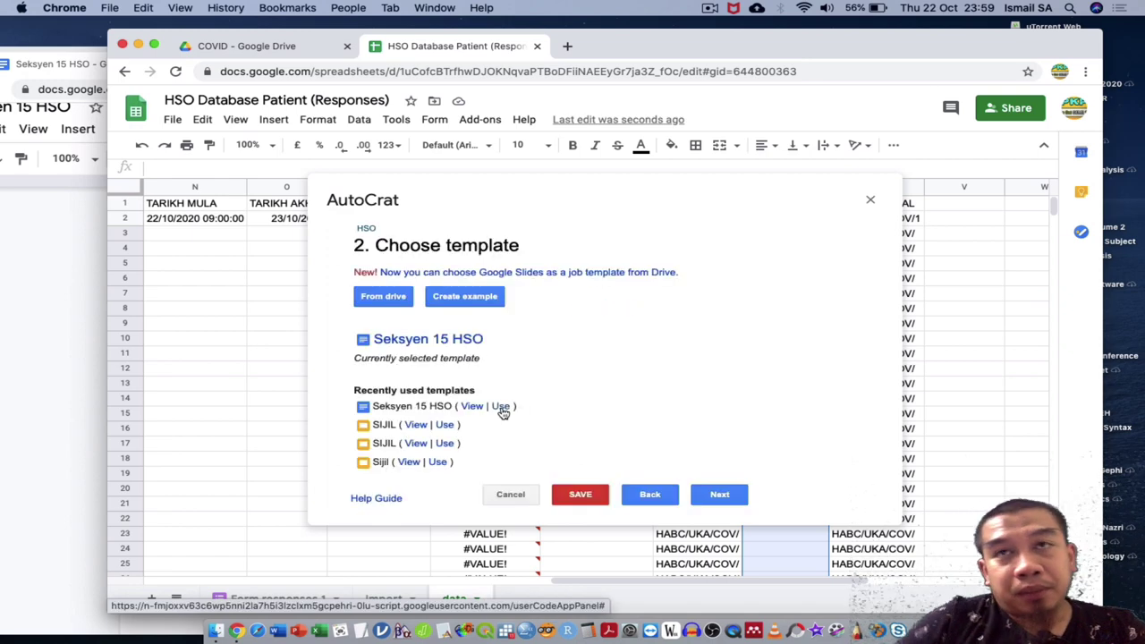
pyautogui.click(716, 495)
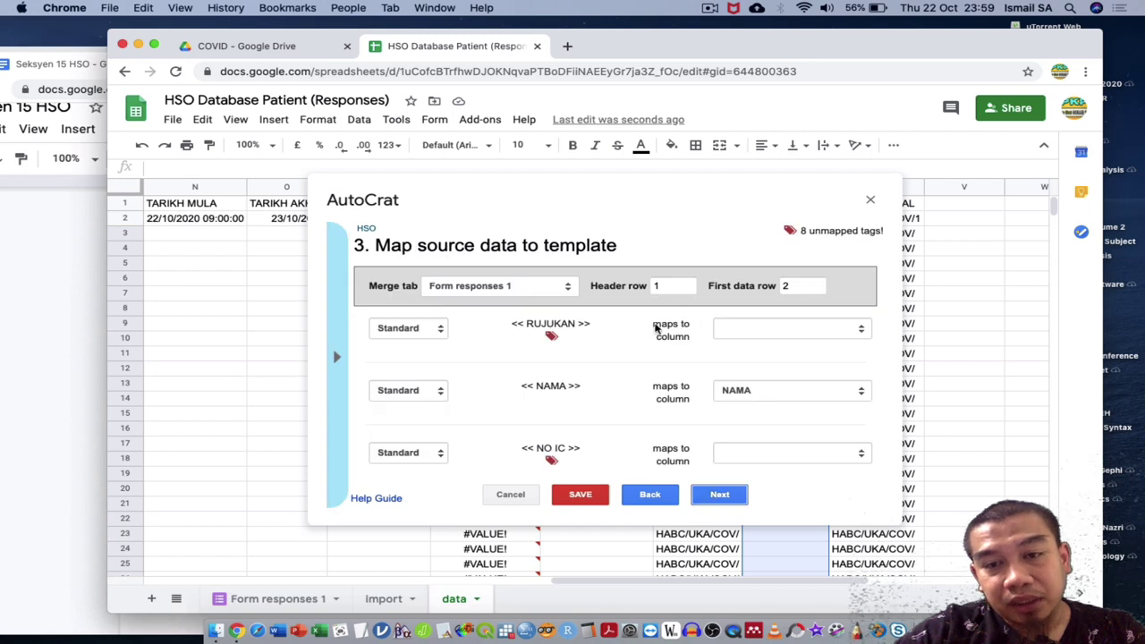
pyautogui.click(729, 330)
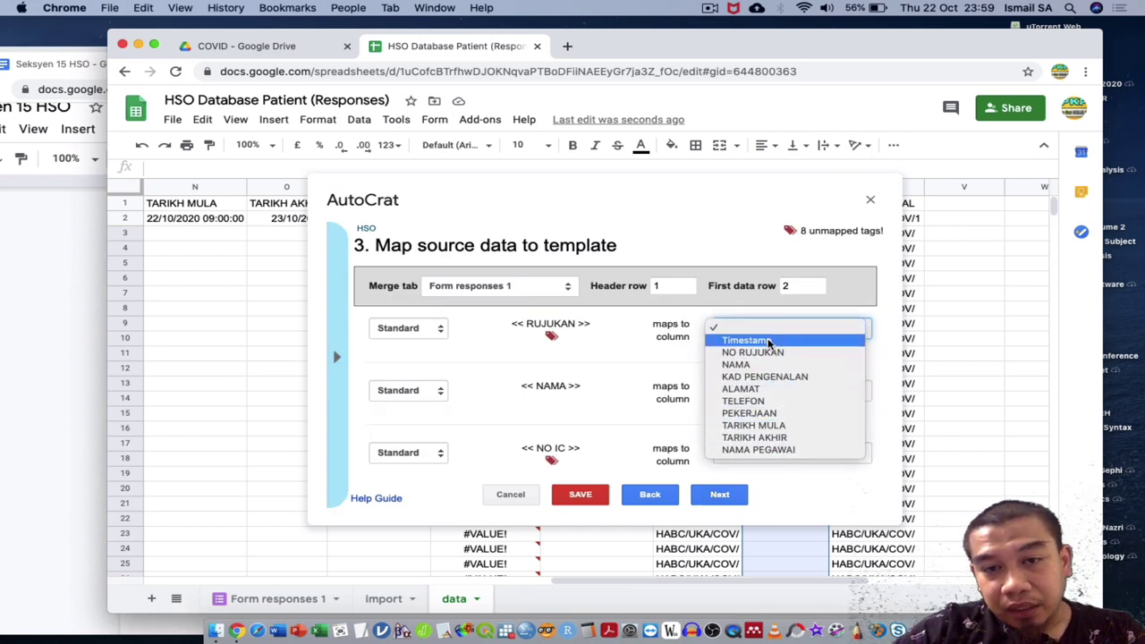
pyautogui.click(545, 287)
pyautogui.click(546, 286)
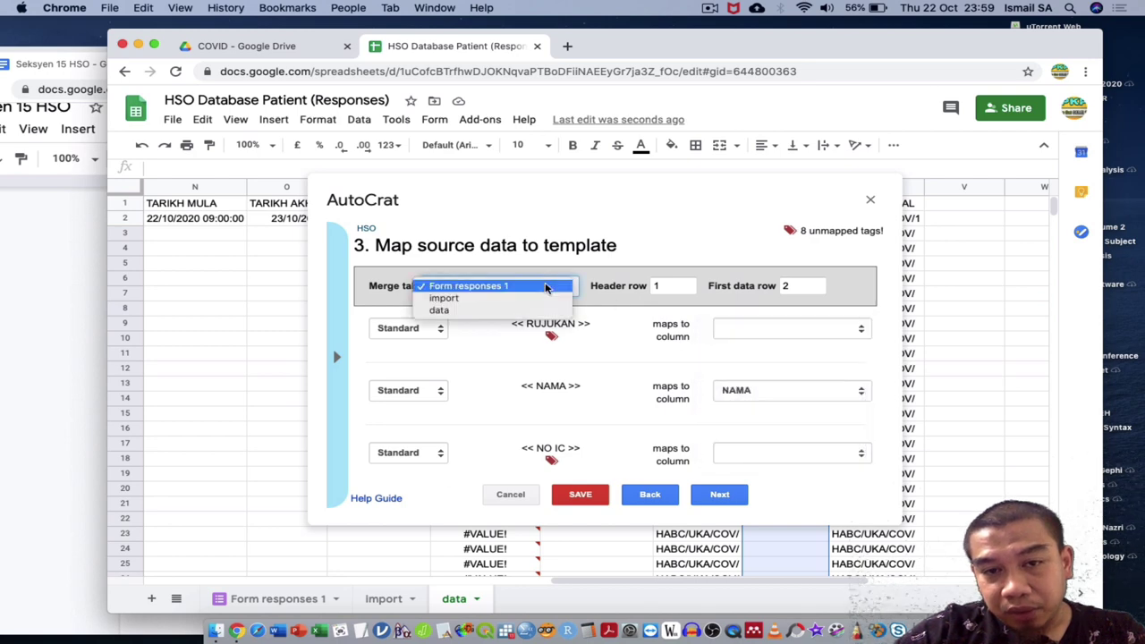
pyautogui.click(540, 311)
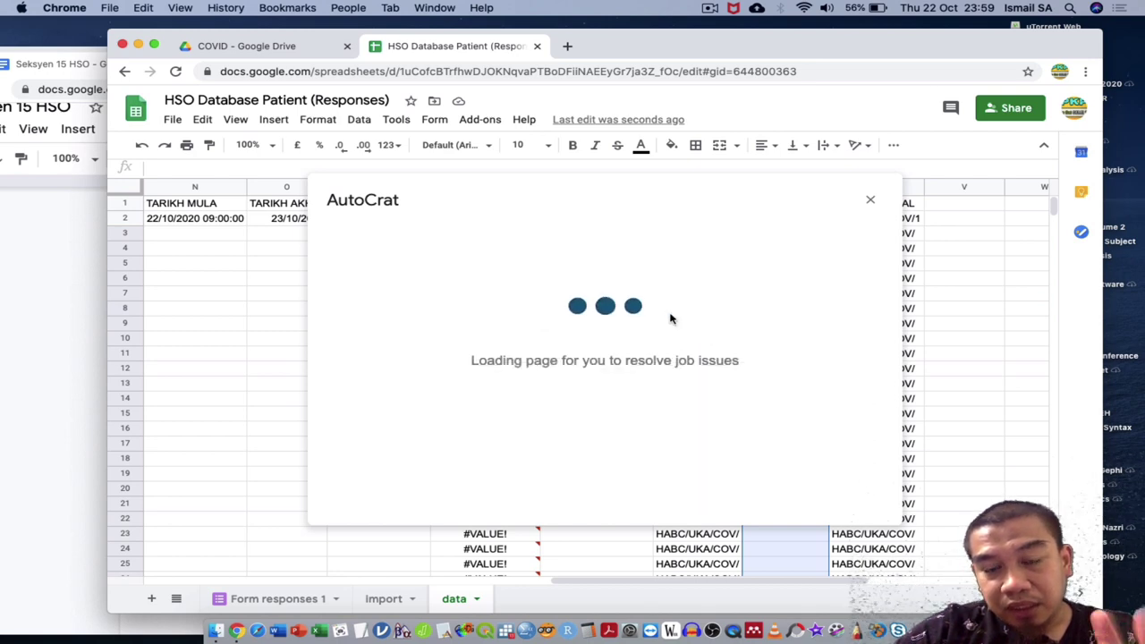